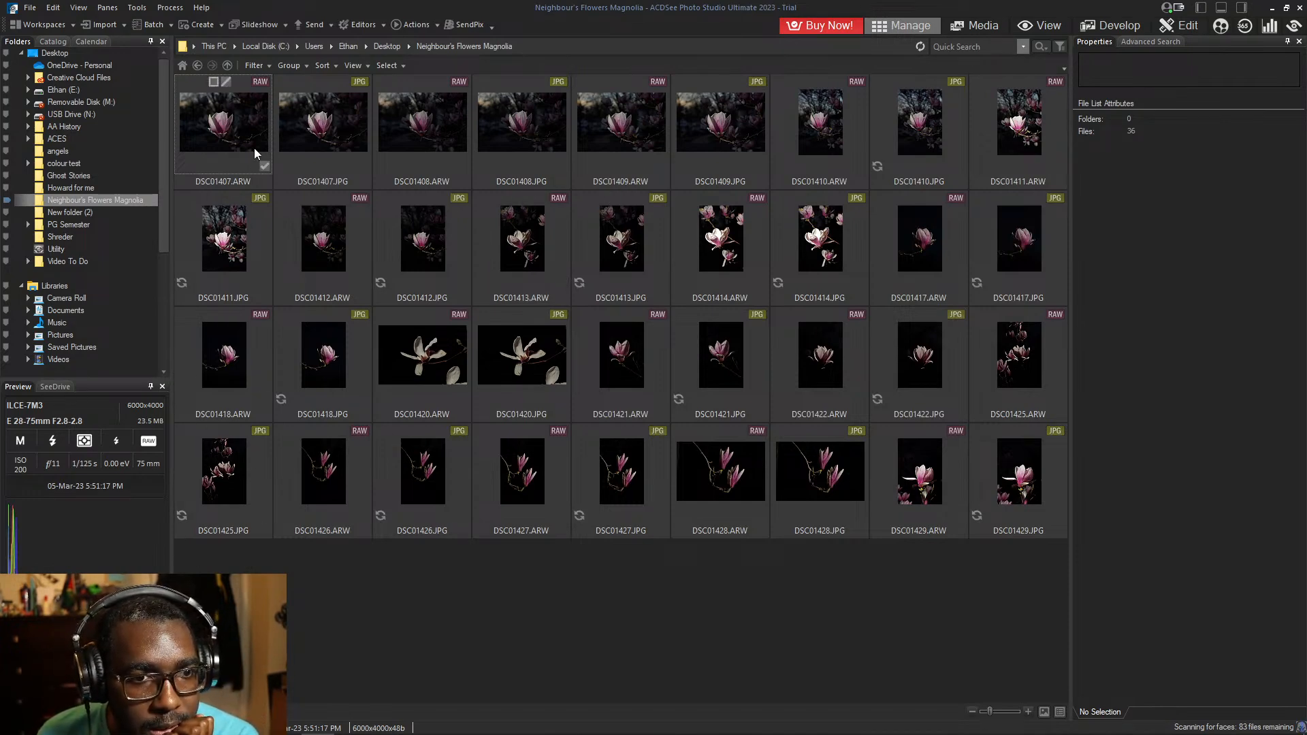
- Look over the IPTC metadata fields of DSC01407.ARW and clear the selection
click(220, 136)
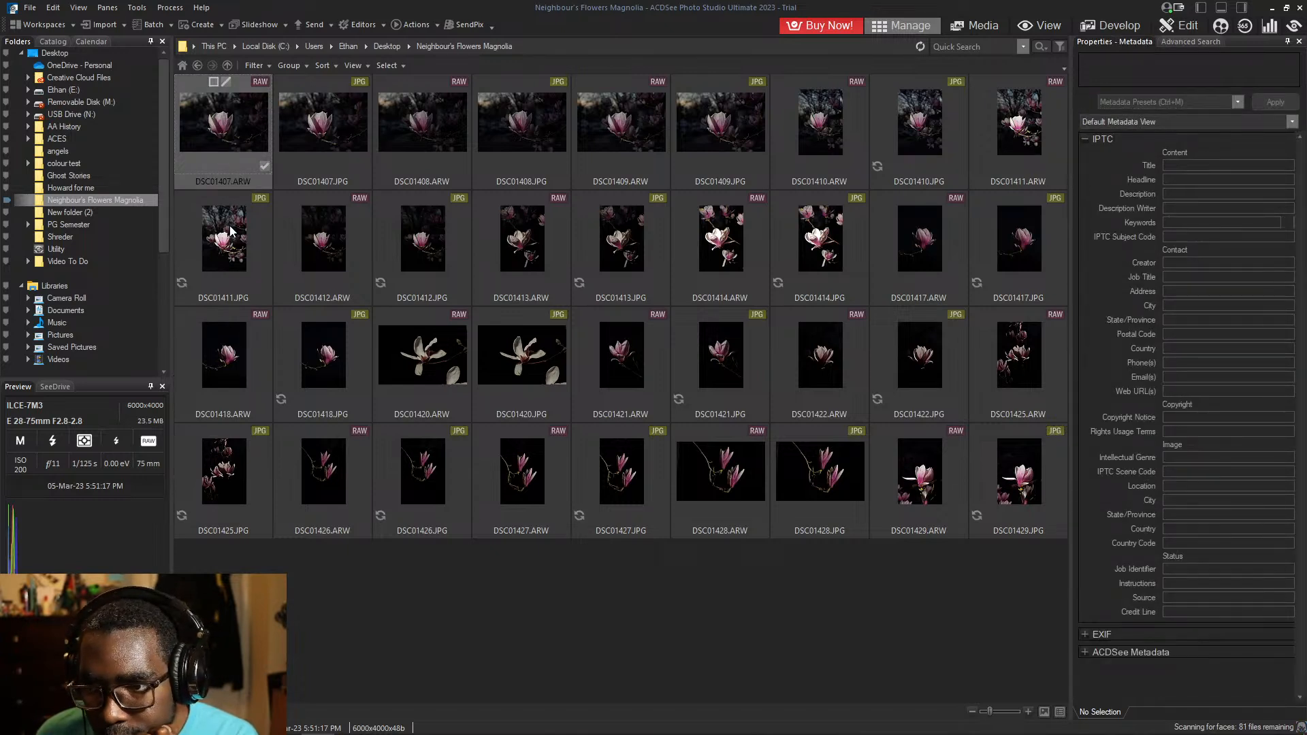
click(1238, 165)
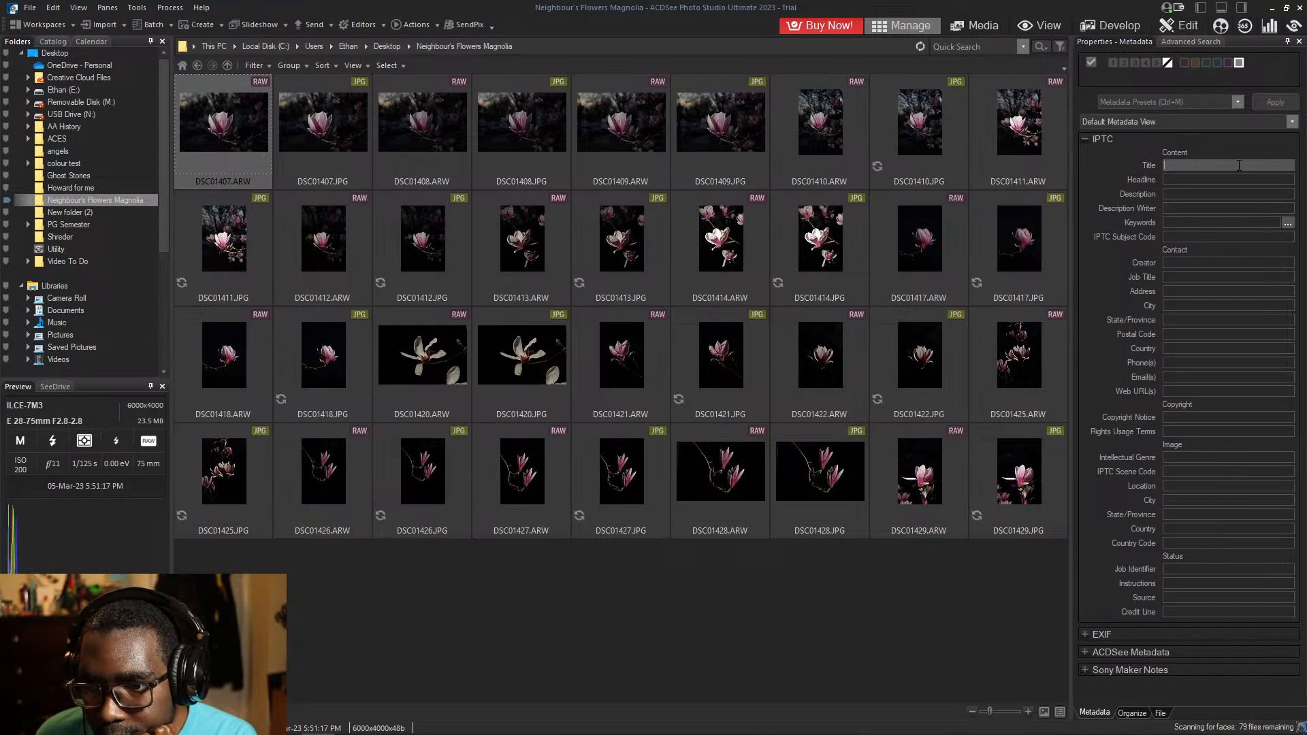
click(546, 594)
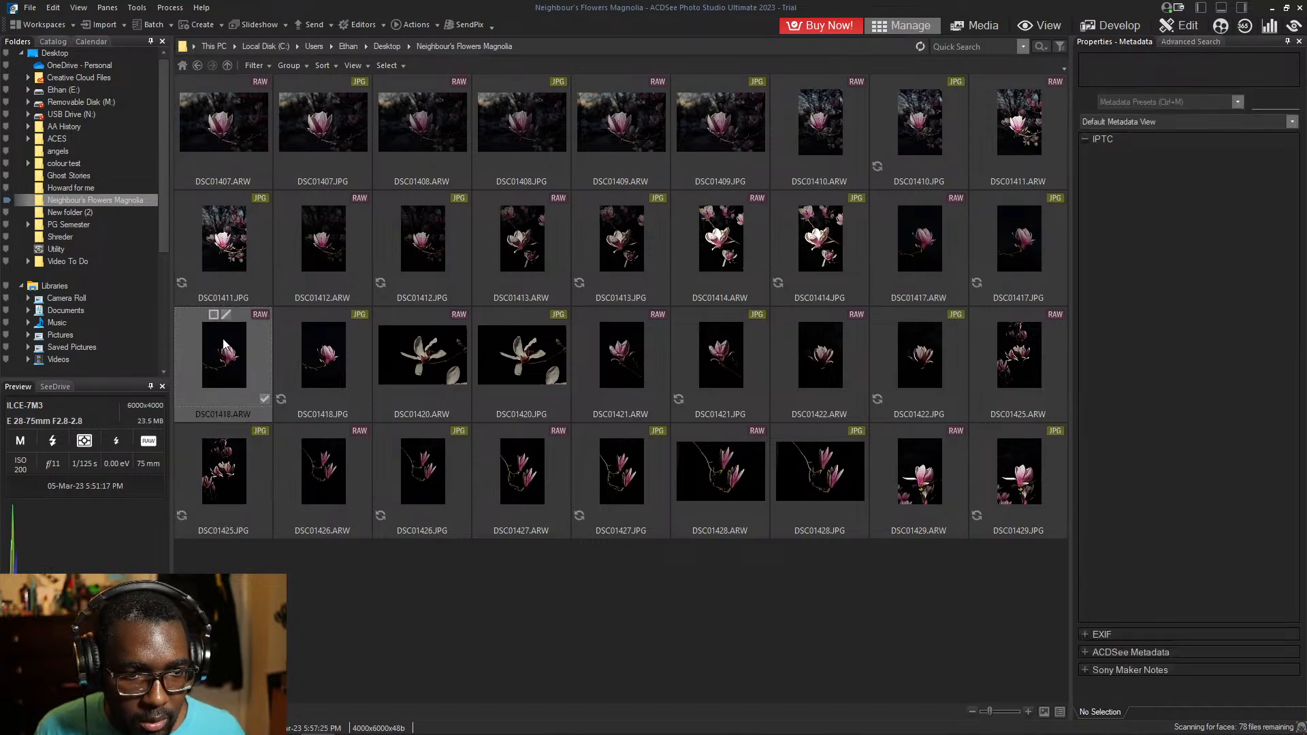
- Tag the RAW files DSC01418, DSC01407, DSC01408, DSC01409, DSC01410 and DSC01411
click(214, 316)
click(214, 316)
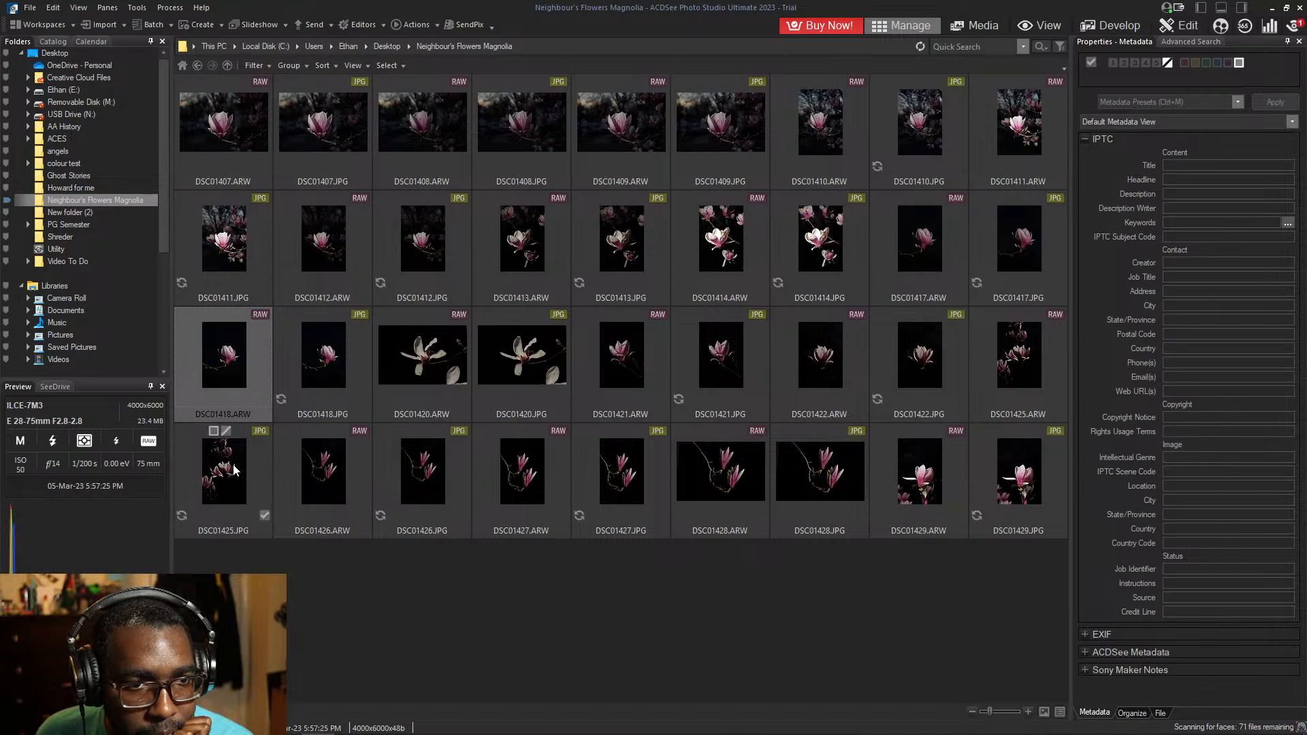
click(262, 167)
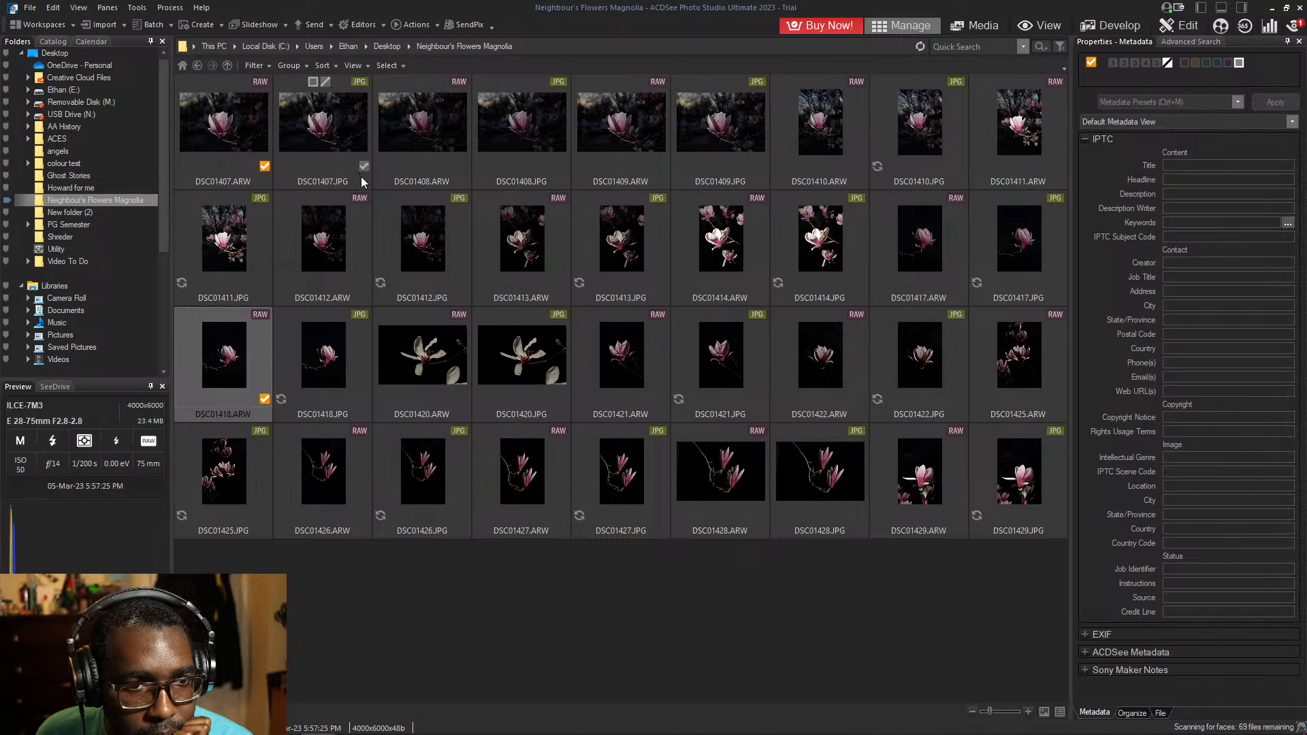
click(463, 166)
click(662, 165)
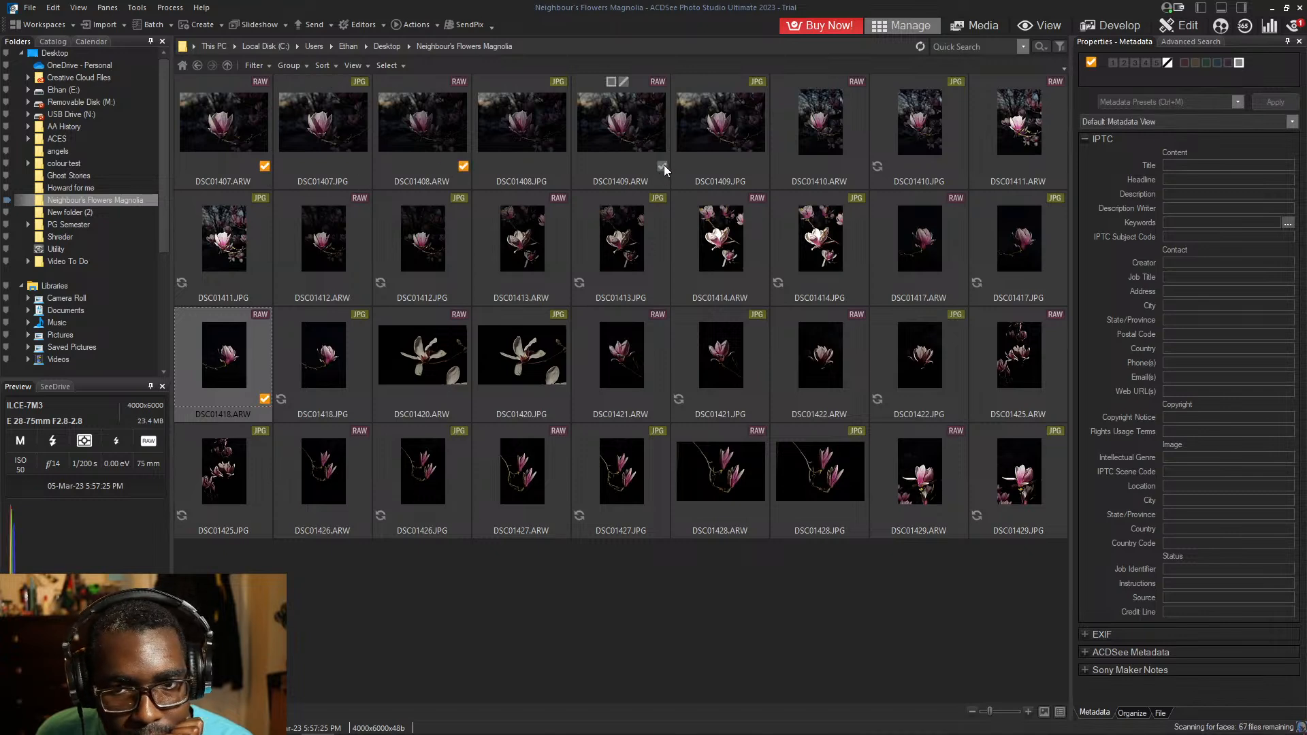
click(861, 166)
click(1059, 166)
- Tag the second-row RAW files DSC01417, DSC01414, DSC01413 and DSC01412
click(960, 281)
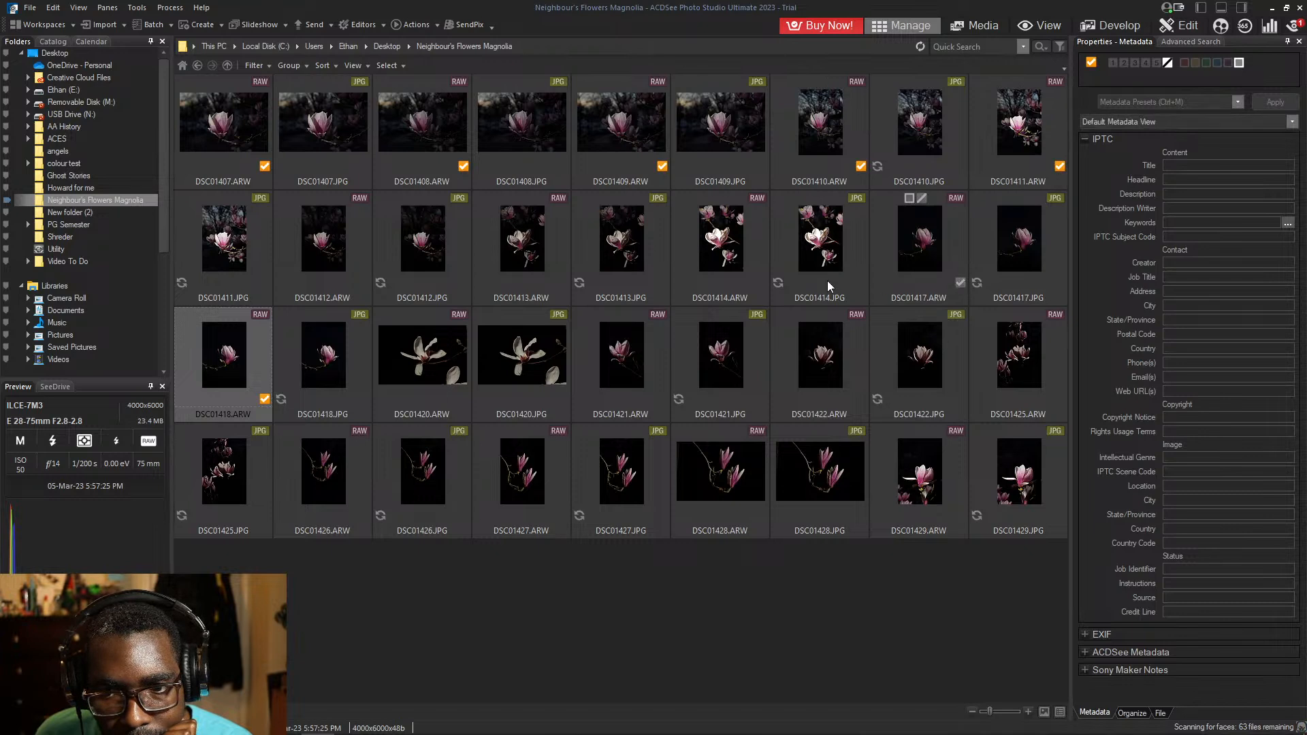
click(761, 282)
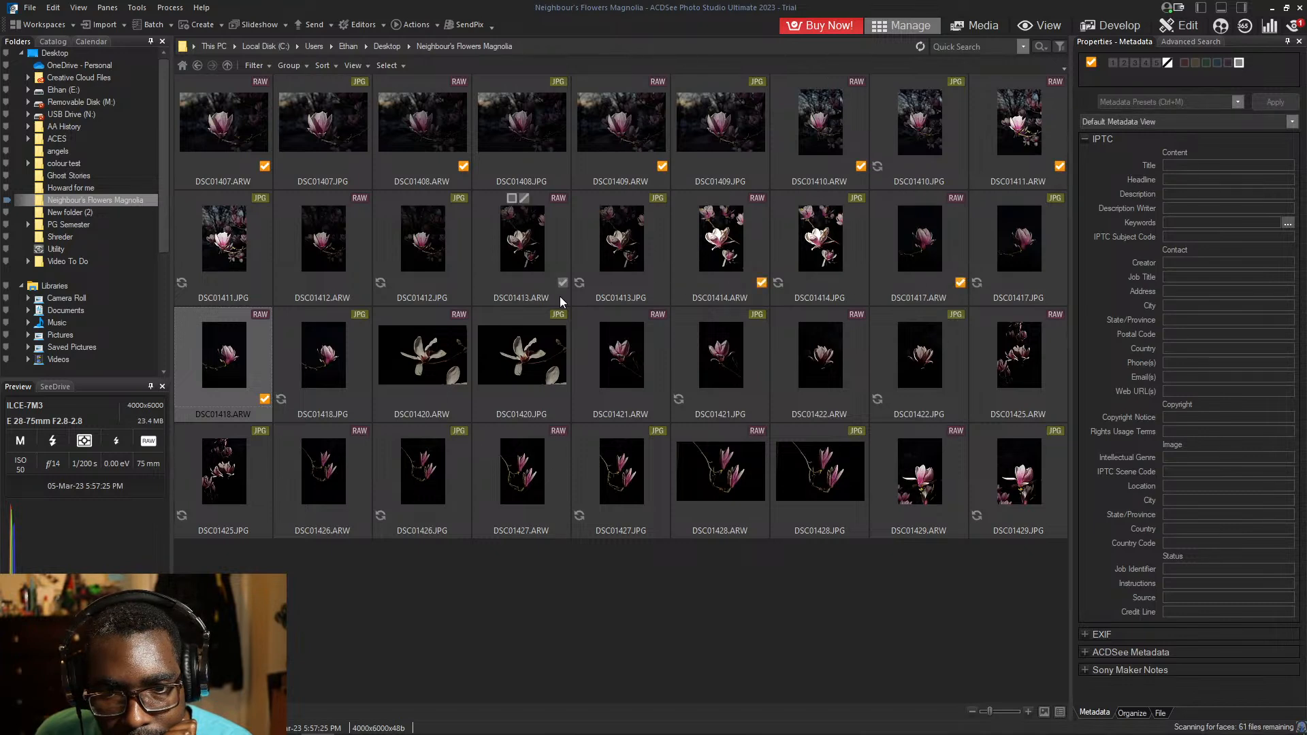
click(563, 282)
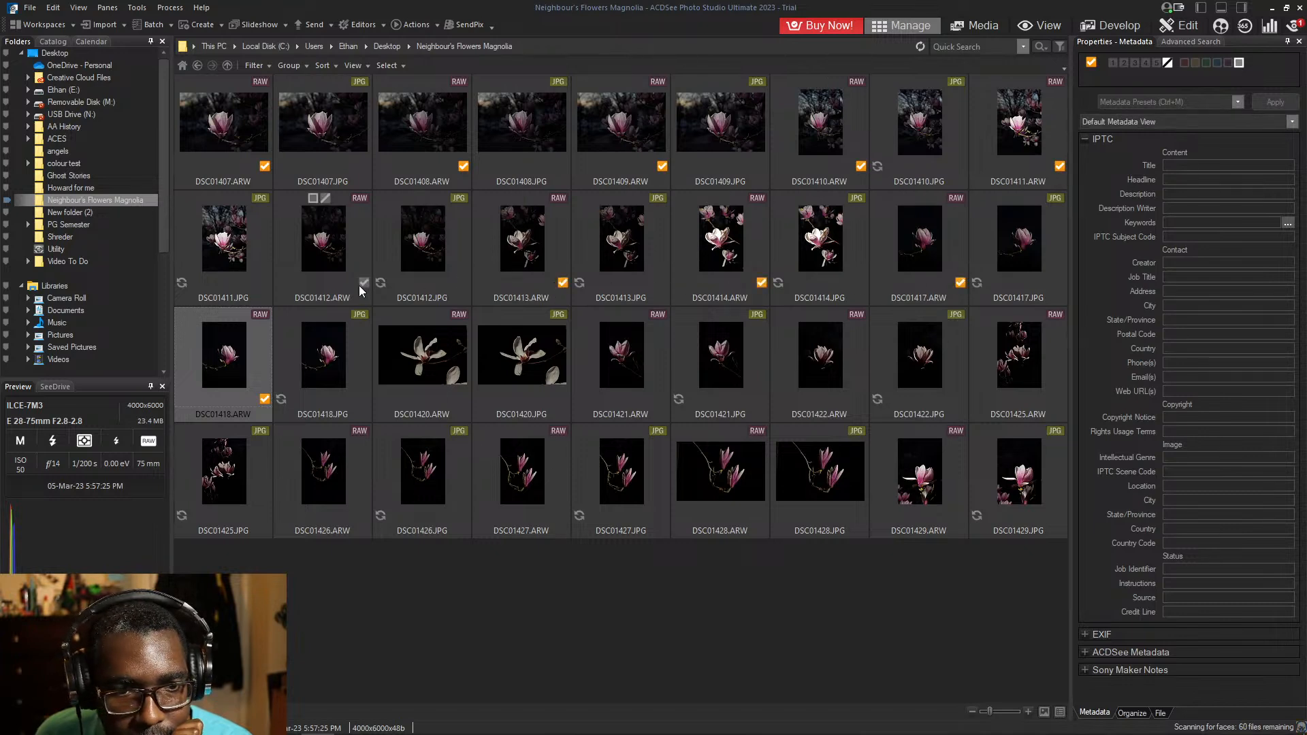
click(363, 282)
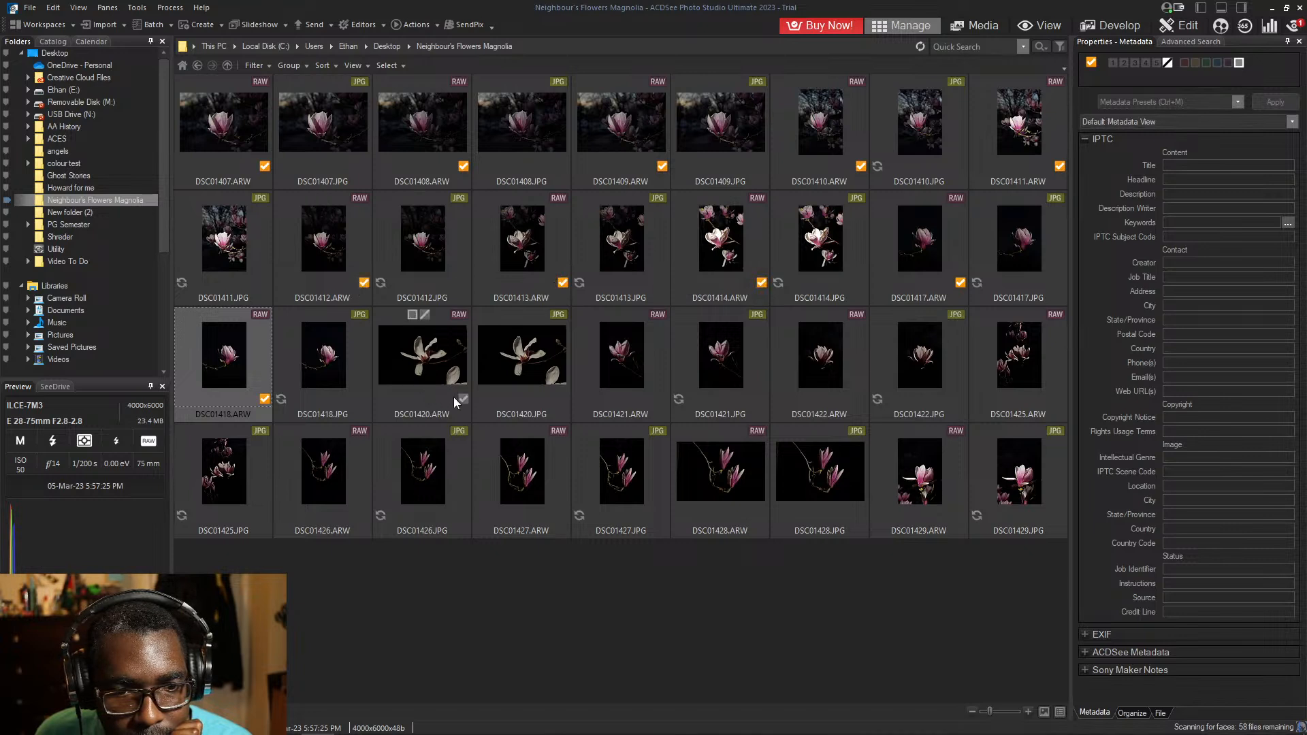
- Tag the remaining RAW files: DSC01420, DSC01421, DSC01422, DSC01425, DSC01429, DSC01428, DSC01427 and DSC01426
click(464, 398)
click(662, 400)
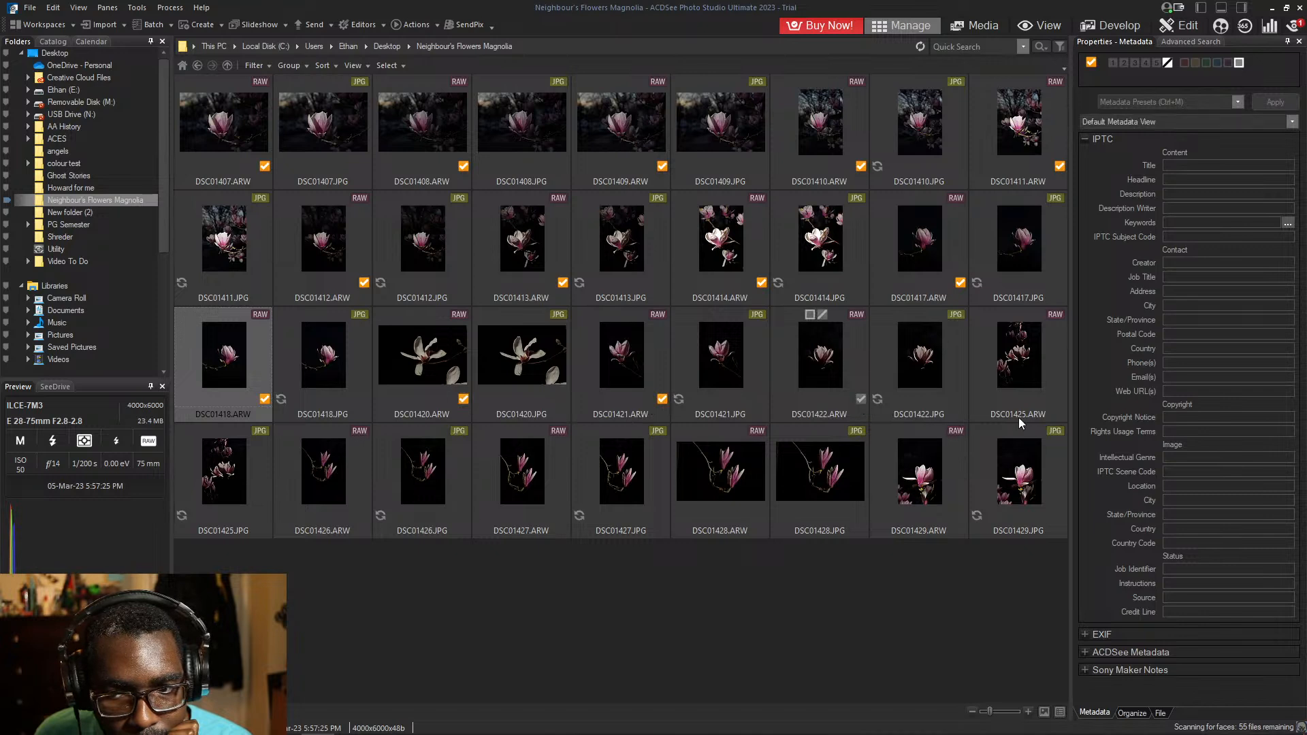
click(1059, 401)
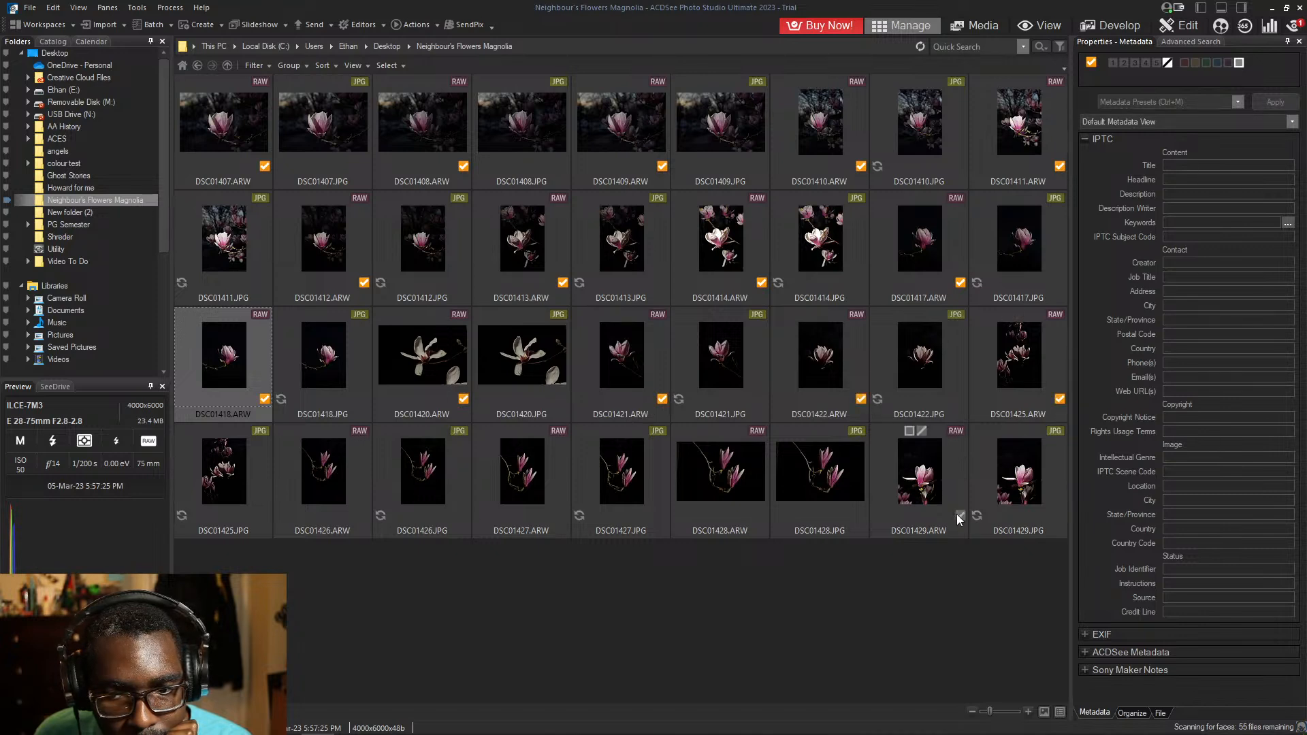
click(959, 515)
click(762, 514)
click(562, 516)
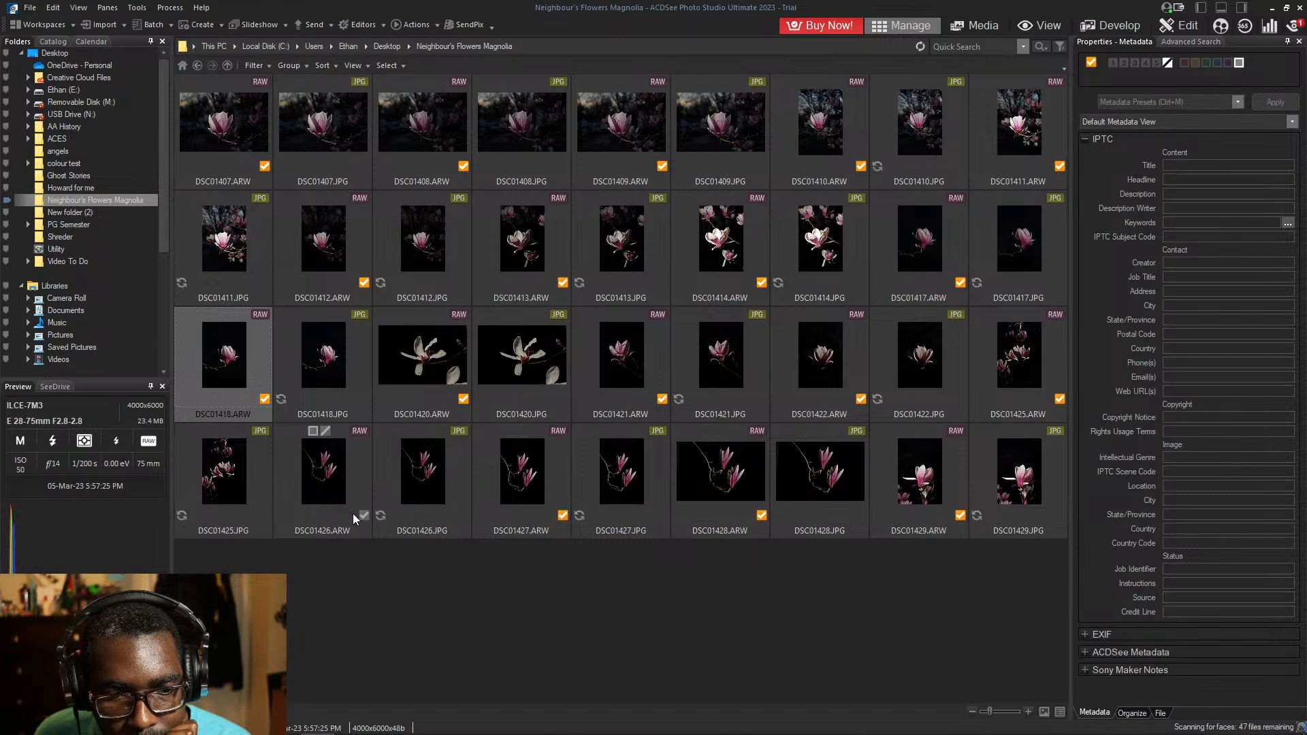
click(363, 515)
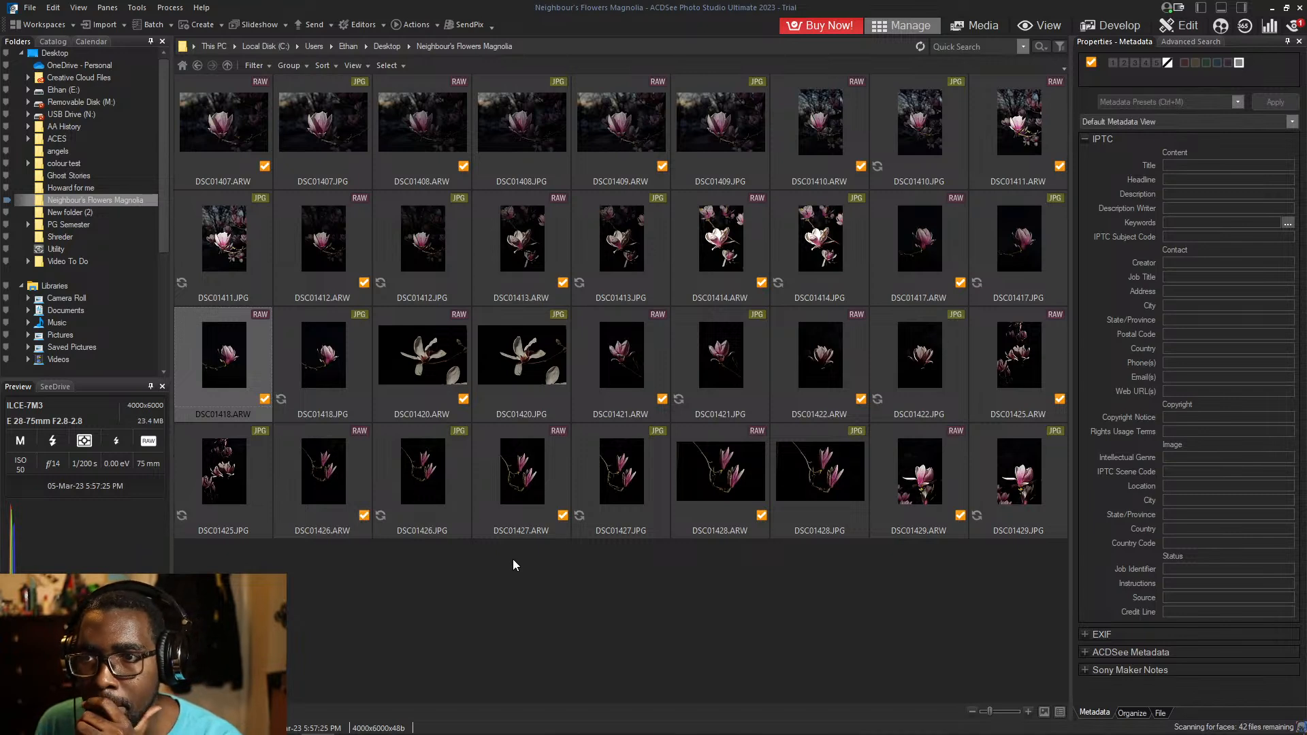
- Switch to Develop mode and open DSC01407.ARW for editing
click(1115, 24)
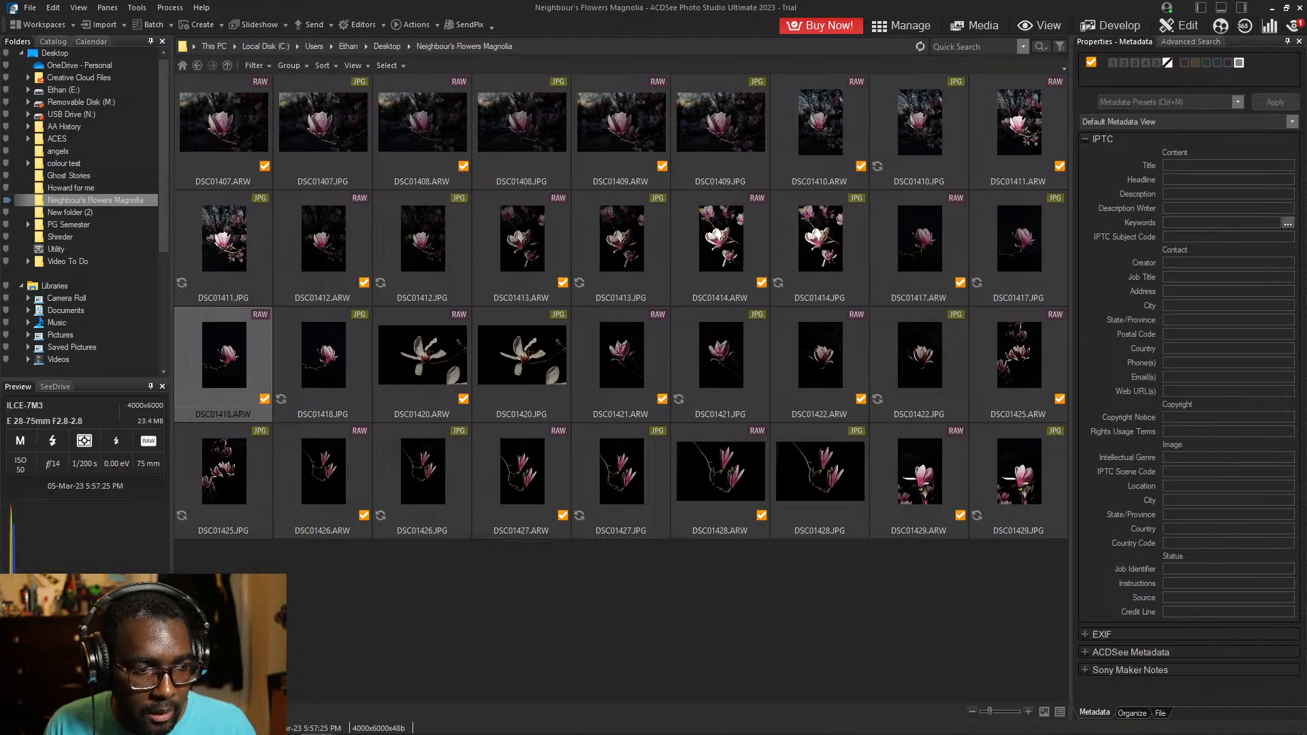
key(ctrl+d)
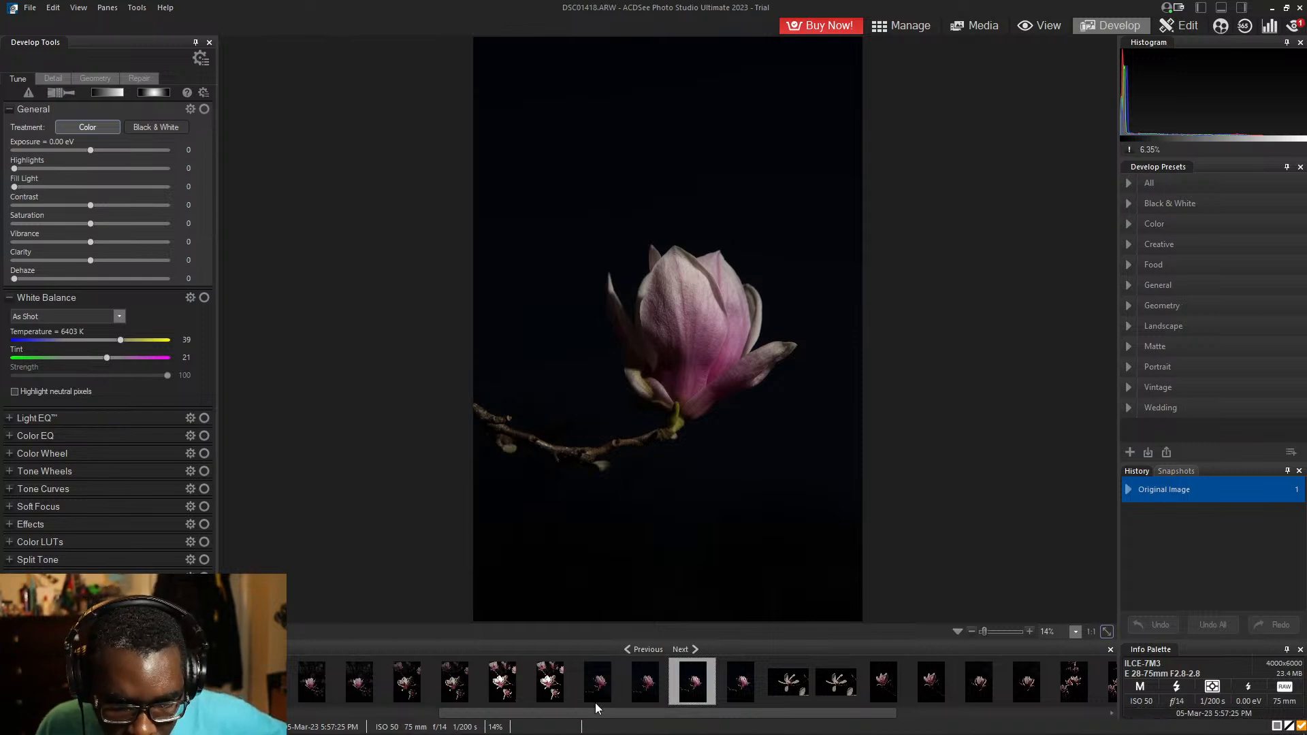
drag(579, 717, 343, 720)
click(245, 682)
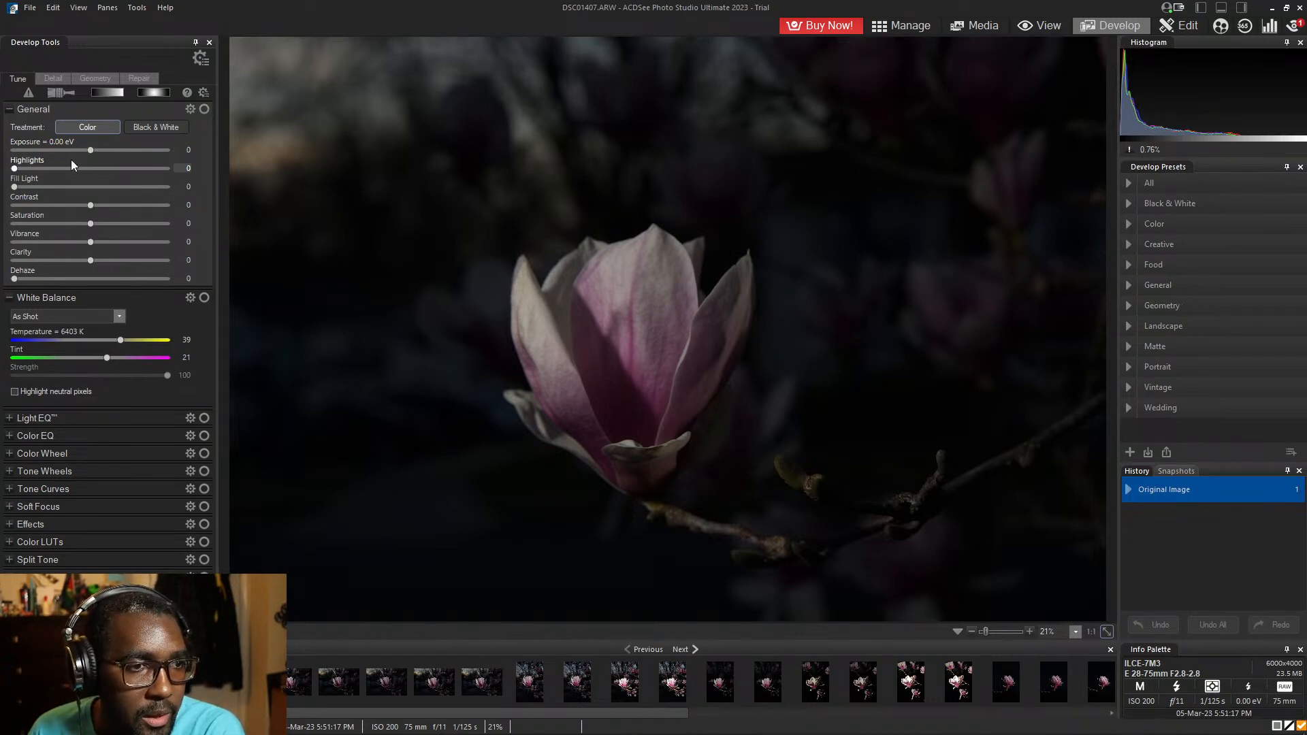
- Set the photo's Exposure to +0.62 eV, Fill Light to 35 and Saturation to -1, leaving Highlights at 0 after testing higher values
drag(92, 150, 104, 159)
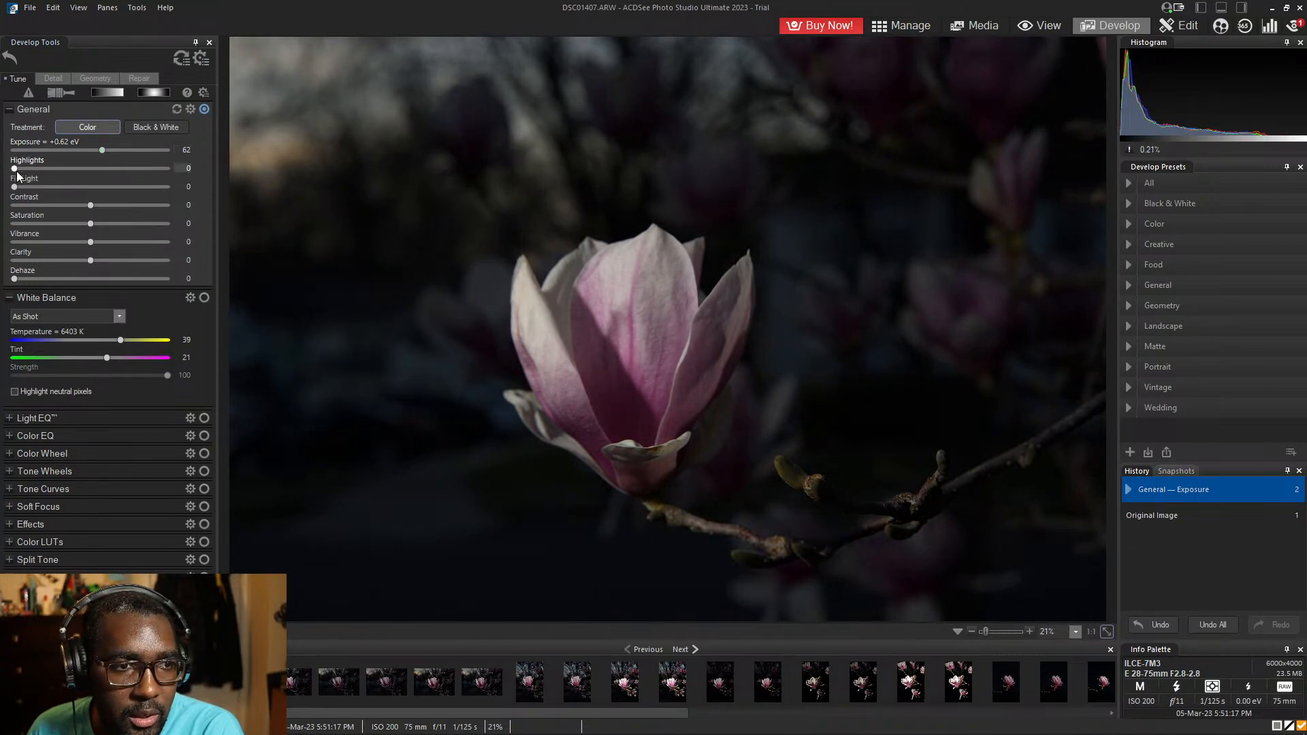
mouse_move(14, 169)
mouse_down()
mouse_move(176, 172)
mouse_move(12, 172)
mouse_up()
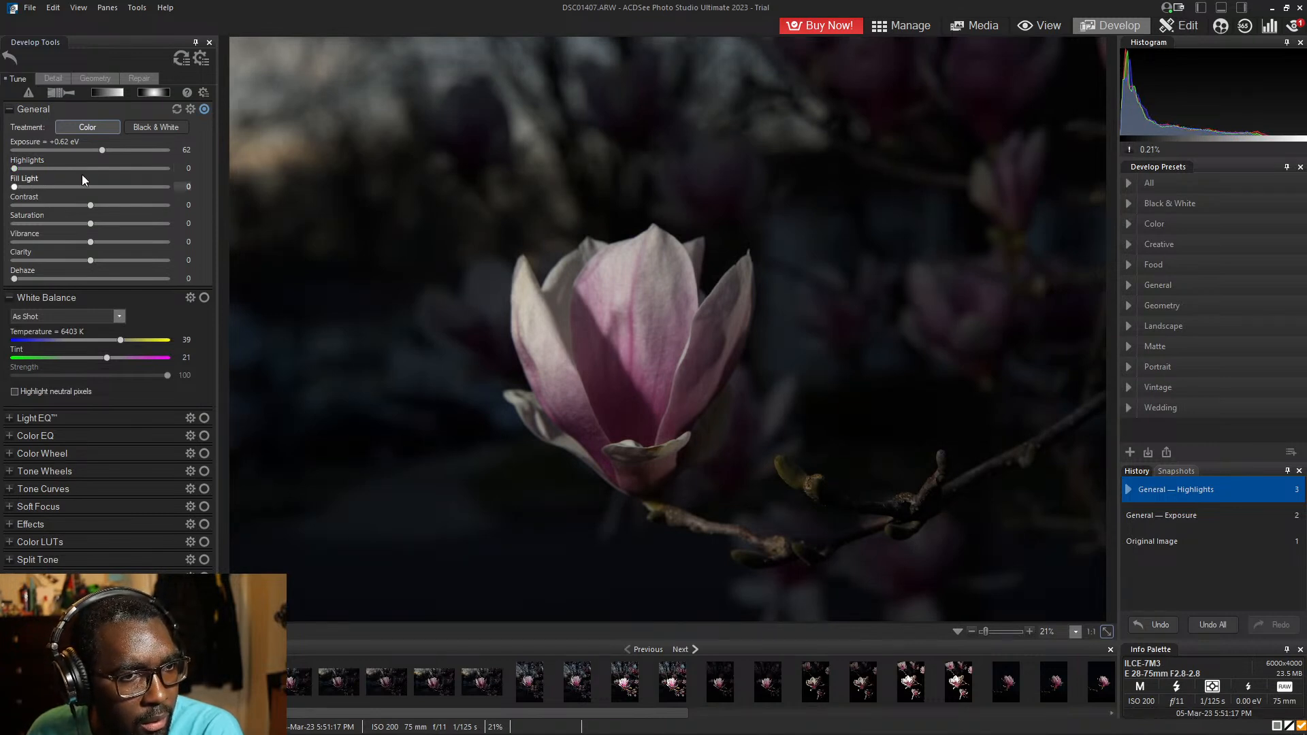
drag(16, 170, 94, 173)
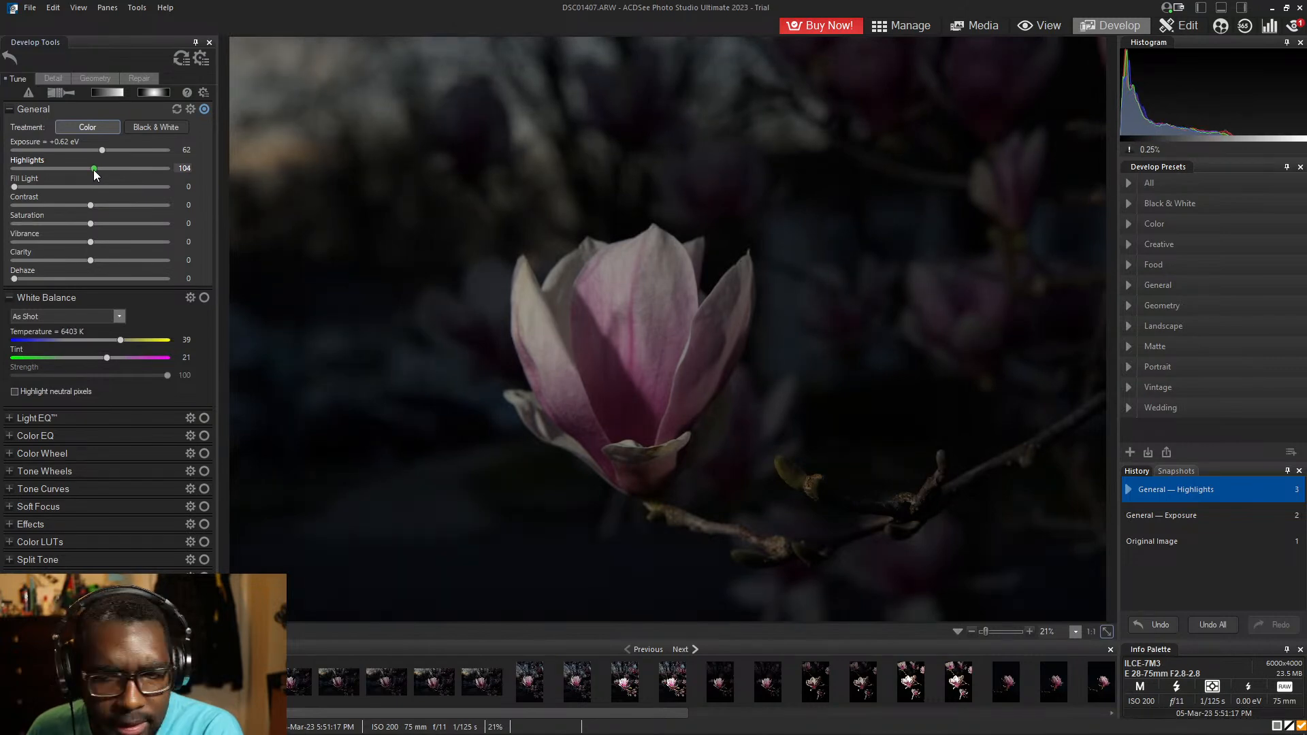
drag(95, 171, 89, 220)
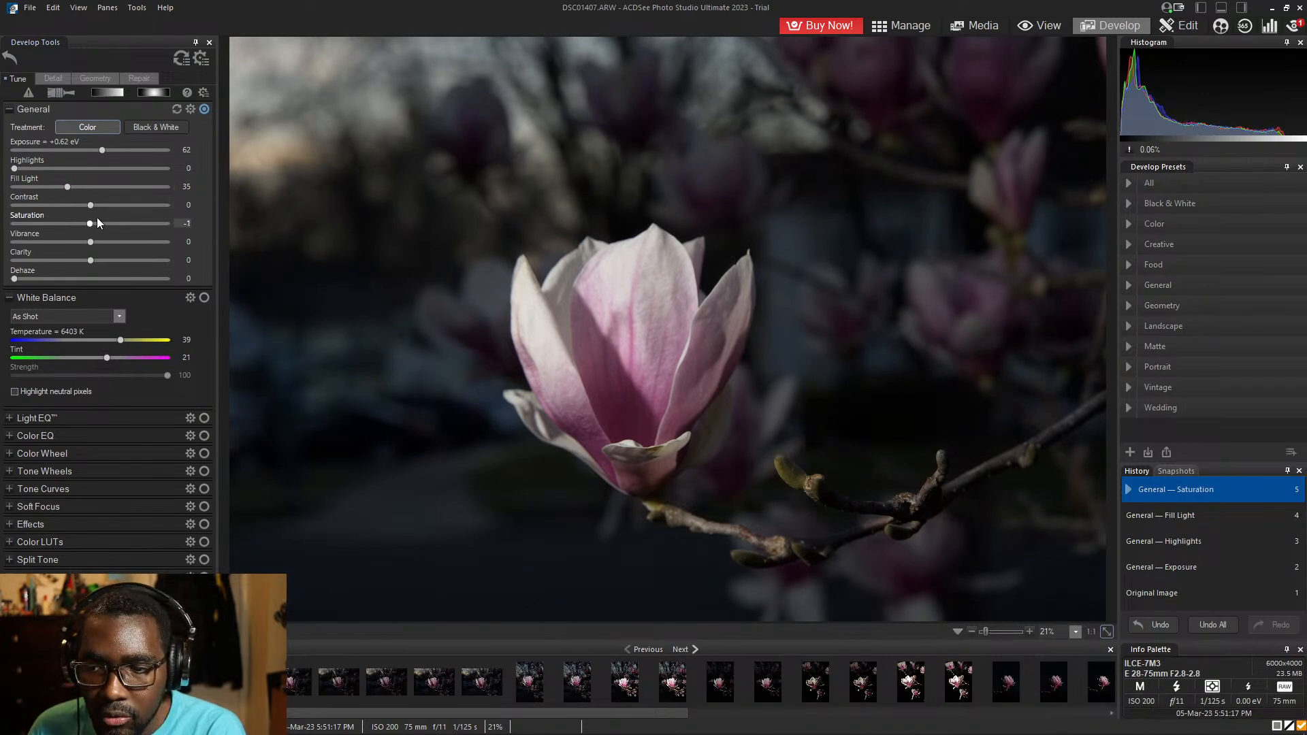
- Try the Black & White treatment and return the photo to Color
click(151, 128)
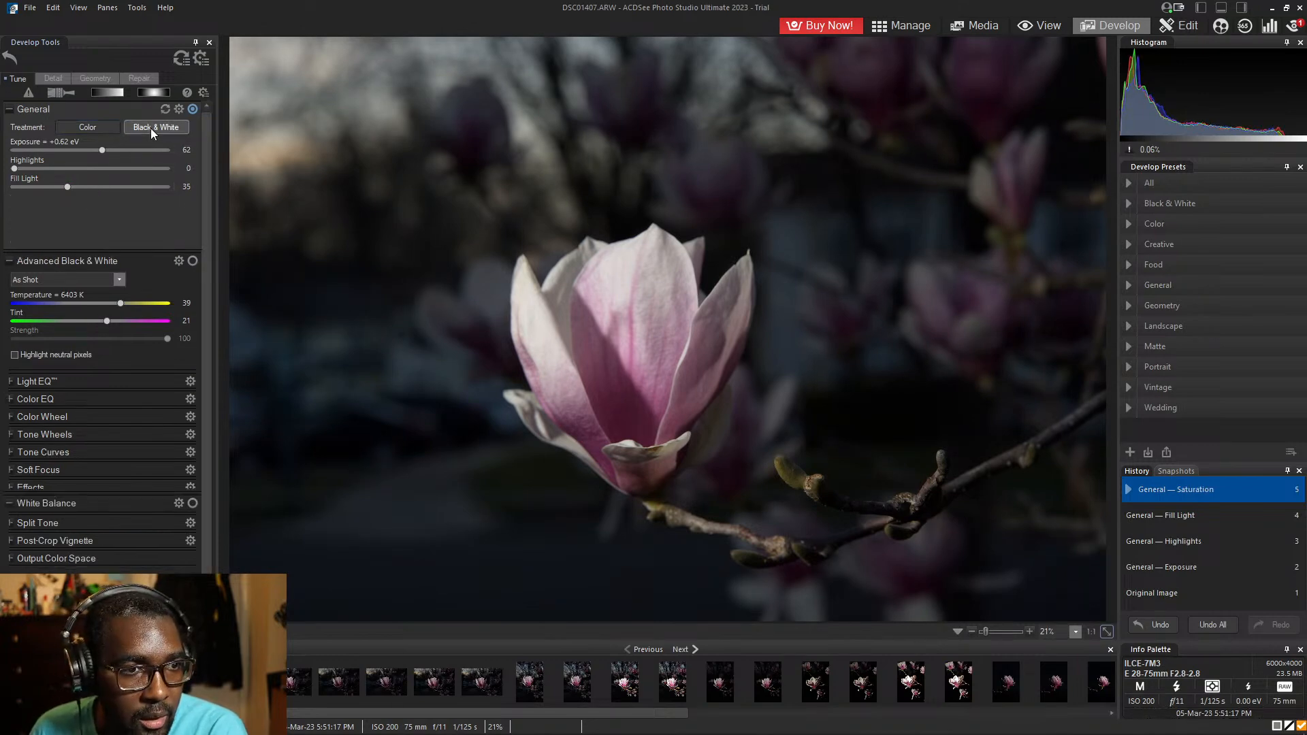
click(95, 129)
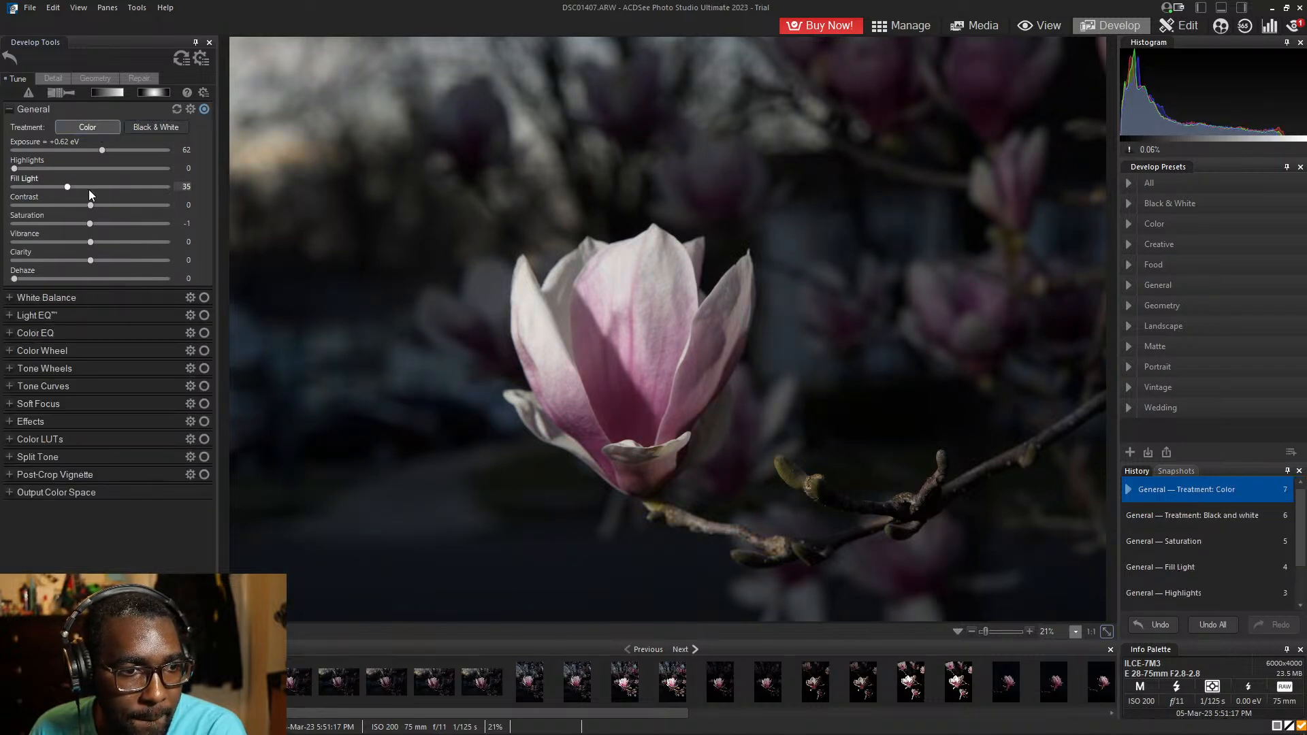
- Look through the White Balance controls and the preset and copy options of the General adjustments
click(99, 301)
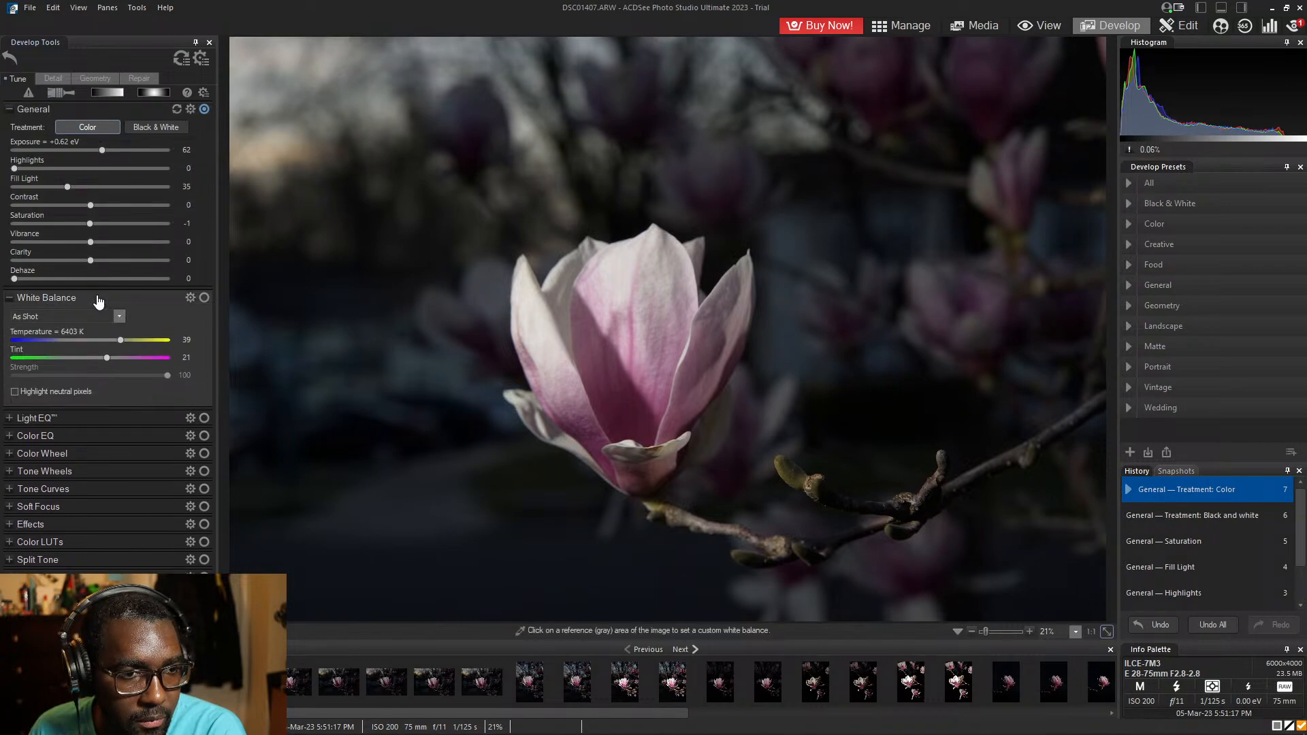
click(99, 299)
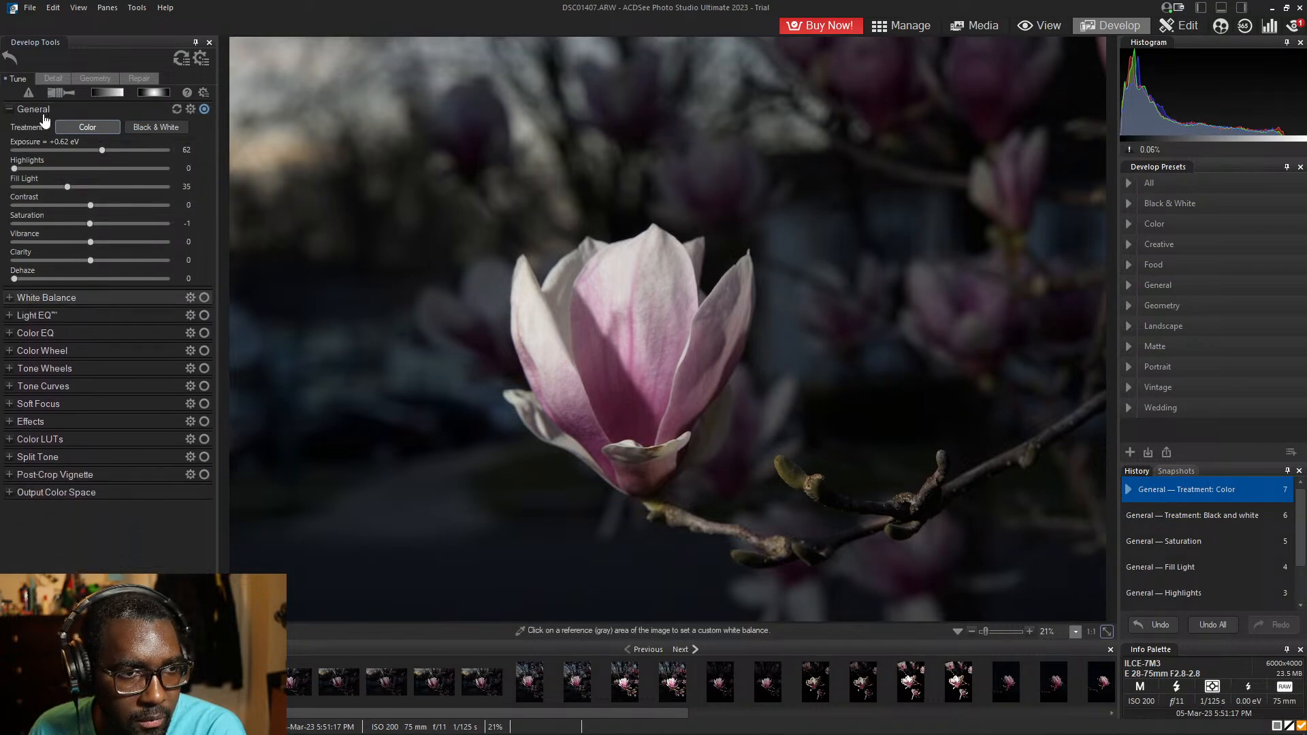
click(19, 110)
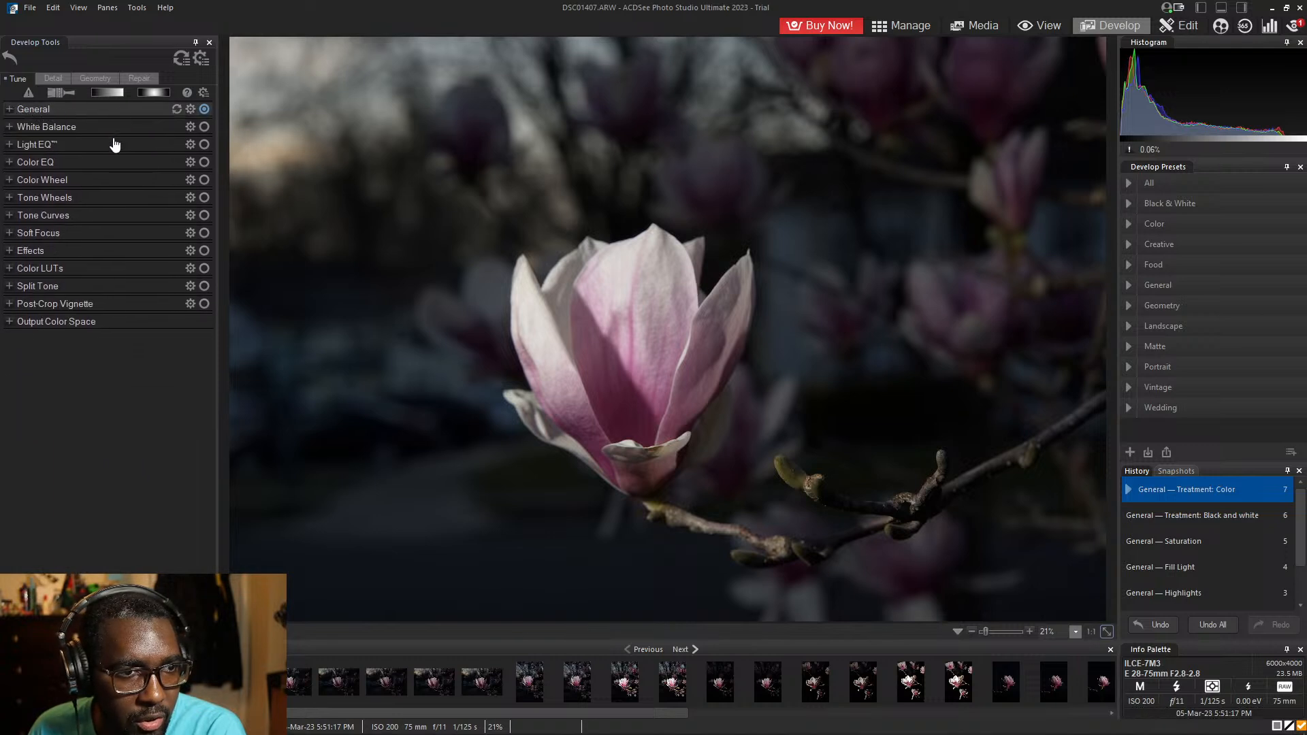
click(191, 111)
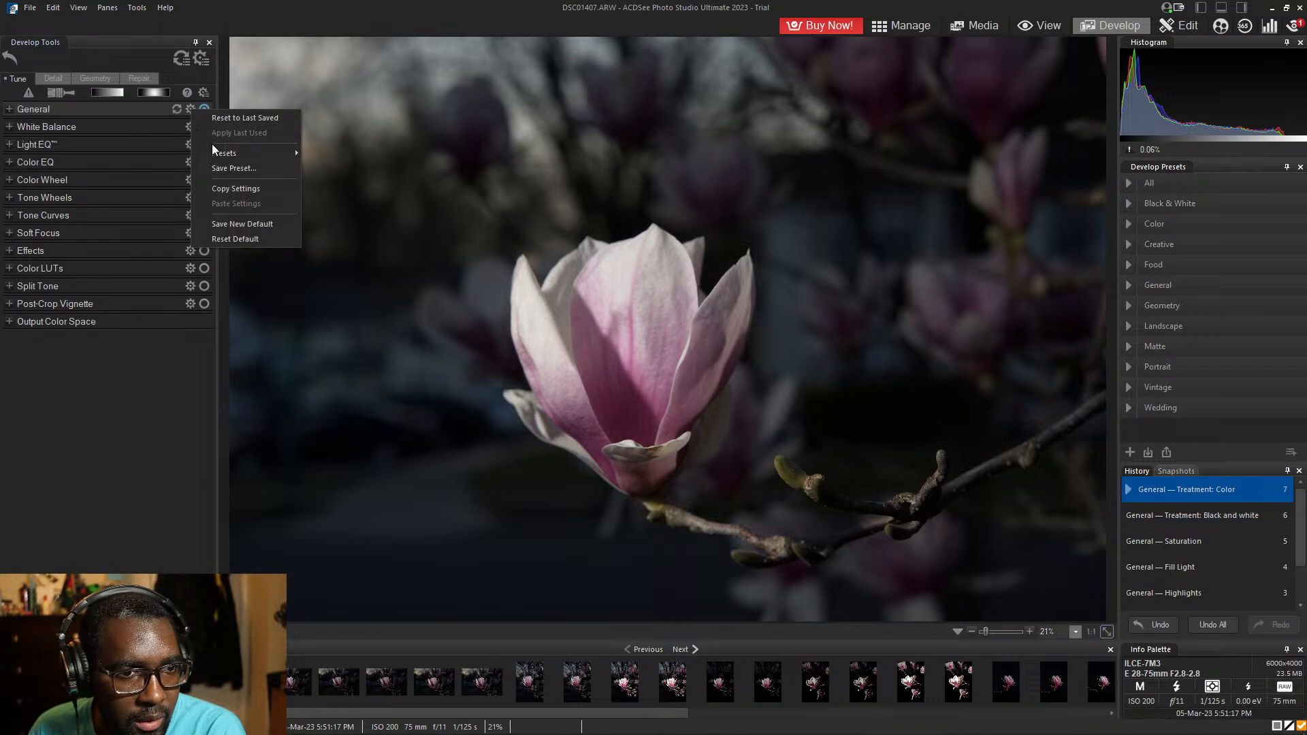
mouse_move(225, 156)
click(123, 383)
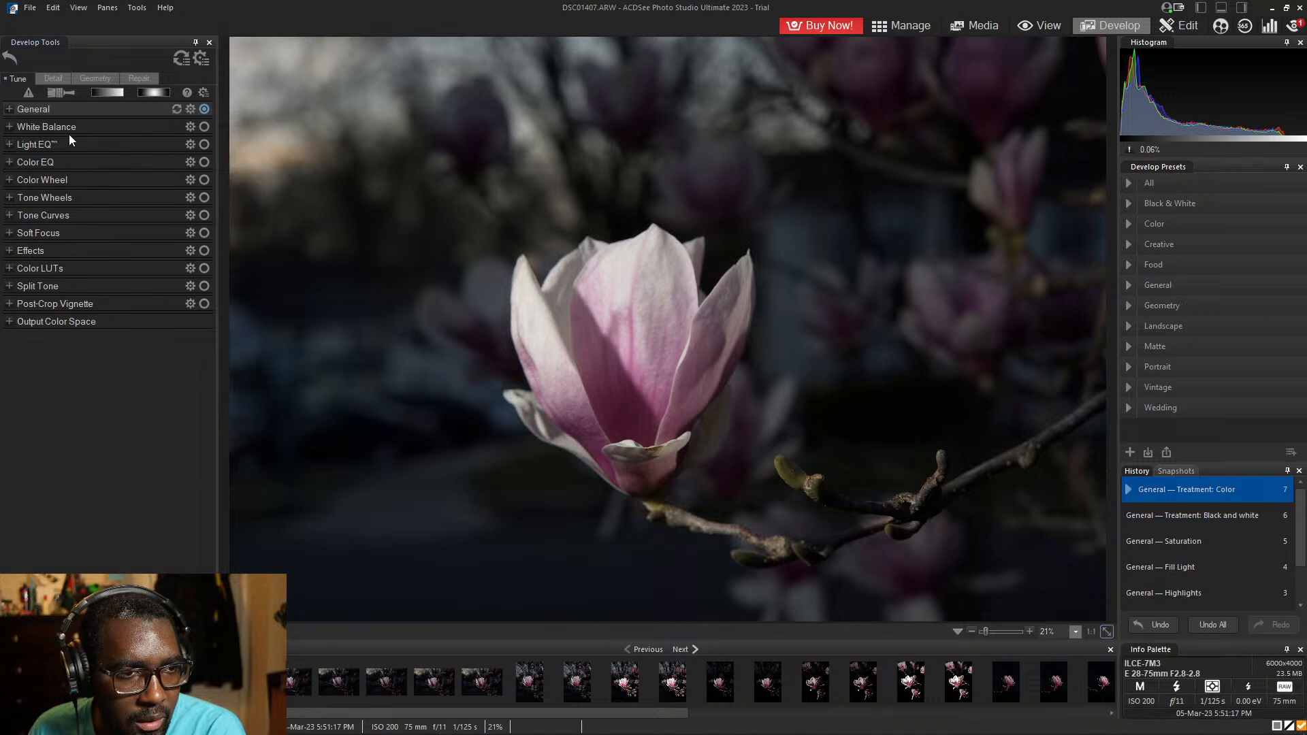
click(34, 109)
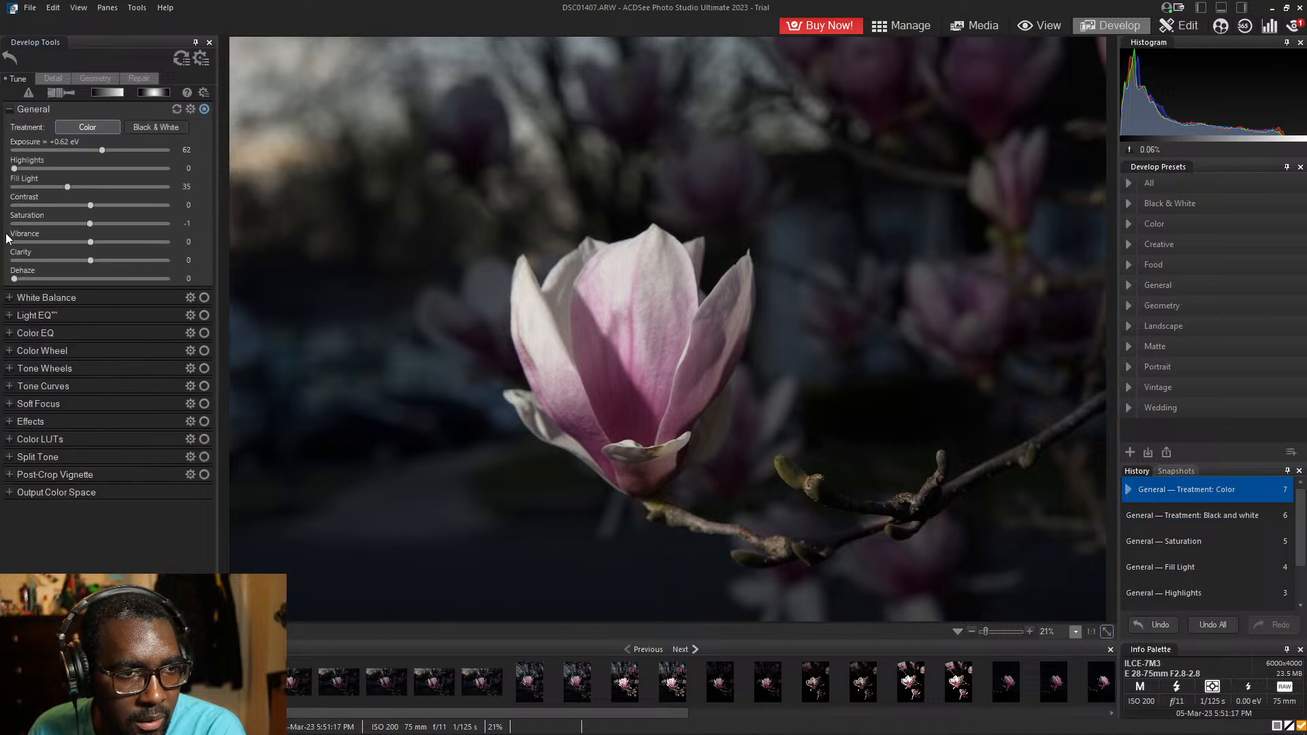
- Set the basic Light EQ Shadows to -97, Midtones to -13 and Highlights to 4
click(9, 298)
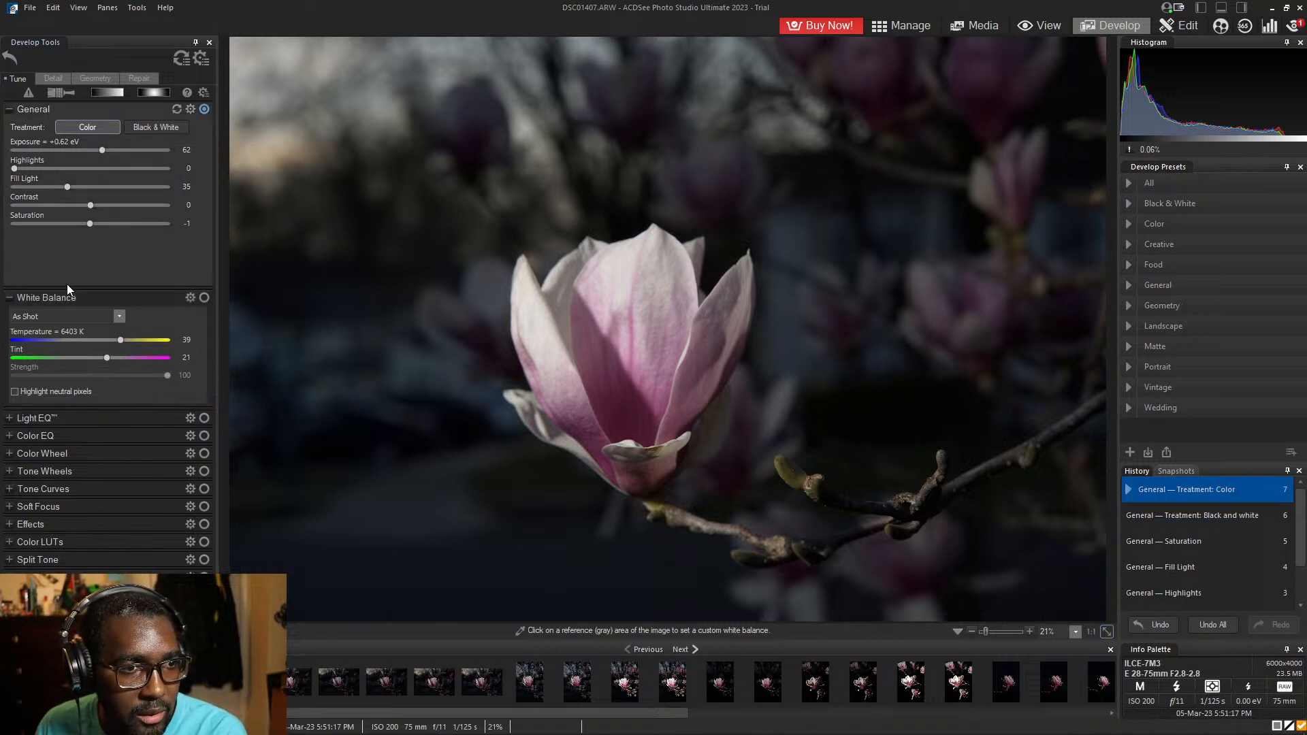
click(49, 300)
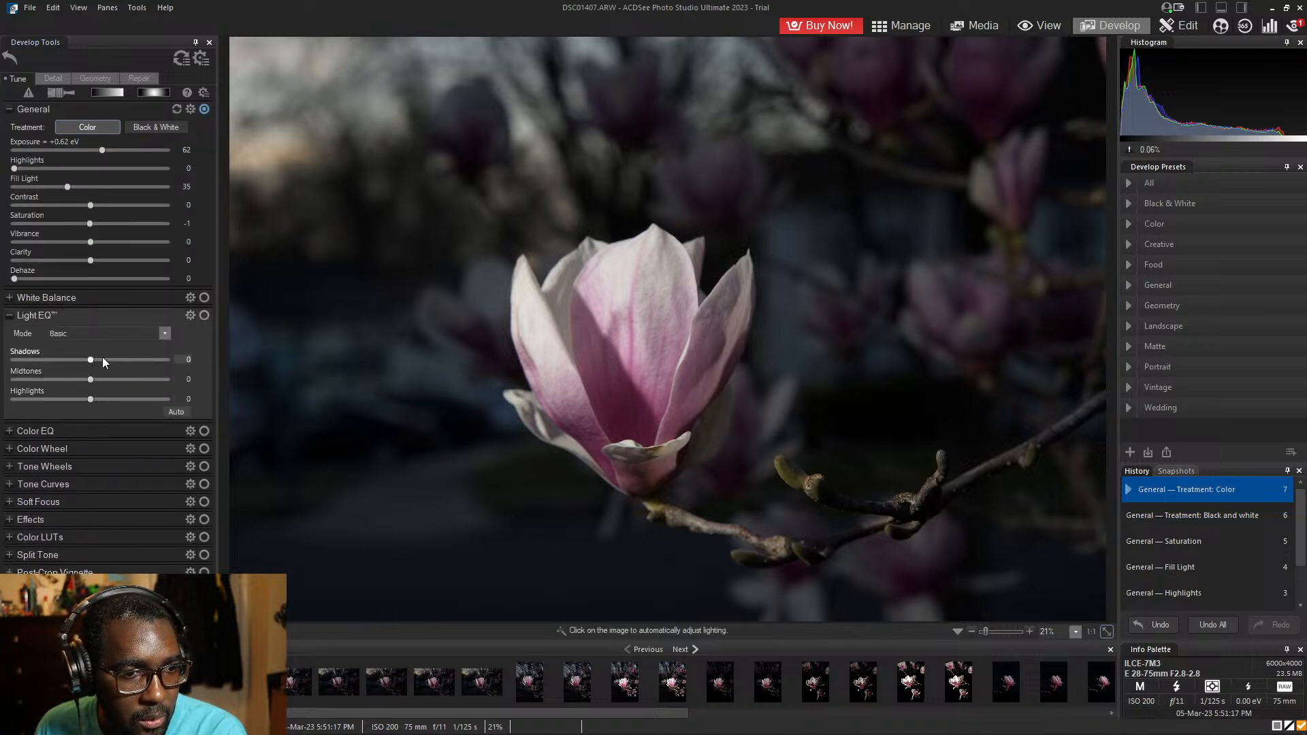
drag(91, 361, 93, 398)
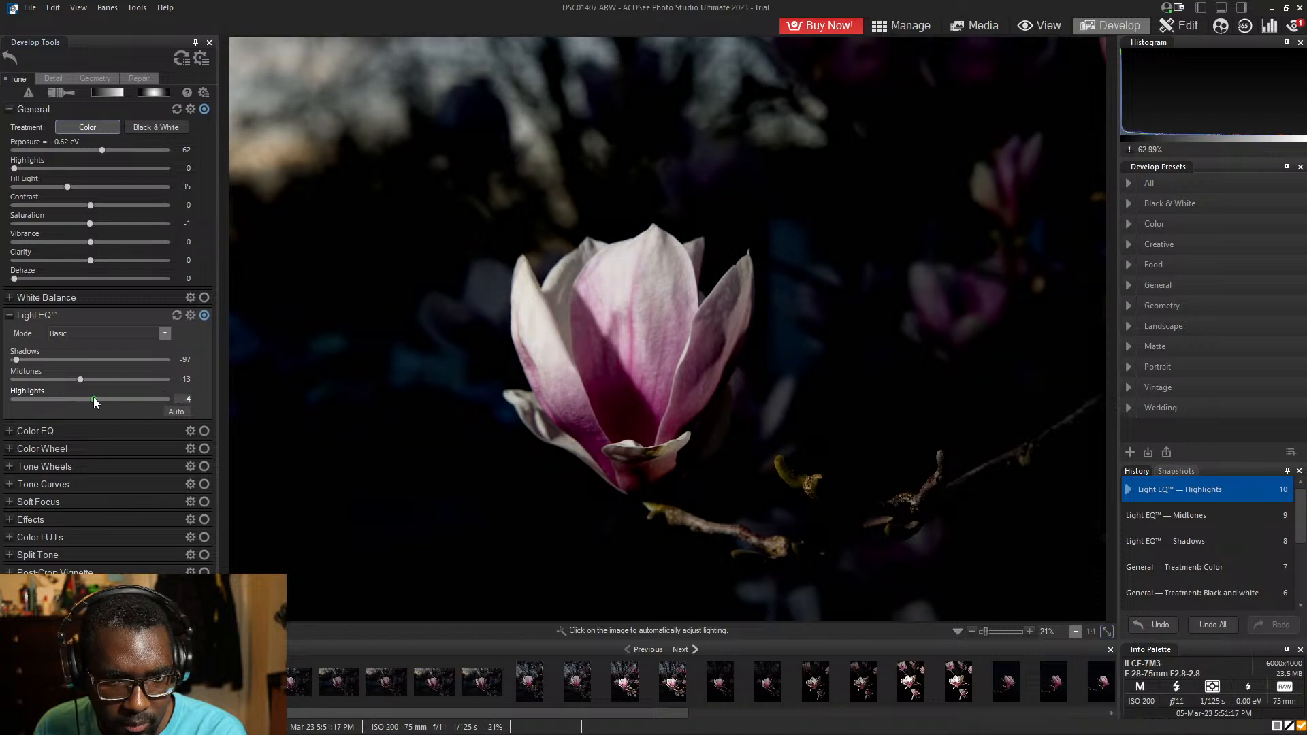
click(101, 318)
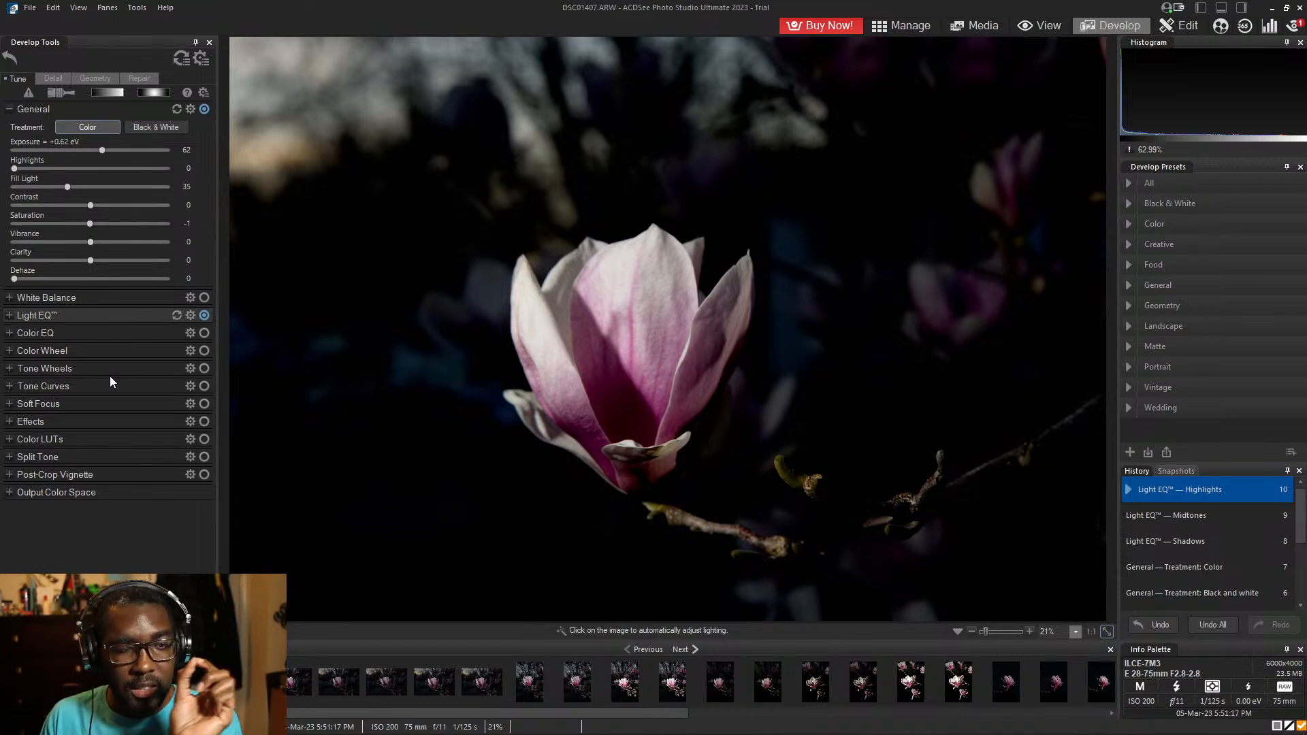
- Look at the Color EQ adjustment controls
click(73, 334)
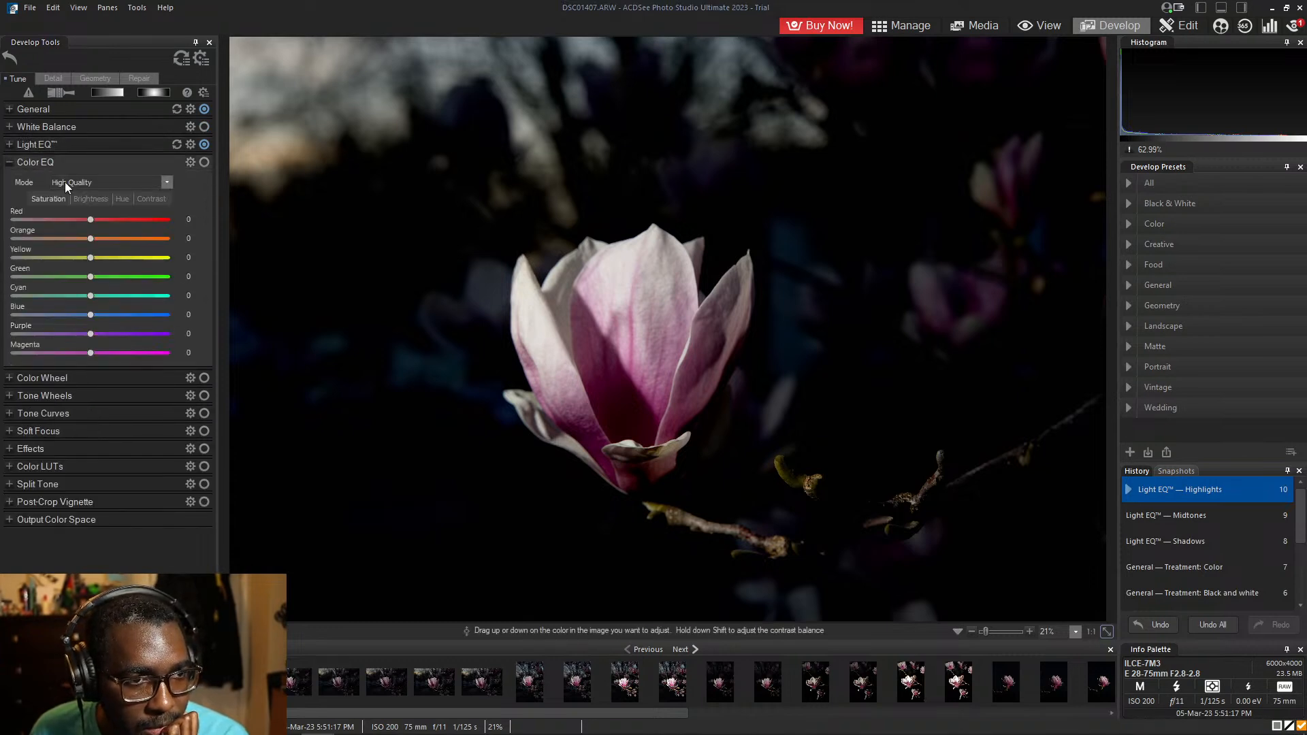
click(96, 165)
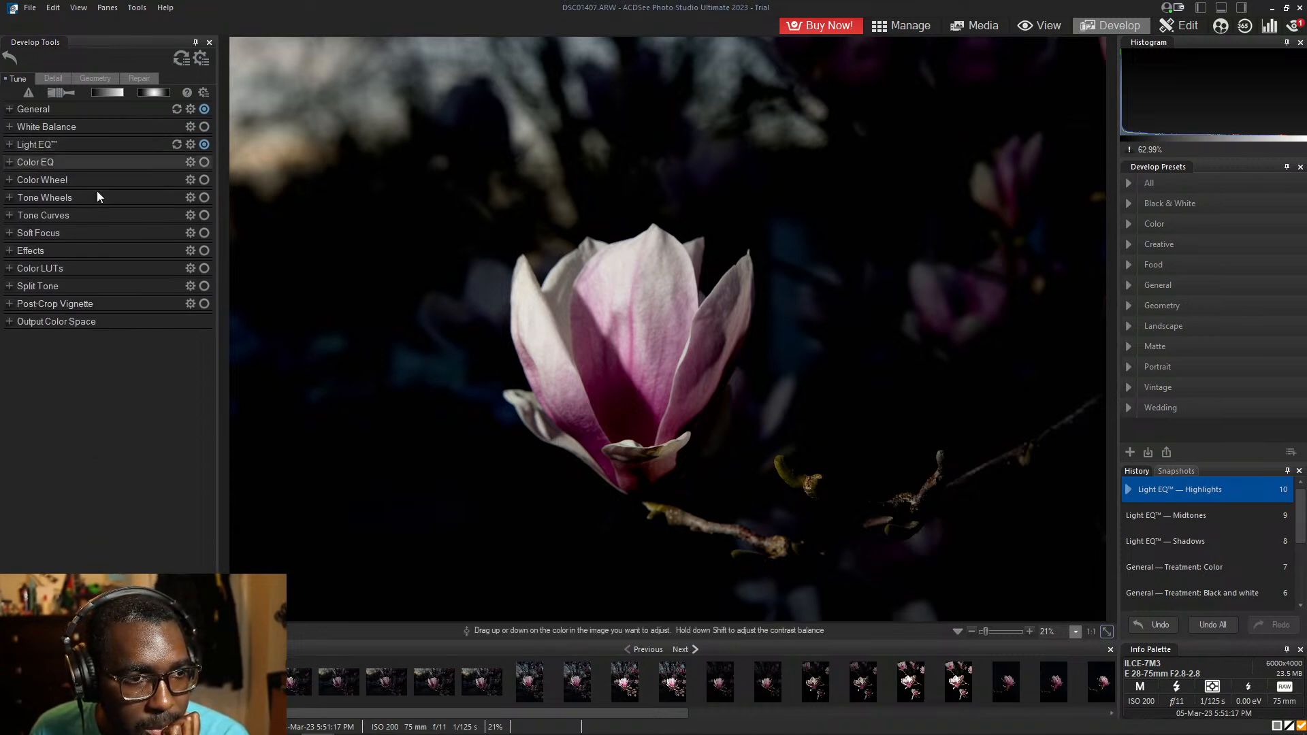
- Try Soft Focus strengths of 100 and 78 on the photo, and return the strength to 0
click(94, 234)
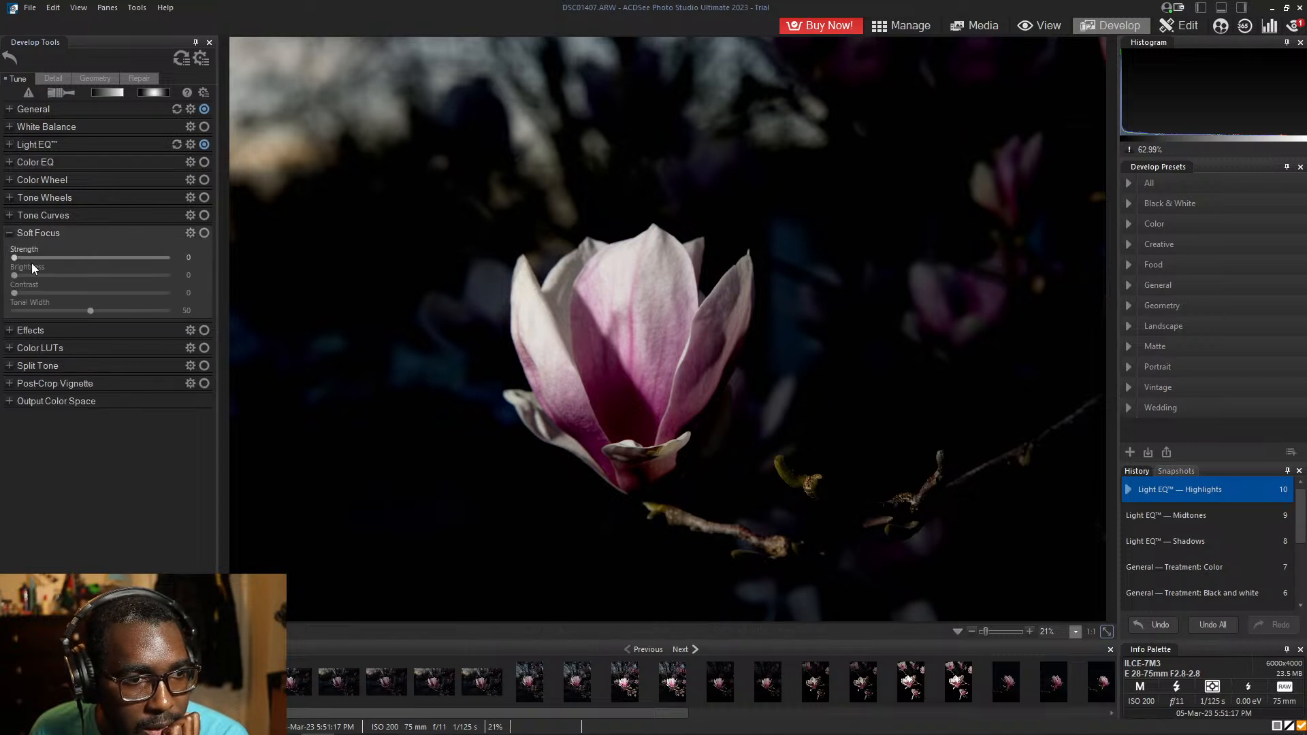
drag(18, 259, 197, 263)
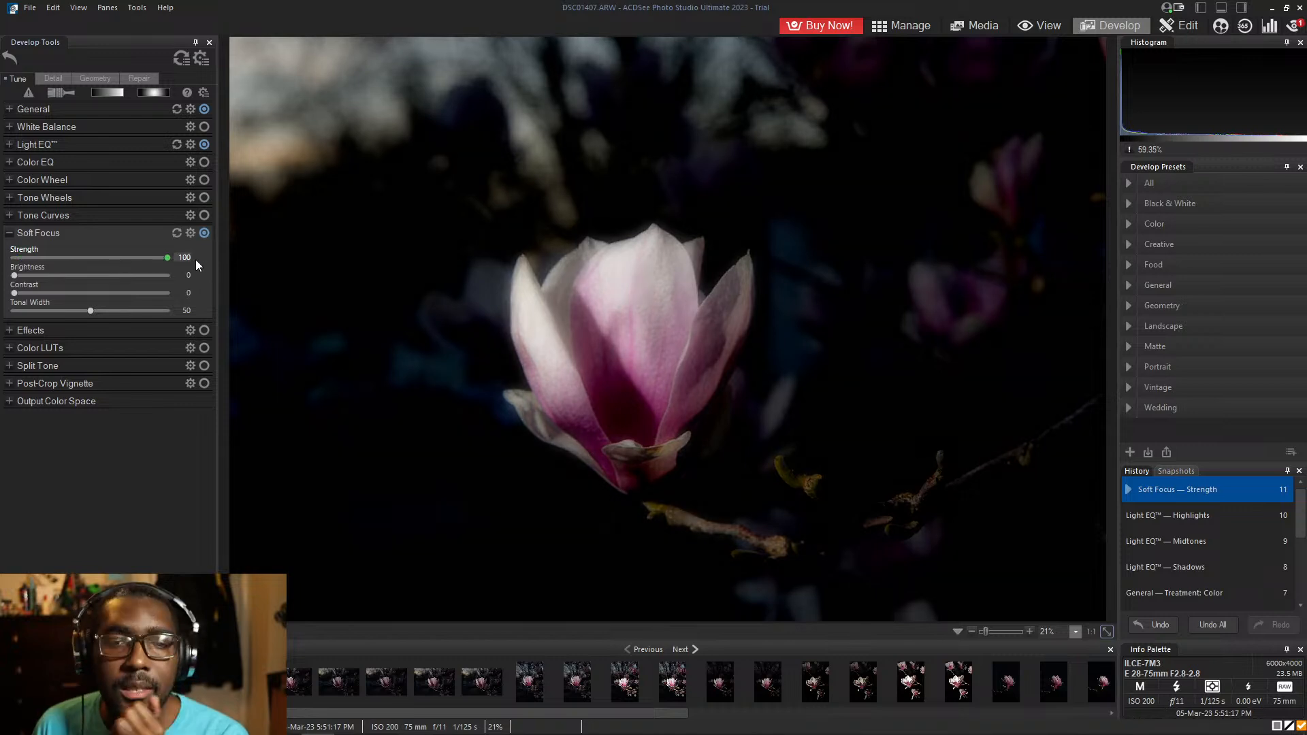
drag(197, 260, 8, 274)
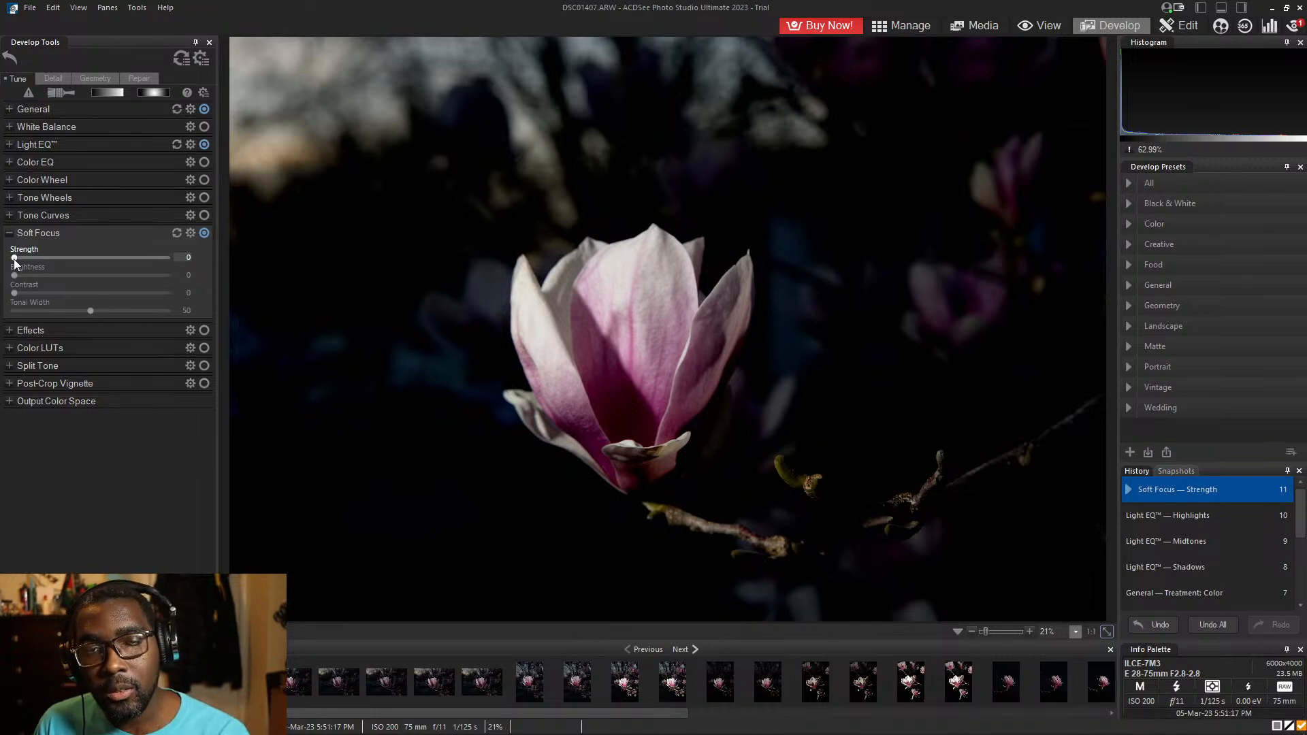
drag(14, 258, 133, 249)
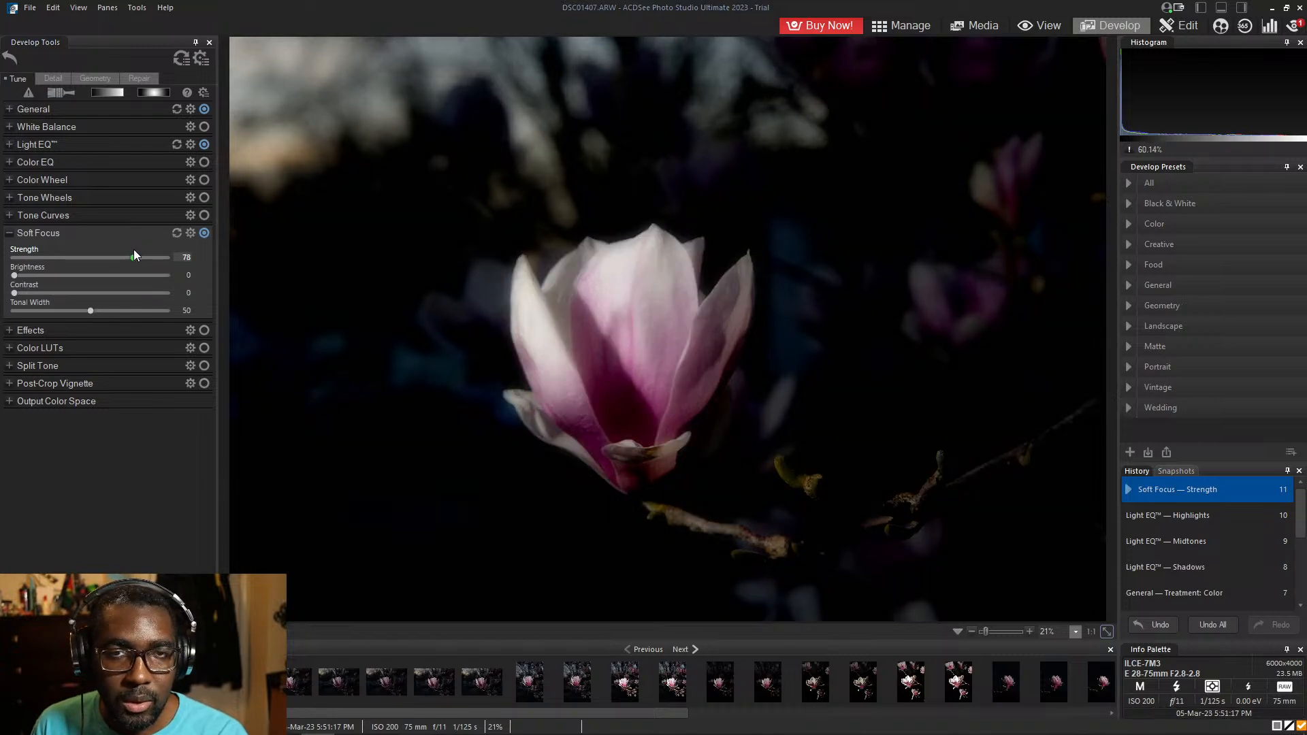
drag(133, 249, 10, 261)
click(70, 234)
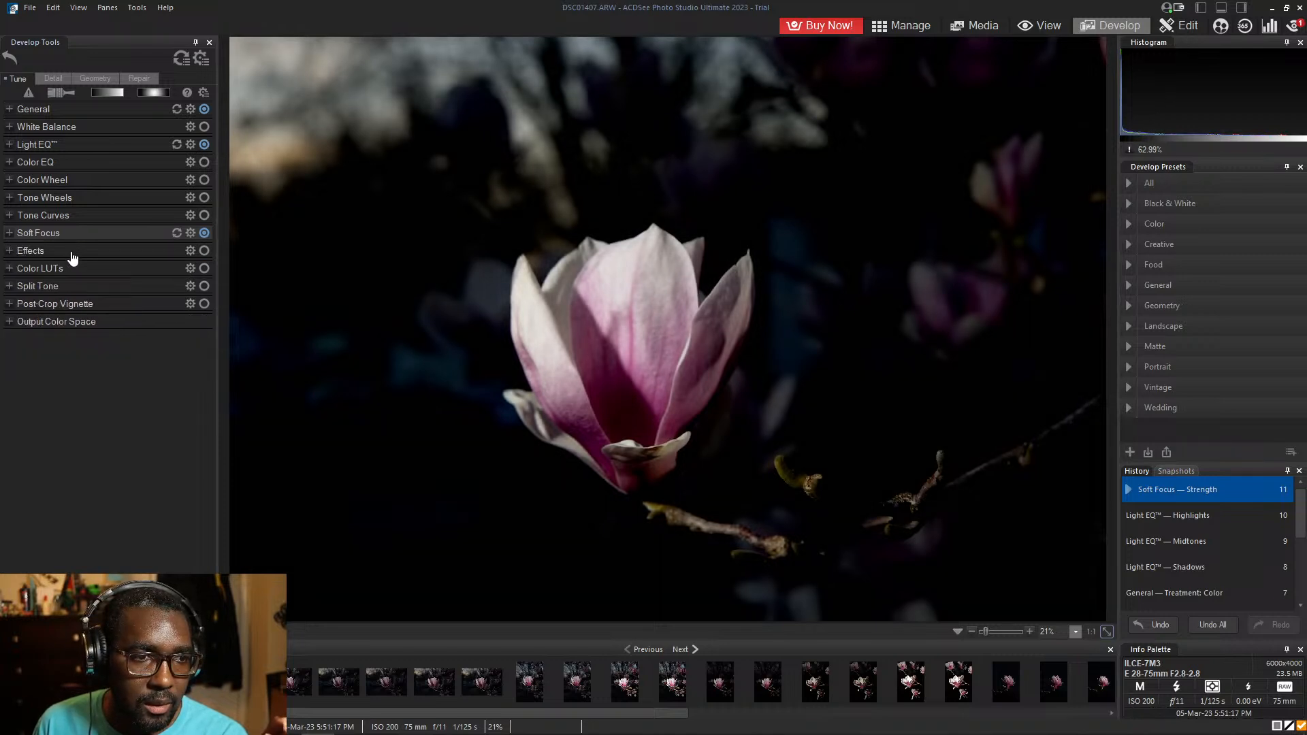
- Try the Sophia, Chrome and Avery photo effects on the flower photo, and turn the Photo Effect off
click(75, 253)
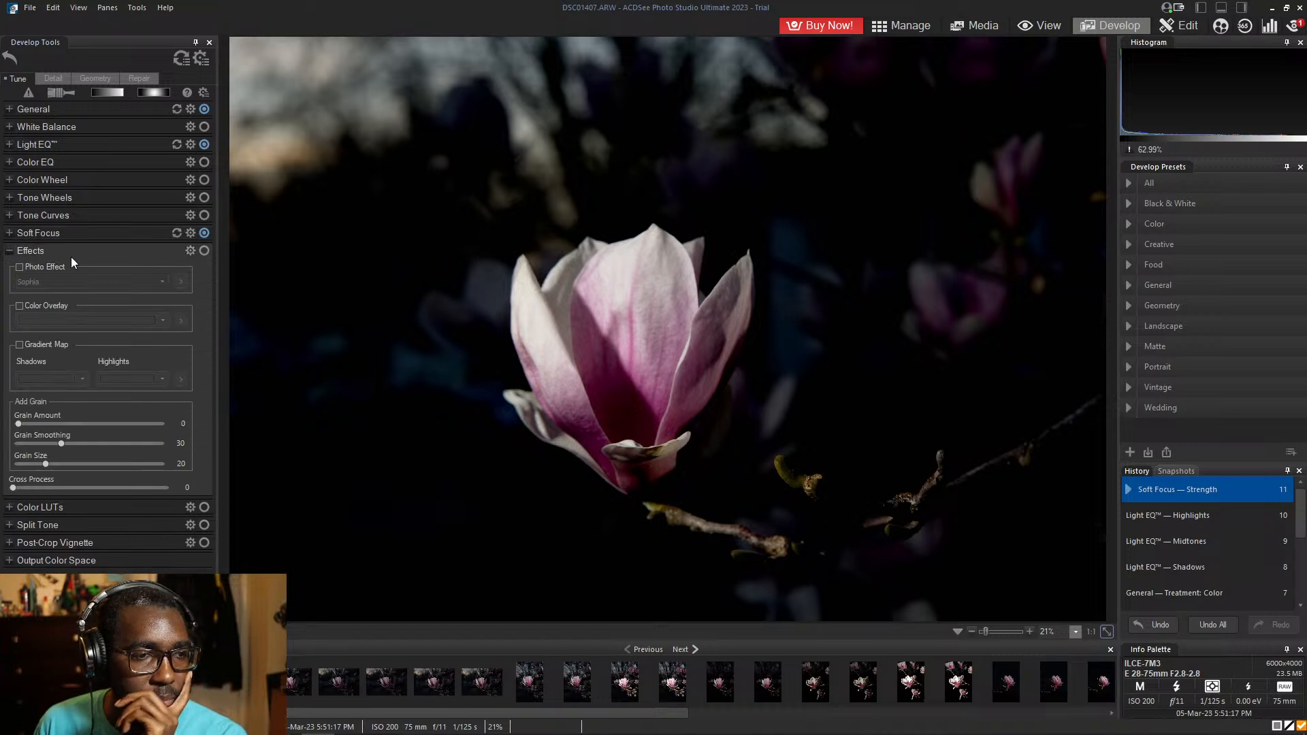
click(20, 267)
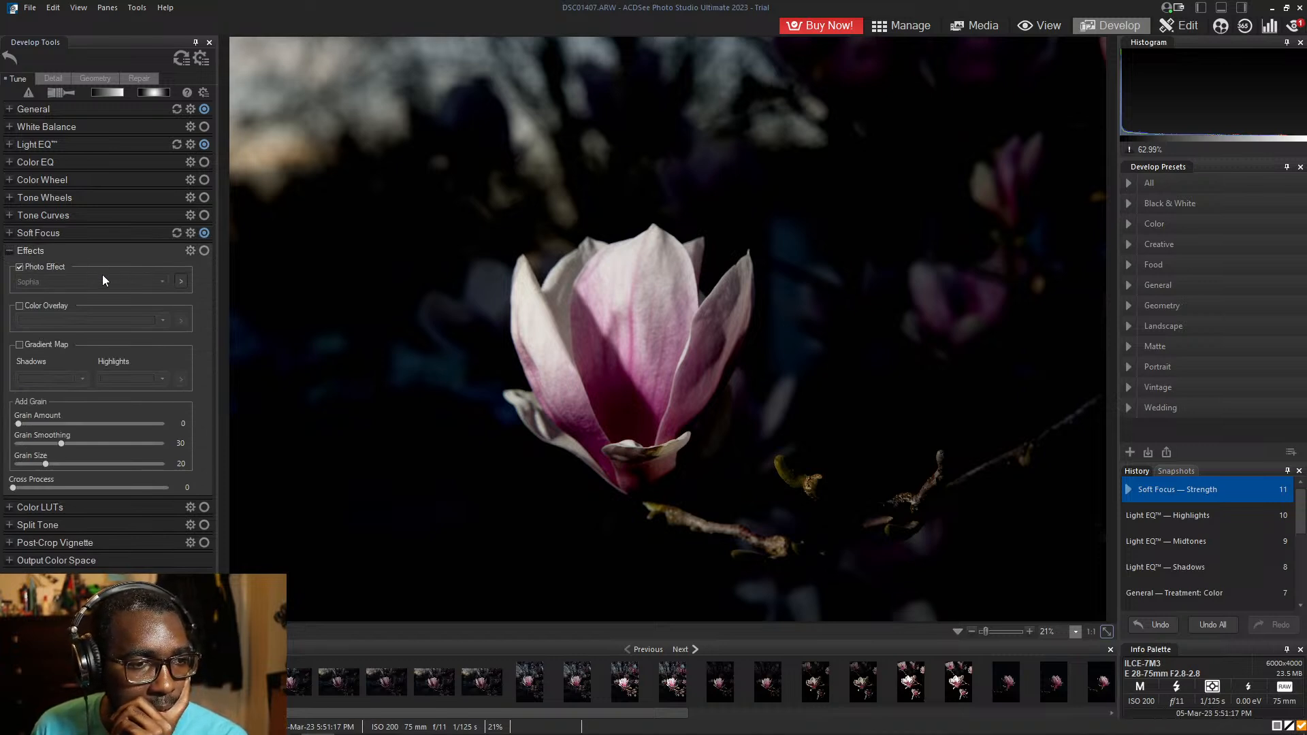
click(163, 281)
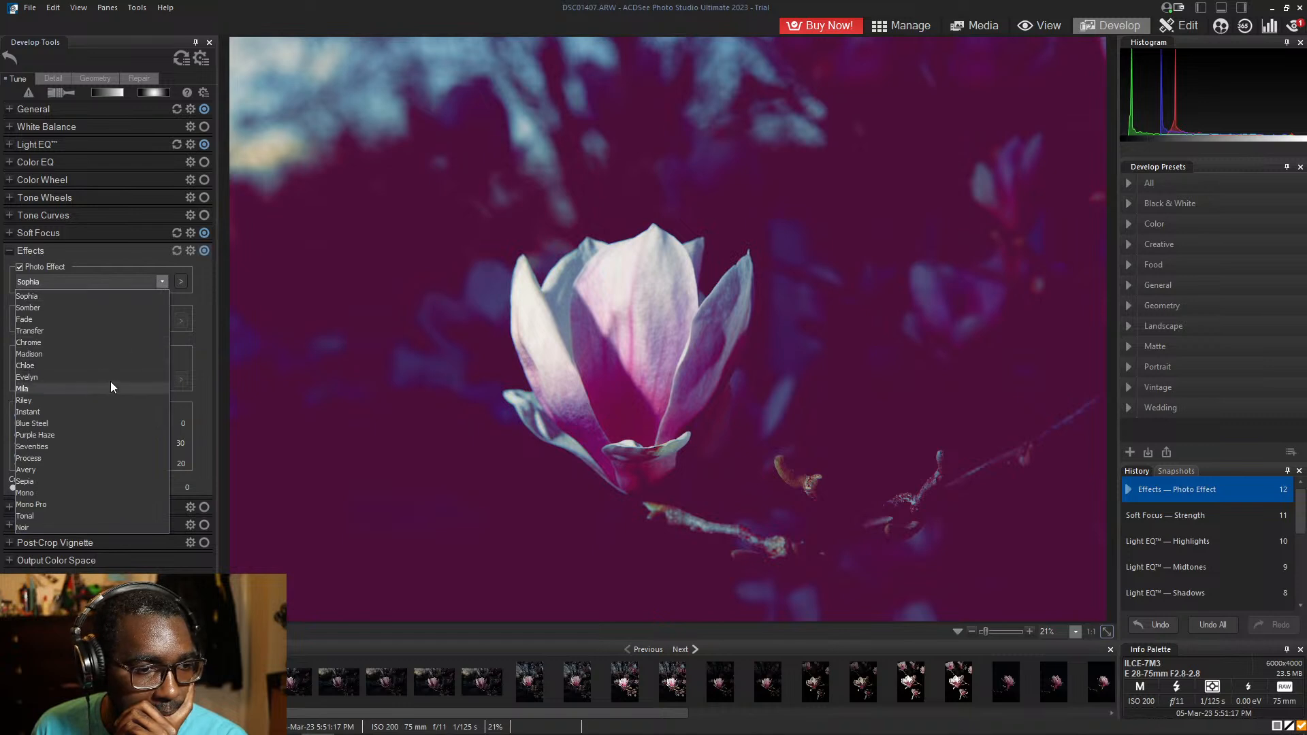
click(123, 343)
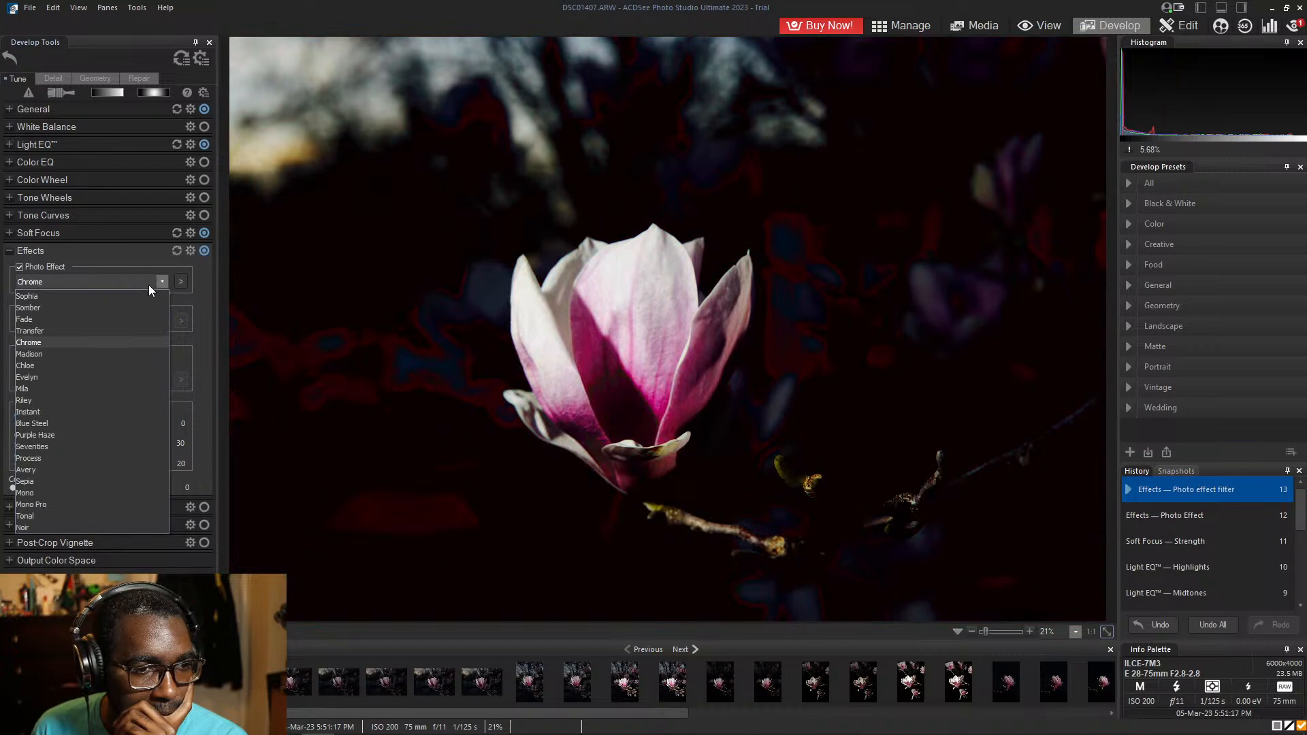
click(120, 468)
click(20, 267)
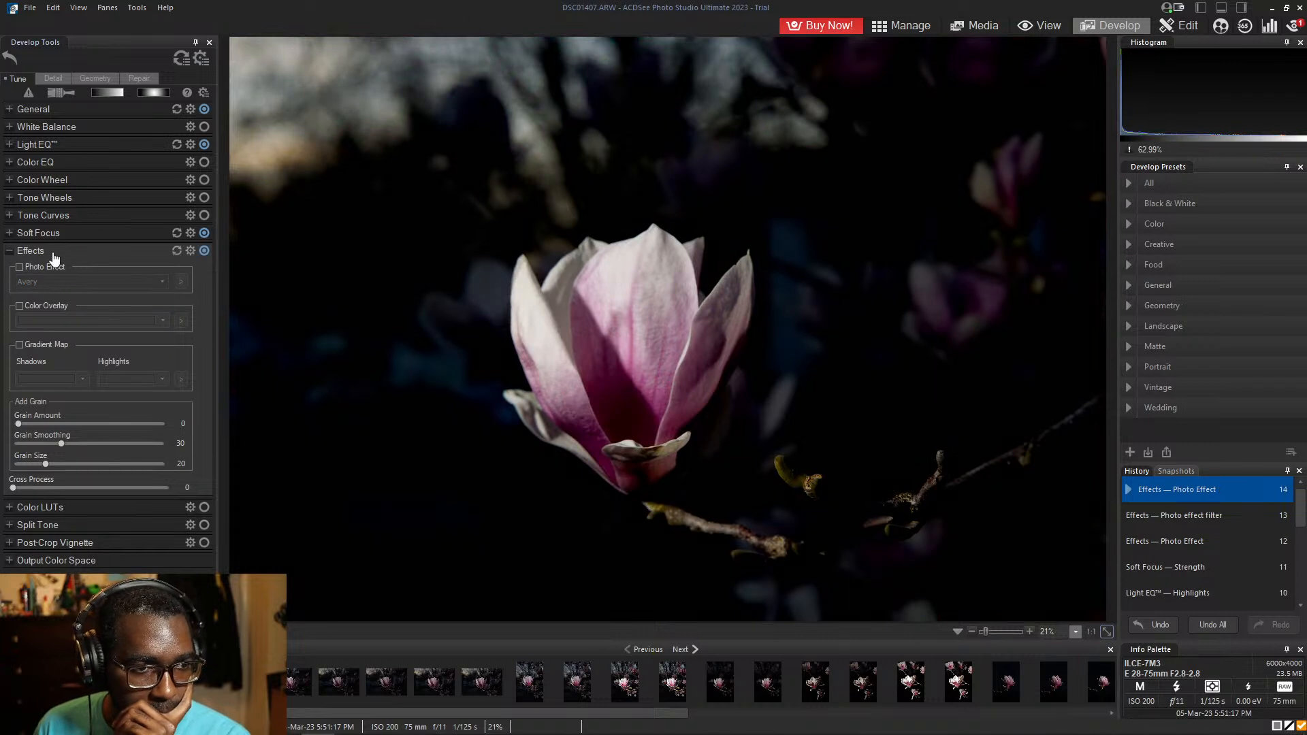
click(59, 252)
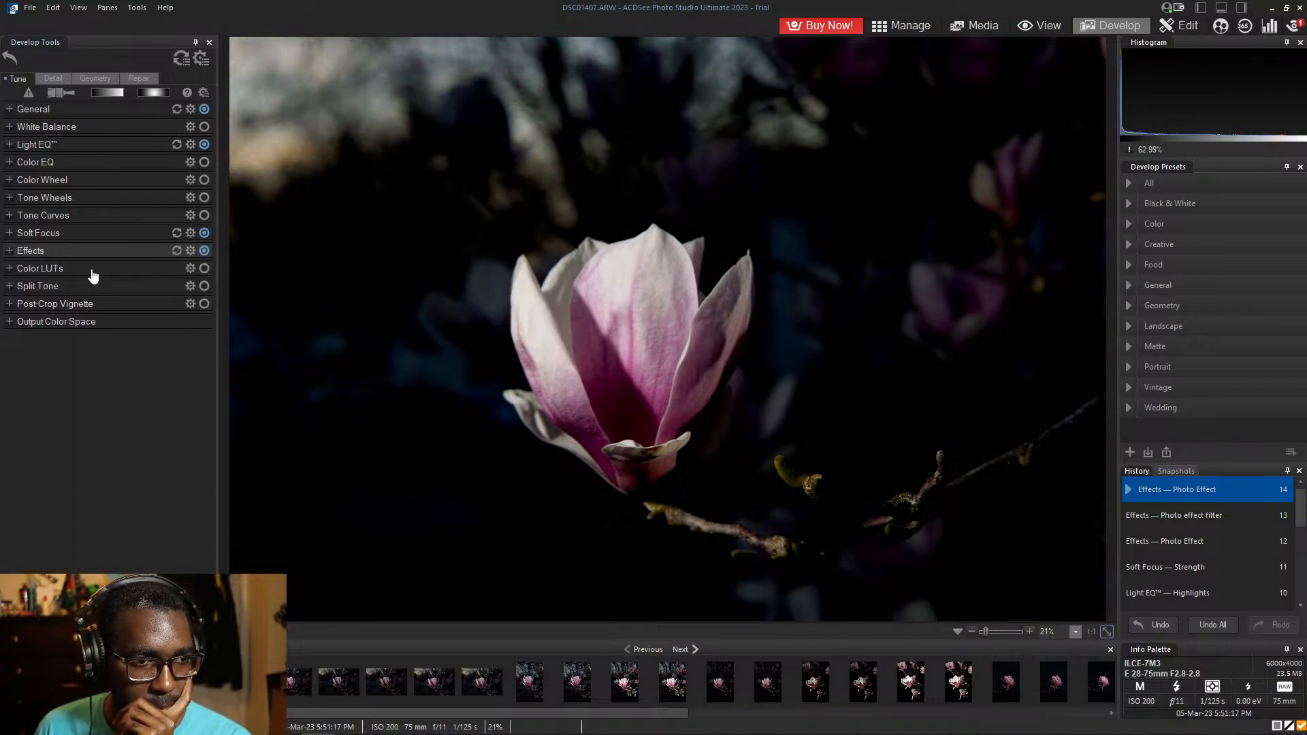
- Try the Golden color LUT on the photo and reset the Color LUTs group
click(61, 268)
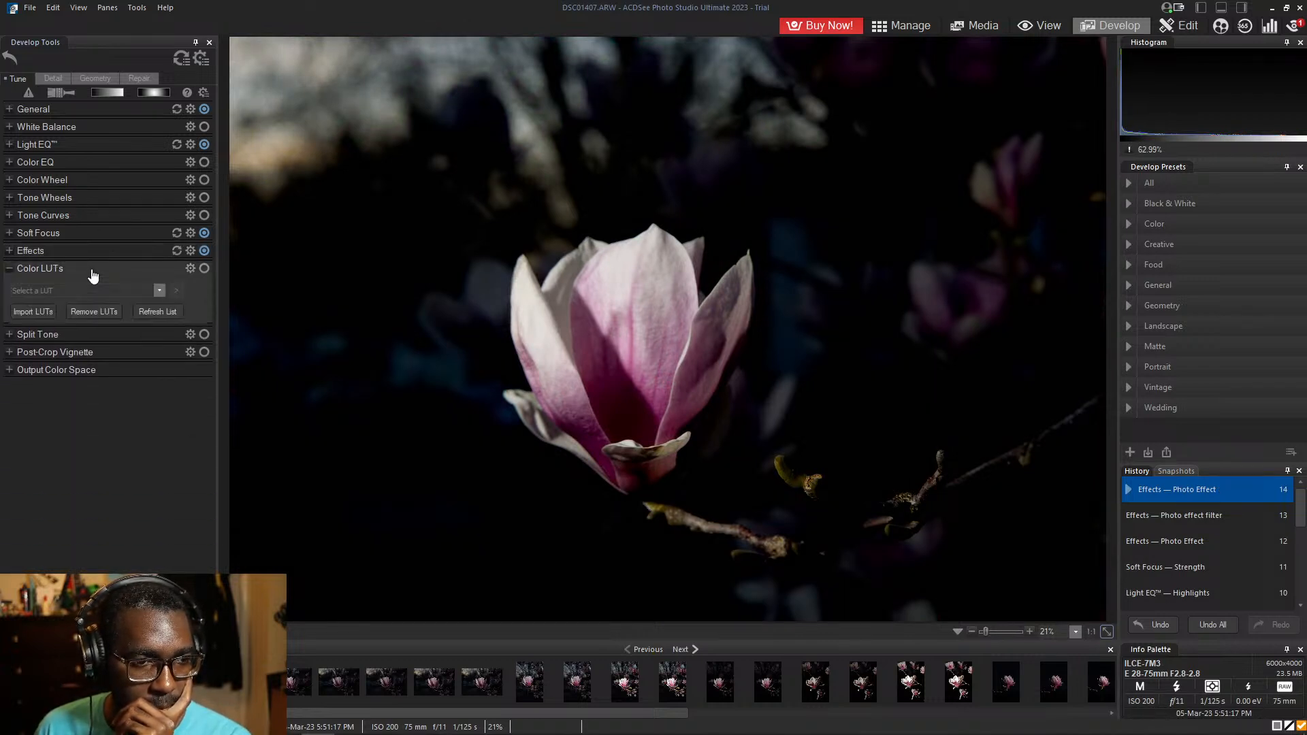
click(162, 293)
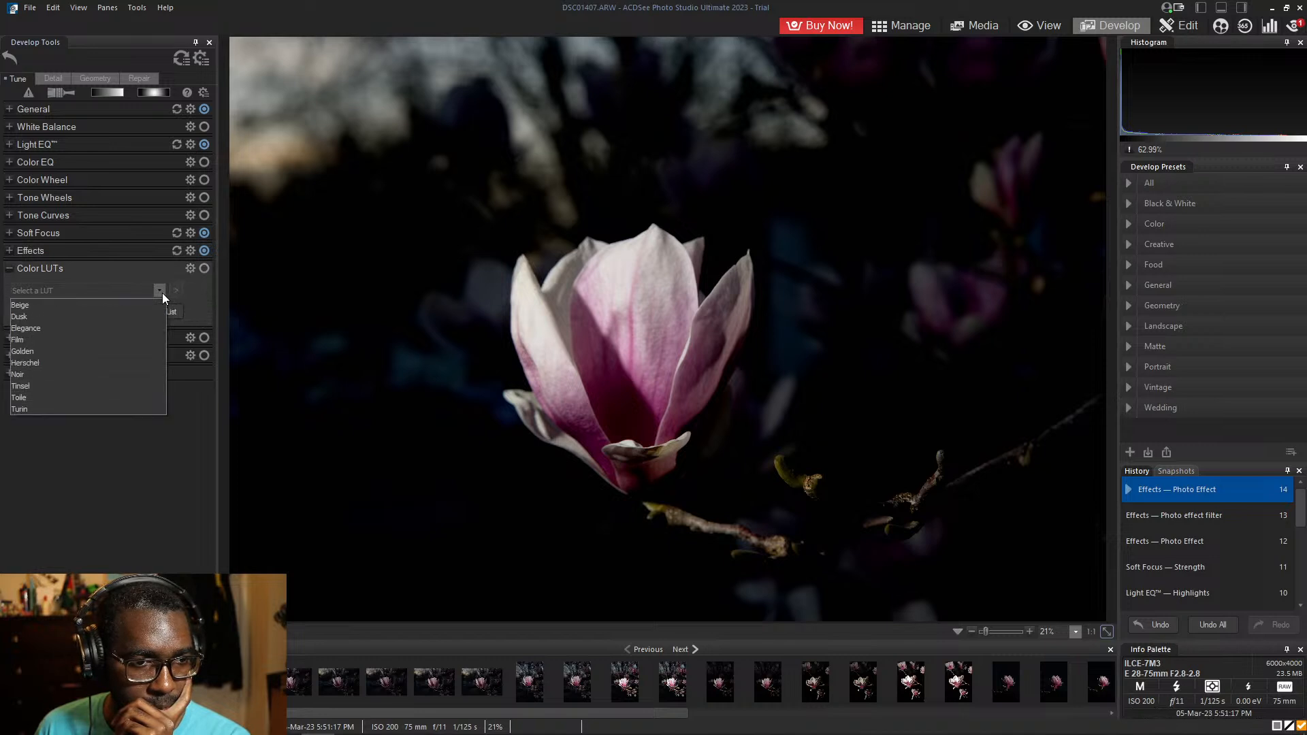
click(130, 348)
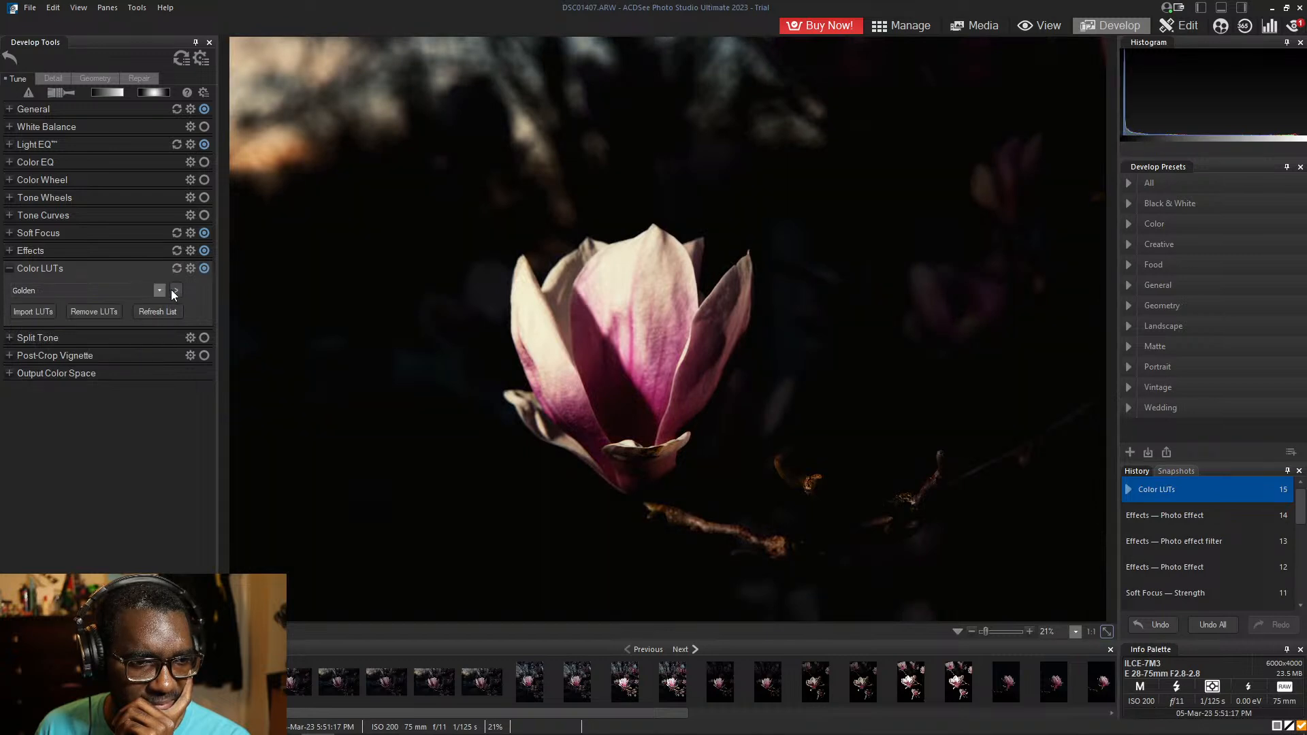
click(17, 269)
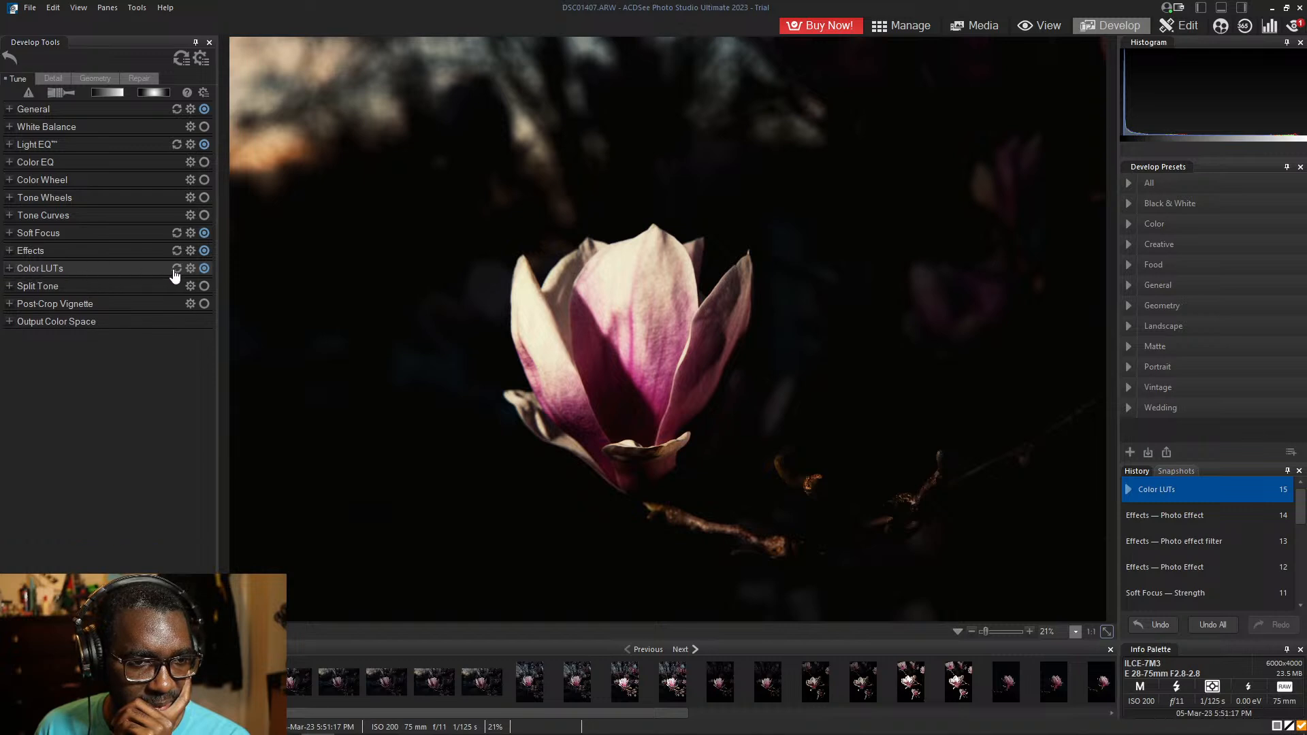
click(175, 271)
- Look over the Split Tone, Post-Crop Vignette and Output Color Space adjustment groups
click(104, 287)
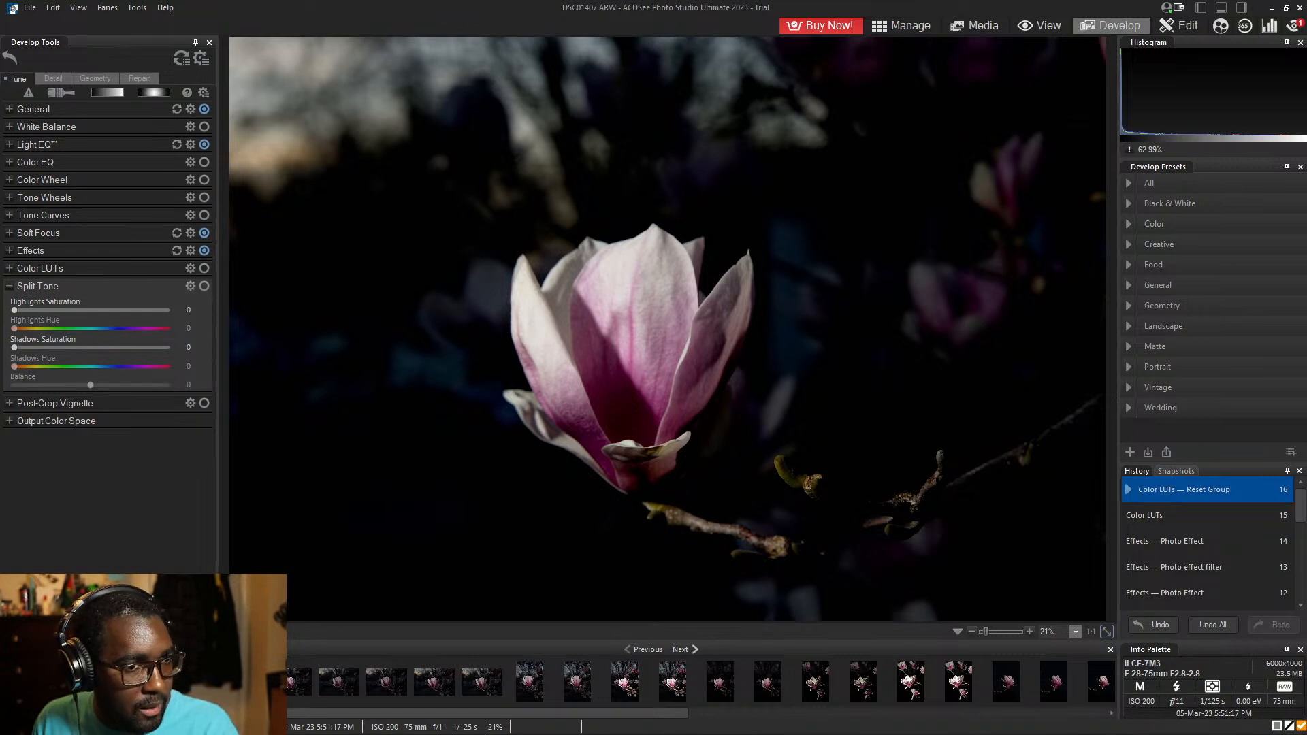
click(96, 286)
click(96, 305)
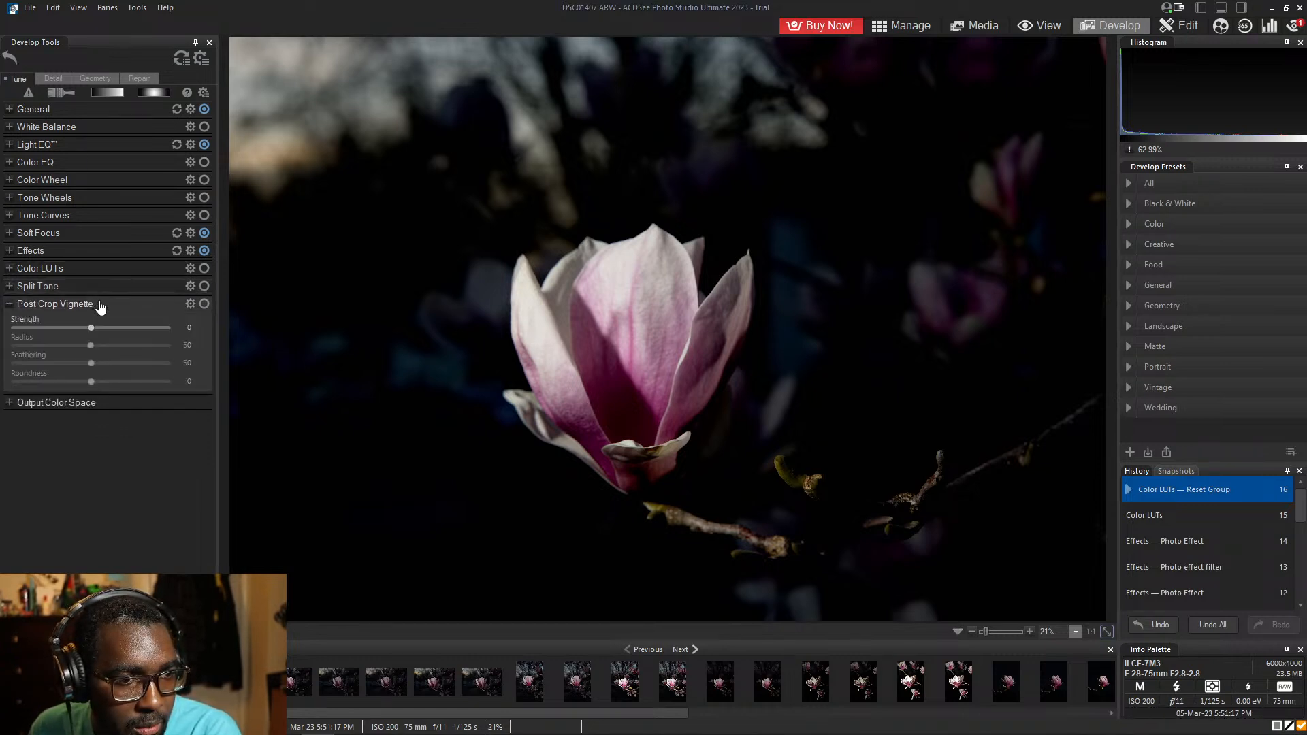
click(100, 305)
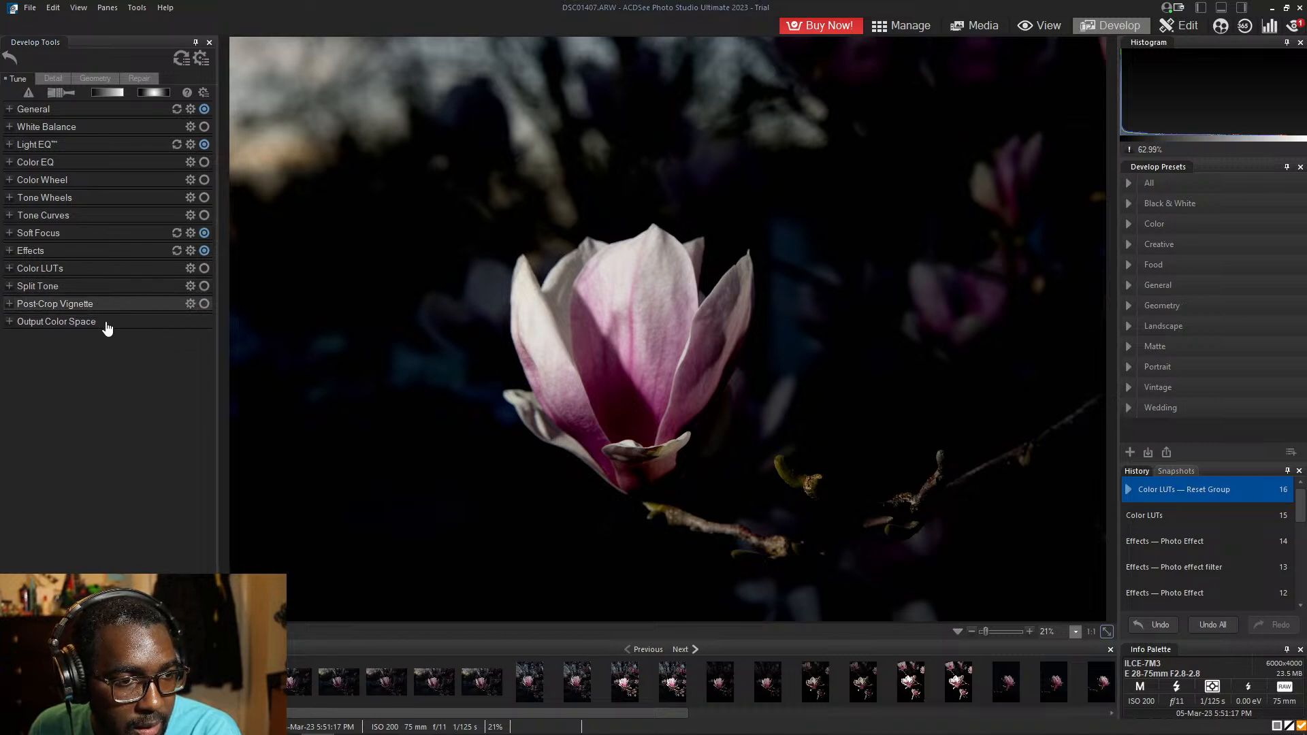
click(107, 324)
click(107, 326)
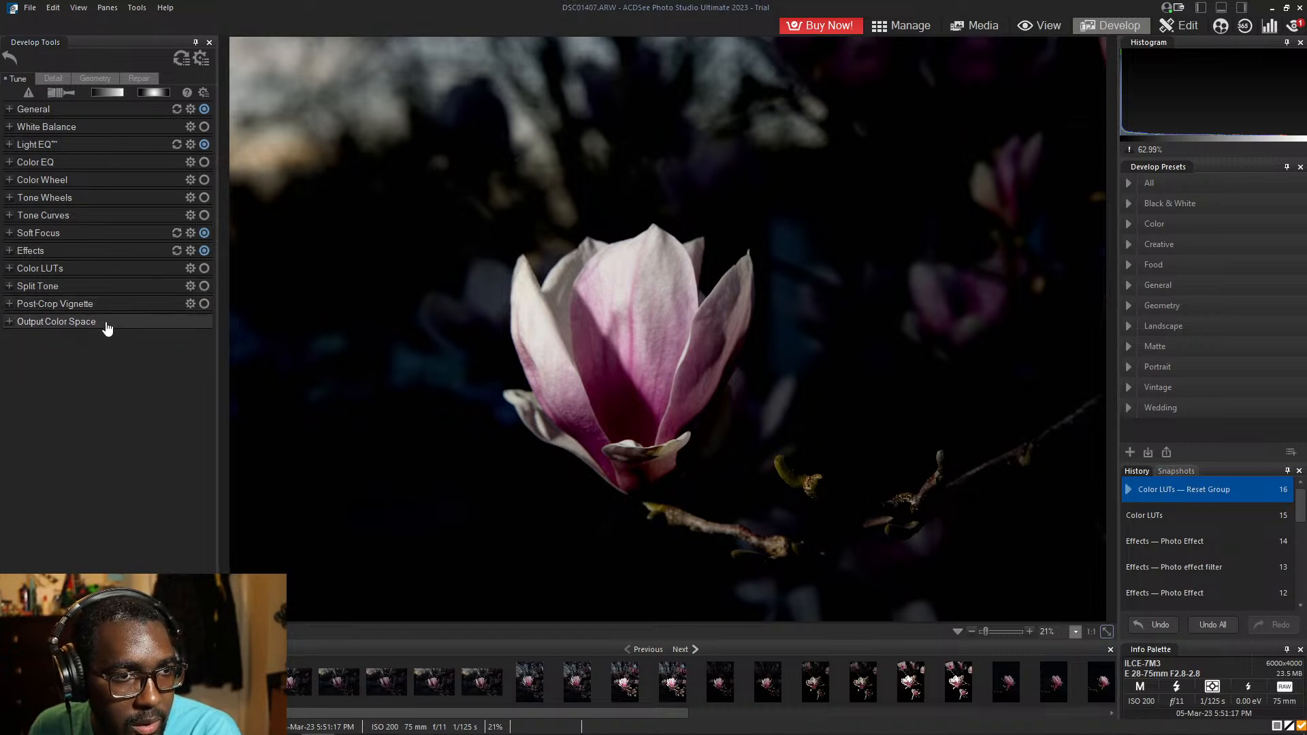
- Look over the sharpening and noise reduction controls, the geometry corrections and the repair tools
click(53, 80)
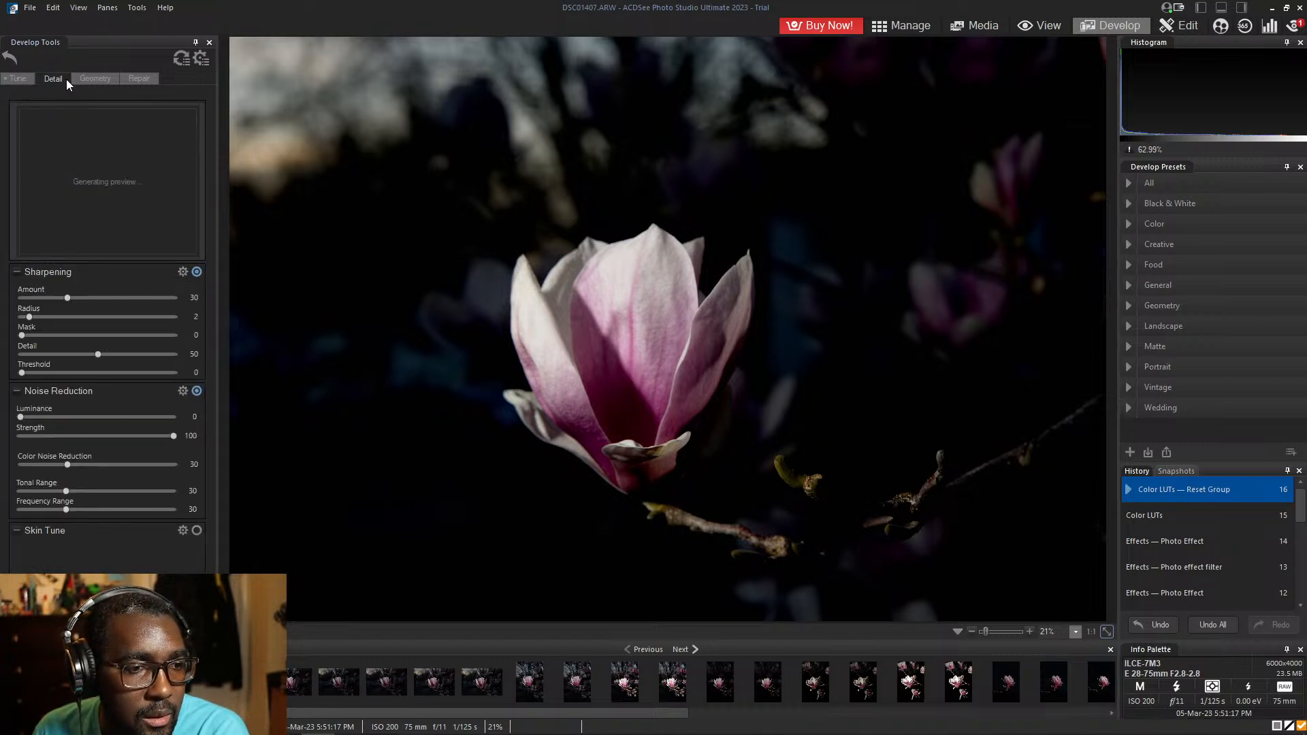
click(75, 94)
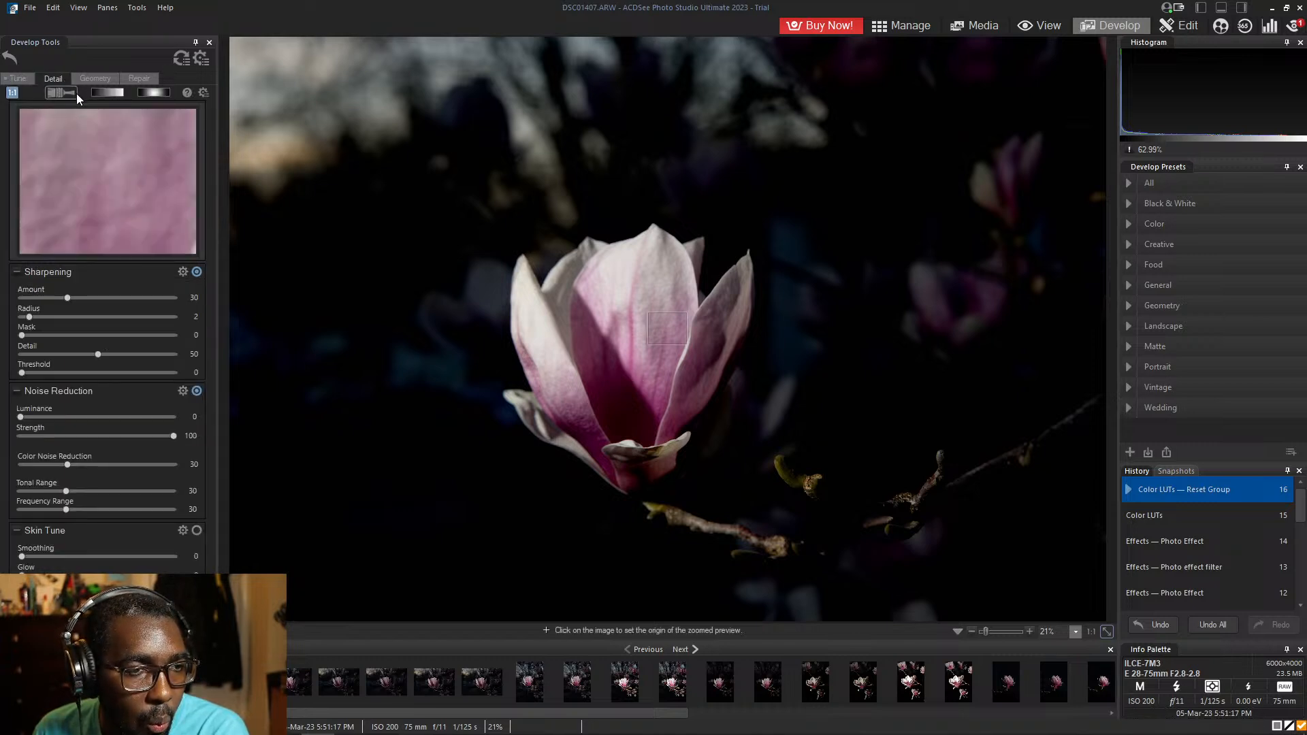
click(100, 80)
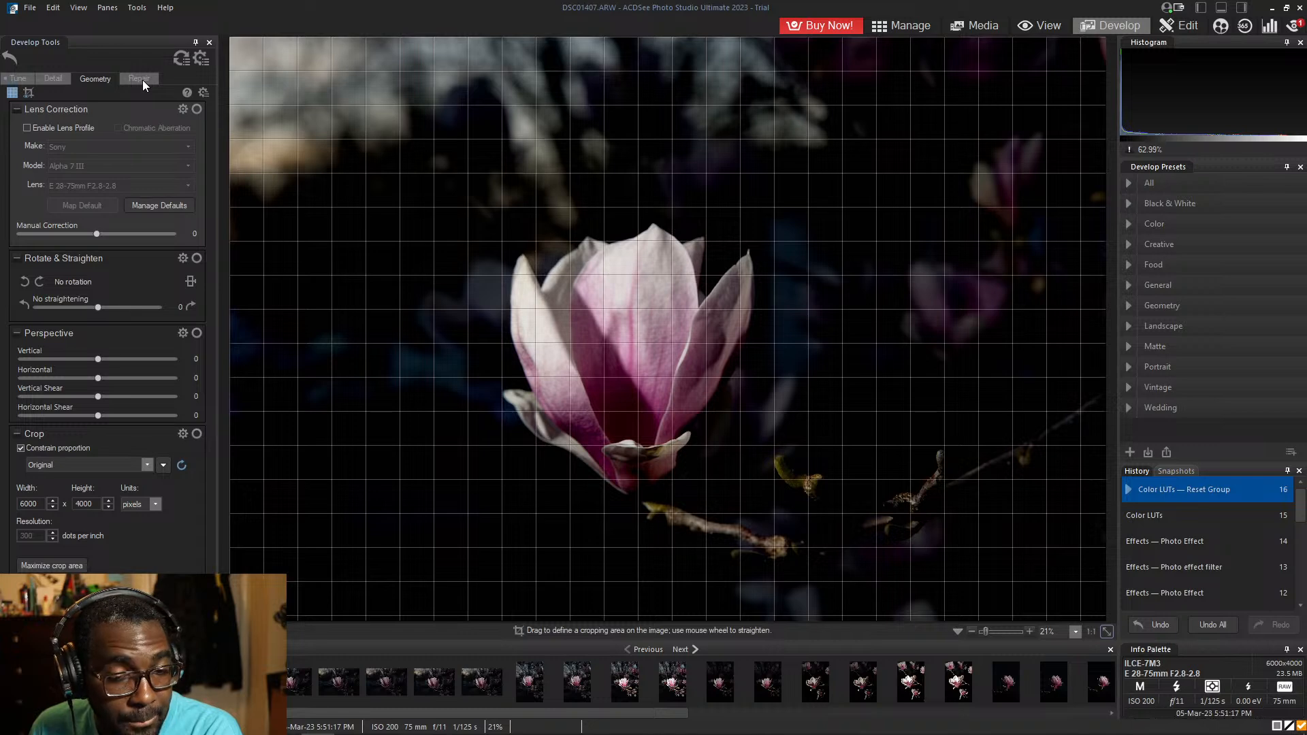
click(142, 80)
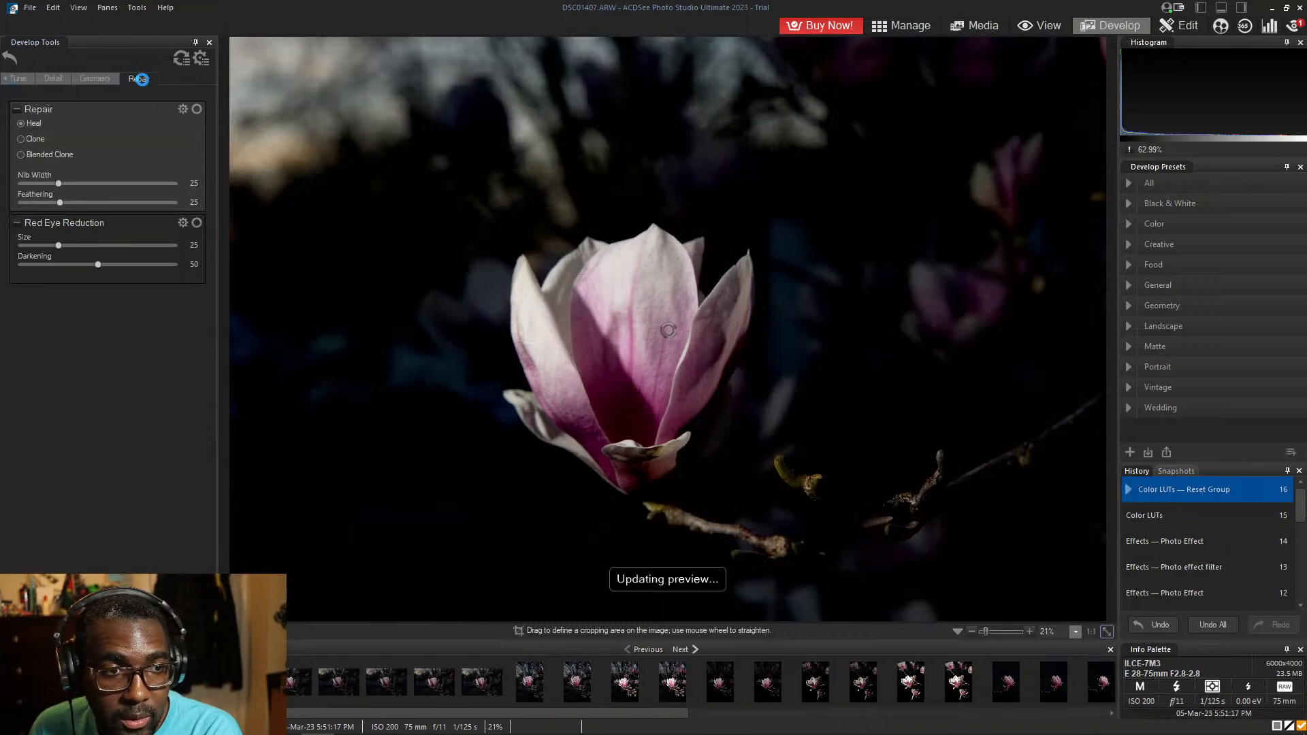
- Enable the lens profile in Lens Correction, and look at the Repair tools before returning to the Tune adjustments
click(101, 79)
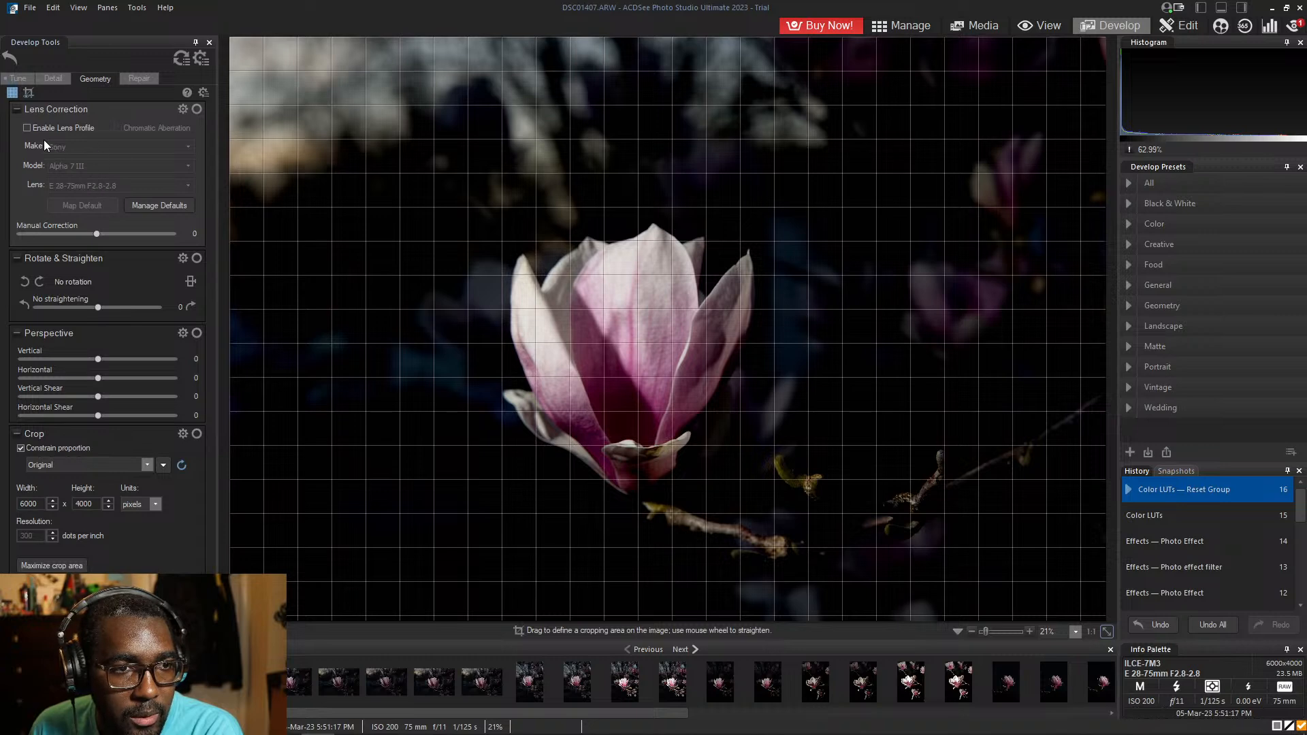
click(27, 128)
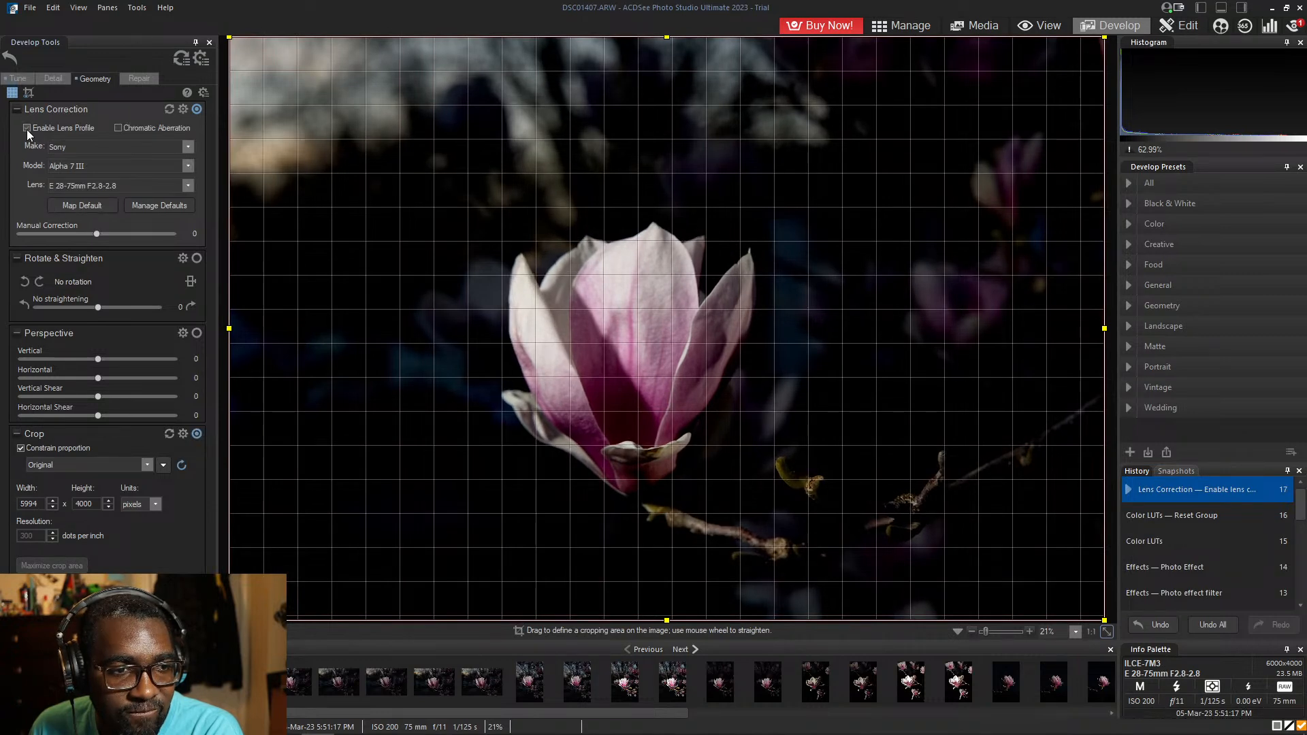
click(149, 79)
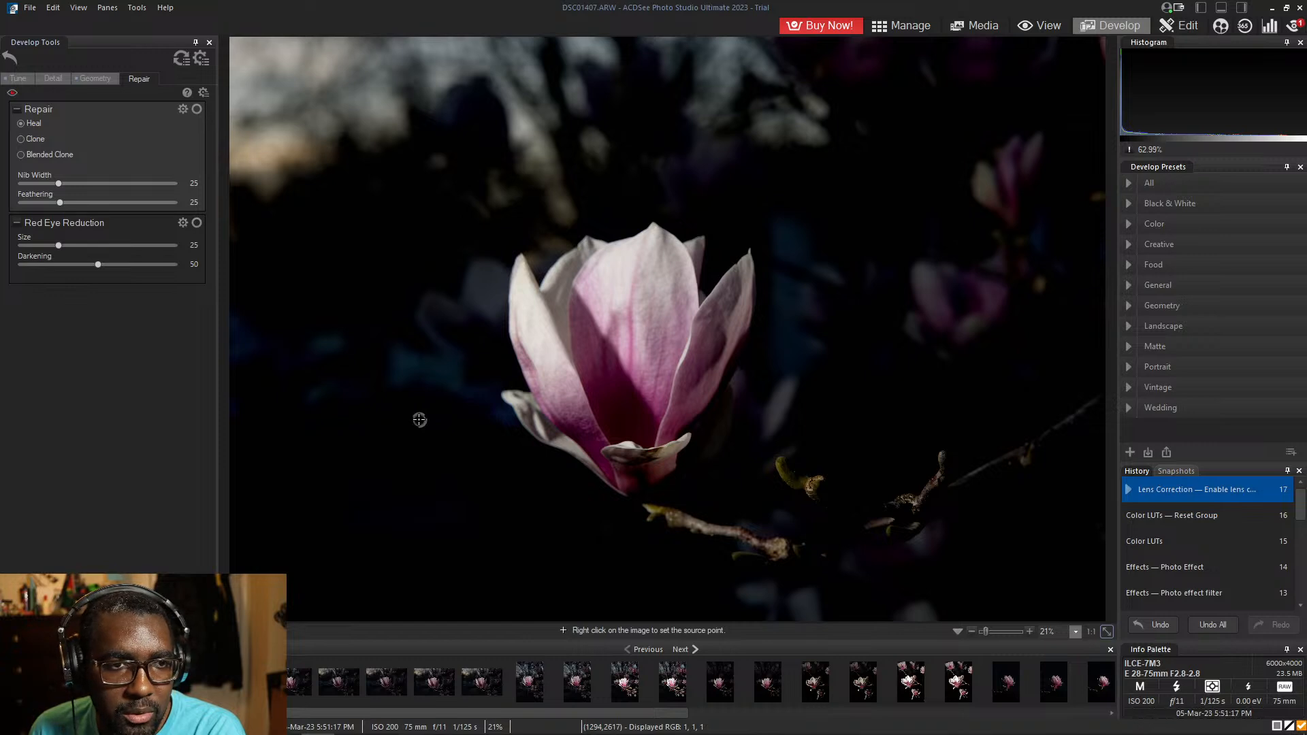
click(15, 79)
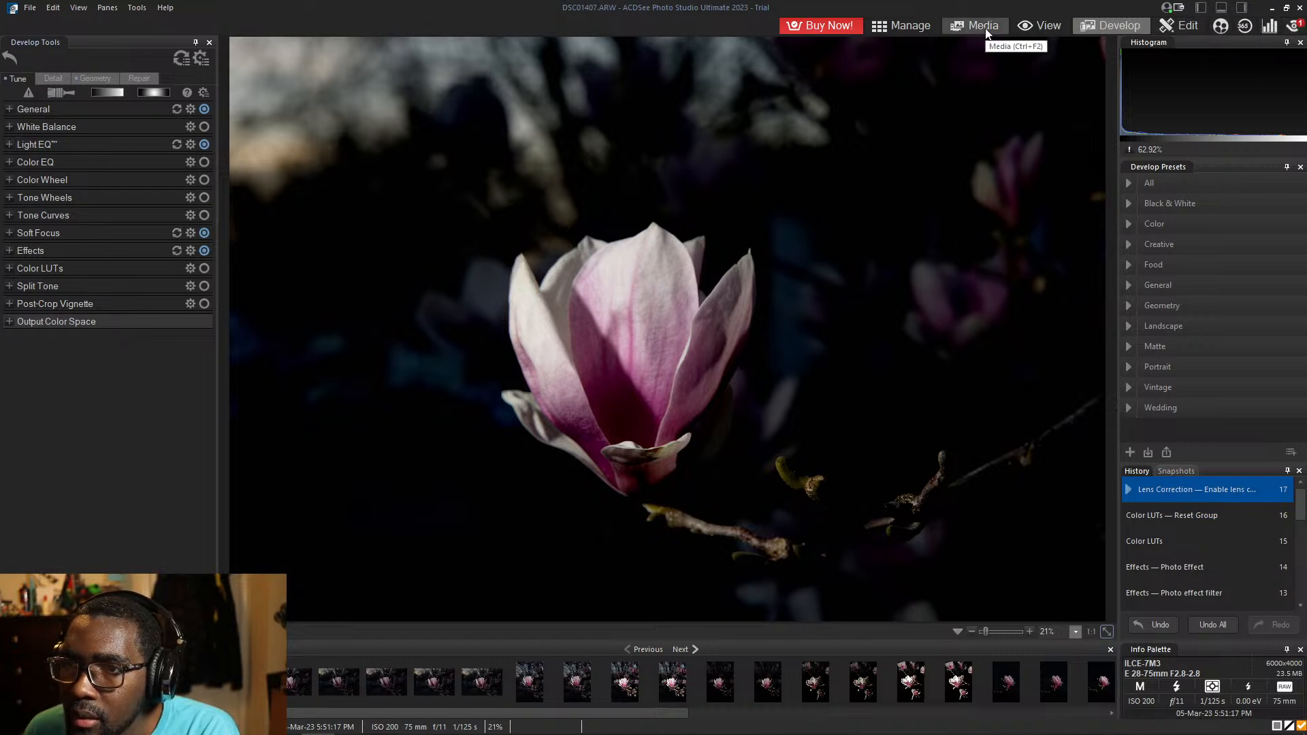
- Discard the unsaved changes to DSC01407.ARW, and view DSC01407.JPG and DSC01408.ARW for developing
click(289, 683)
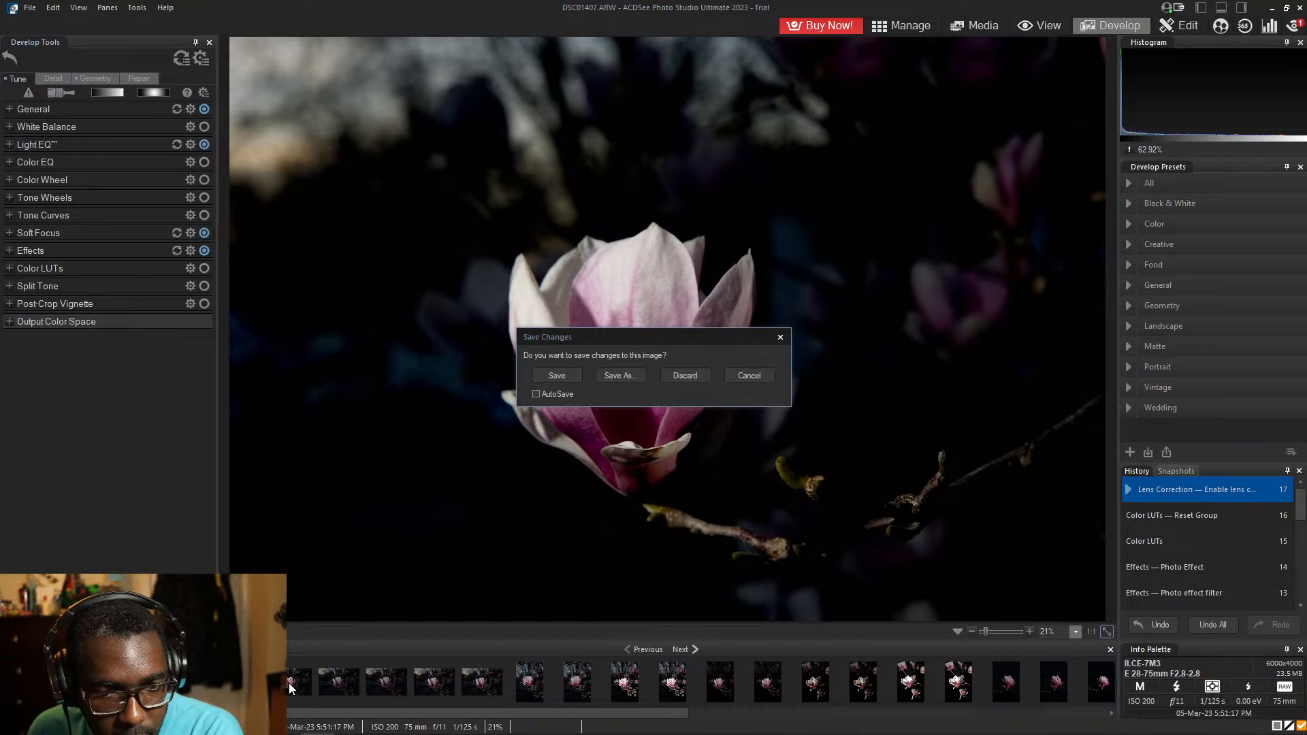
click(685, 376)
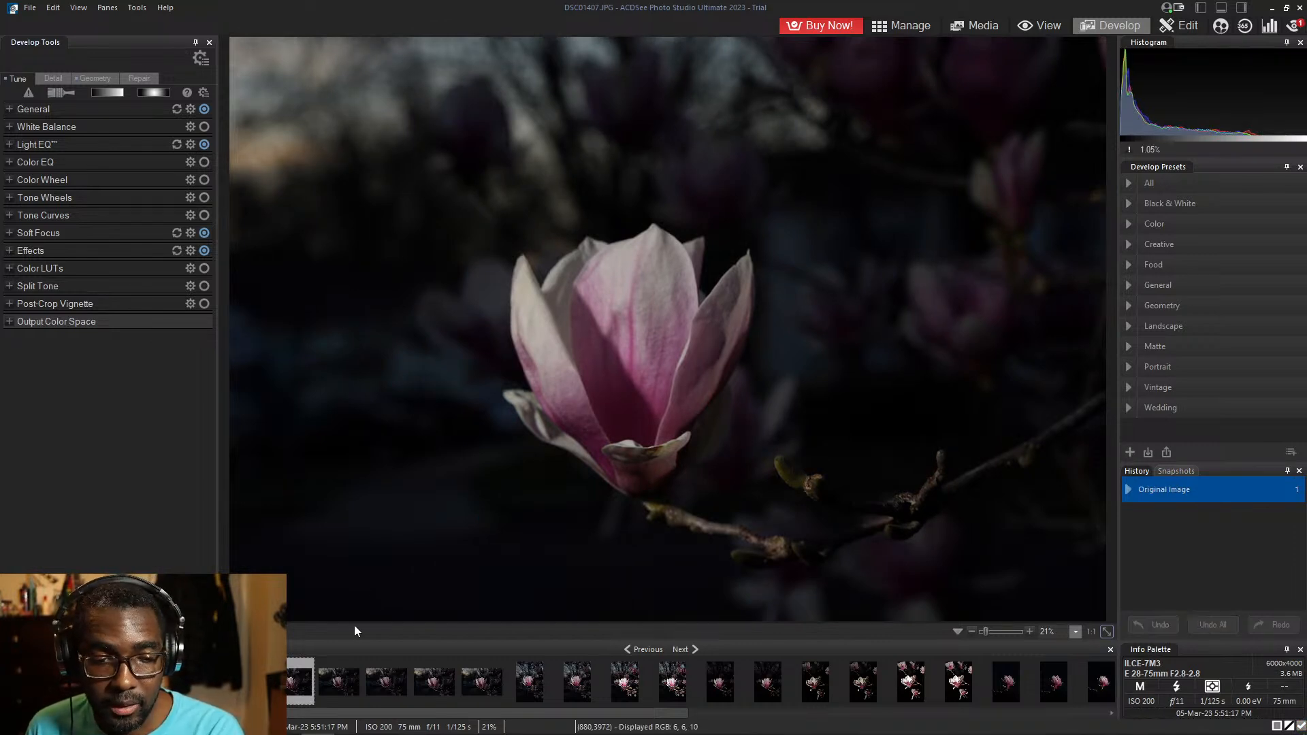
click(337, 686)
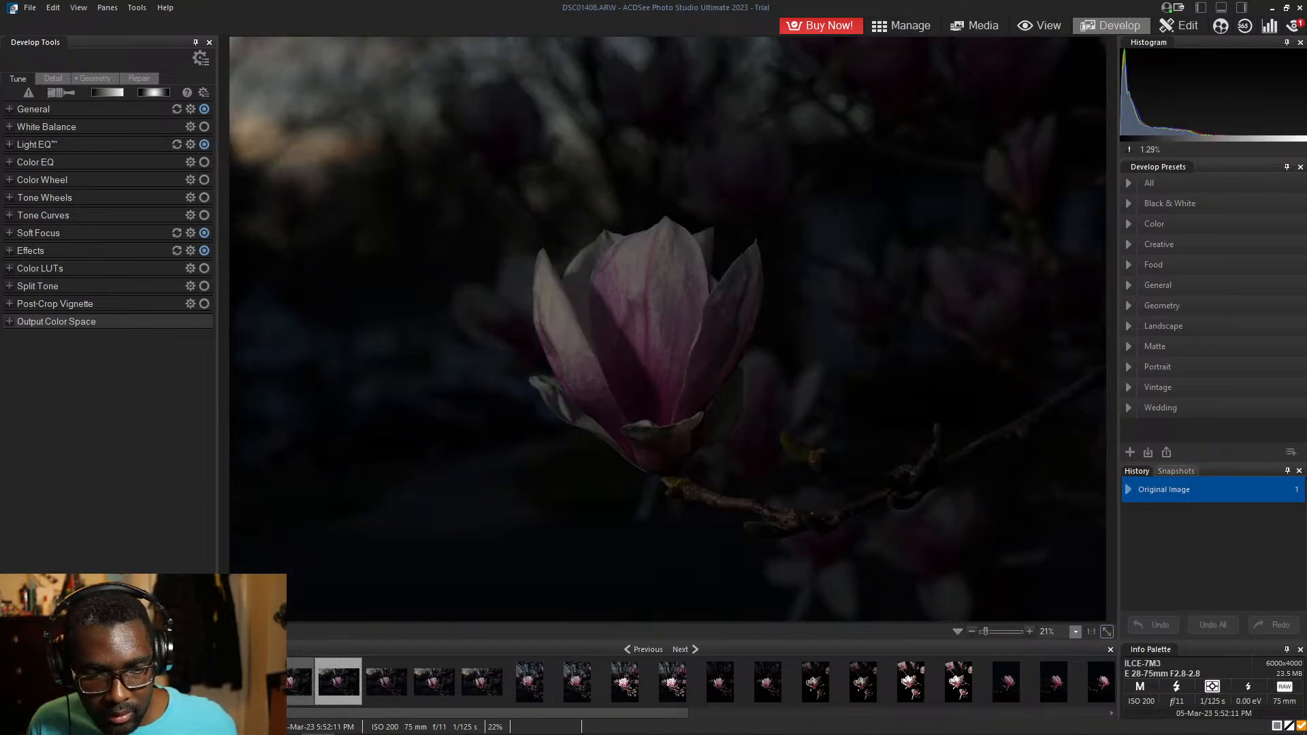
key(Right)
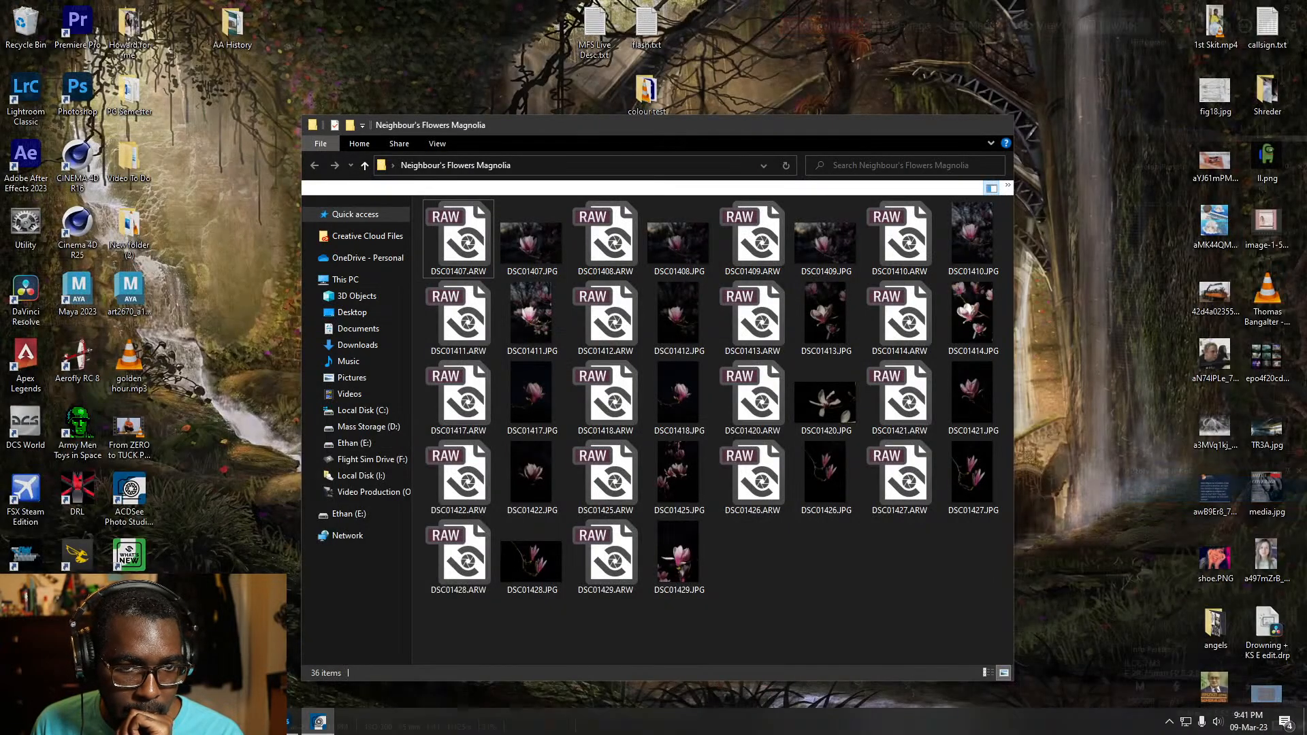
- Check the files of the Neighbour's Flowers Magnolia folder in File Explorer, and return to ACDSee to open DSC01409.ARW and DSC01410.ARW
click(163, 654)
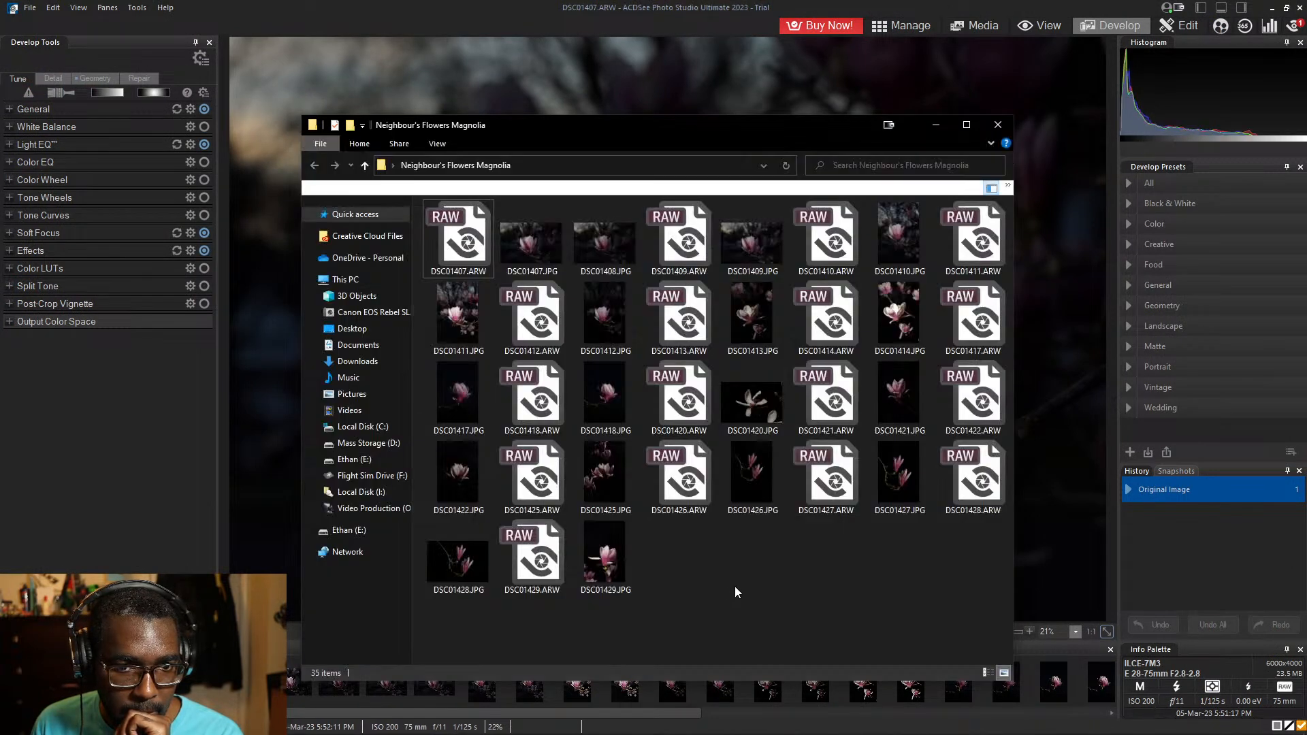
drag(631, 131, 0, 62)
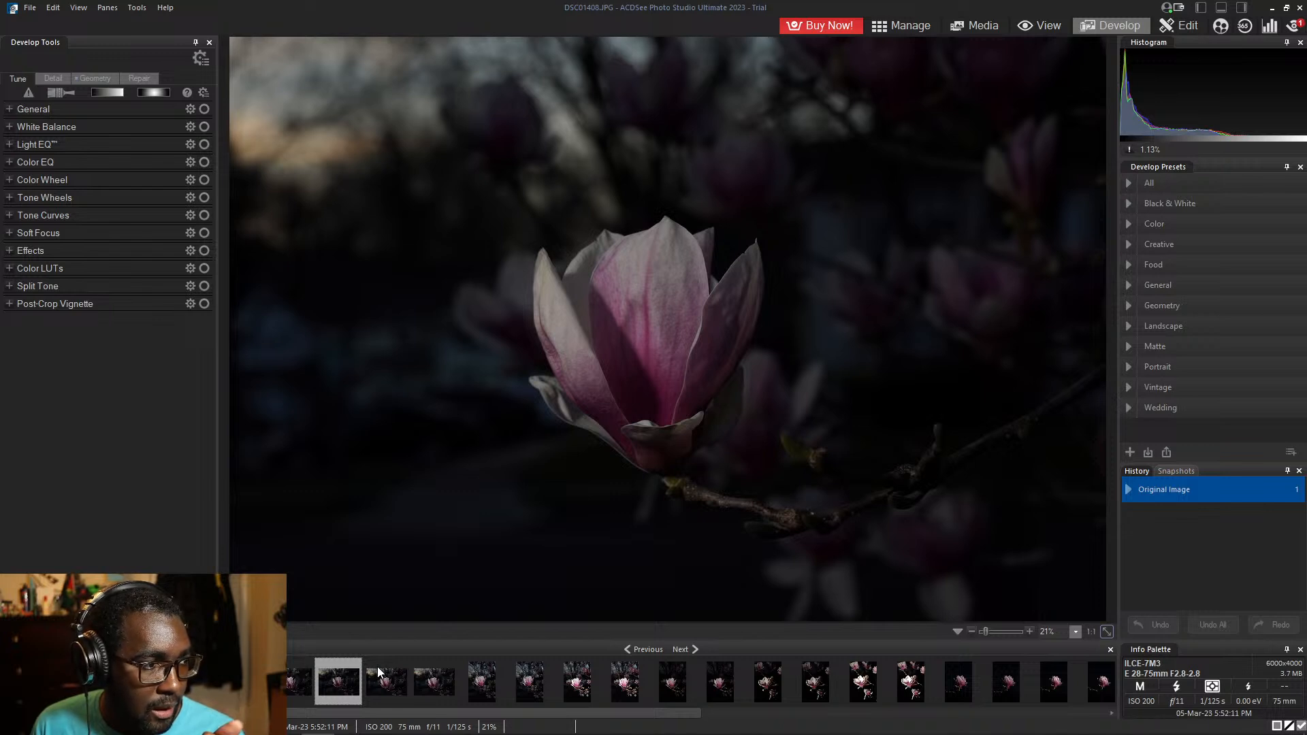
click(392, 684)
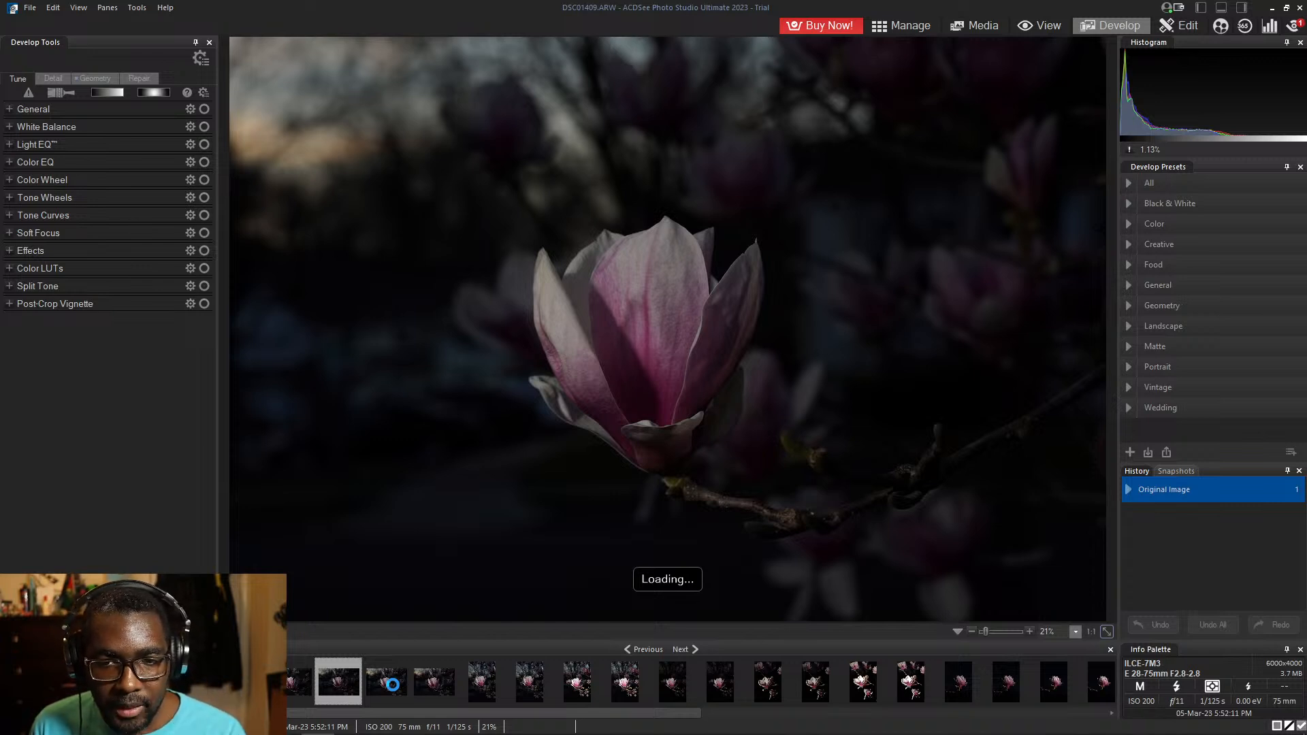
click(481, 685)
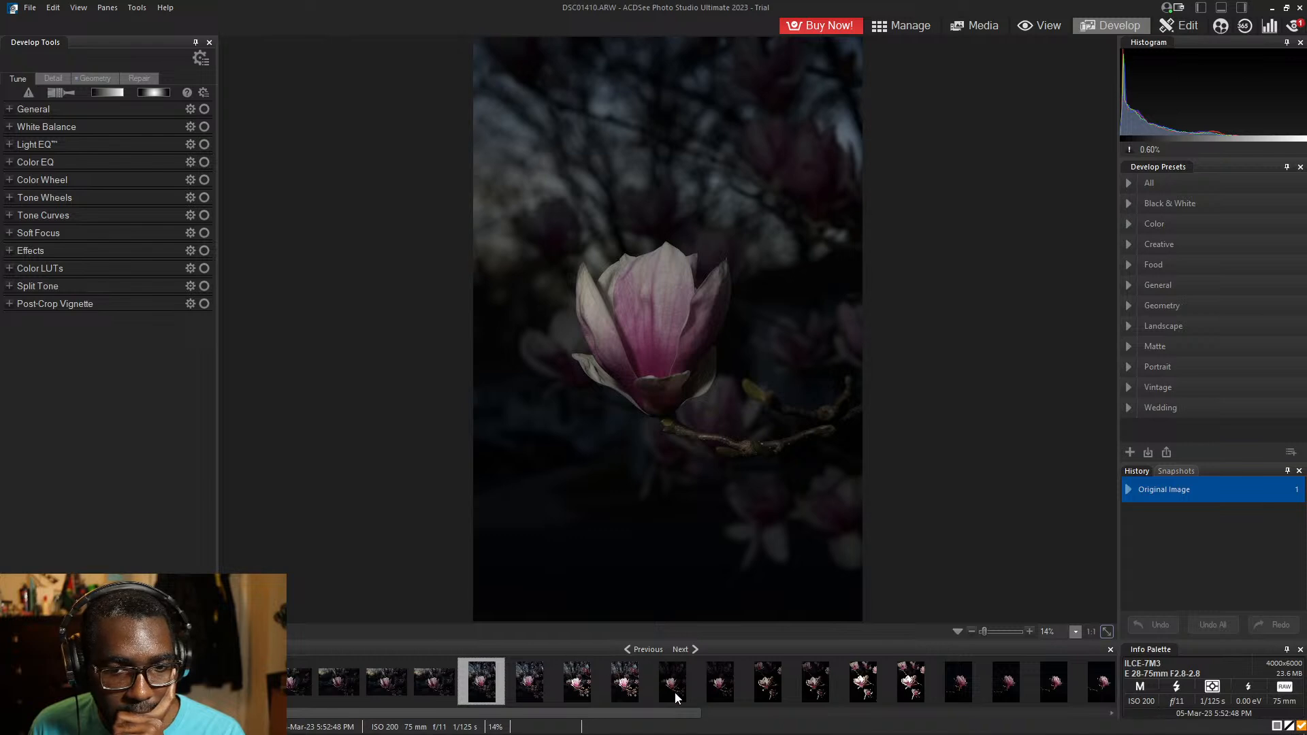
- View DSC01411.ARW and DSC01410.JPG for developing, and remove DSC01410.JPG from the image set
click(574, 692)
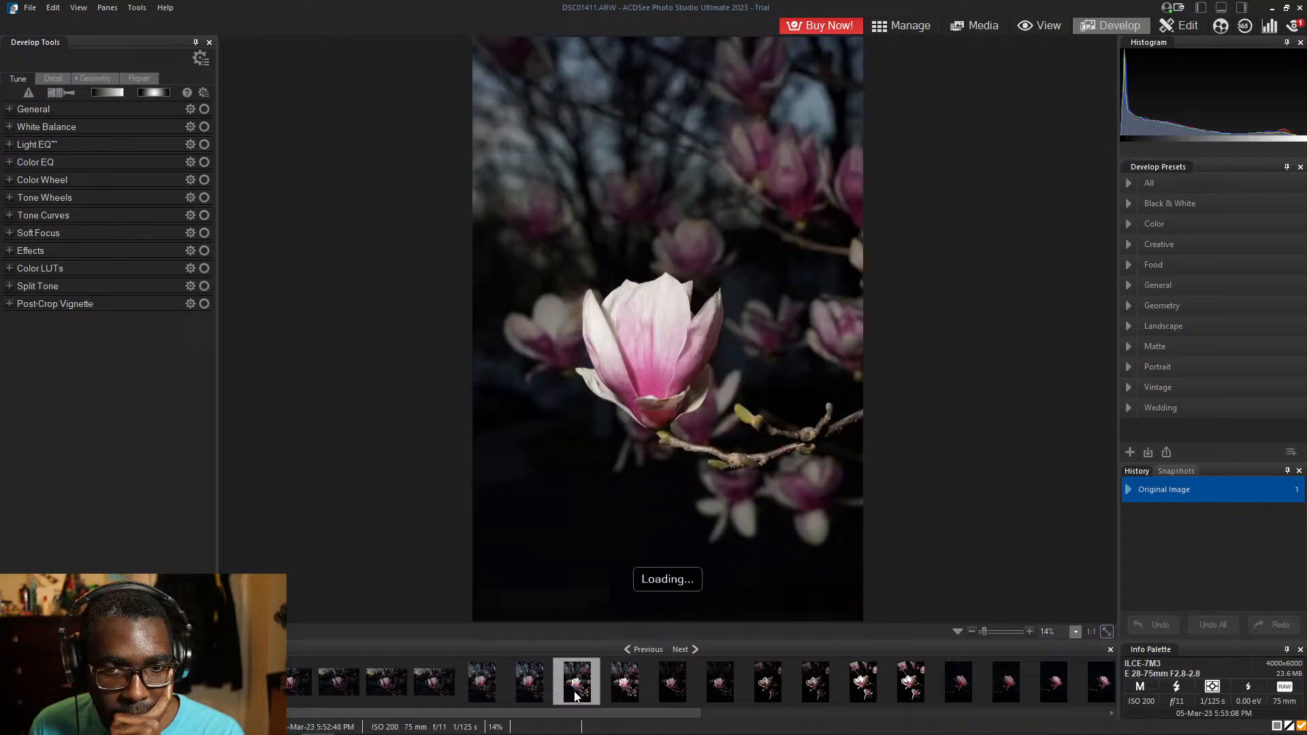
click(532, 694)
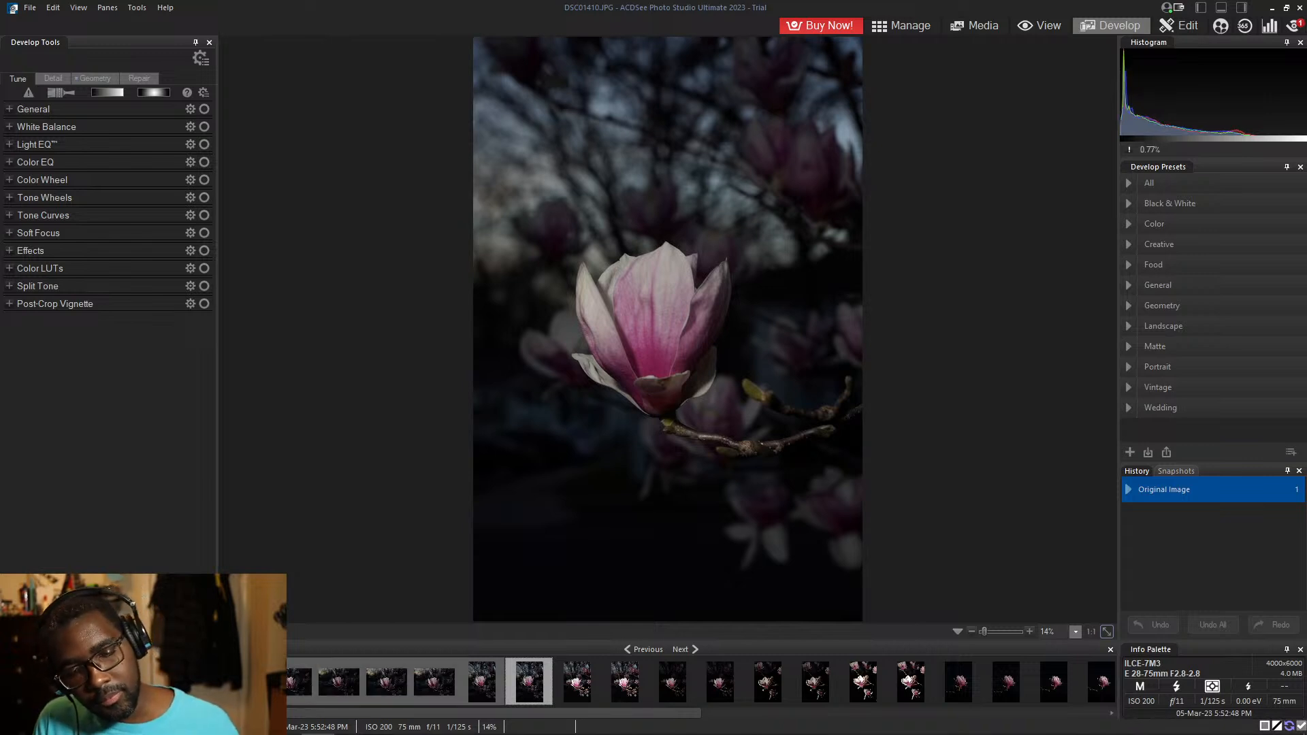
key(Right)
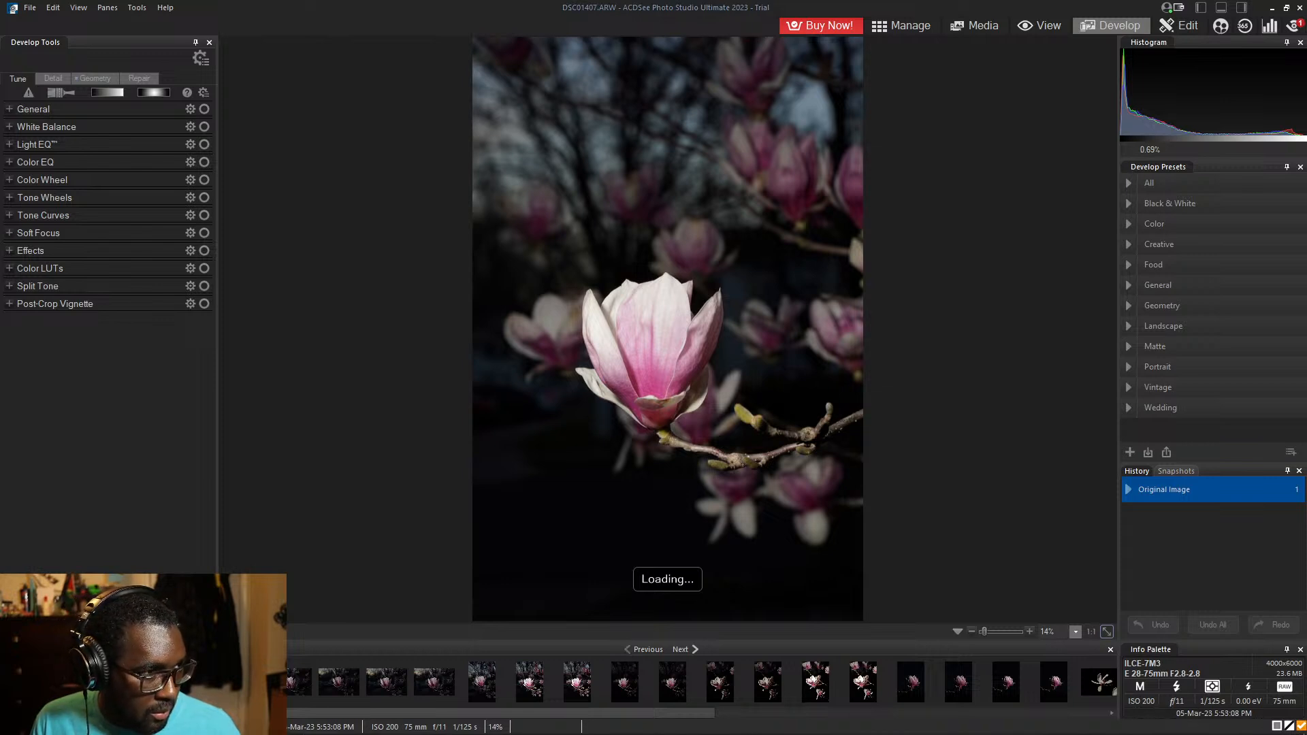
- Bring in Task Manager to check the running processes and the CPU and memory performance, and move its window away again
drag(0, 184, 326, 182)
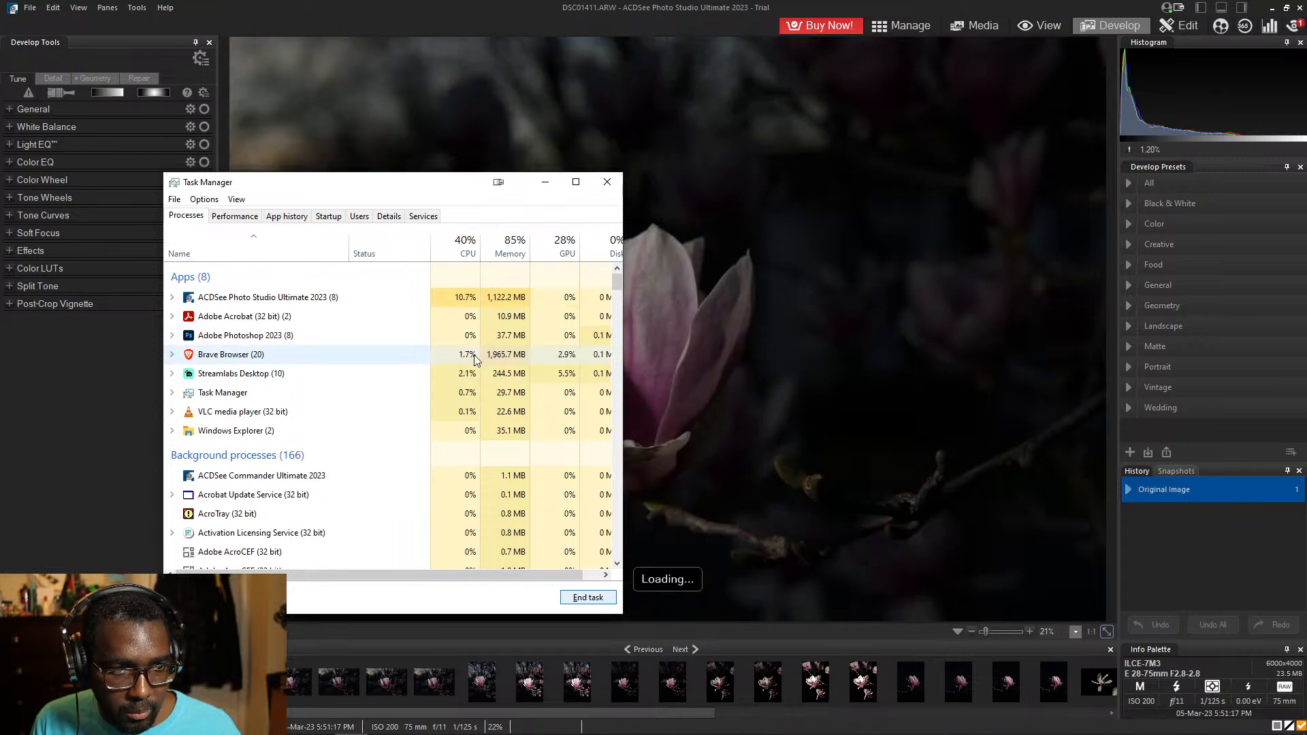
click(239, 217)
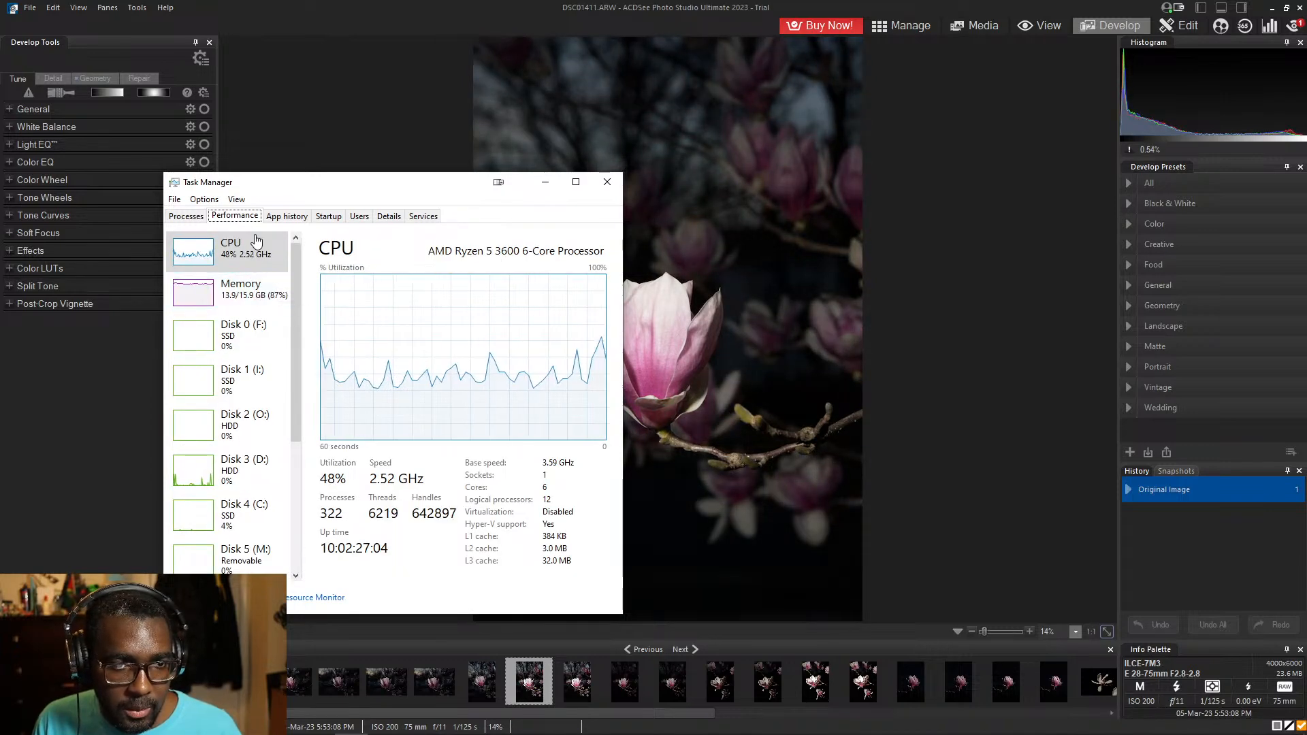
click(227, 300)
click(242, 257)
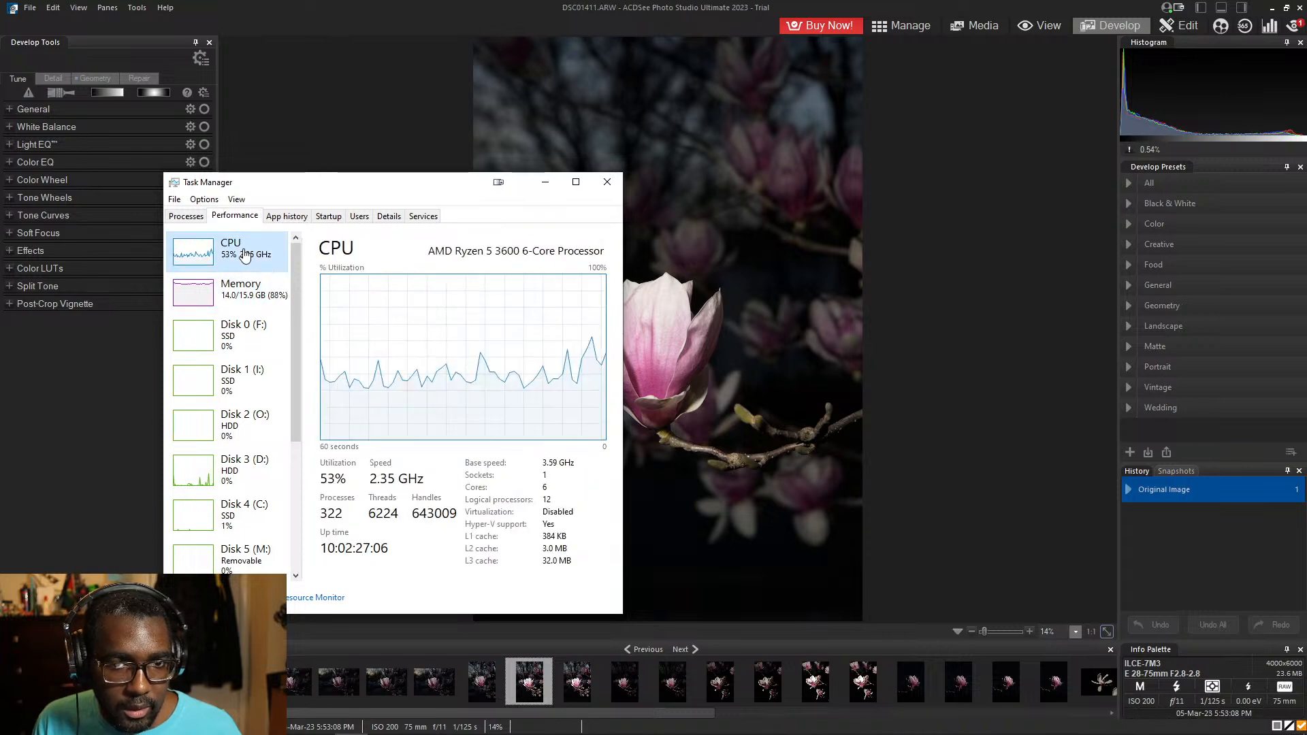
click(186, 216)
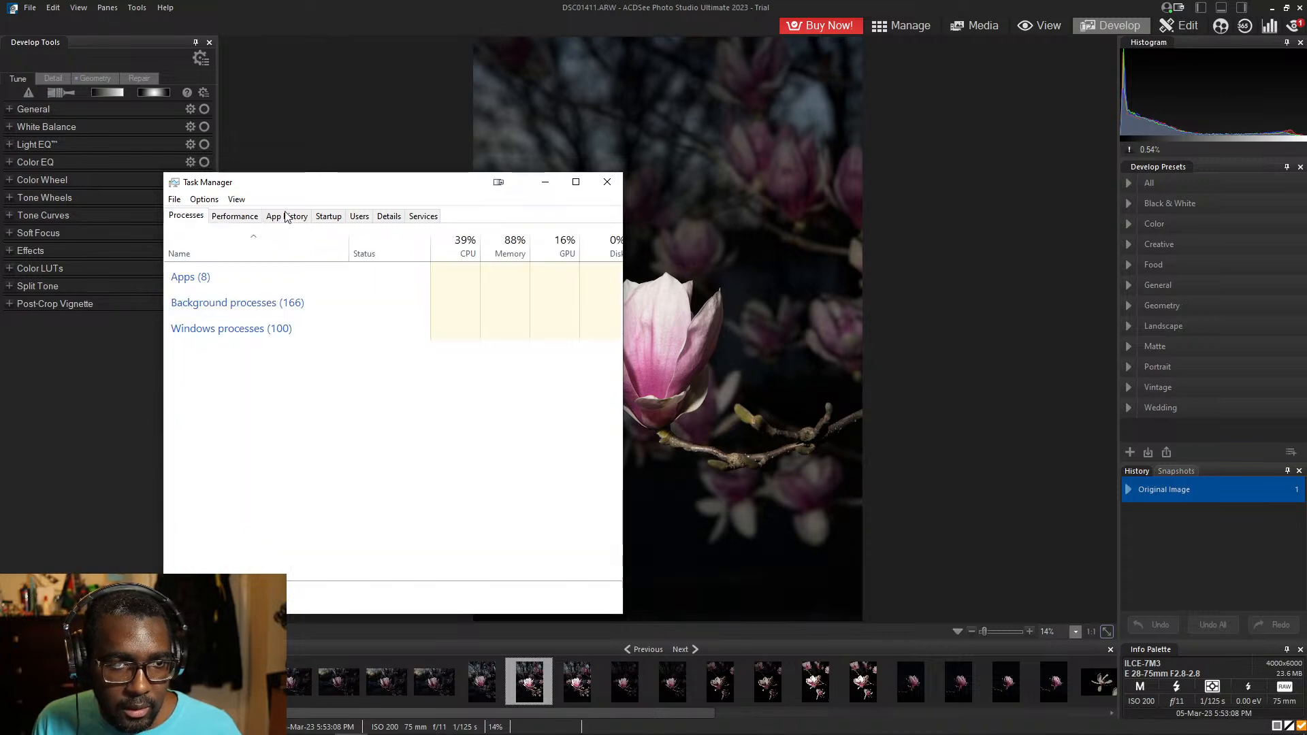
drag(388, 182, 0, 422)
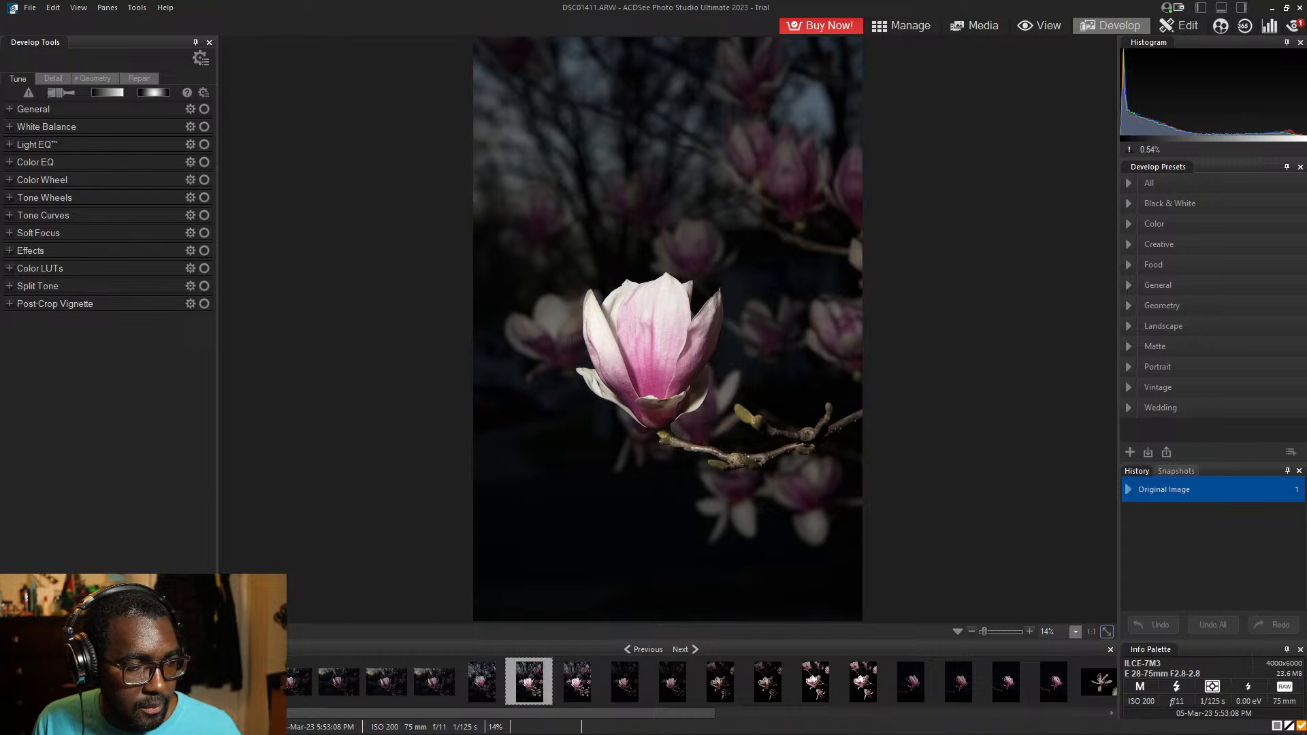
- Open DSC01410.ARW and remove it from the image set, and return to DSC01411.ARW for developing
click(477, 687)
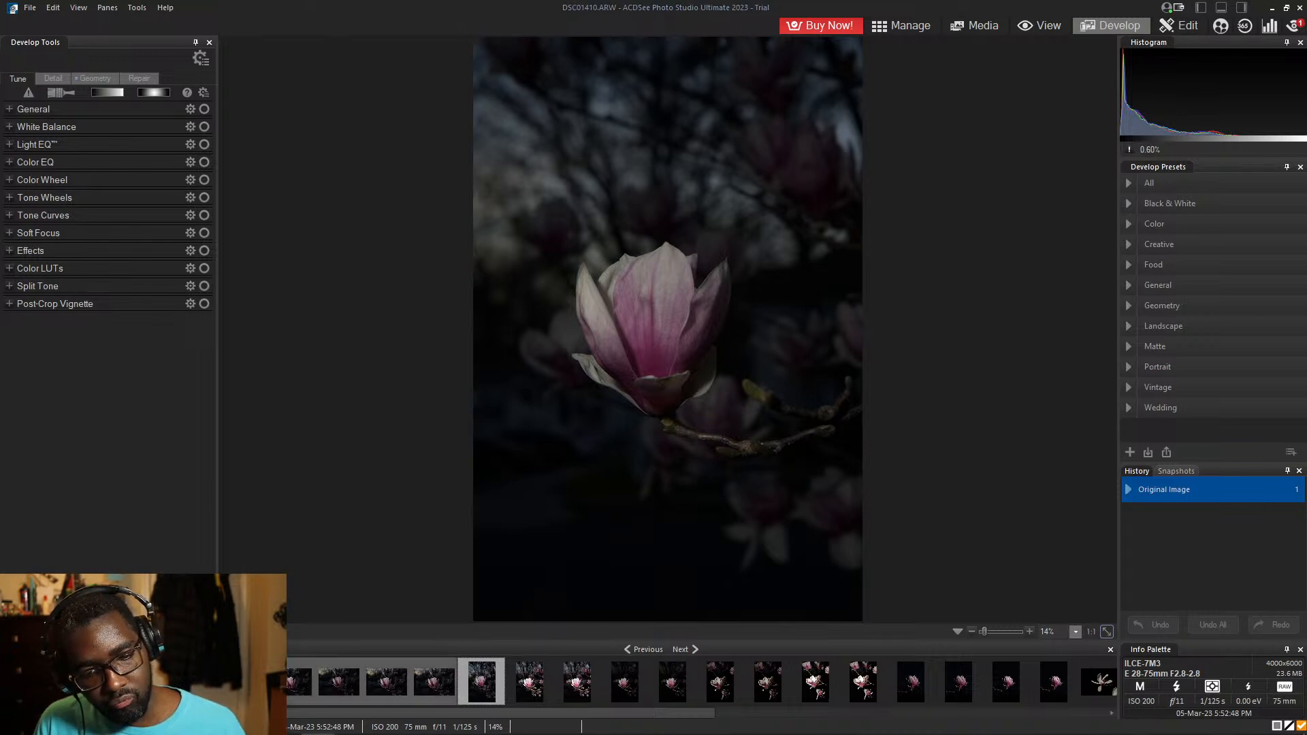
key(Right)
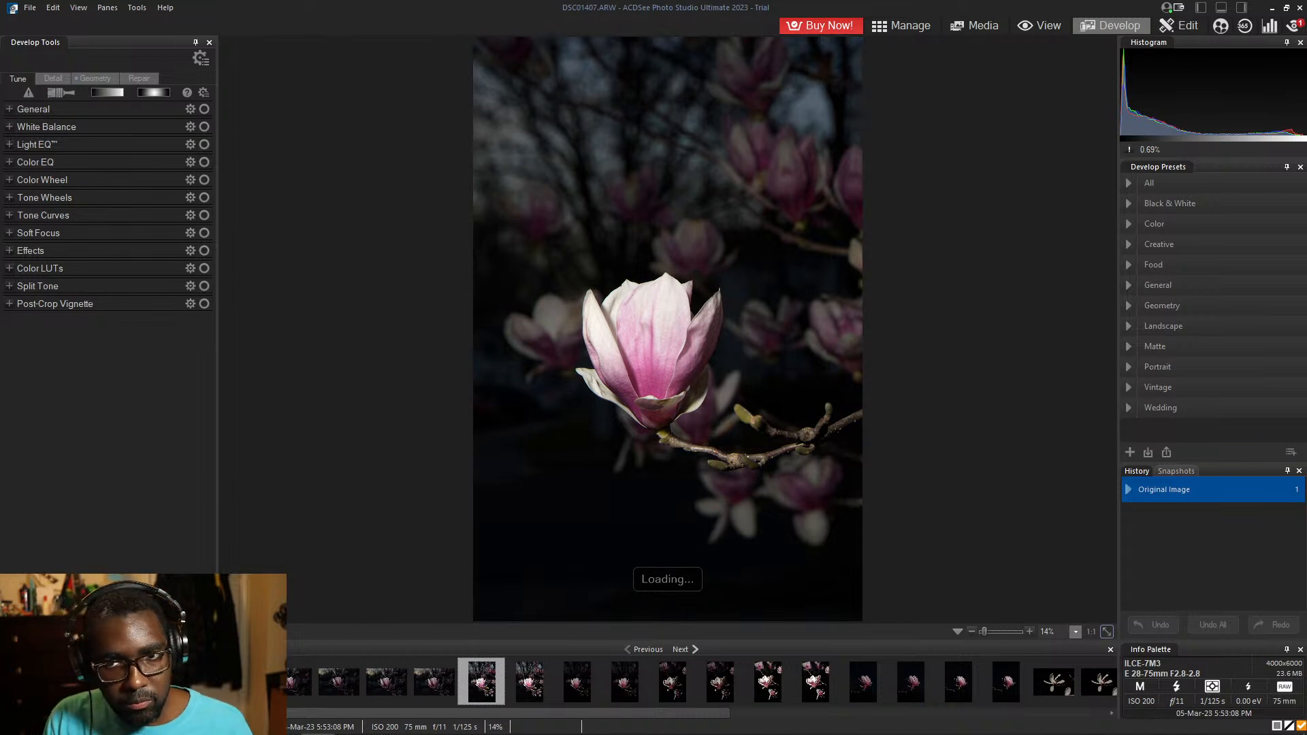
key(Left)
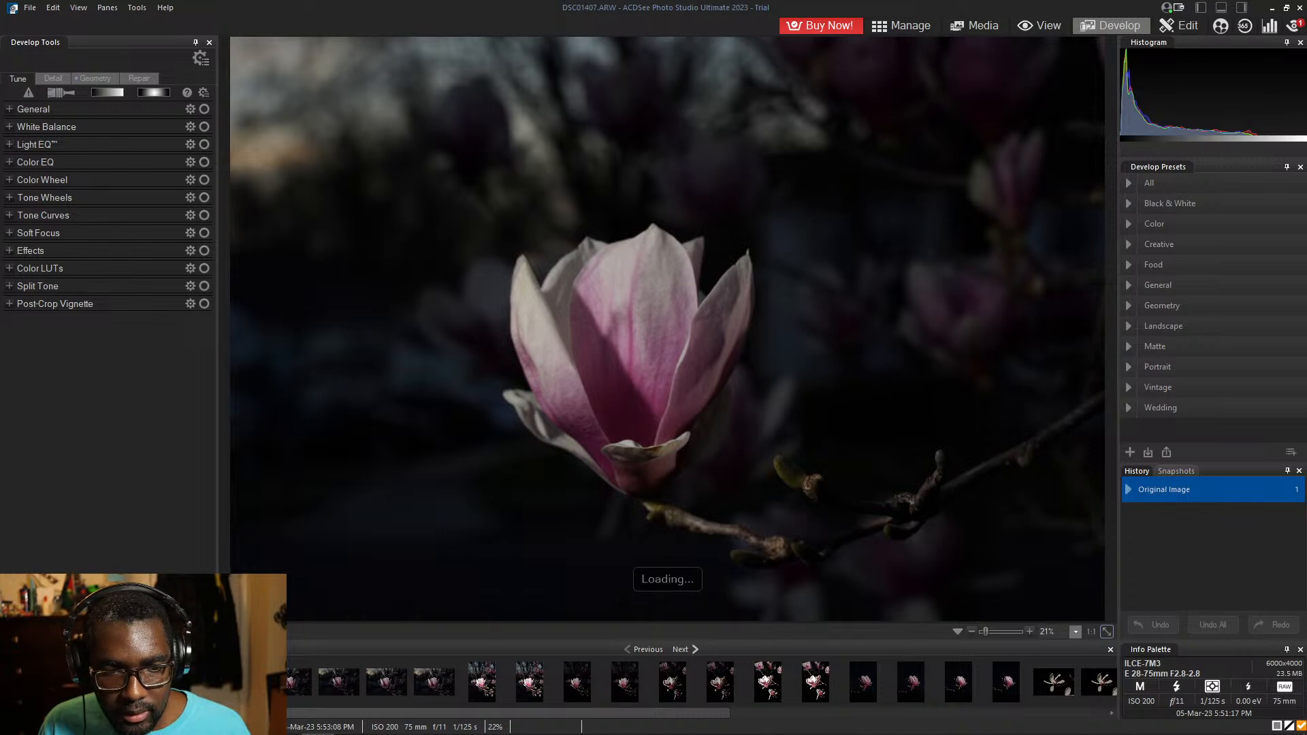
key(Right)
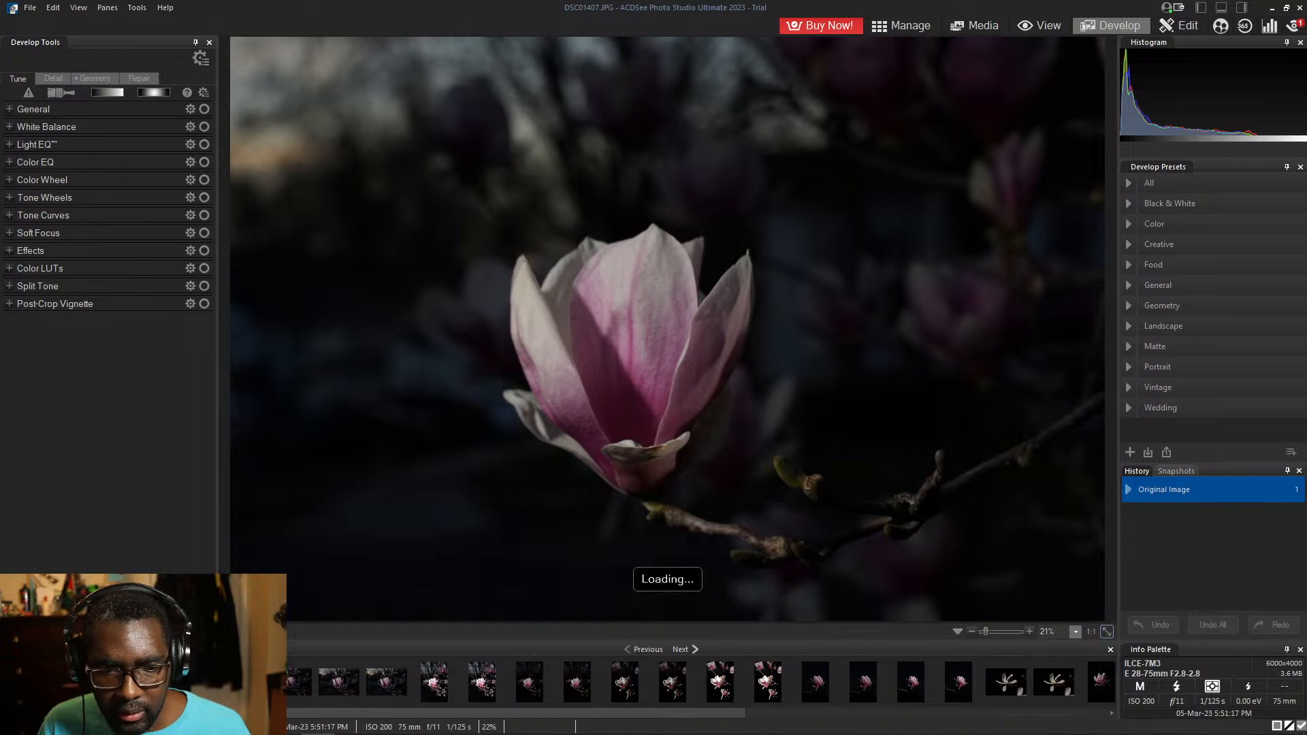
click(337, 685)
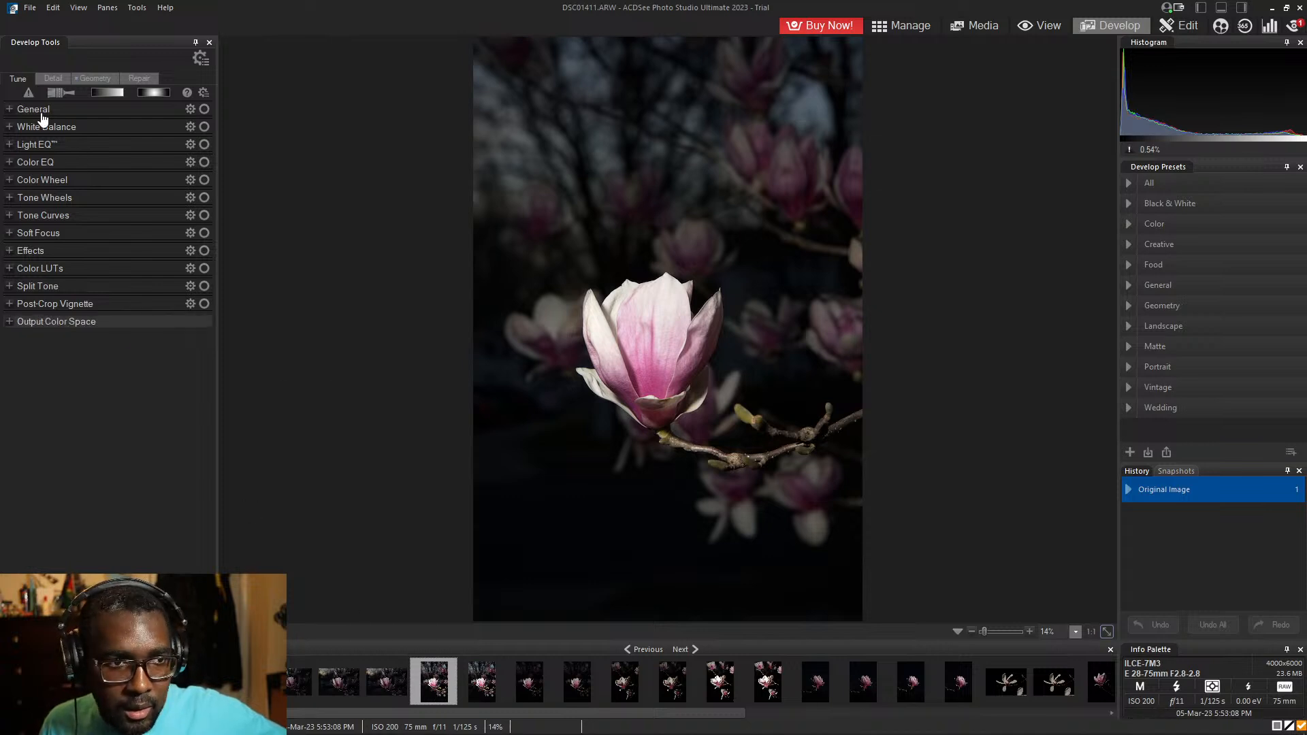
- Expand the General and Light EQ adjustments, and set the Basic Light EQ to Shadows -100, Midtones -28 and Highlights -3
click(79, 111)
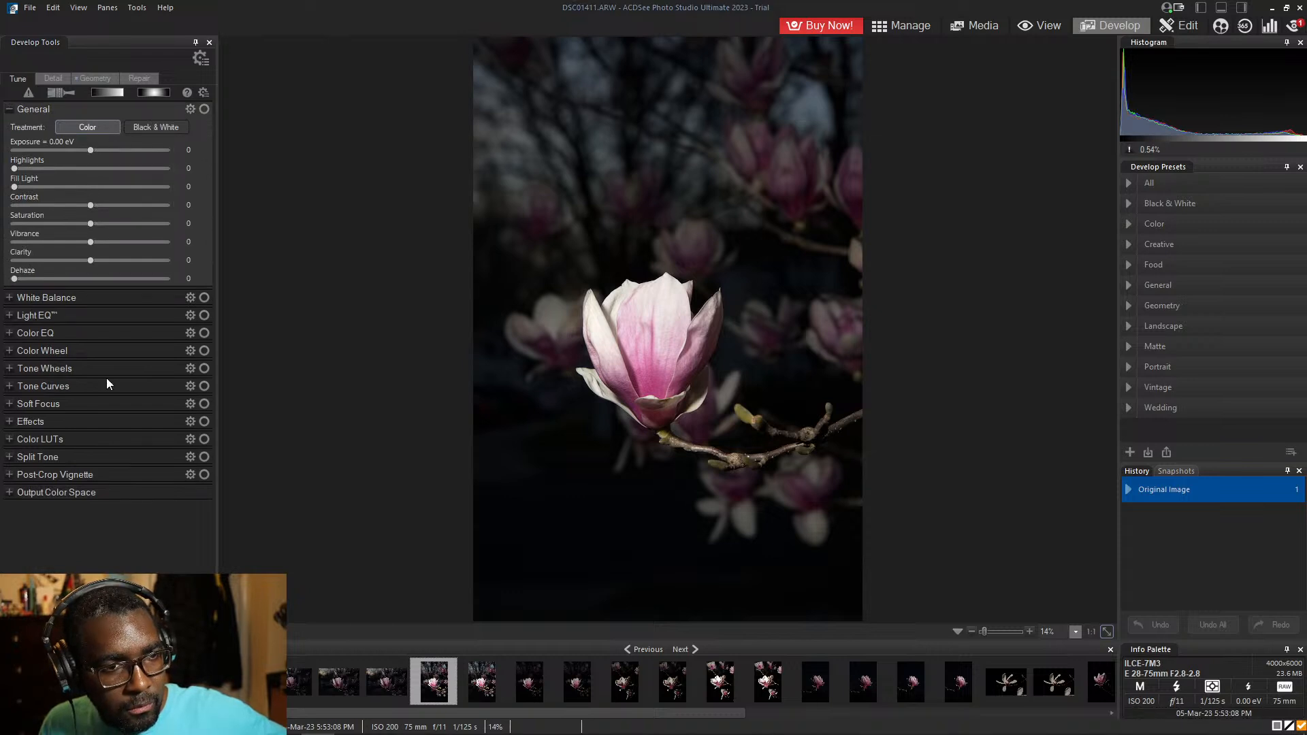
click(103, 317)
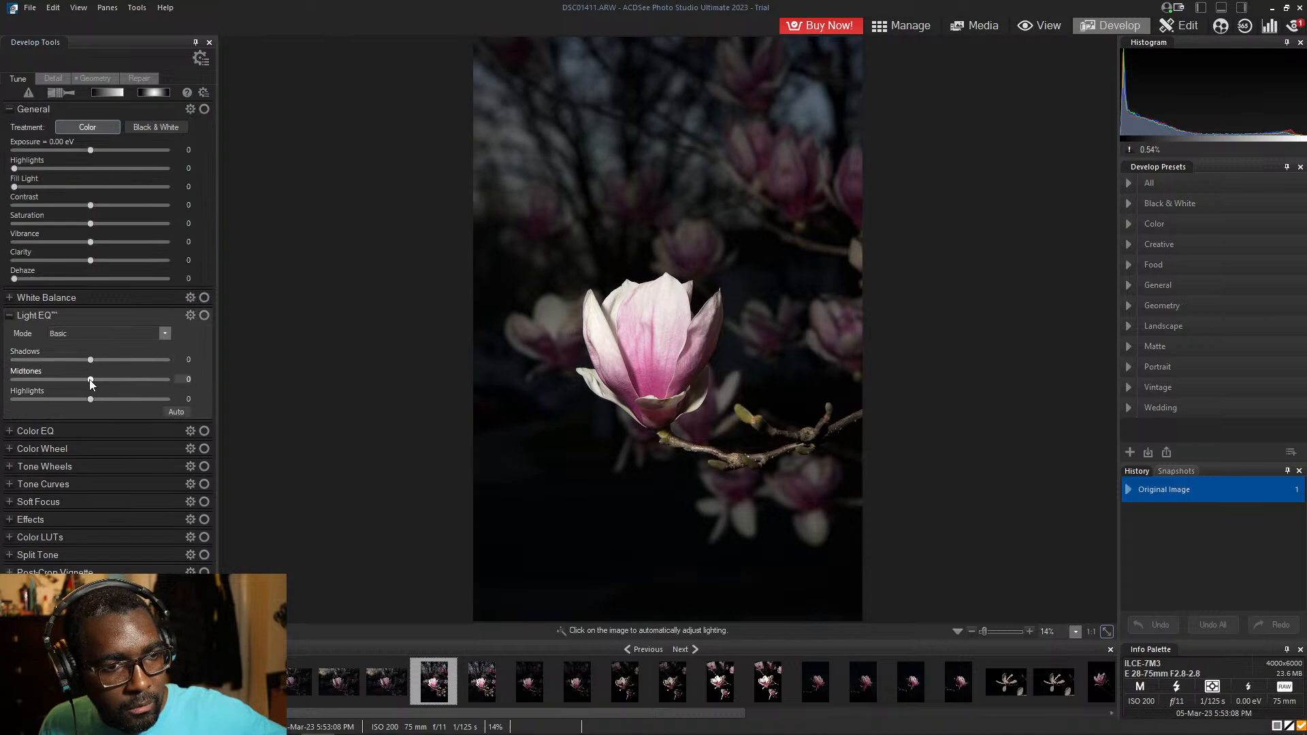
drag(92, 359, 22, 360)
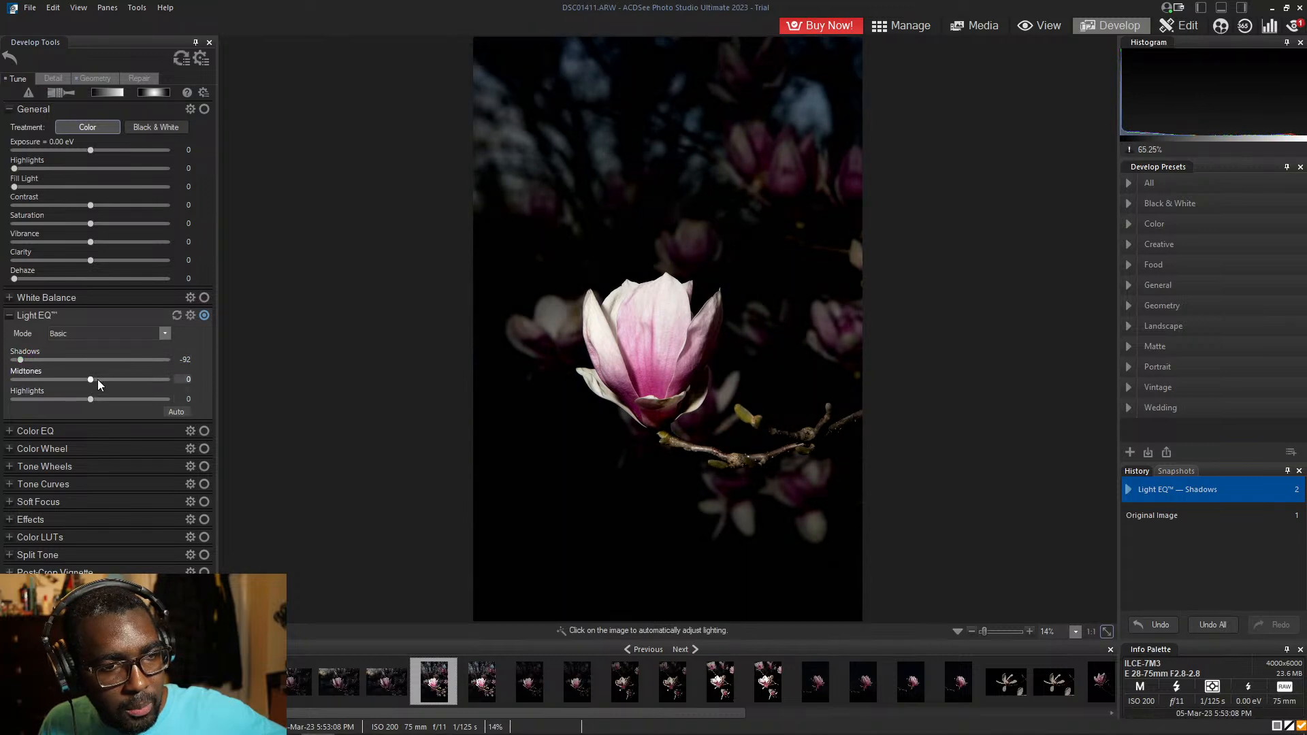
mouse_move(91, 379)
mouse_down()
mouse_move(20, 382)
mouse_move(117, 398)
mouse_move(88, 399)
mouse_up()
drag(21, 360, 14, 364)
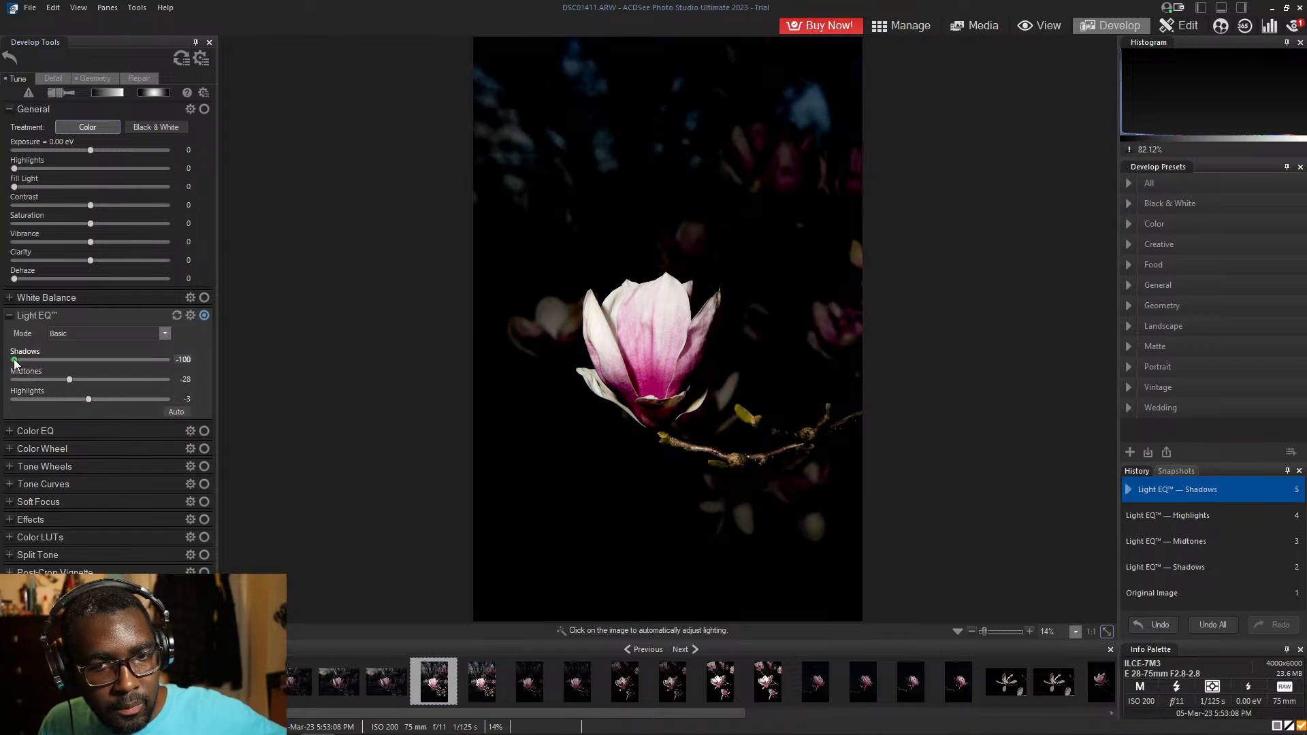
- Try the Advanced mode of Light EQ, and set the mode to Standard
click(164, 333)
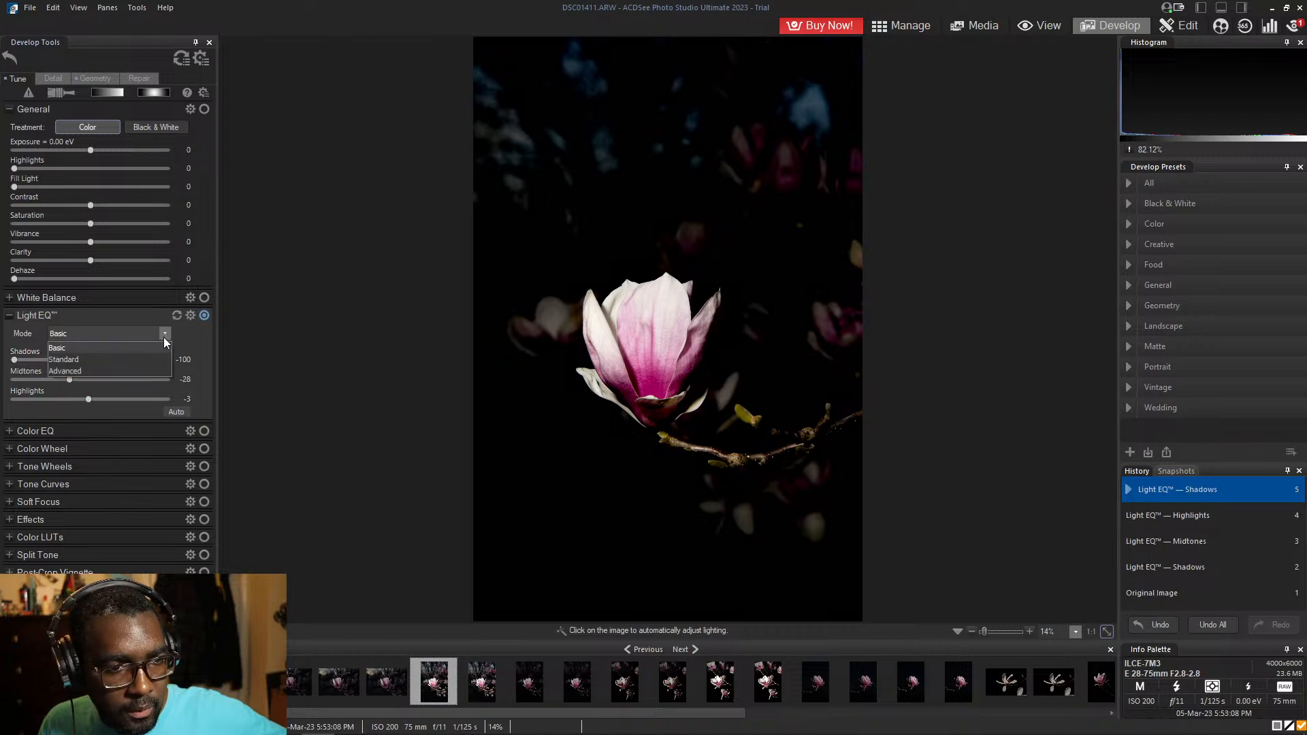
click(140, 371)
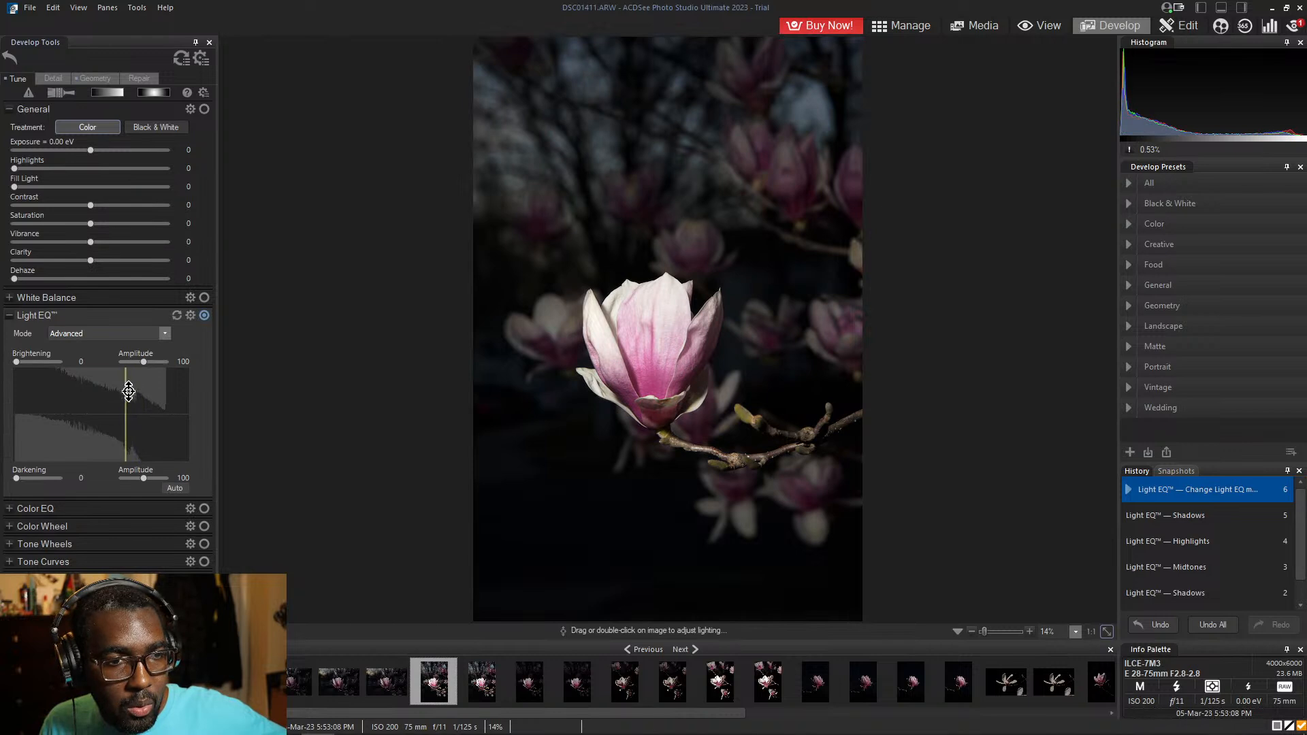
click(165, 333)
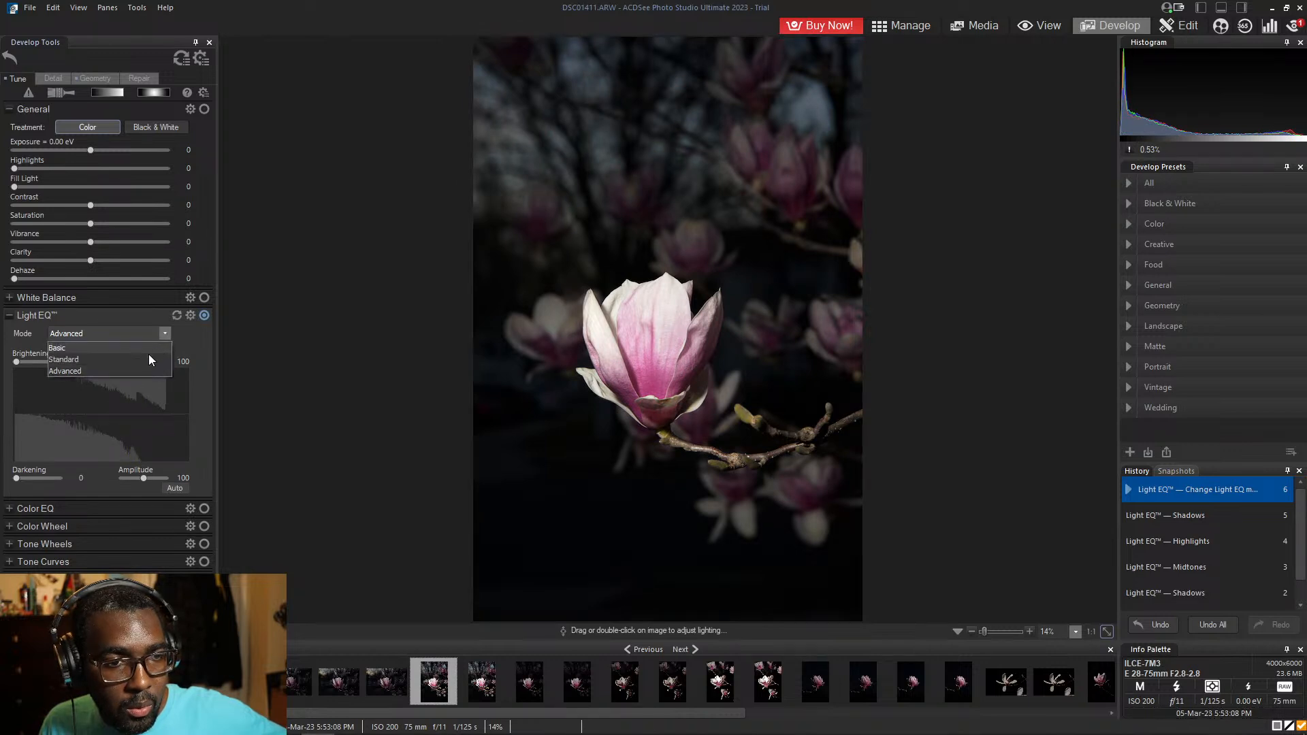
click(141, 360)
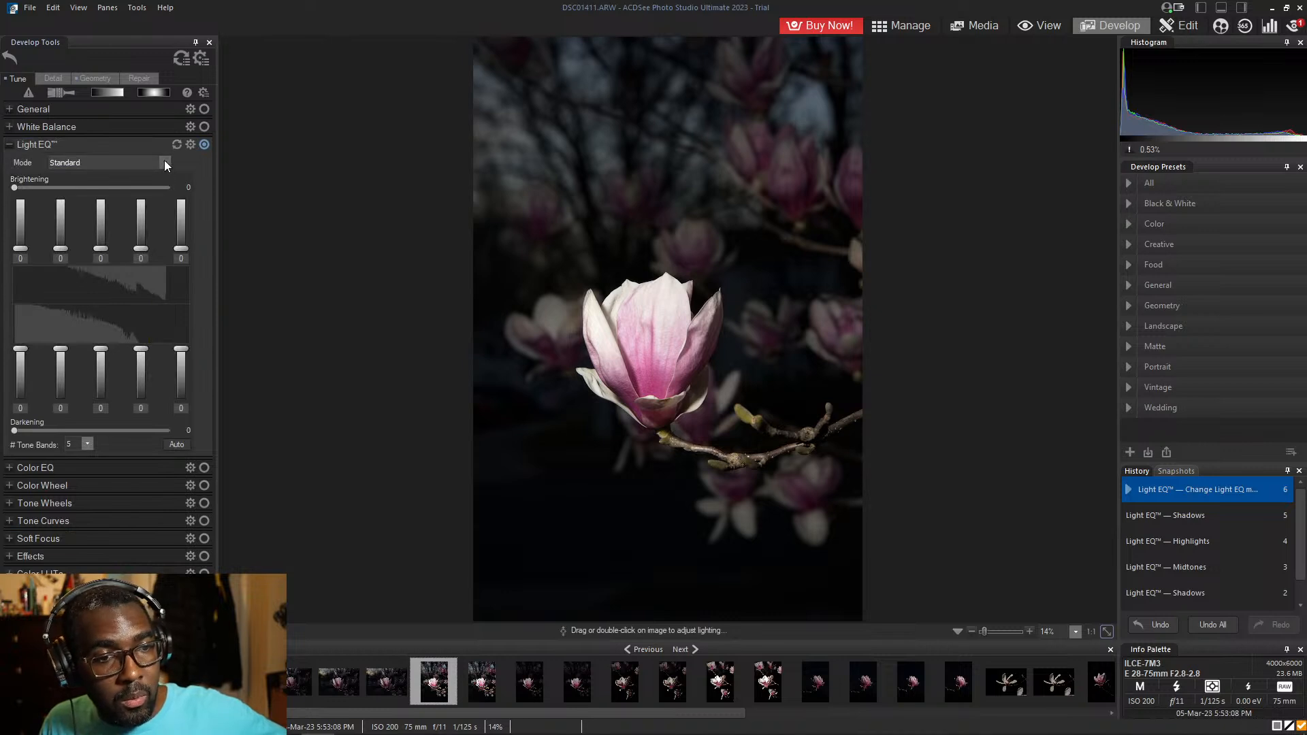
- Set the first four Light EQ Brightening bands to 100, 77, 33 and 7, and the last three Darkening bands to -32, -70 and -100
drag(23, 253, 171, 259)
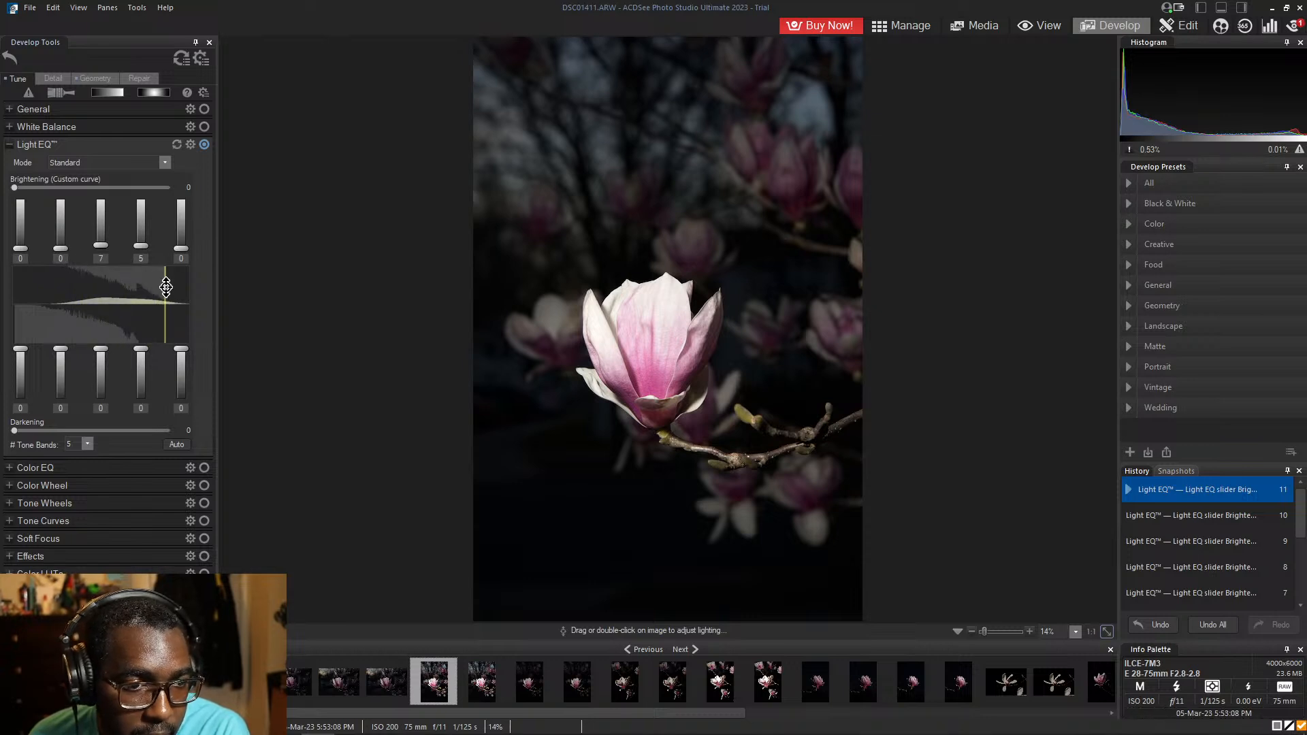
mouse_move(141, 247)
mouse_down()
mouse_move(142, 219)
mouse_move(154, 247)
mouse_up()
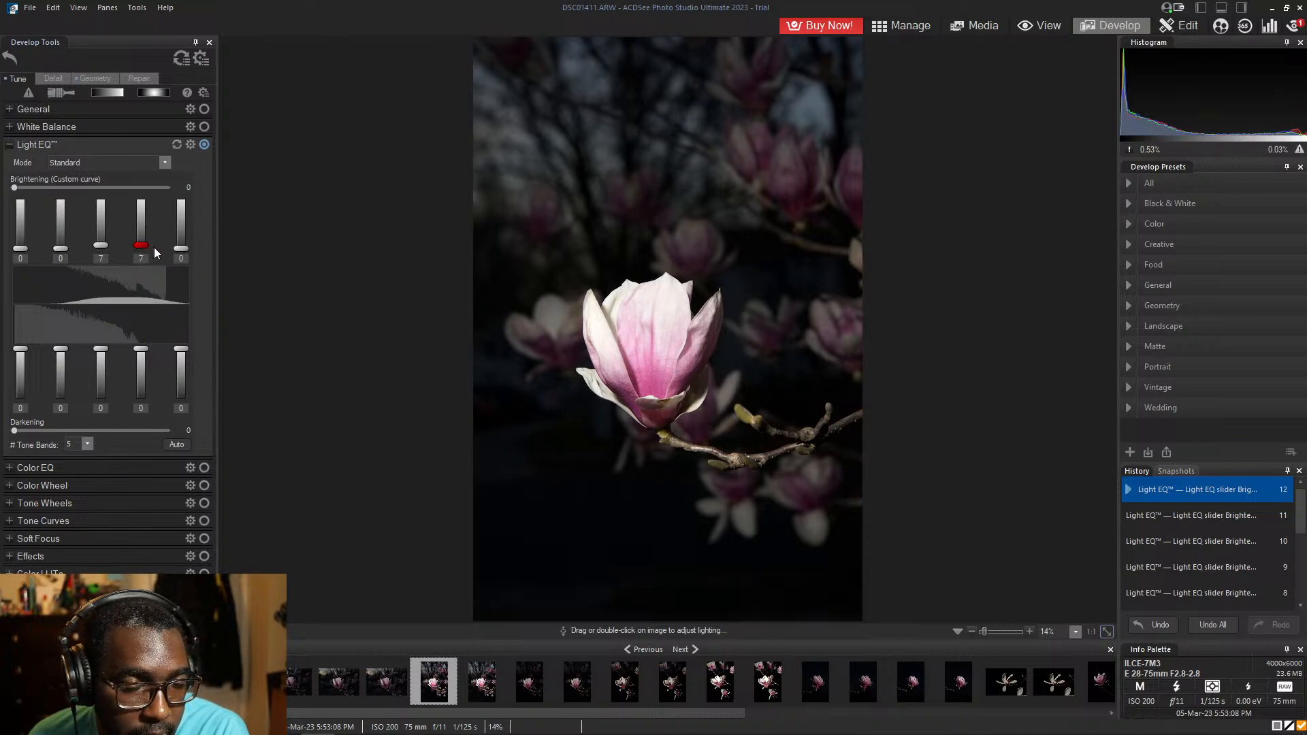
mouse_move(20, 350)
mouse_down()
mouse_move(28, 382)
mouse_move(22, 349)
mouse_up()
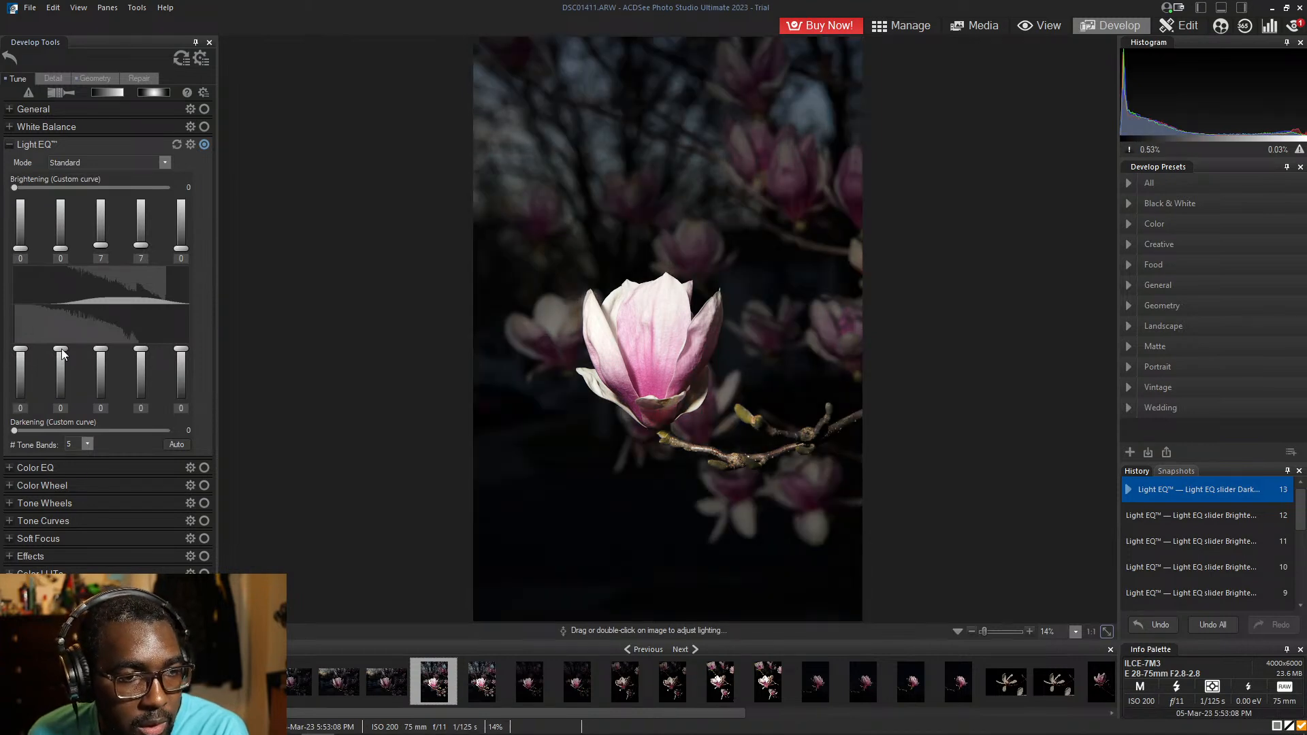
drag(142, 350, 182, 418)
drag(100, 348, 145, 380)
drag(102, 250, 62, 210)
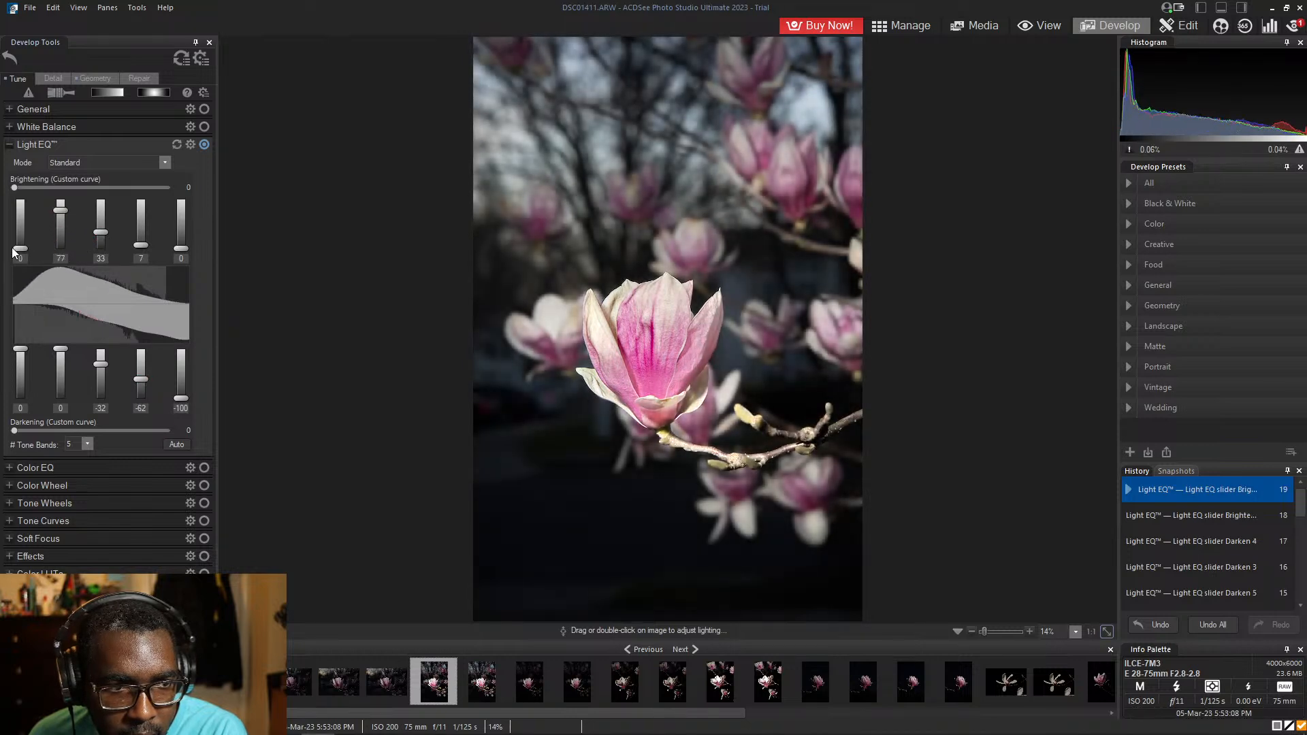
drag(20, 249, 33, 198)
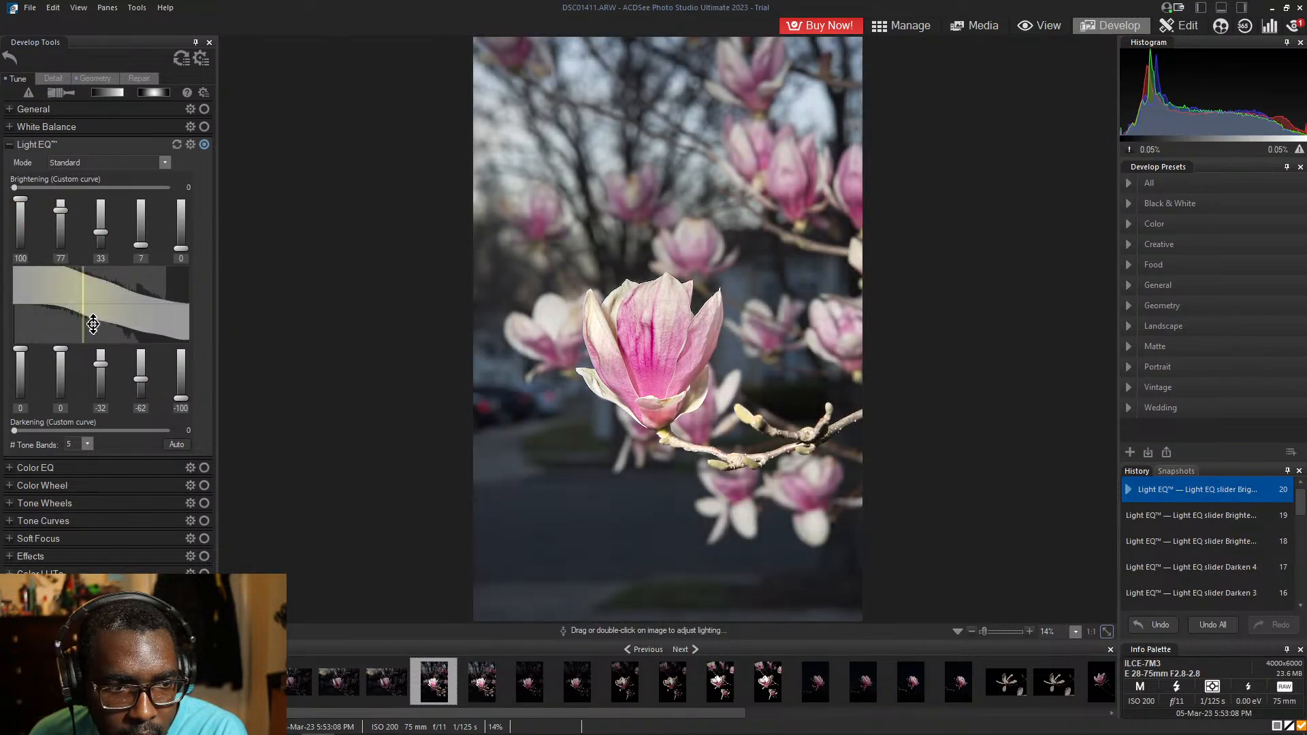
mouse_move(25, 351)
mouse_down()
mouse_move(30, 371)
mouse_move(35, 346)
mouse_up()
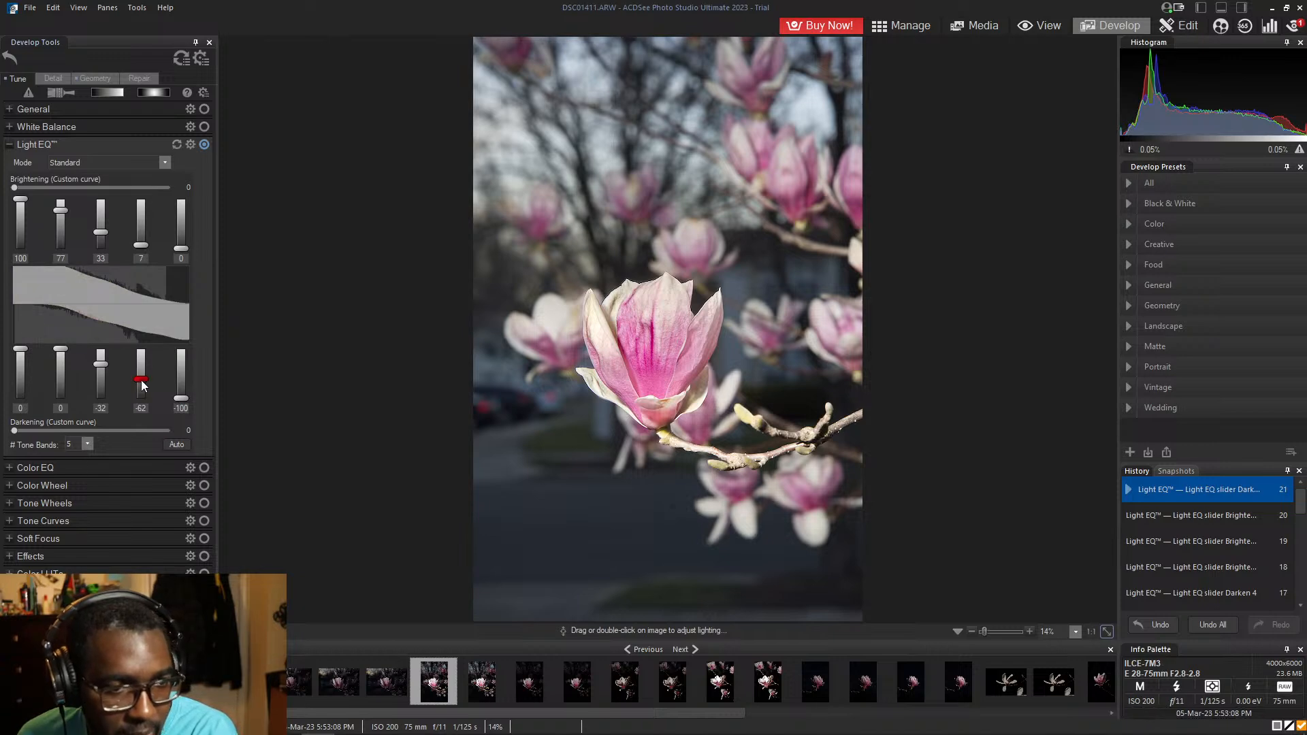
mouse_move(142, 381)
mouse_down()
mouse_move(139, 397)
mouse_move(146, 390)
mouse_up()
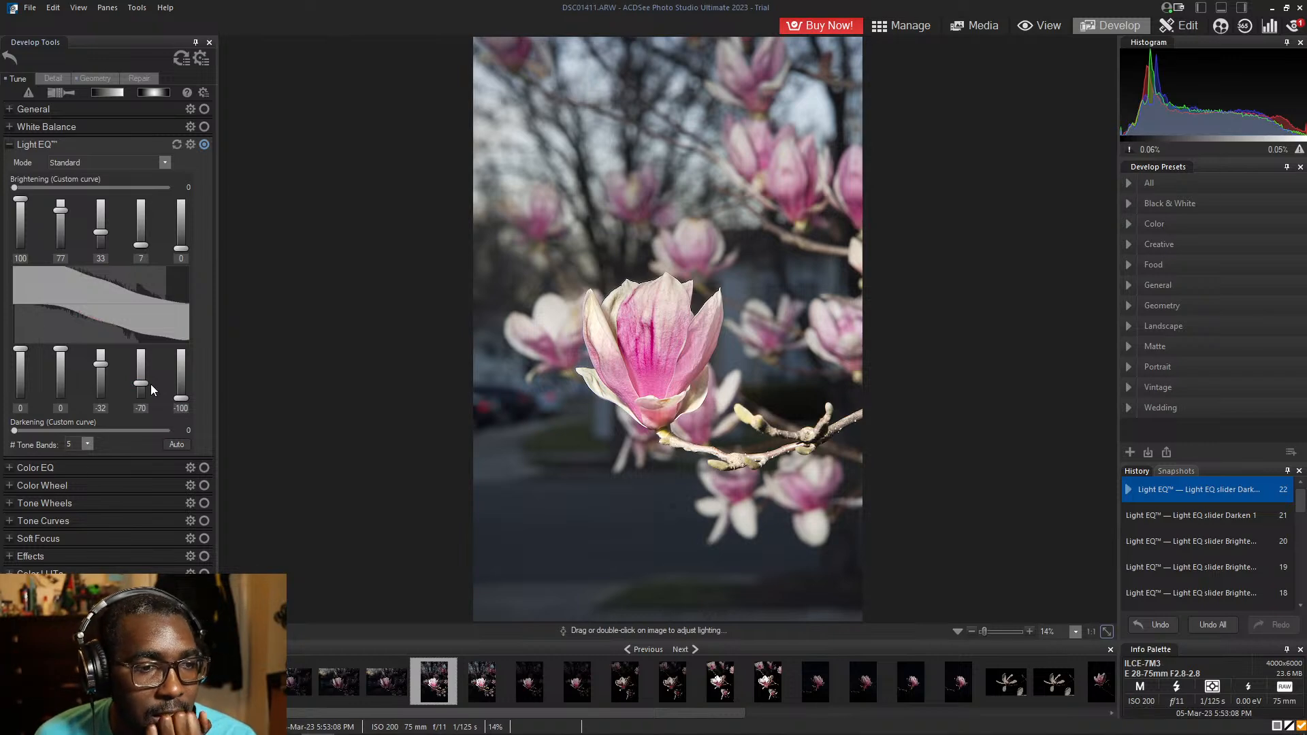
- Switch Light EQ to Advanced mode, with Brightening 100 at Amplitude 94 and Darkening 100 at Amplitude 107
click(165, 162)
click(68, 178)
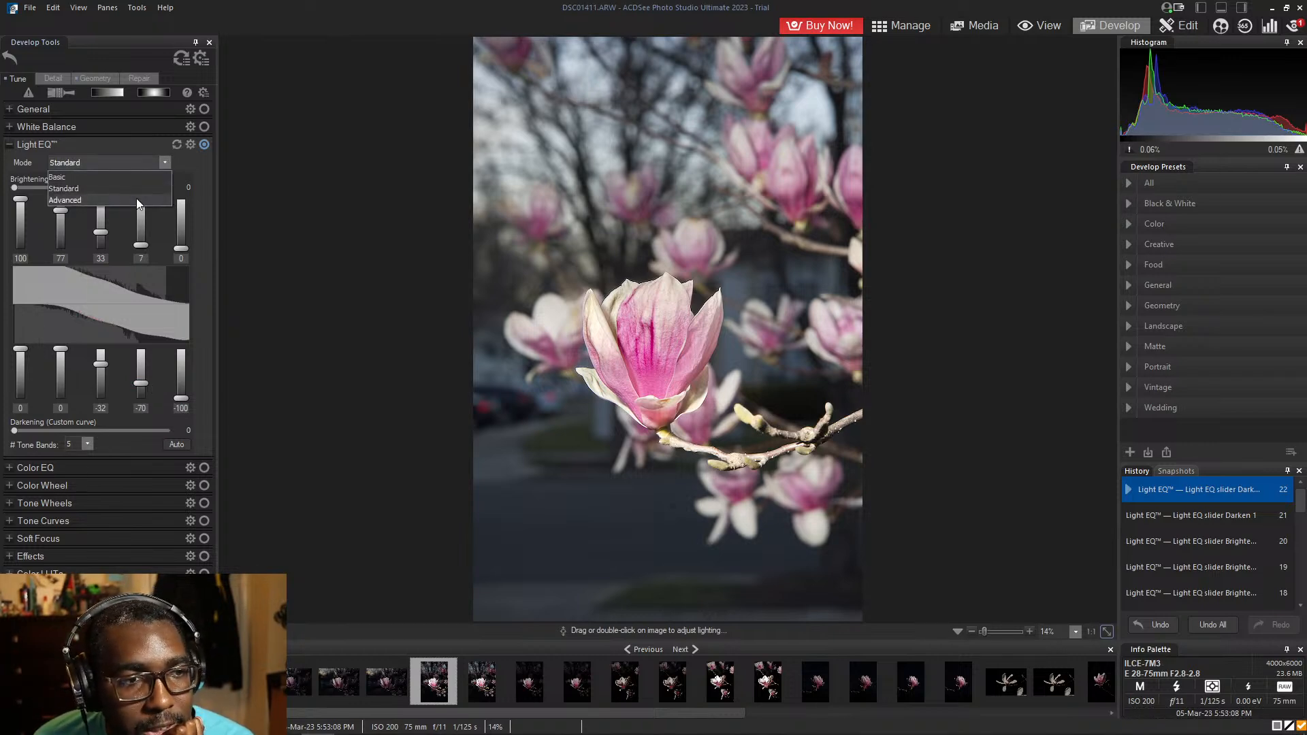
drag(15, 191, 60, 184)
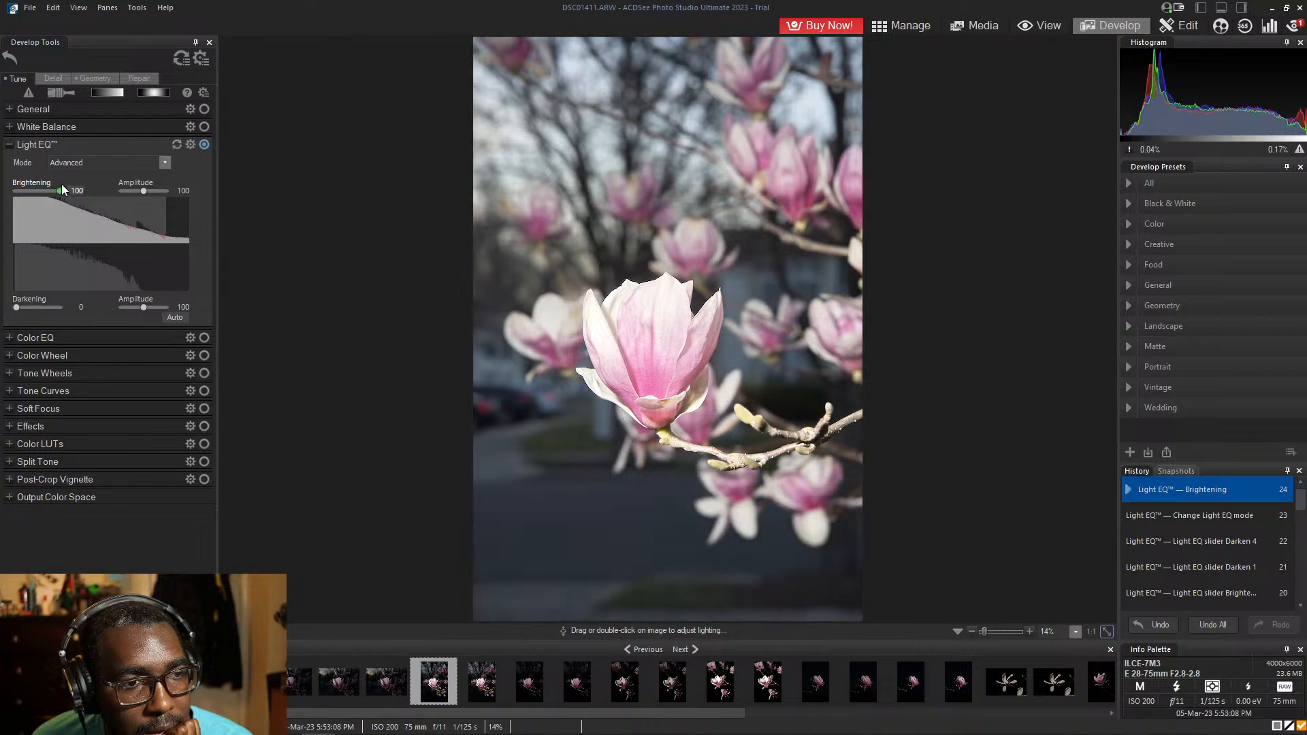
drag(144, 190, 141, 190)
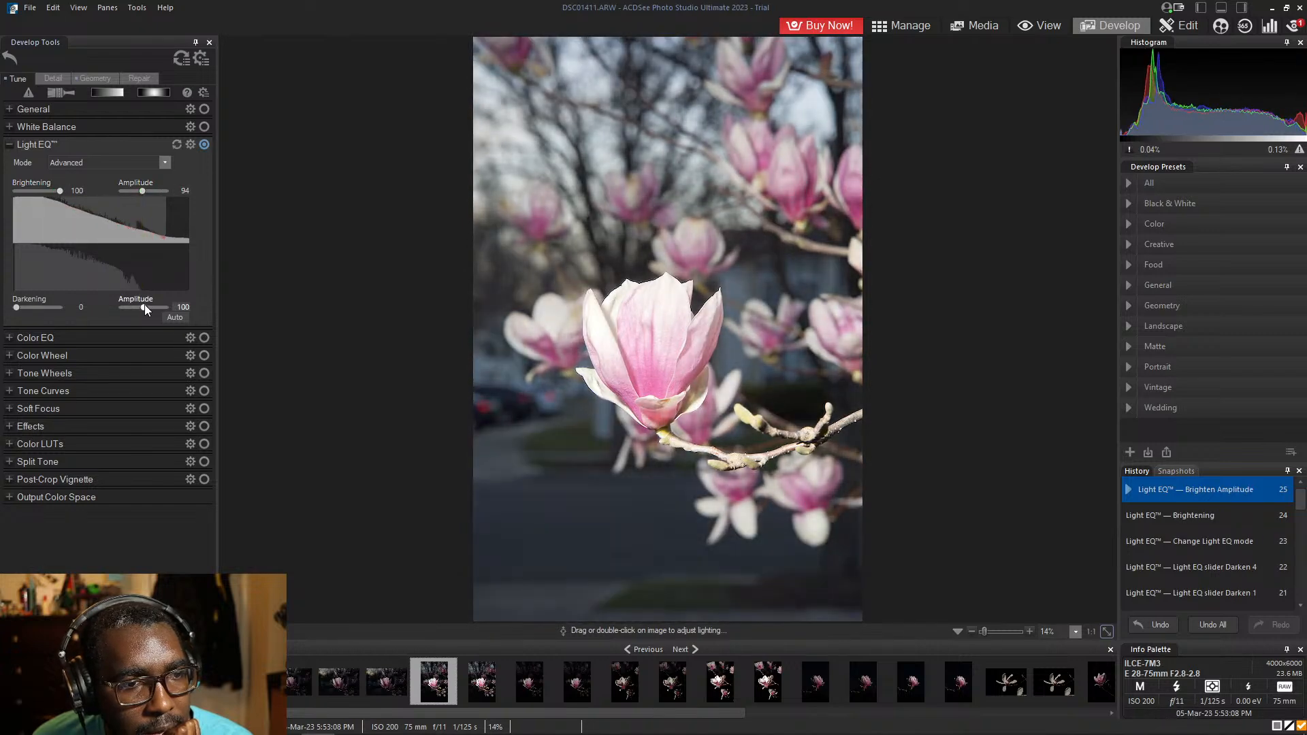
drag(158, 305, 145, 306)
drag(19, 307, 63, 301)
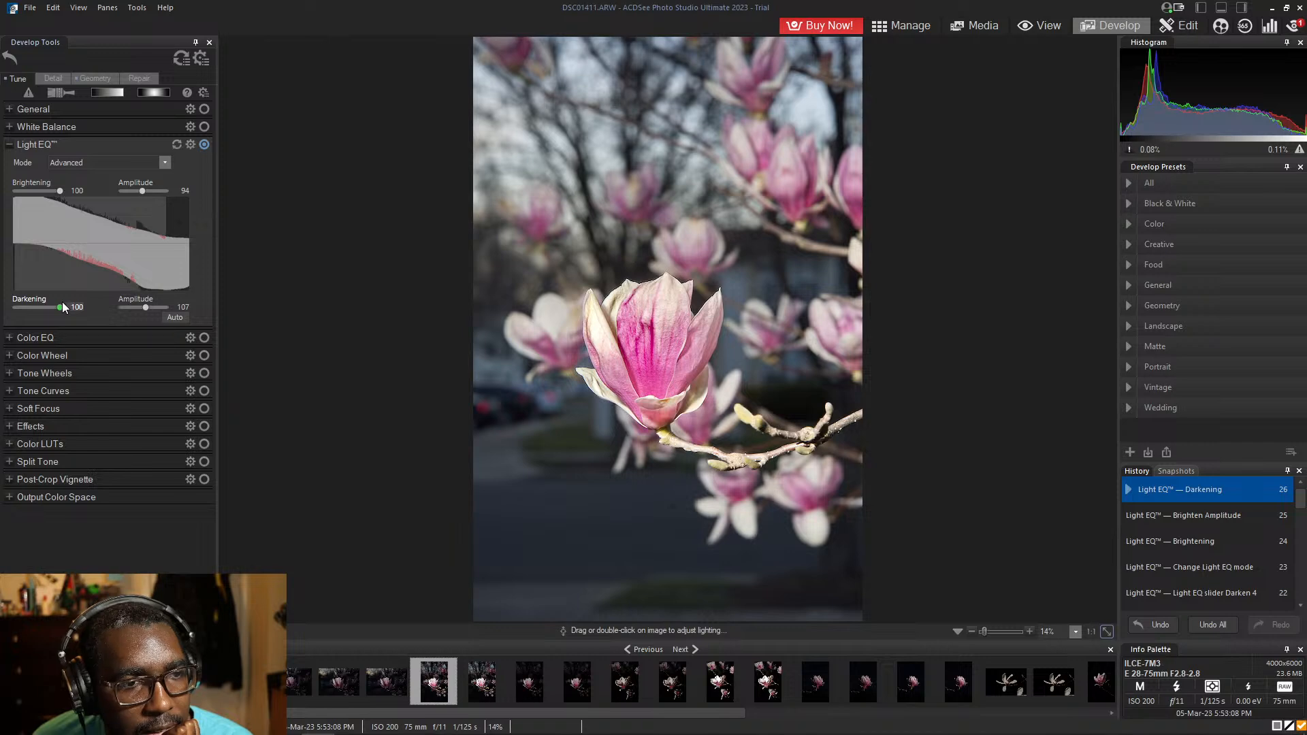
- Return Light EQ to Standard mode and reset all of its adjustments
click(166, 166)
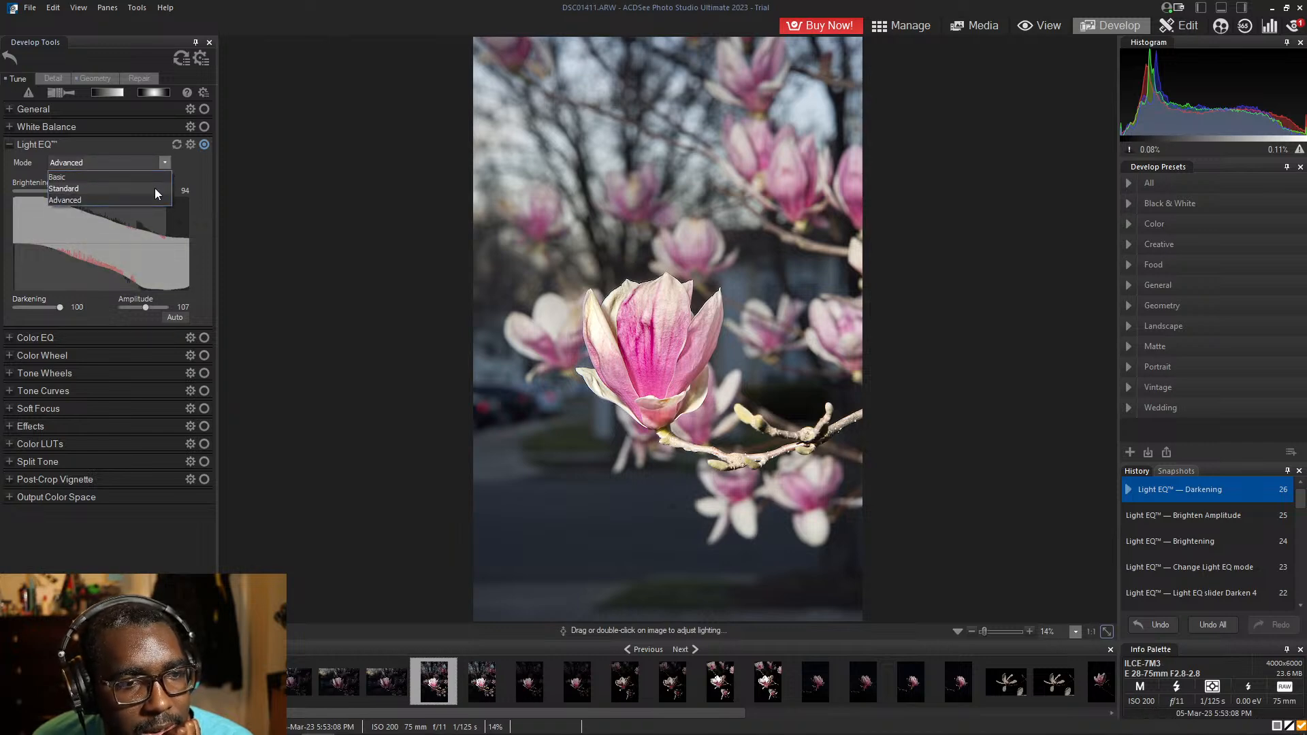
click(156, 194)
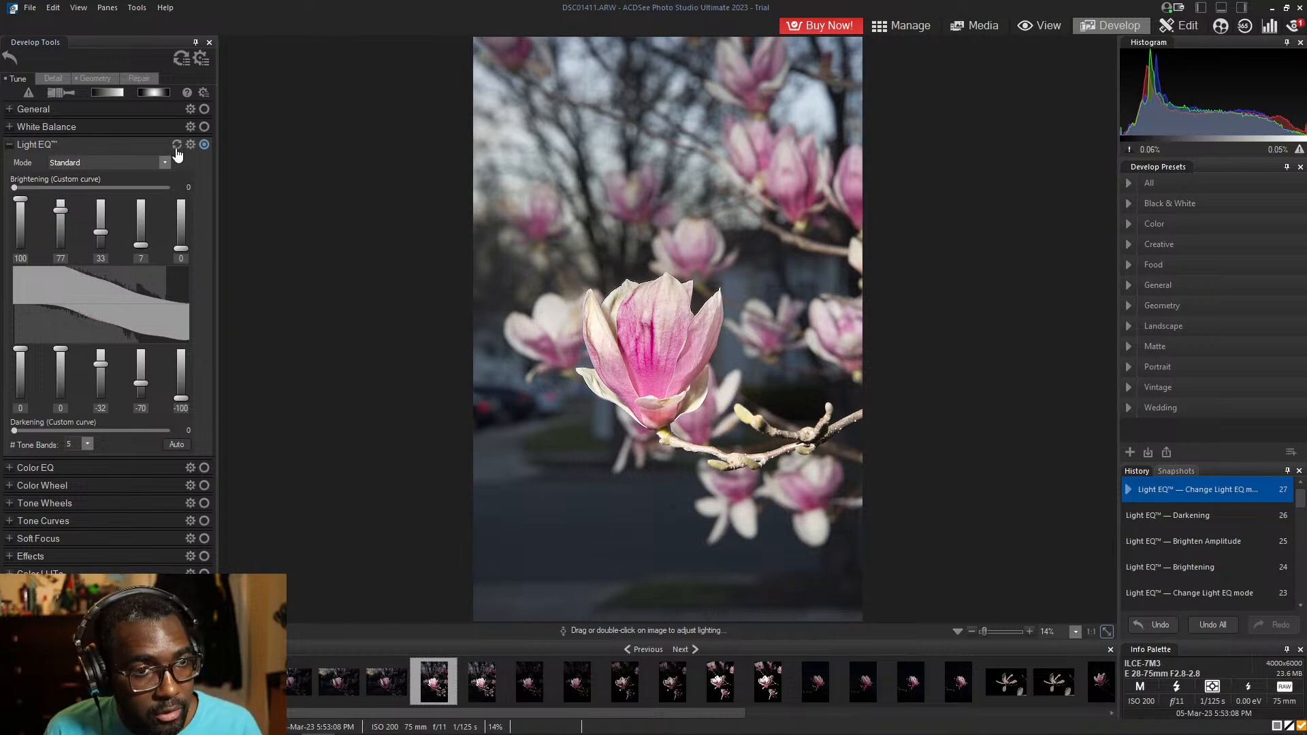
click(176, 146)
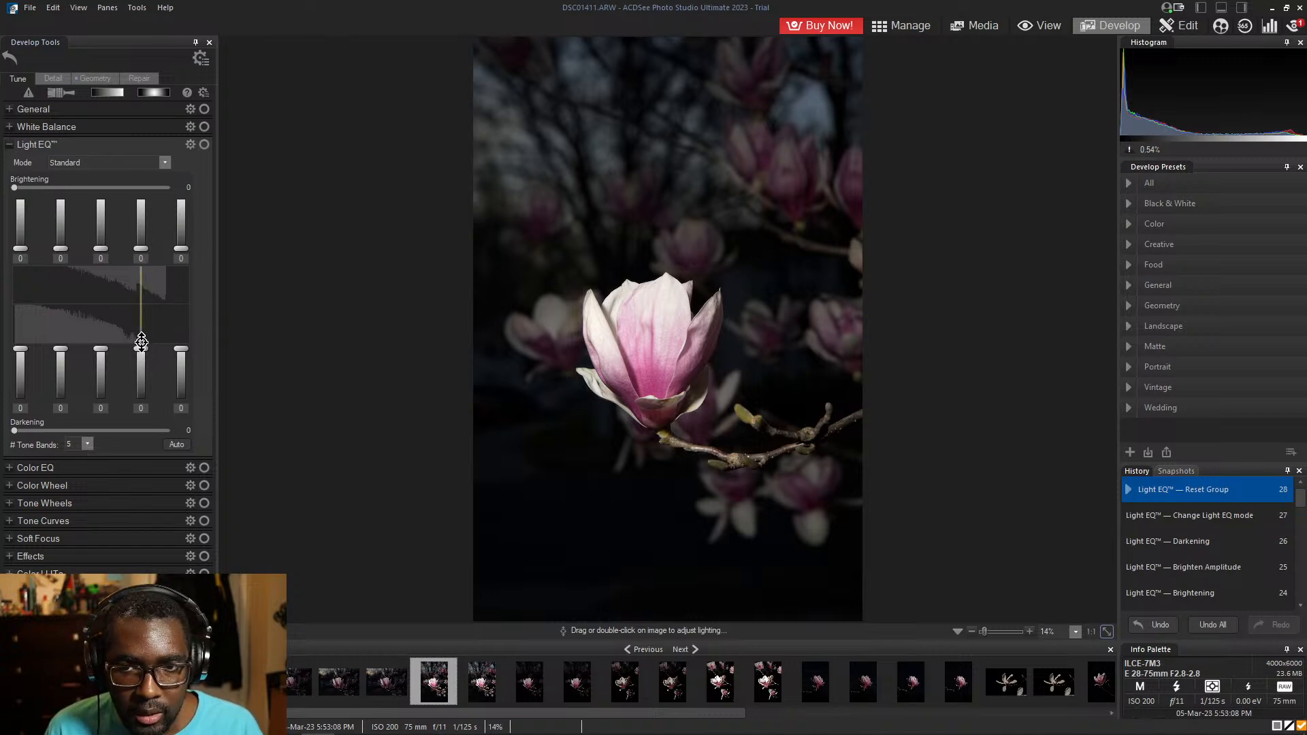
- Try darkening the first two Light EQ tone bands to -5 and -16, and return both to 0
mouse_move(145, 353)
mouse_down()
mouse_move(141, 365)
mouse_move(142, 348)
mouse_up()
drag(145, 247, 101, 249)
drag(20, 248, 30, 283)
drag(24, 354, 65, 362)
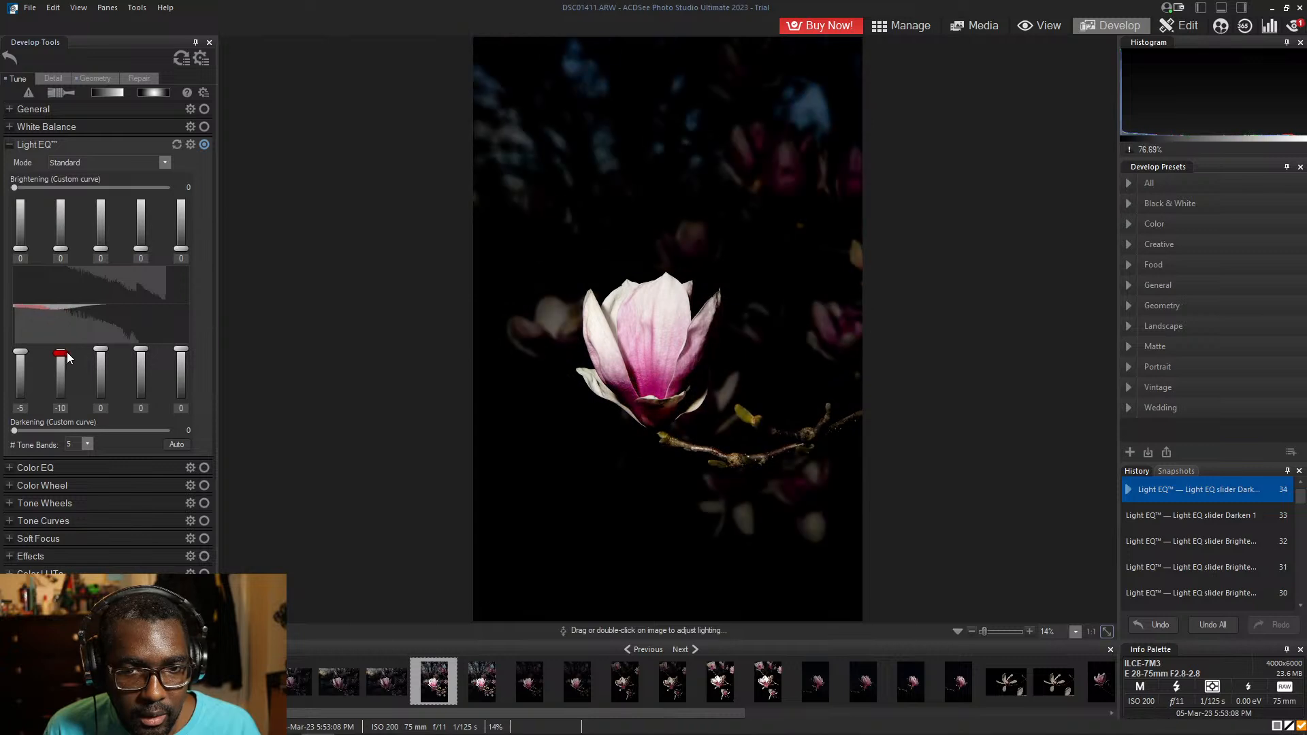
mouse_move(141, 350)
mouse_down()
mouse_move(142, 368)
mouse_move(141, 350)
mouse_move(181, 371)
mouse_move(179, 350)
mouse_move(140, 368)
mouse_move(140, 355)
mouse_move(143, 376)
mouse_move(141, 350)
mouse_up()
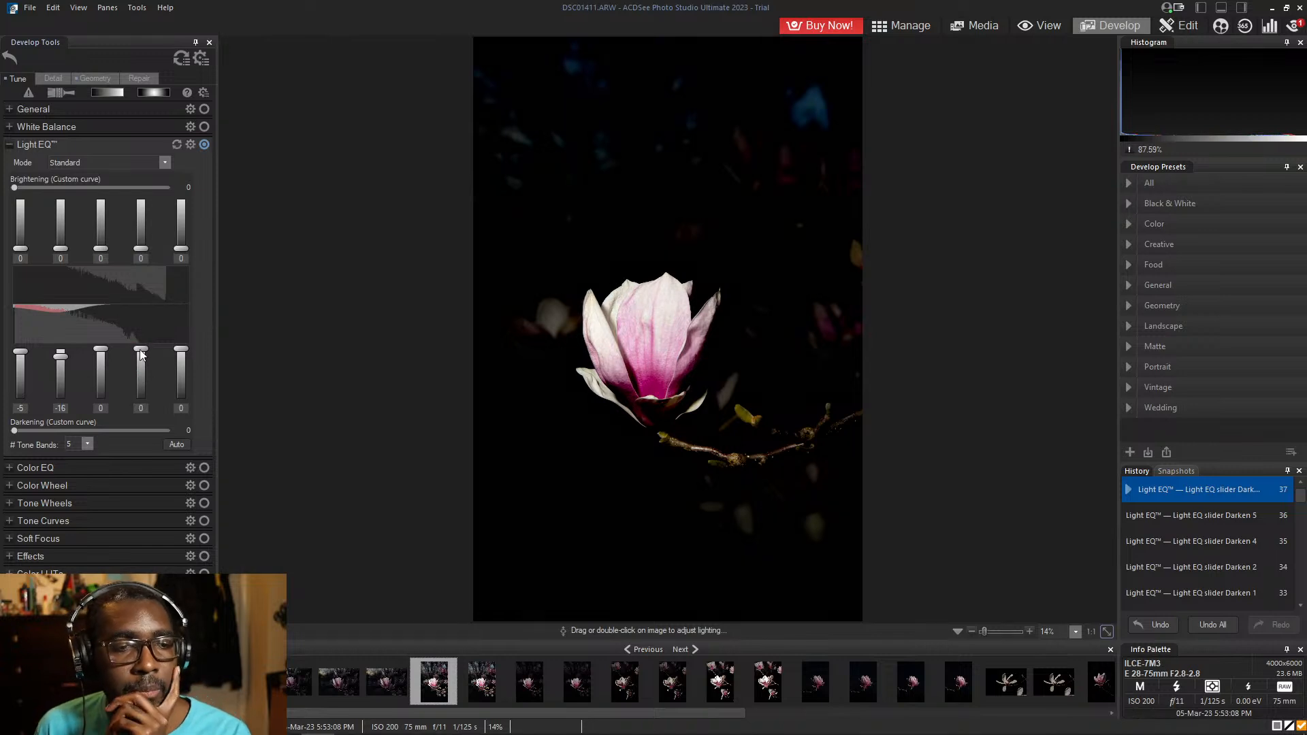
drag(60, 362, 21, 349)
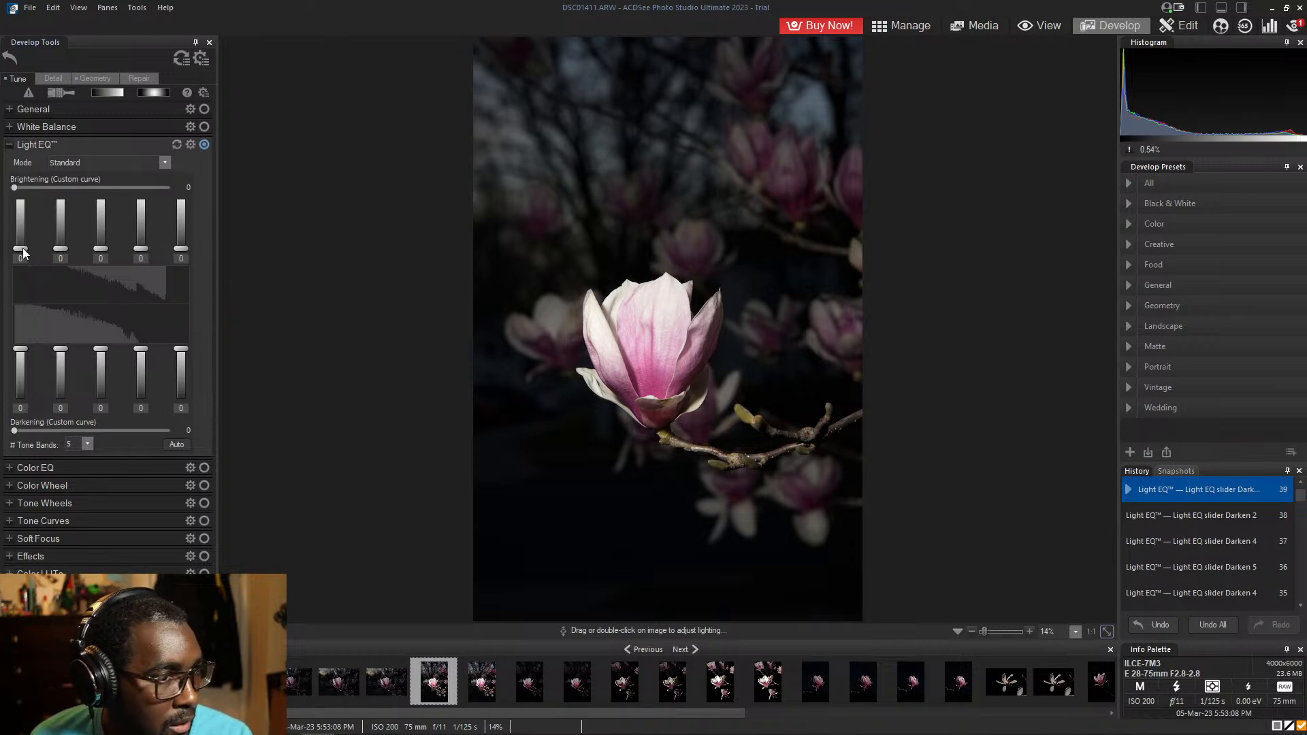
- Set the fifth Light EQ Brightening band to 10, with all other Brightening and Darkening bands at 0
drag(24, 252, 49, 262)
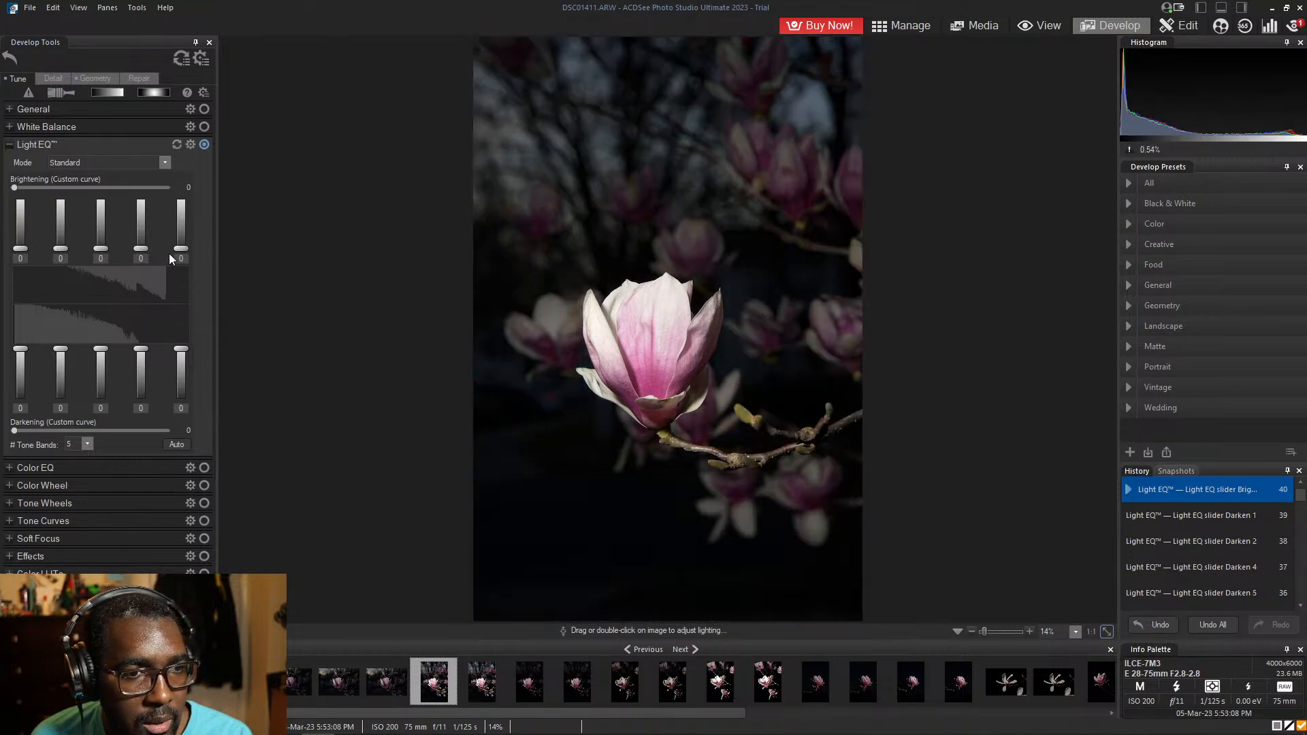
mouse_move(183, 246)
mouse_down()
mouse_move(185, 201)
mouse_move(182, 244)
mouse_up()
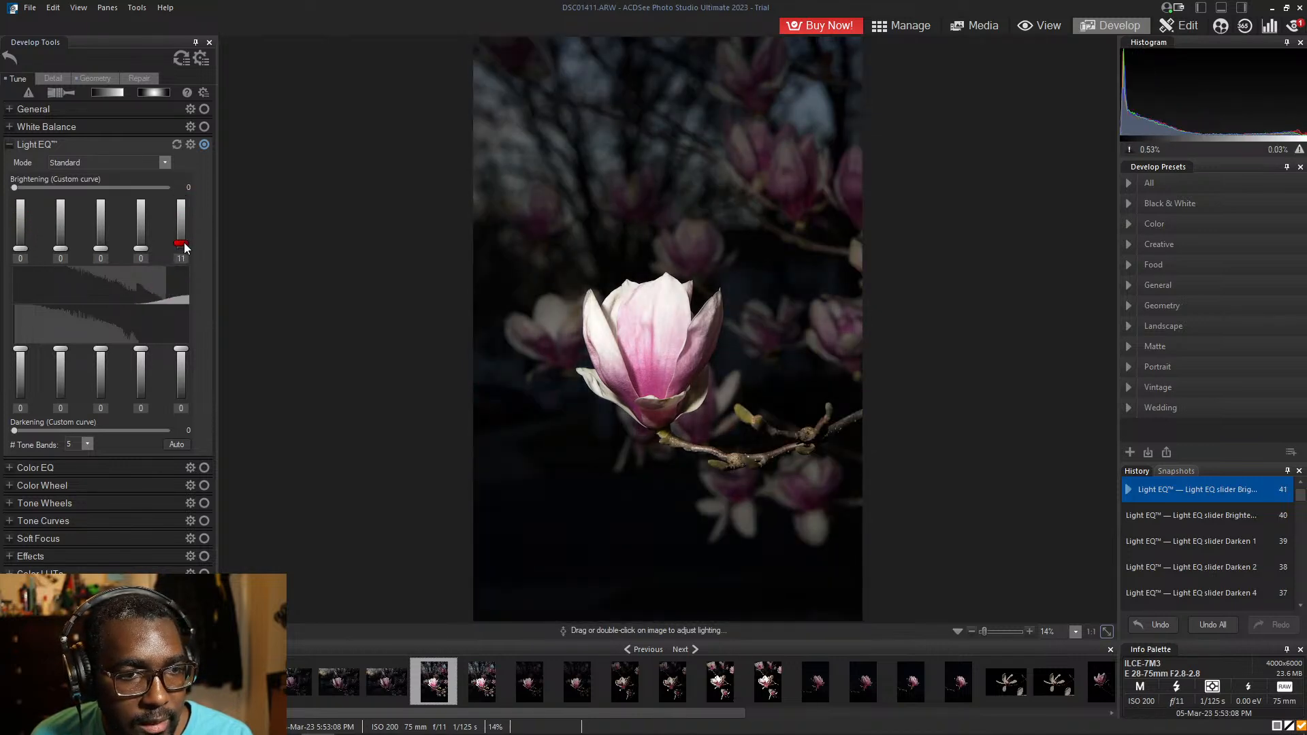
drag(20, 349, 53, 331)
drag(180, 349, 189, 302)
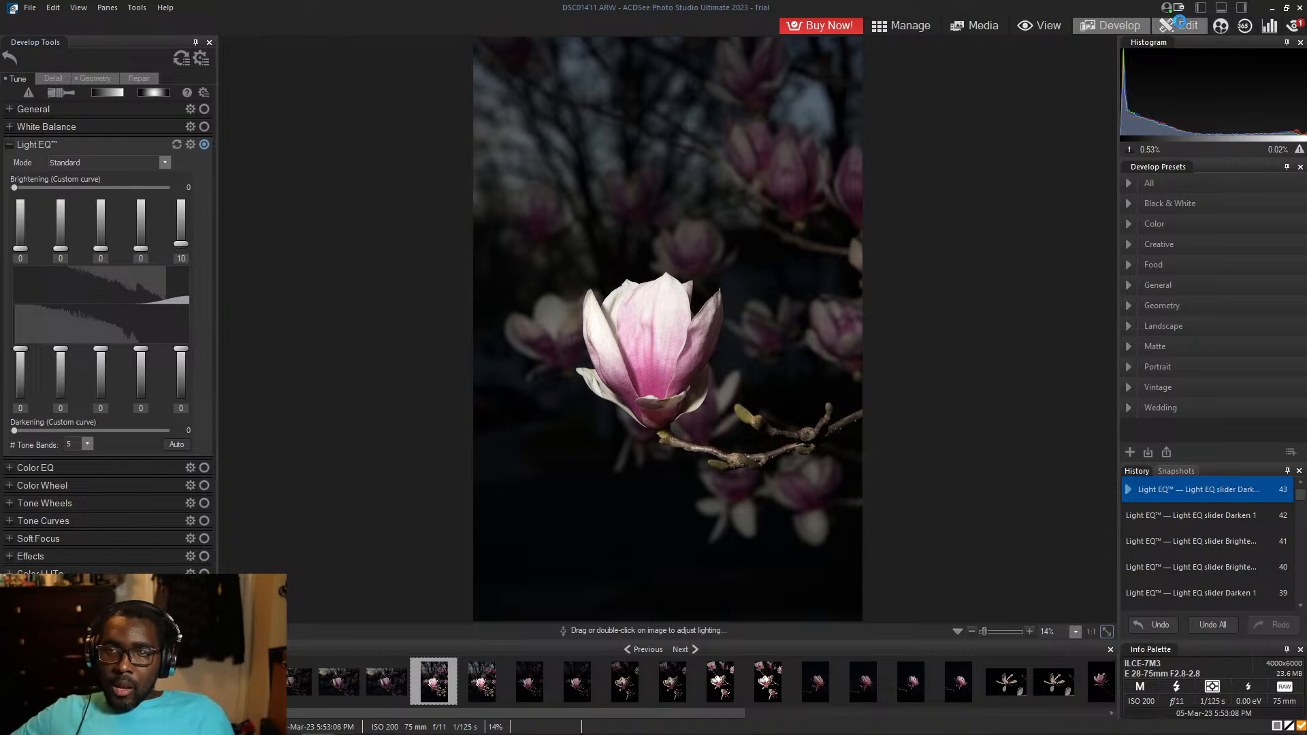
- Switch DSC01411.ARW to Edit mode and collapse the Add and Geometry filter groups
click(1180, 22)
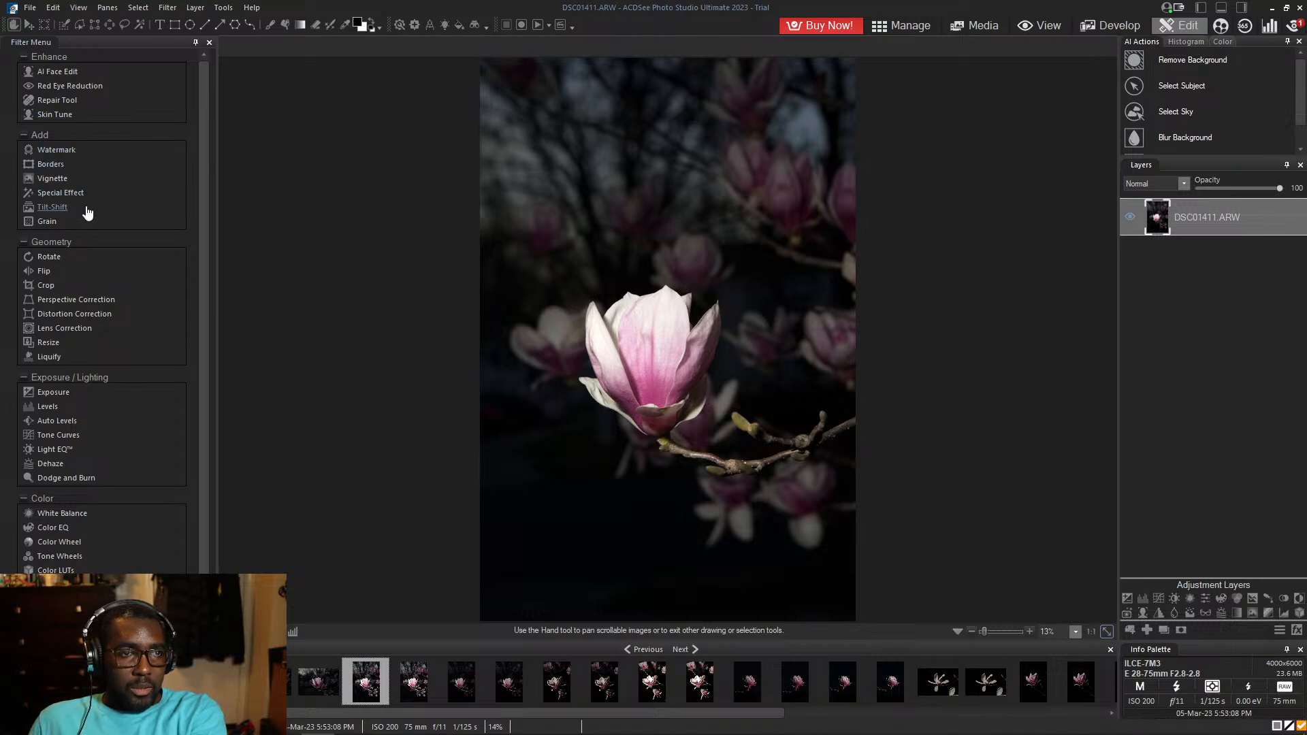
click(45, 136)
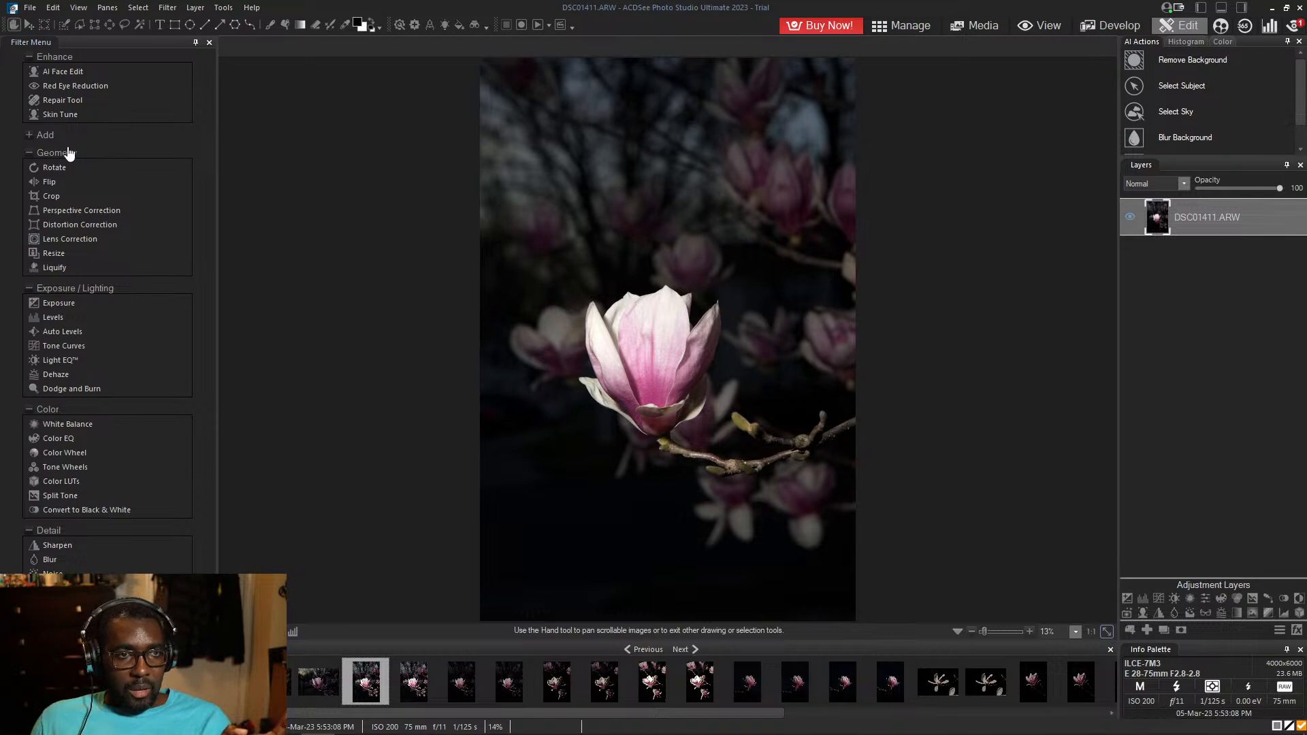
click(61, 154)
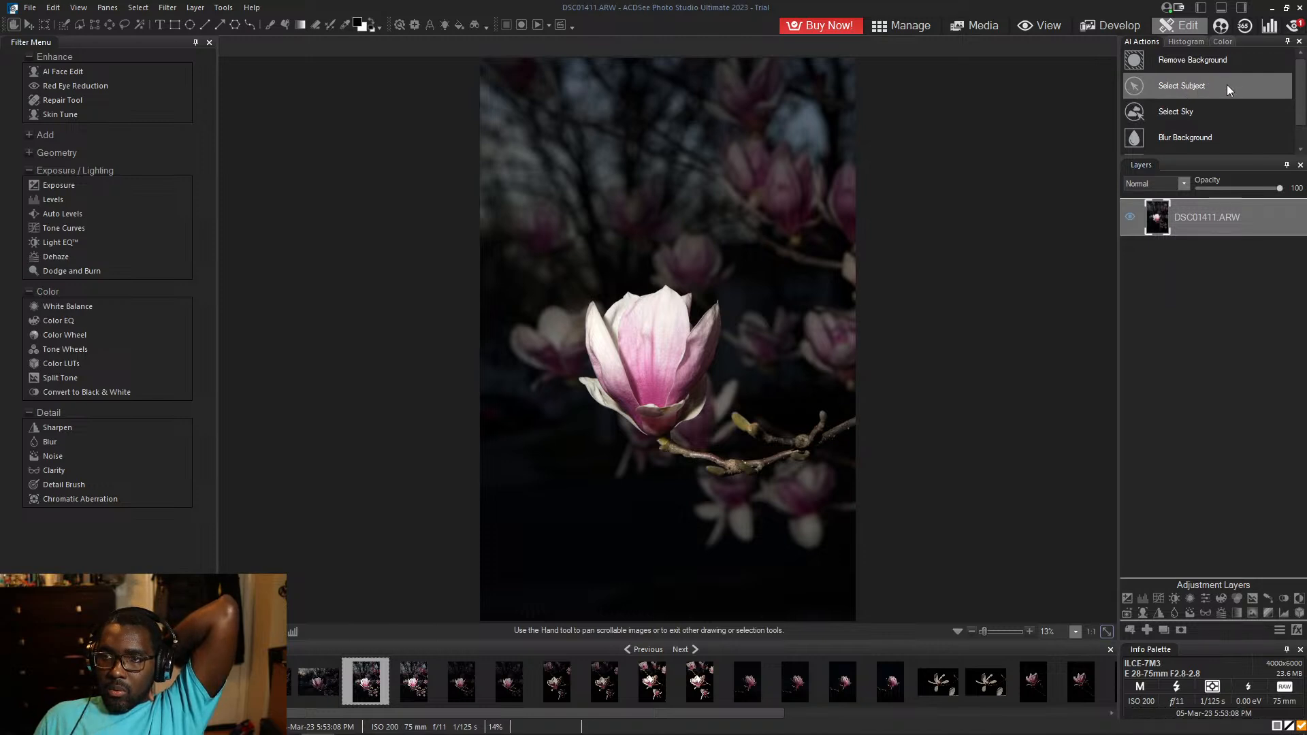
- Try the AI Remove Background action on the photo, and delete the layer mask to restore the background
scroll(1227, 85, down, 1)
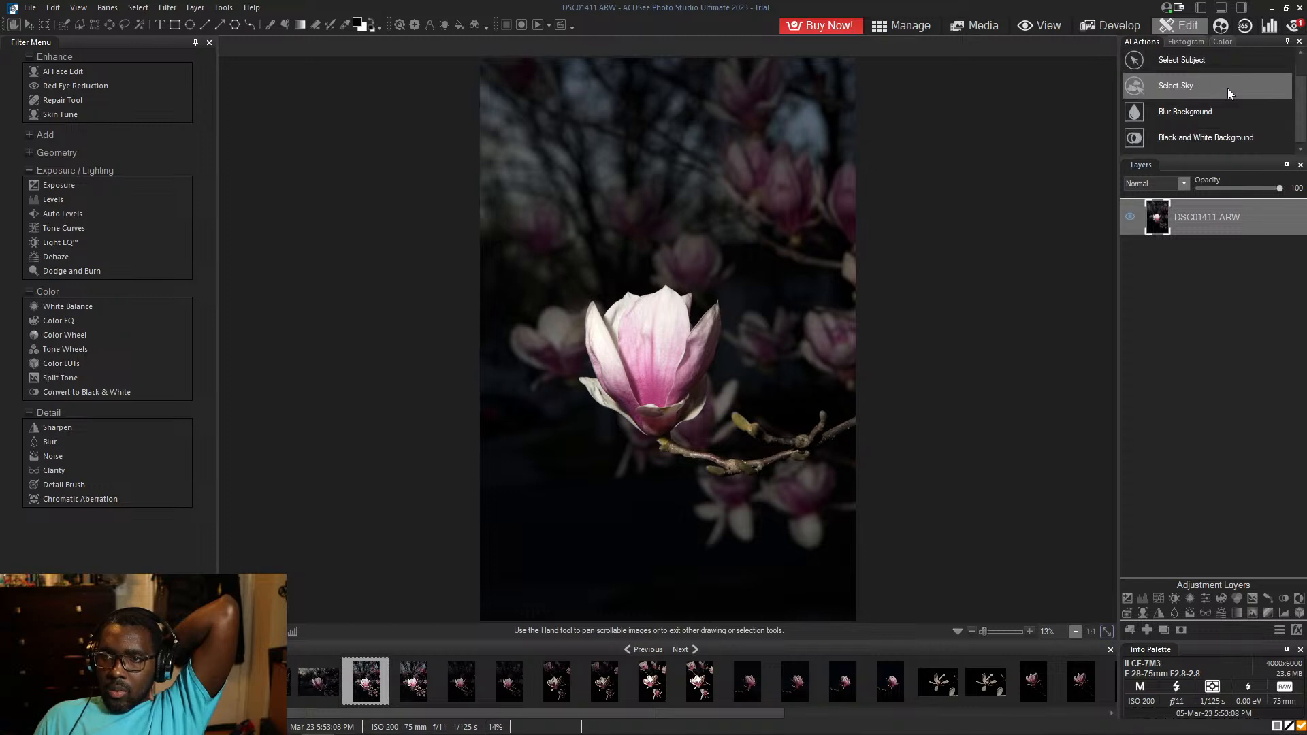
scroll(1228, 88, up, 1)
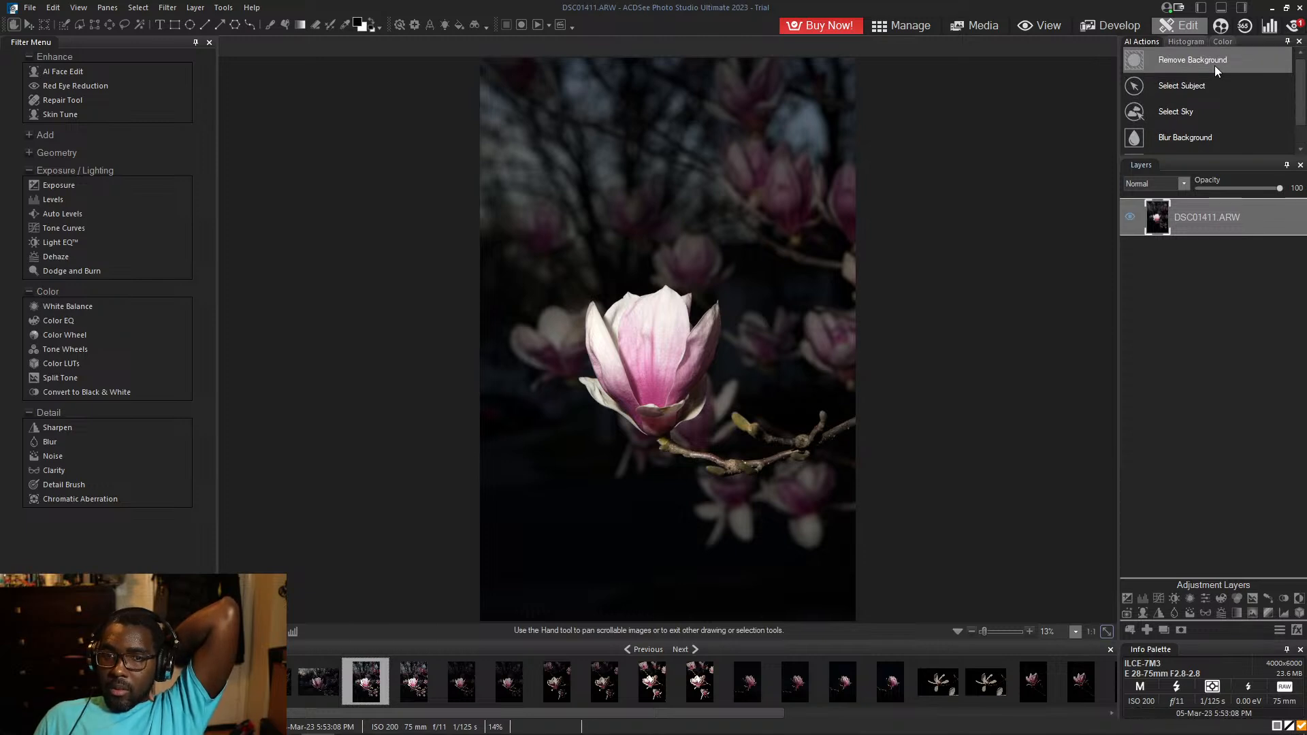
click(1215, 65)
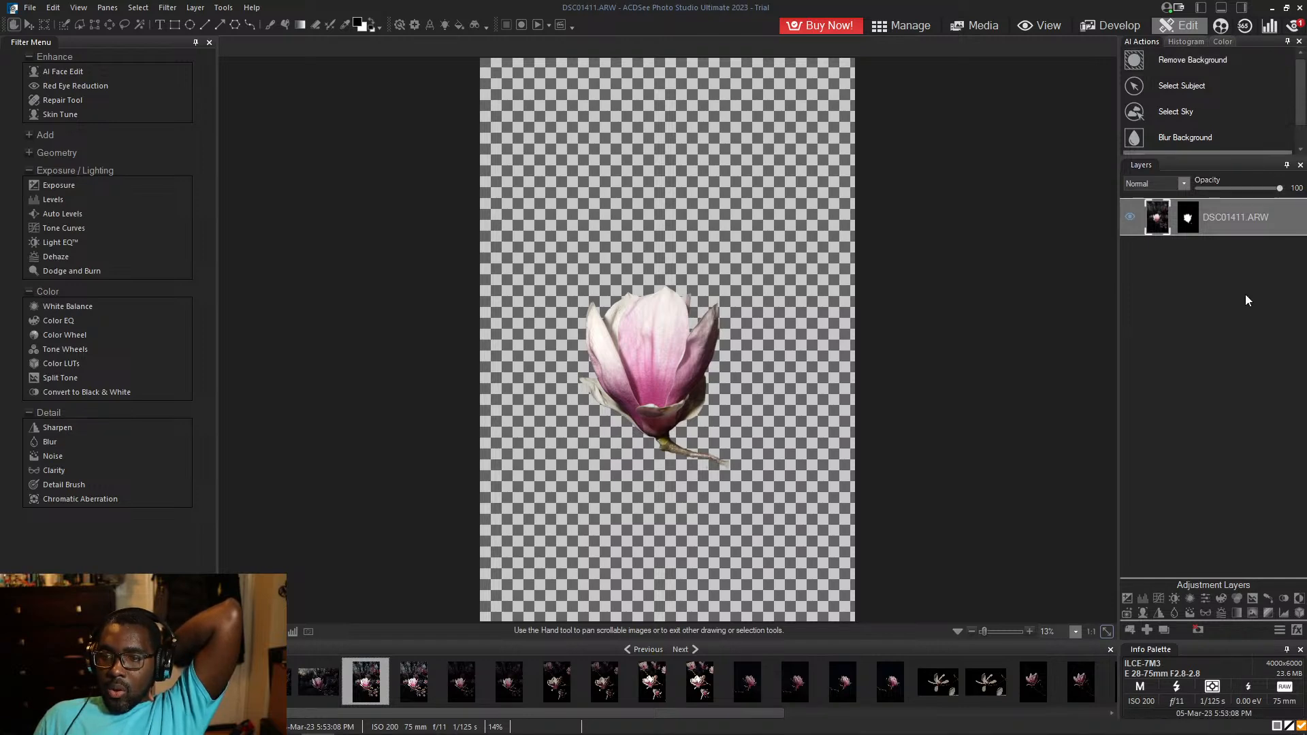
click(1199, 628)
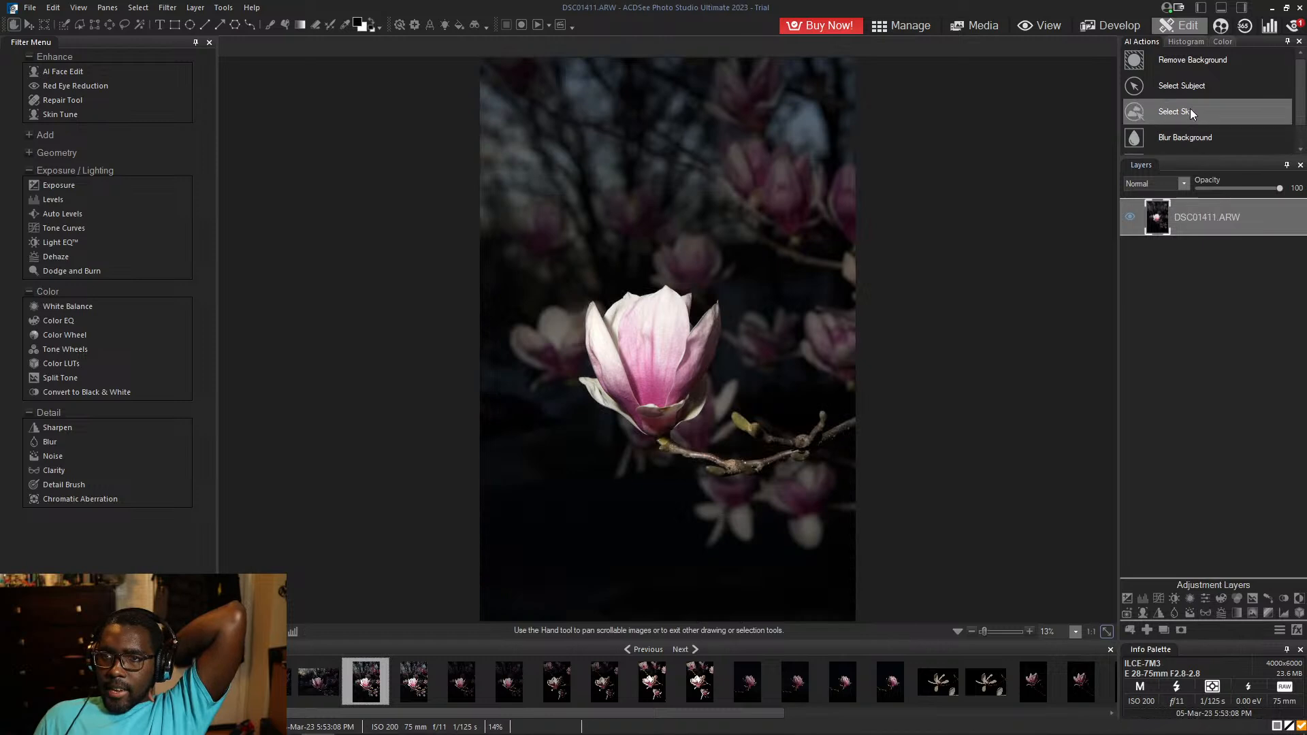
- Select the main magnolia flower with the AI Select Subject action, keeping the Hand tool active
click(1227, 85)
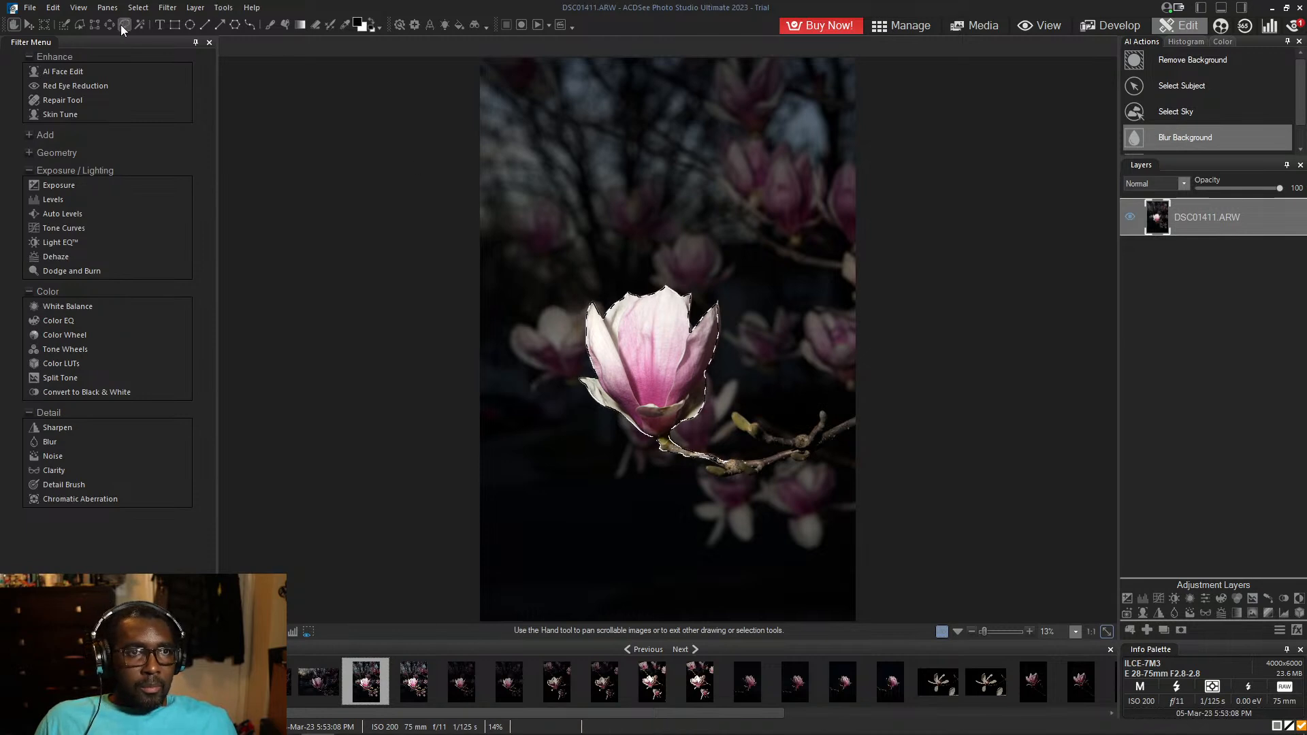
click(29, 25)
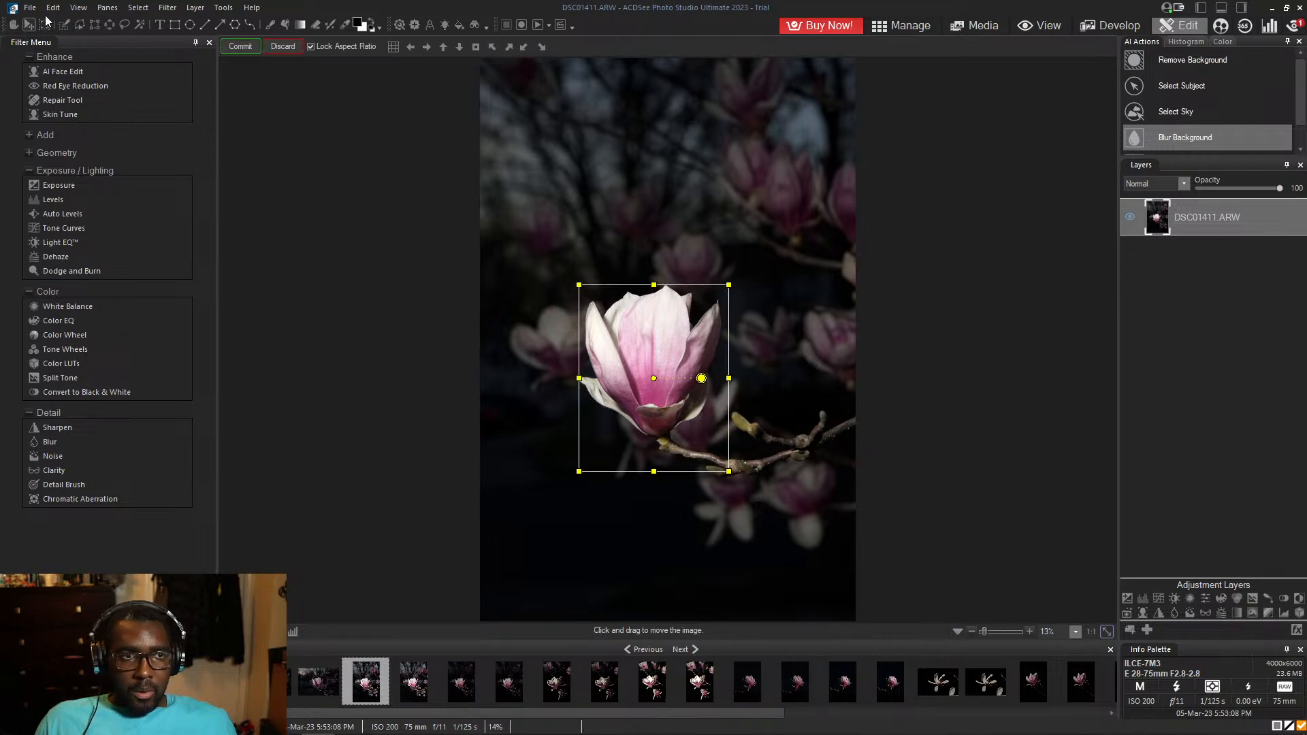
click(12, 26)
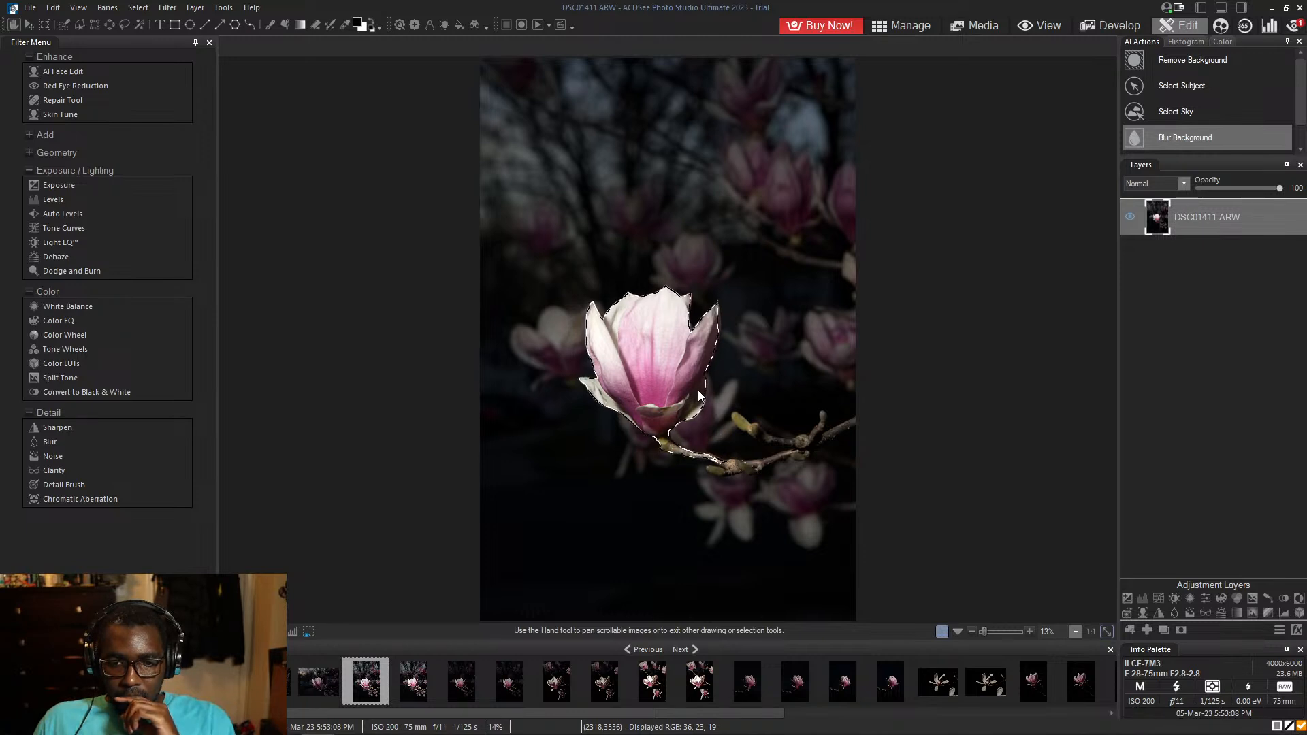
- Examine up close how accurately the AI selection outline follows the petals and the branch
scroll(702, 411, up, 2)
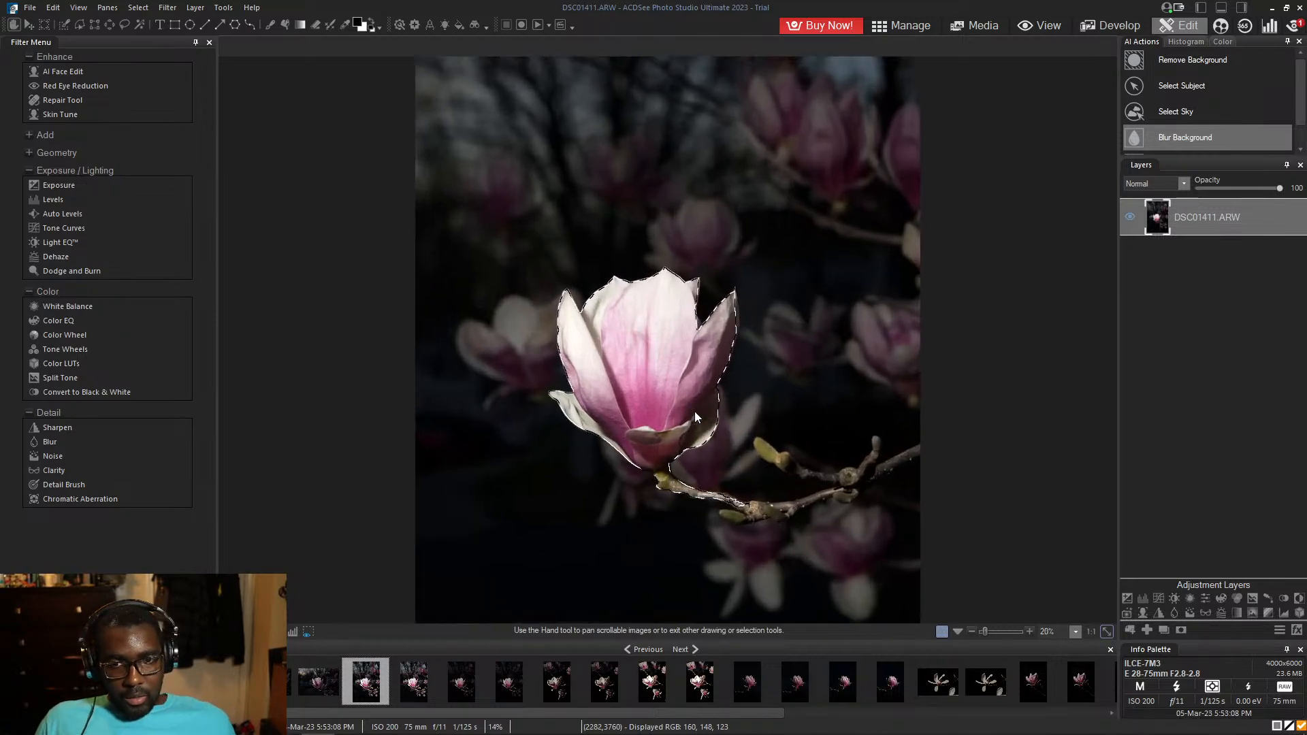
scroll(694, 411, up, 2)
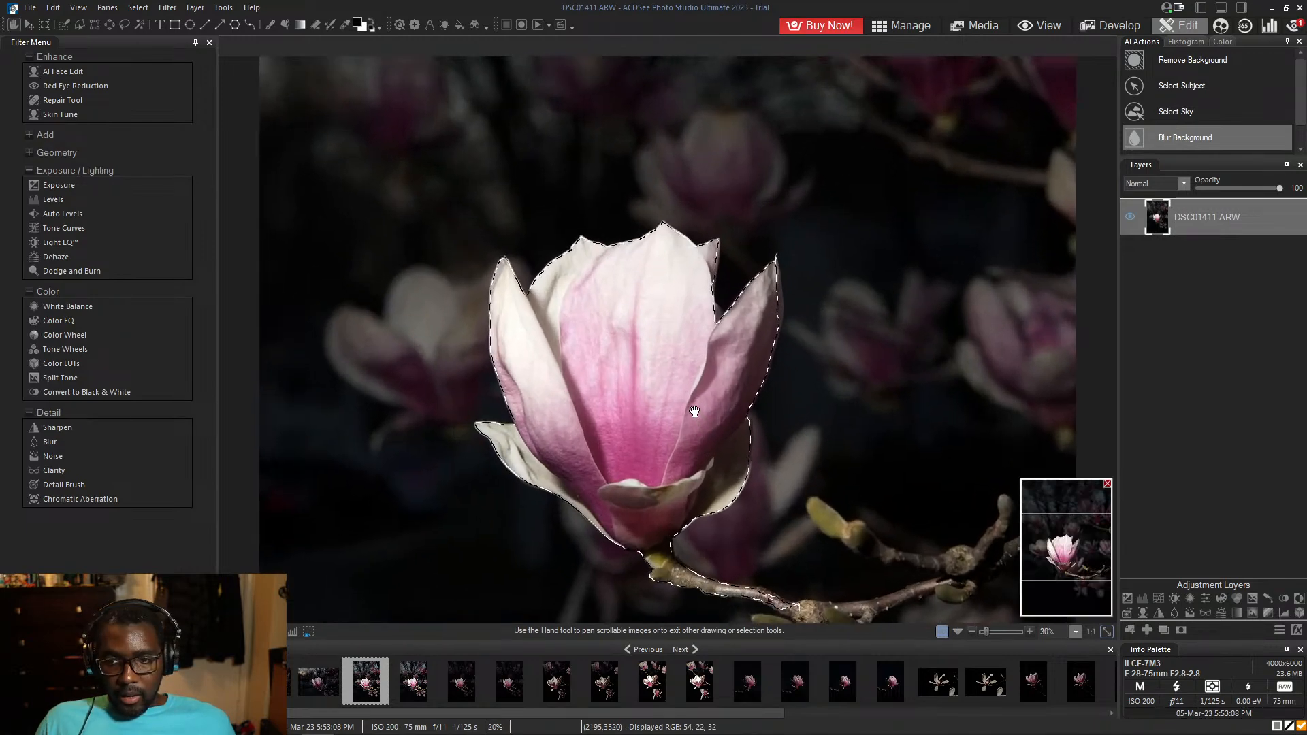
scroll(695, 411, down, 2)
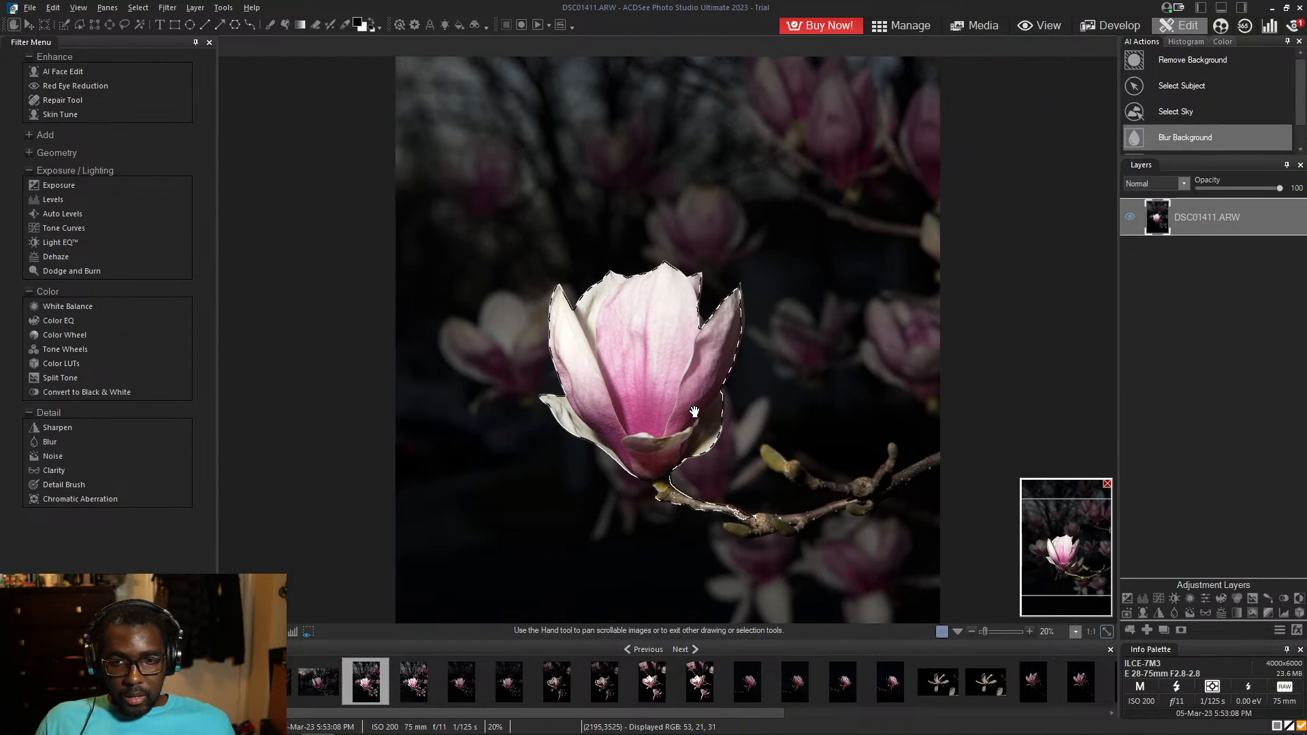
key(alt)
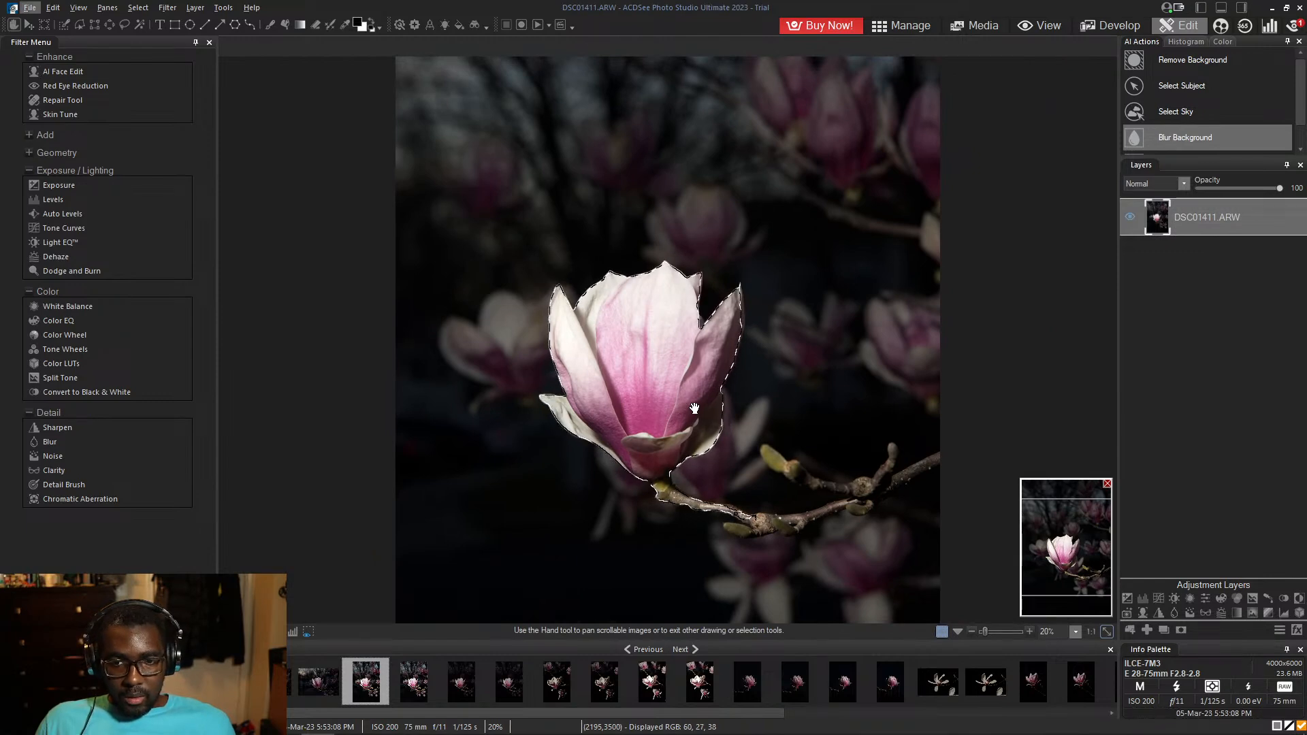
key(alt)
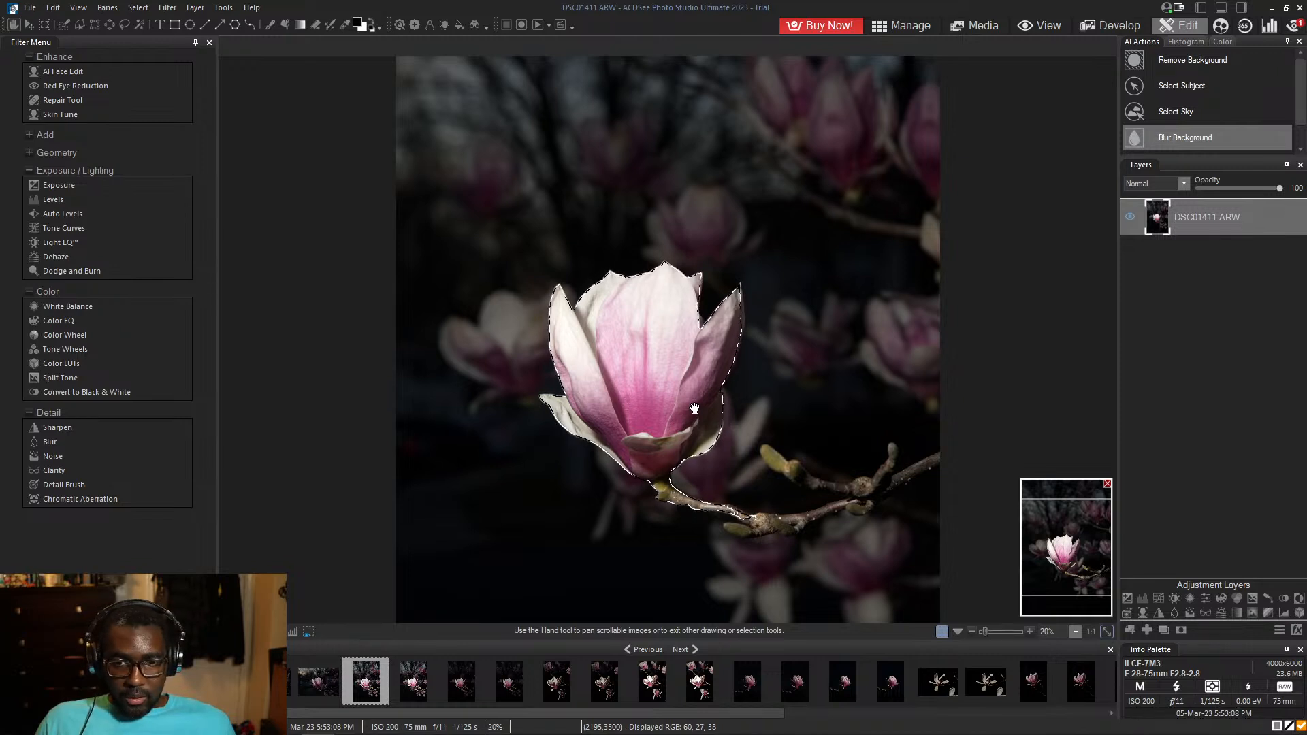
scroll(694, 409, up, 3)
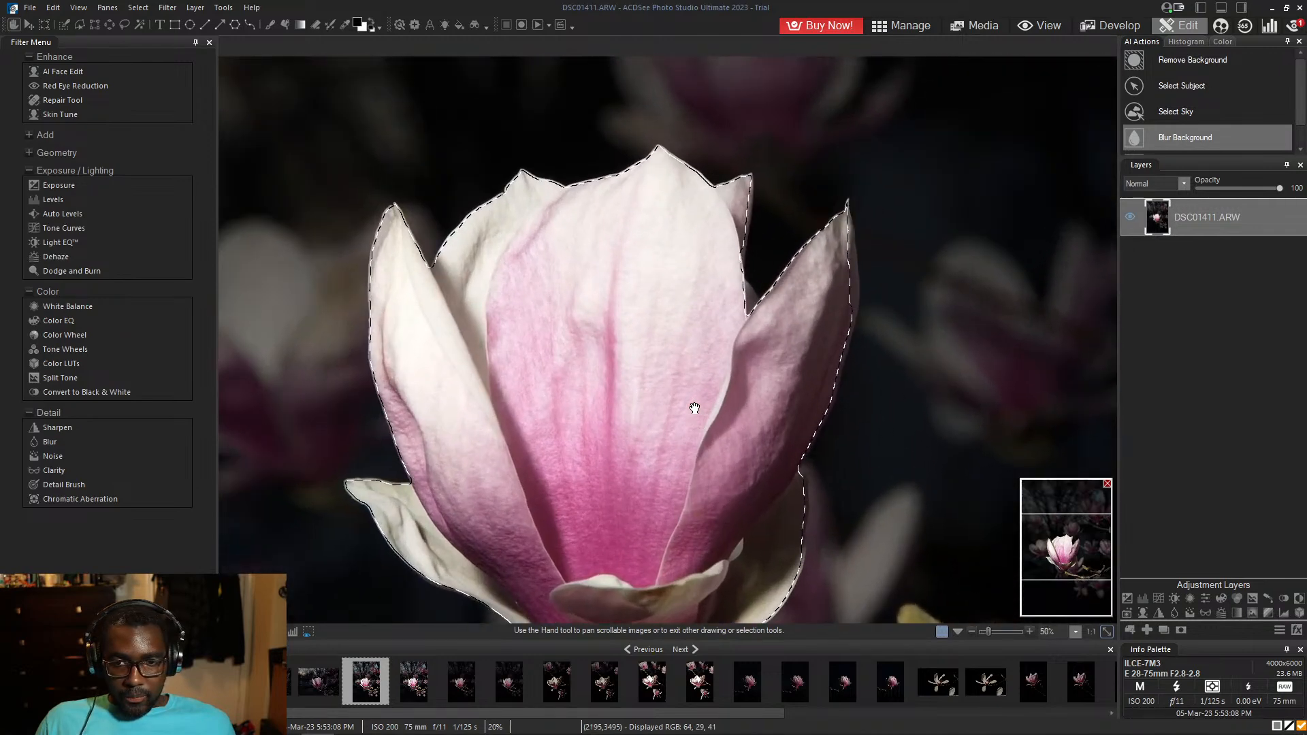
scroll(694, 409, down, 2)
drag(768, 427, 772, 380)
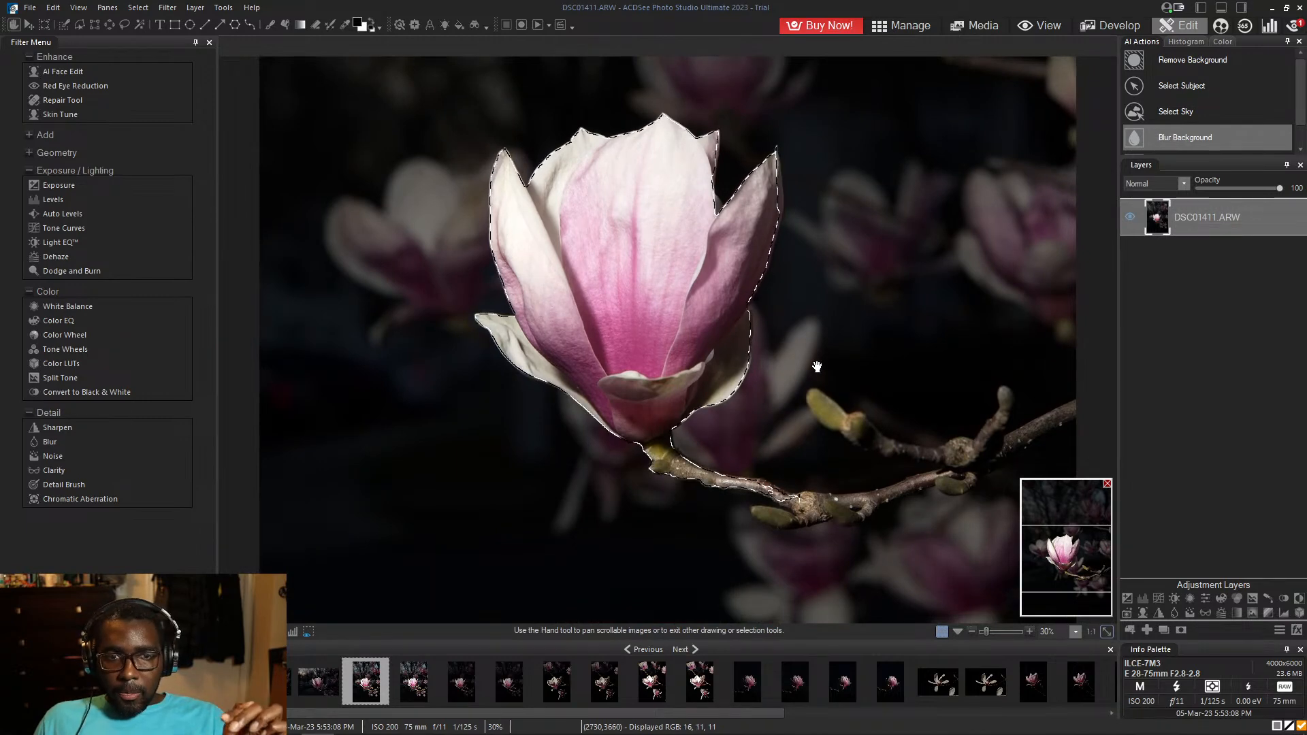
drag(755, 368, 702, 344)
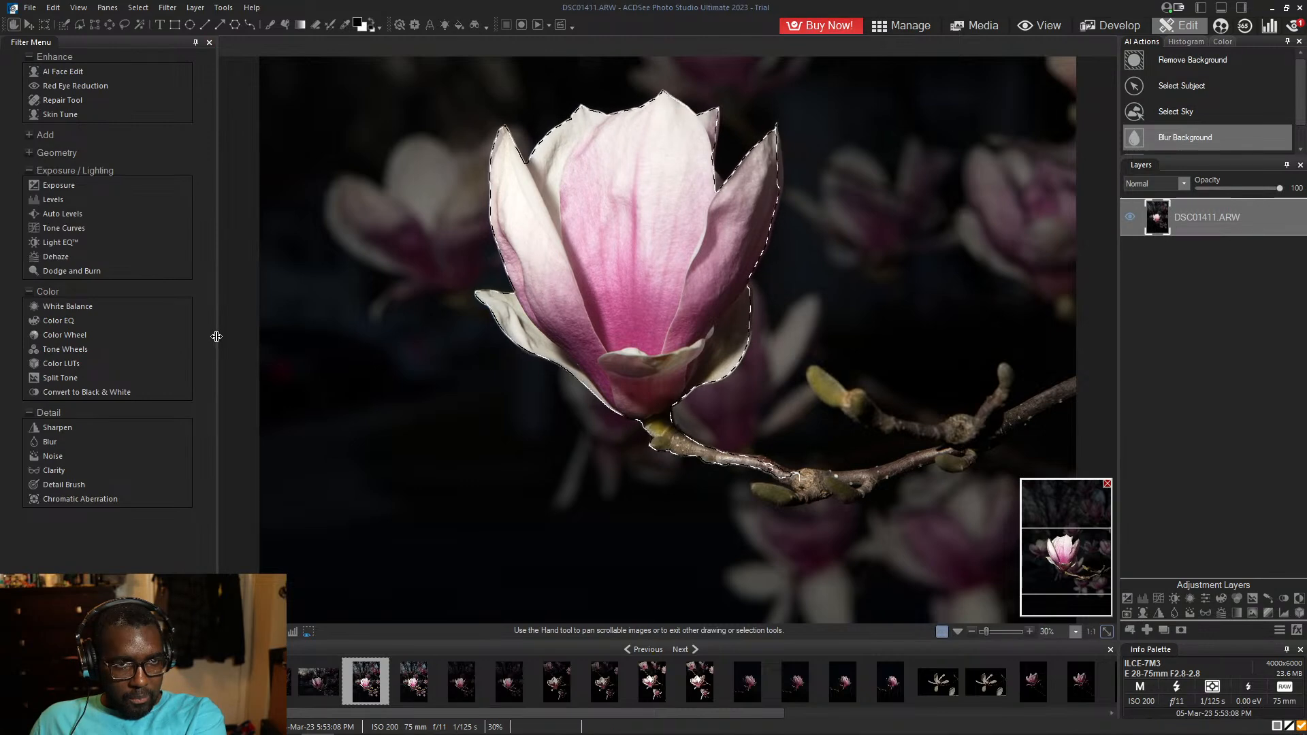
- Close the Filter Menu pane to enlarge the image area
click(213, 43)
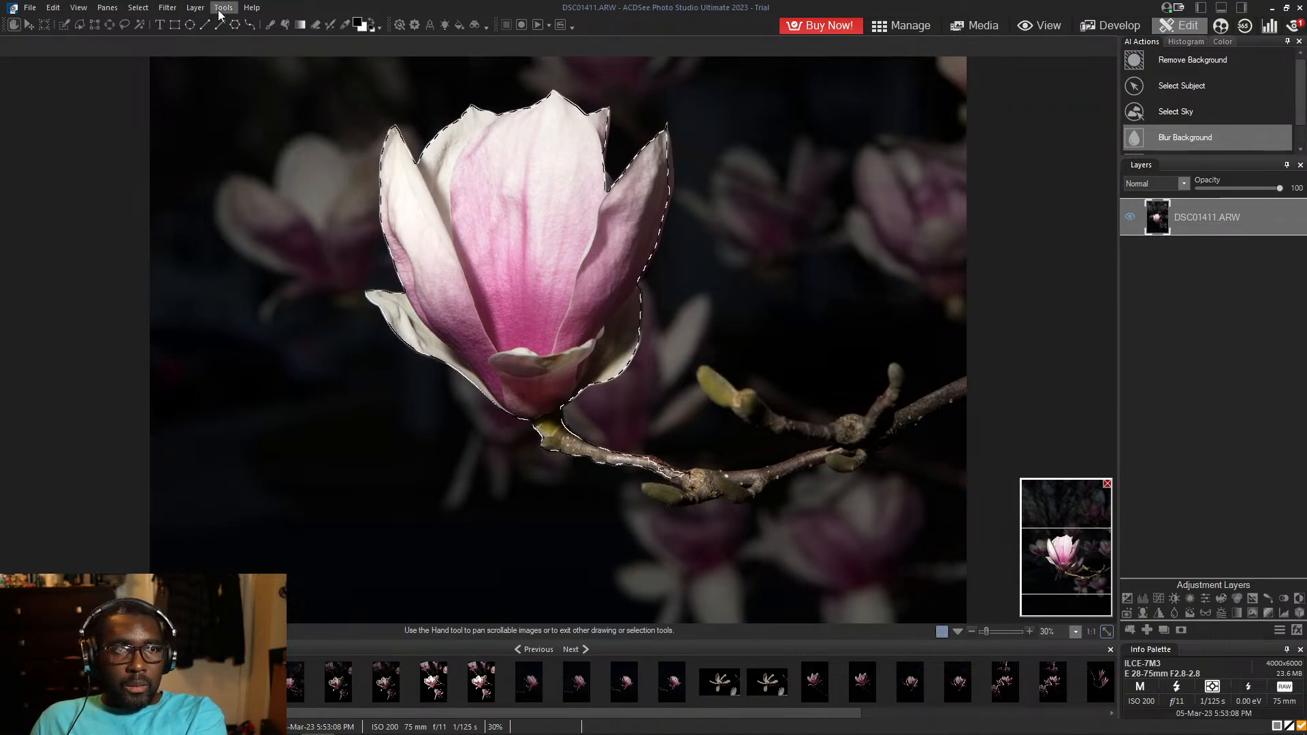
click(220, 10)
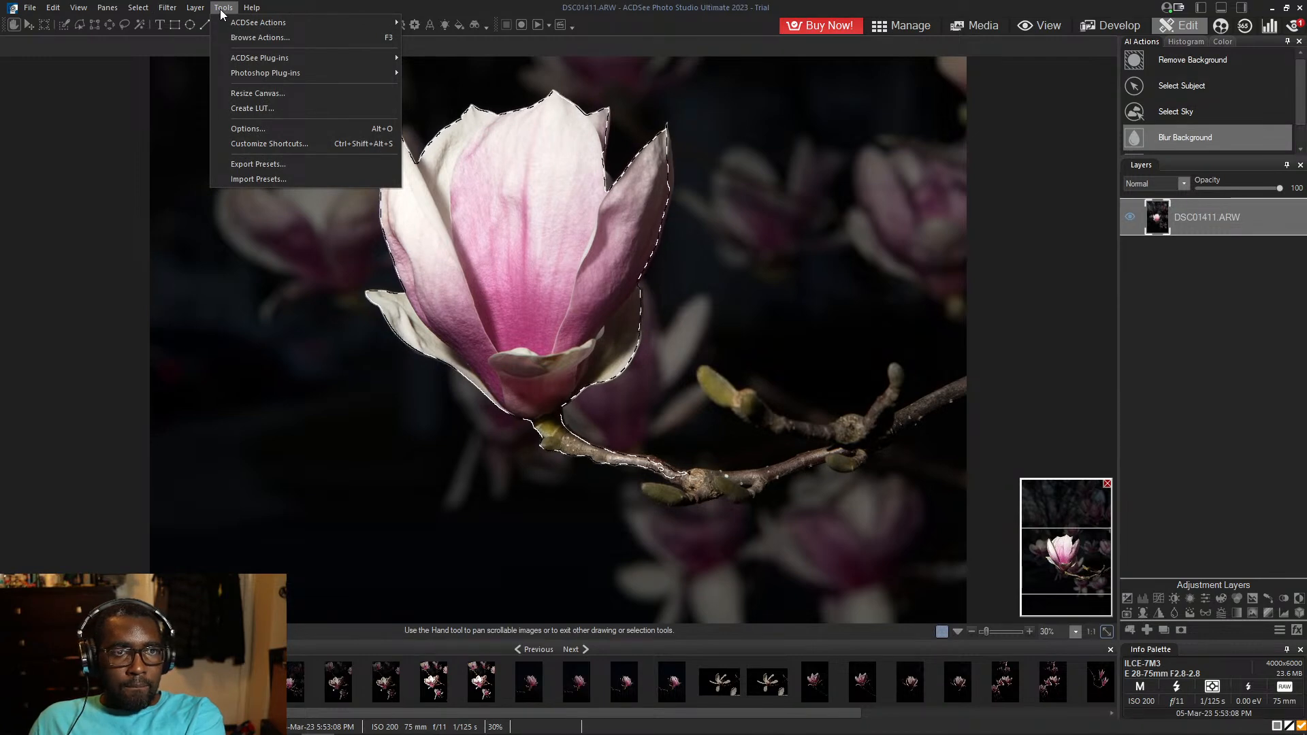
mouse_move(244, 10)
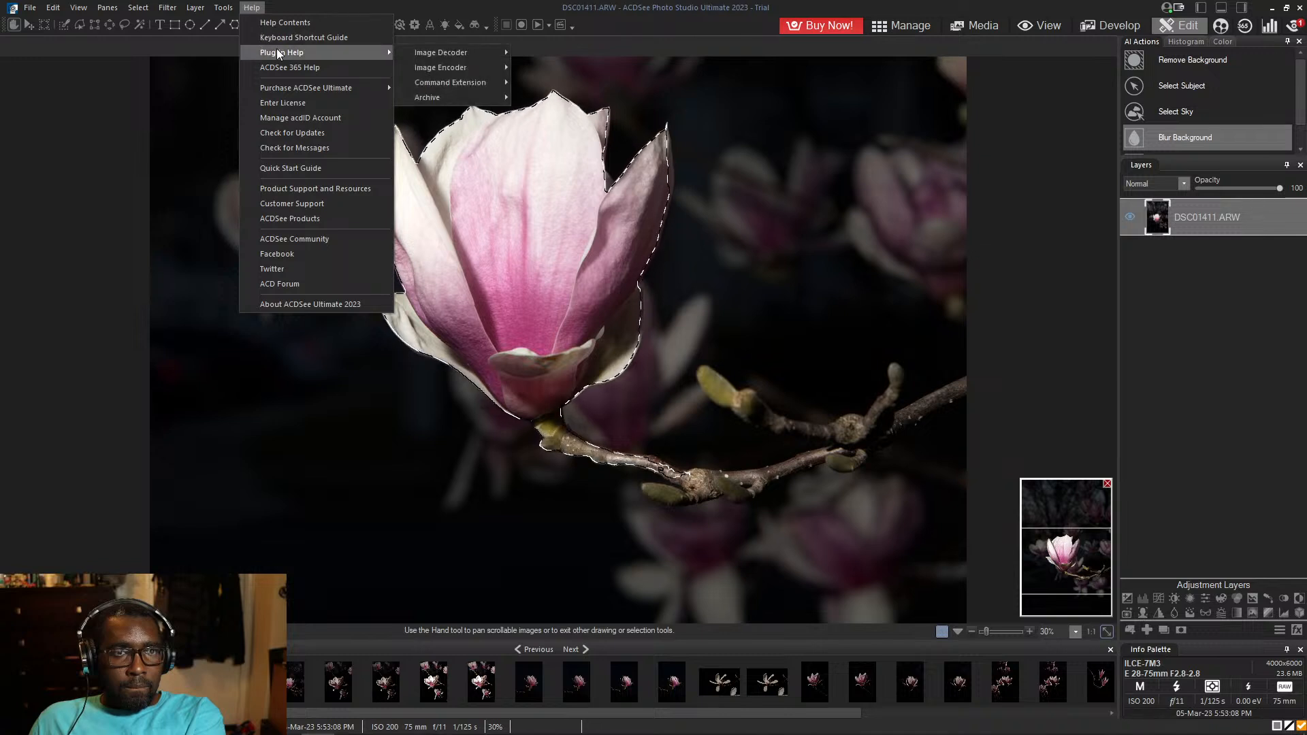
mouse_move(313, 91)
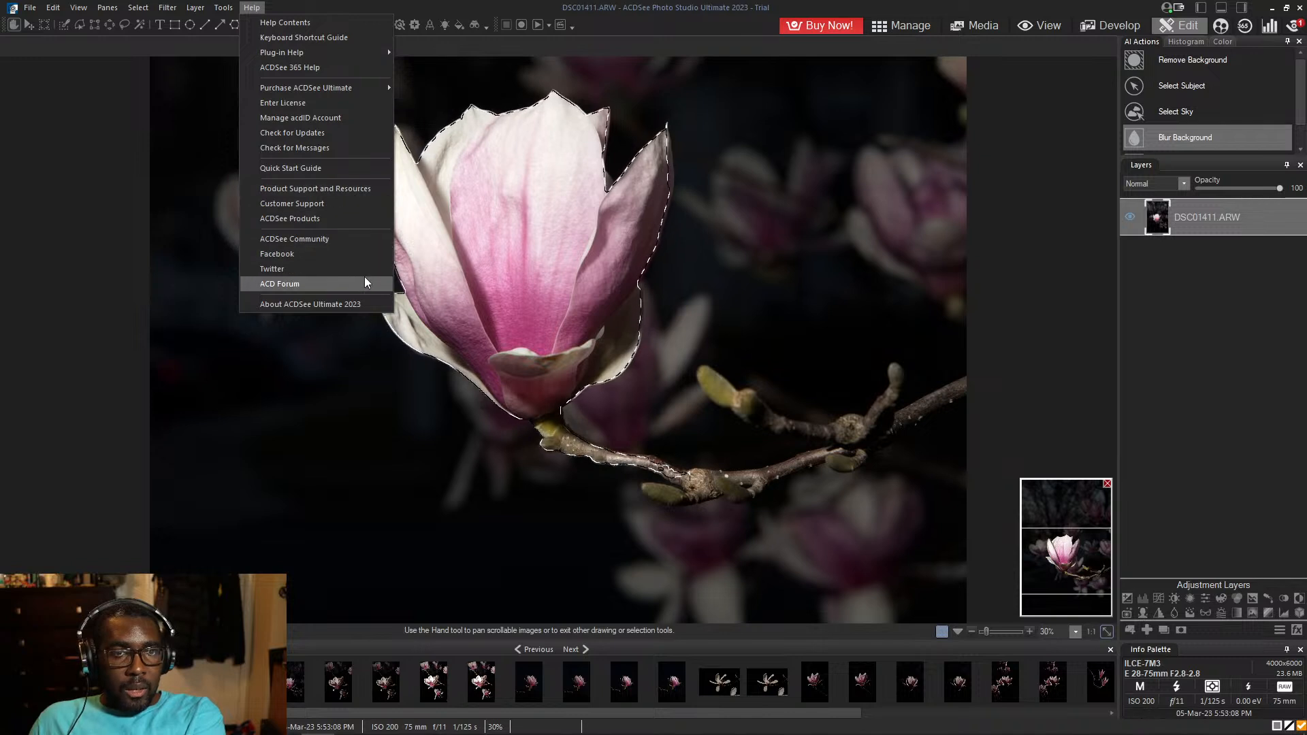
click(220, 8)
click(201, 8)
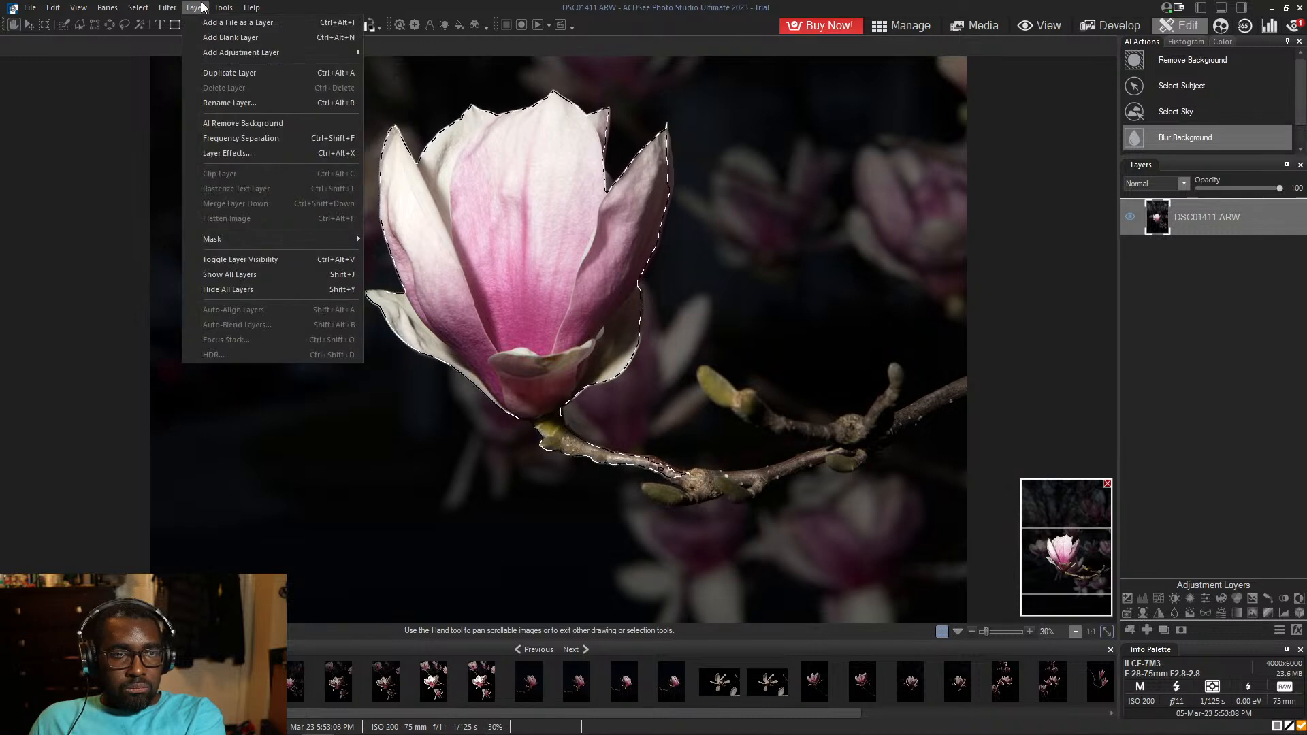
mouse_move(167, 8)
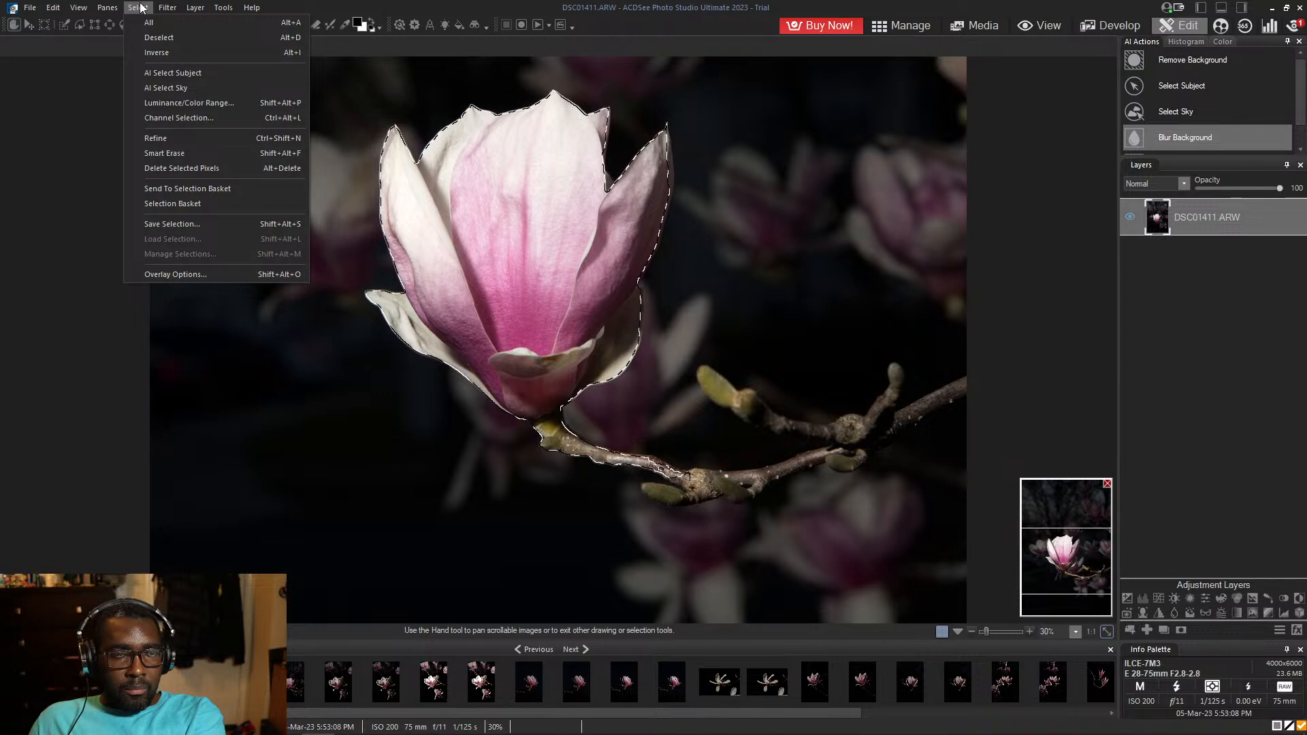
mouse_move(81, 7)
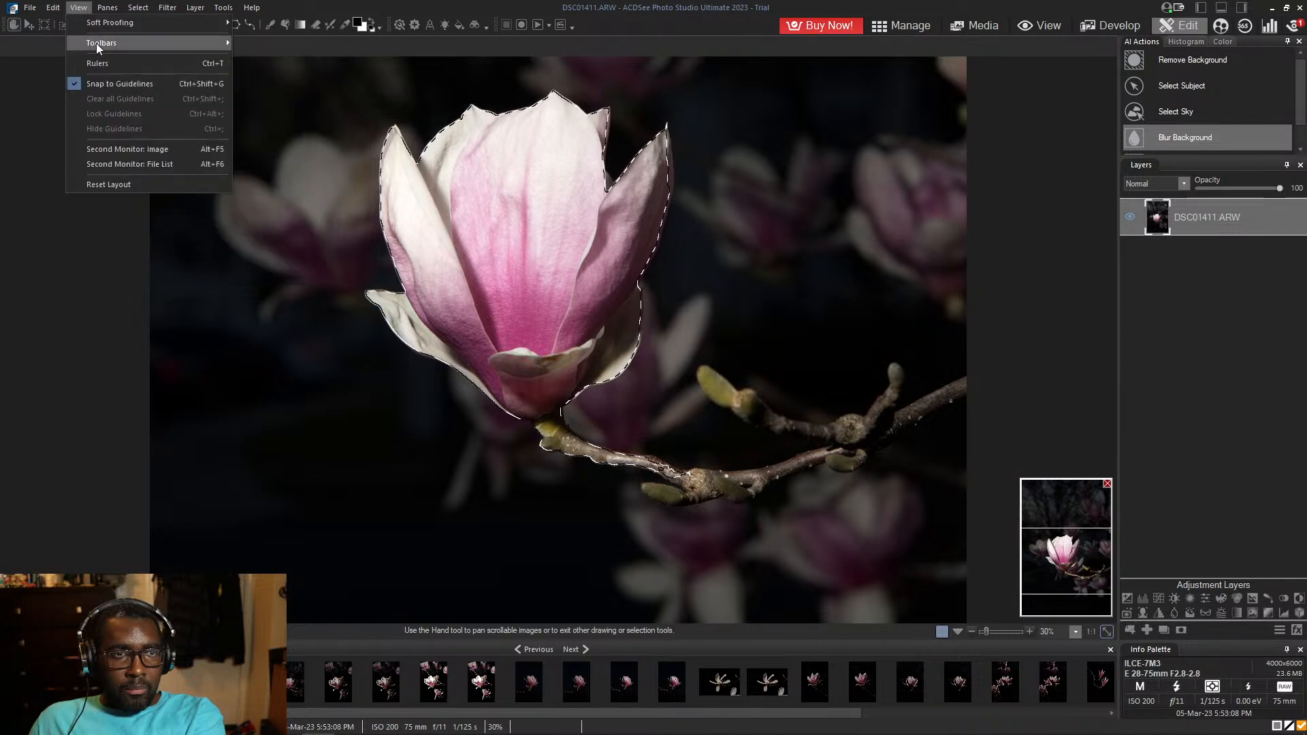
mouse_move(96, 44)
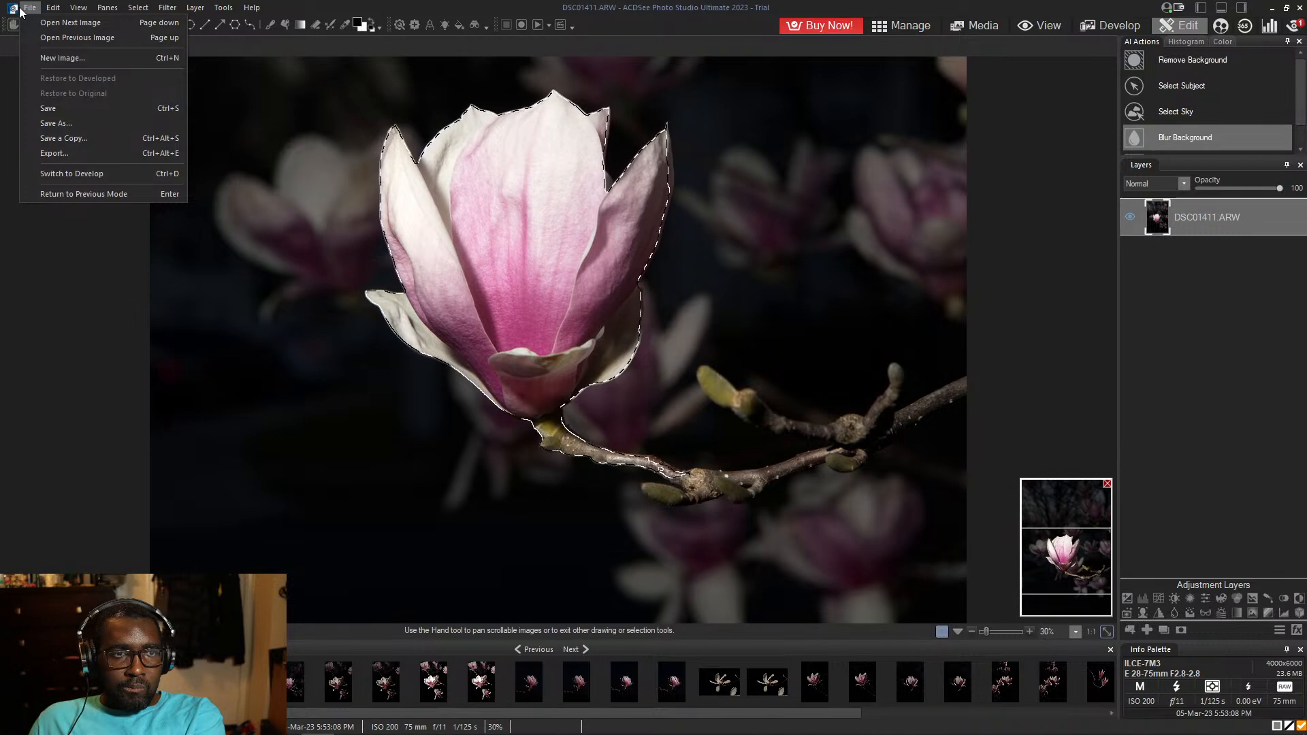
click(100, 317)
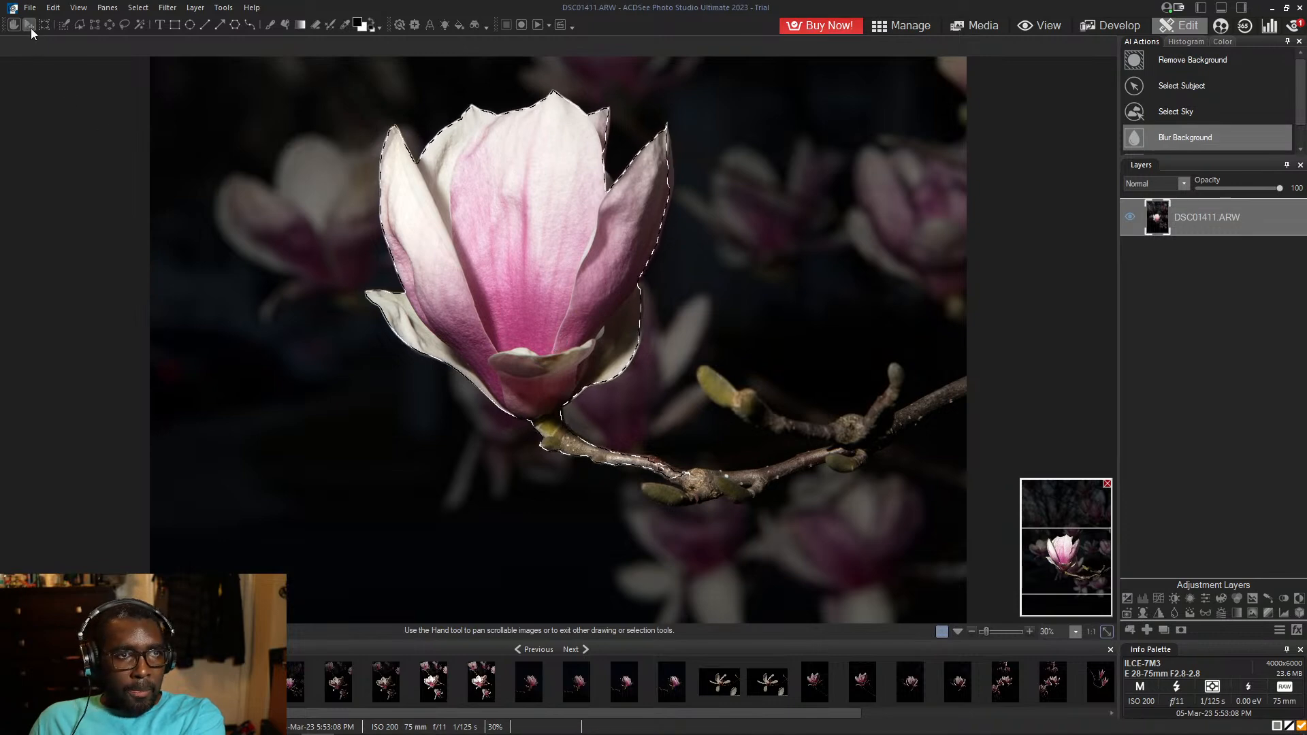
- Try the Polygon Lasso on the flower selection near the branch, and discard the selection change
click(81, 25)
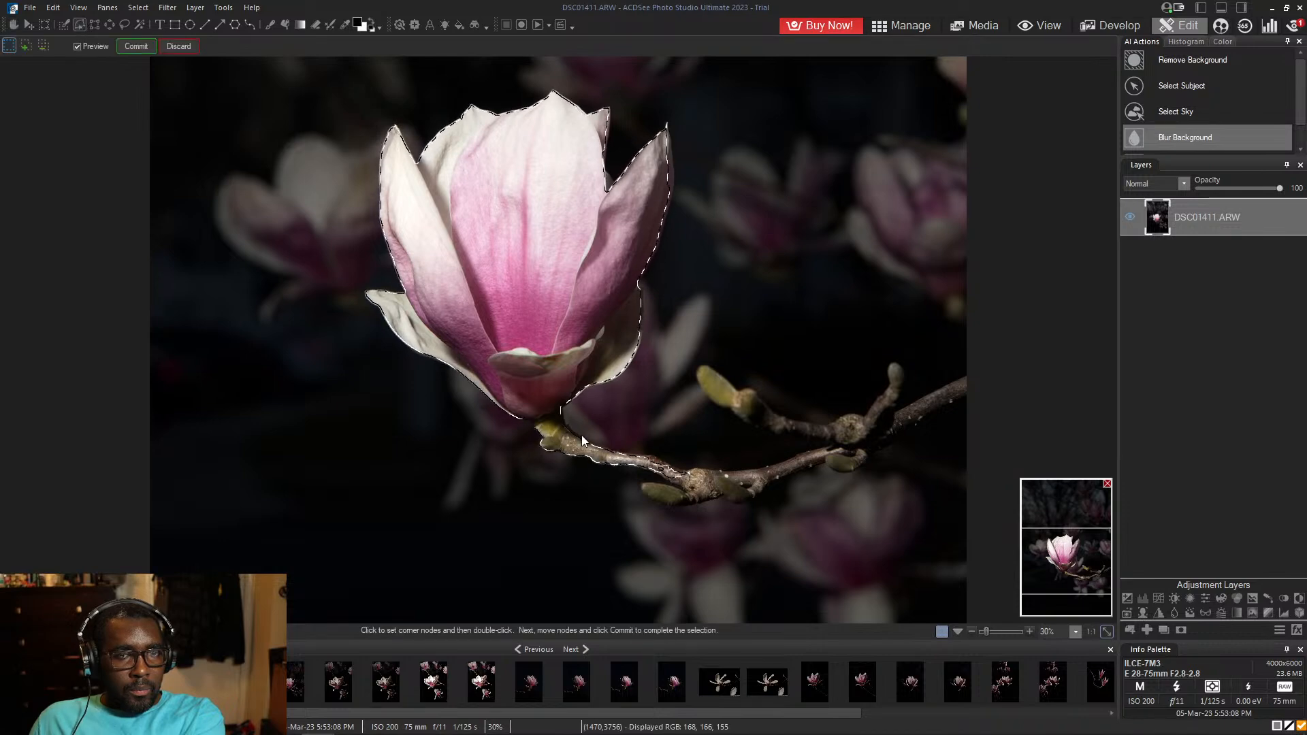
drag(689, 485, 652, 492)
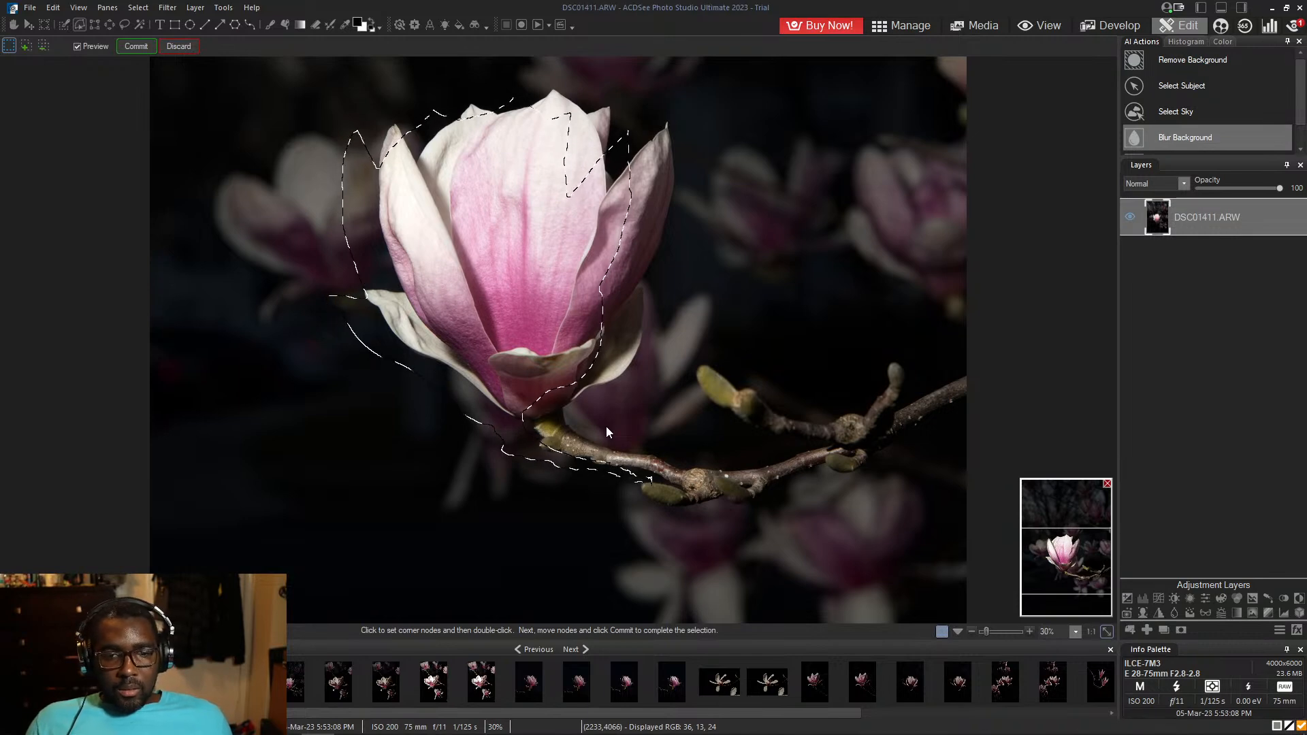
click(179, 47)
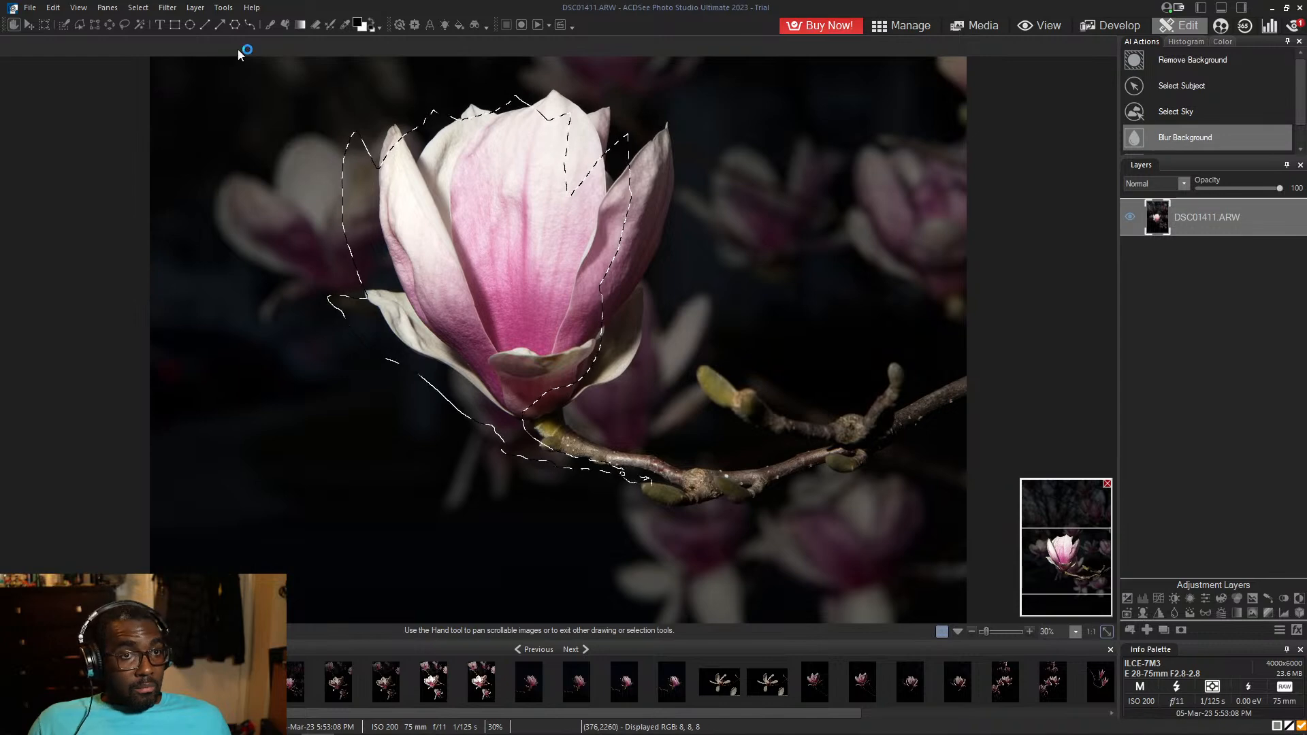
- Run the AI Select Sky action on the whole photo, agreeing to discard the current flower selection
drag(444, 207, 509, 278)
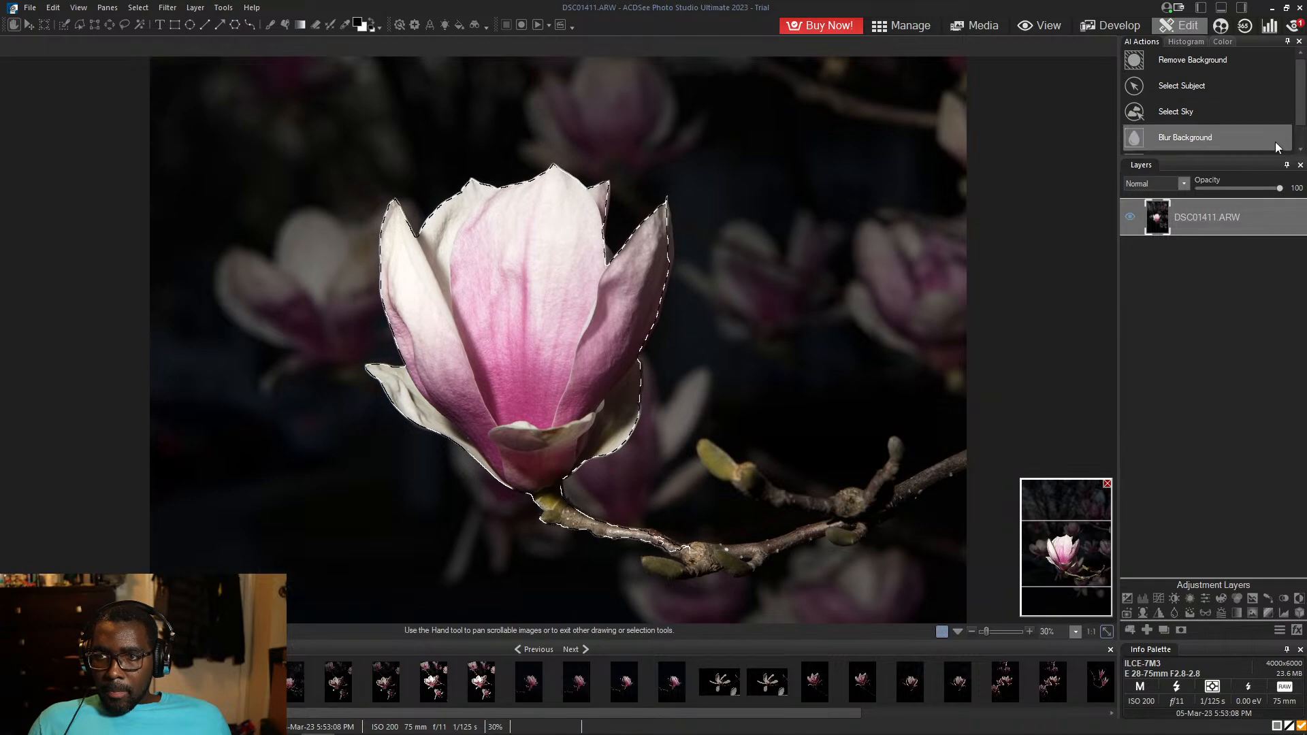
scroll(1268, 146, down, 1)
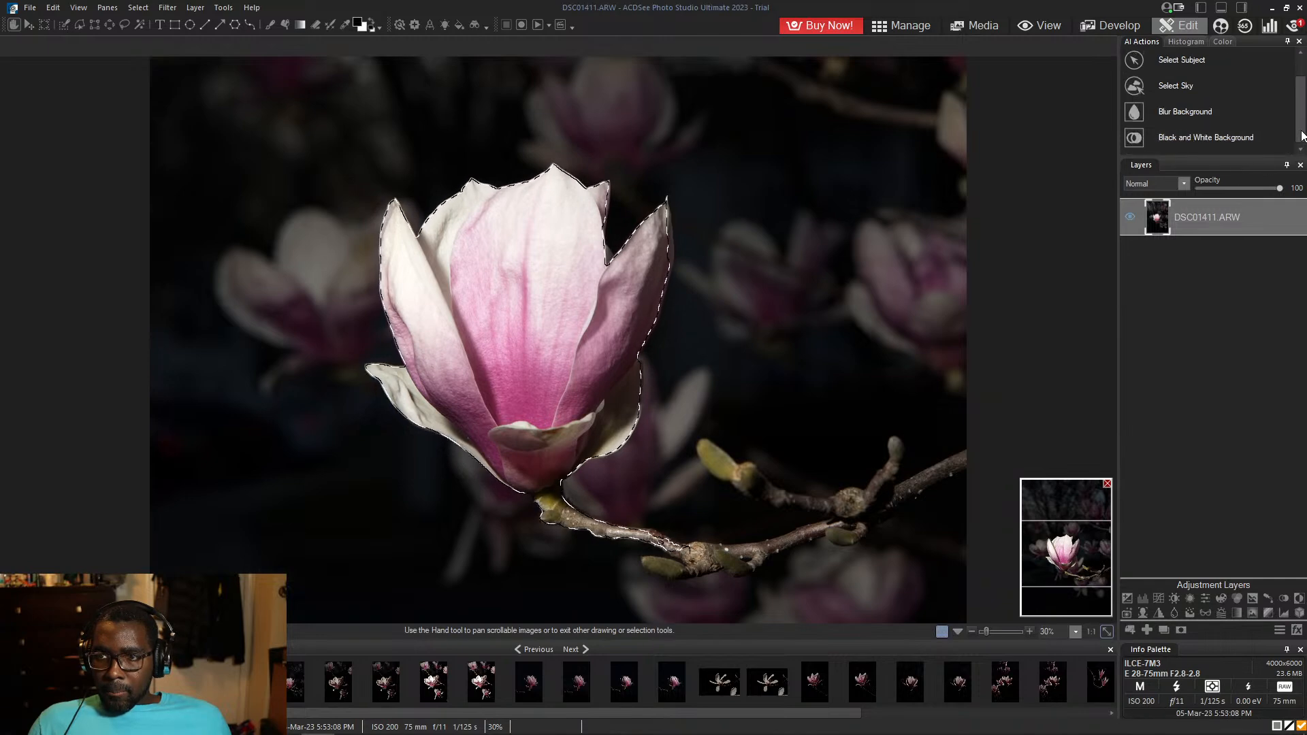
scroll(1297, 125, up, 1)
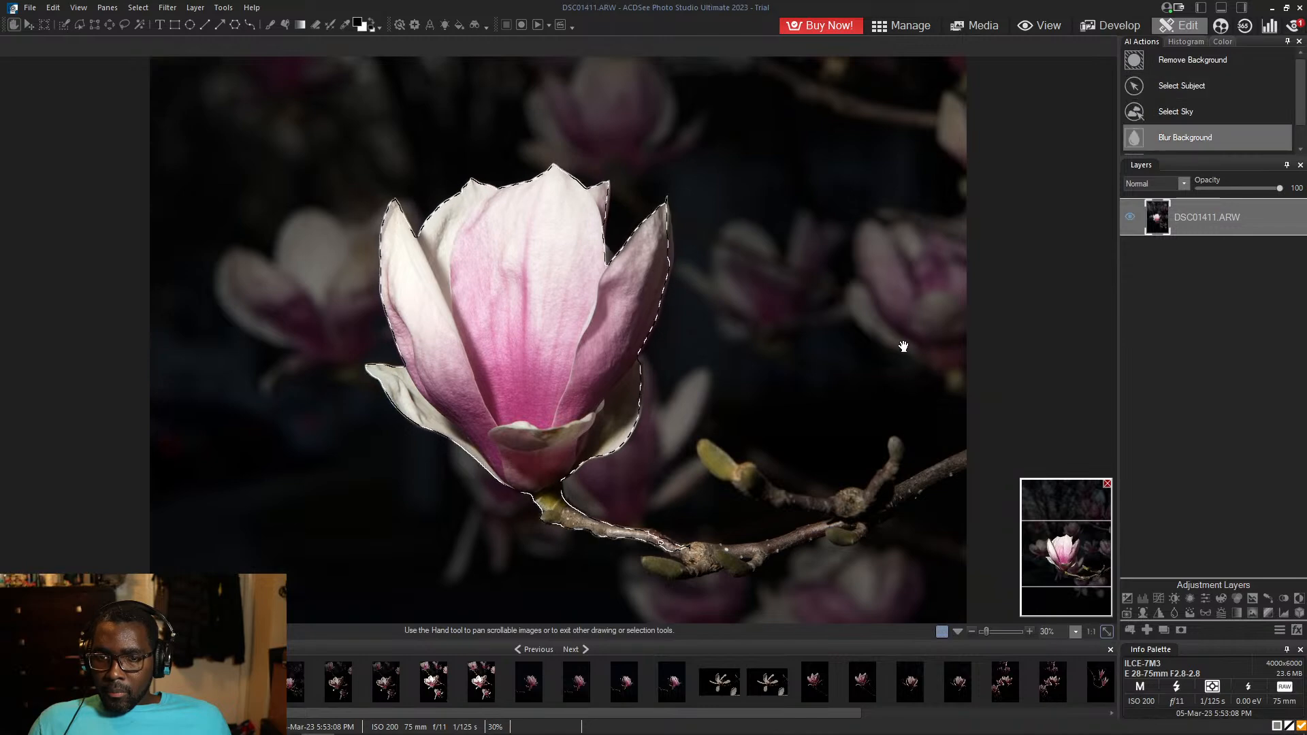
scroll(899, 347, down, 3)
scroll(896, 354, down, 2)
scroll(896, 354, up, 3)
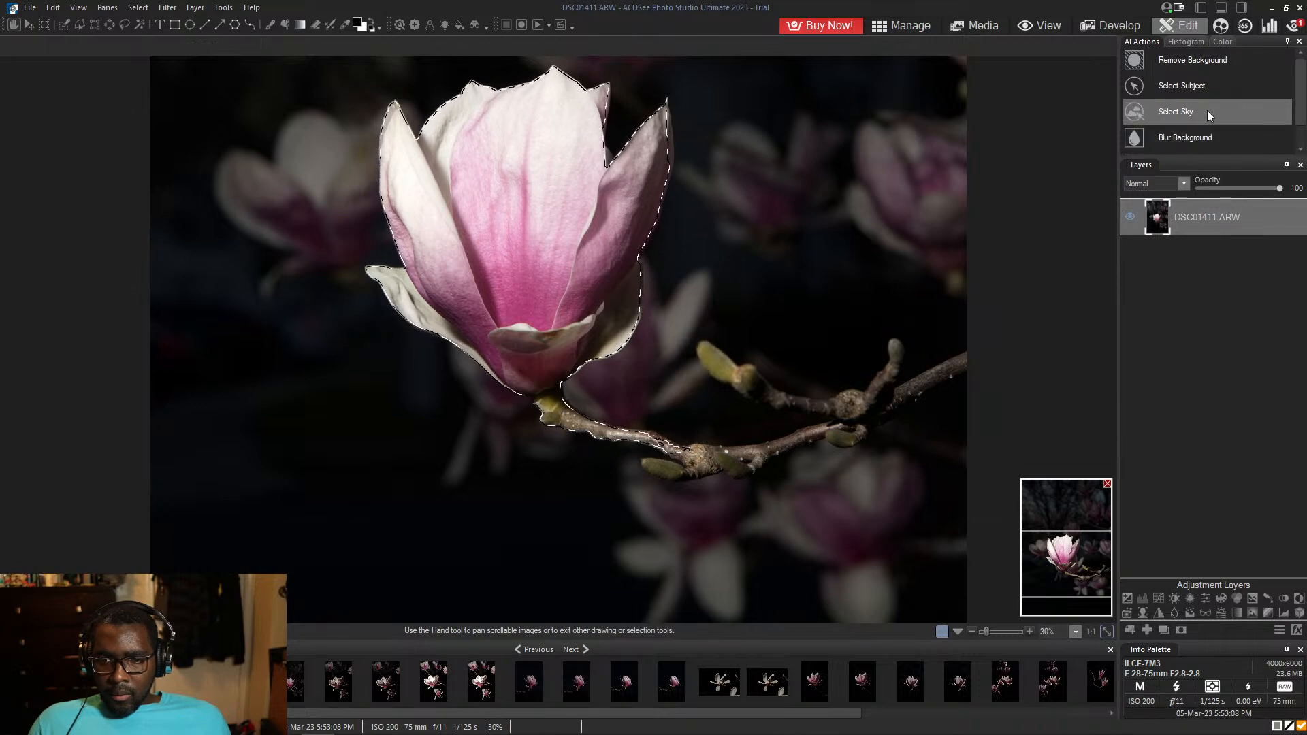
scroll(1005, 313, down, 4)
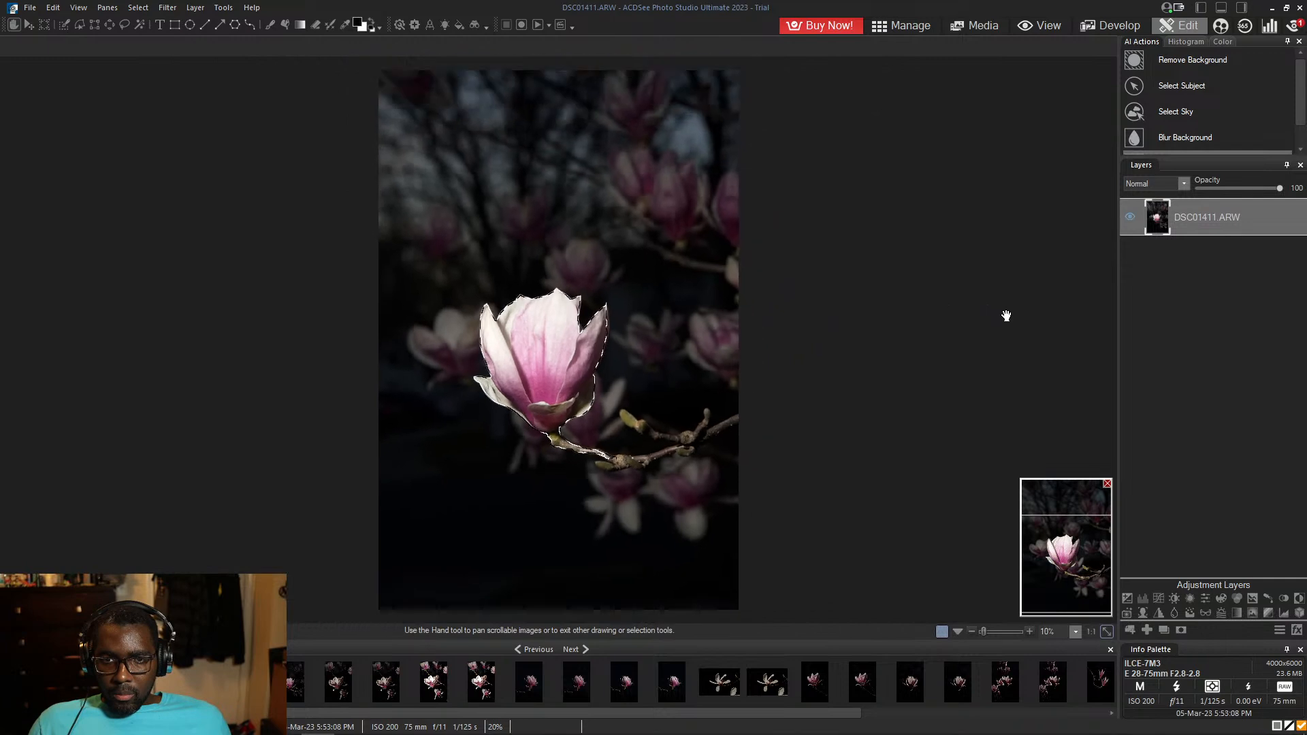
scroll(1005, 314, up, 1)
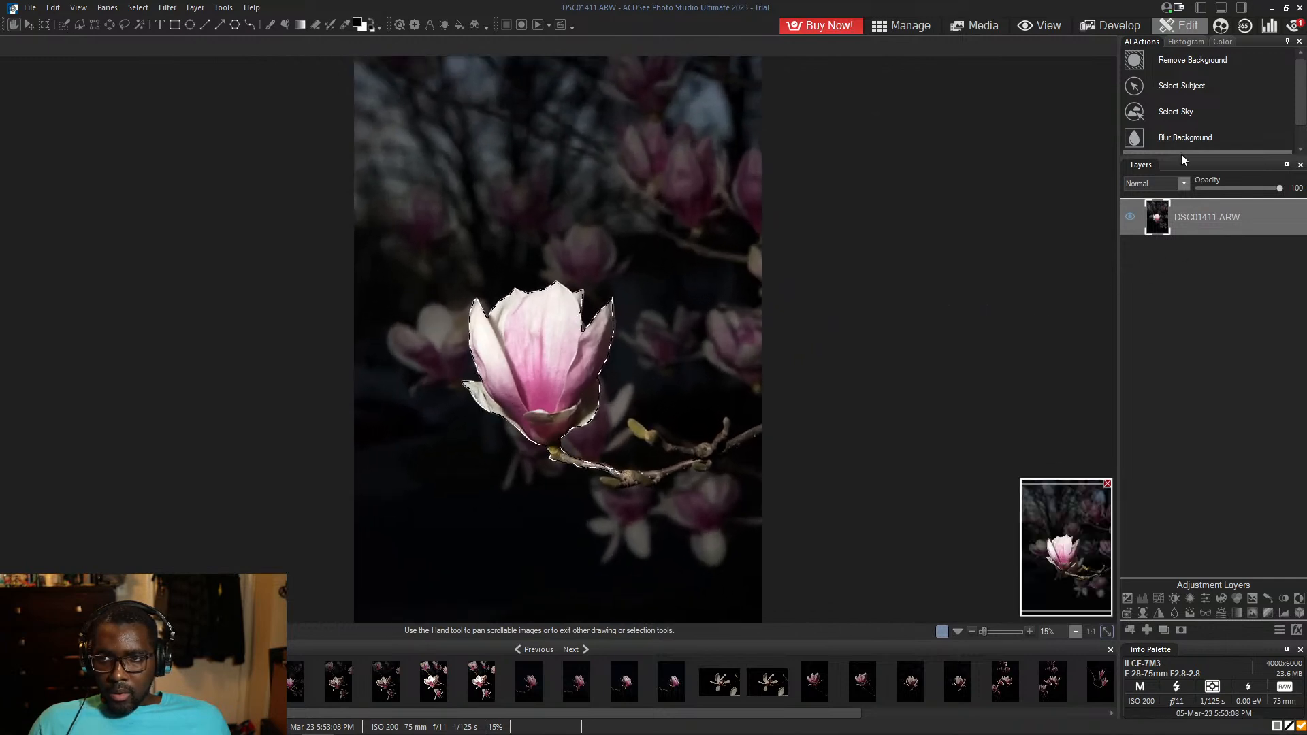
click(1194, 111)
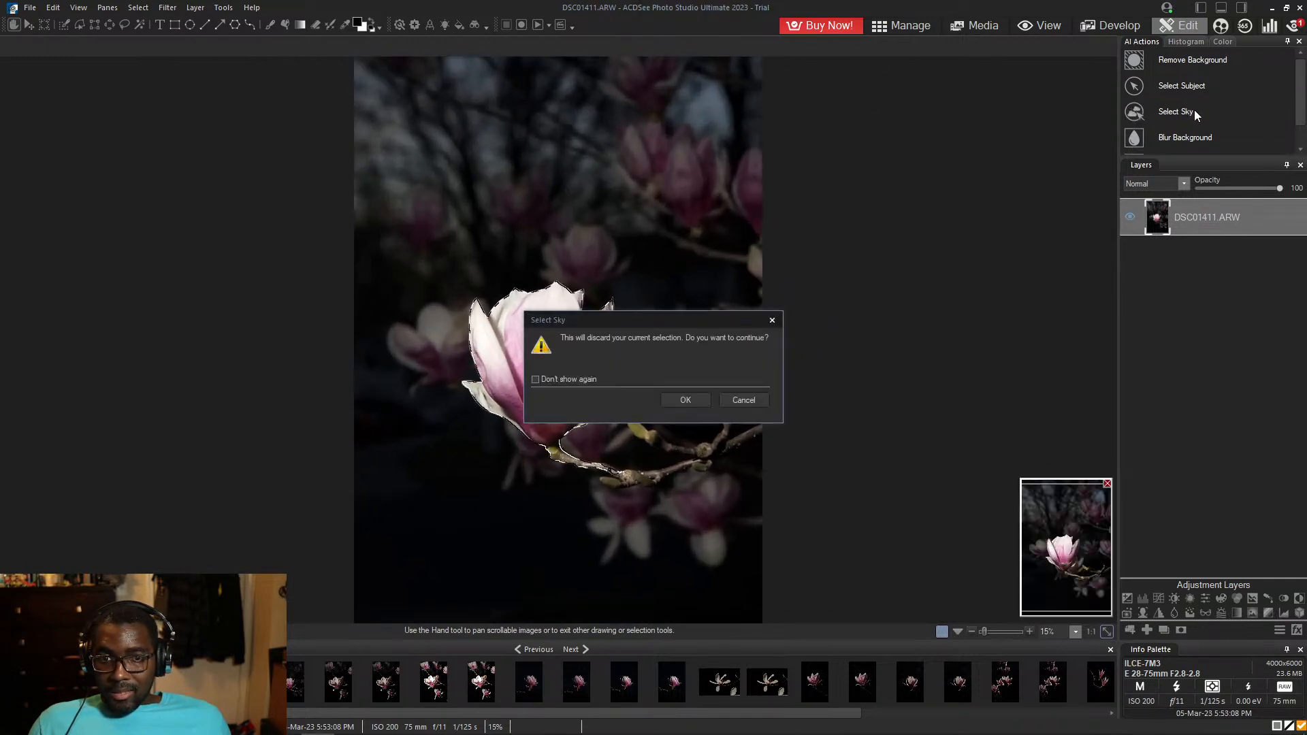
click(686, 400)
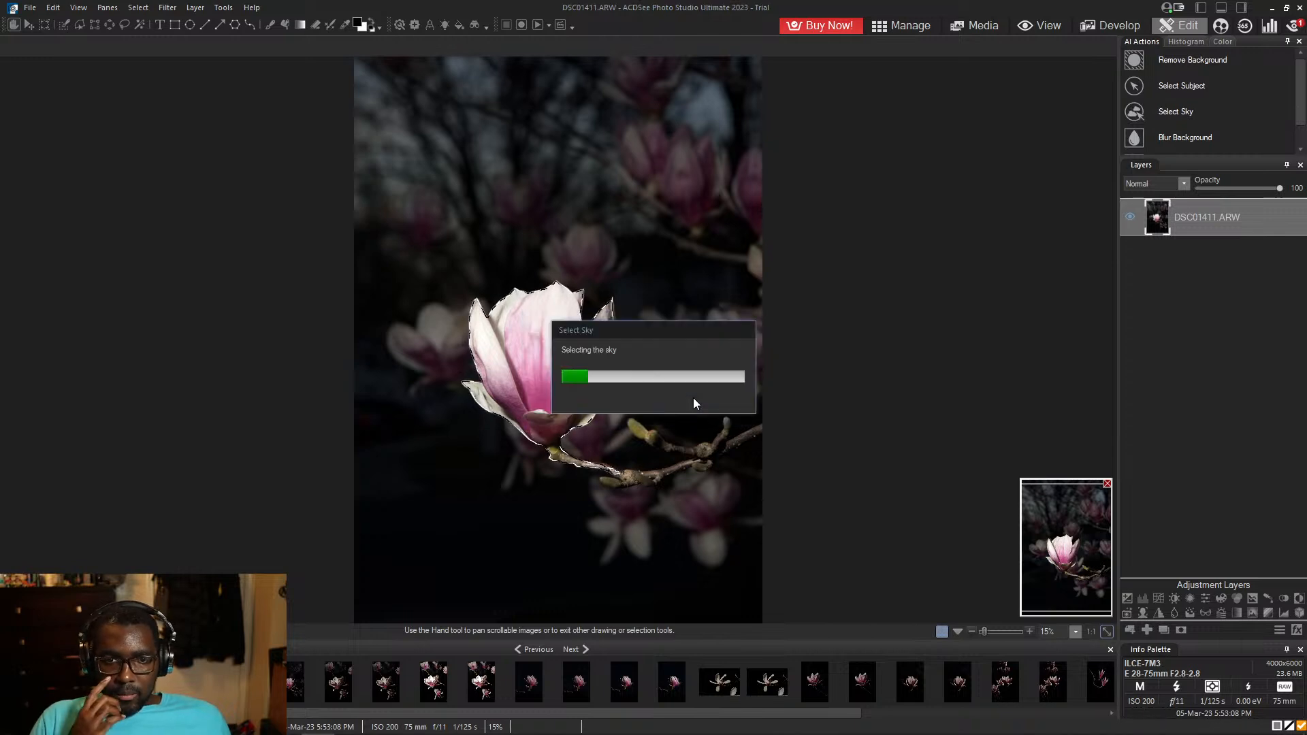
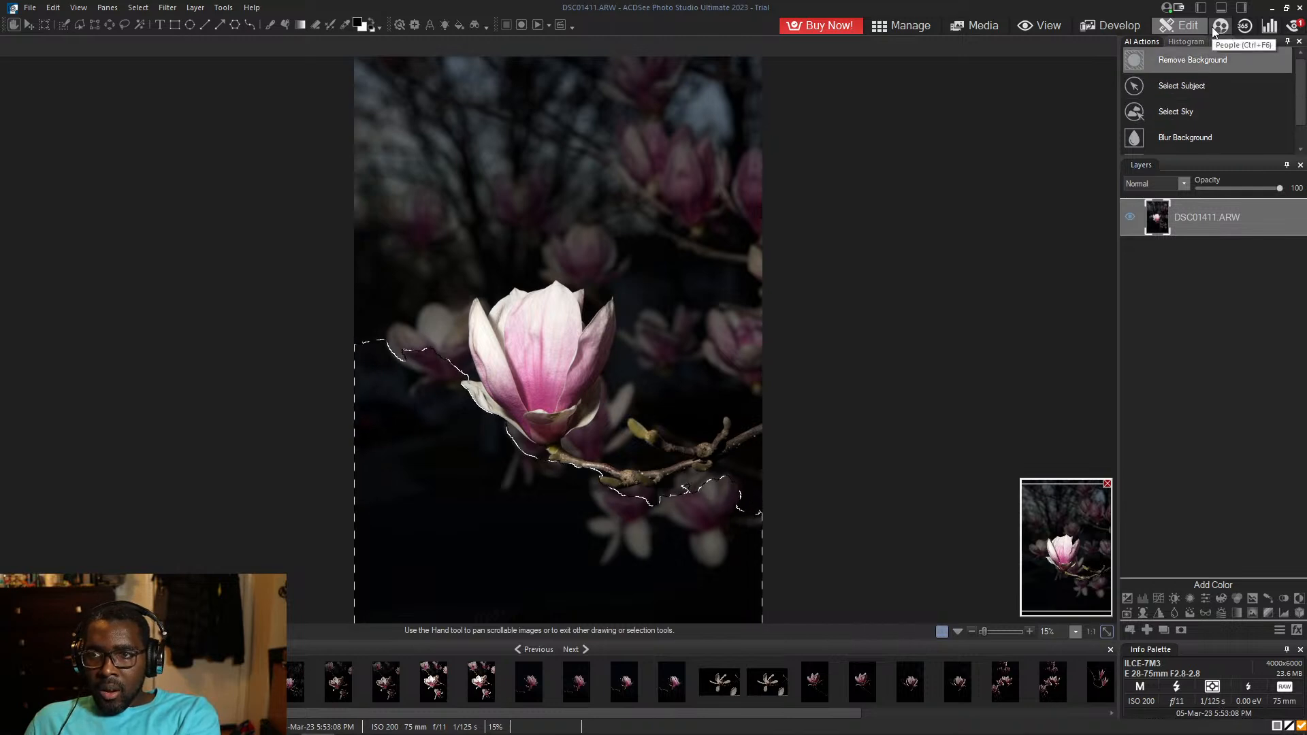
- Leave Edit mode discarding the image changes, and open the same photo in Develop mode
click(1042, 26)
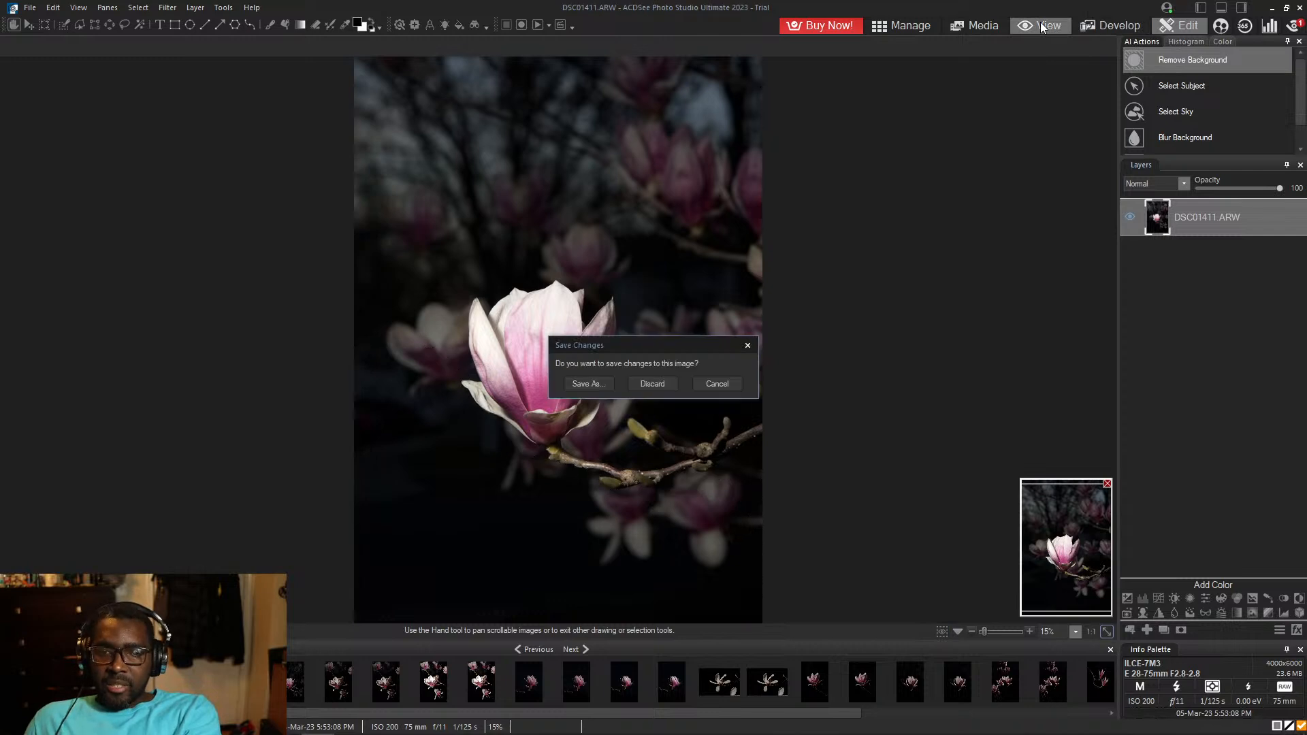
click(652, 383)
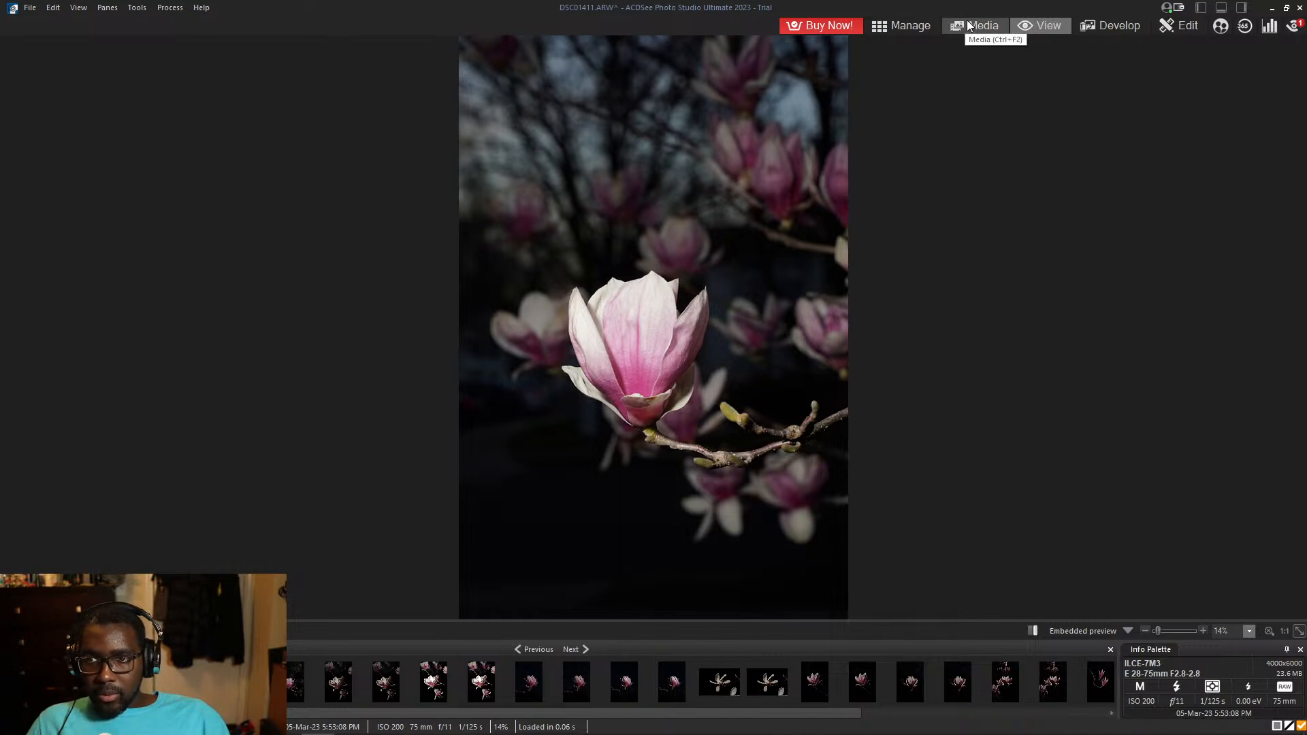
click(1118, 32)
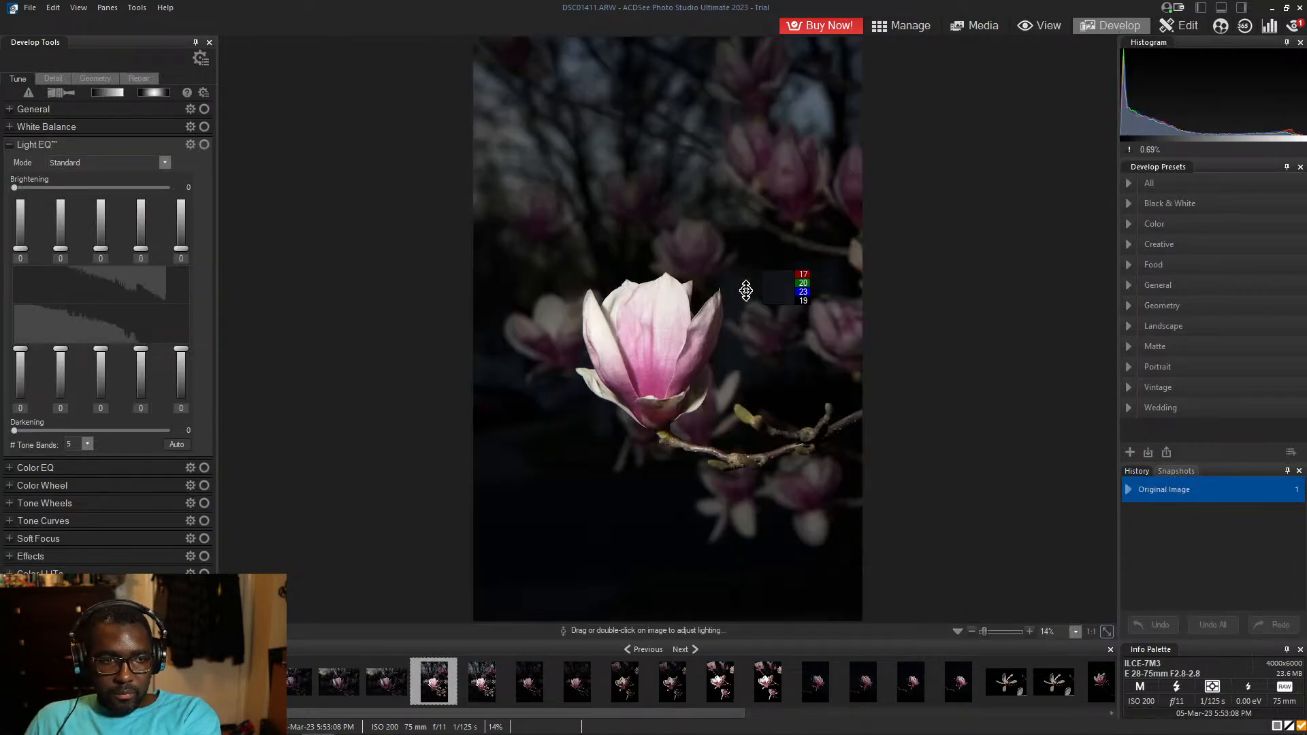
- In Tone Curves, set Blacks to 14 and shape the RGB curve with raised shadows, slightly lowered midtones and a highlight node
click(83, 521)
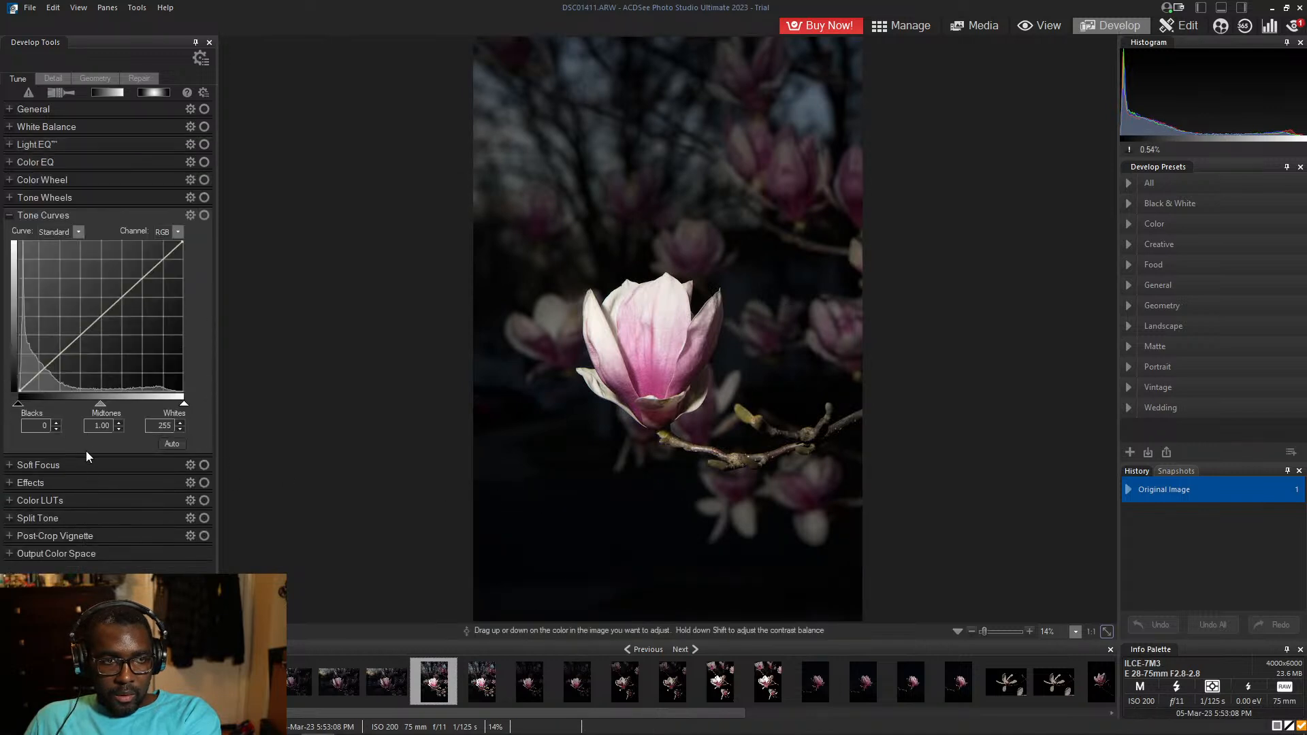
click(18, 405)
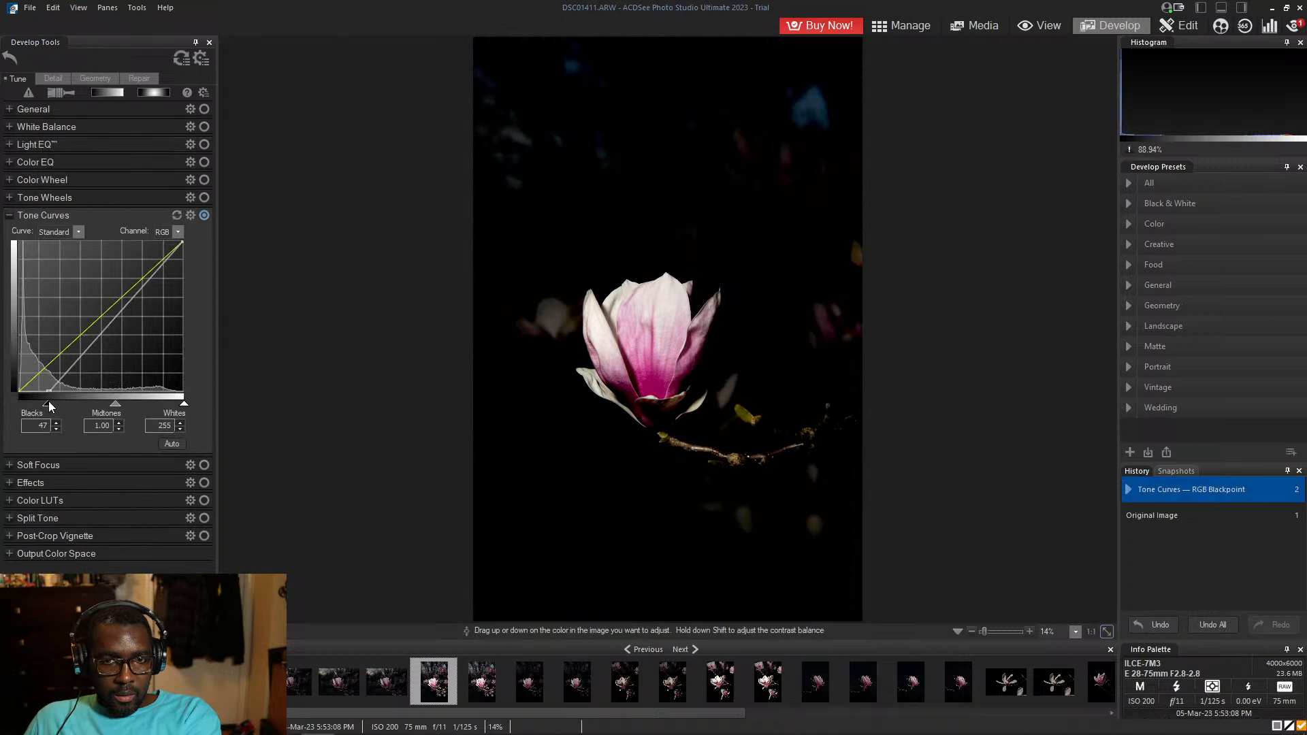
drag(18, 406, 26, 405)
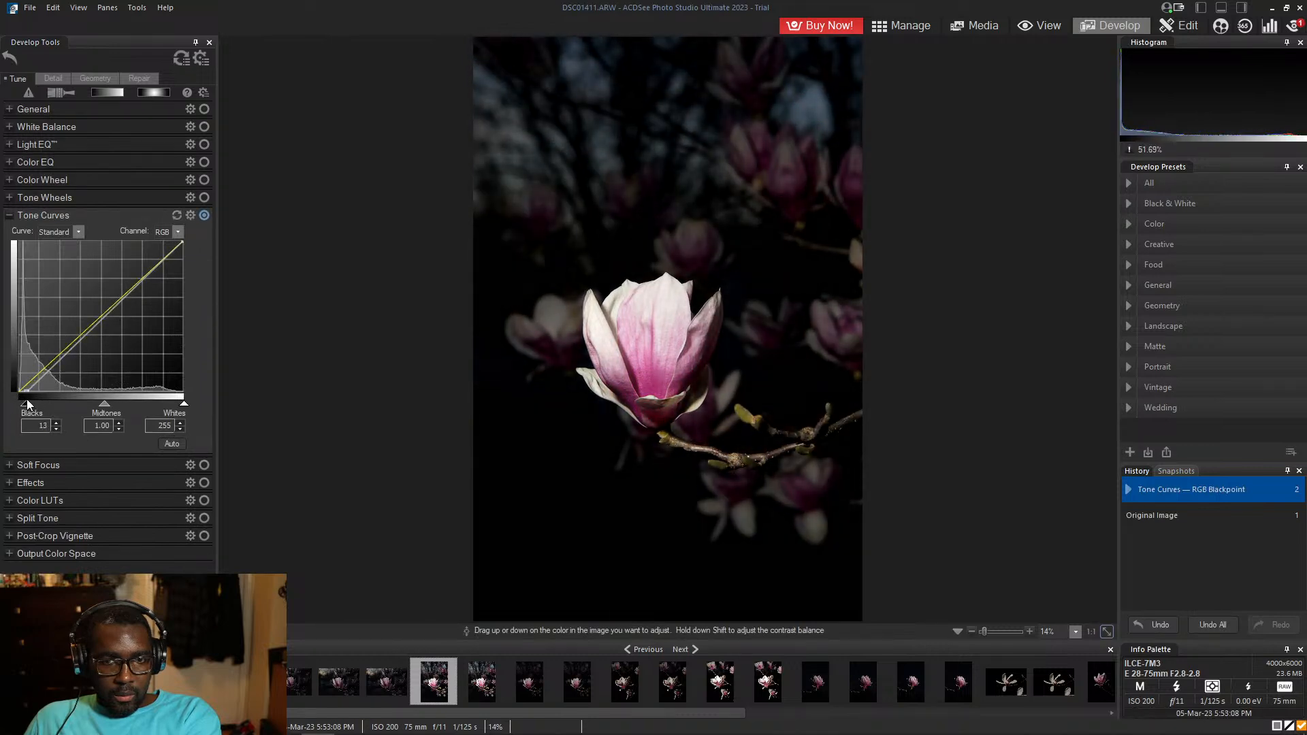
drag(90, 331, 112, 310)
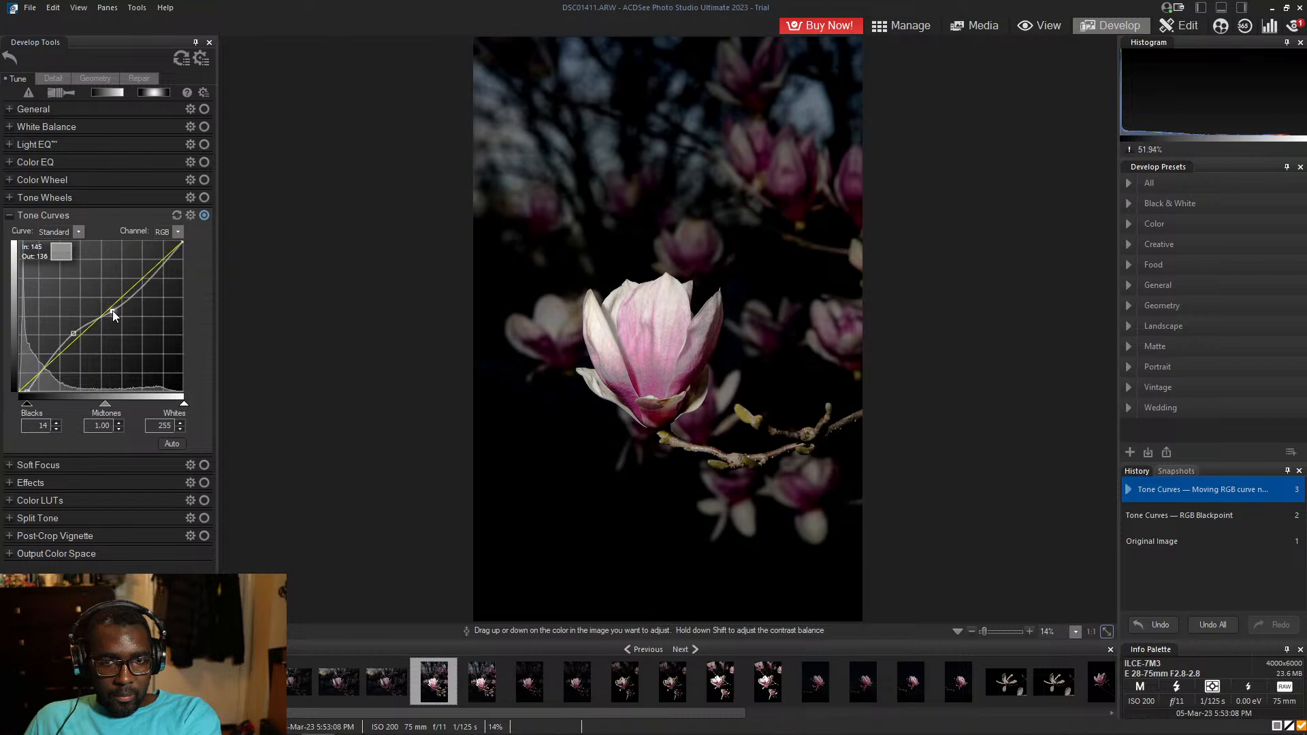
mouse_move(154, 268)
mouse_down()
mouse_move(166, 286)
mouse_move(155, 267)
mouse_up()
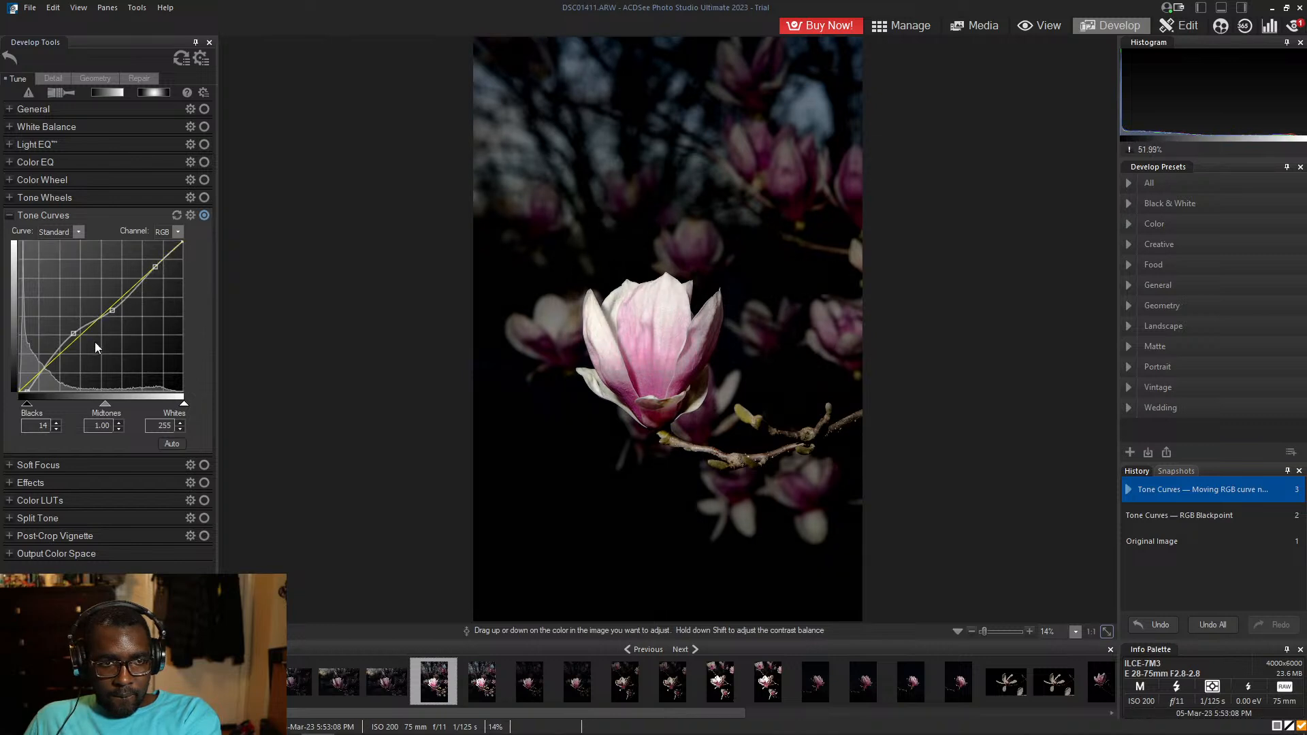
- Fine-tune the RGB tone curve with Blacks 15, Midtones 0.81 and Whites 255, and lower the highlight node slightly
drag(27, 408, 28, 406)
drag(106, 404, 188, 405)
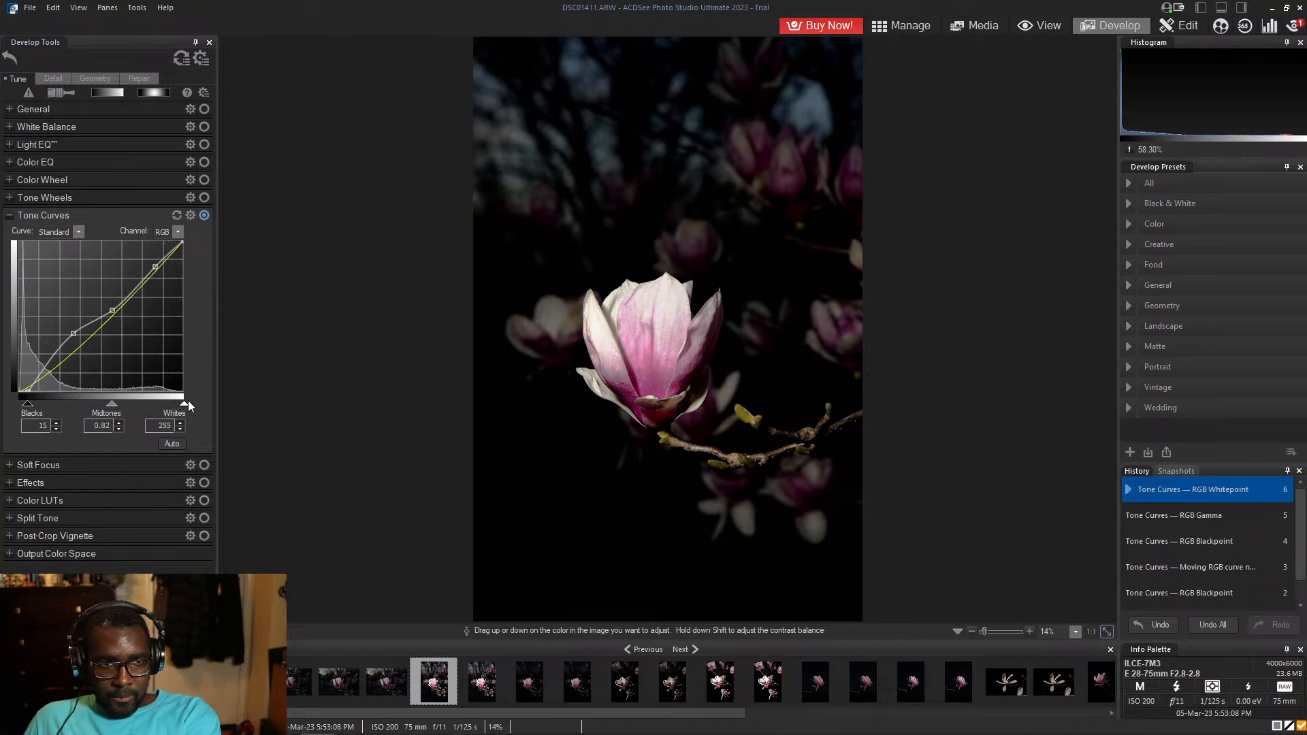
drag(182, 244, 214, 236)
mouse_move(155, 266)
mouse_down()
mouse_move(137, 264)
mouse_move(157, 269)
mouse_up()
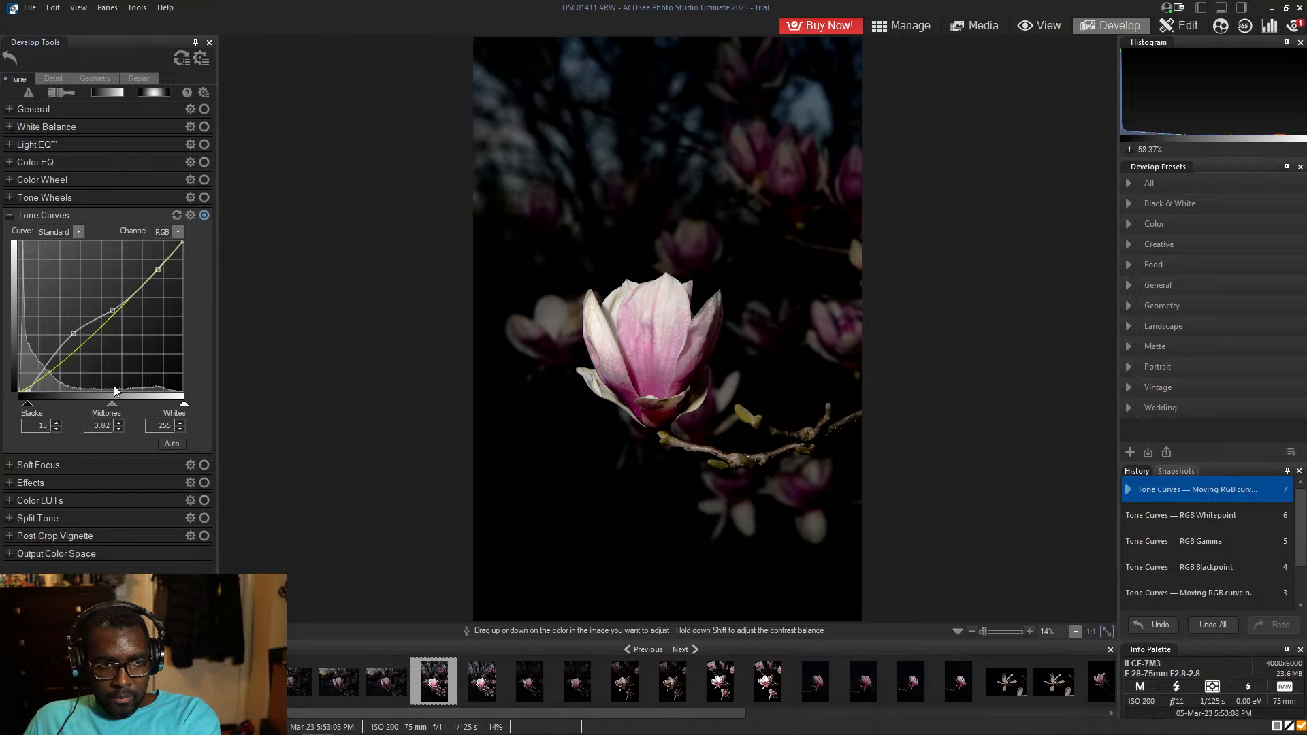
mouse_move(113, 406)
mouse_down()
mouse_move(132, 402)
mouse_move(113, 403)
mouse_up()
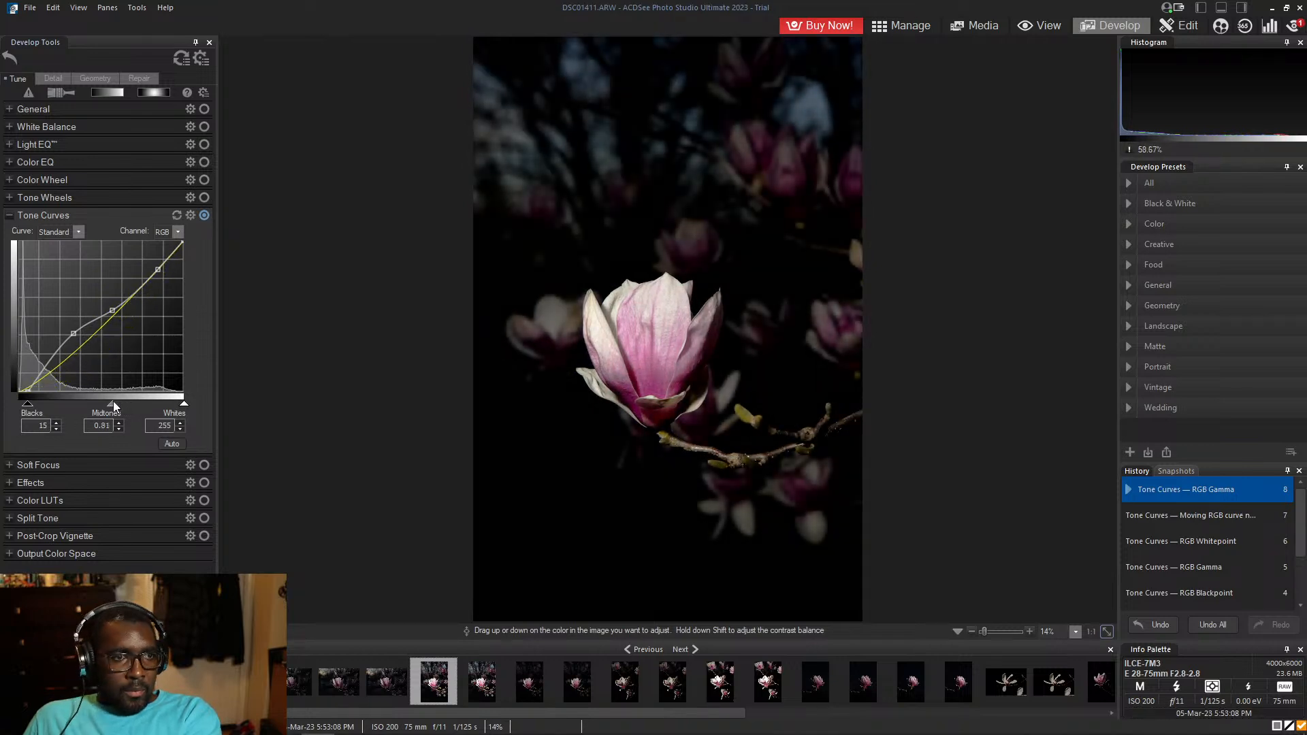
- Discard the tone curve changes and browse the following magnolia shots to open DSC01414.ARW
click(73, 215)
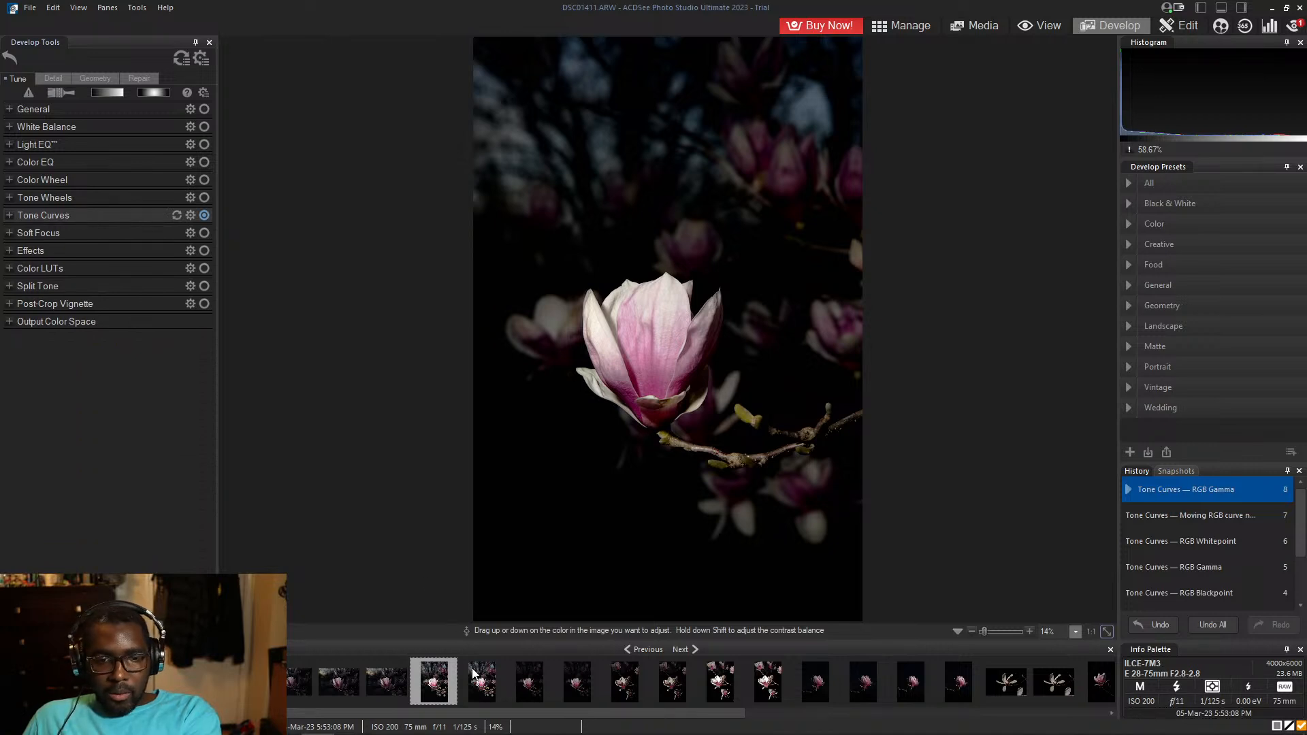
click(487, 693)
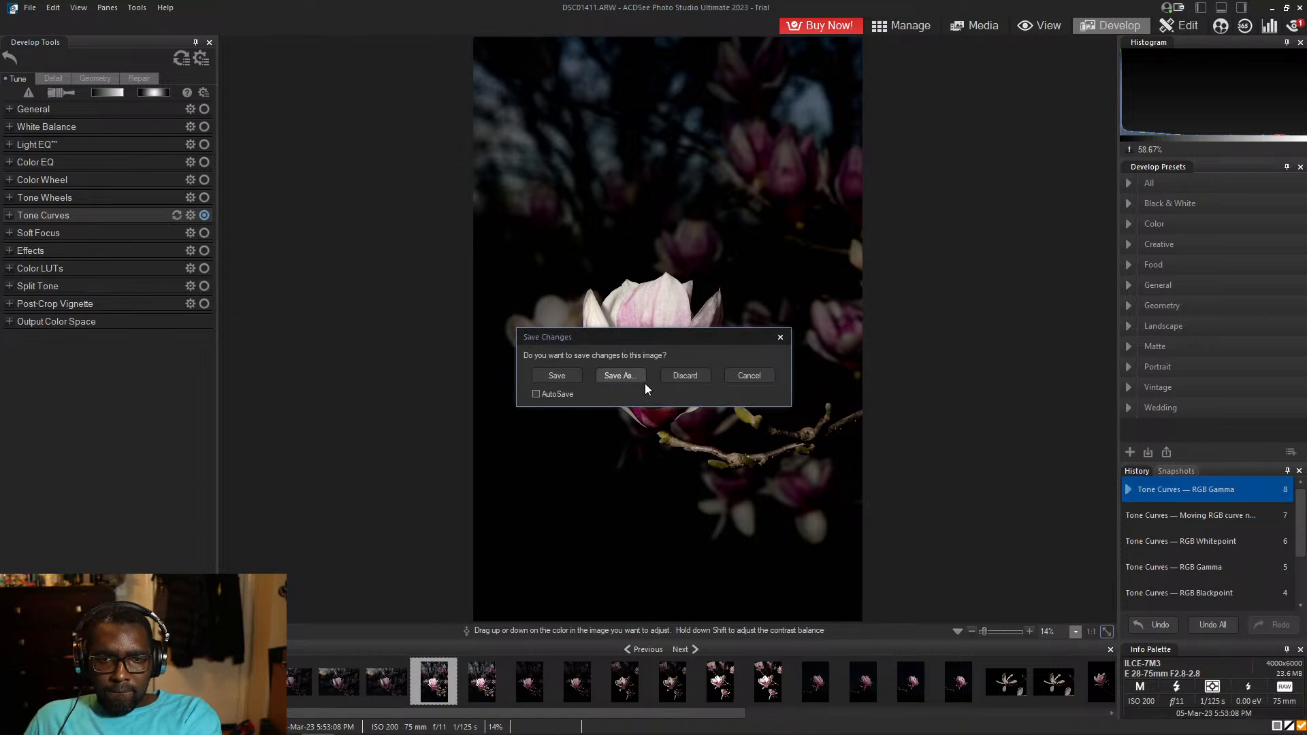
click(698, 378)
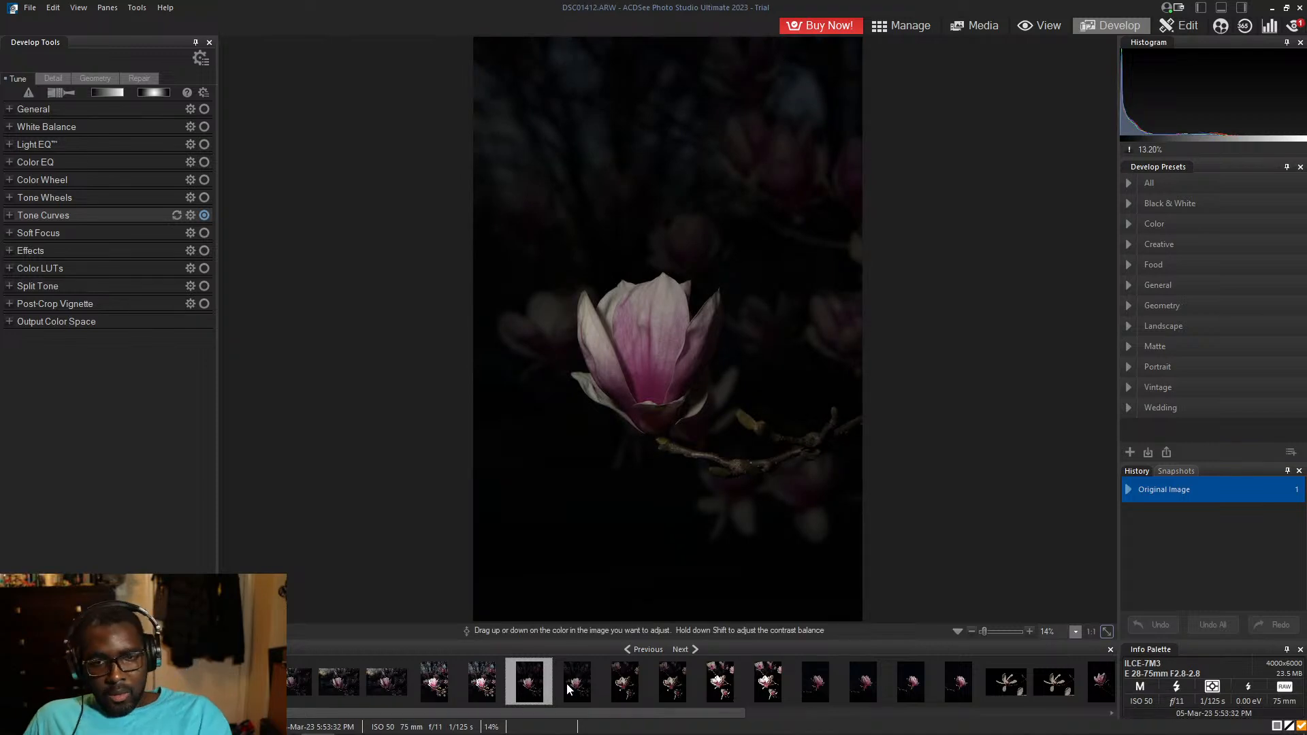
click(567, 685)
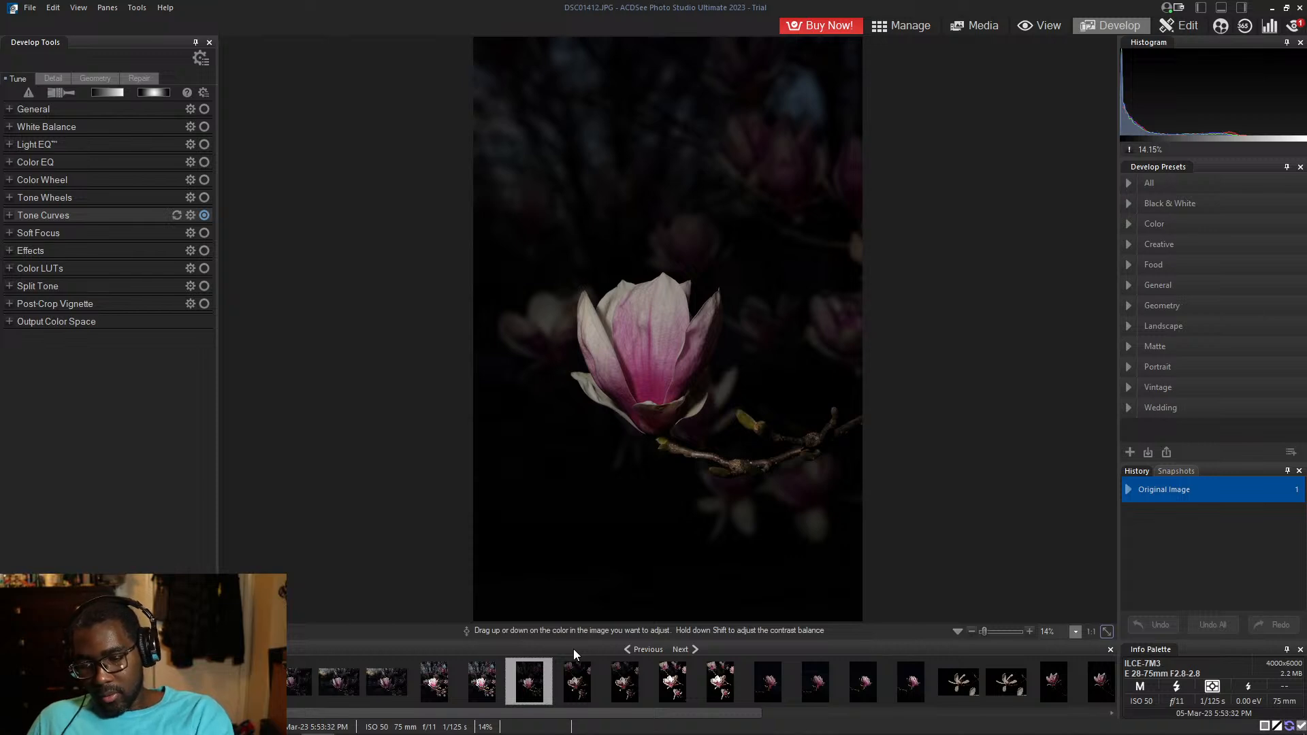
click(573, 686)
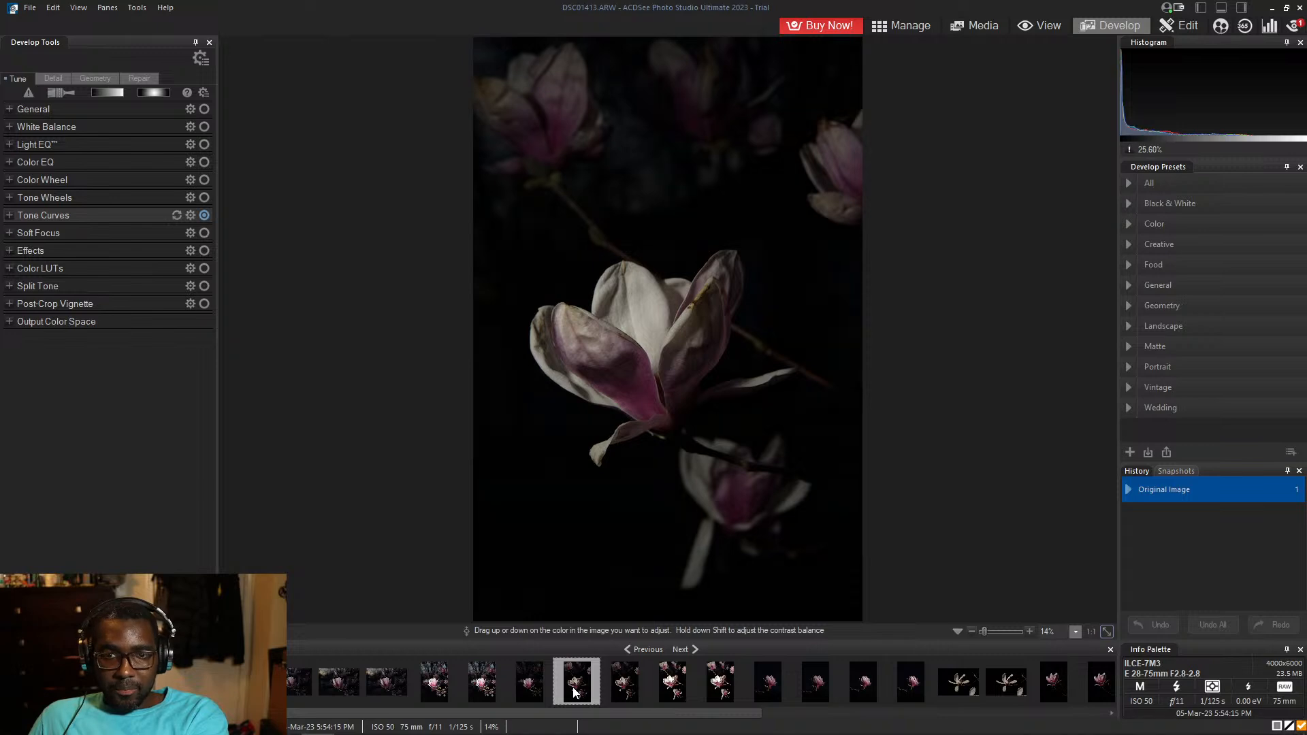
click(668, 688)
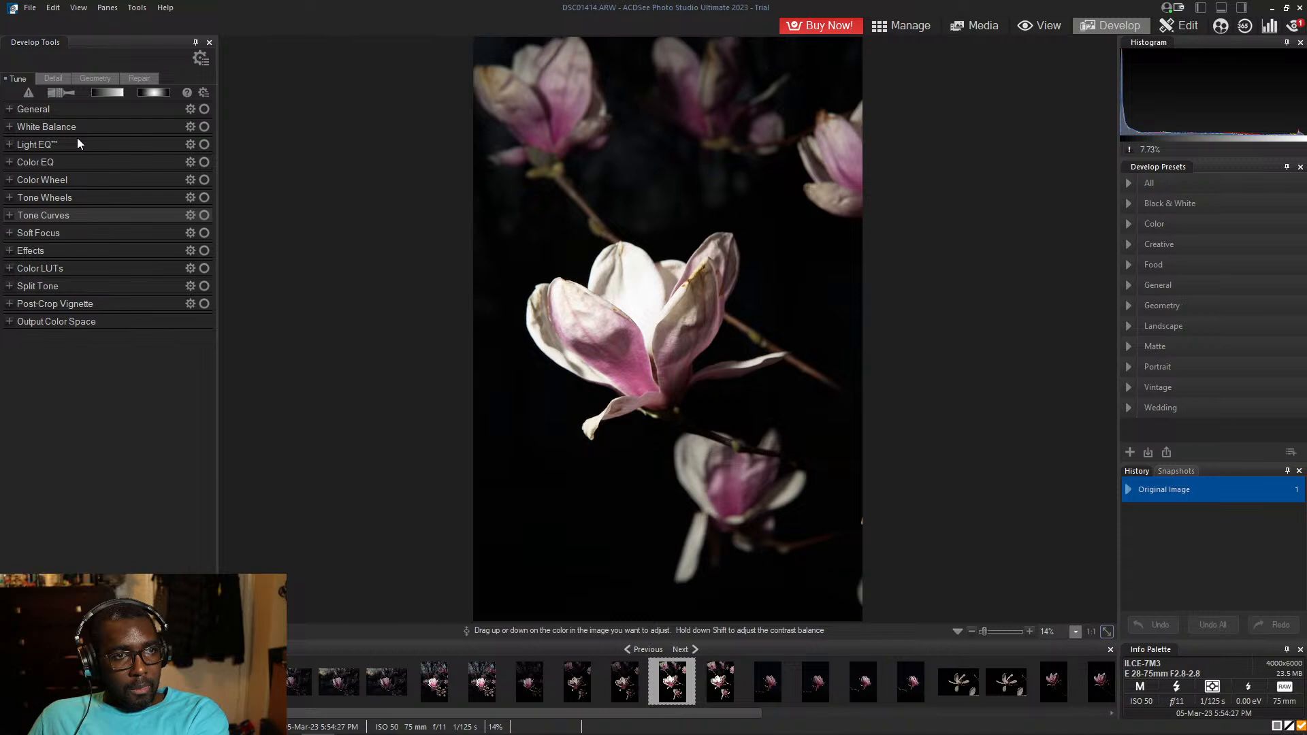
- In Light EQ, set the brightest tone band's darkening to -100, keeping the third and fourth darkening bands at 0
click(10, 144)
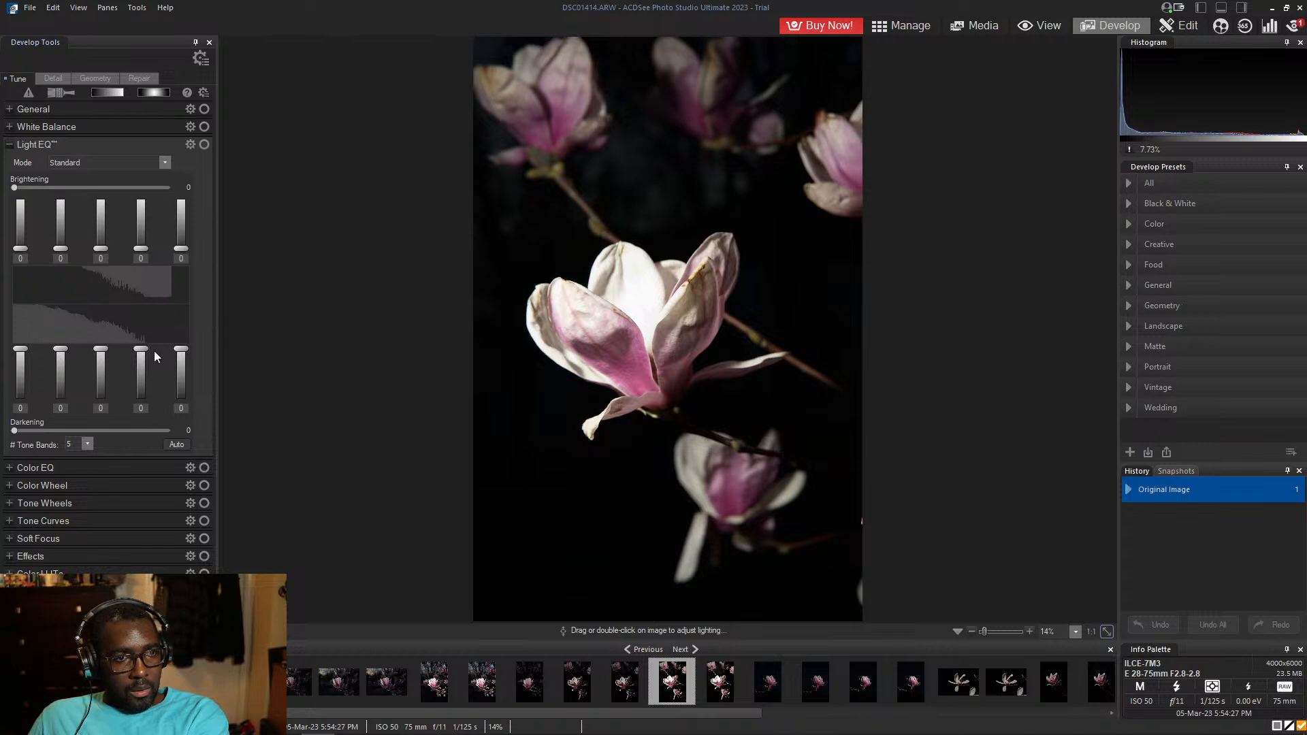
drag(141, 350, 181, 427)
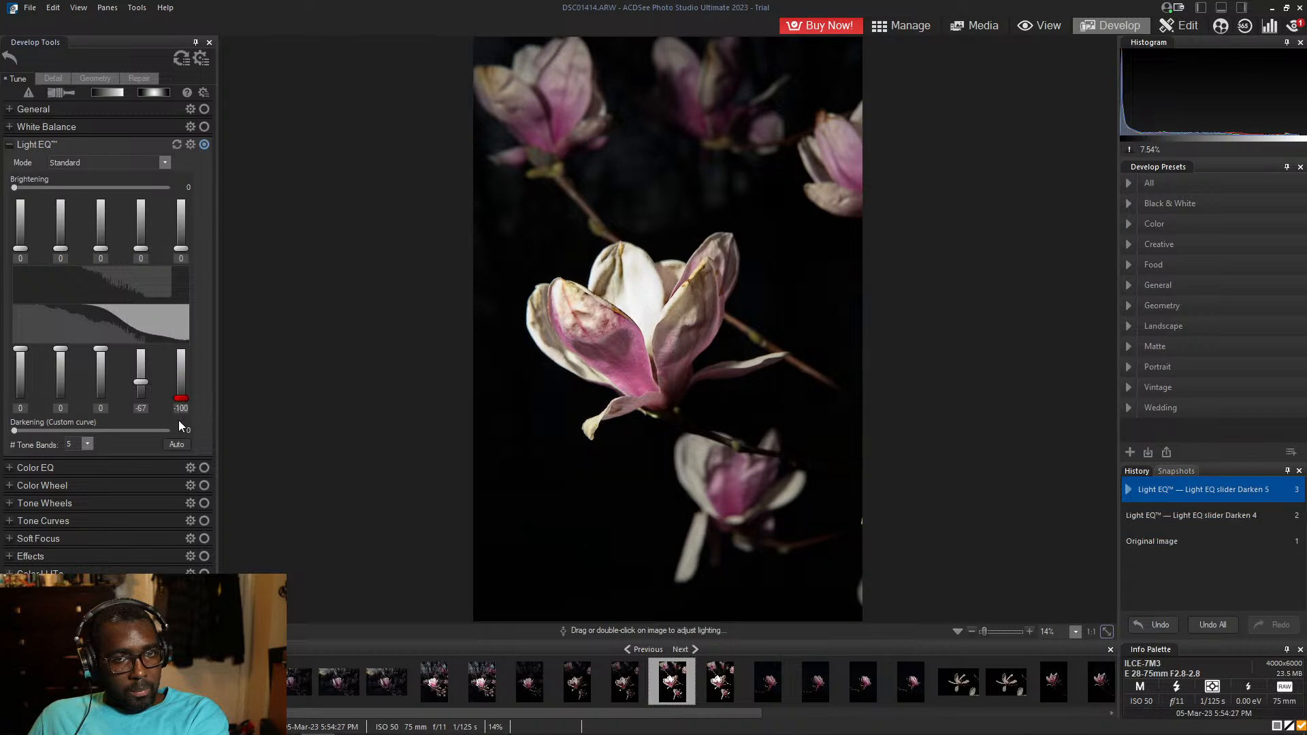
drag(142, 383, 104, 349)
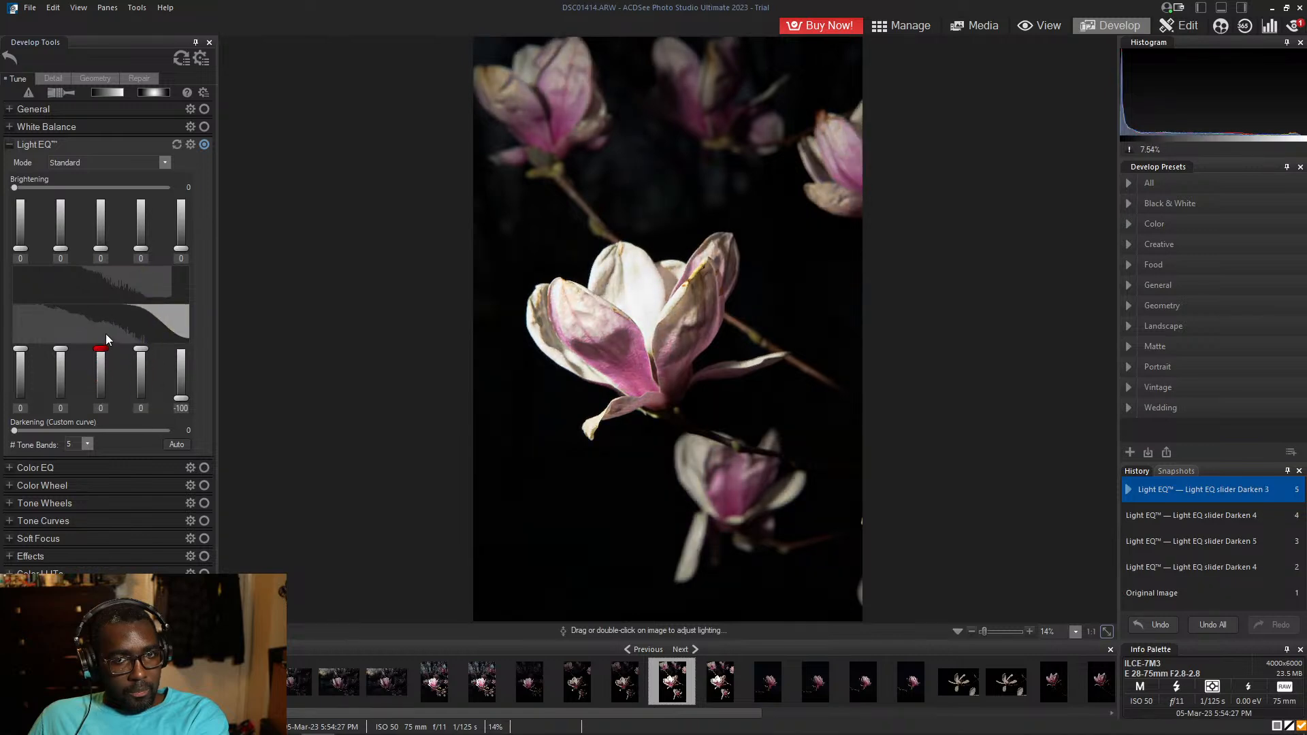
- Try the other Light EQ brightening and darkening bands, returning each of them to 0
mouse_move(142, 248)
mouse_down()
mouse_move(142, 225)
mouse_move(144, 259)
mouse_up()
mouse_move(61, 248)
mouse_down()
mouse_move(64, 215)
mouse_move(64, 263)
mouse_up()
drag(21, 350, 61, 378)
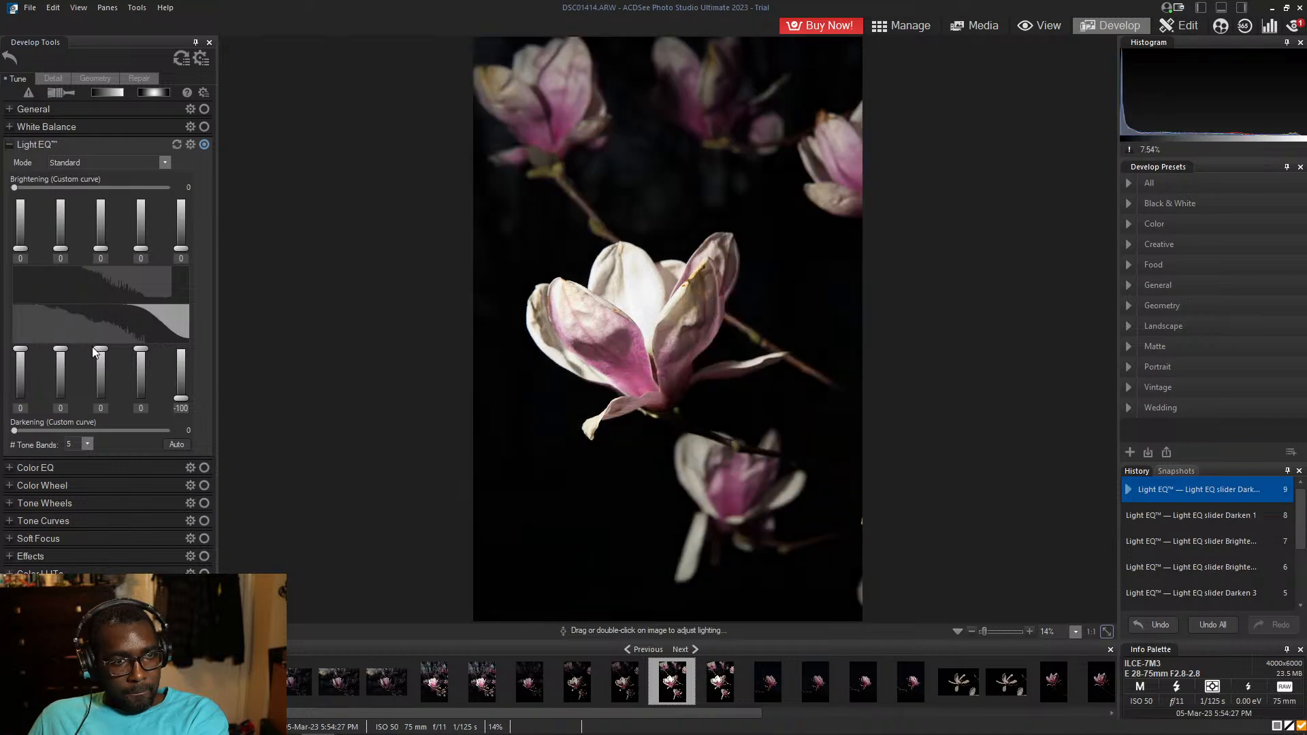
drag(101, 349, 137, 324)
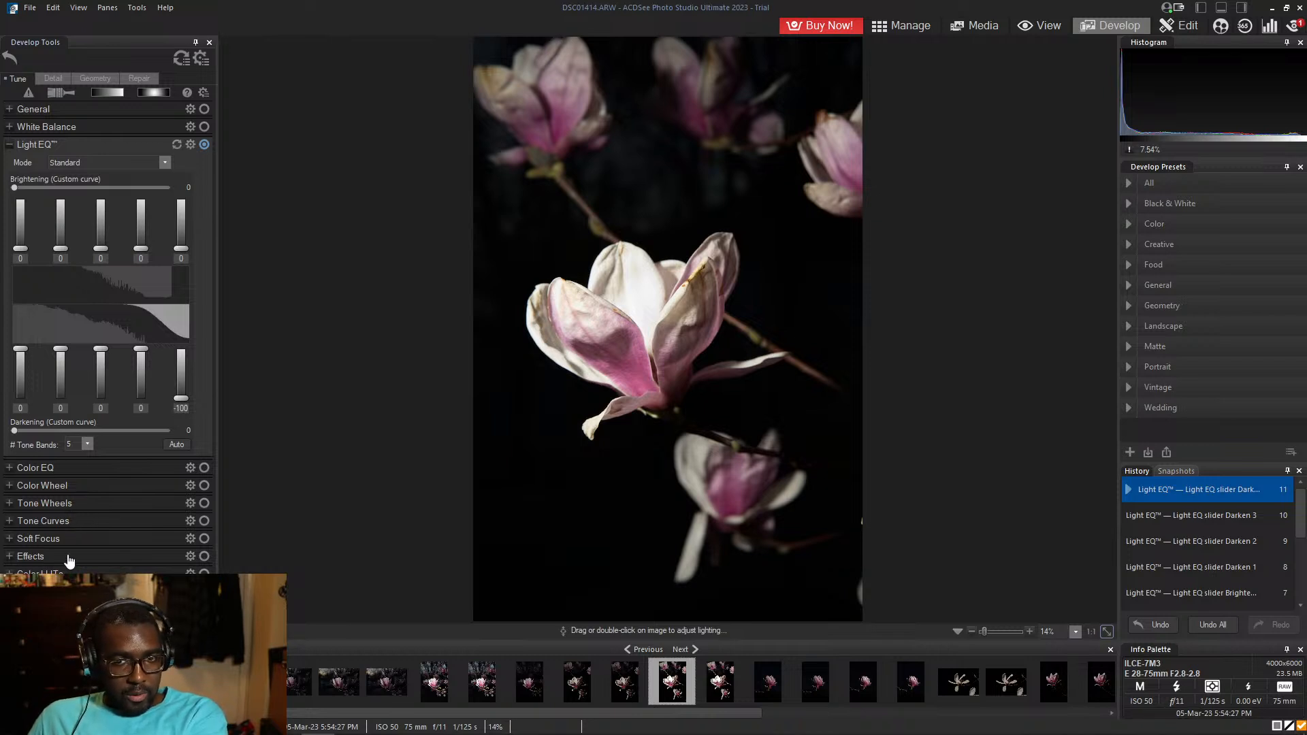
- In Tone Curves, set the RGB channel to Blacks 0 and Midtones 0.74, leaving Whites at 255
click(76, 521)
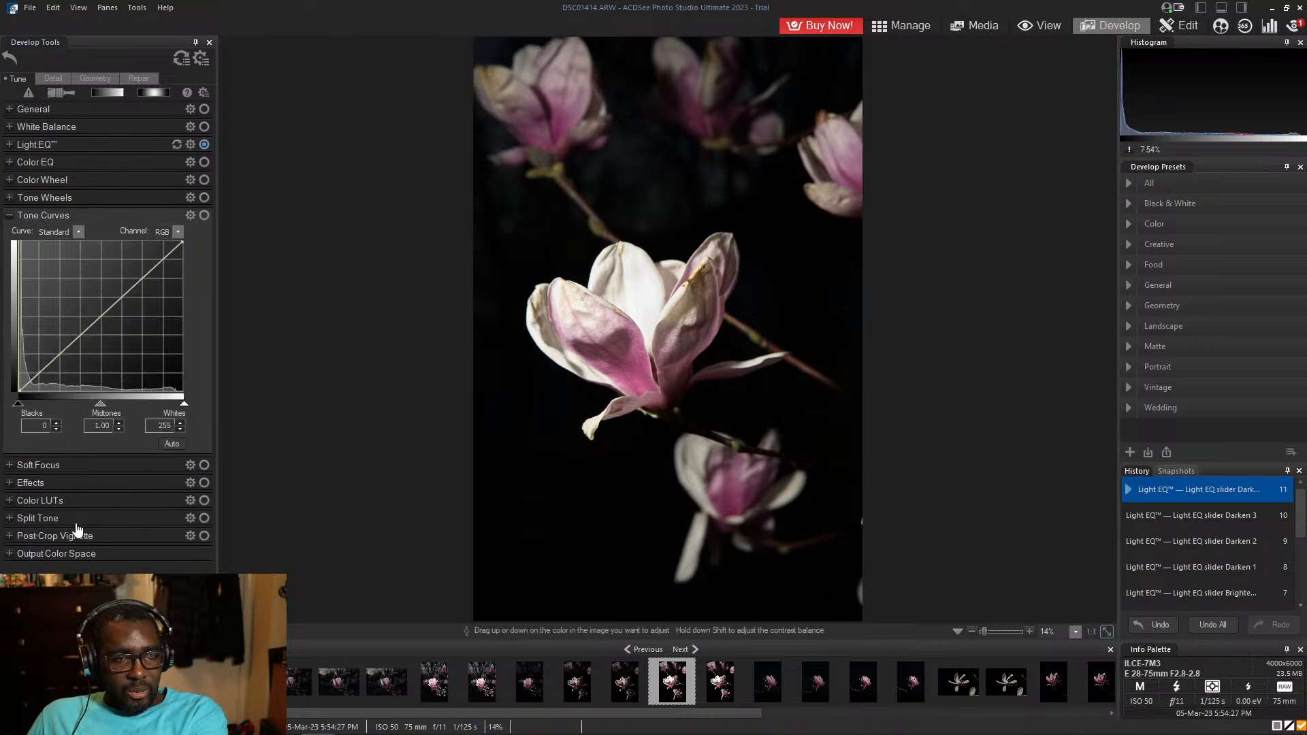
mouse_move(21, 407)
mouse_down()
mouse_move(38, 407)
mouse_move(14, 402)
mouse_up()
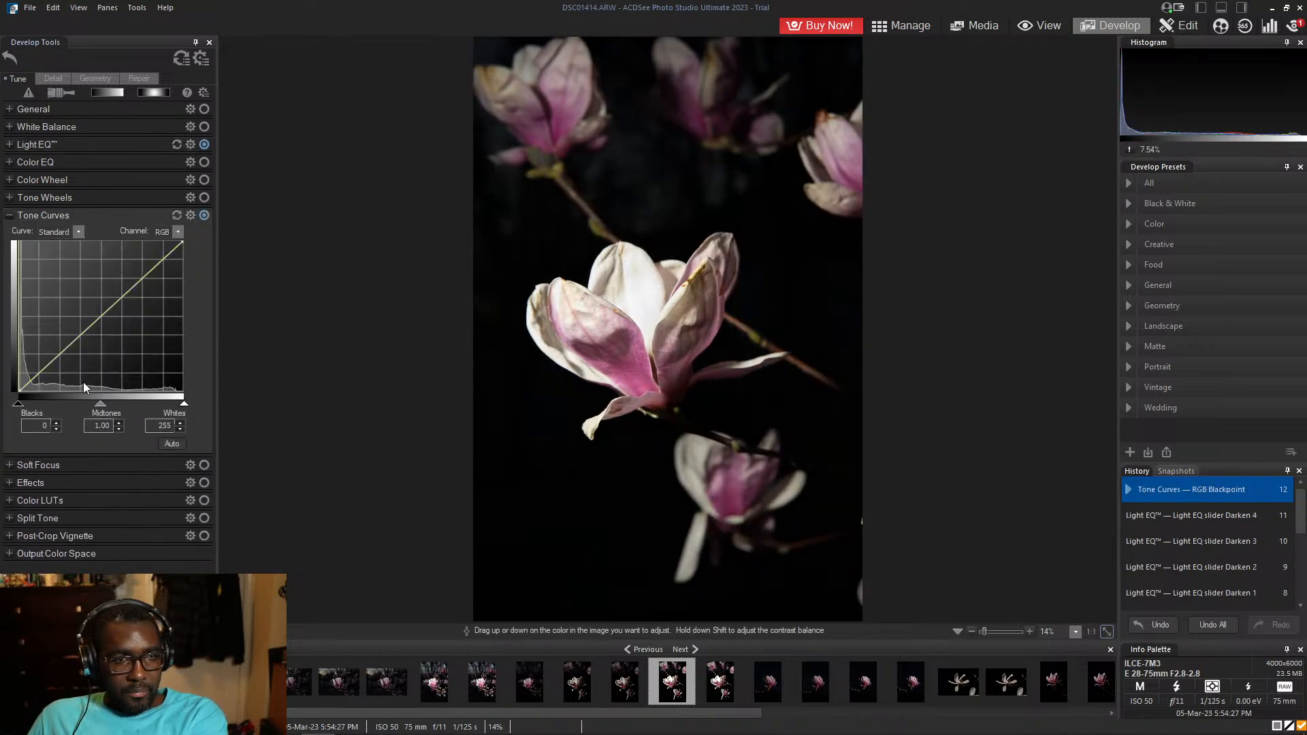
mouse_move(102, 403)
mouse_down()
mouse_move(91, 403)
mouse_move(112, 400)
mouse_up()
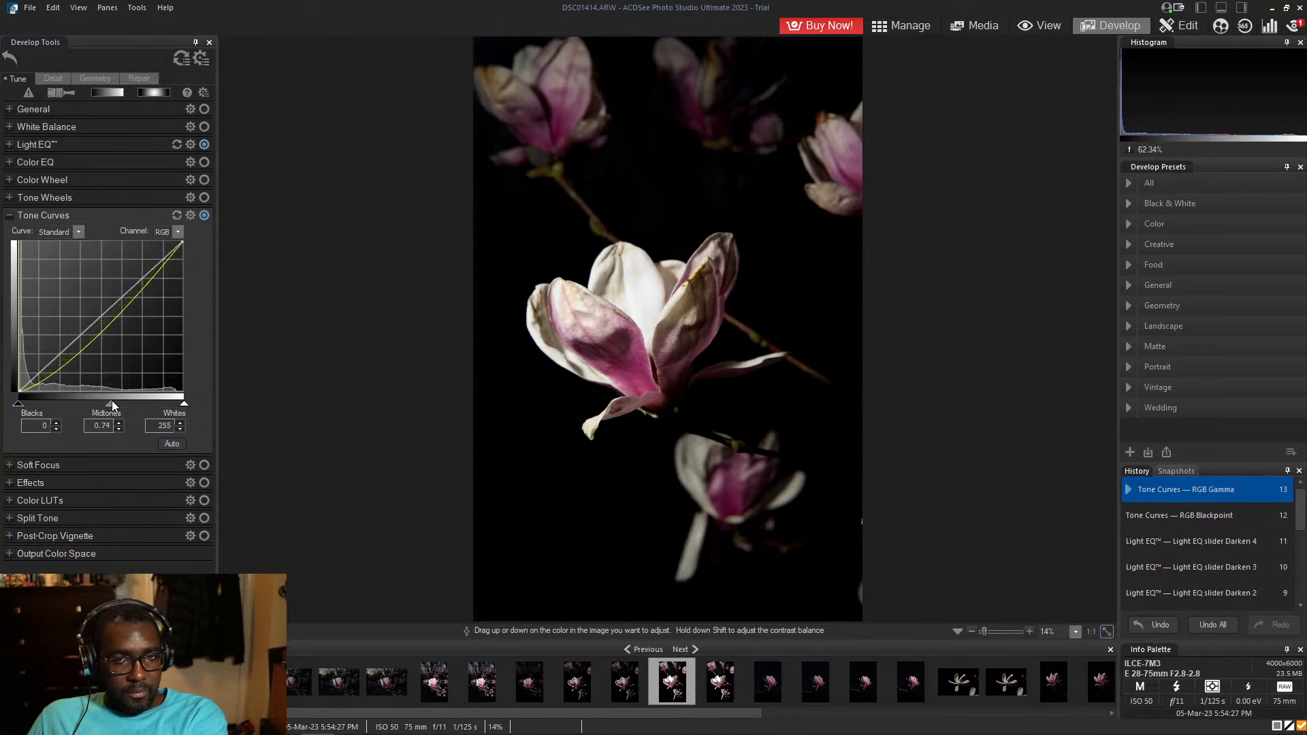
- Try narrowing the red hue range on the Color Wheel, and reset the Color Wheel adjustments
click(81, 186)
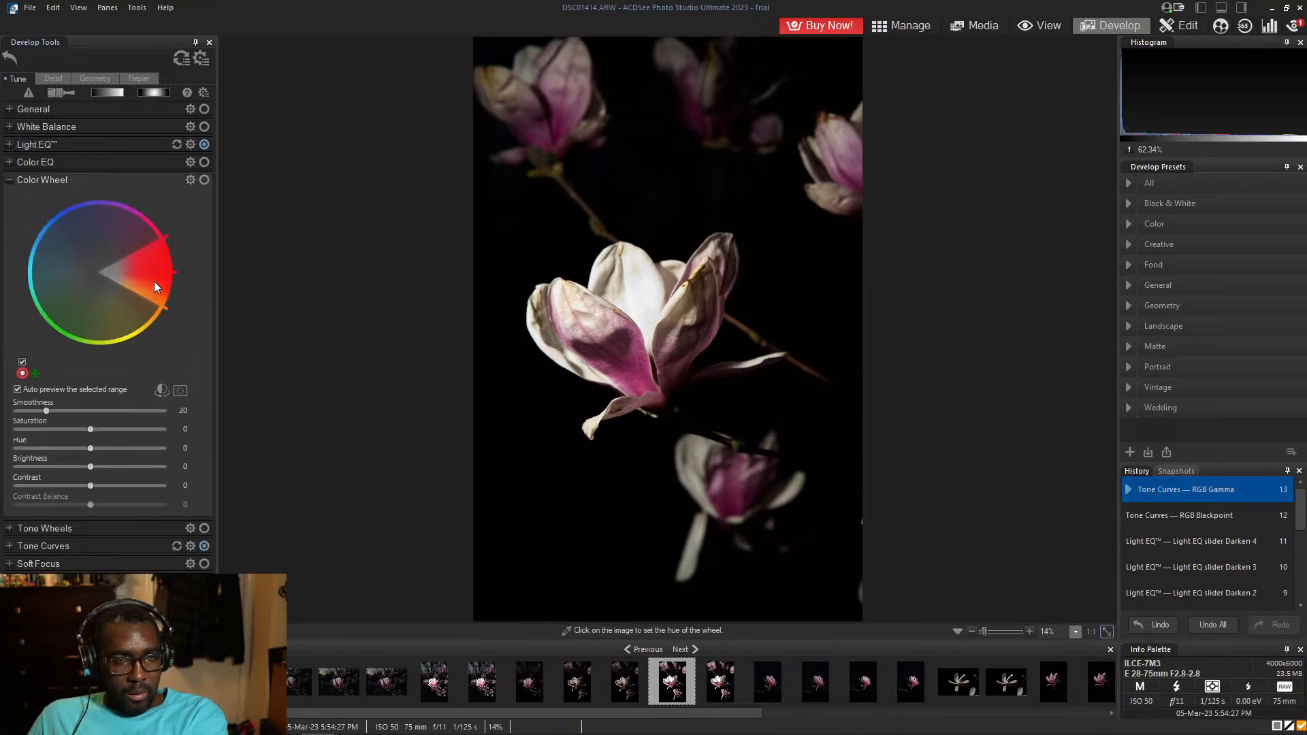
mouse_move(151, 299)
mouse_down()
mouse_move(53, 310)
mouse_move(149, 311)
mouse_move(166, 295)
mouse_up()
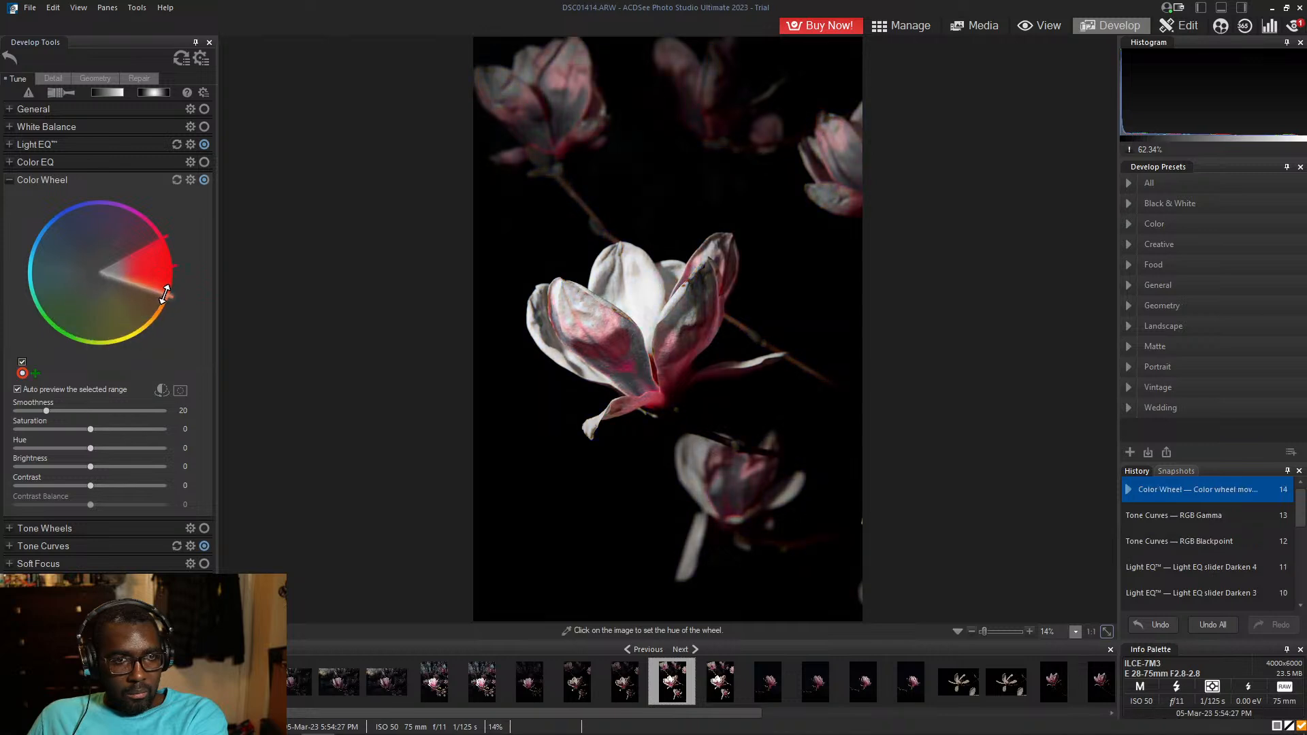
click(176, 180)
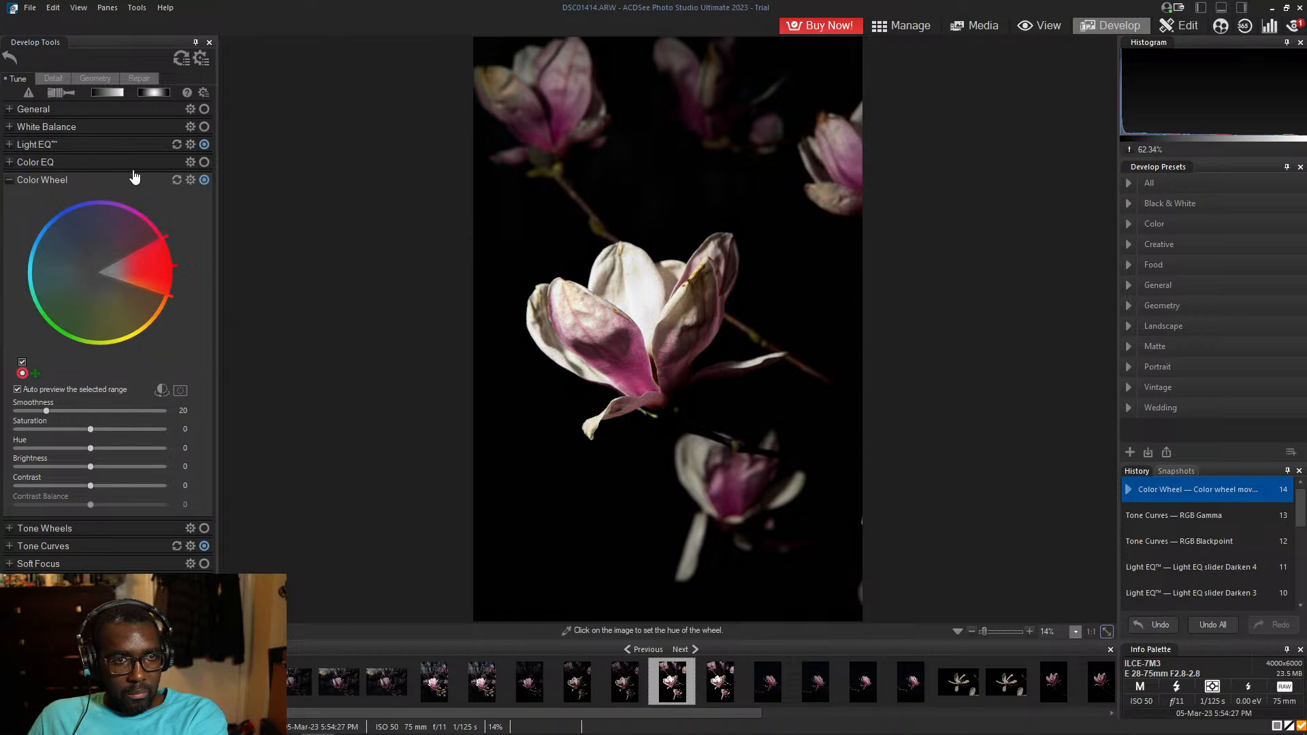
click(19, 181)
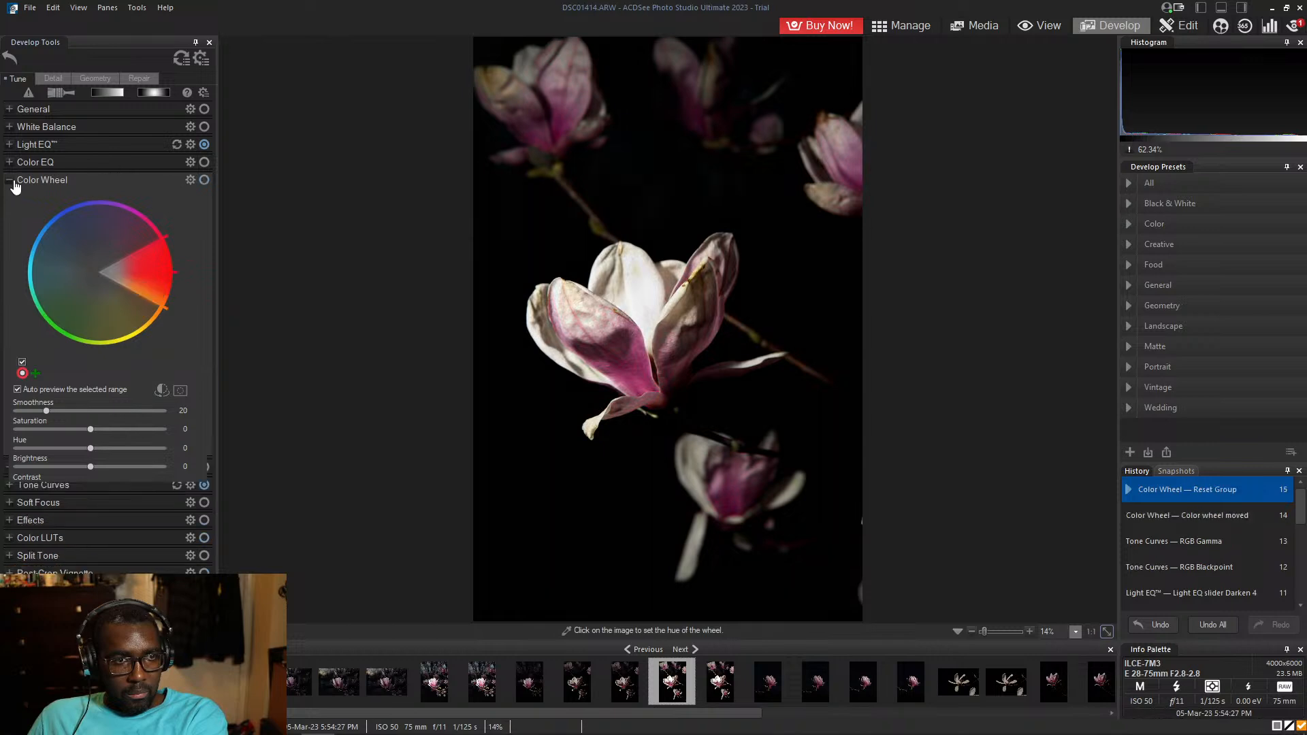
- In Color EQ, keep cyan saturation at 0 and set the cyan and blue brightness to -100
click(72, 166)
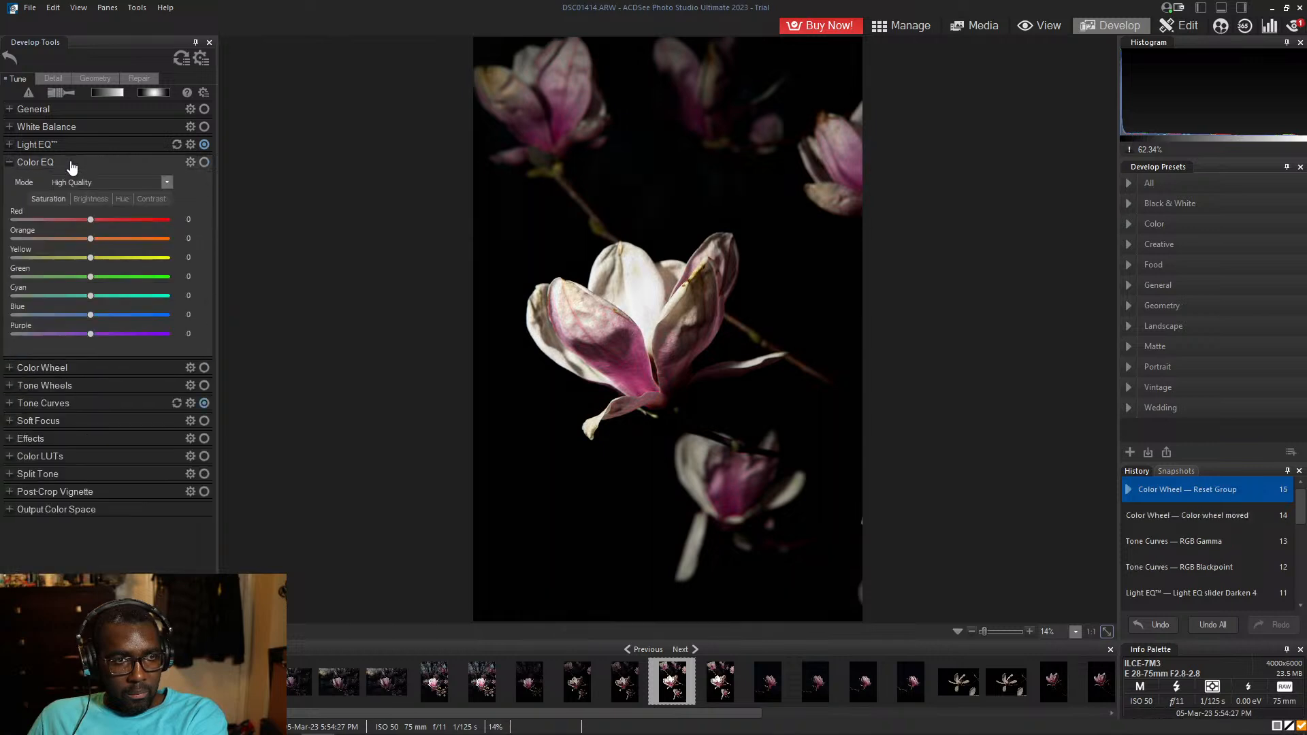
click(92, 295)
drag(91, 296, 17, 297)
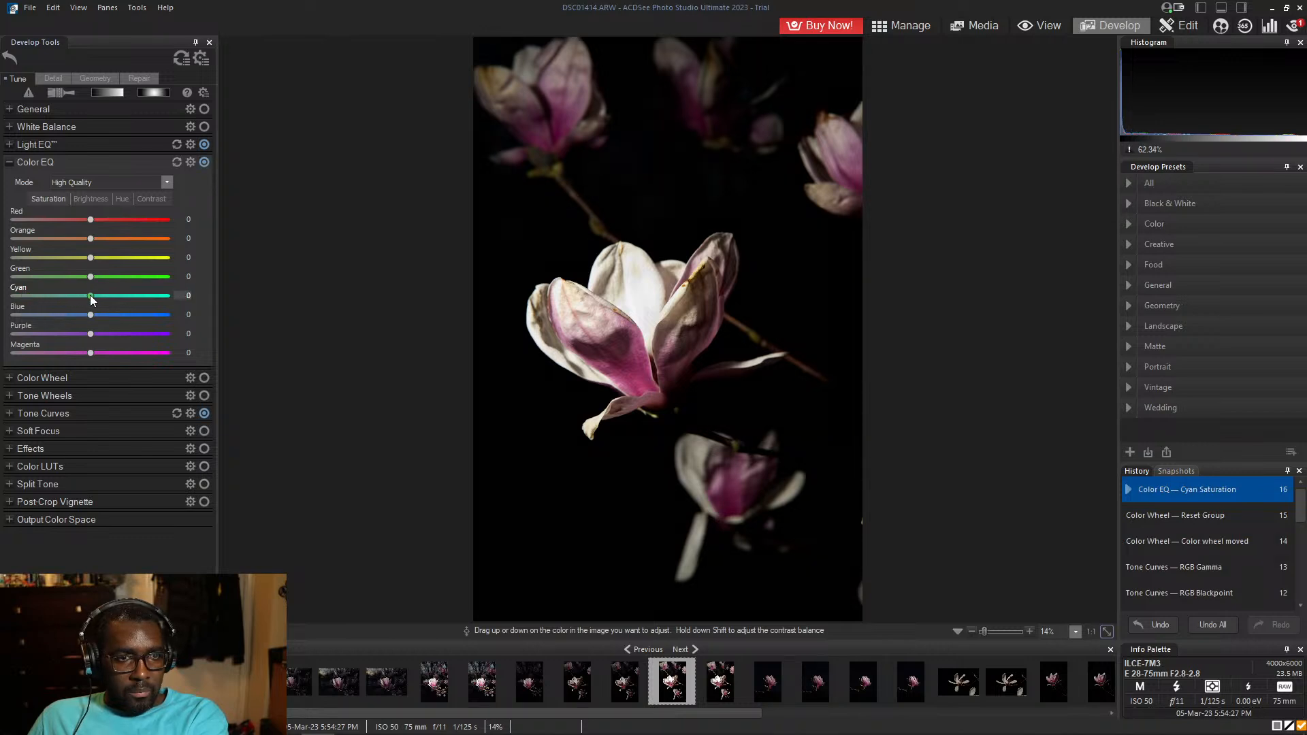
click(94, 200)
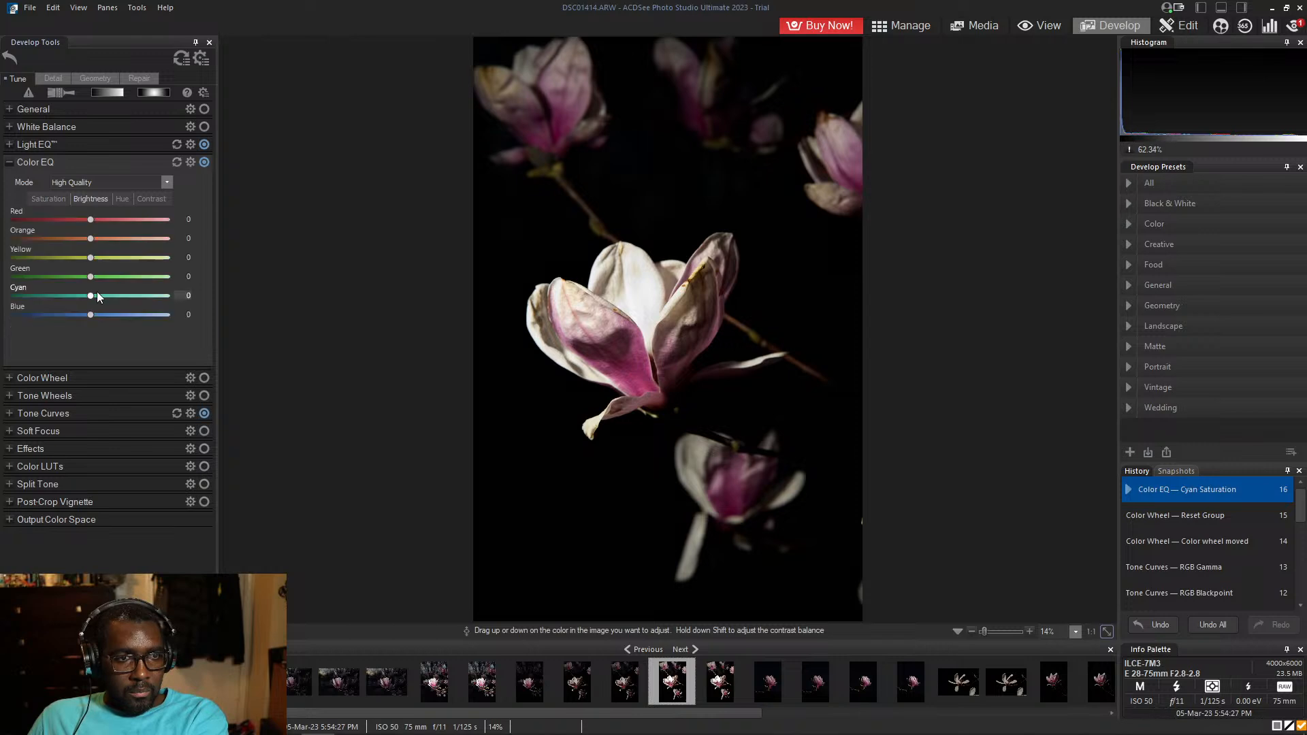
drag(91, 296, 14, 296)
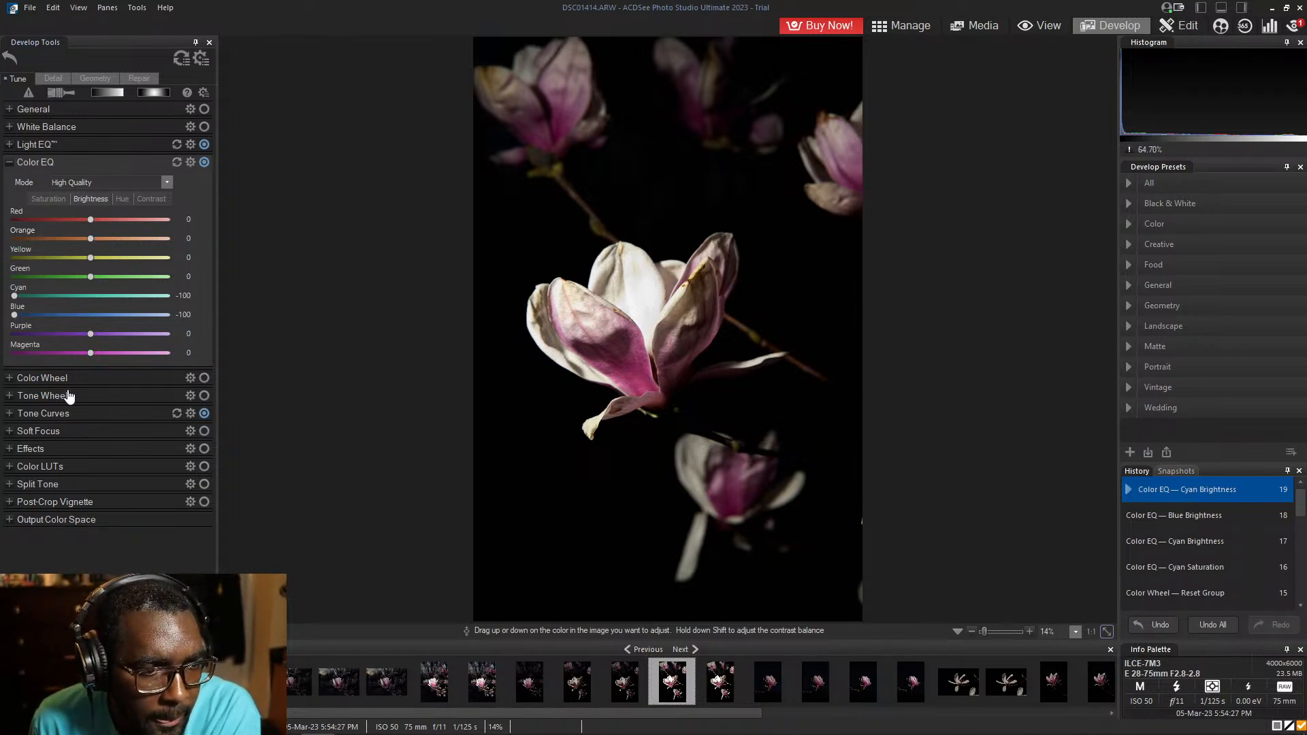
- Check the Effects options, save the edits to DSC01414.ARW and open DSC01414.JPG
click(63, 450)
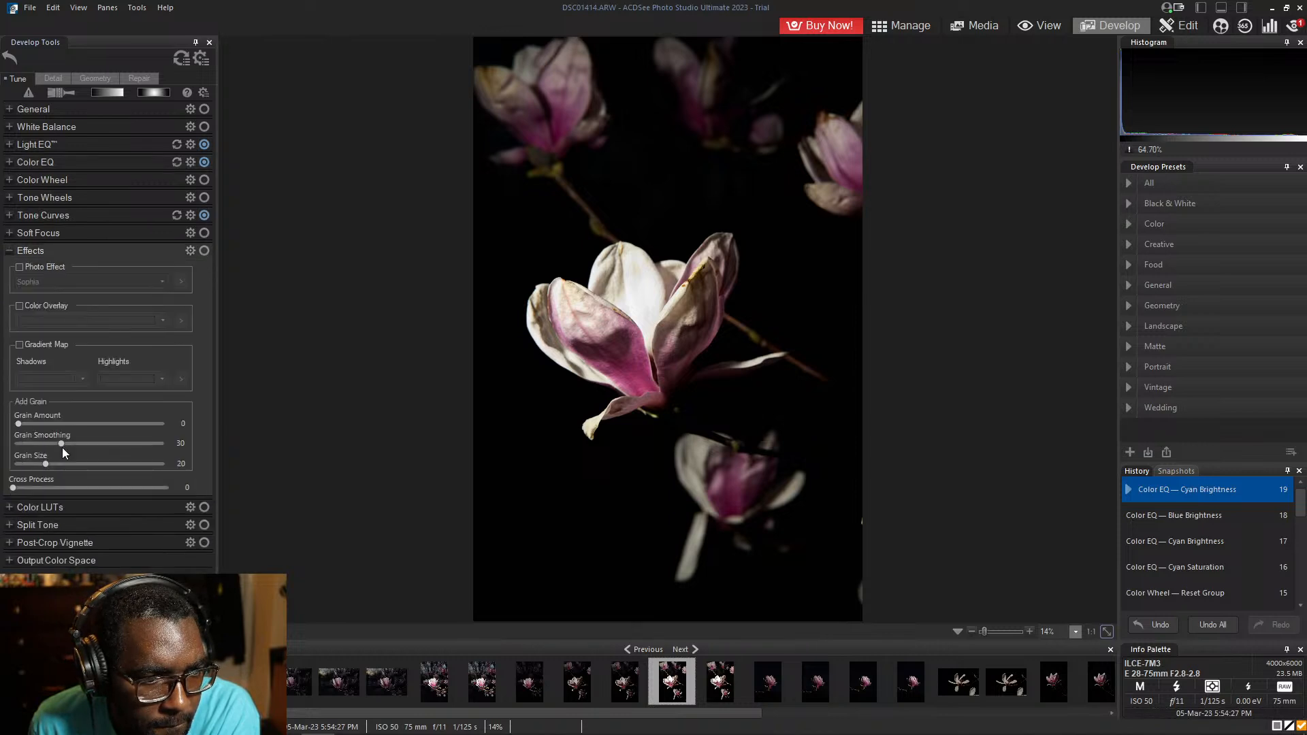
click(84, 252)
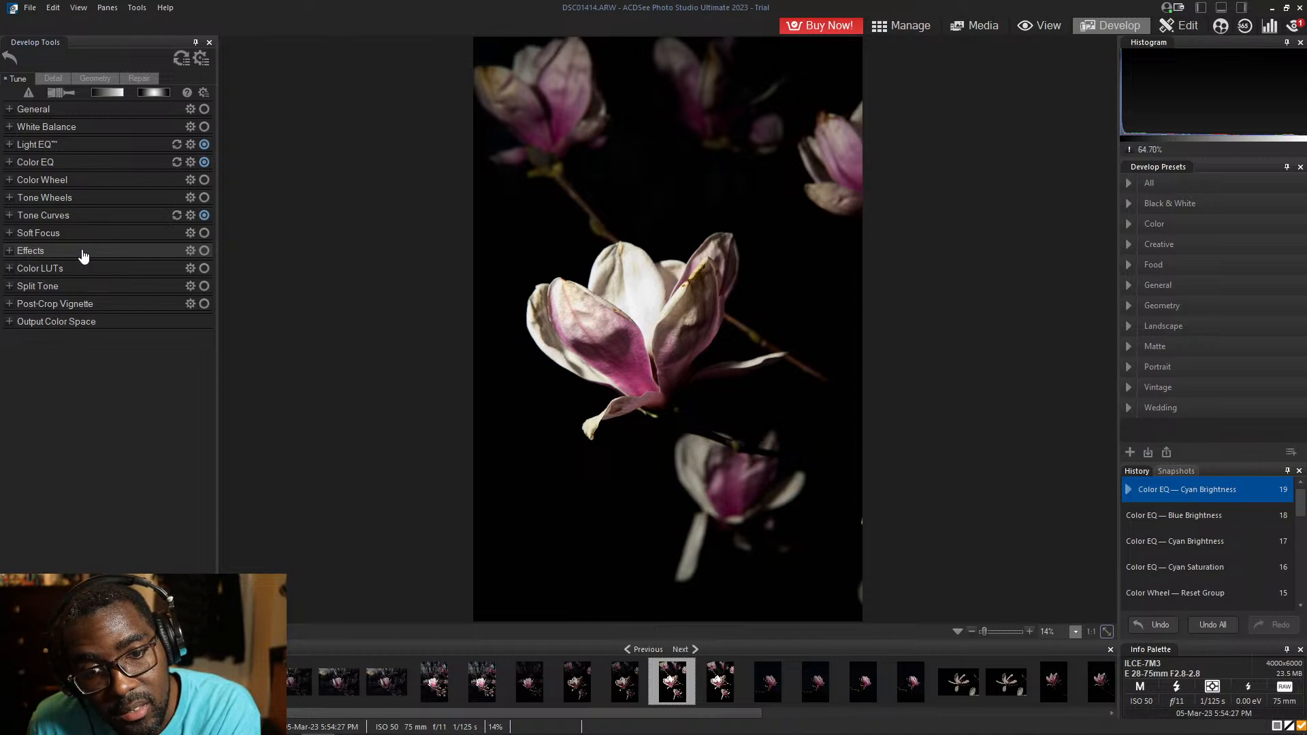
right_click(683, 686)
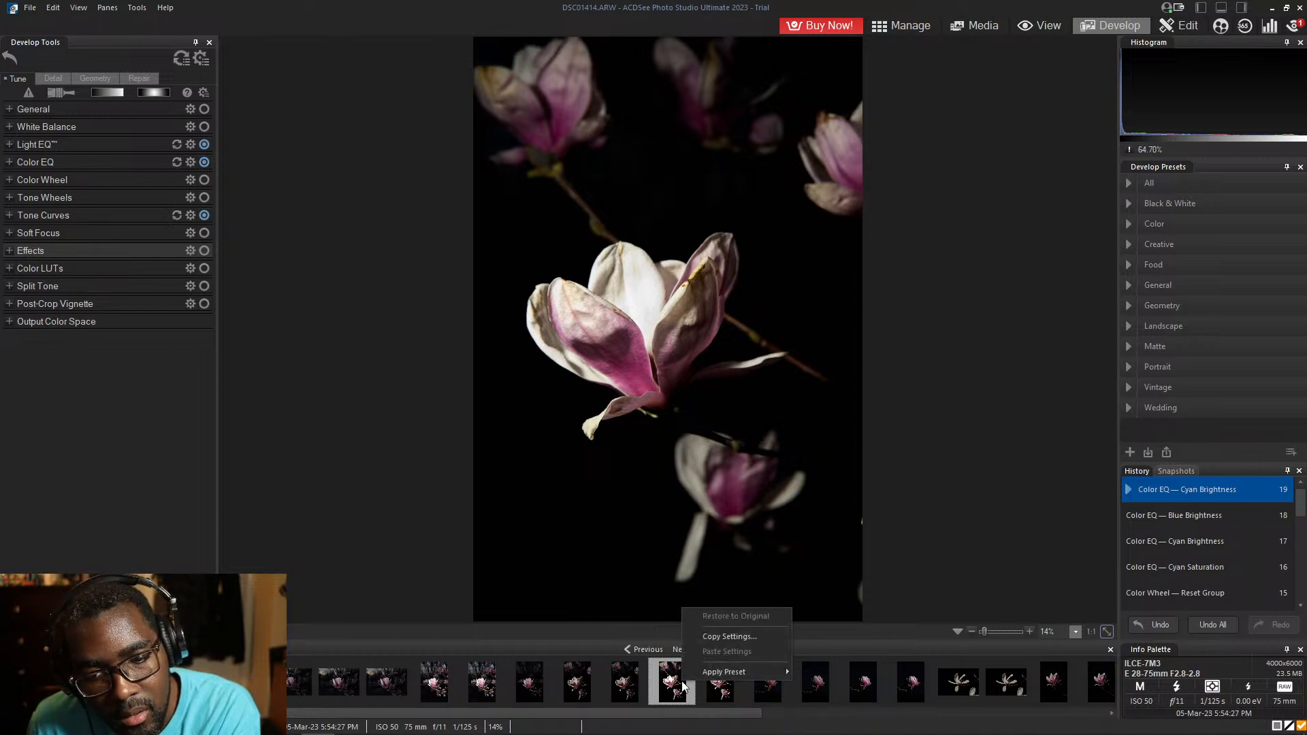
click(717, 692)
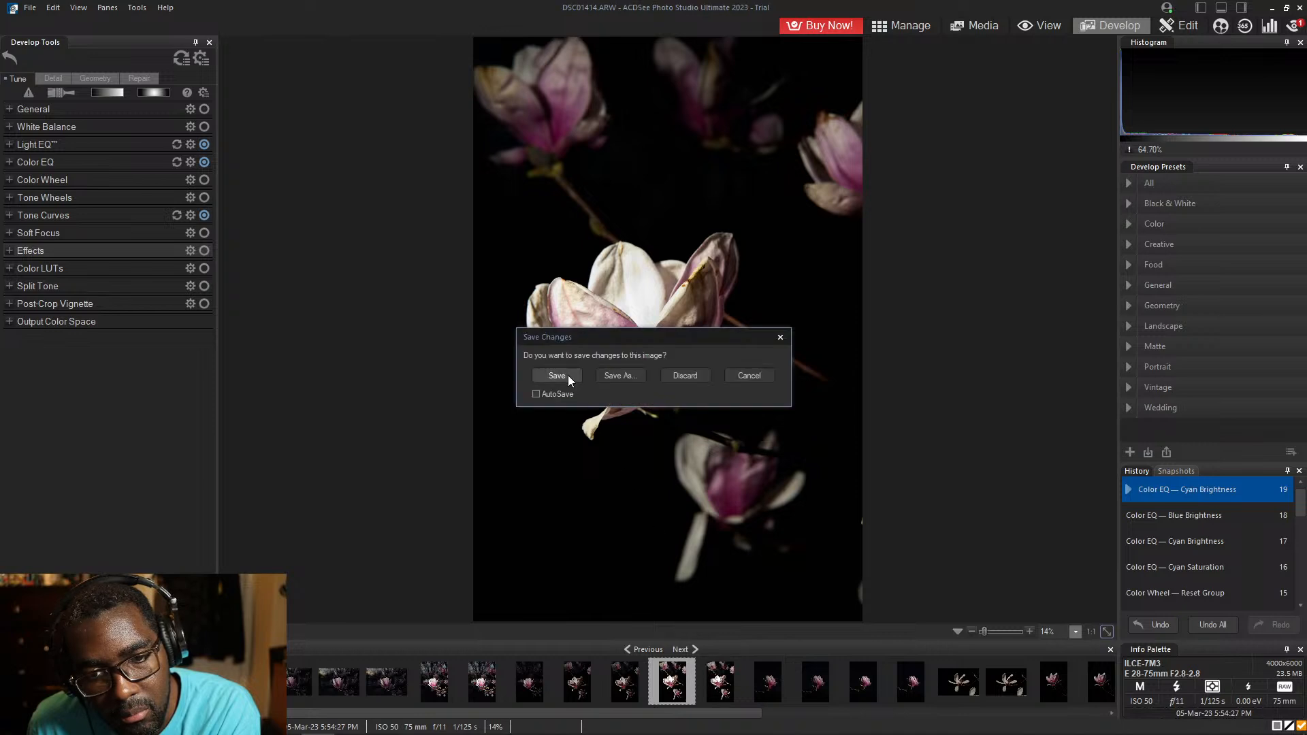
click(557, 375)
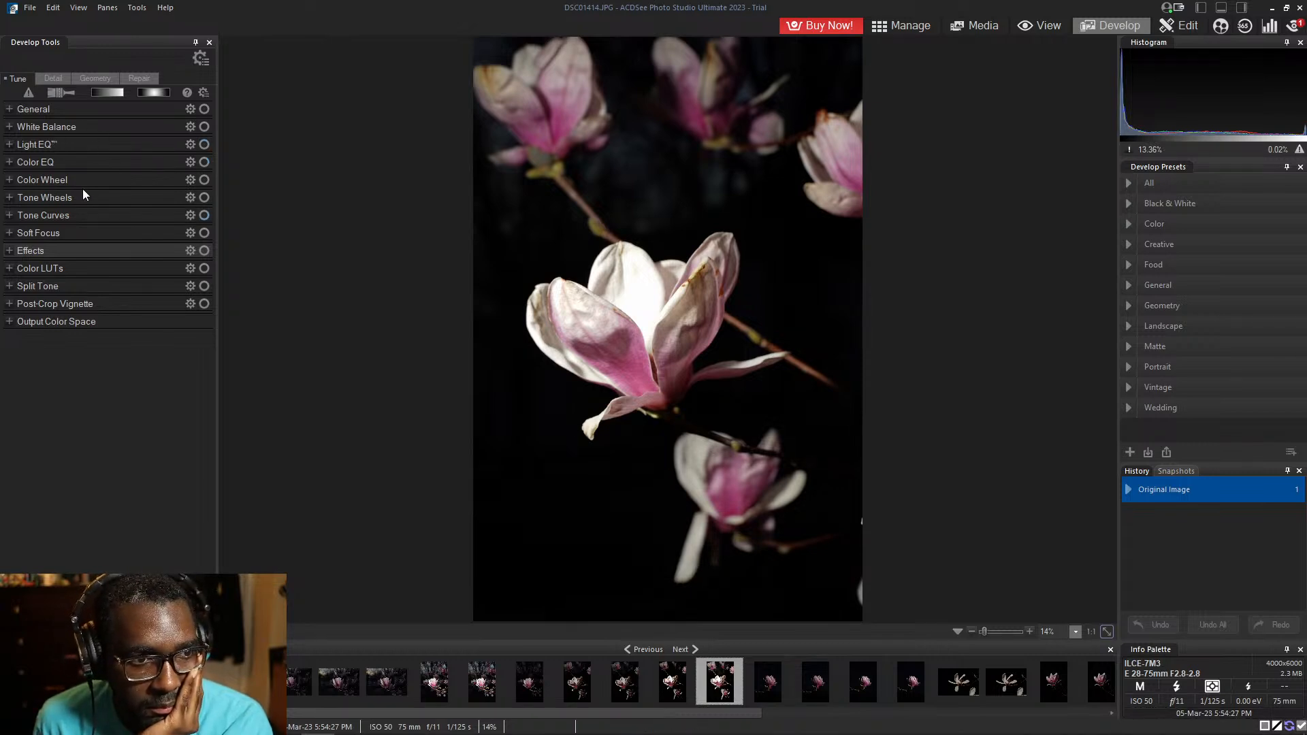
- Darken the RGB tone curve with Midtones 0.44 and Whites 255, and adjust its highlight end node slightly
click(84, 220)
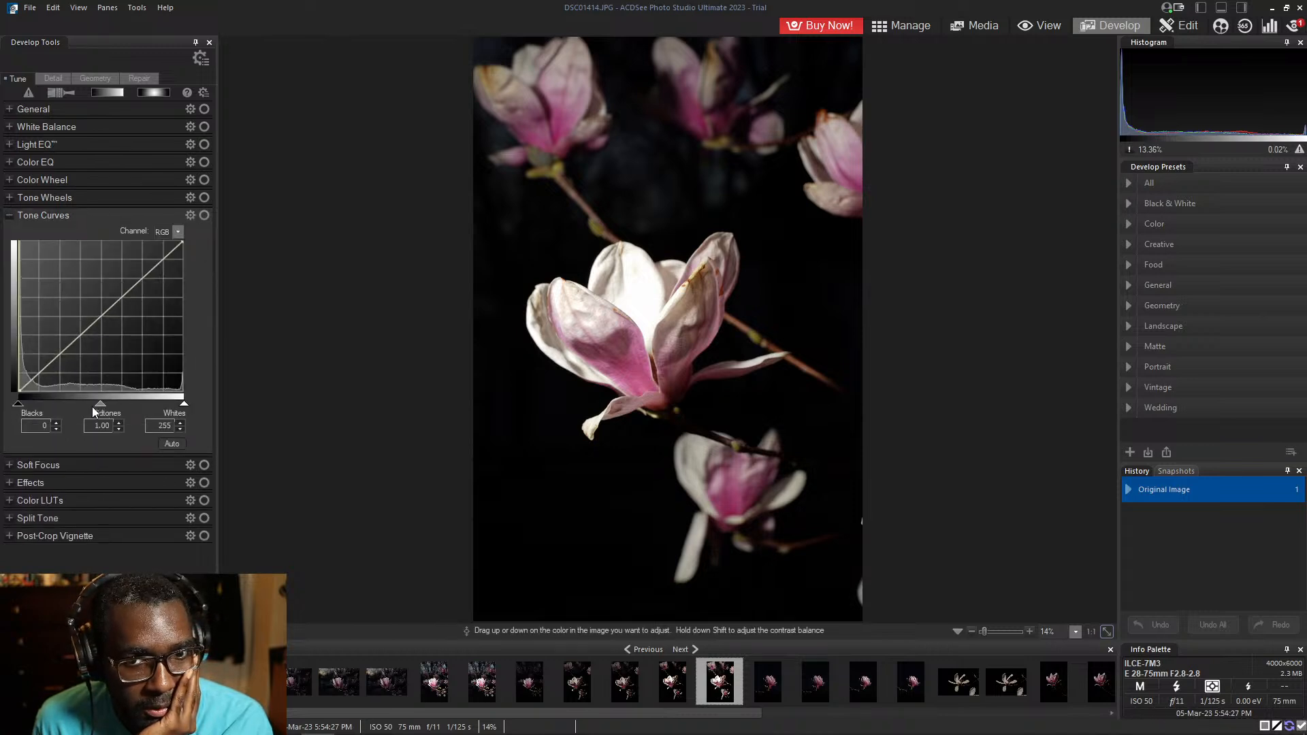
drag(100, 406, 130, 400)
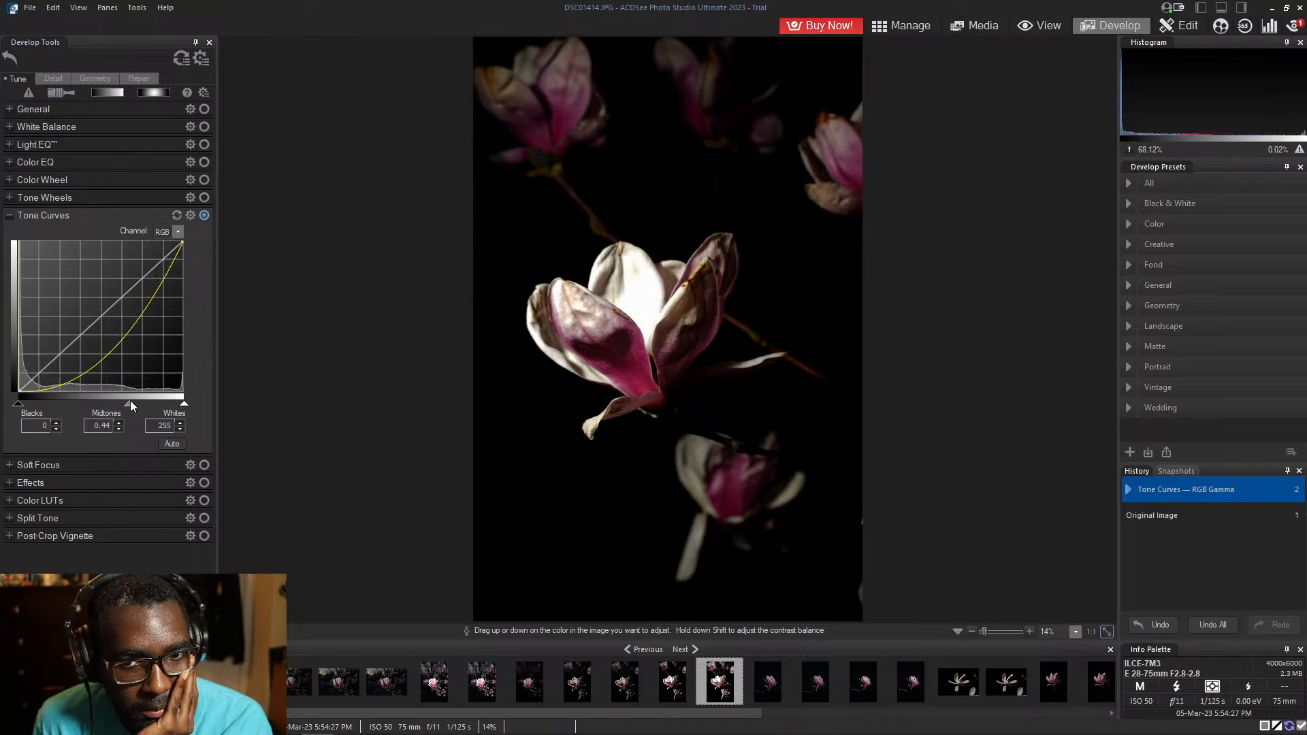
drag(182, 403, 193, 403)
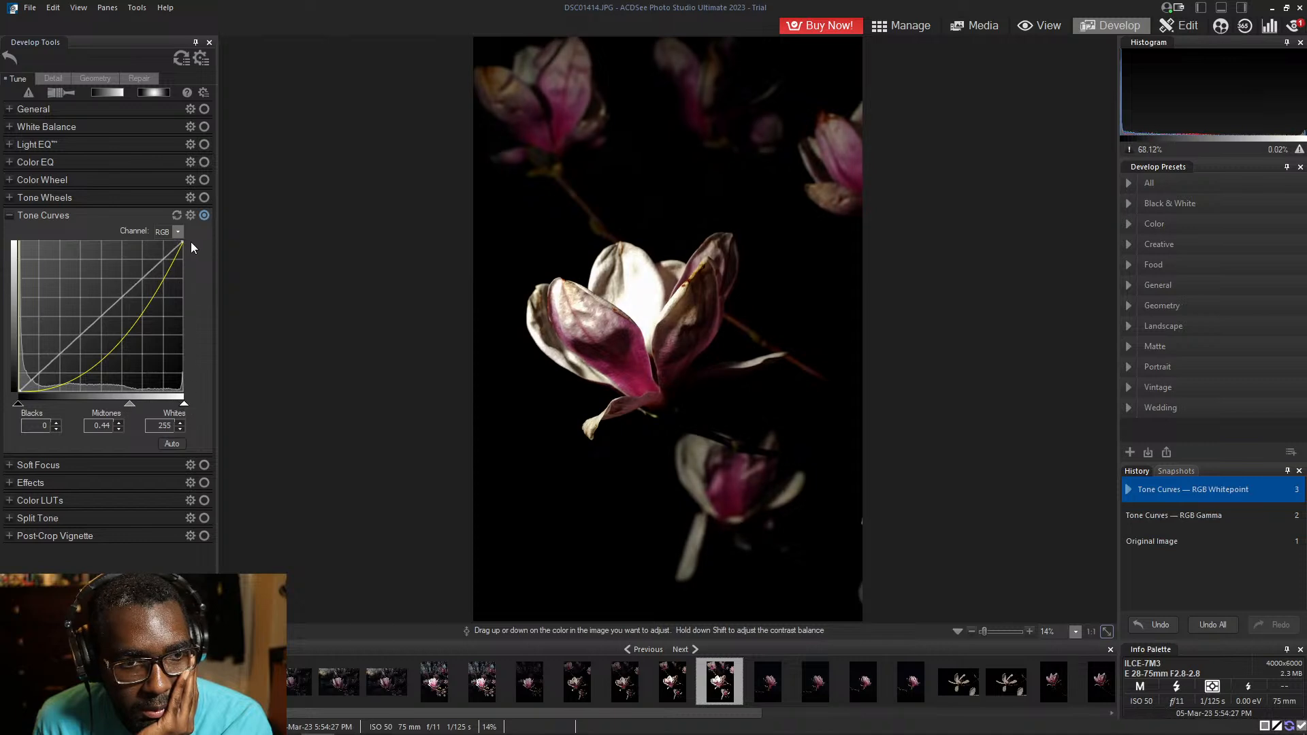
mouse_move(182, 242)
mouse_down()
mouse_move(194, 284)
mouse_move(197, 237)
mouse_up()
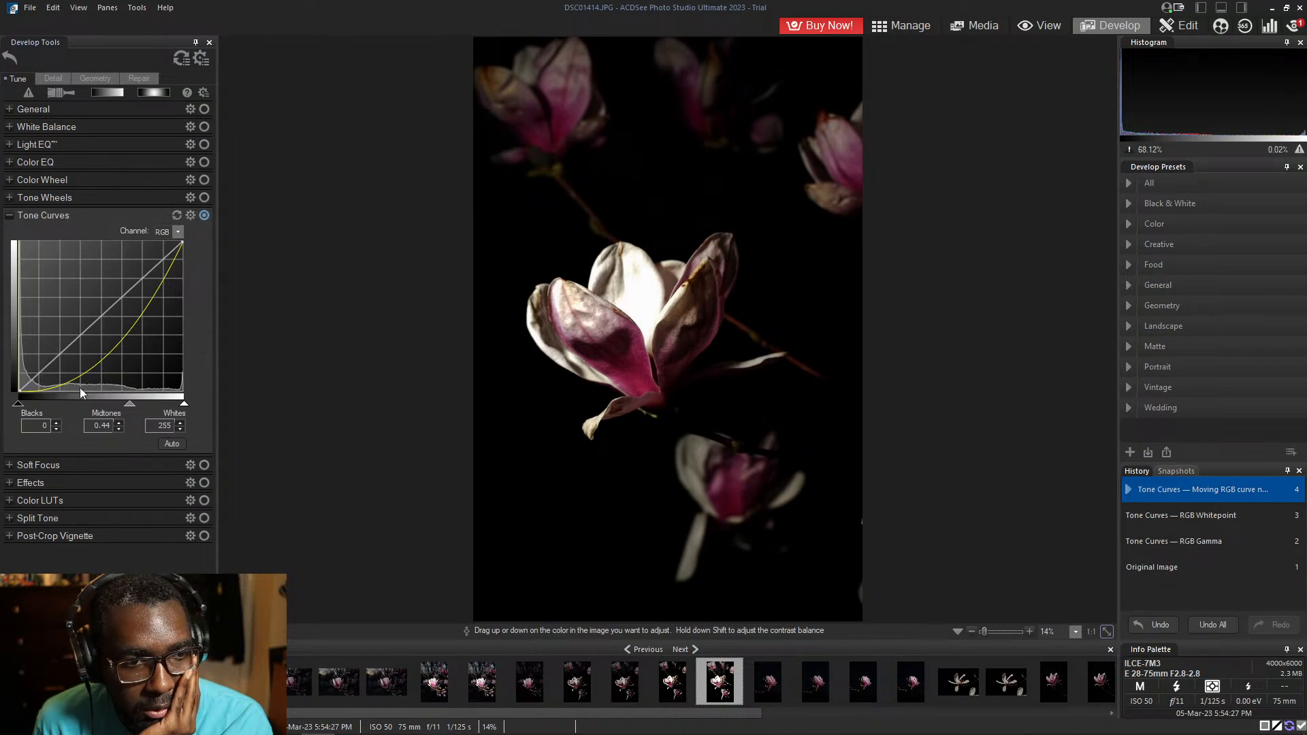
- In Light EQ, set the brightest tone band's darkening to -49, keeping the other brightening and darkening bands at 0
click(90, 145)
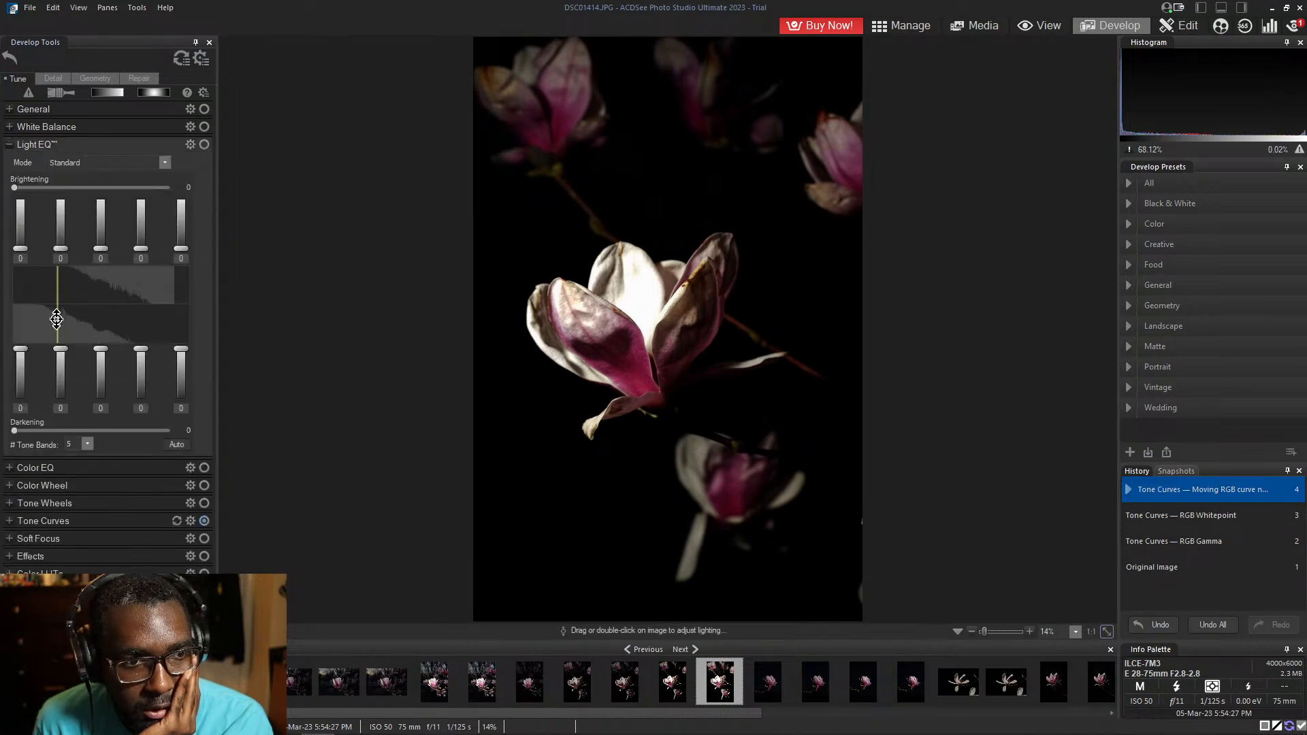
drag(106, 352, 113, 340)
mouse_move(181, 249)
mouse_down()
mouse_move(185, 228)
mouse_move(191, 268)
mouse_up()
drag(180, 349, 104, 349)
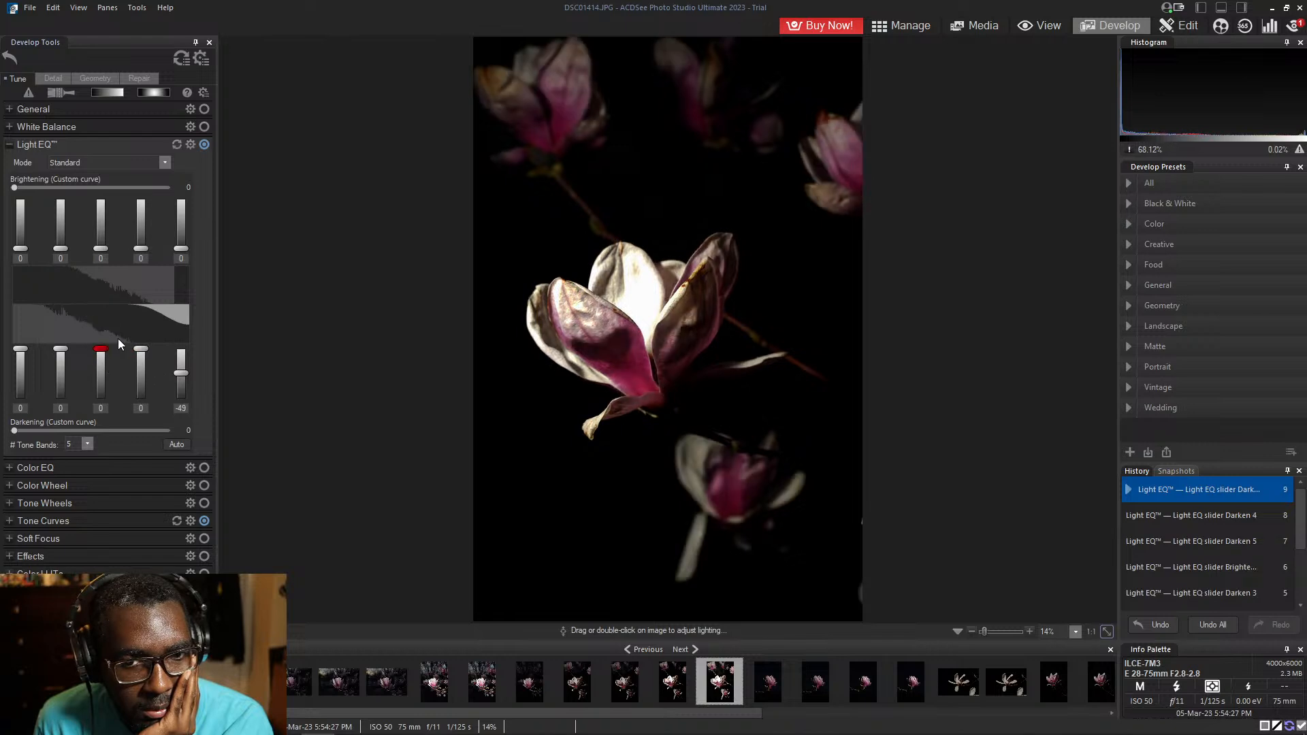
mouse_move(150, 248)
mouse_down()
mouse_move(141, 211)
mouse_move(153, 272)
mouse_up()
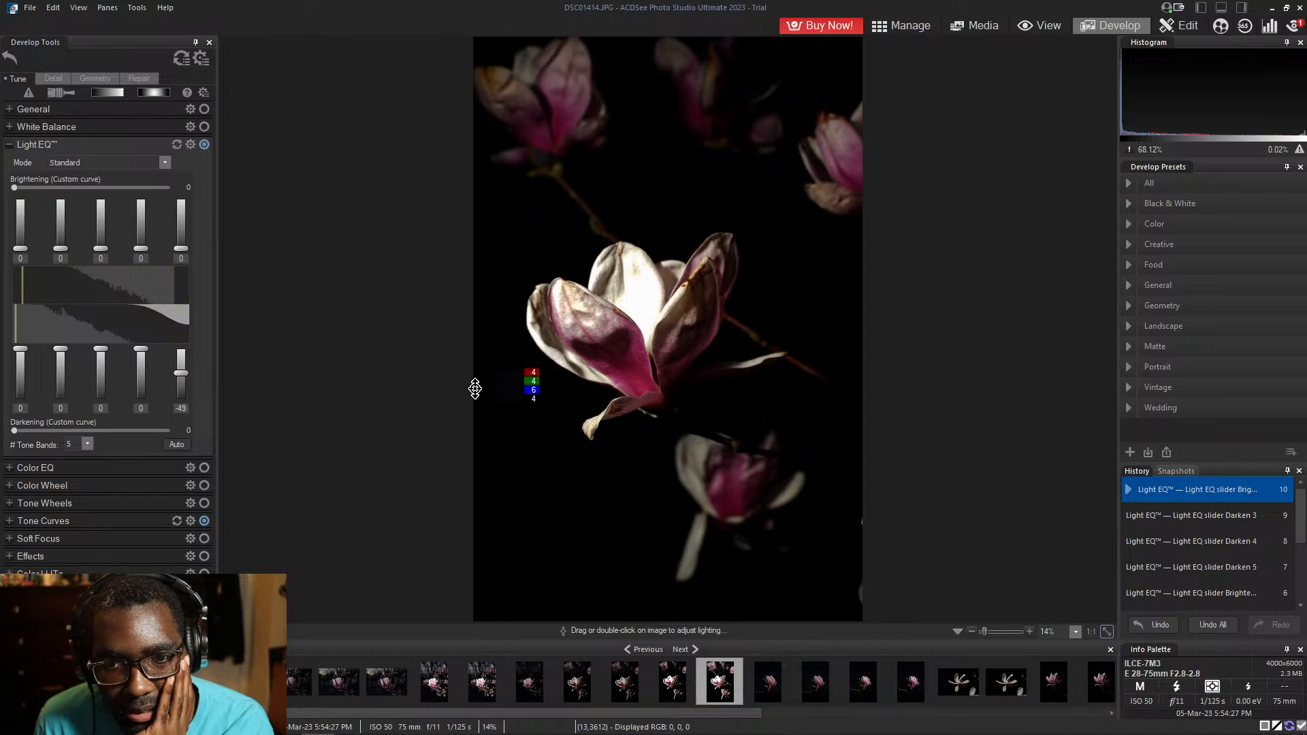
- Save the edits to DSC01414.JPG and open DSC01417.ARW in Edit mode
click(770, 690)
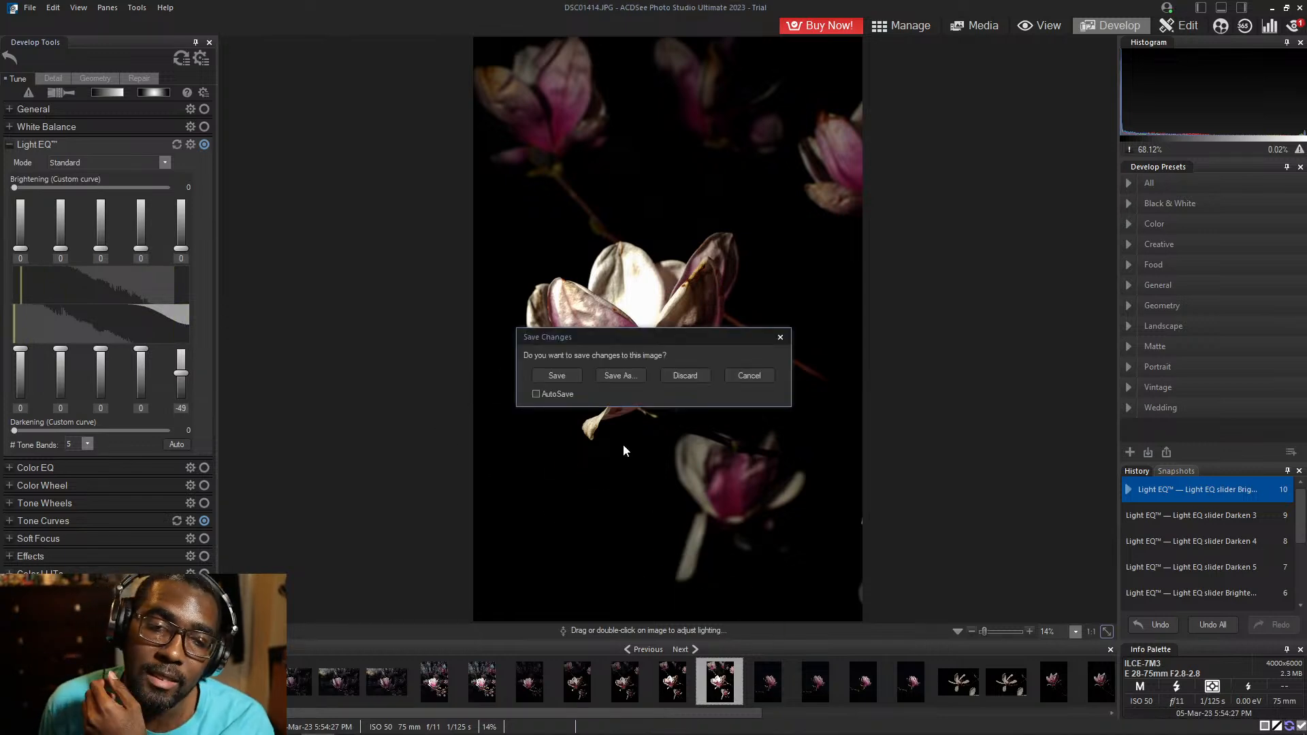
click(554, 375)
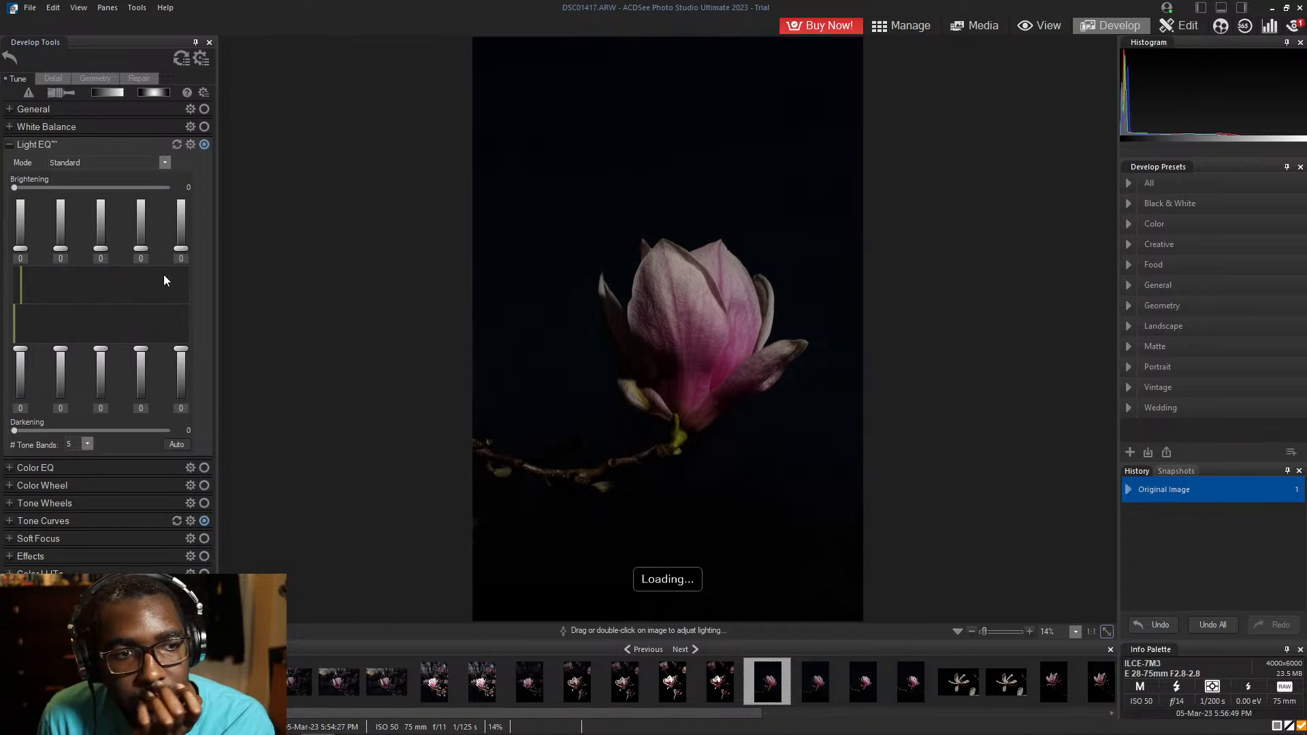
click(1177, 26)
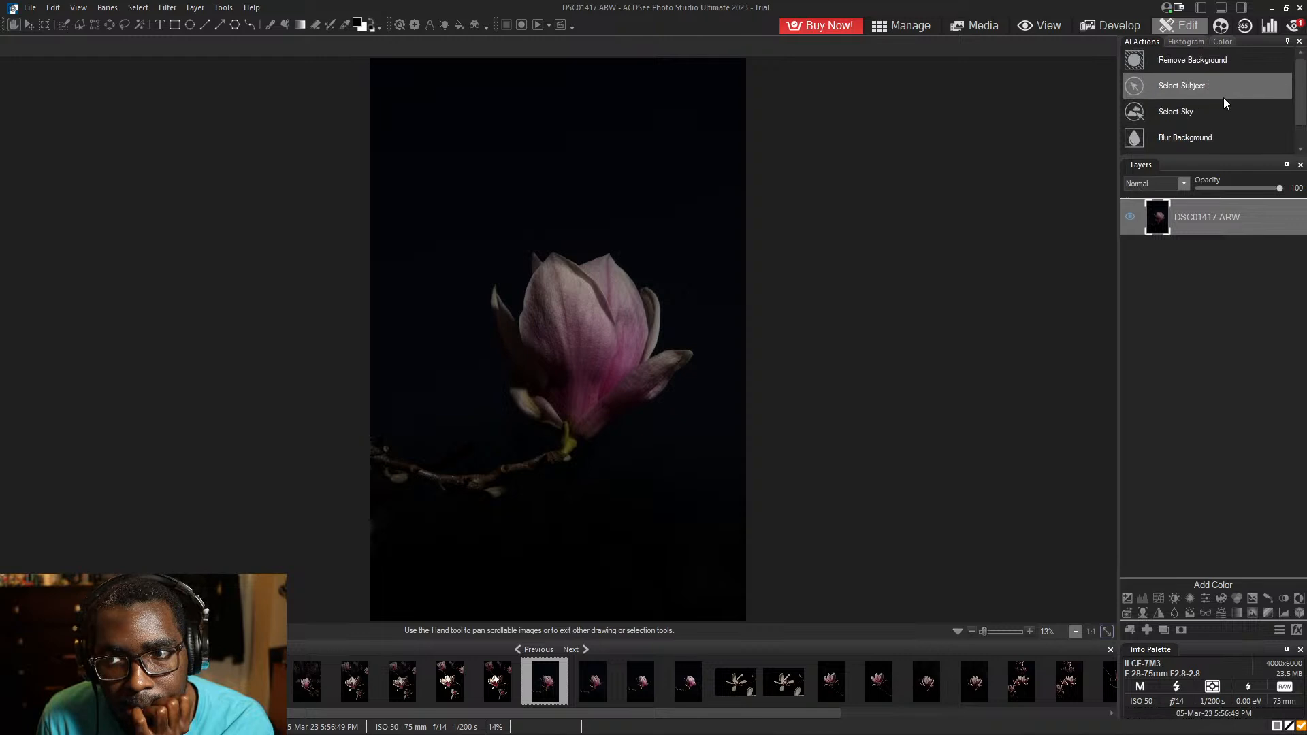
- Select the flower and branch with AI Select Subject and turn the selection into a layer mask
mouse_move(1302, 100)
mouse_down()
mouse_move(1302, 120)
mouse_move(1302, 94)
mouse_up()
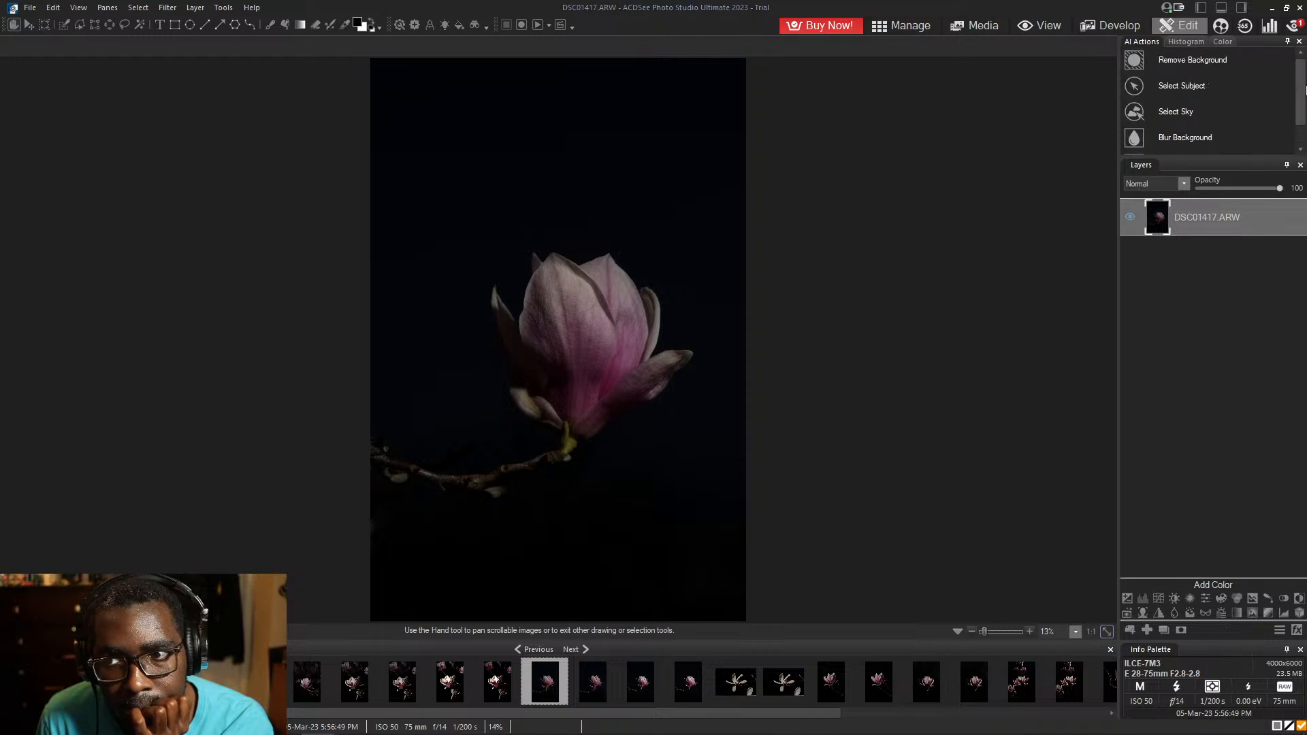
click(1214, 87)
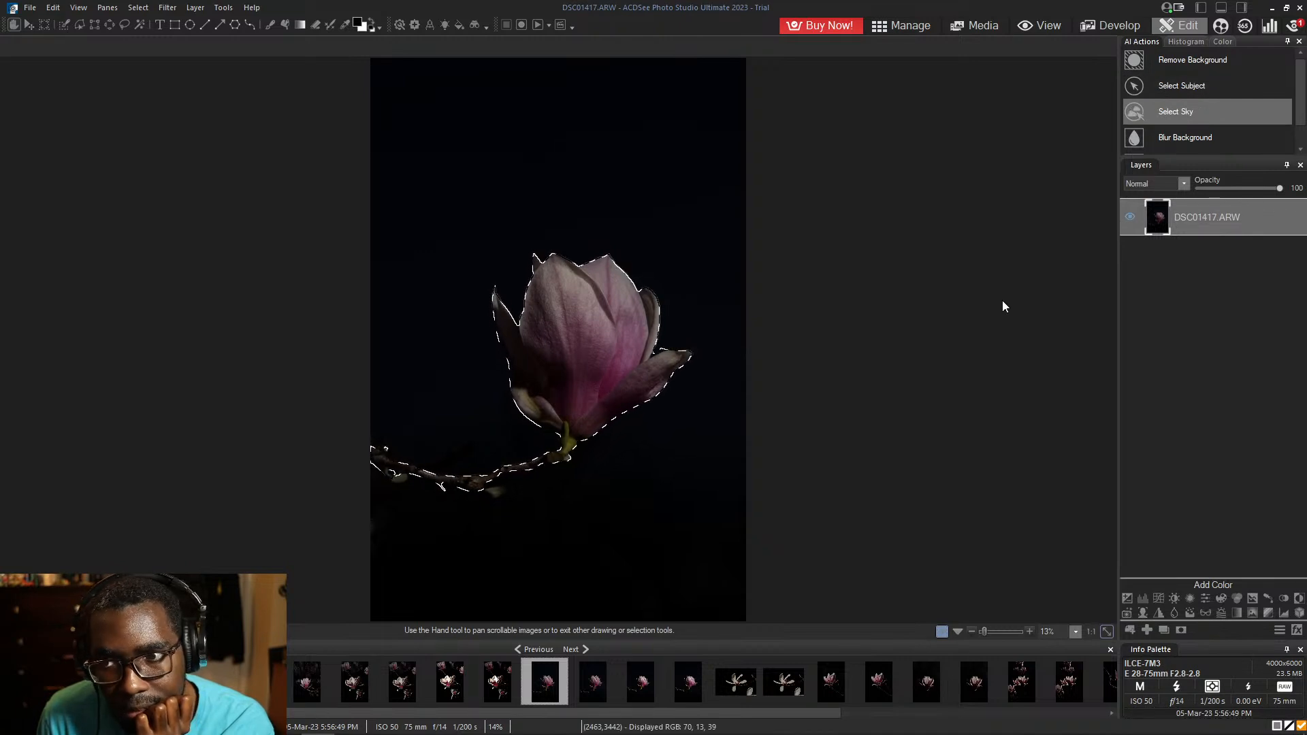
click(1181, 631)
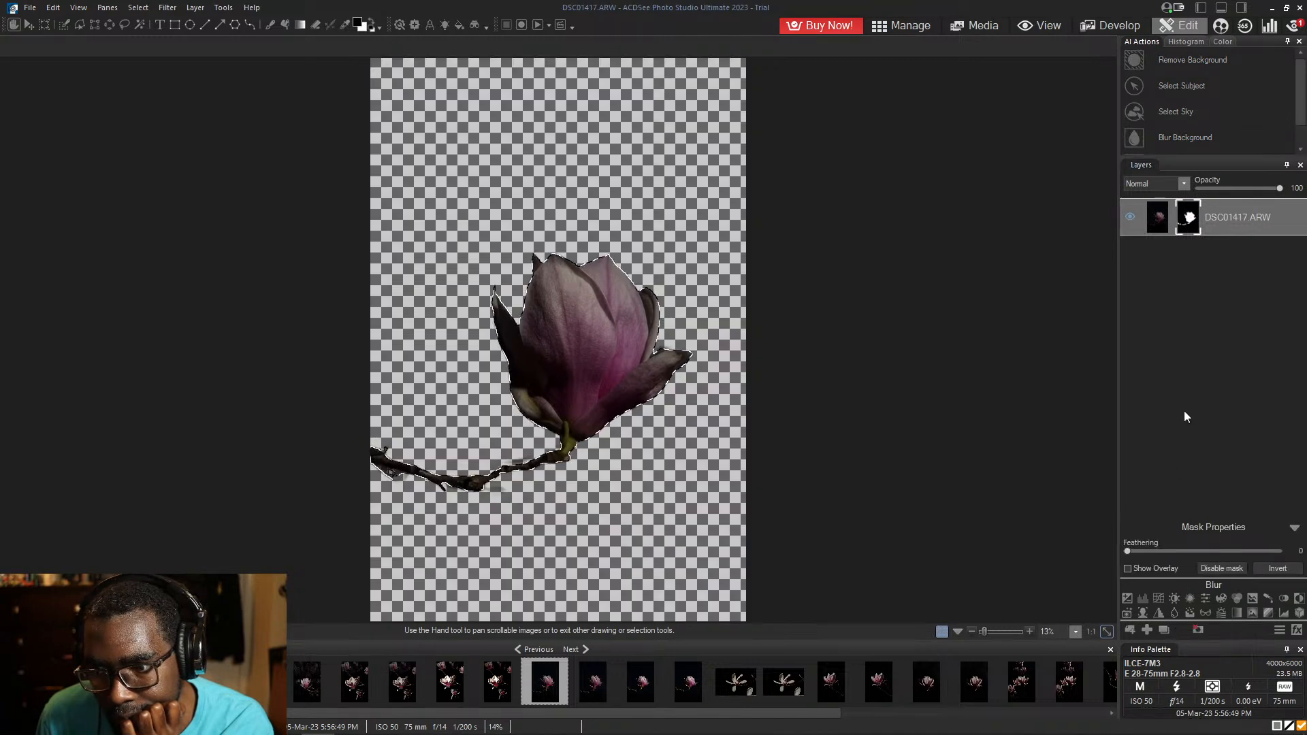
- Add a blank layer and place it beneath the masked DSC01417.ARW layer
click(1148, 631)
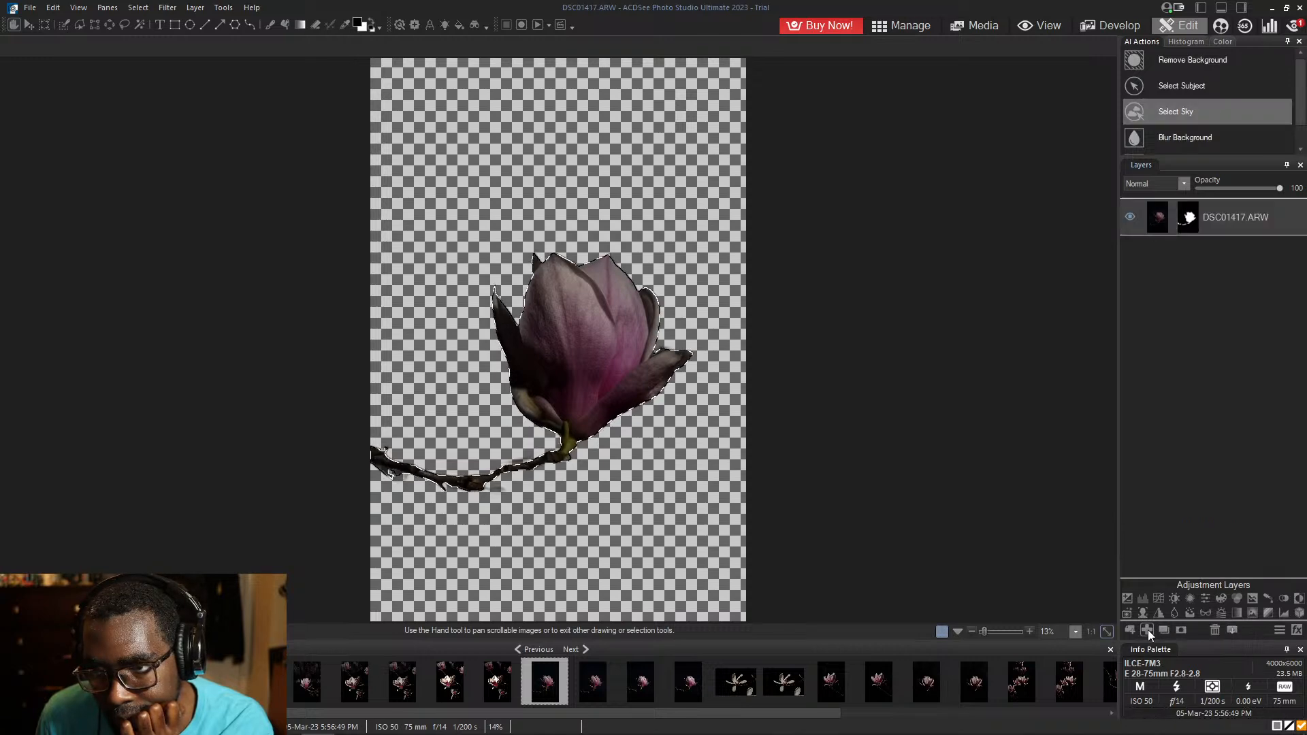
drag(1214, 212, 1221, 291)
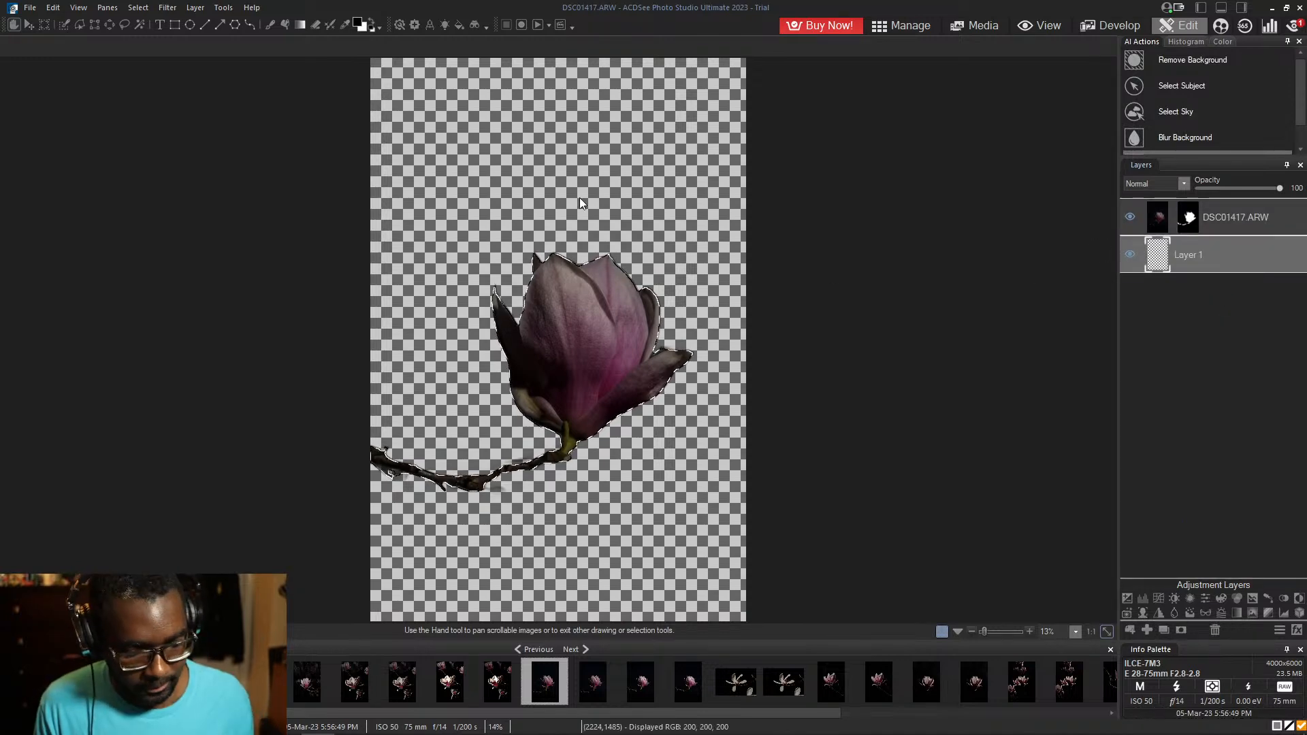
- Try to paint on the blank Layer 1 with the Brush tool
key(b)
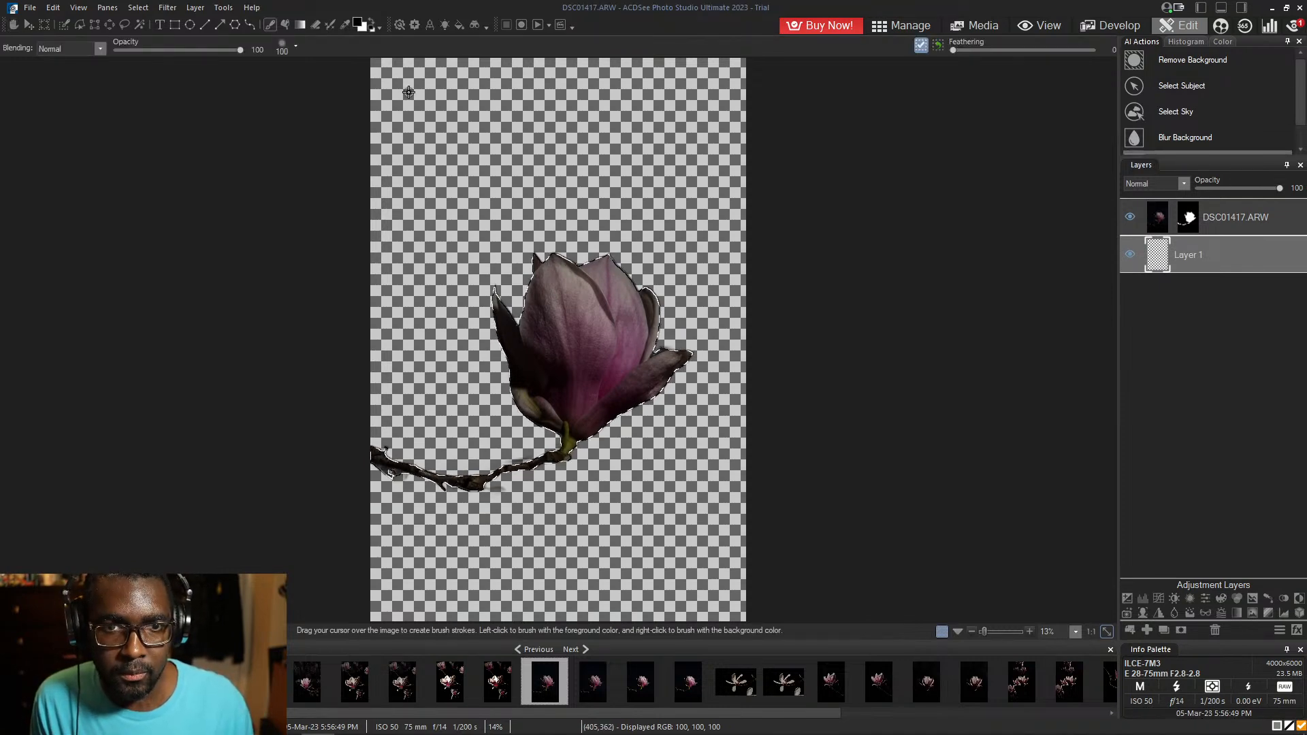
click(425, 113)
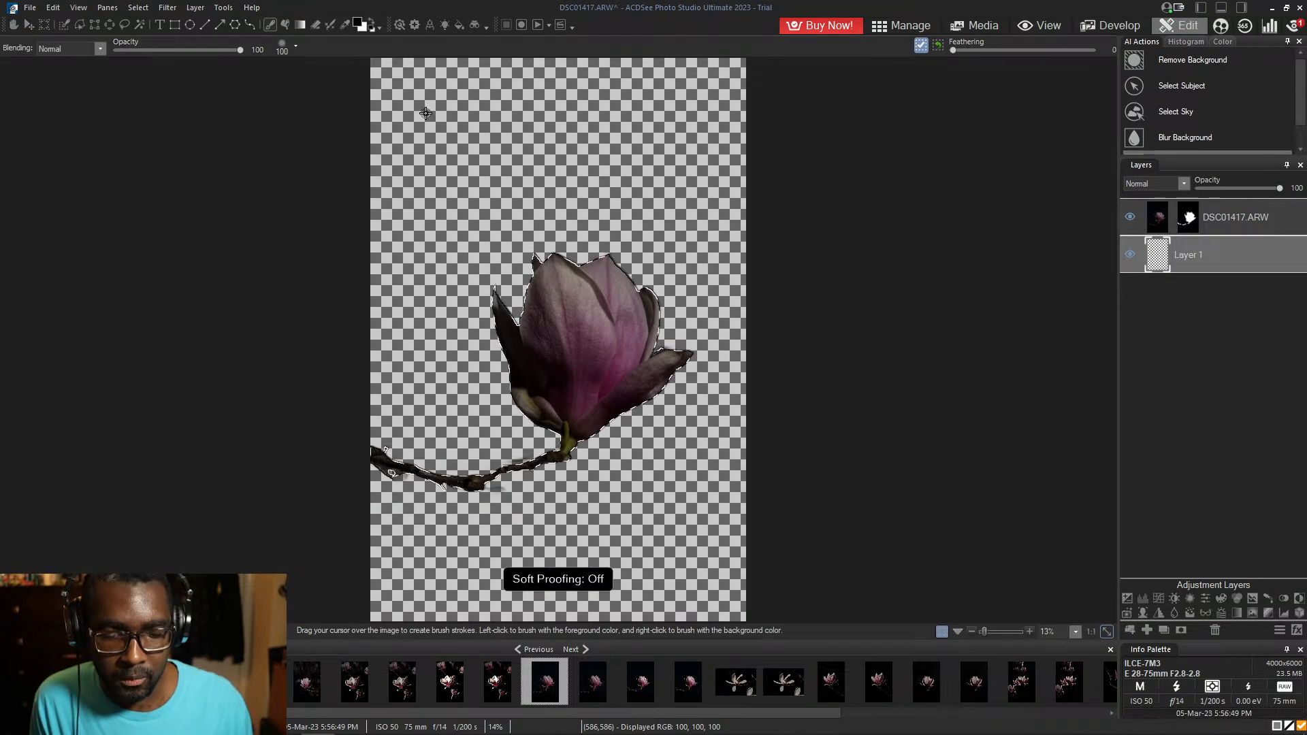
key(x)
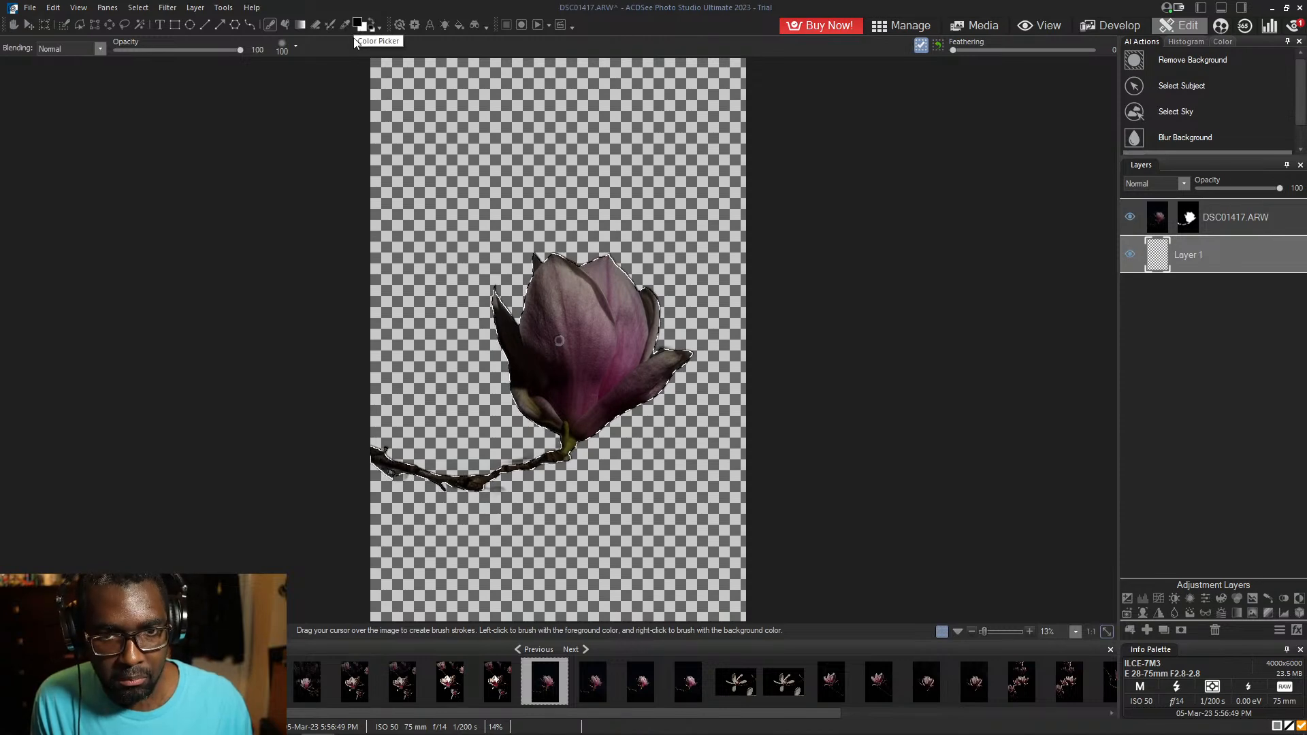
scroll(354, 26, up, 1)
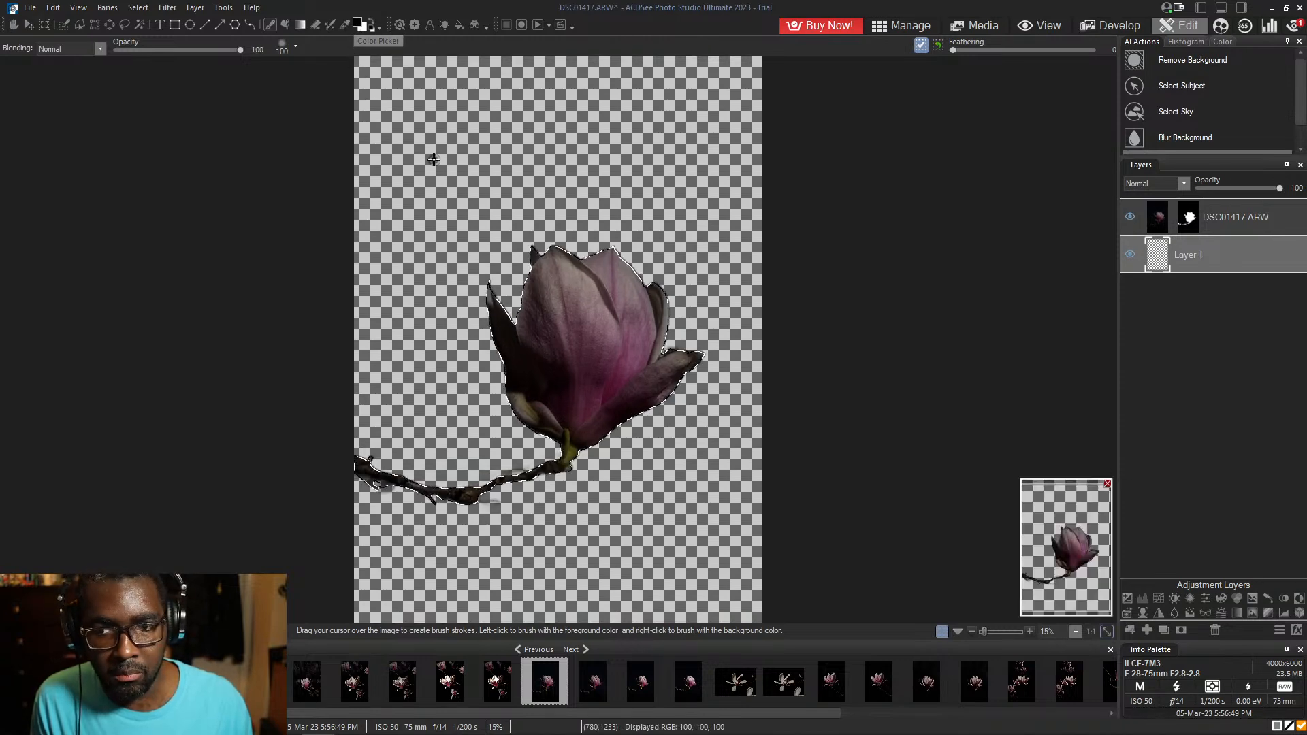
scroll(435, 159, down, 1)
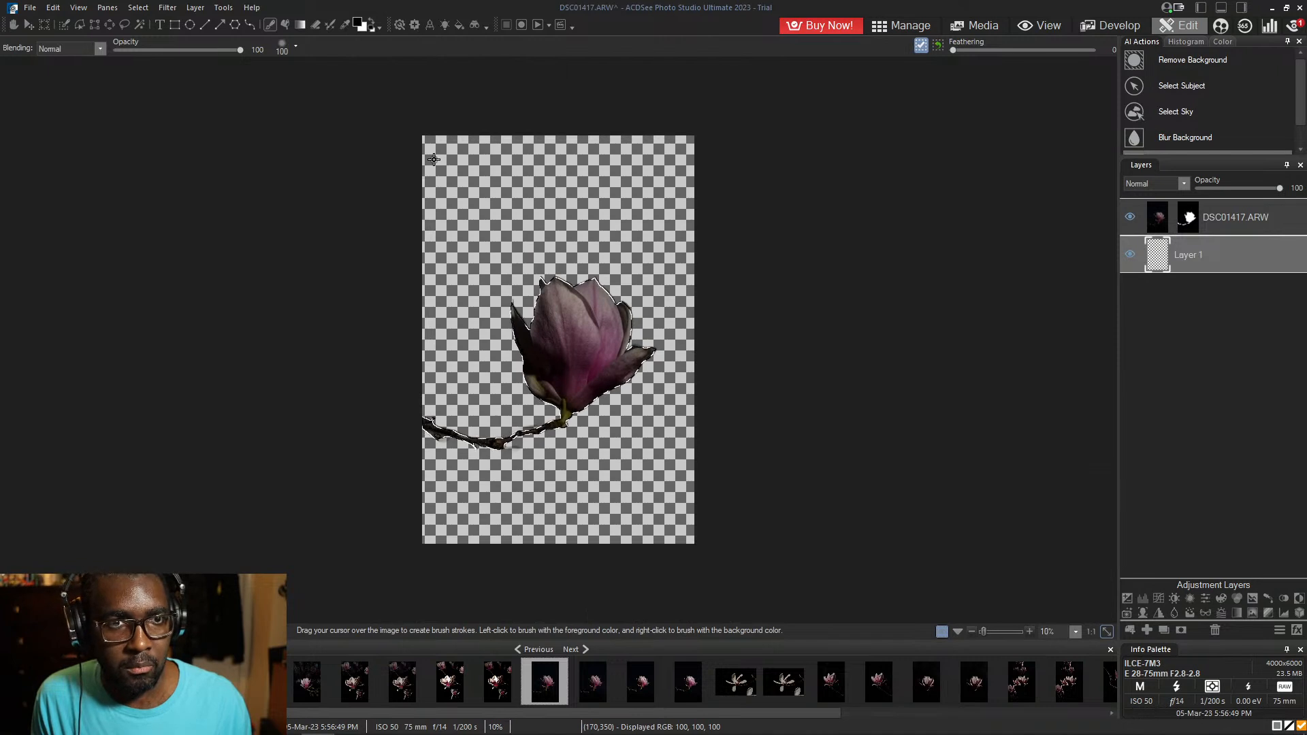
- Open the online keyboard shortcut guide for Develop and Edit modes and look through its Edit mode shortcuts
click(223, 7)
click(223, 8)
click(251, 8)
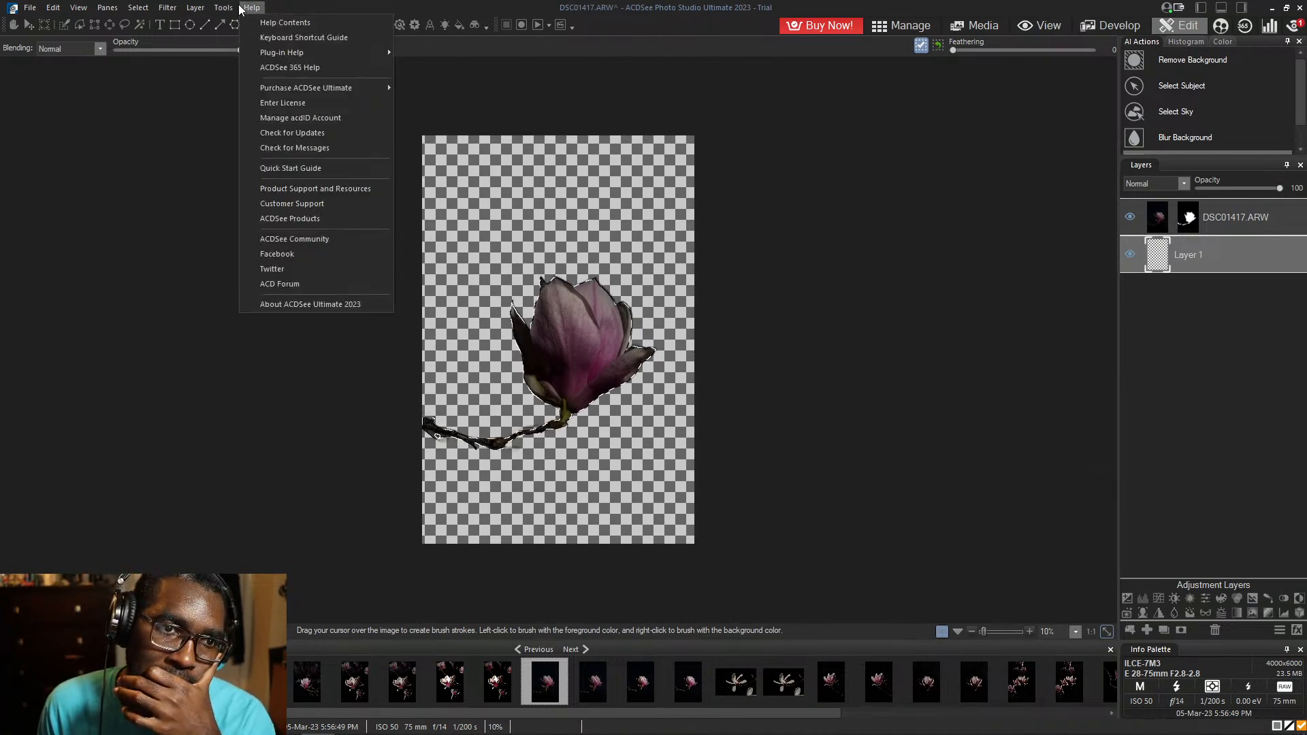
click(366, 38)
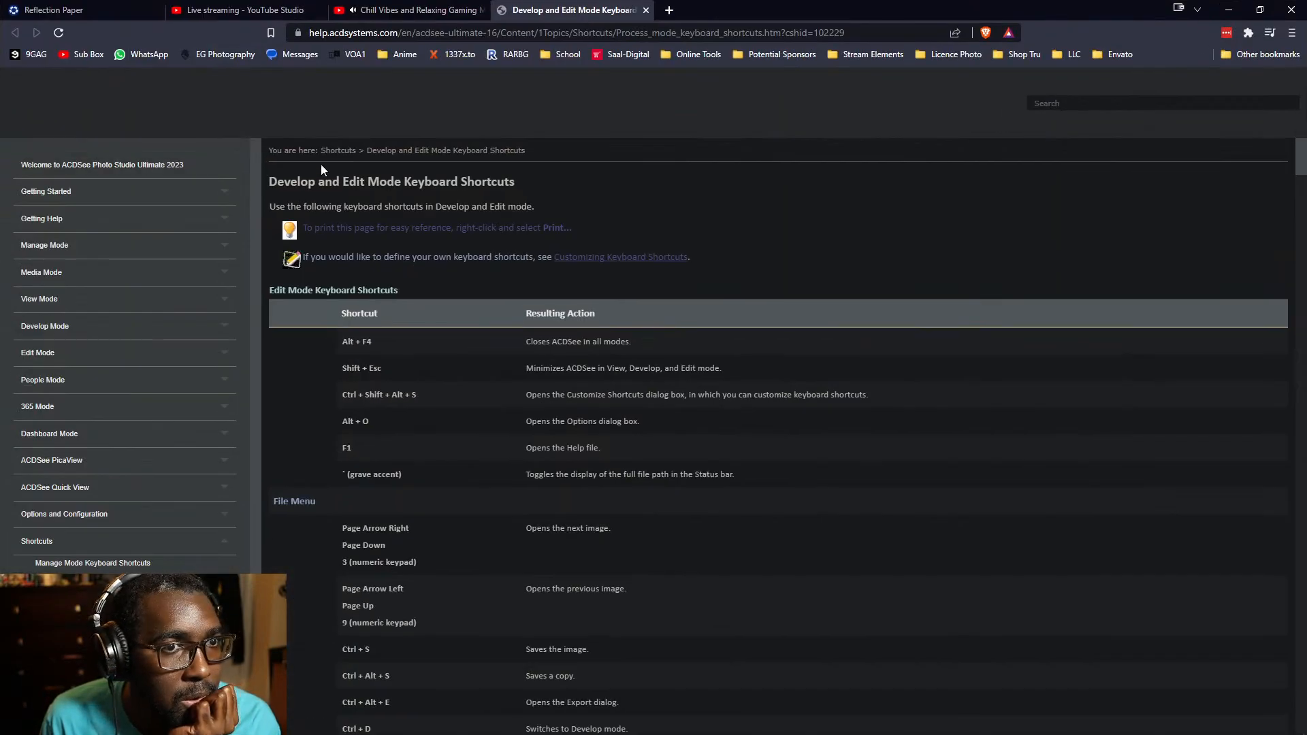
scroll(749, 235, down, 2)
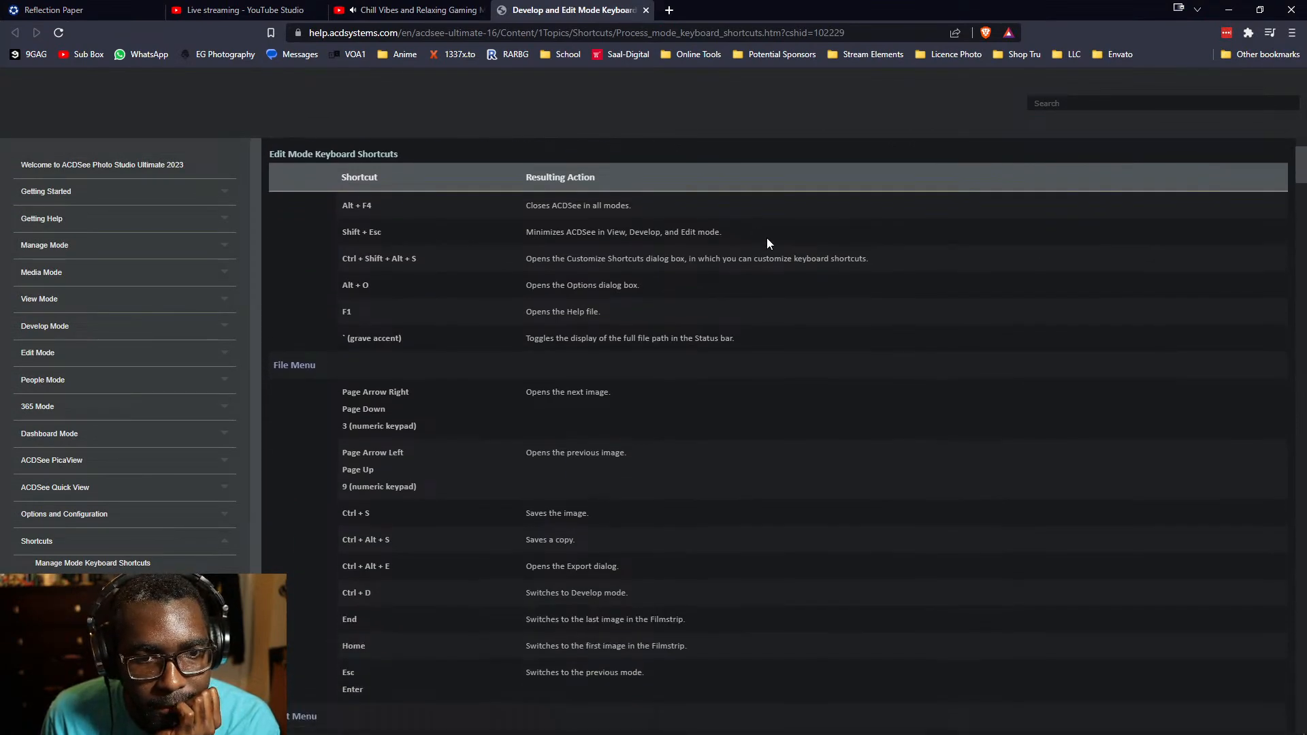
scroll(767, 240, down, 1)
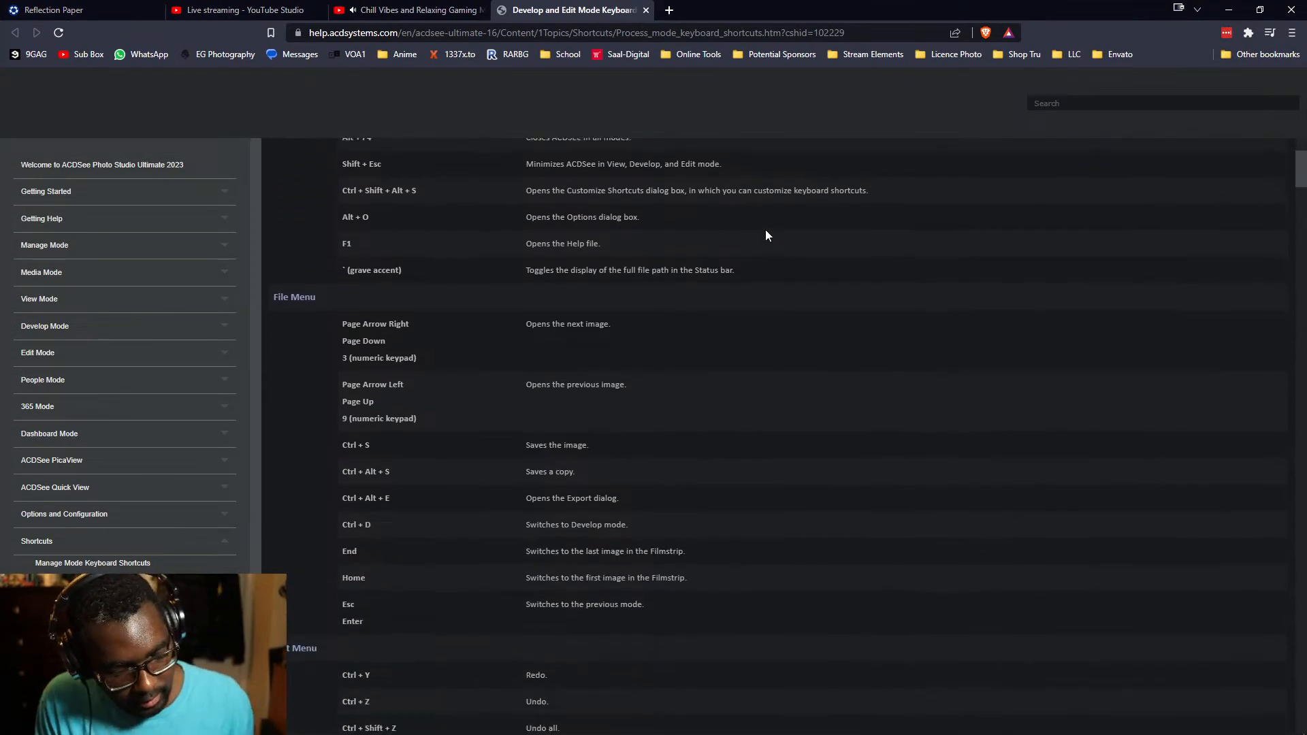
- Search the shortcut page for "brush" and go through the matching entries
key(ctrl+f)
text(brus)
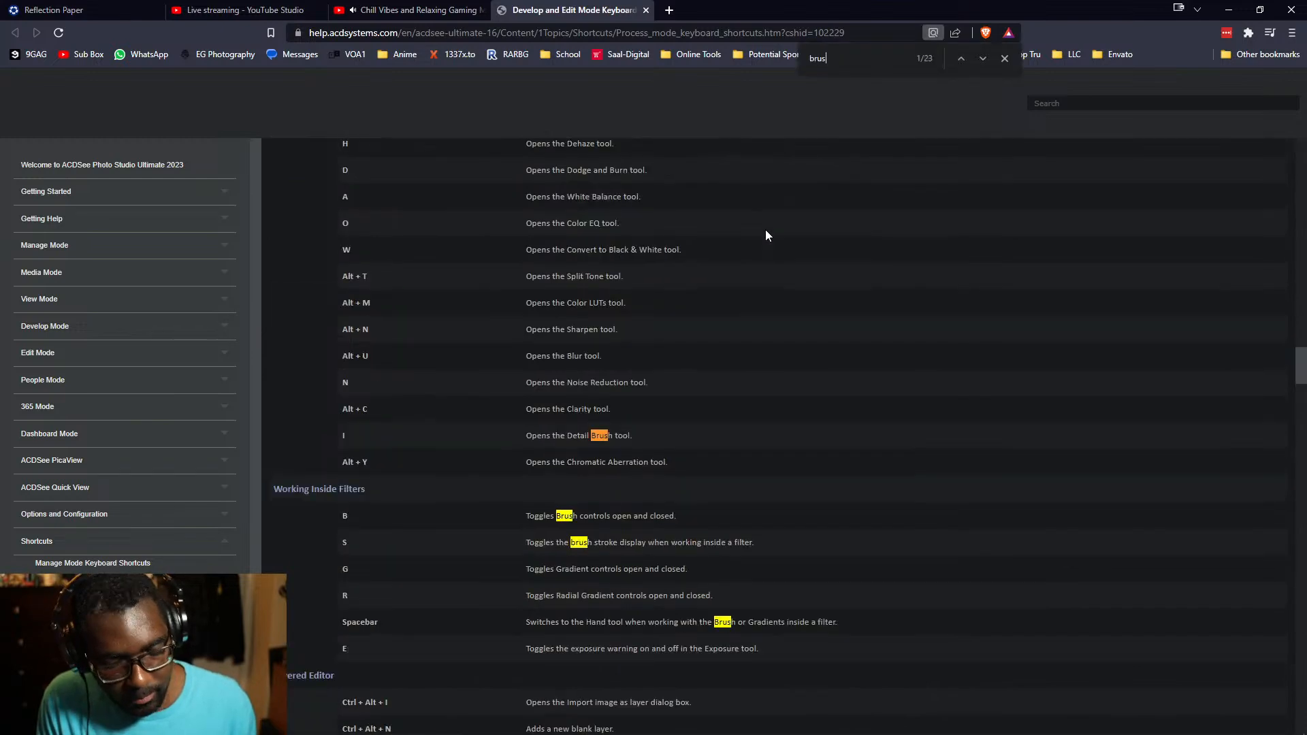
text(h)
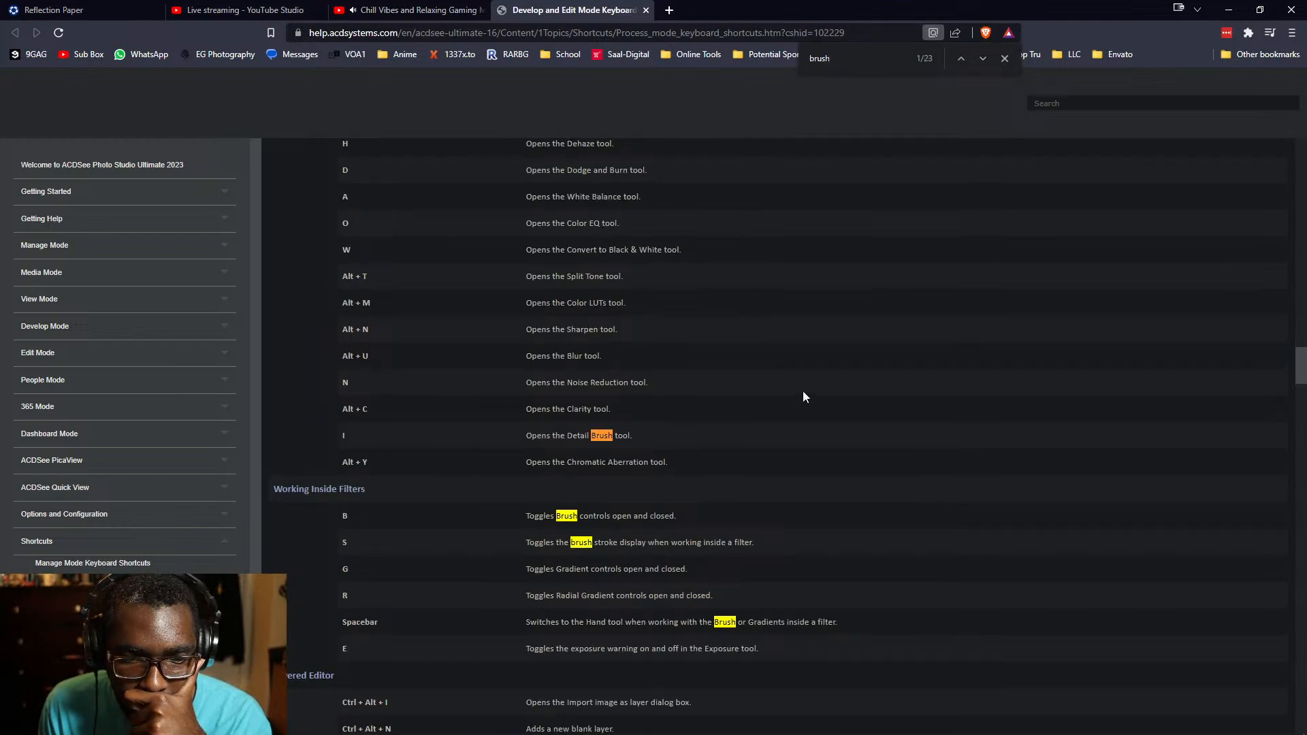
scroll(804, 392, down, 2)
mouse_move(1300, 371)
mouse_down()
mouse_move(1302, 538)
mouse_move(1302, 495)
mouse_up()
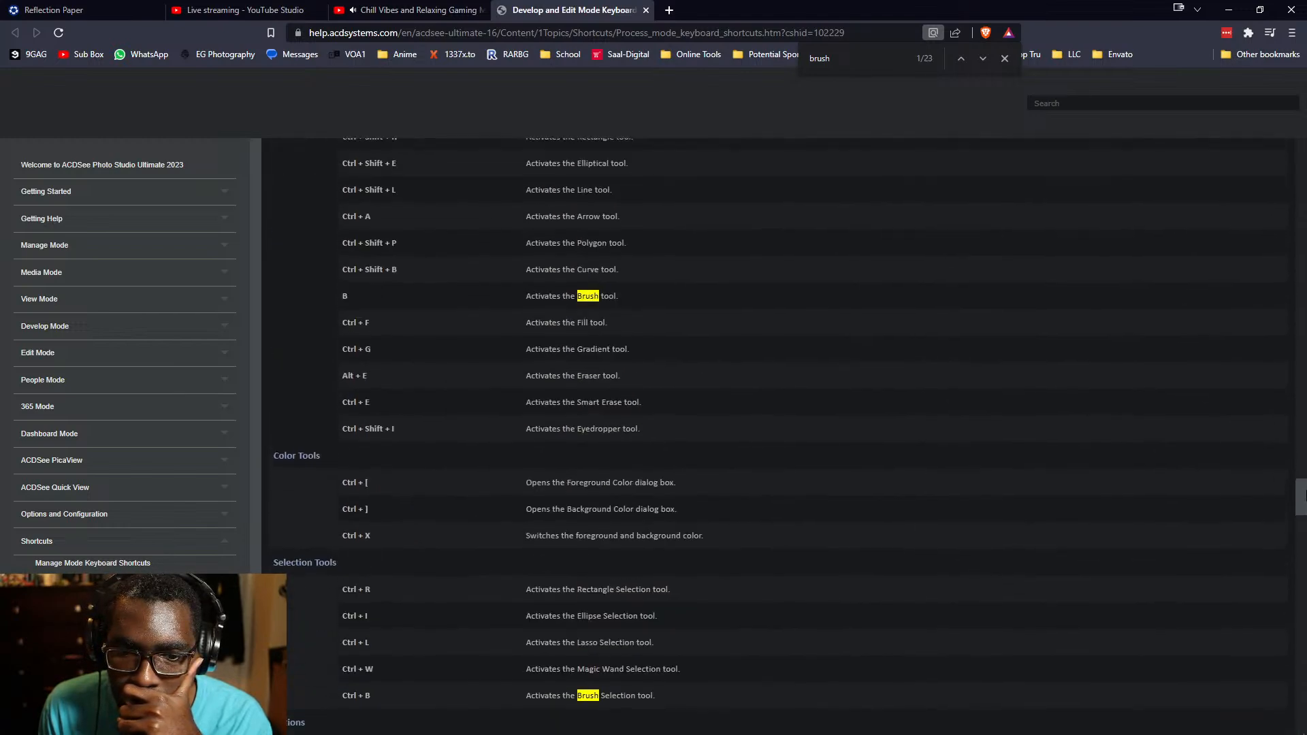
mouse_move(1303, 496)
mouse_down()
mouse_move(1300, 572)
mouse_move(1267, 653)
mouse_move(1267, 727)
mouse_up()
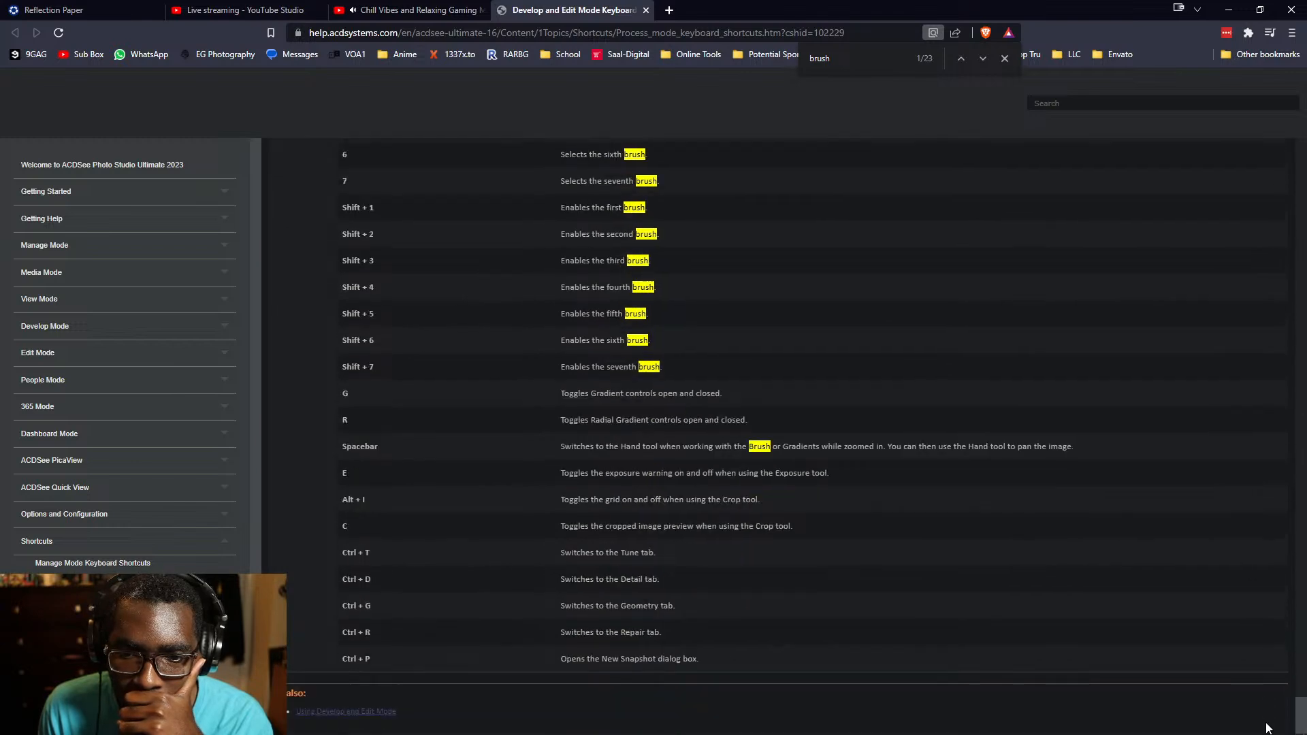
drag(1265, 720, 1296, 376)
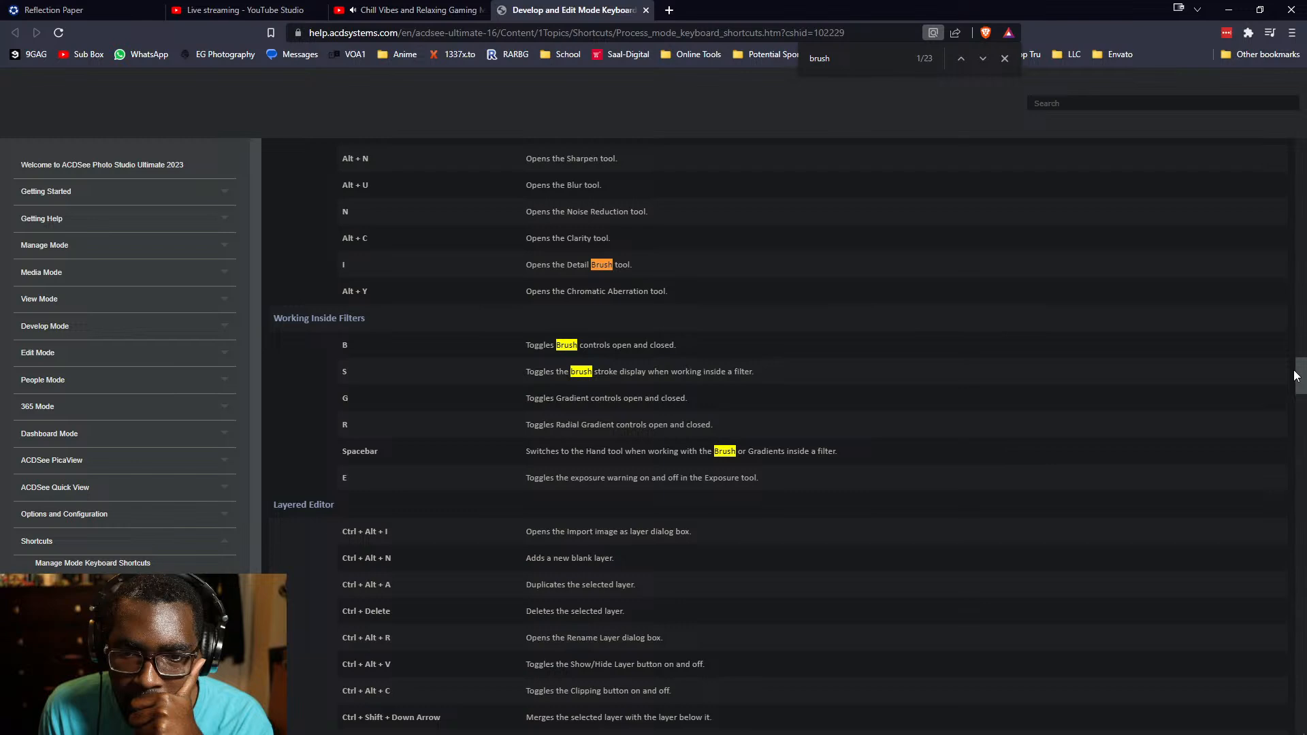
drag(1295, 375, 1304, 333)
- Search the shortcut page for "pain" and for "fill" to find the Fill tool's shortcut
click(901, 62)
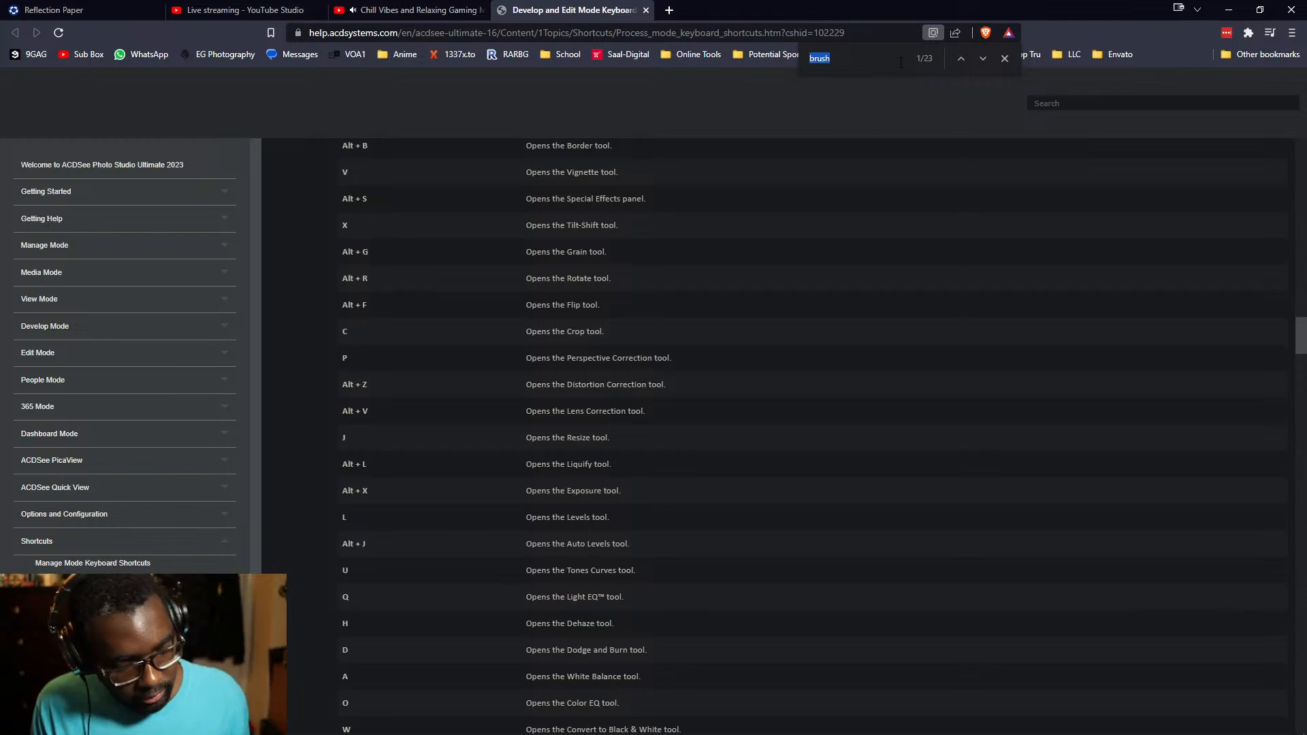
text(pain)
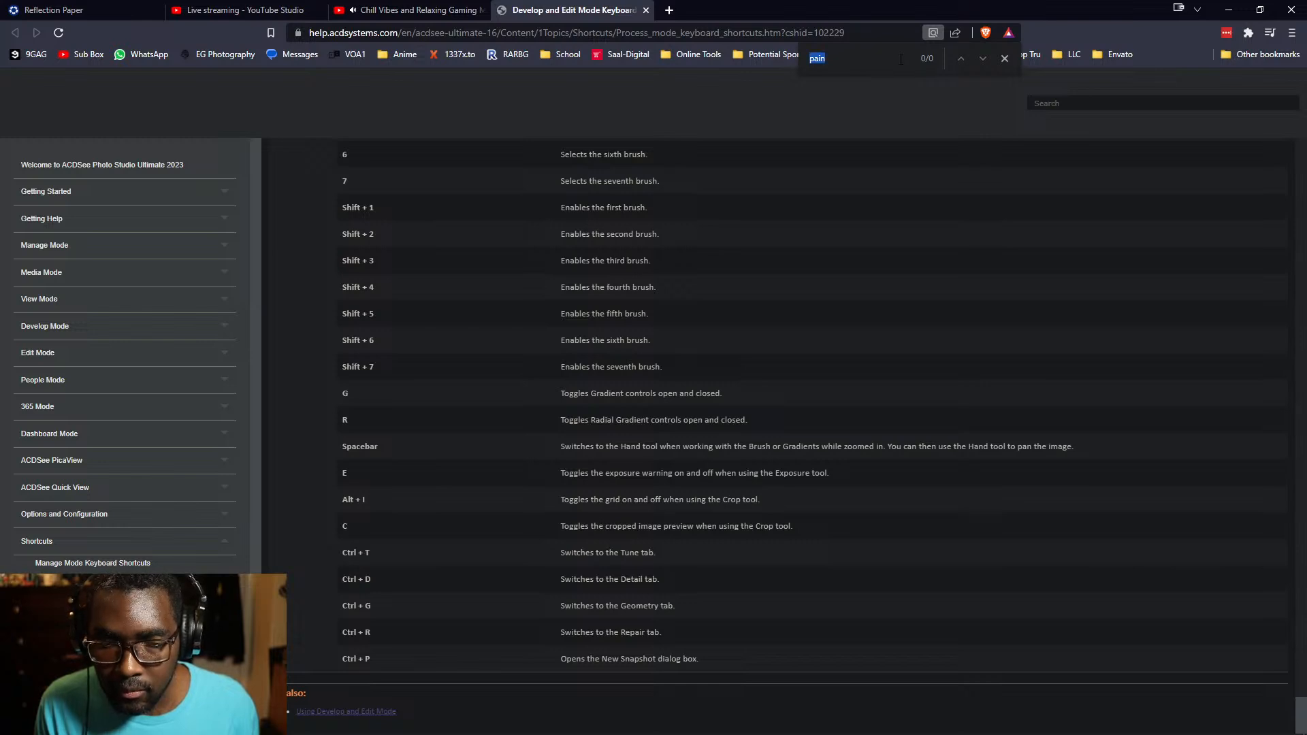
text(fill)
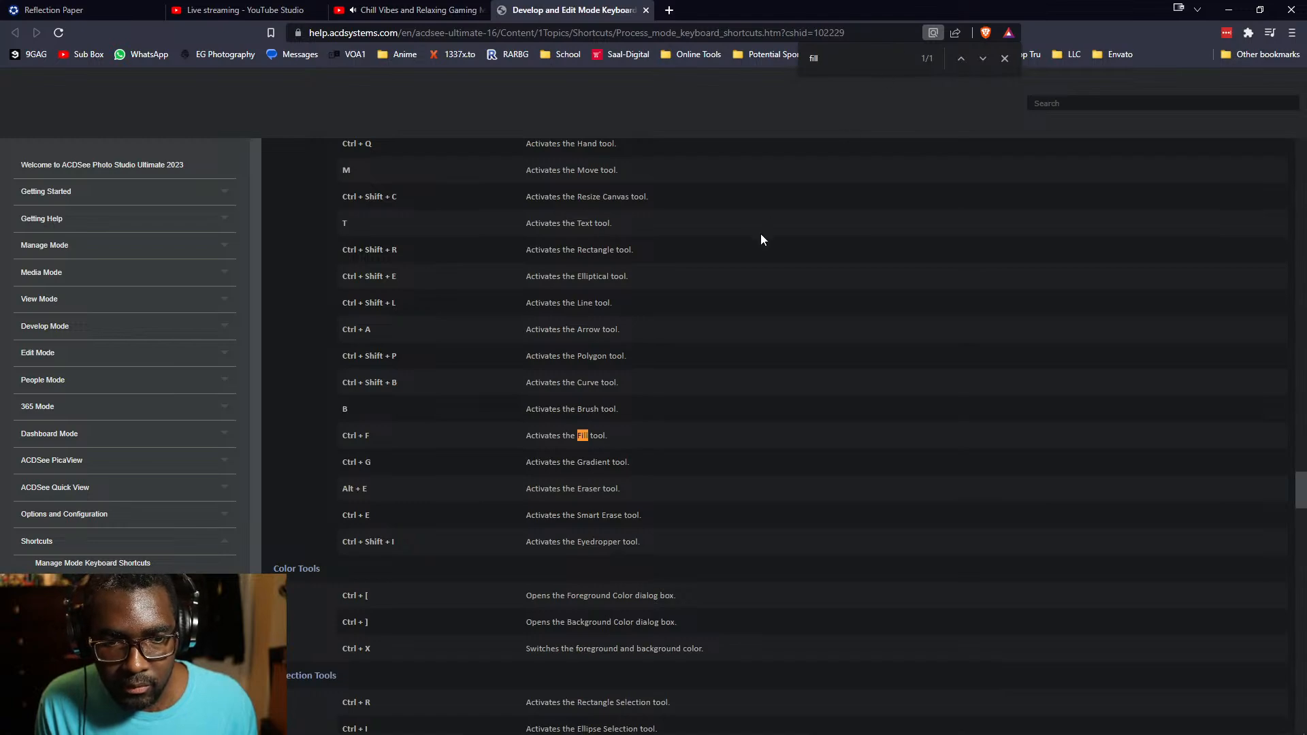
mouse_move(1303, 486)
mouse_down()
mouse_move(1305, 448)
mouse_move(1306, 480)
mouse_up()
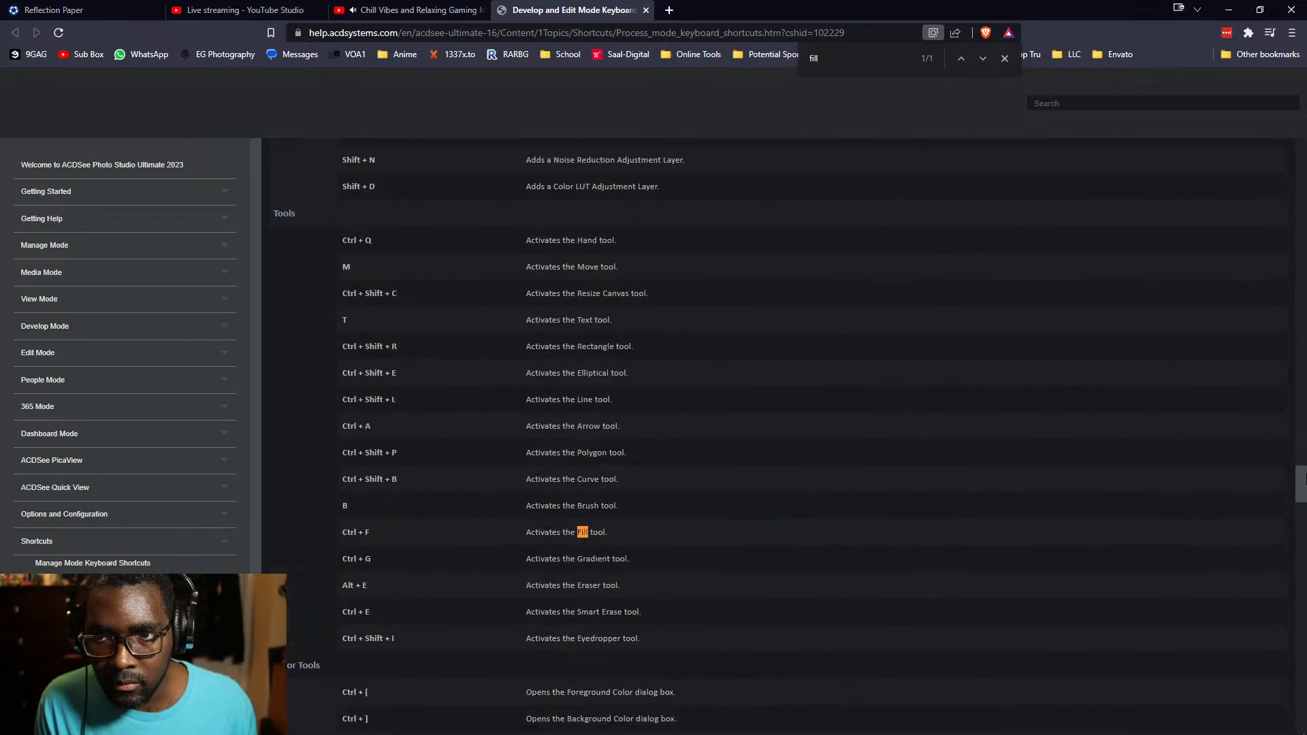
- Return to ACDSee and fill the selected flower and branch shape on Layer 1 with black using the Fill tool
click(1180, 8)
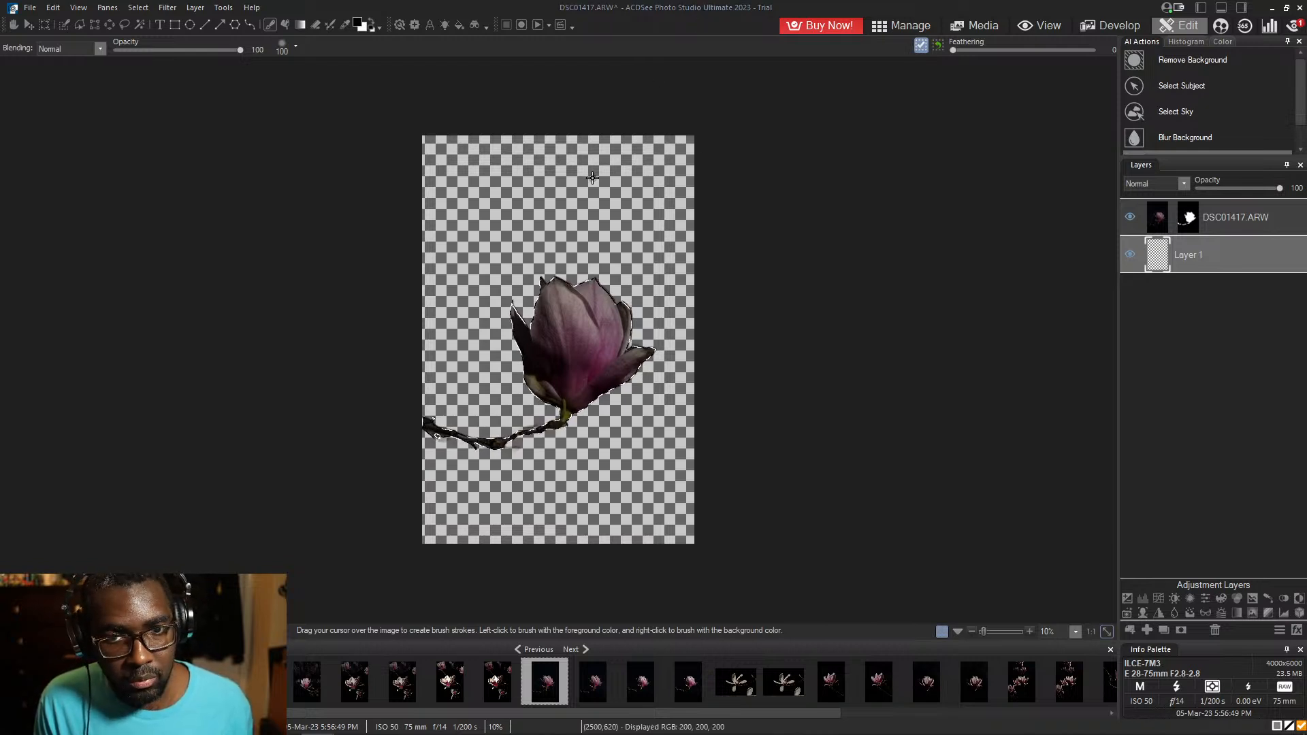
key(ctrl+d)
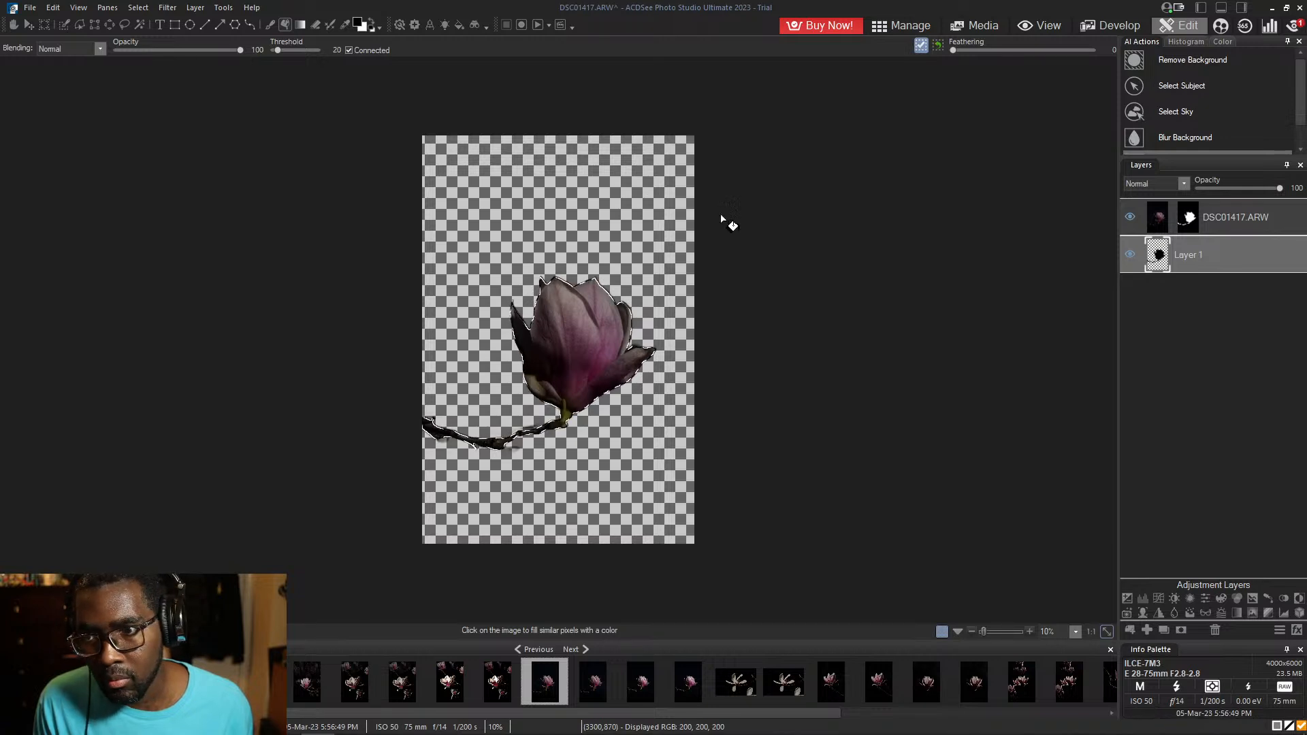
- Hide the masked DSC01417.ARW layer and make Layer 1 the active layer
click(1134, 217)
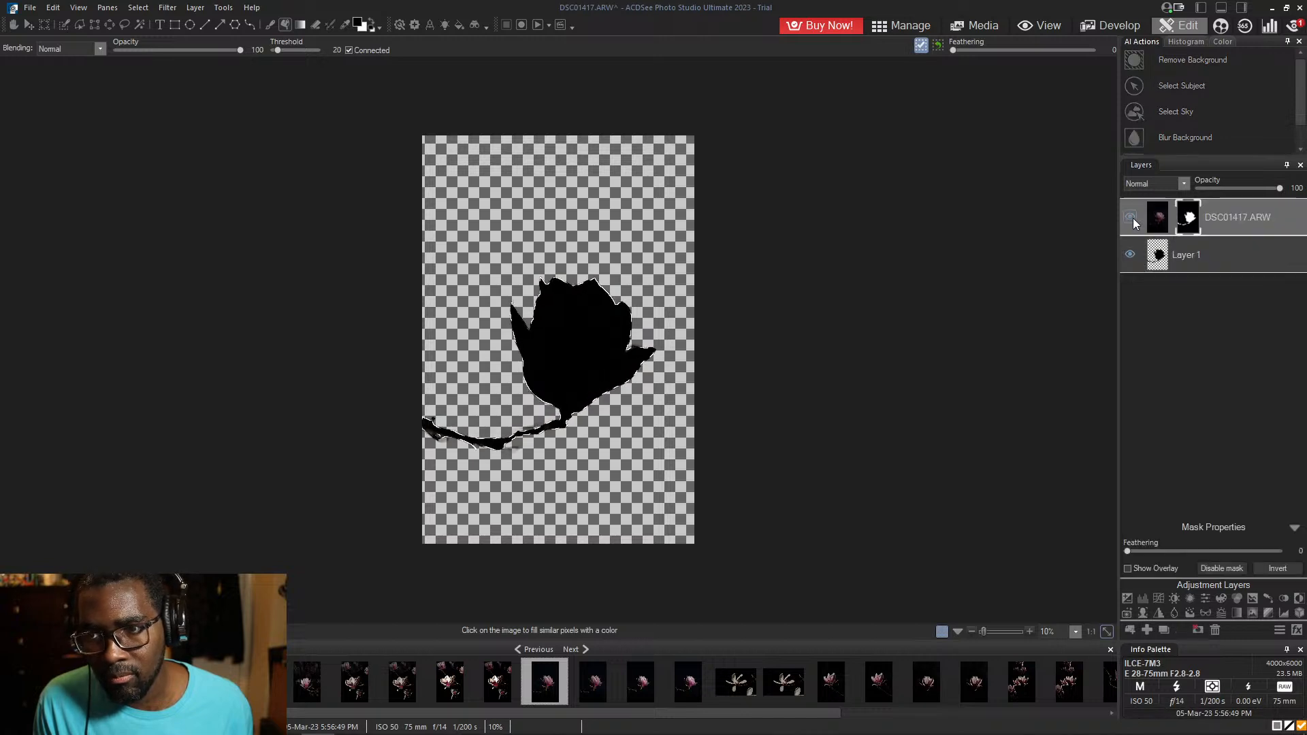
click(1132, 217)
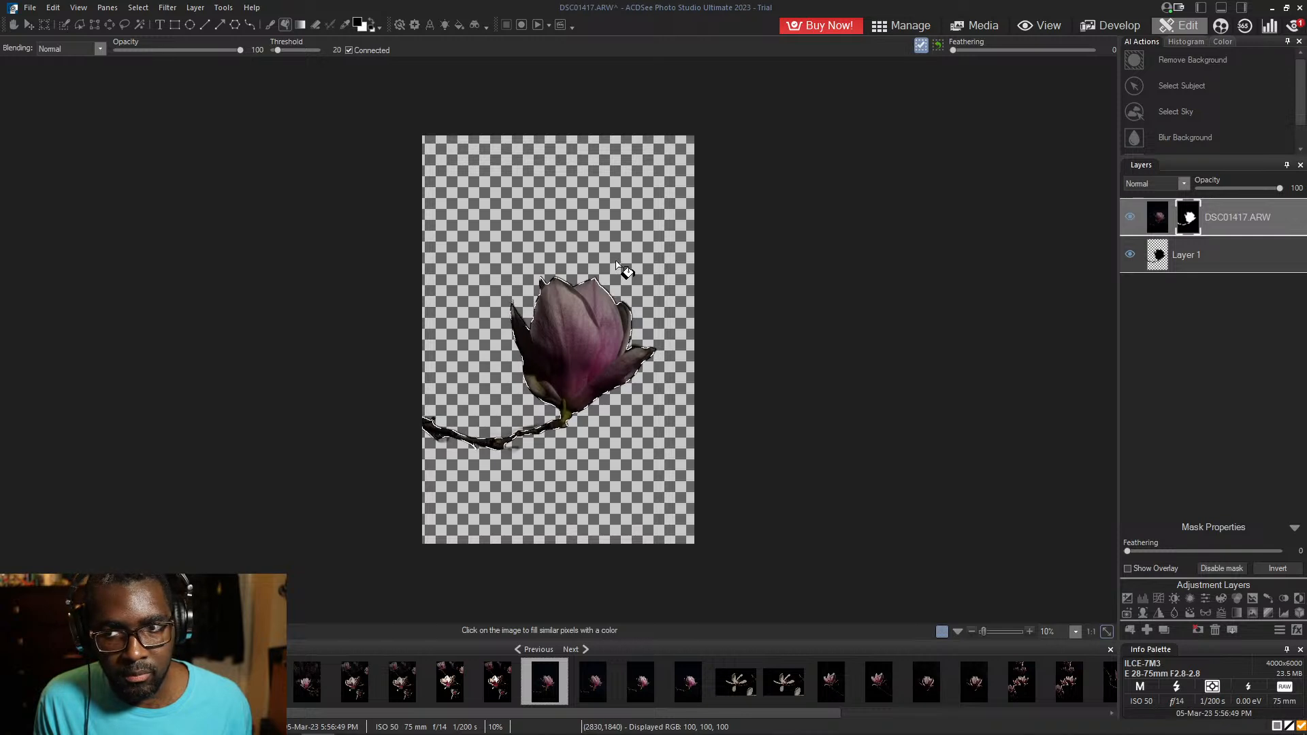
click(1186, 259)
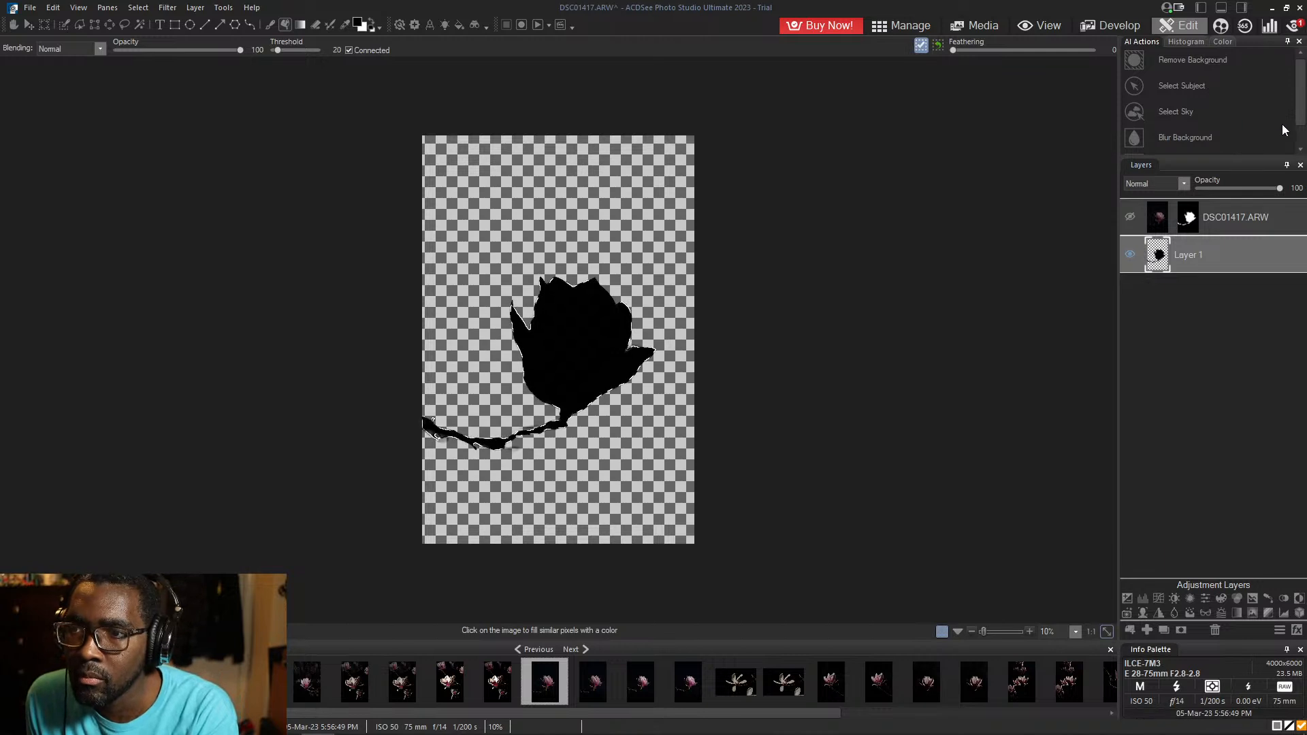
- Set the selection feathering to 22
mouse_move(1300, 116)
mouse_down()
mouse_move(1301, 158)
mouse_move(1297, 110)
mouse_up()
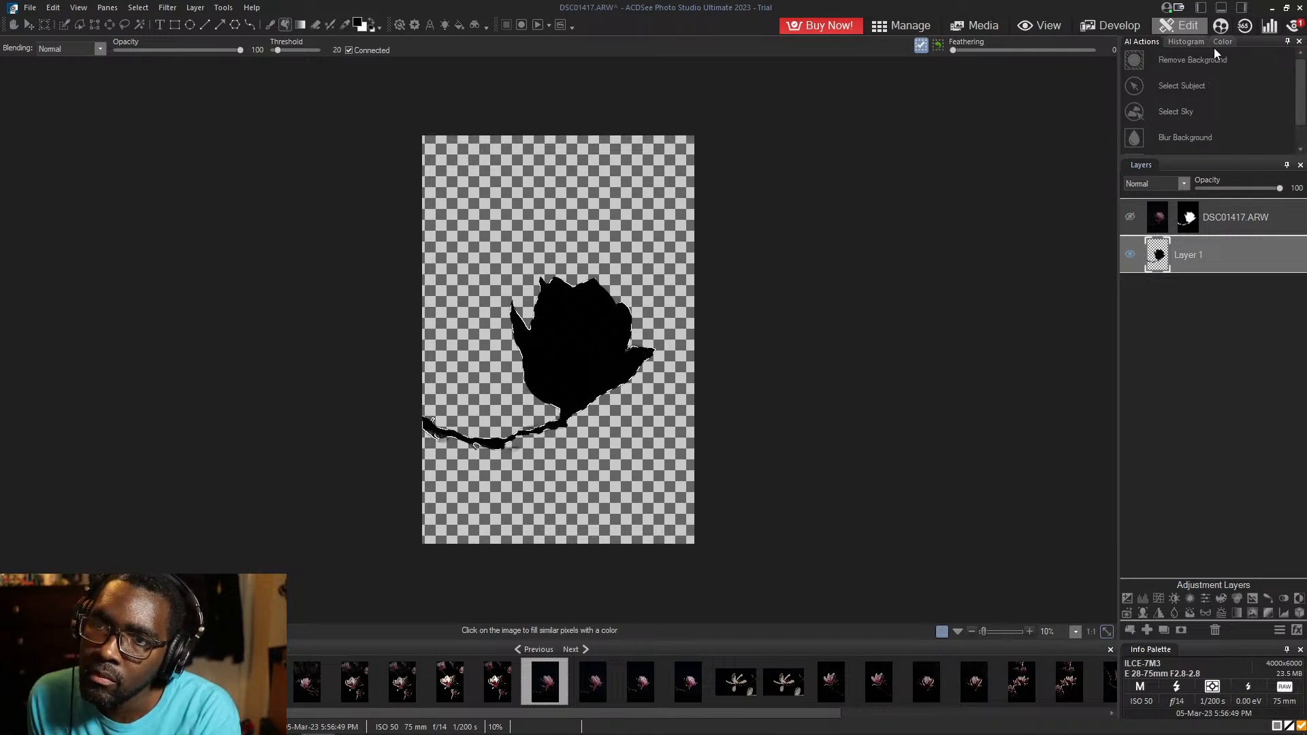
click(921, 46)
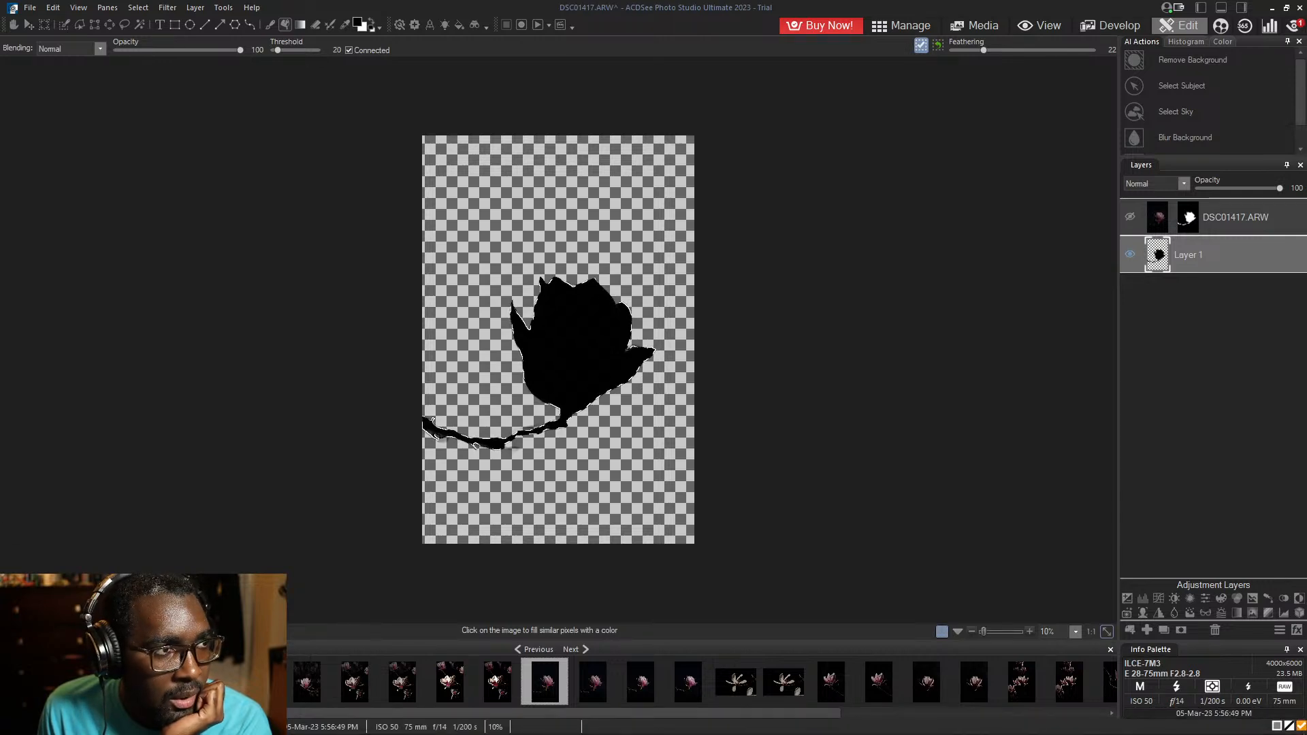
- Switch back to the shortcut guide in the browser and search for "dese" to find the deselect shortcut
key(alt+Tab)
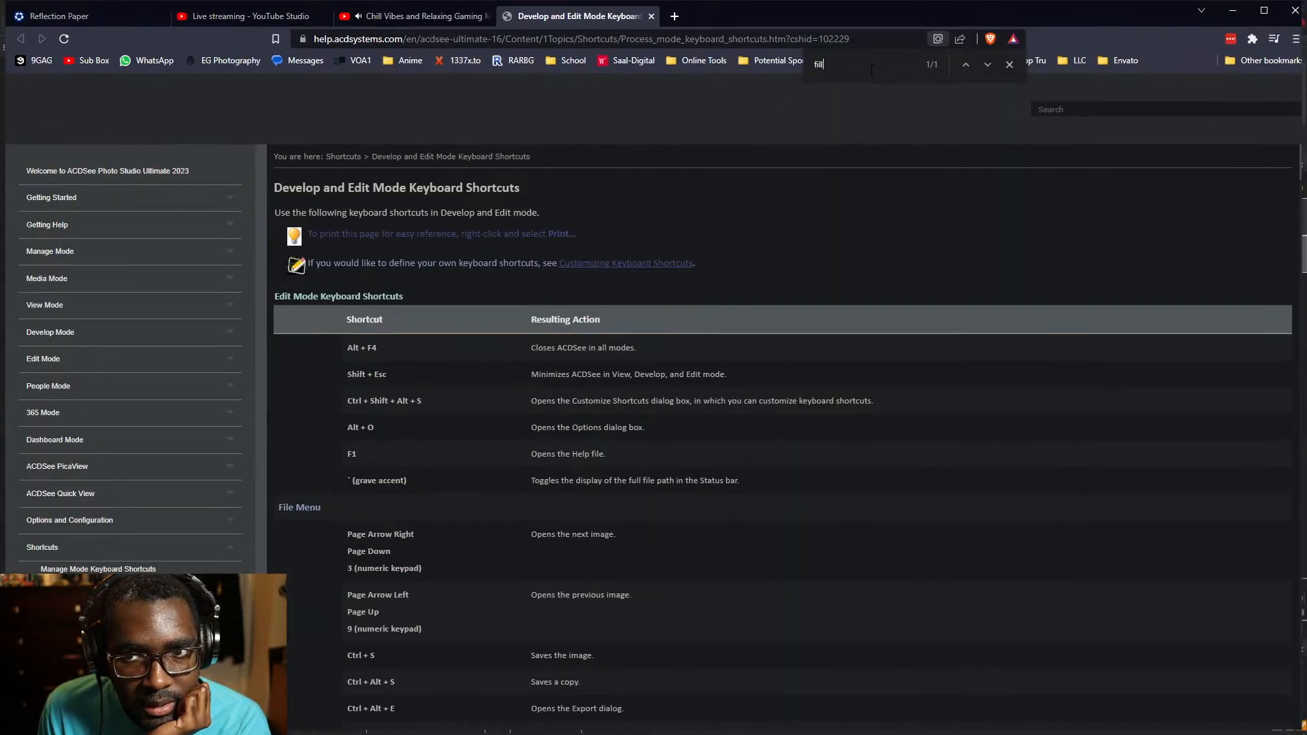
key(ctrl+f)
text(de)
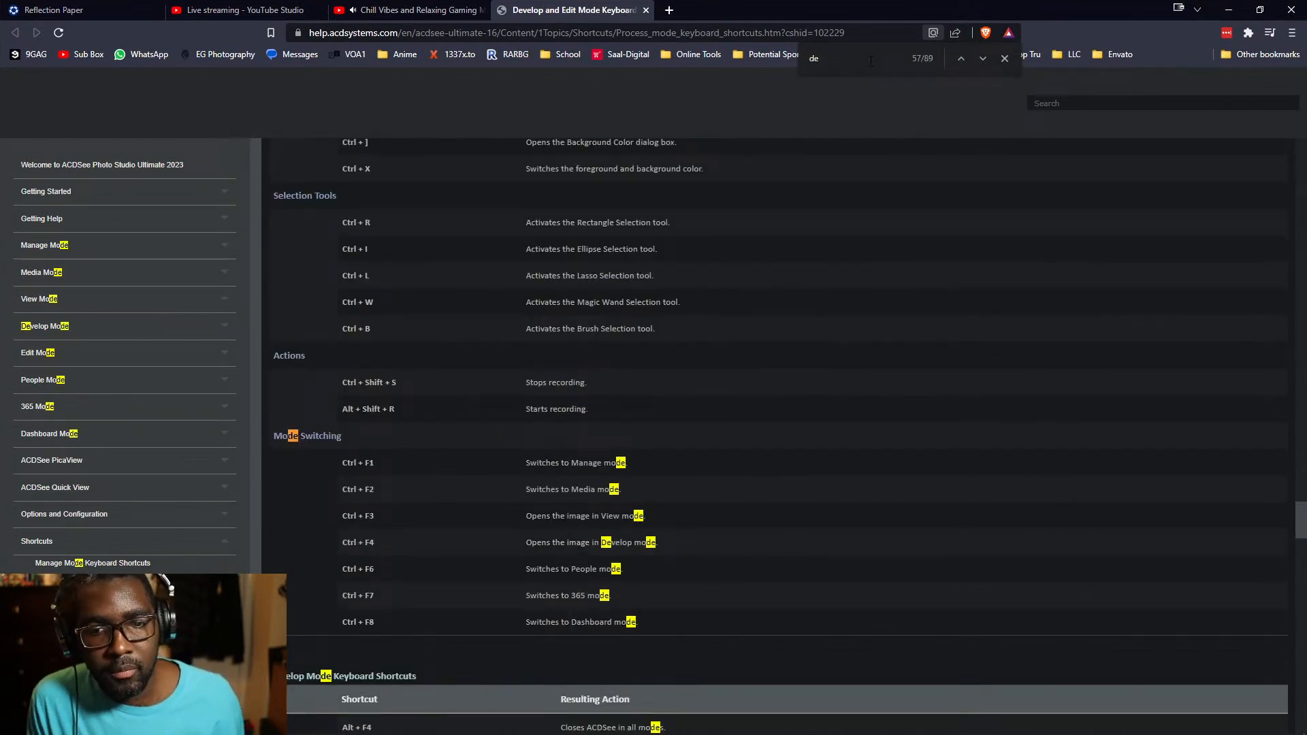
text(s)
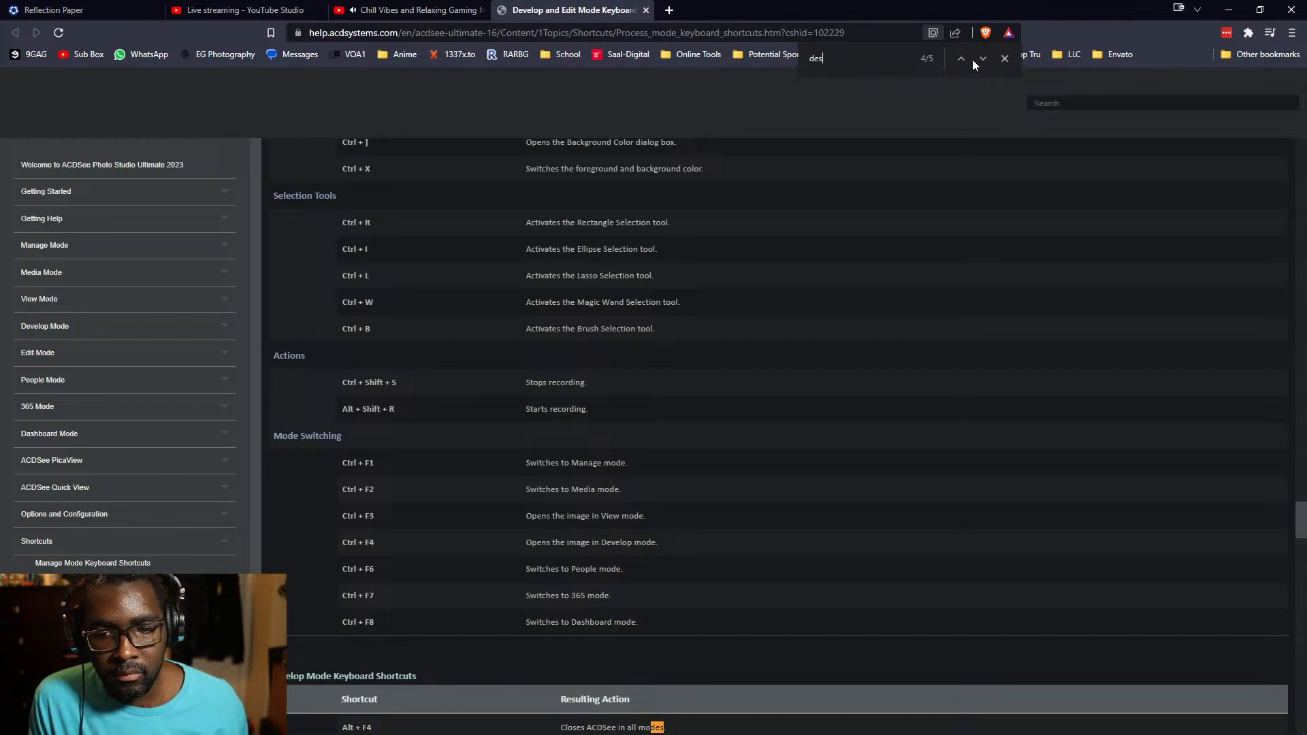
text(e)
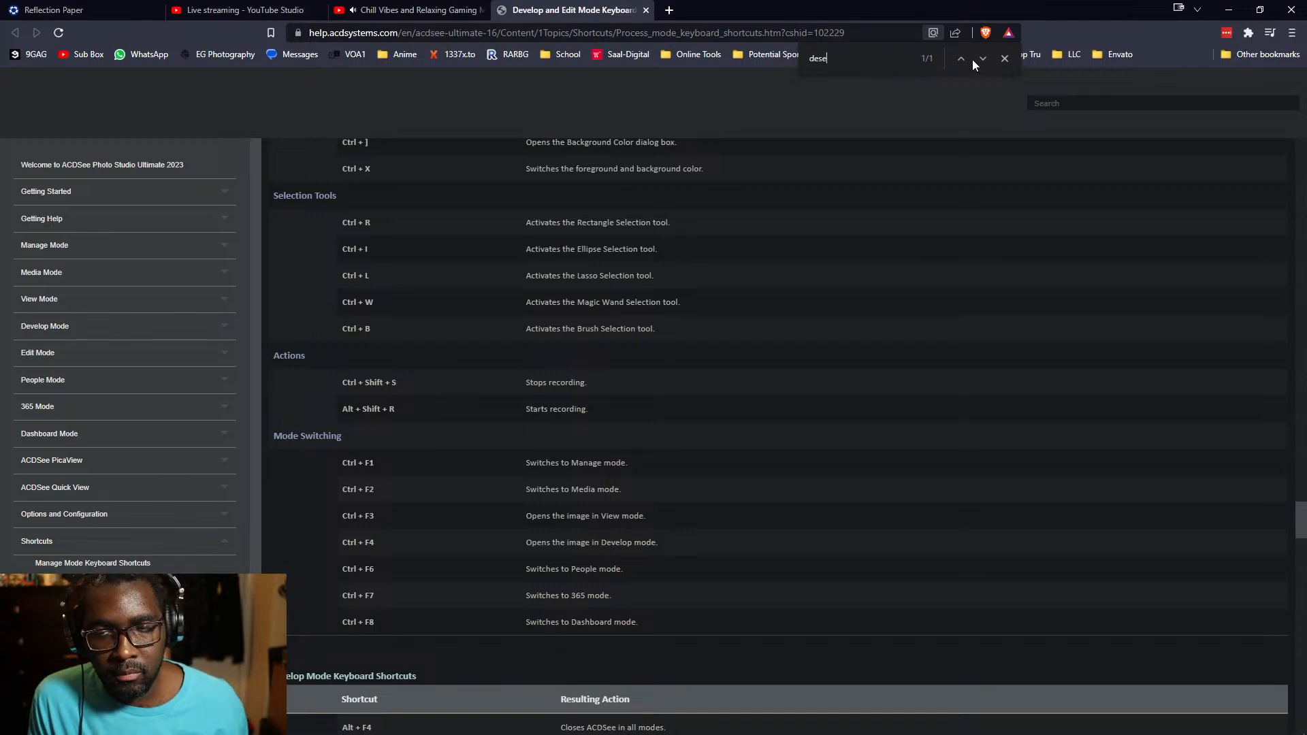
click(982, 59)
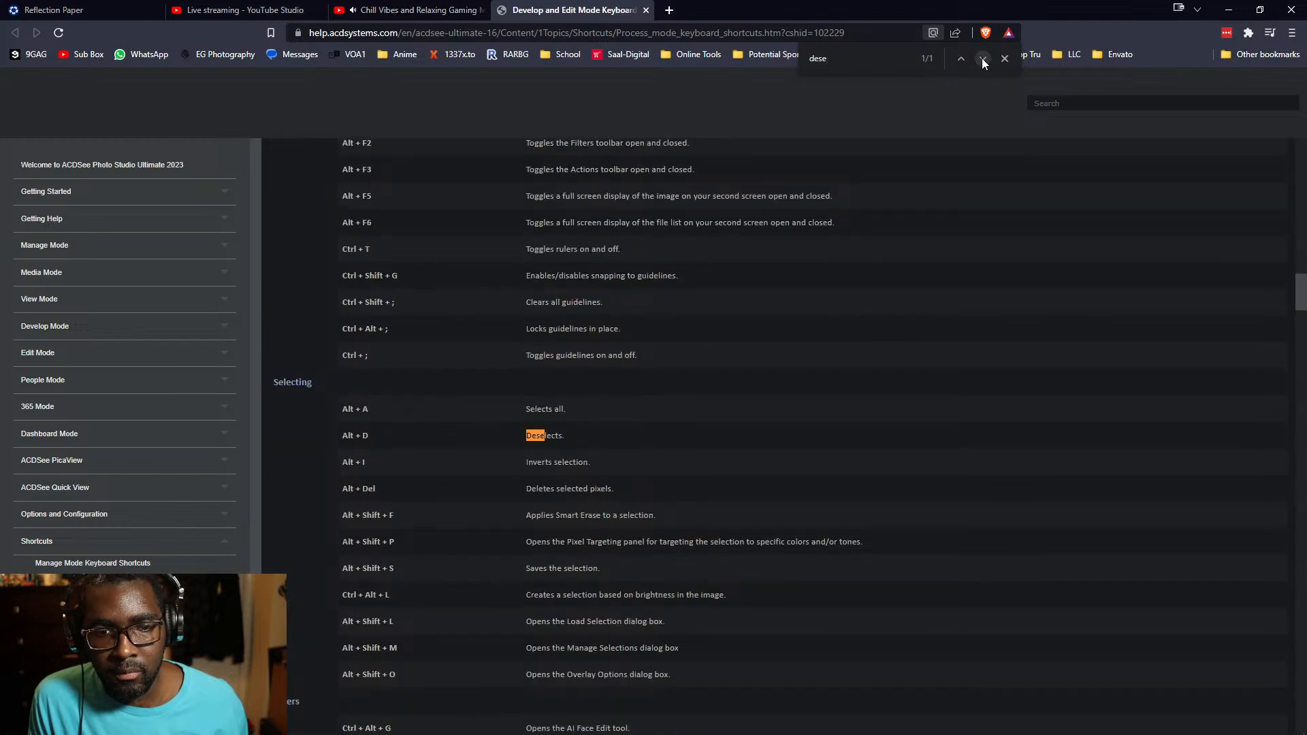
- Return to ACDSee, clear the selection and fill the transparent area around the silhouette on Layer 1 with black
click(1229, 10)
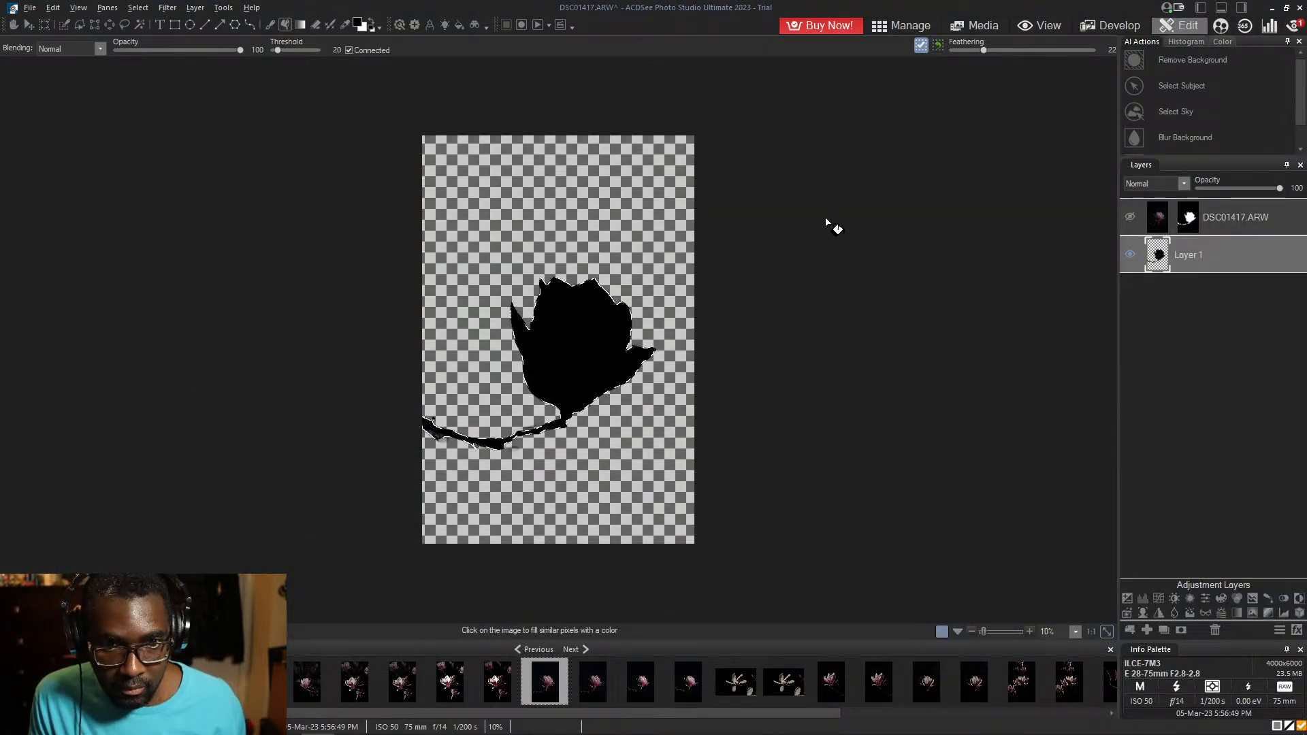
key(ctrl+d)
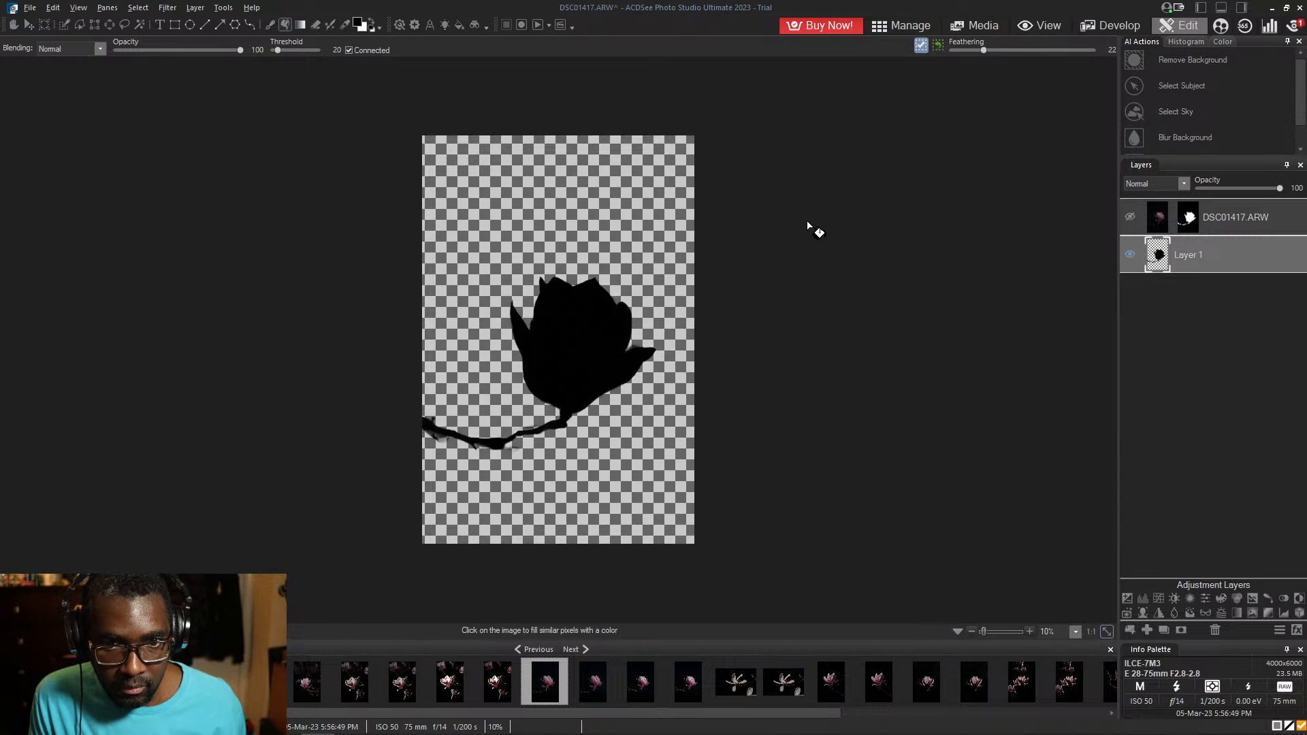
click(629, 248)
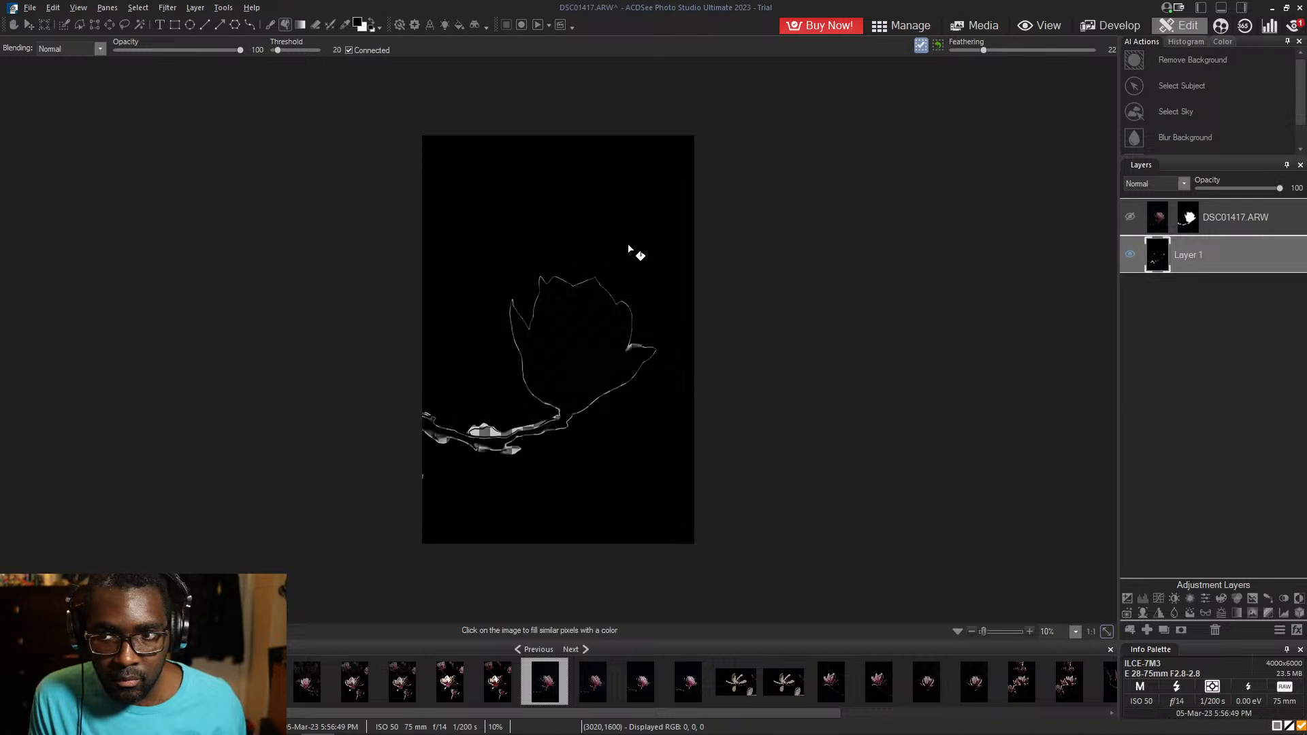
- Brush black over the remaining unfilled outlines around the flower and branch until Layer 1 is solid black
key(b)
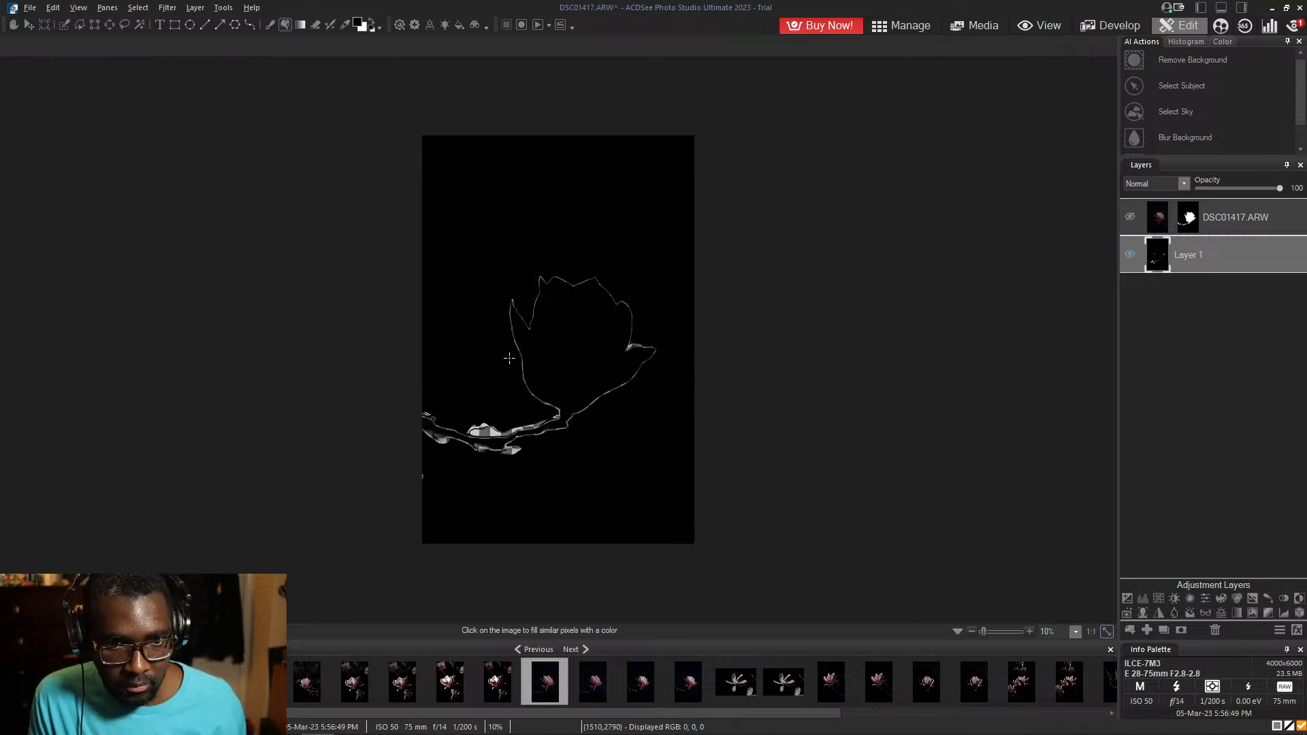
mouse_move(495, 433)
mouse_down()
mouse_move(432, 450)
mouse_move(466, 420)
mouse_move(416, 427)
mouse_move(438, 506)
mouse_move(424, 441)
mouse_move(417, 493)
mouse_move(433, 471)
mouse_move(428, 454)
mouse_move(422, 489)
mouse_move(436, 389)
mouse_move(425, 462)
mouse_move(418, 385)
mouse_move(440, 465)
mouse_move(446, 401)
mouse_move(453, 465)
mouse_move(458, 406)
mouse_move(442, 452)
mouse_move(463, 460)
mouse_move(495, 424)
mouse_move(431, 443)
mouse_move(490, 413)
mouse_up()
mouse_move(410, 455)
mouse_down()
mouse_move(489, 421)
mouse_move(536, 427)
mouse_move(431, 464)
mouse_move(454, 466)
mouse_move(534, 424)
mouse_move(530, 409)
mouse_move(450, 463)
mouse_move(563, 438)
mouse_move(483, 454)
mouse_move(513, 458)
mouse_move(588, 425)
mouse_move(558, 434)
mouse_move(584, 403)
mouse_move(465, 470)
mouse_move(449, 457)
mouse_move(640, 387)
mouse_move(464, 442)
mouse_move(620, 391)
mouse_move(527, 442)
mouse_move(619, 393)
mouse_move(510, 409)
mouse_move(530, 427)
mouse_move(682, 349)
mouse_move(628, 396)
mouse_move(679, 315)
mouse_move(566, 407)
mouse_move(709, 331)
mouse_move(649, 339)
mouse_move(593, 279)
mouse_move(540, 288)
mouse_move(539, 273)
mouse_move(565, 275)
mouse_move(536, 289)
mouse_move(562, 268)
mouse_move(526, 297)
mouse_move(563, 263)
mouse_move(515, 330)
mouse_move(552, 283)
mouse_move(520, 344)
mouse_move(512, 332)
mouse_move(529, 344)
mouse_move(542, 281)
mouse_move(515, 275)
mouse_move(531, 406)
mouse_move(523, 327)
mouse_move(578, 380)
mouse_up()
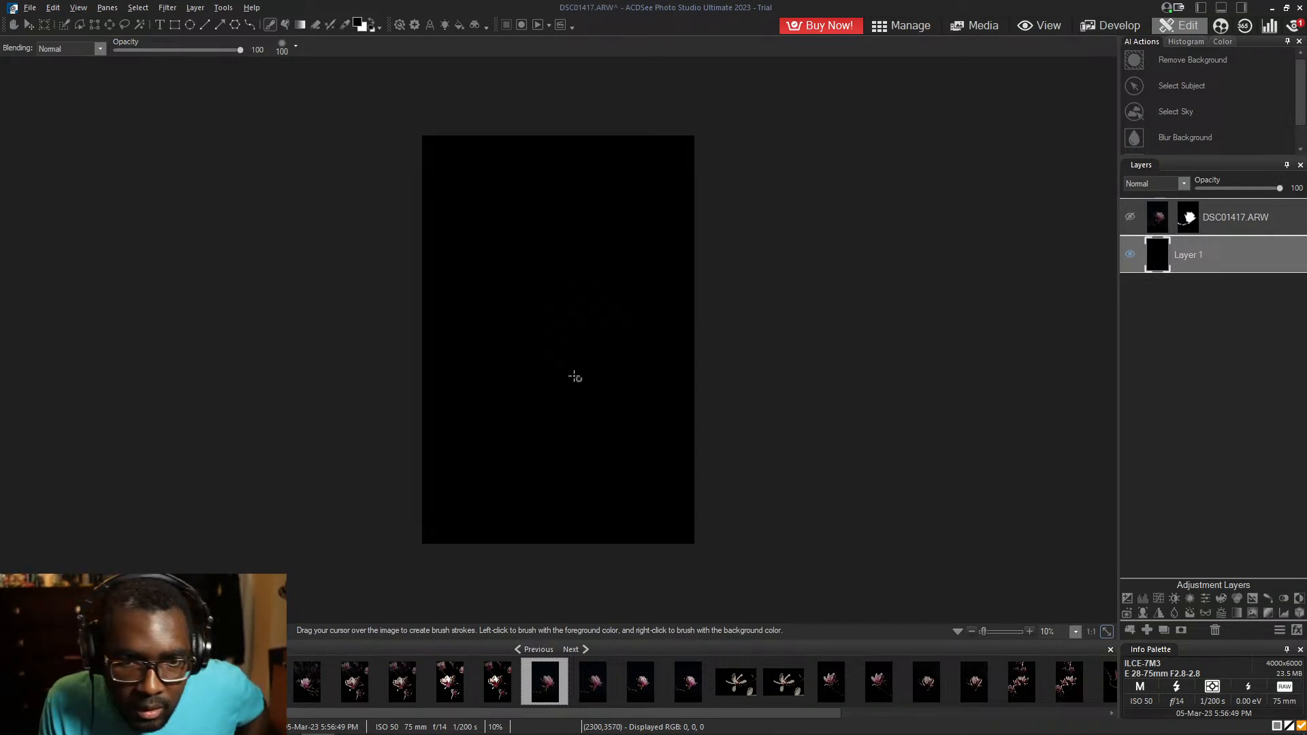
- Show the DSC01417.ARW flower layer again above the black Layer 1
click(1132, 219)
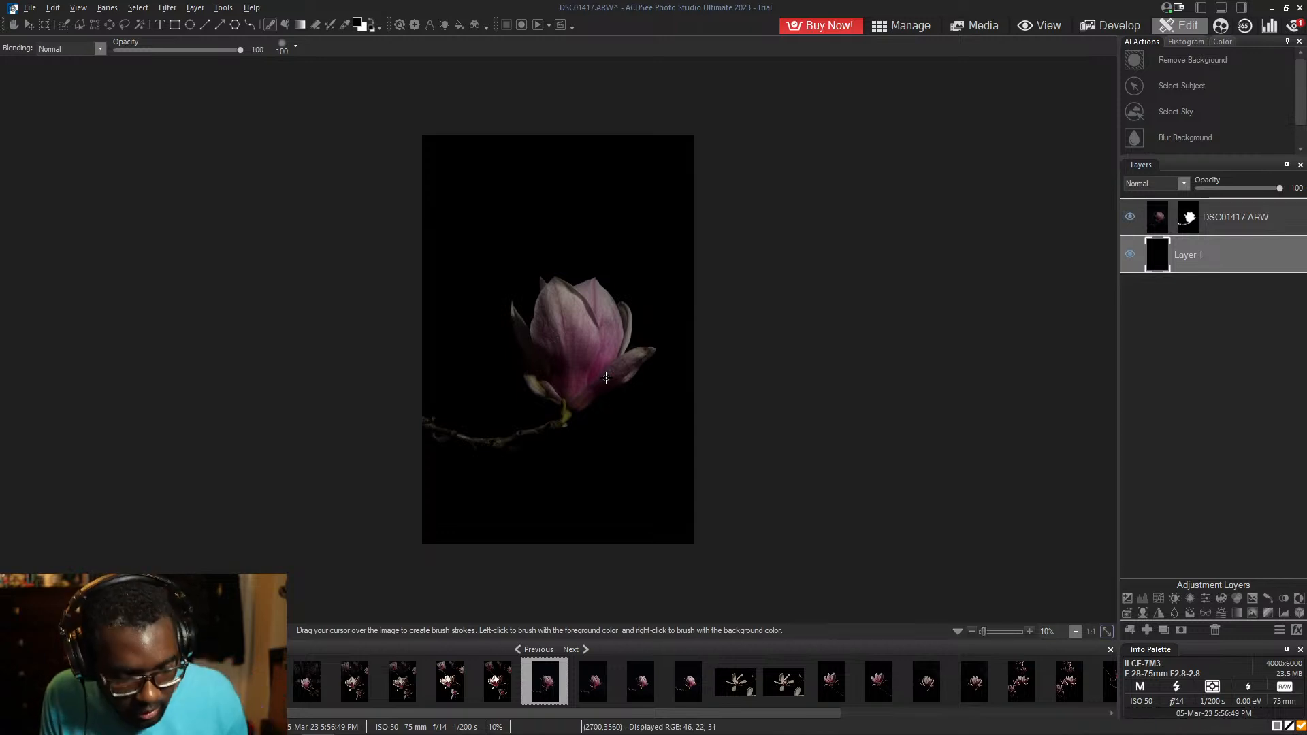
key(ctrl+s)
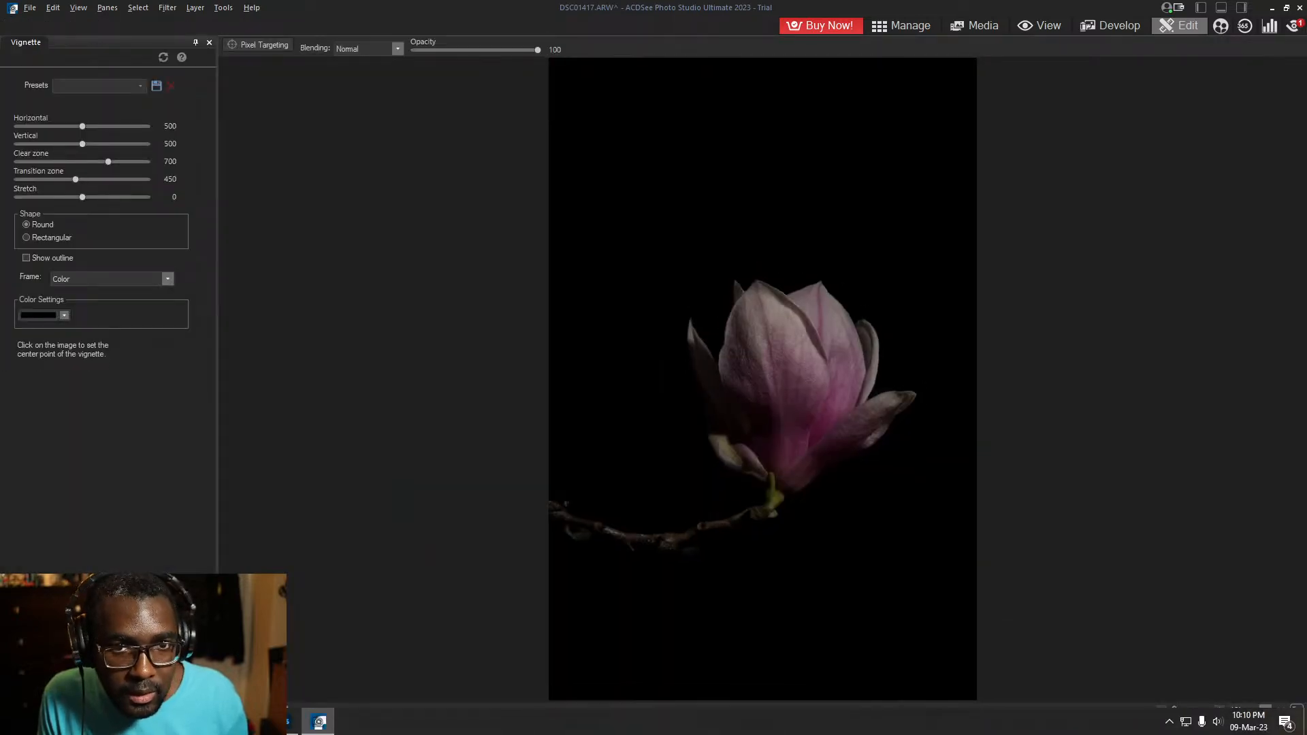
click(219, 722)
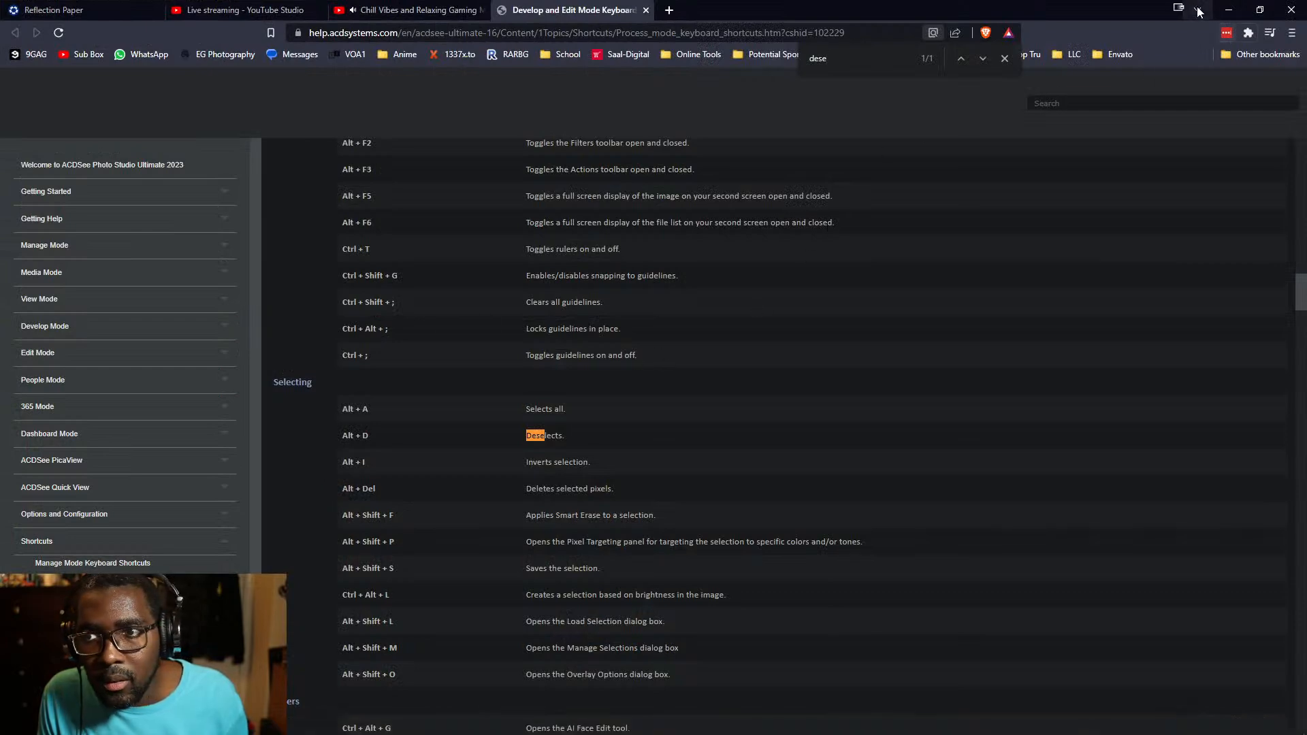
click(1181, 9)
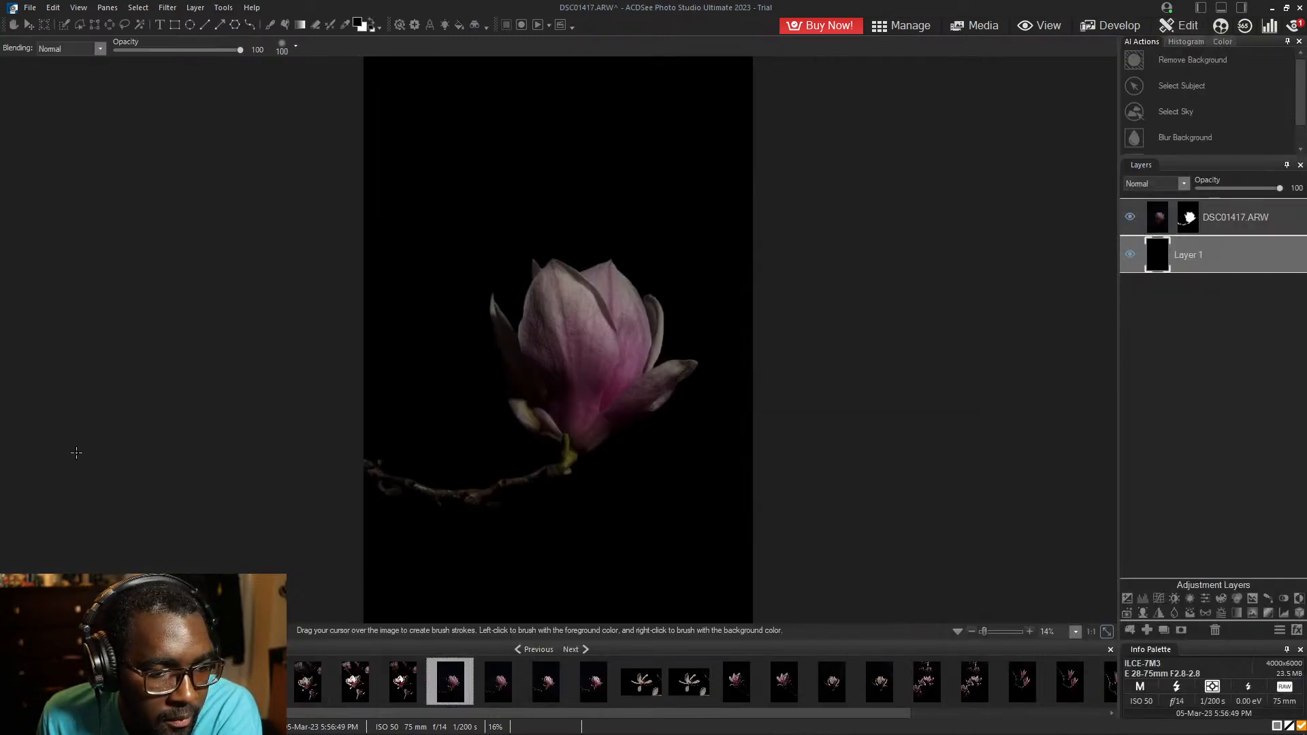
scroll(76, 453, down, 1)
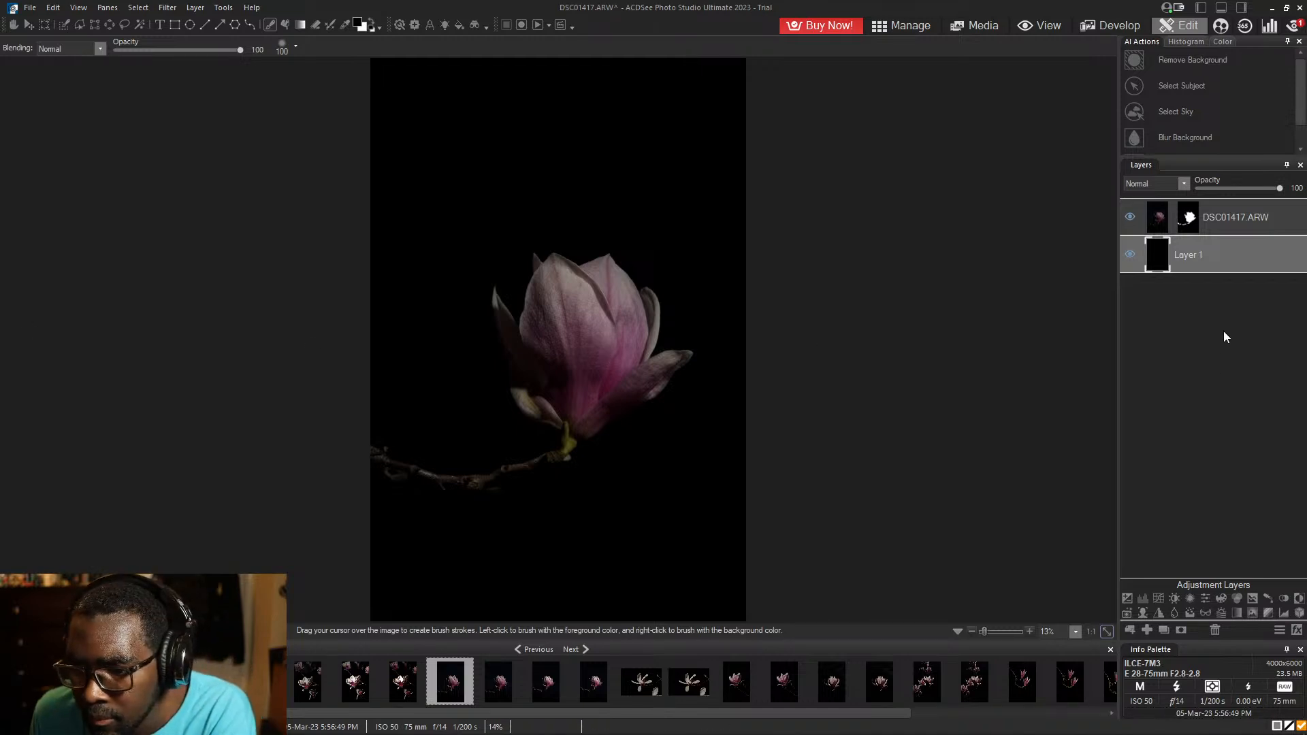
right_click(1218, 258)
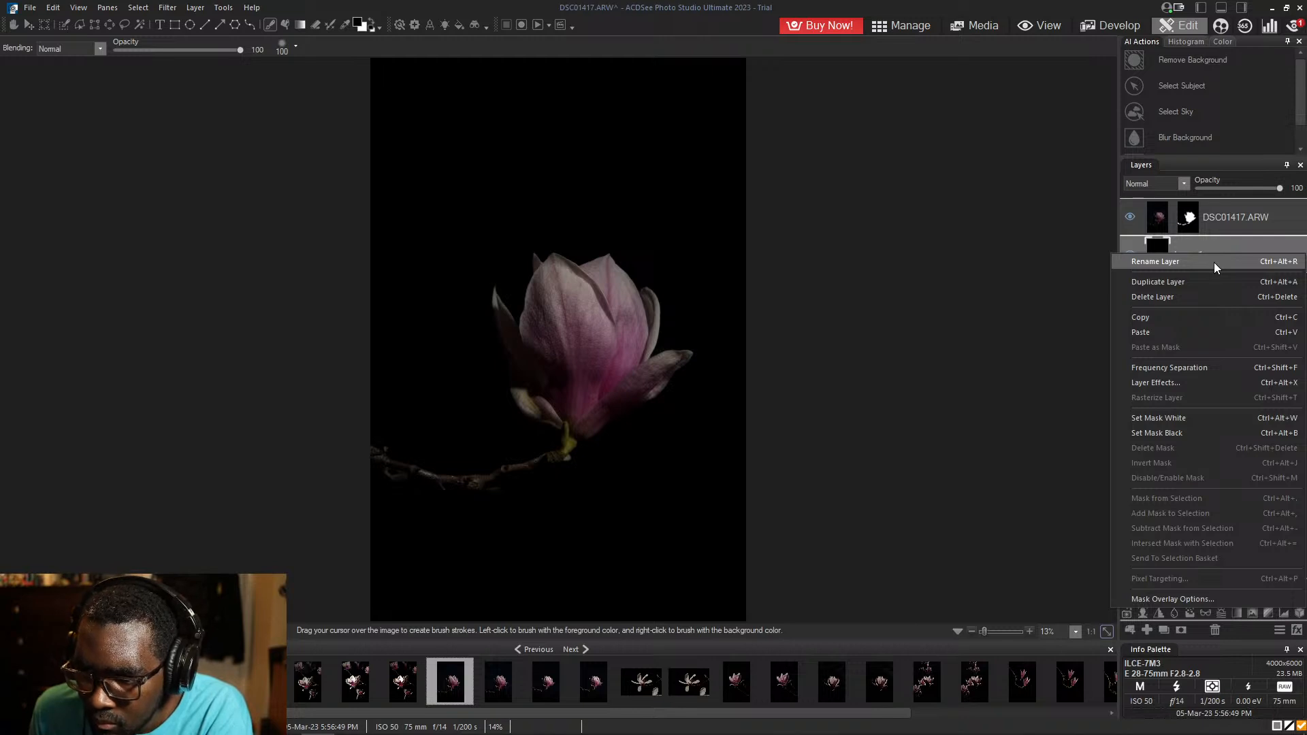
click(979, 436)
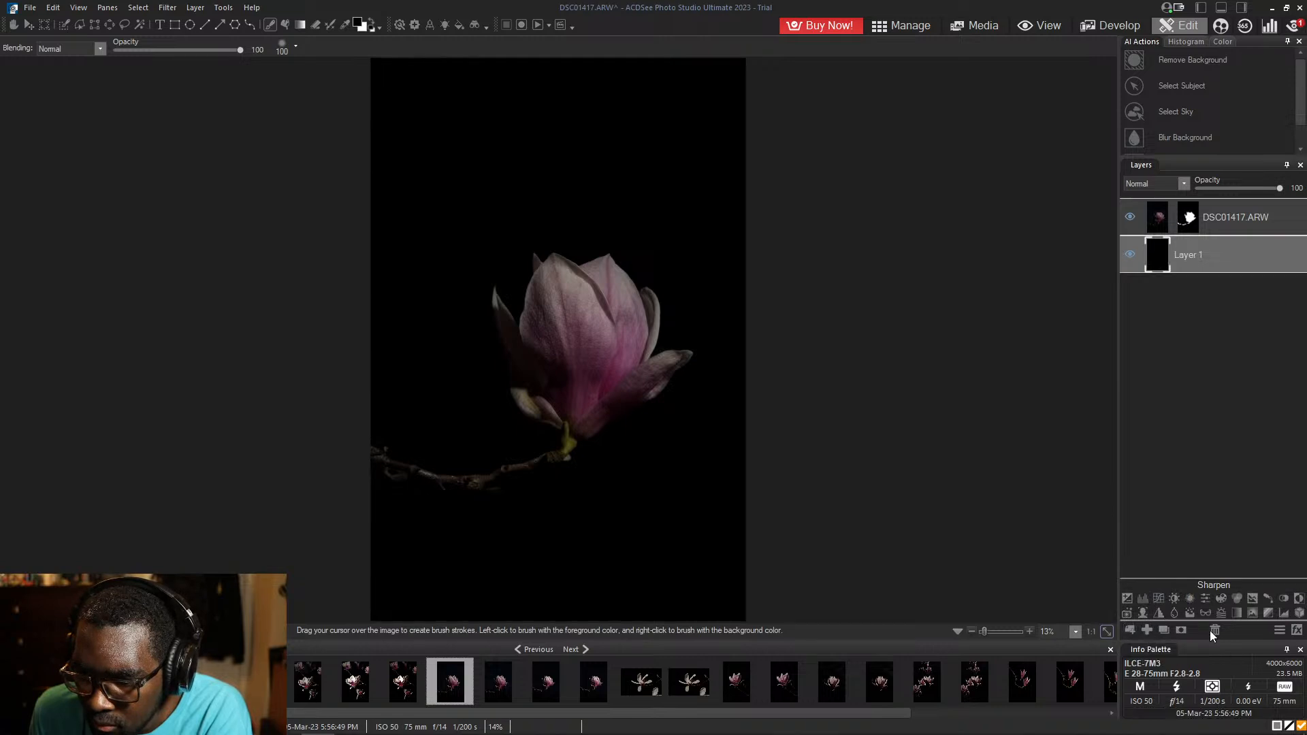
click(1280, 632)
click(1280, 632)
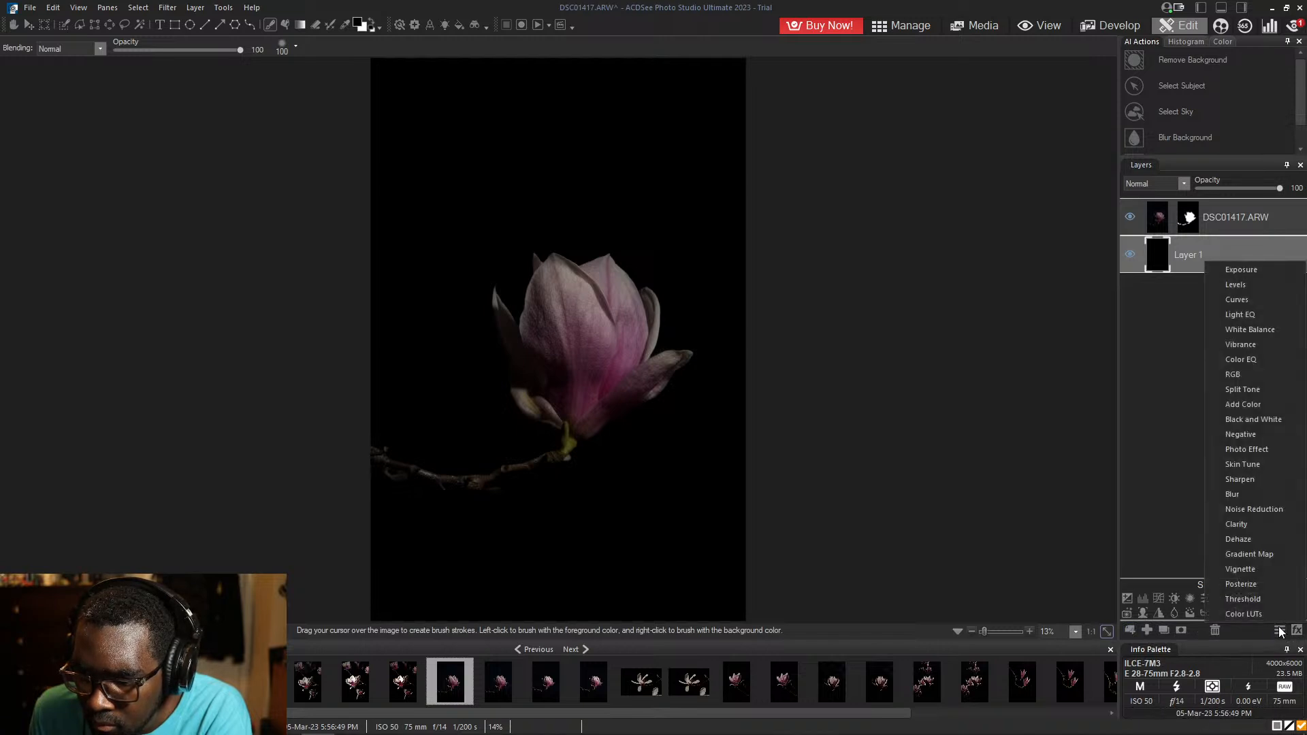
click(1280, 632)
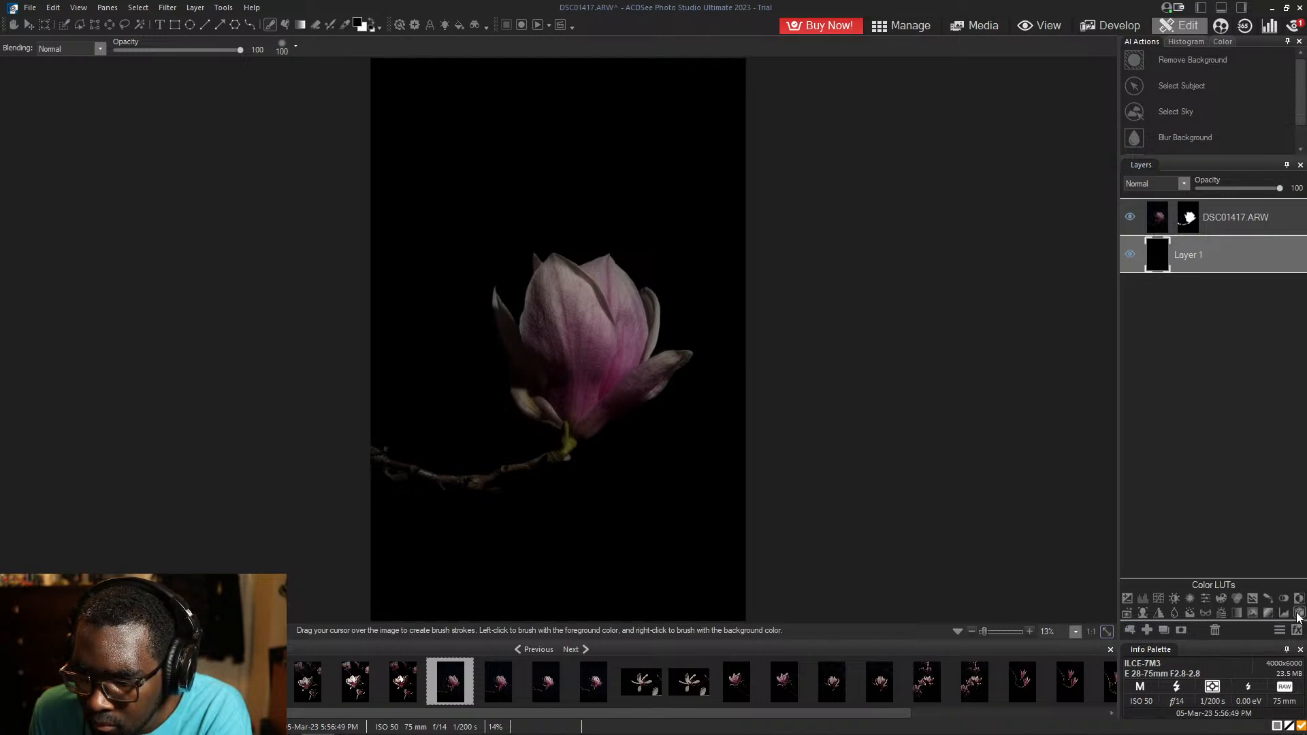
click(1280, 632)
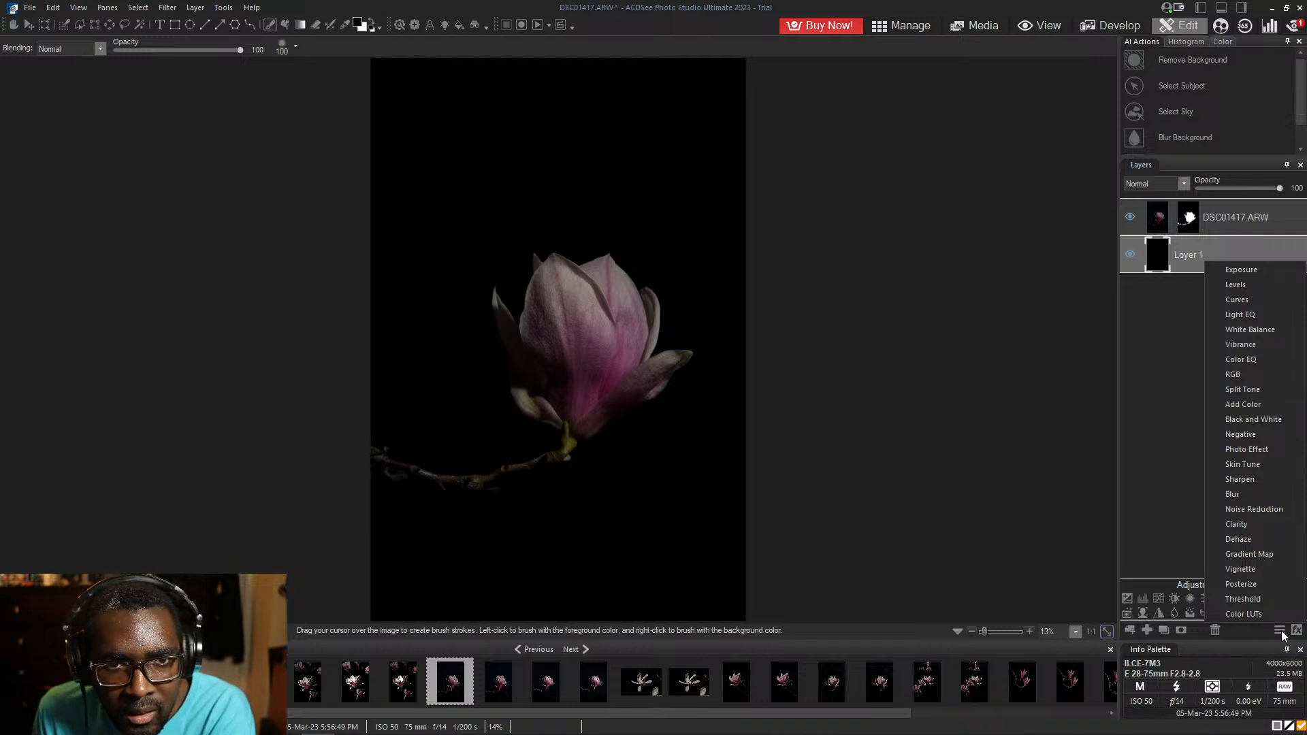
click(1281, 630)
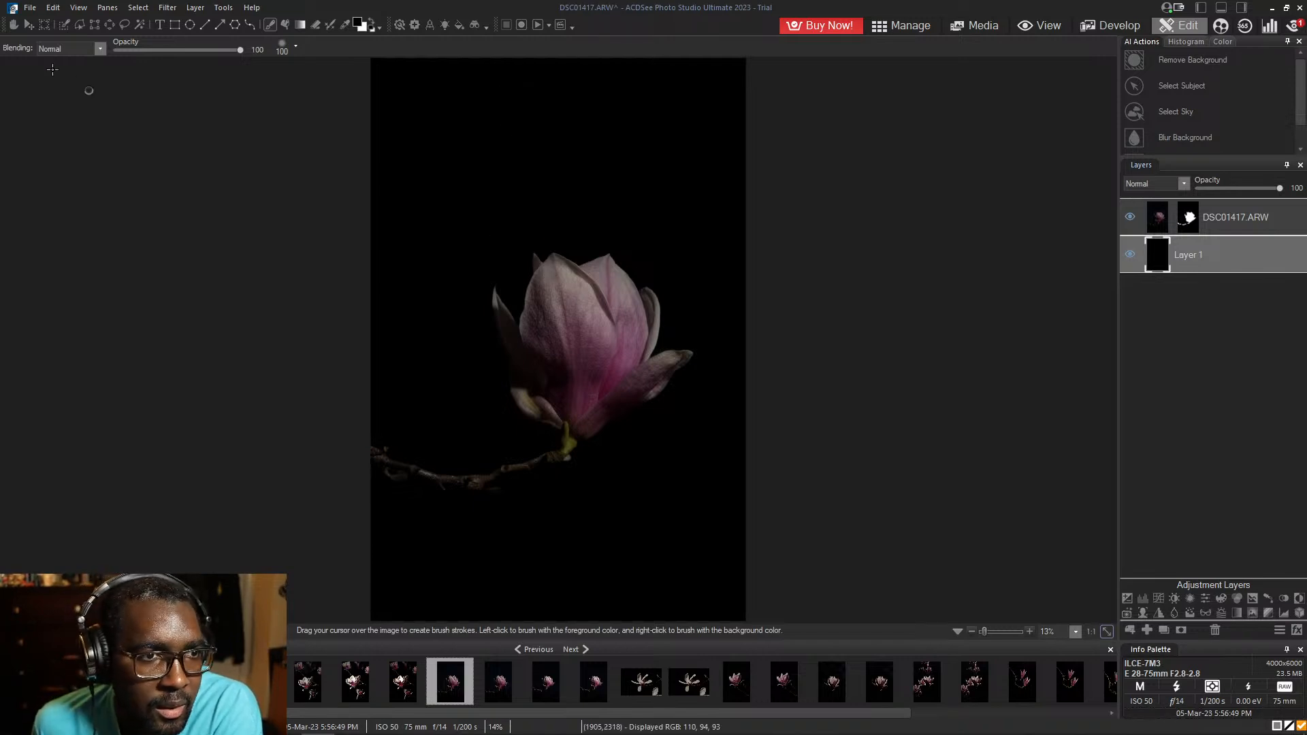
click(29, 27)
mouse_move(569, 367)
mouse_down()
mouse_move(570, 343)
mouse_move(568, 369)
mouse_up()
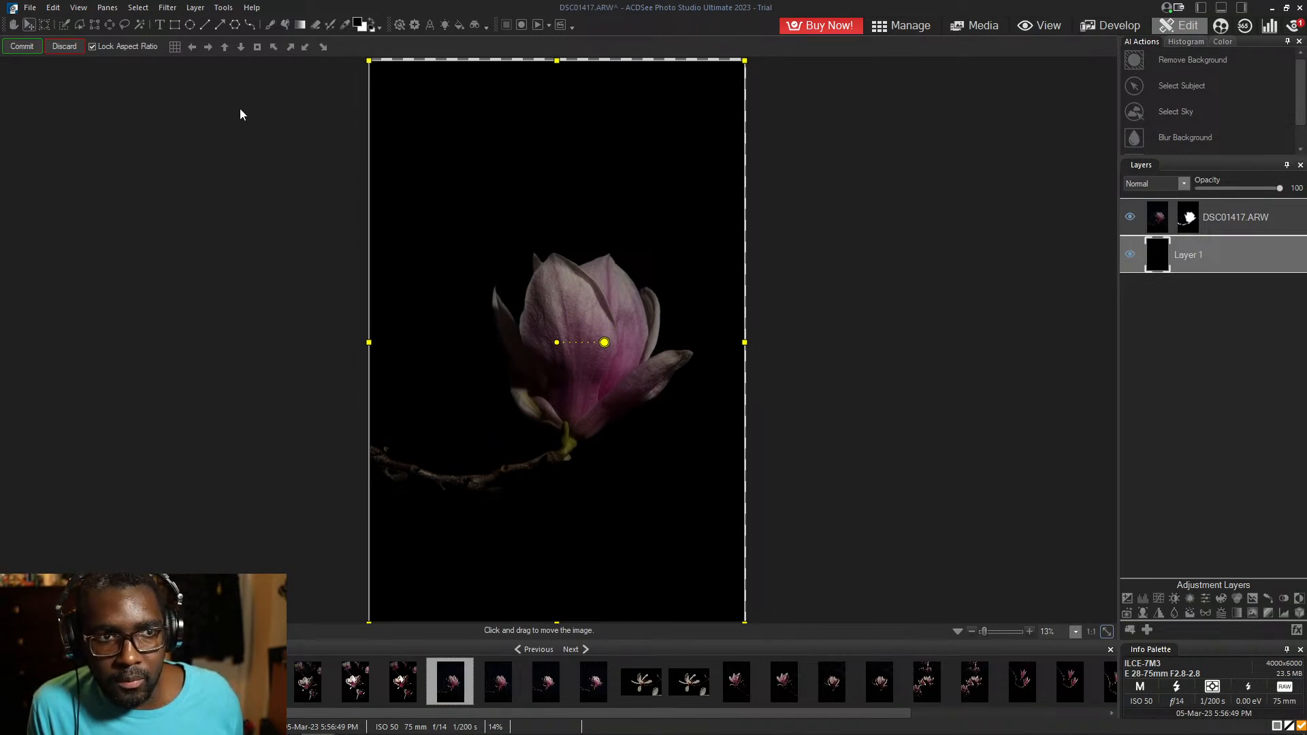
click(63, 48)
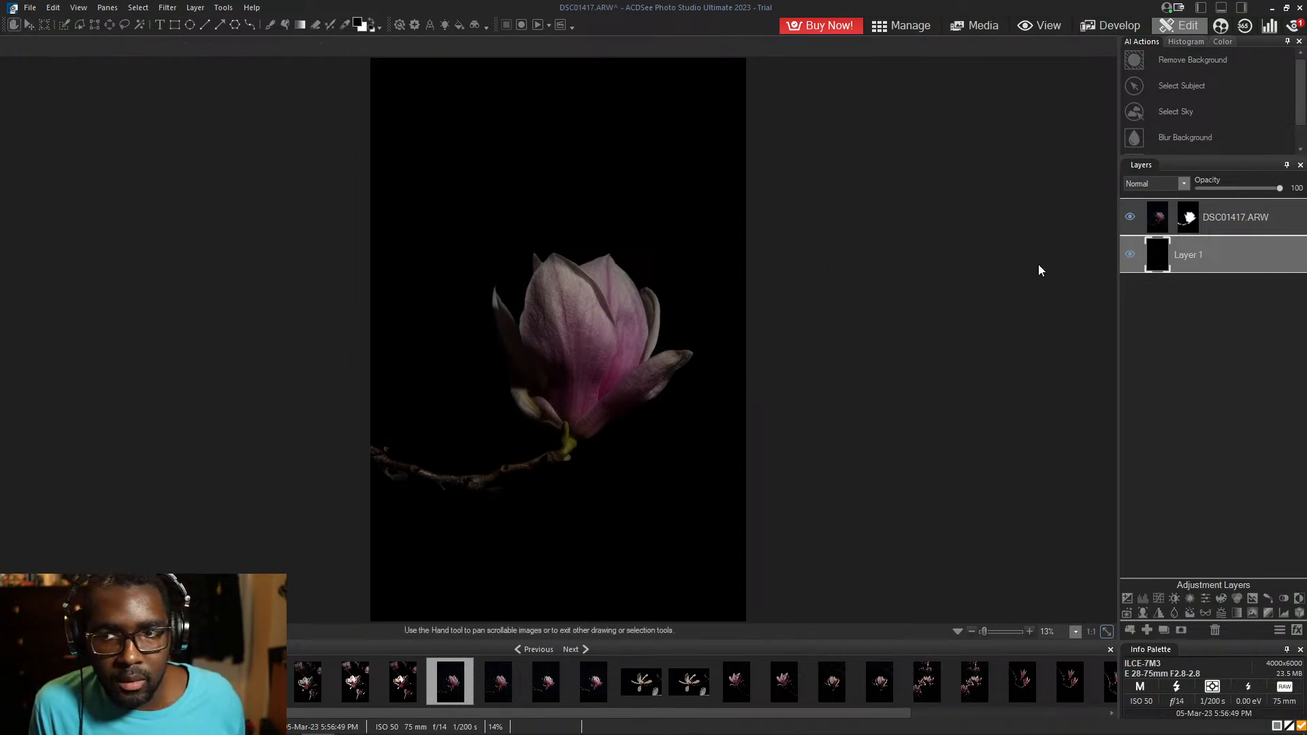
- Move the flower on the DSC01417.ARW layer slightly upward, commit the move and preview the composition in full screen
click(1156, 217)
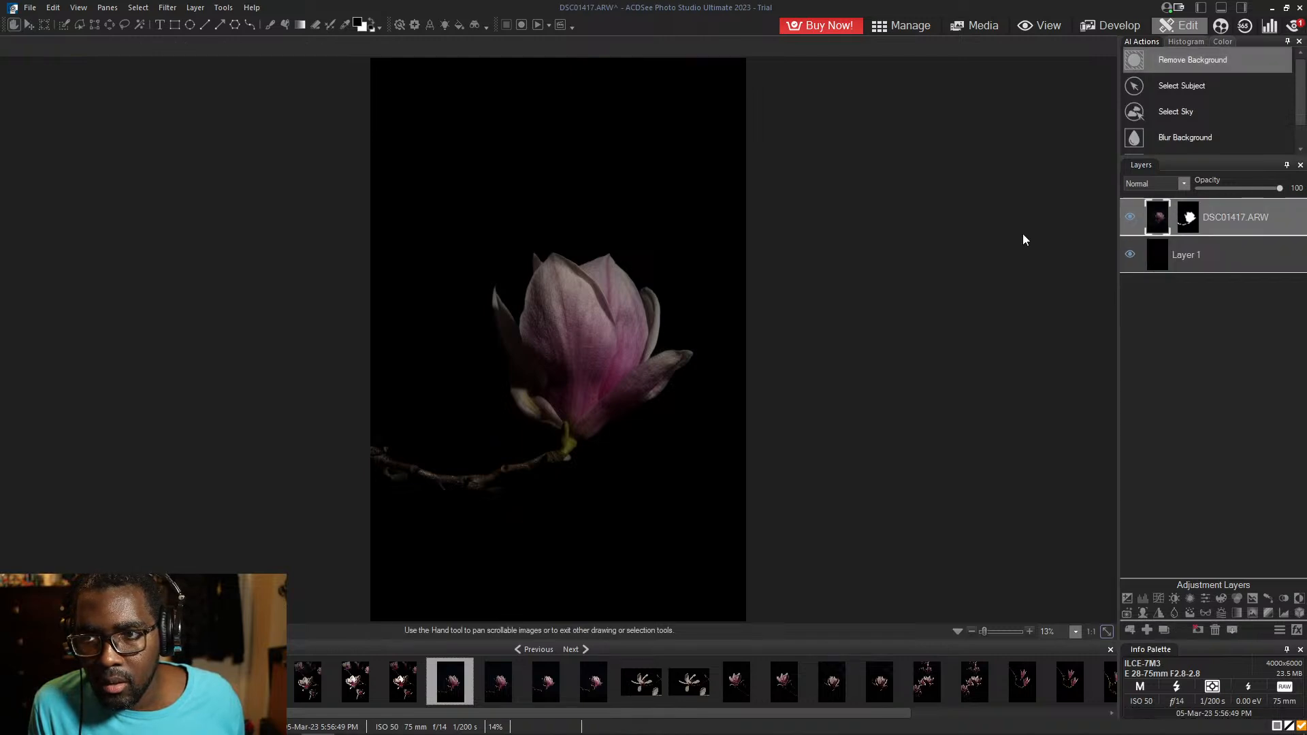
drag(561, 326, 570, 293)
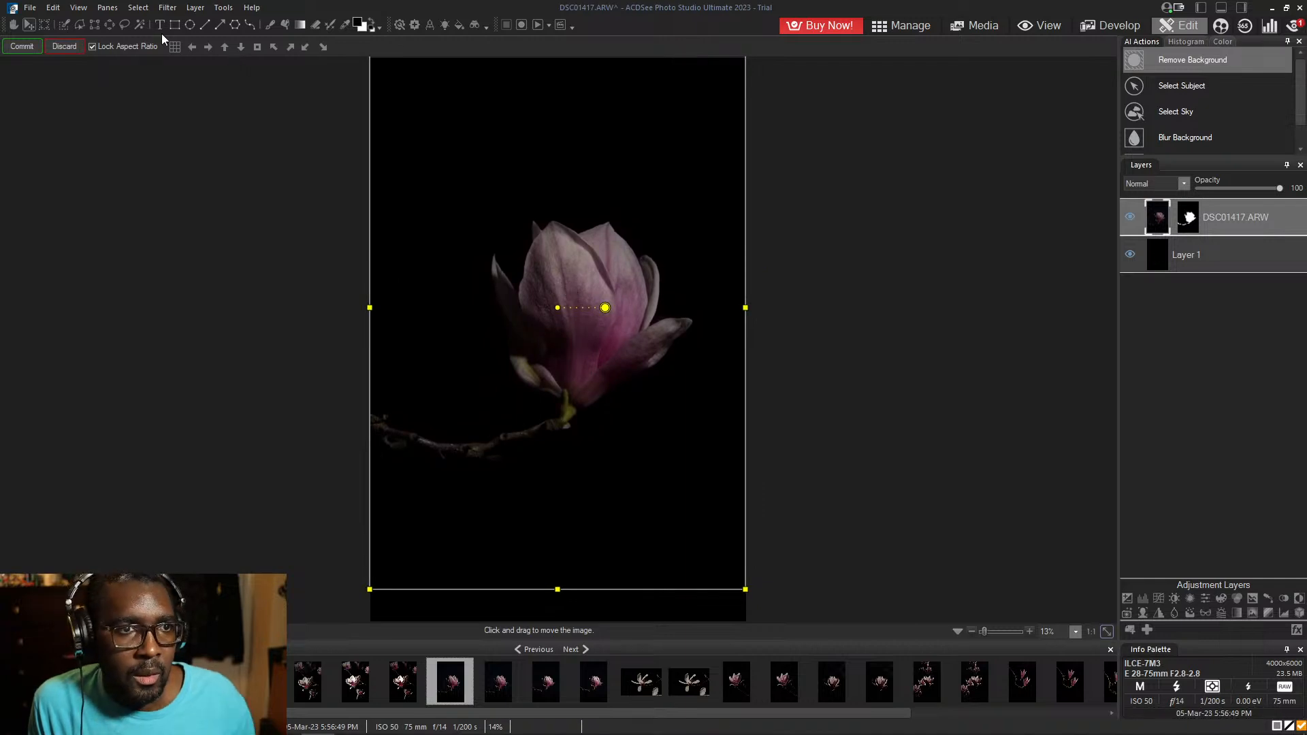
click(25, 48)
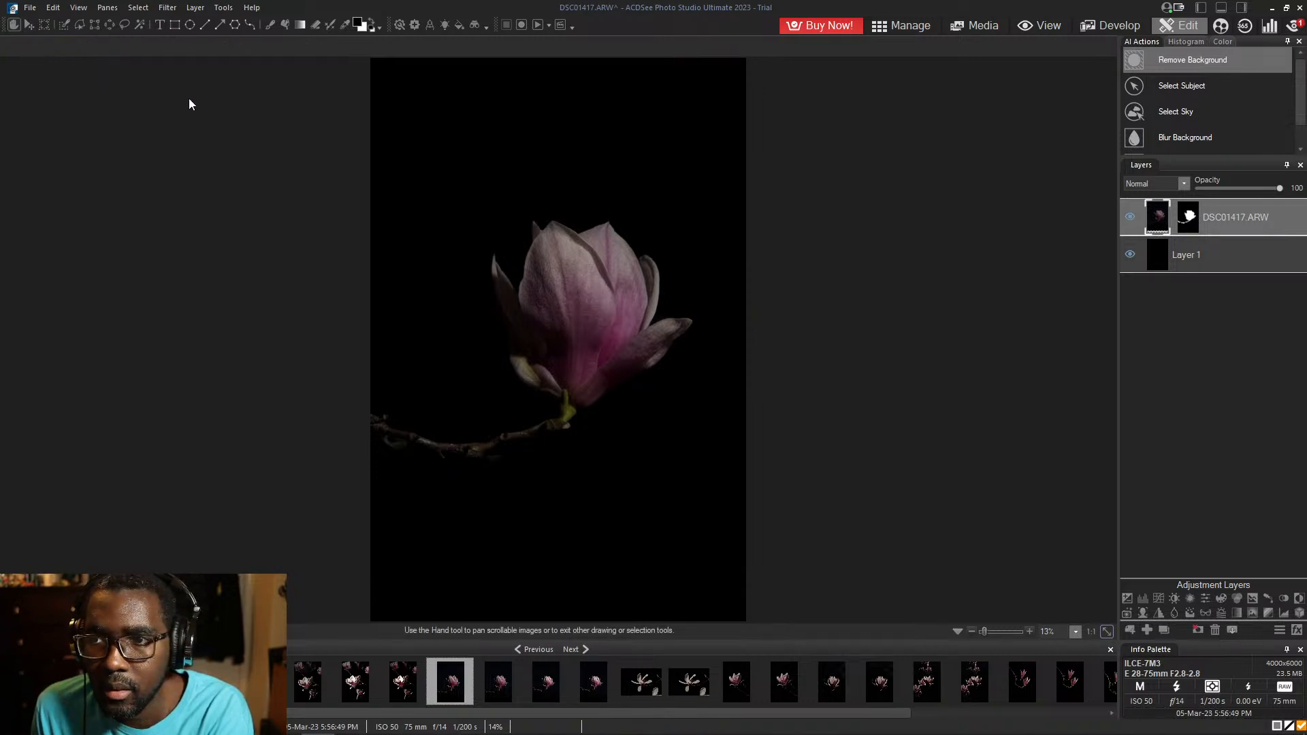
click(1028, 632)
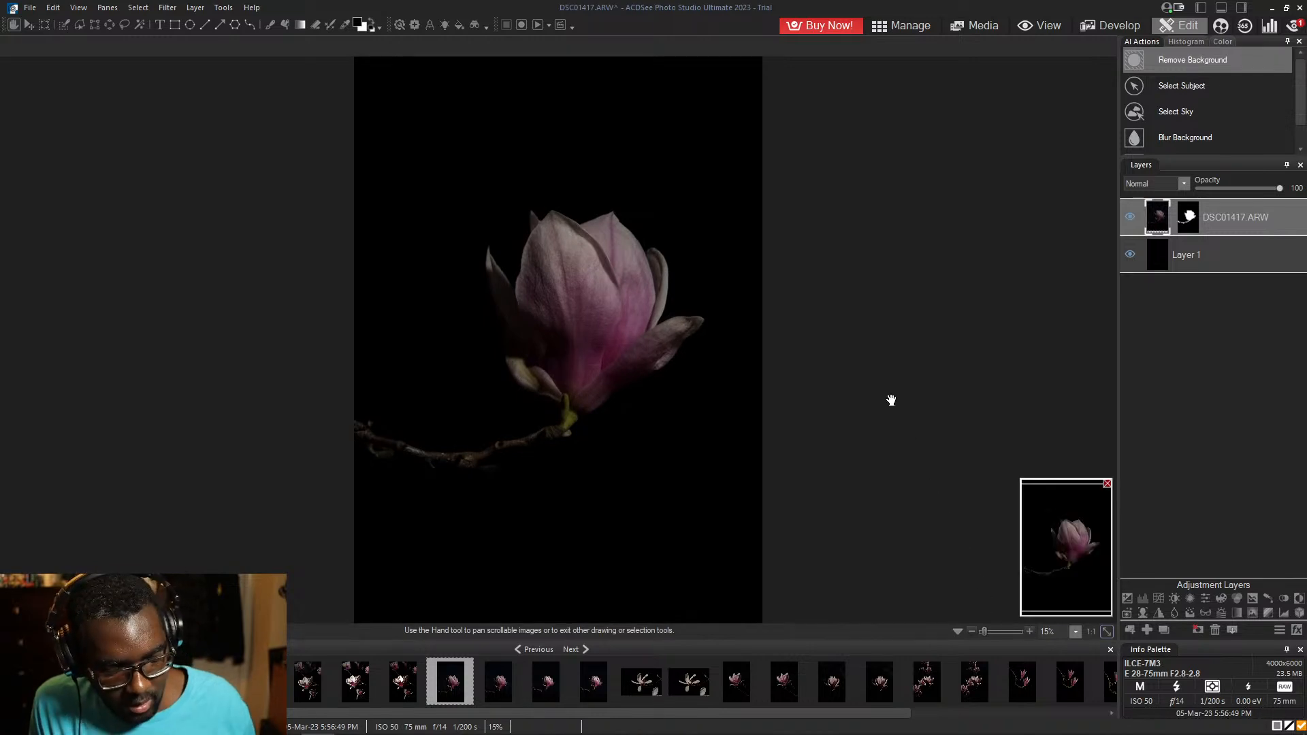
key(f)
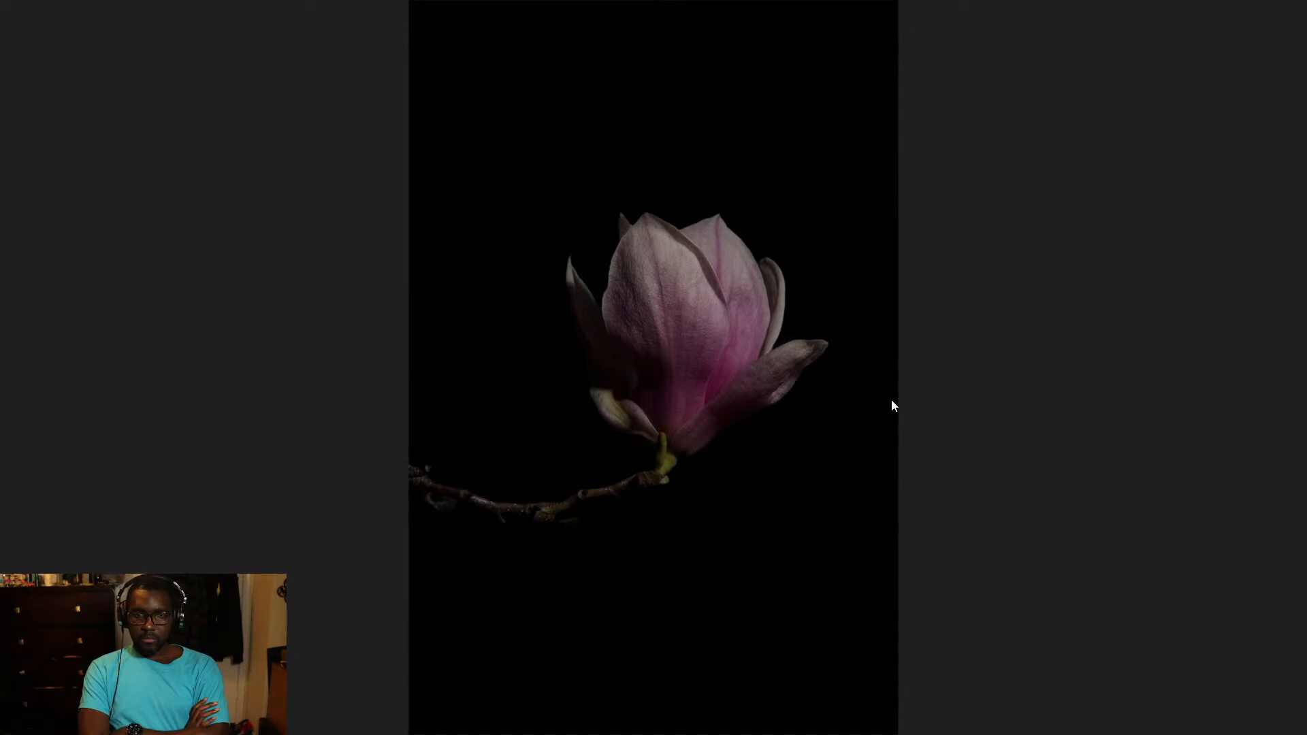
key(f)
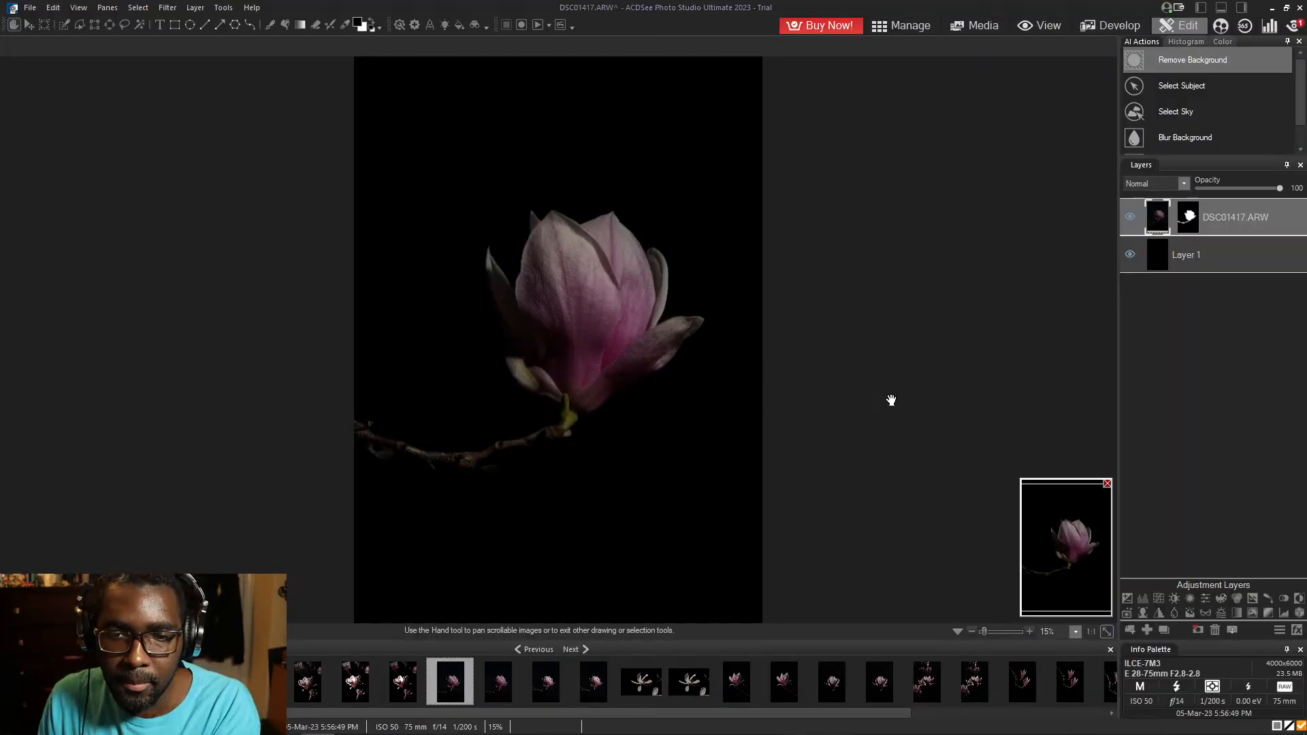
- Switch to DSC01417.JPG in the filmstrip, choosing to save the edited image as a PNG - Portable Network Graphics file
right_click(461, 684)
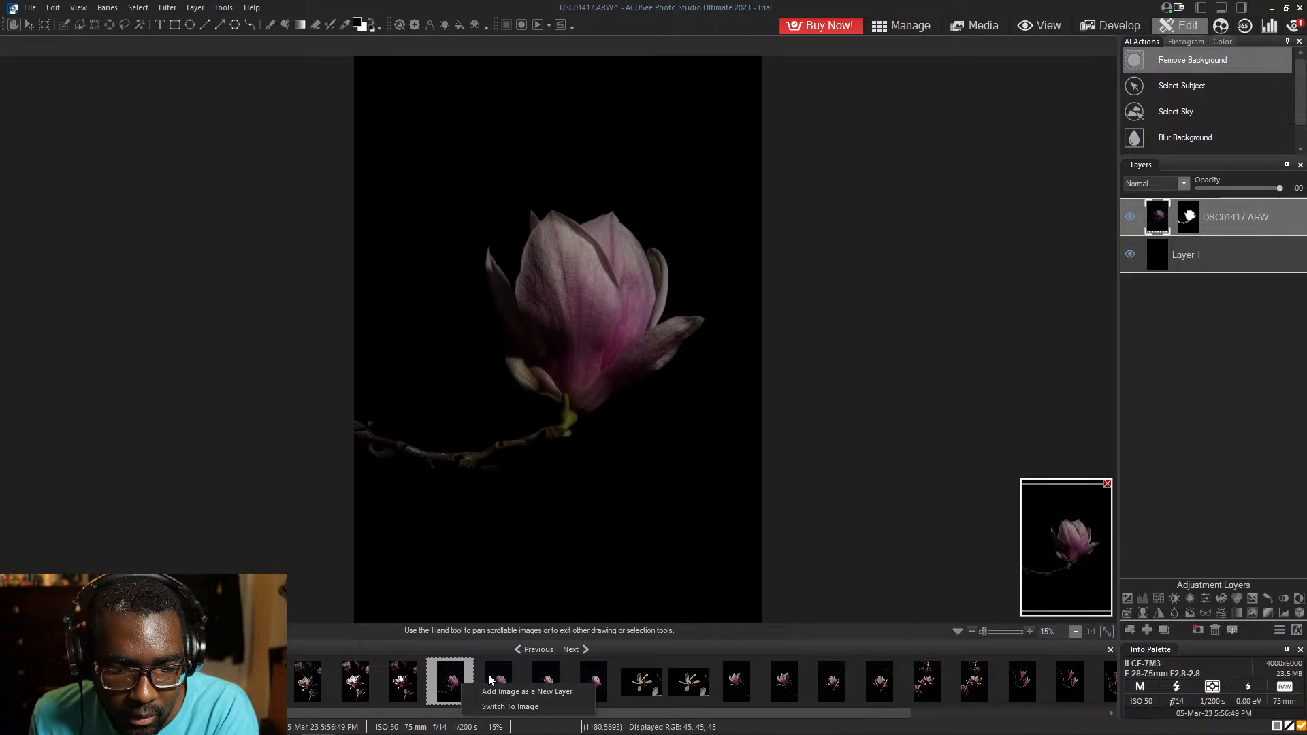
click(490, 679)
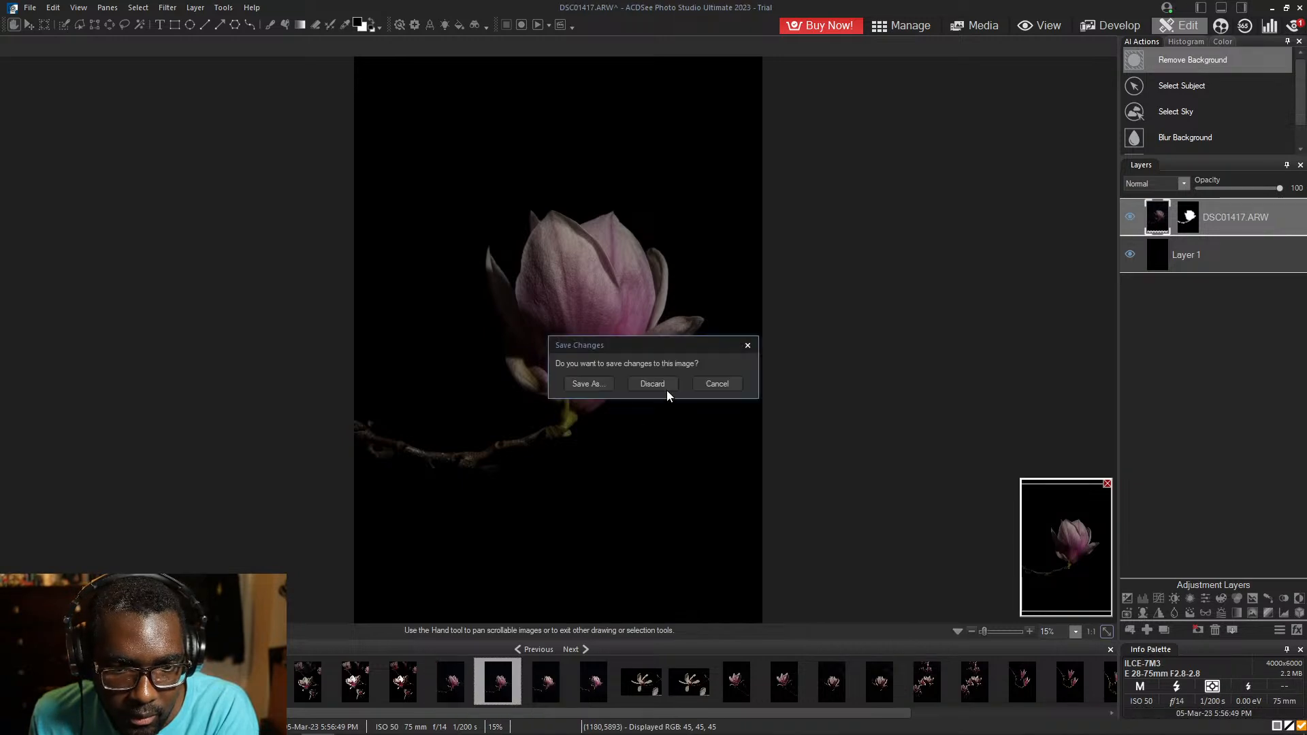
click(589, 384)
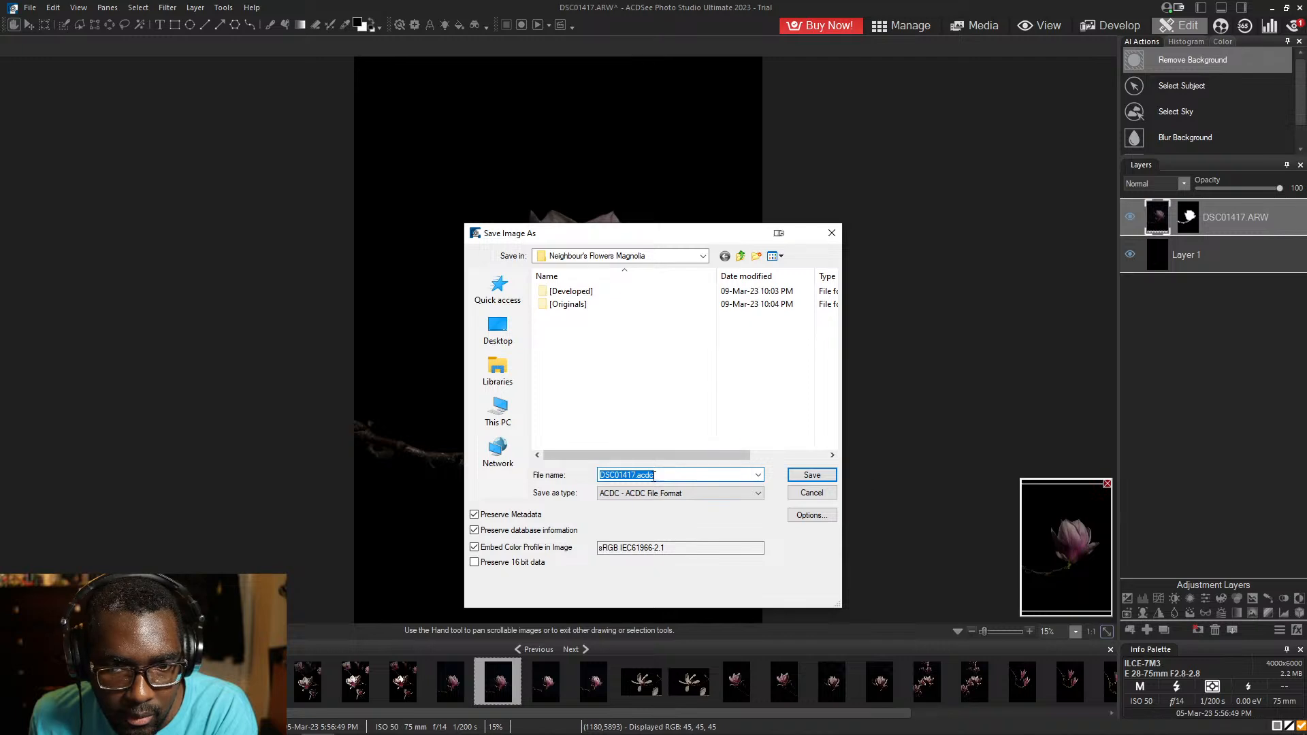
click(758, 495)
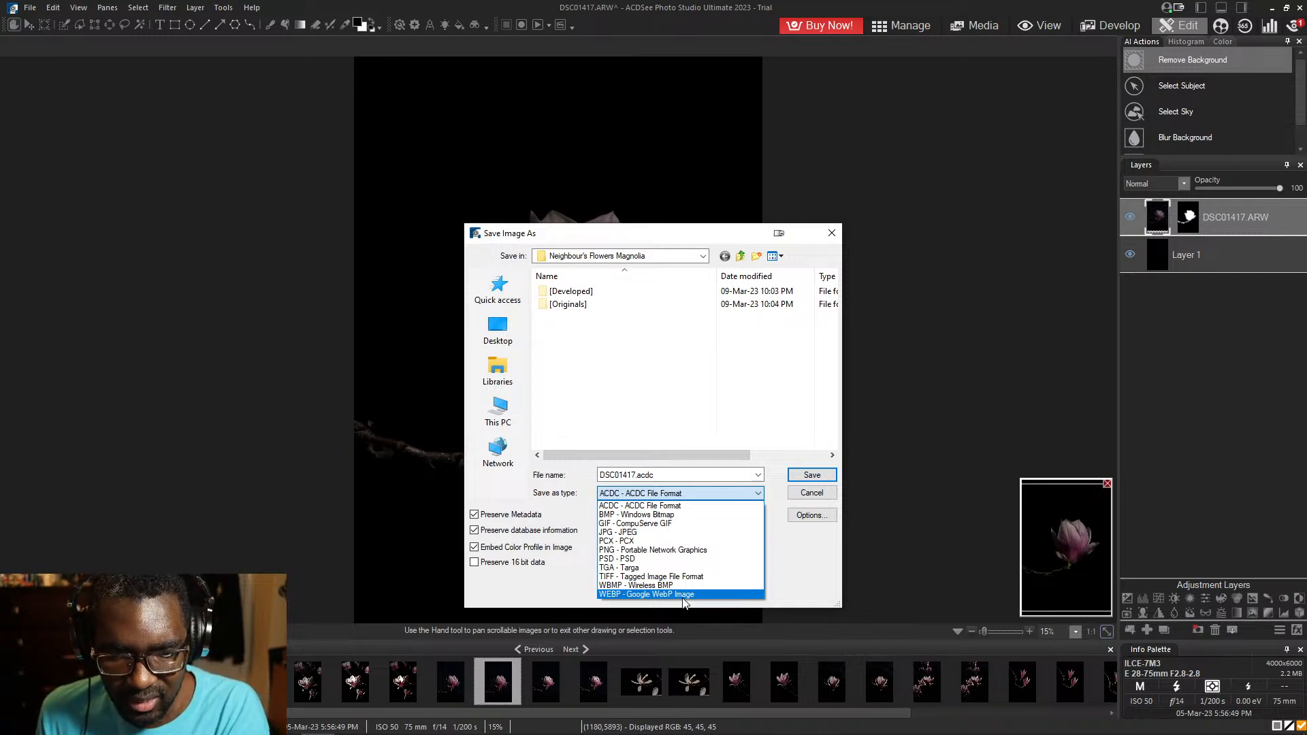
click(688, 550)
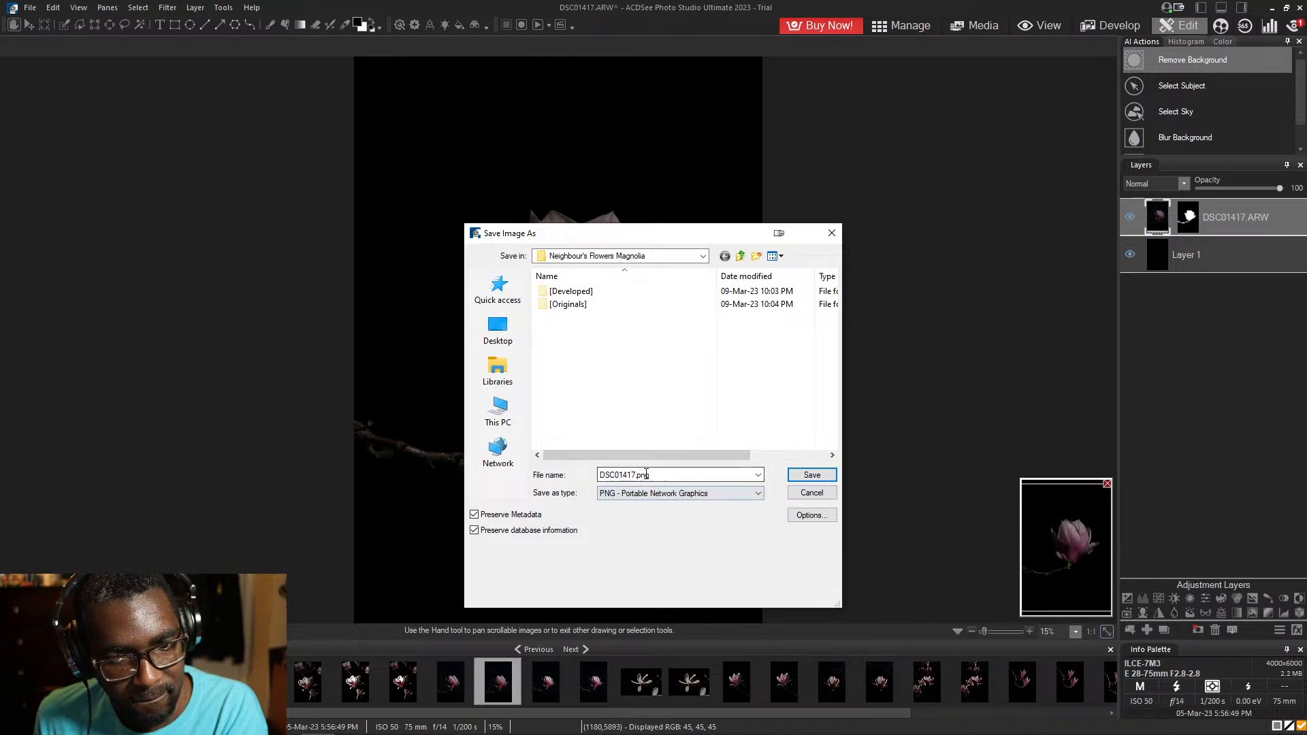
- Save the image as "vert magnolia 1.png", accepting the loss of the color profile and the flattening of the layers
mouse_move(651, 475)
mouse_down()
mouse_move(589, 477)
mouse_move(633, 472)
mouse_up()
click(604, 474)
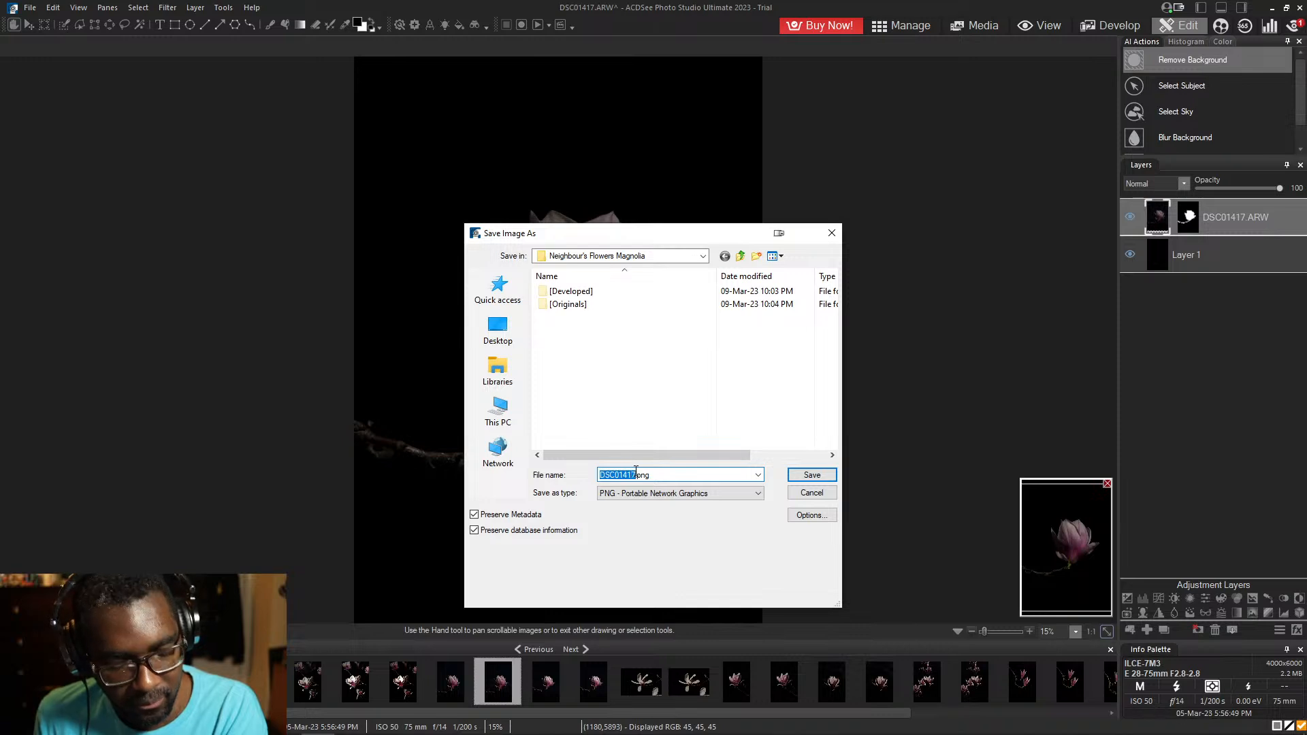
text(vert magnolia 1)
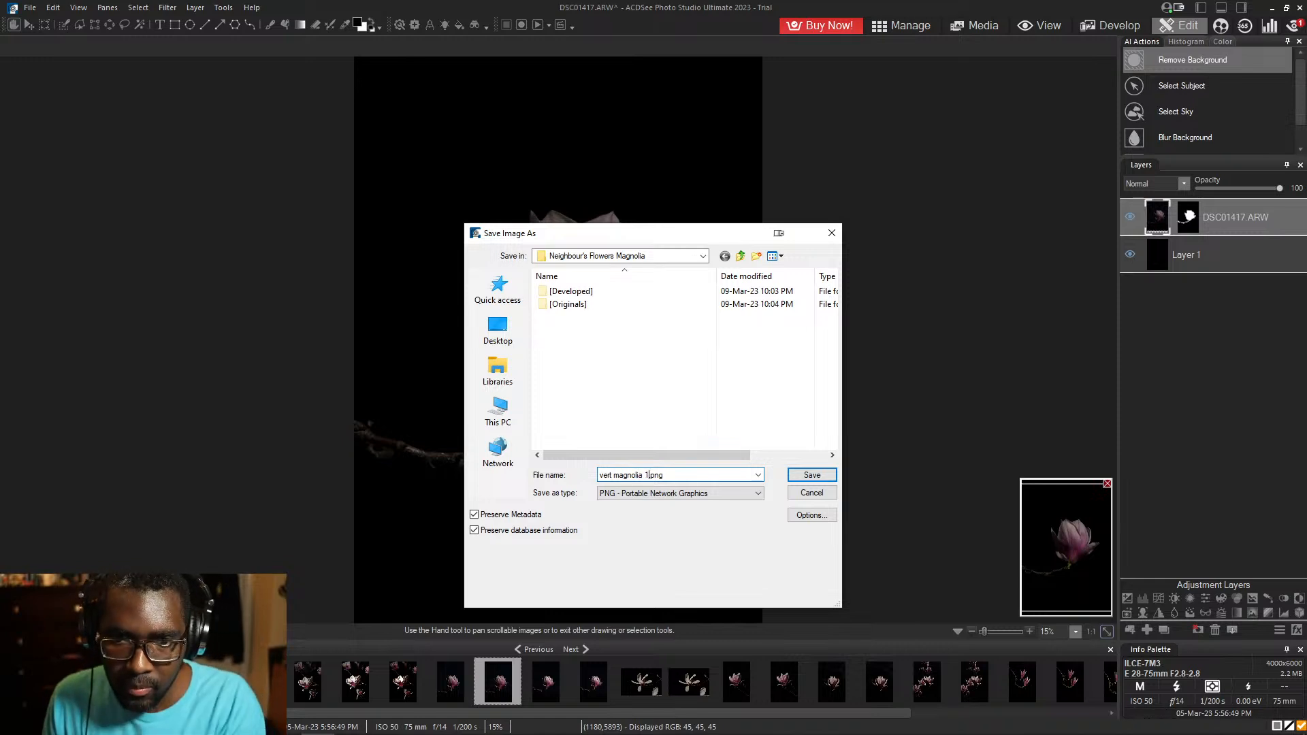
click(812, 475)
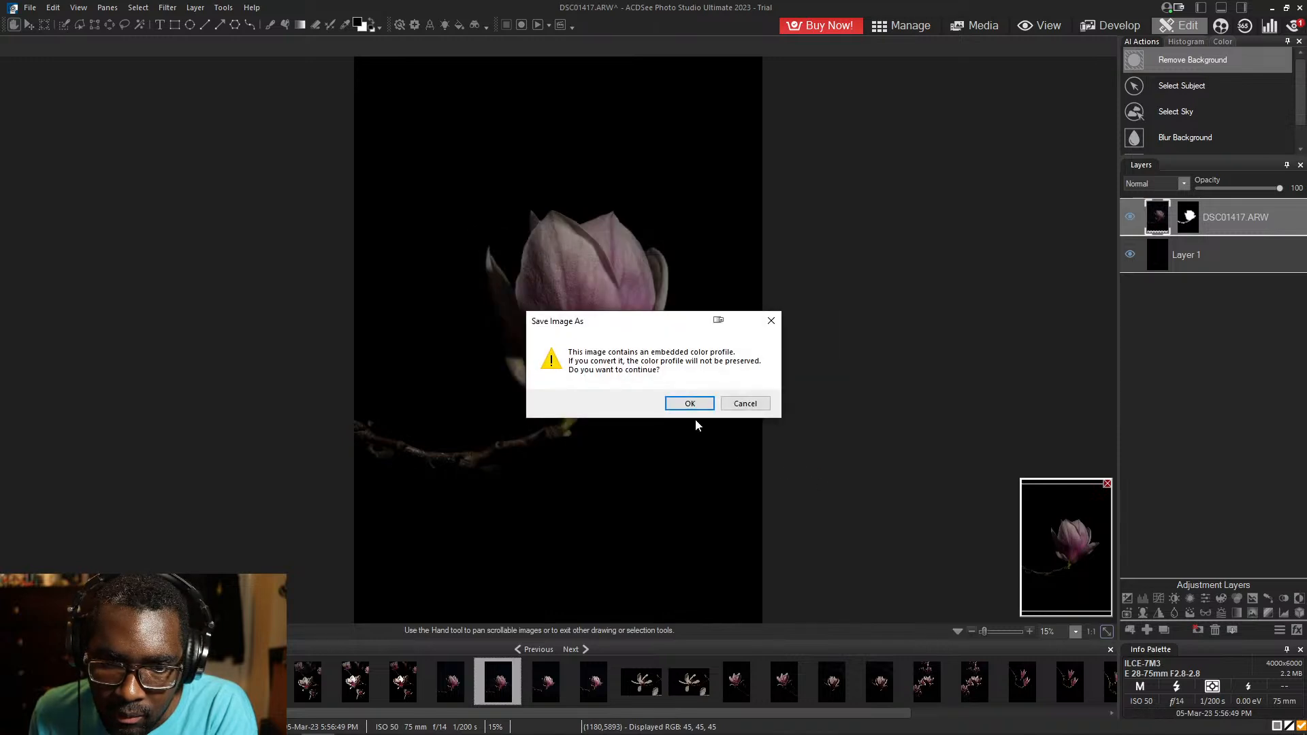
click(681, 404)
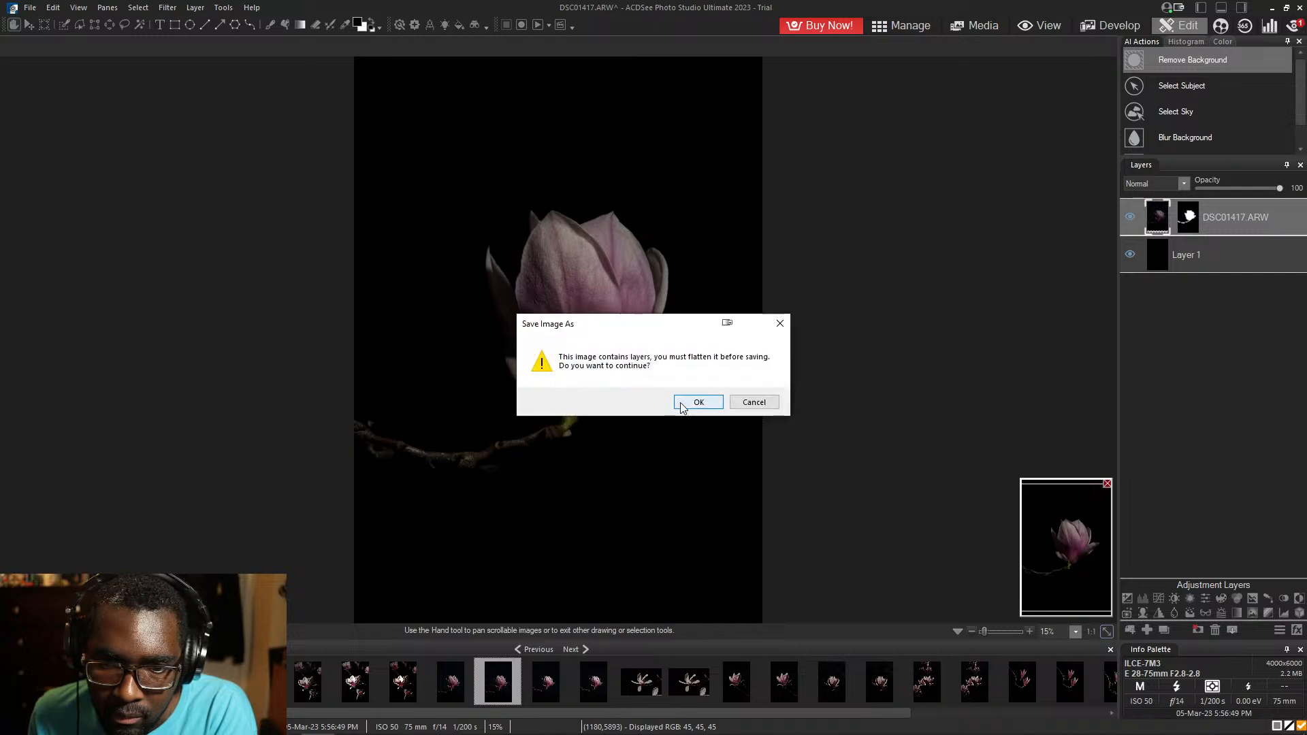
click(682, 406)
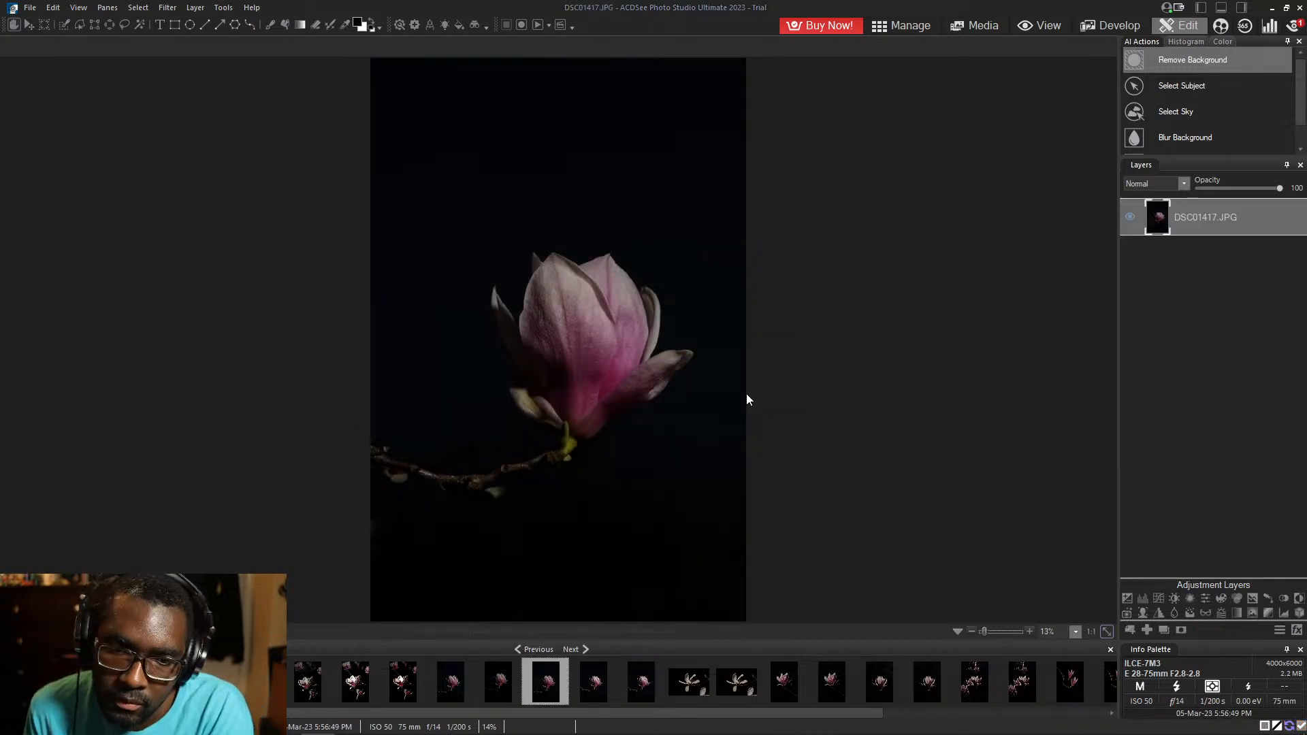
- Compare the saved vert magnolia 1.png with DSC01417.JPG, and DSC01418.ARW with DSC01418.JPG, ending on DSC01418.JPG
click(497, 691)
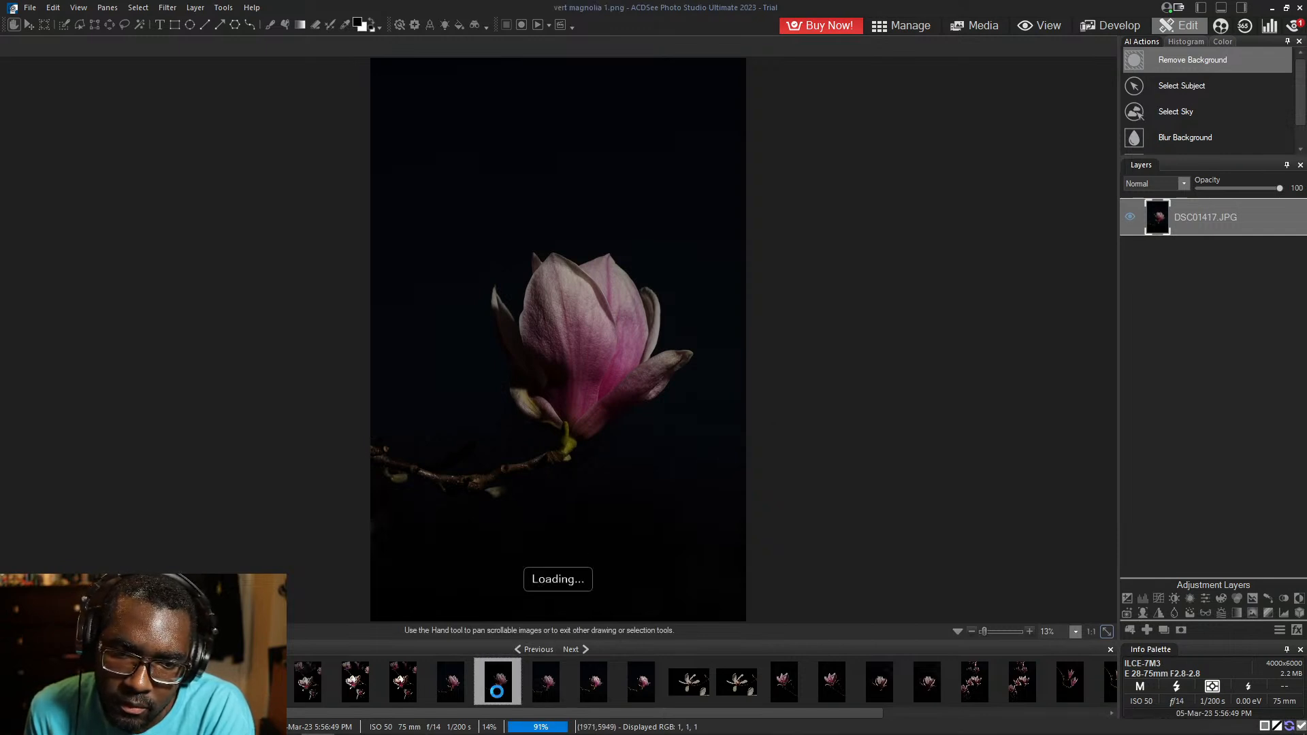
click(546, 695)
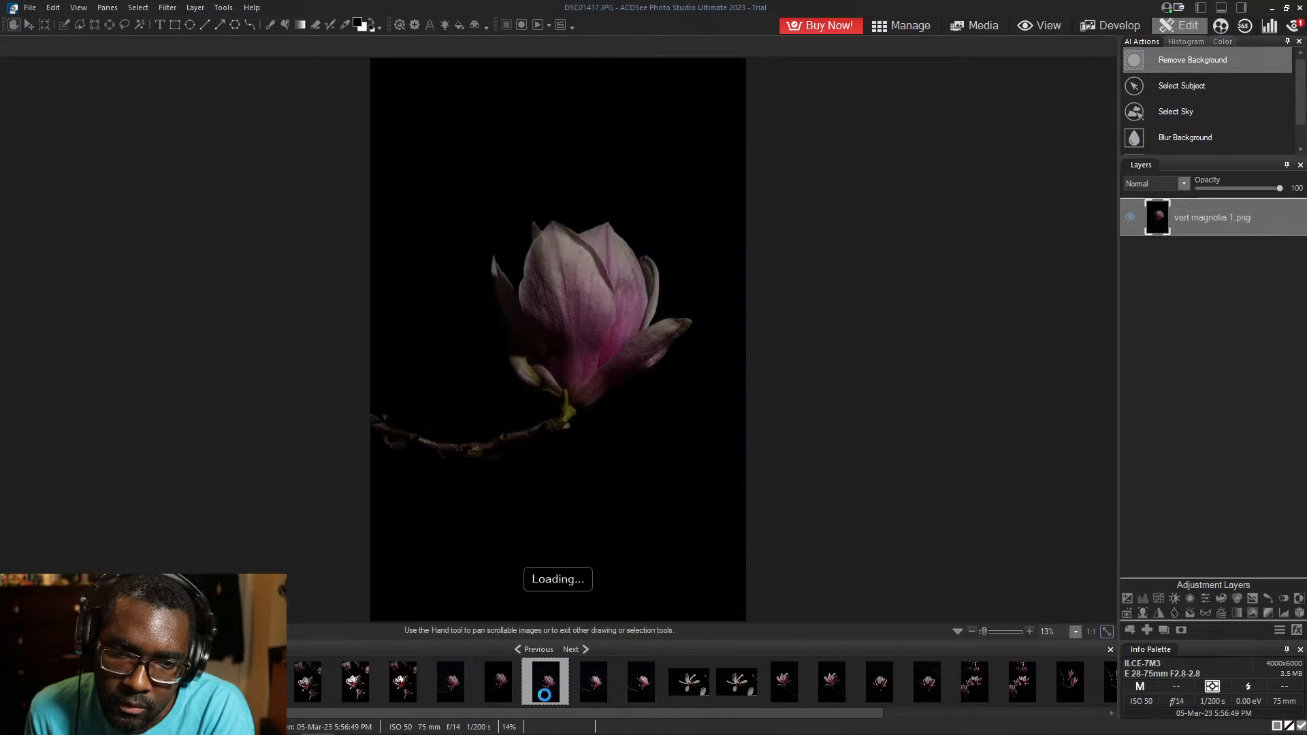
click(594, 688)
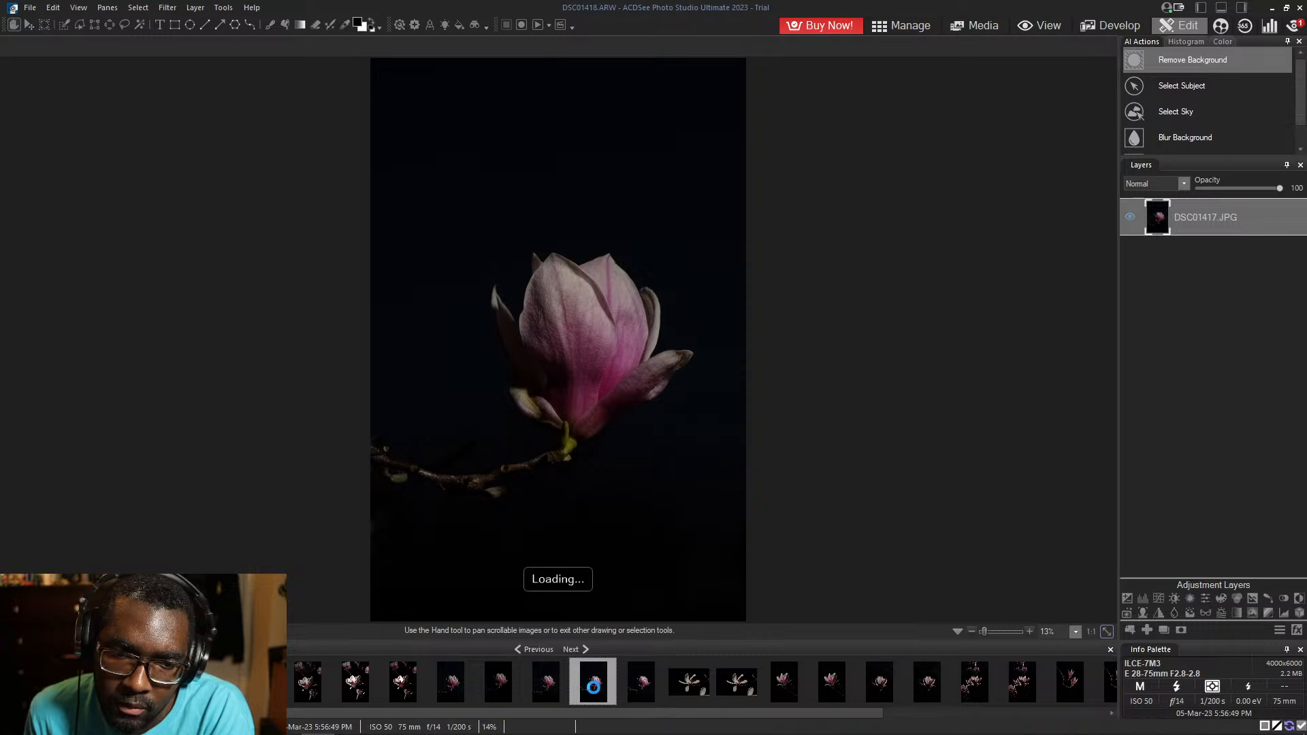
click(639, 687)
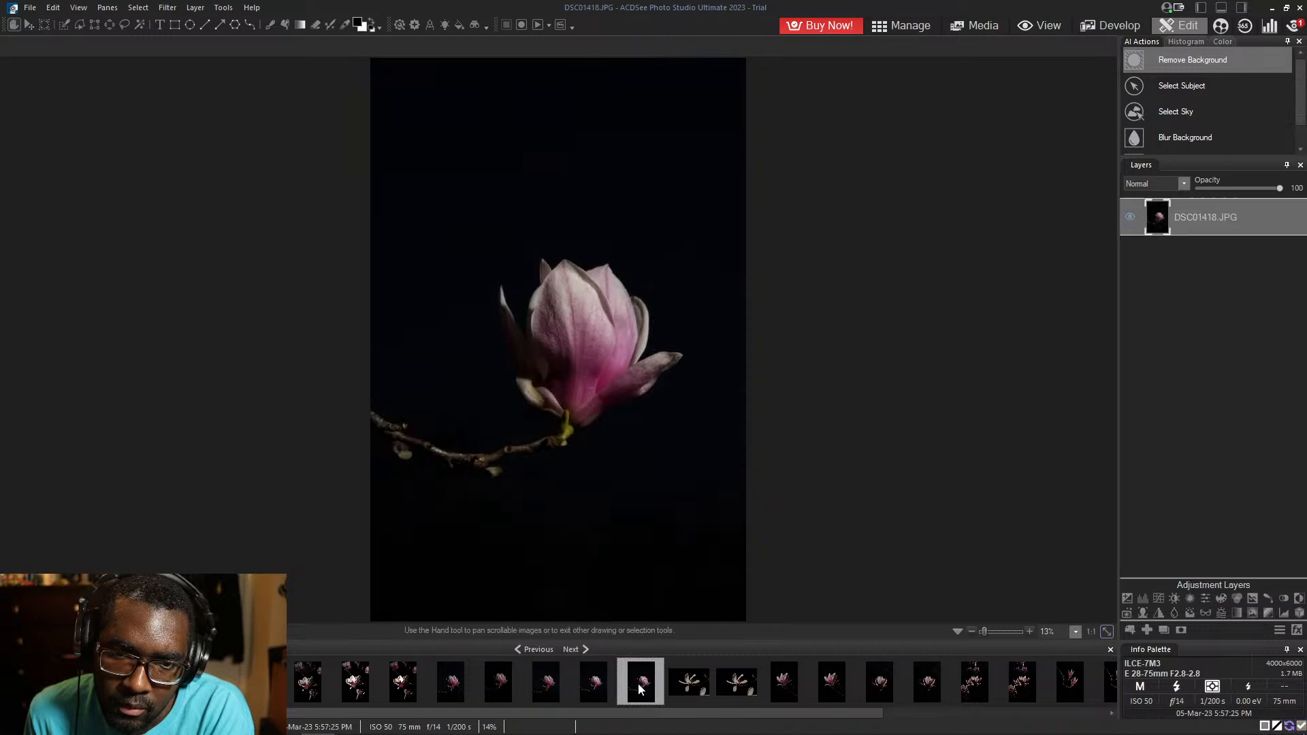
click(598, 689)
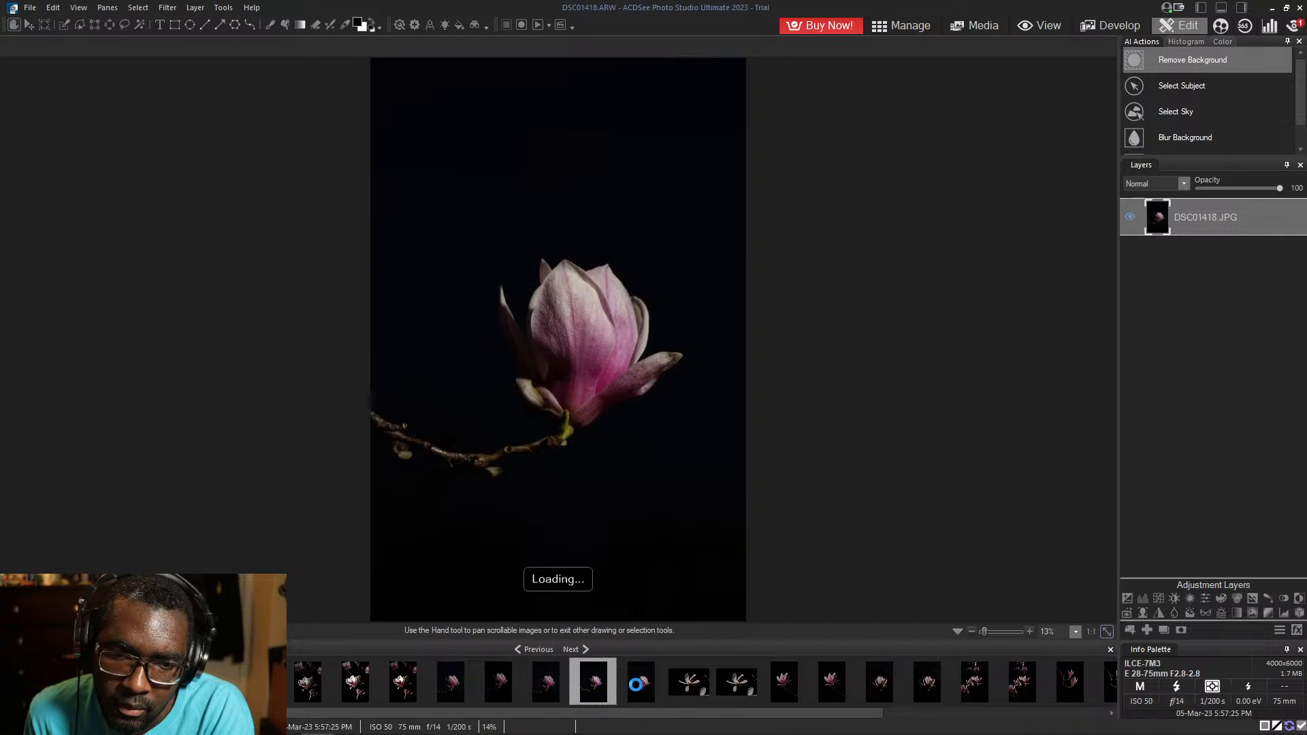
click(636, 684)
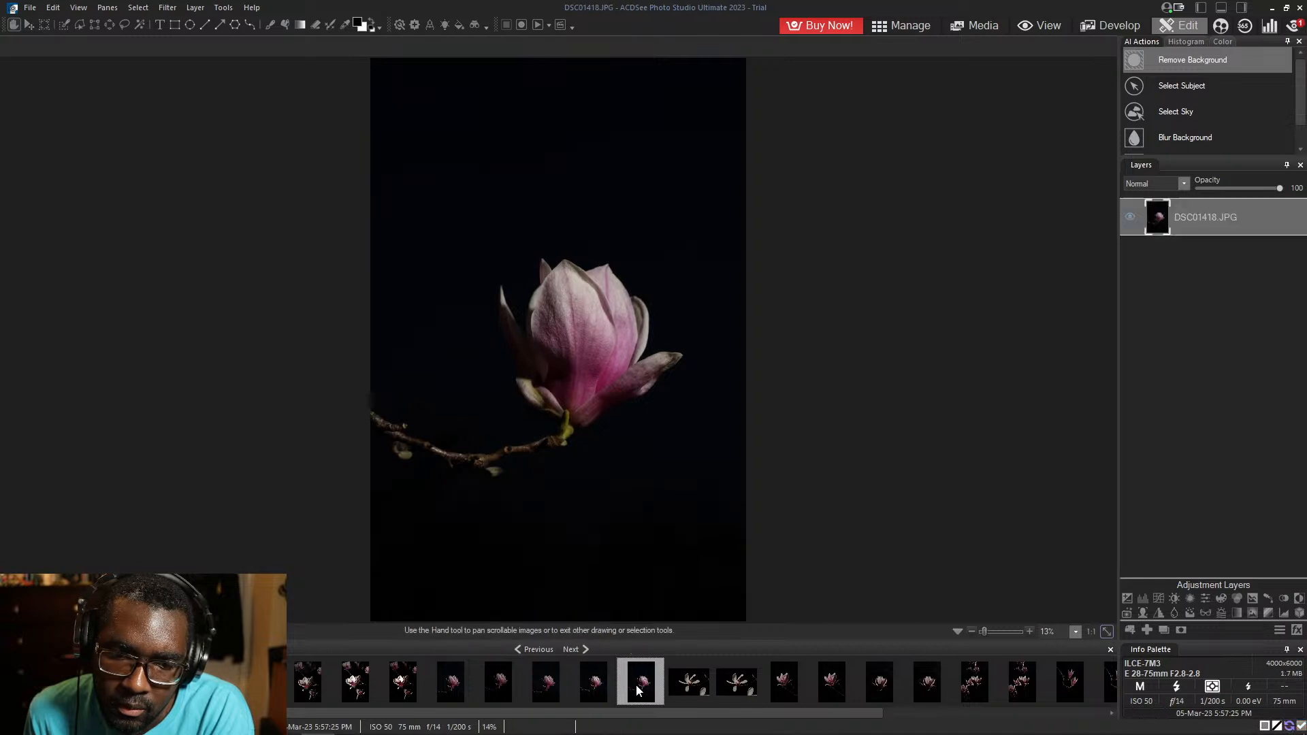
- Compare DSC01418.ARW with DSC01418.JPG, open DSC01420.ARW from the filmstrip and add a layer mask to its layer
click(593, 694)
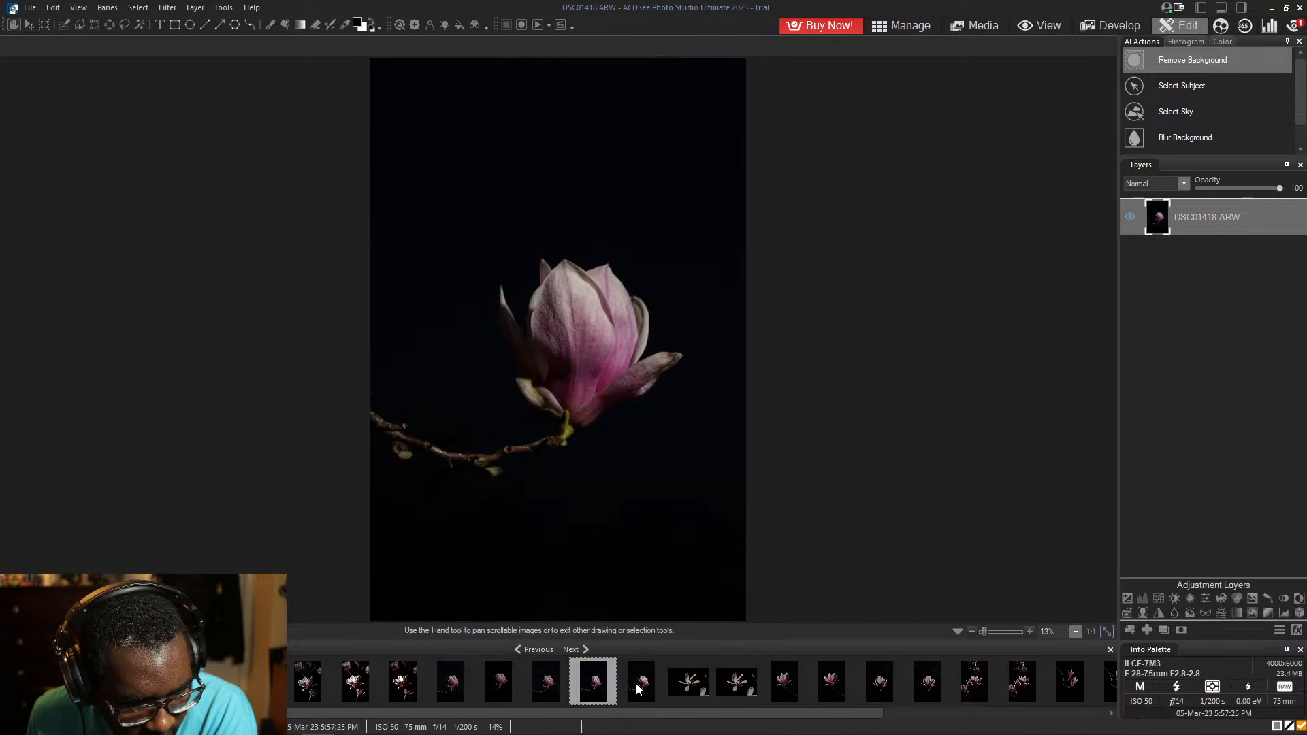
click(639, 690)
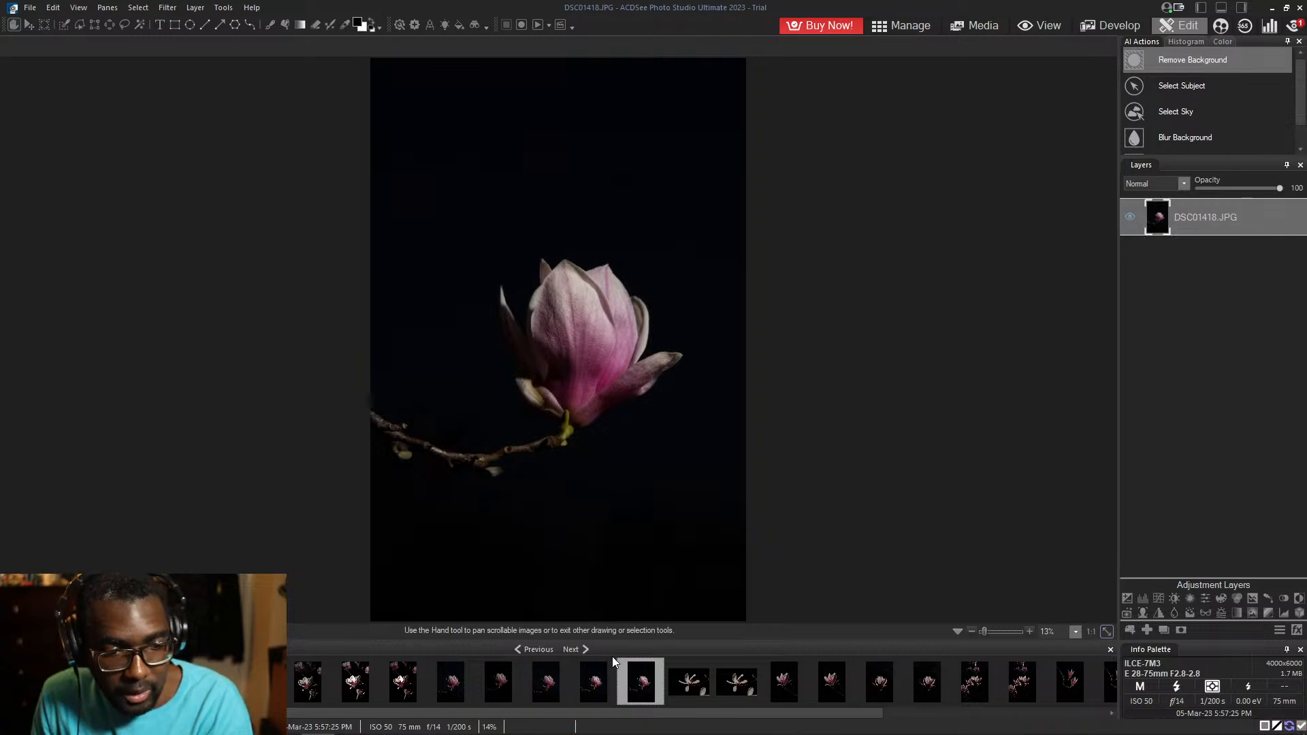
scroll(539, 463, down, 1)
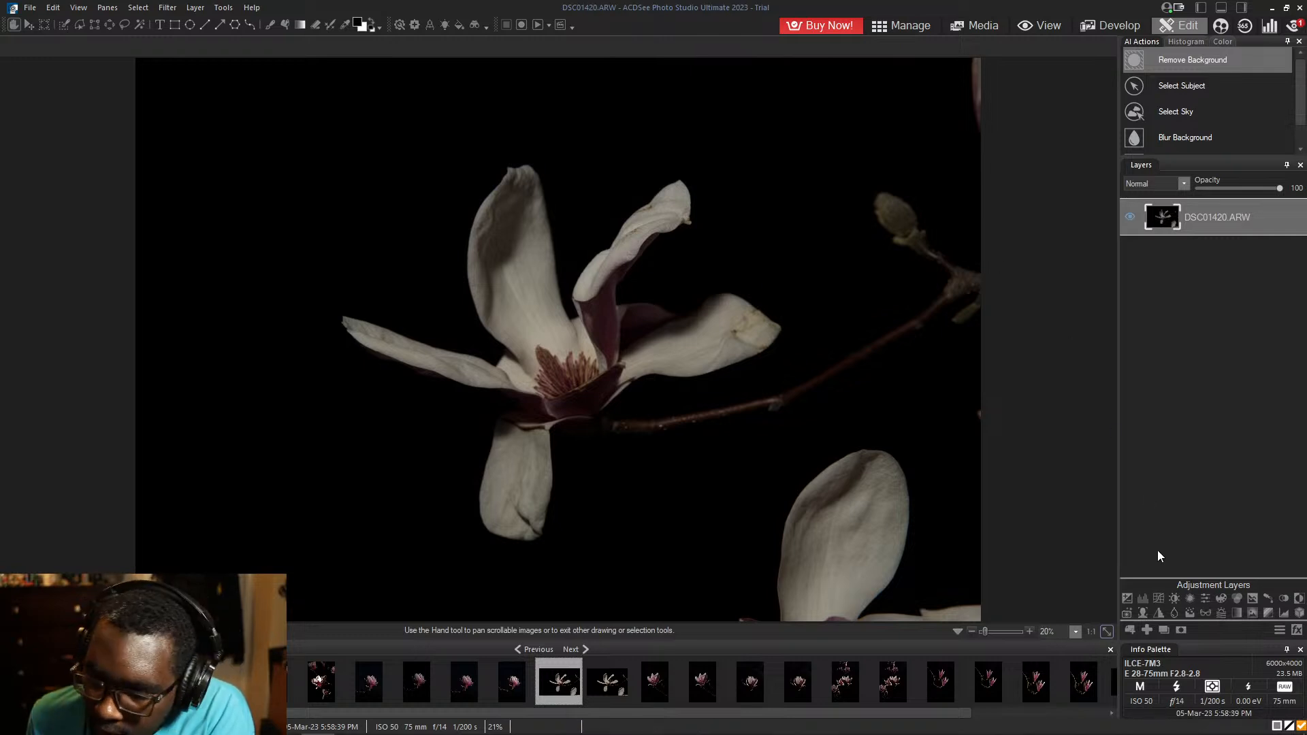
click(1181, 630)
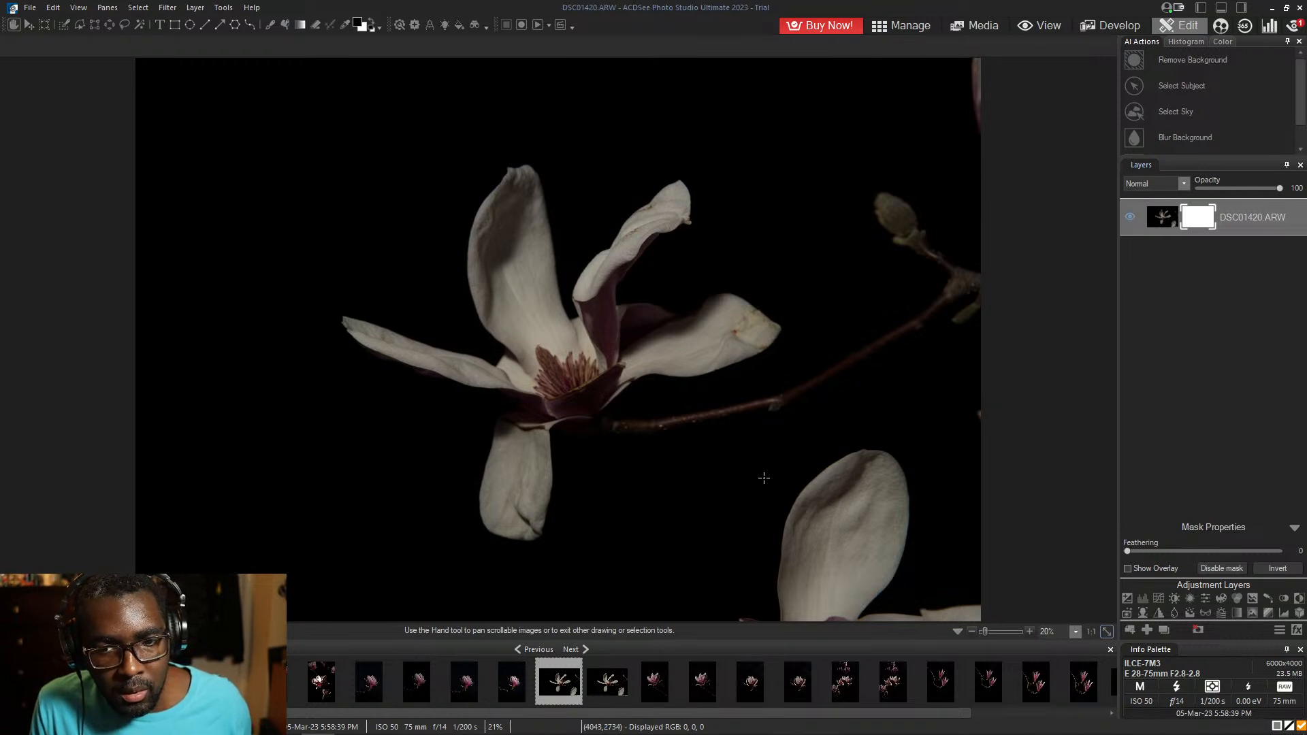
- Try a brush stroke on the mask over the separate lower petal, undo it and make white the foreground color
key(b)
drag(826, 515, 867, 468)
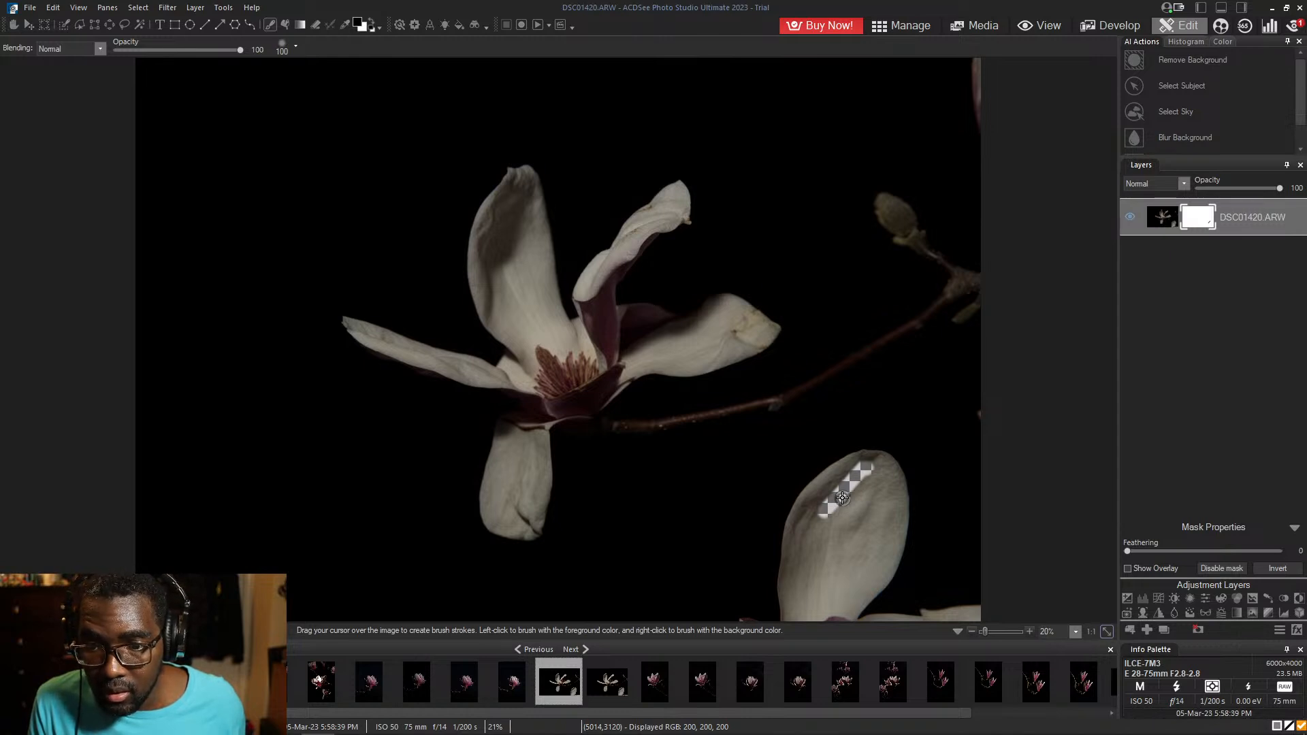
key(ctrl+z)
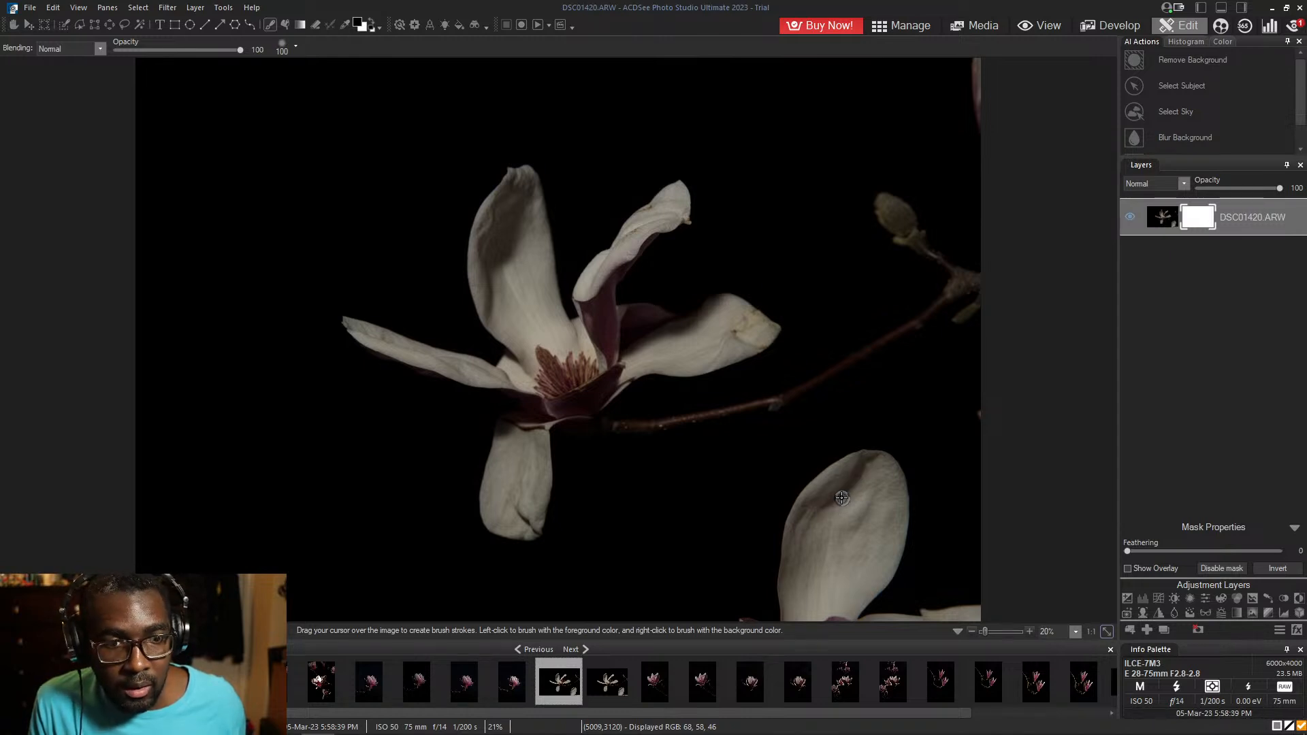
click(374, 22)
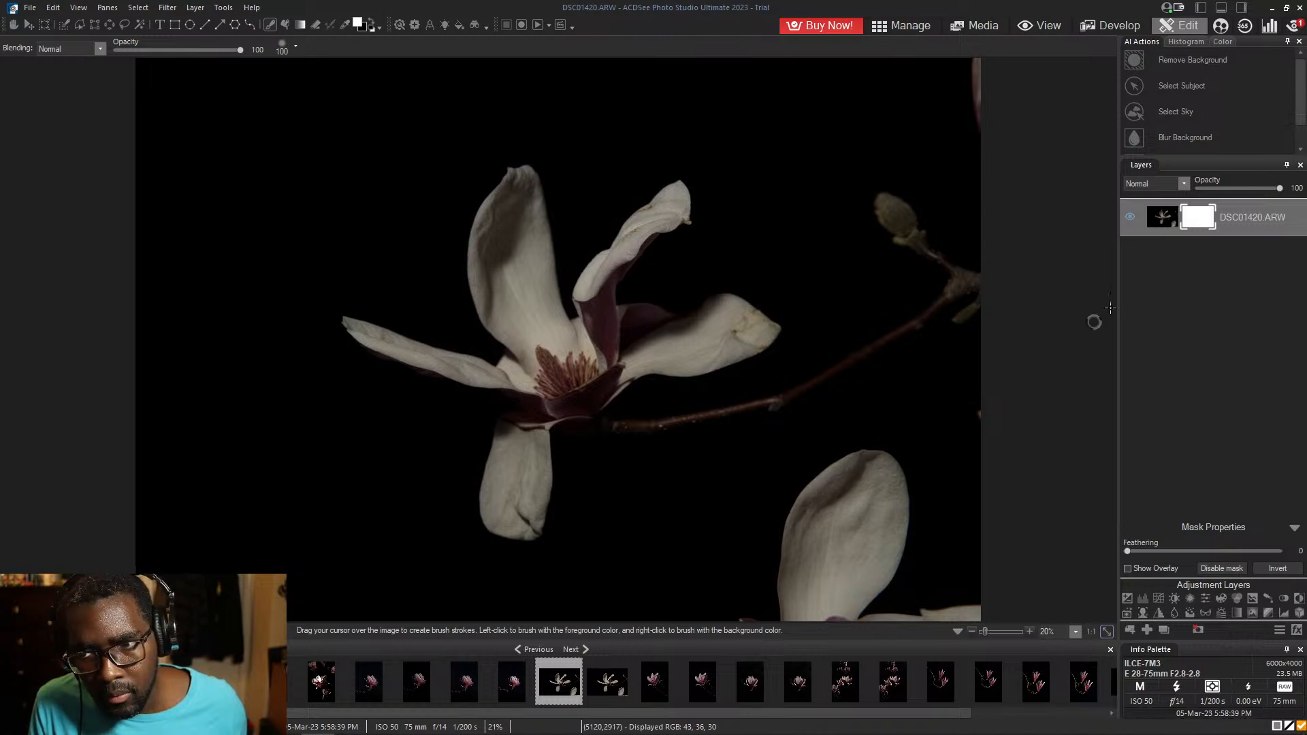
- Select the magnolia on the image of the DSC01420.ARW layer with the Select Subject AI action
click(1169, 220)
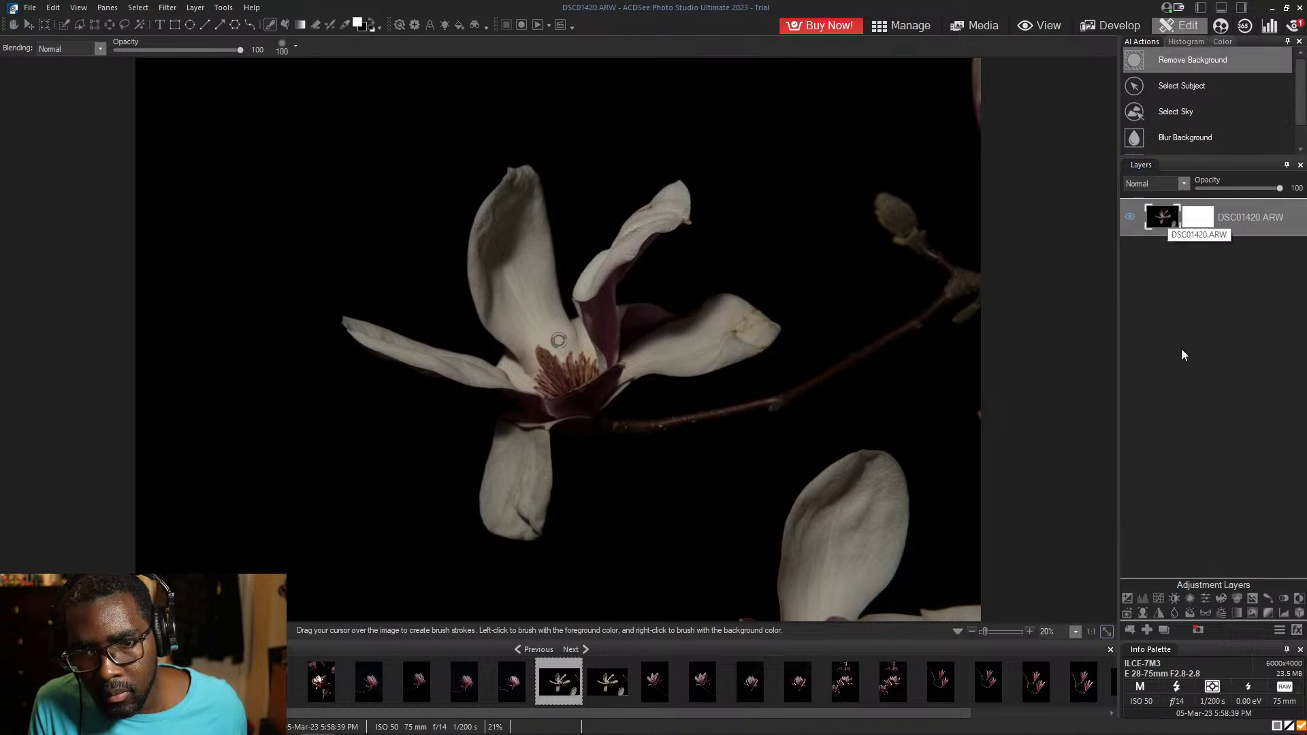
click(1193, 92)
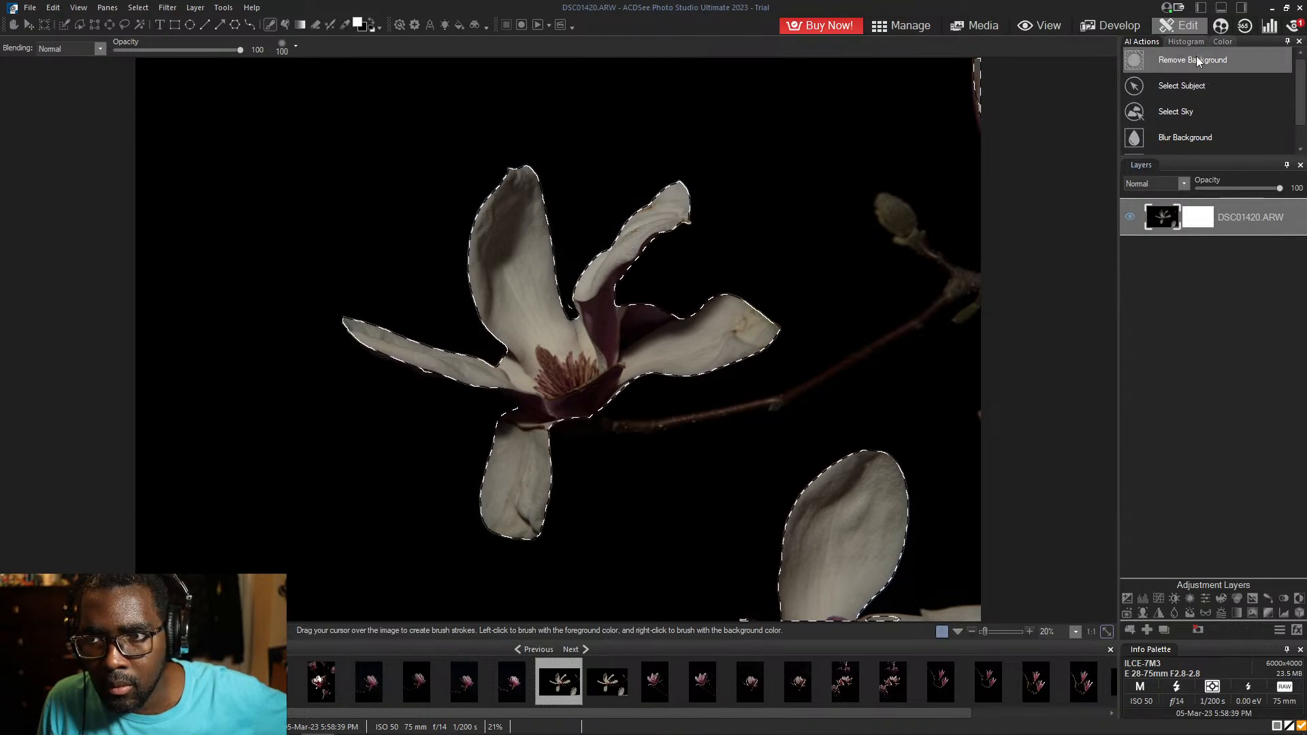
click(1182, 85)
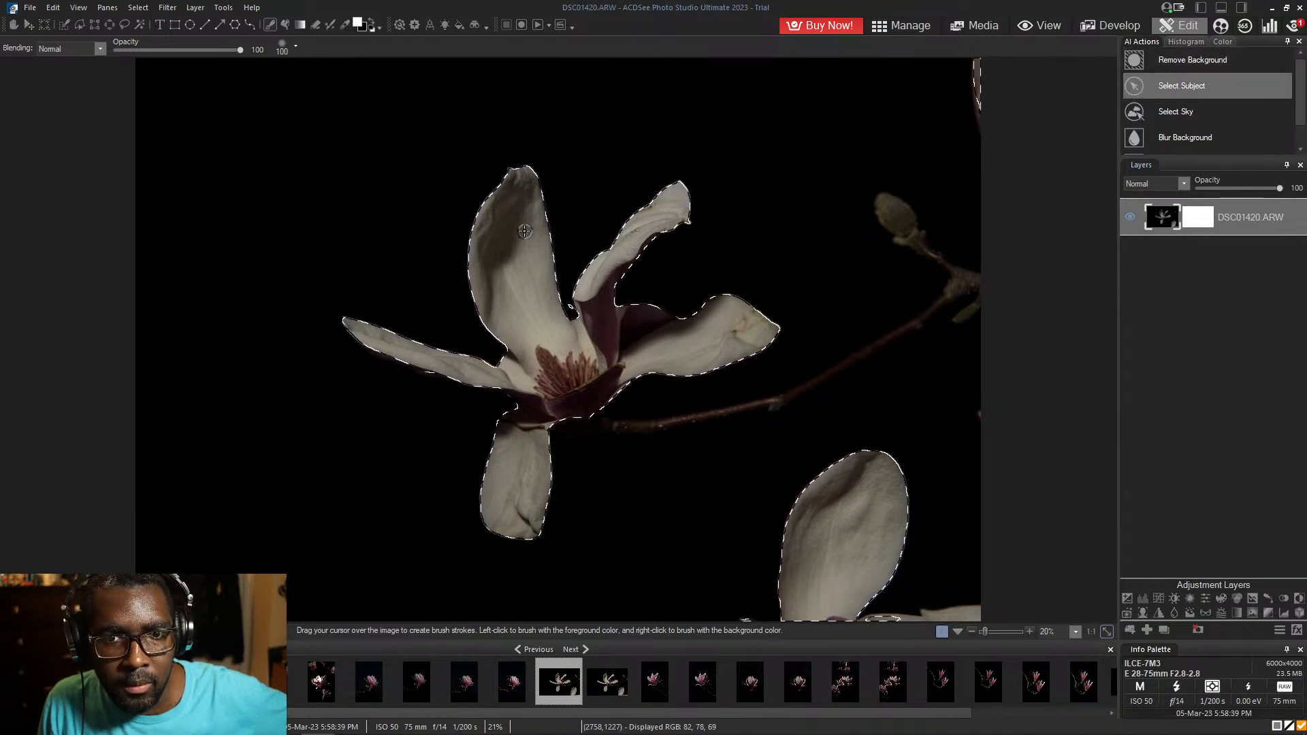
- Paint white and black test strokes inside the selected upper petal and undo them
click(525, 198)
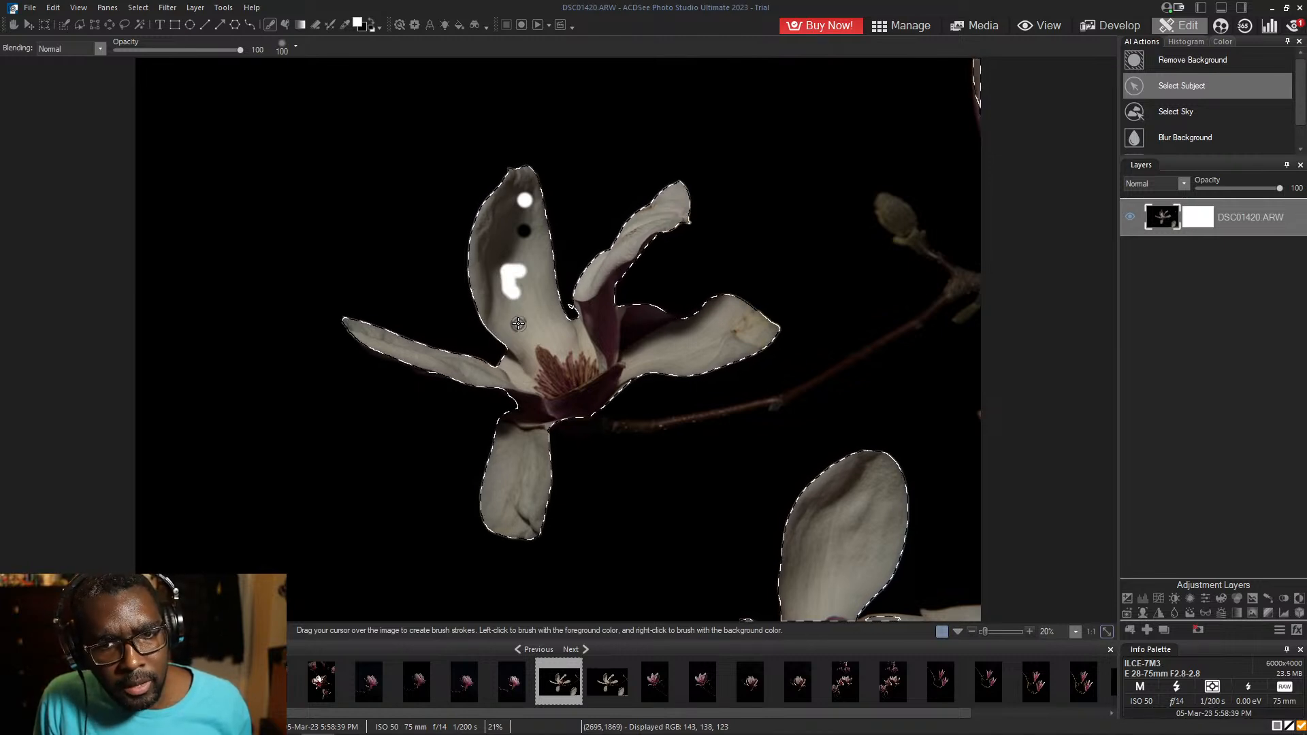
drag(525, 324, 549, 346)
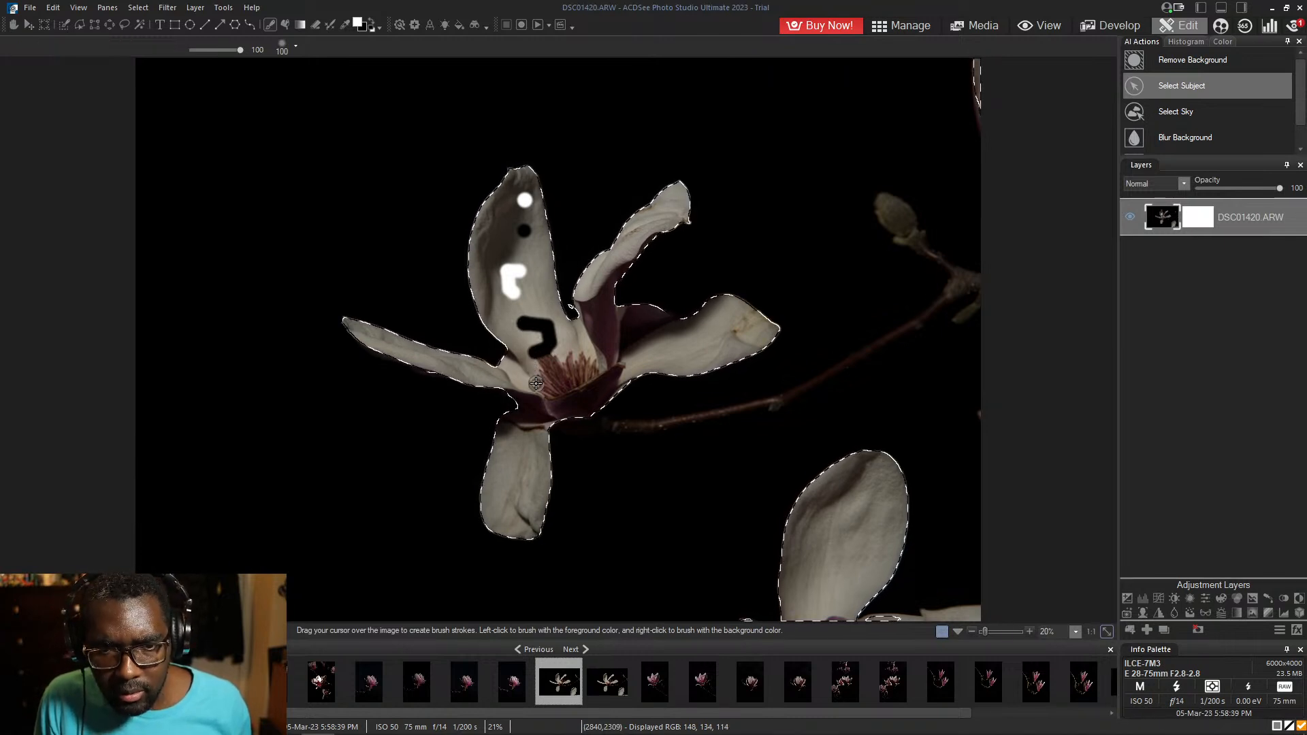
key(ctrl+z)
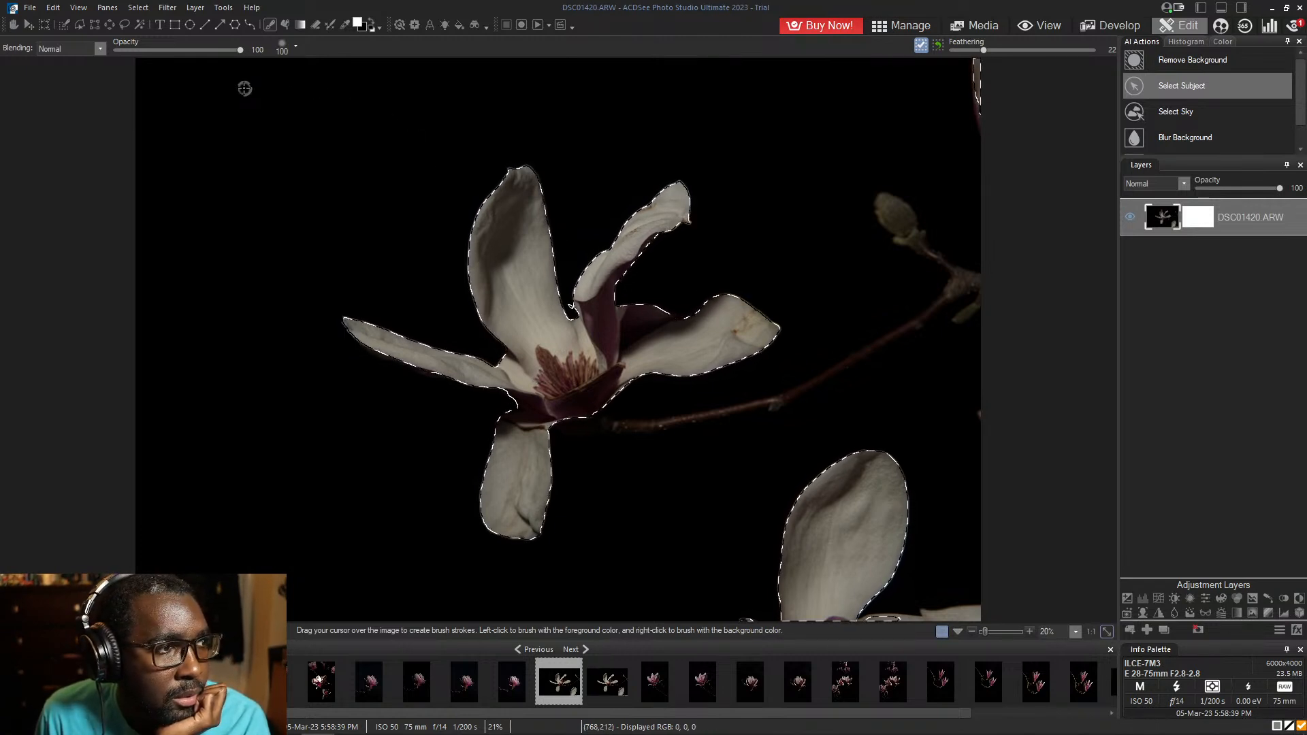
click(78, 25)
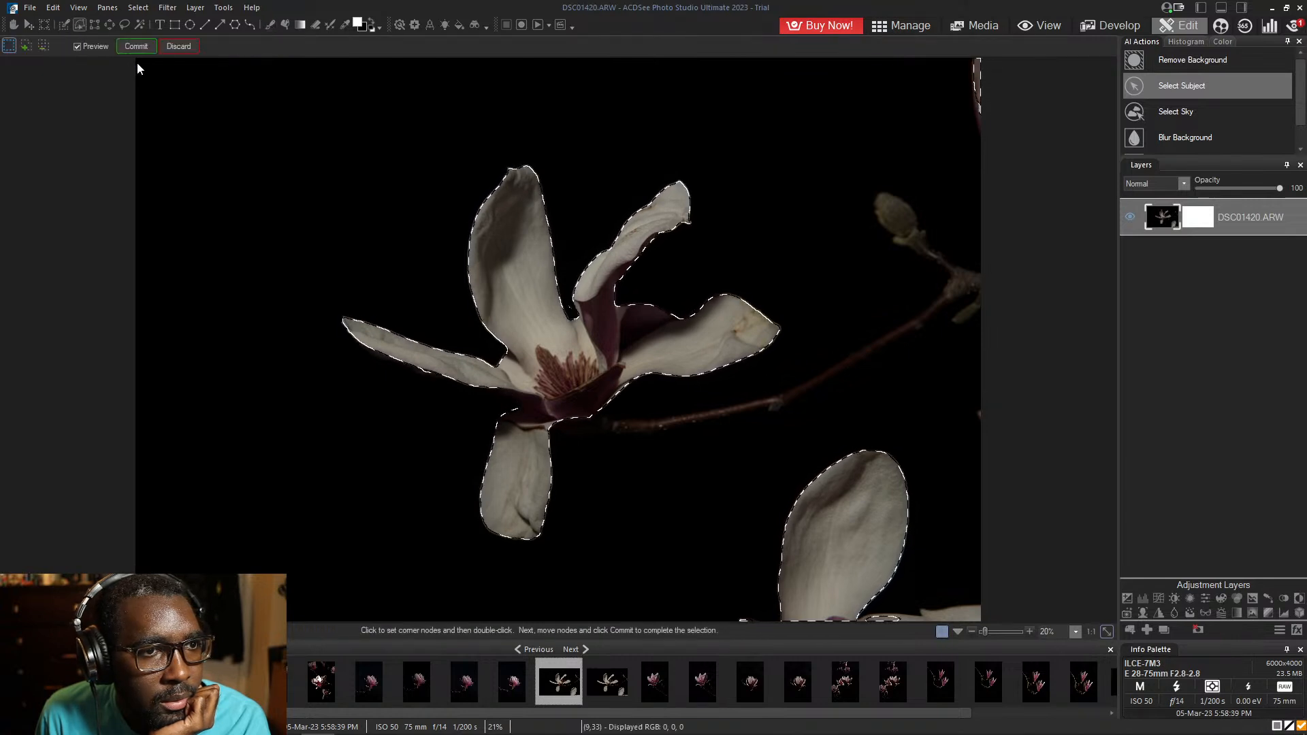
click(27, 45)
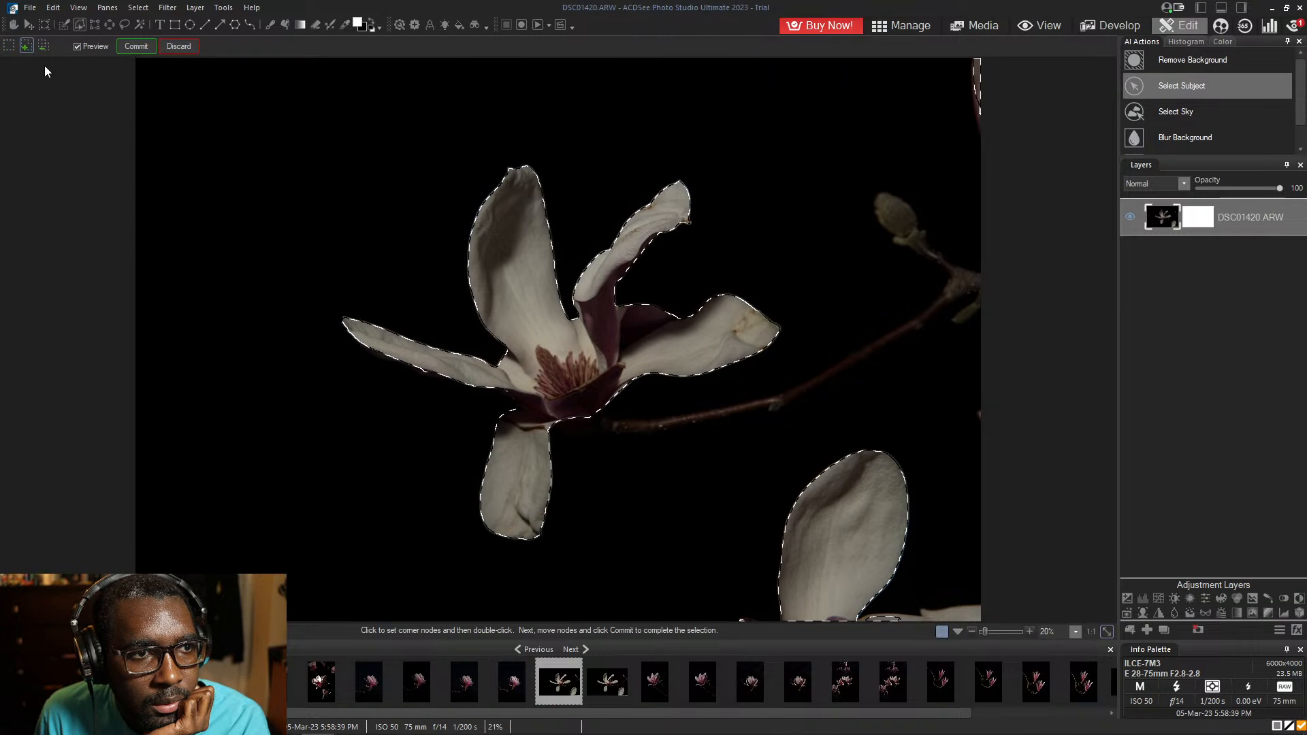
click(598, 406)
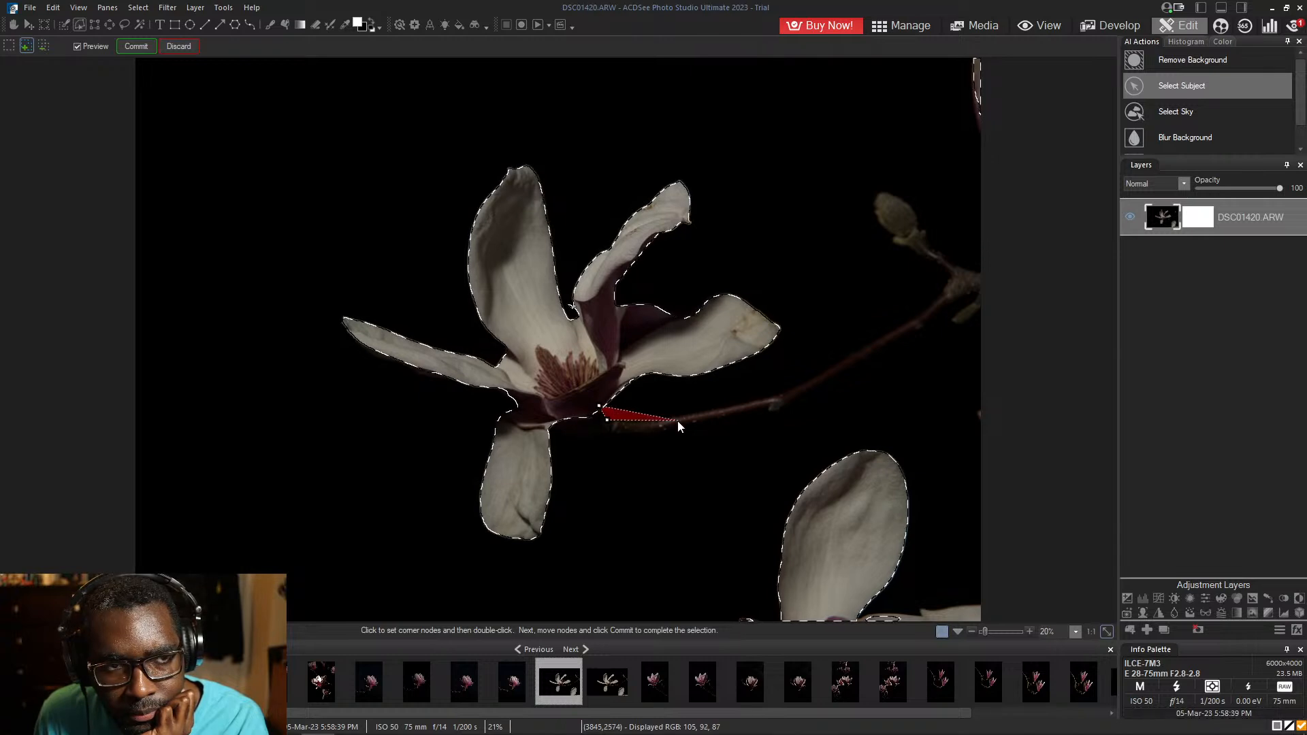
click(426, 293)
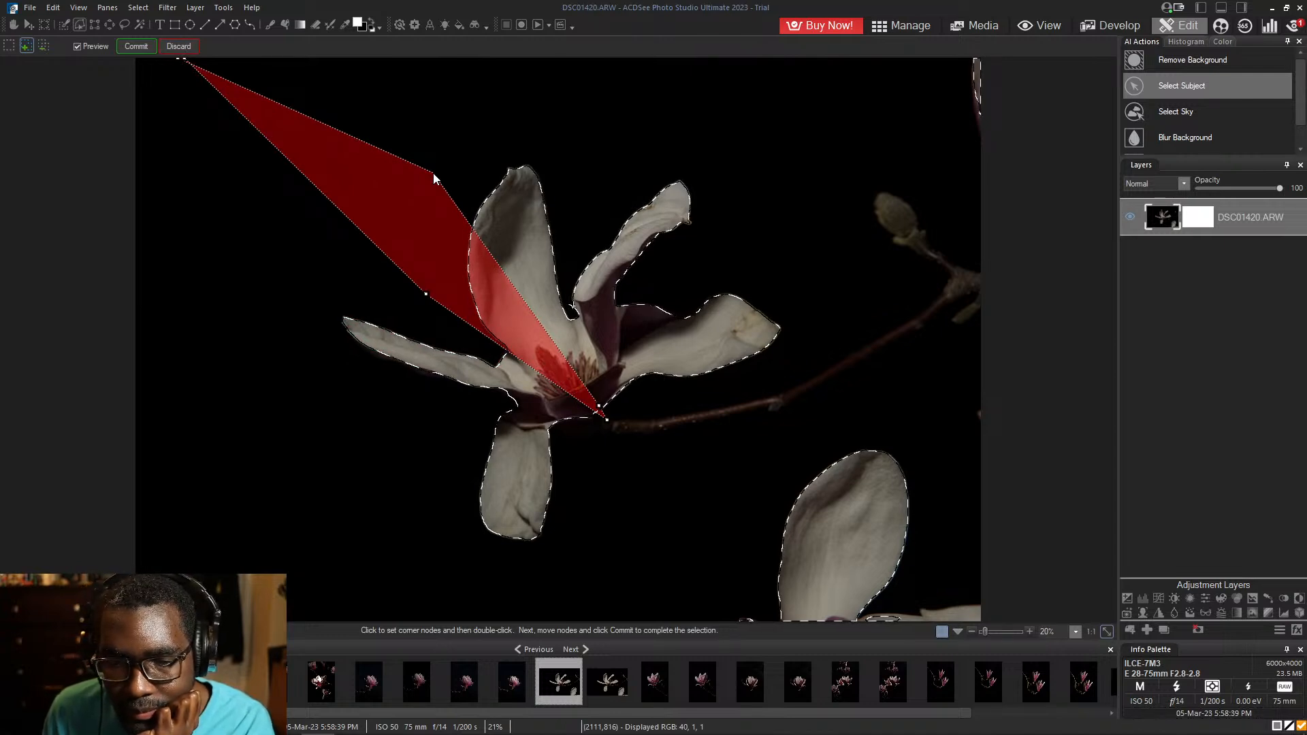
drag(433, 173, 334, 368)
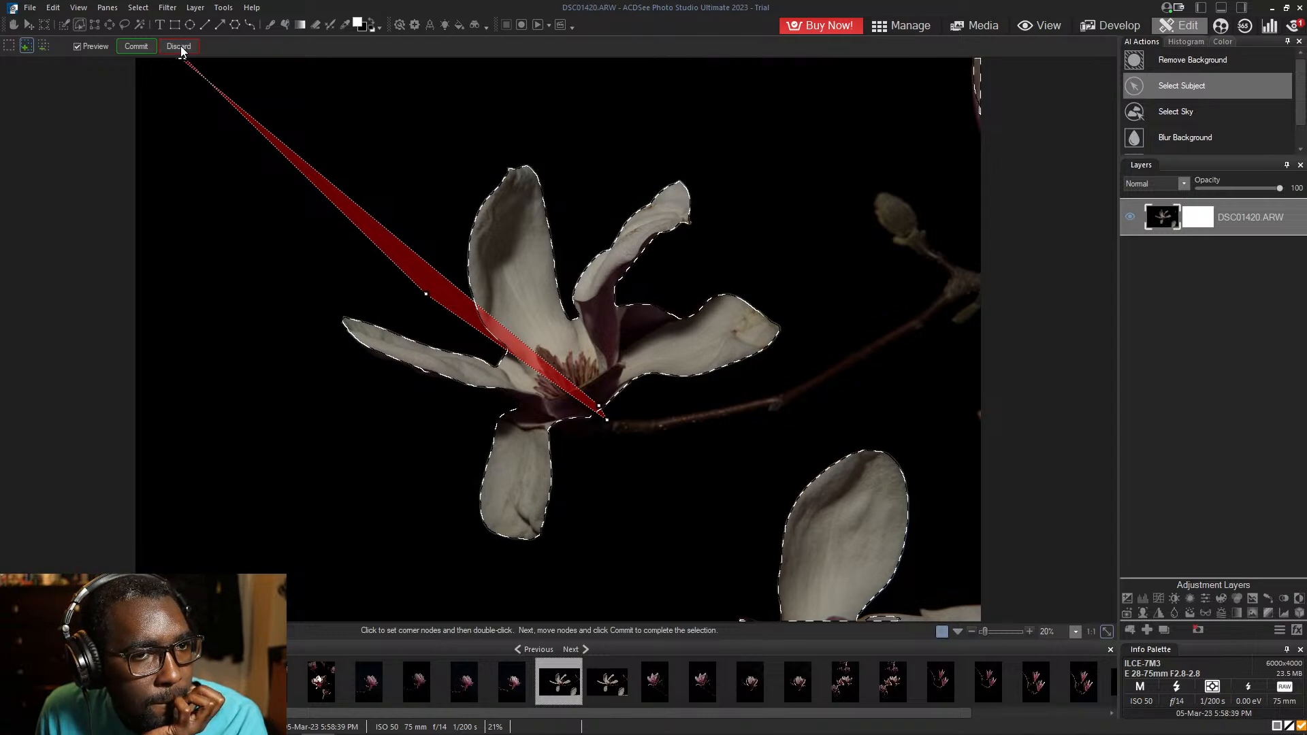
drag(275, 186, 268, 292)
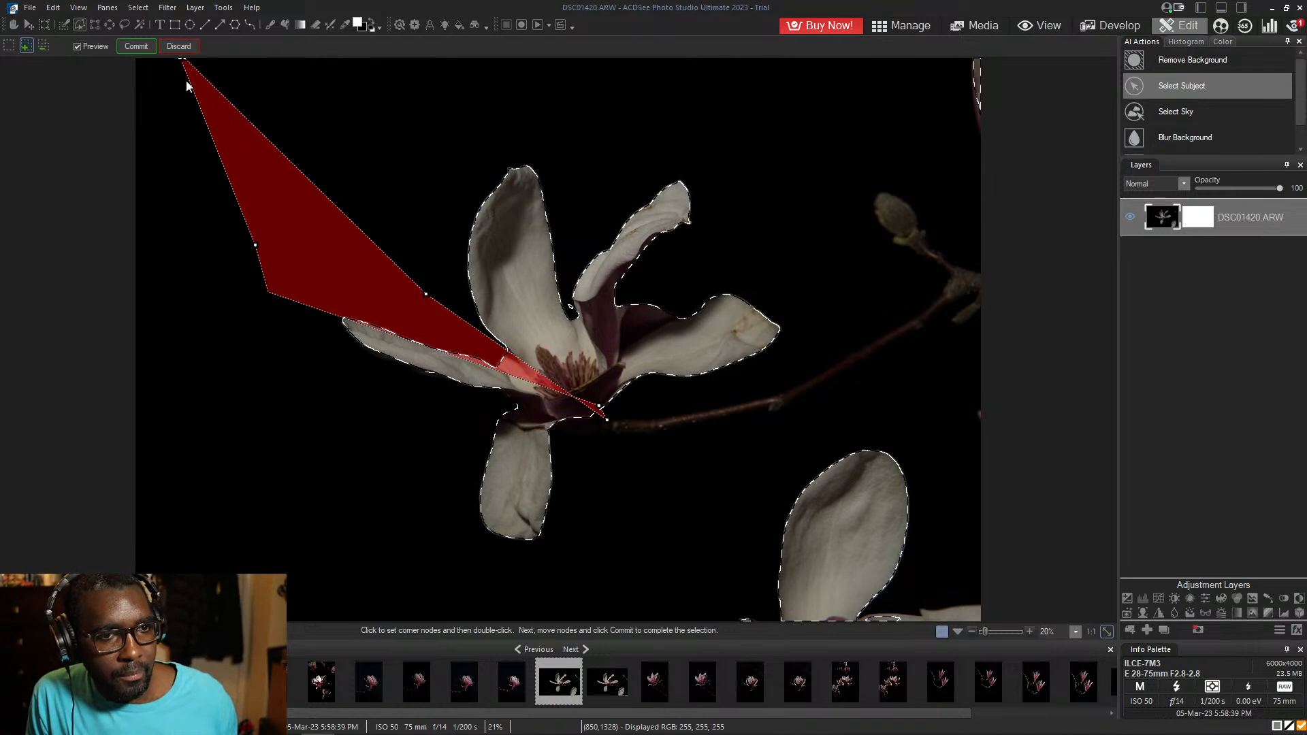
drag(194, 225, 219, 284)
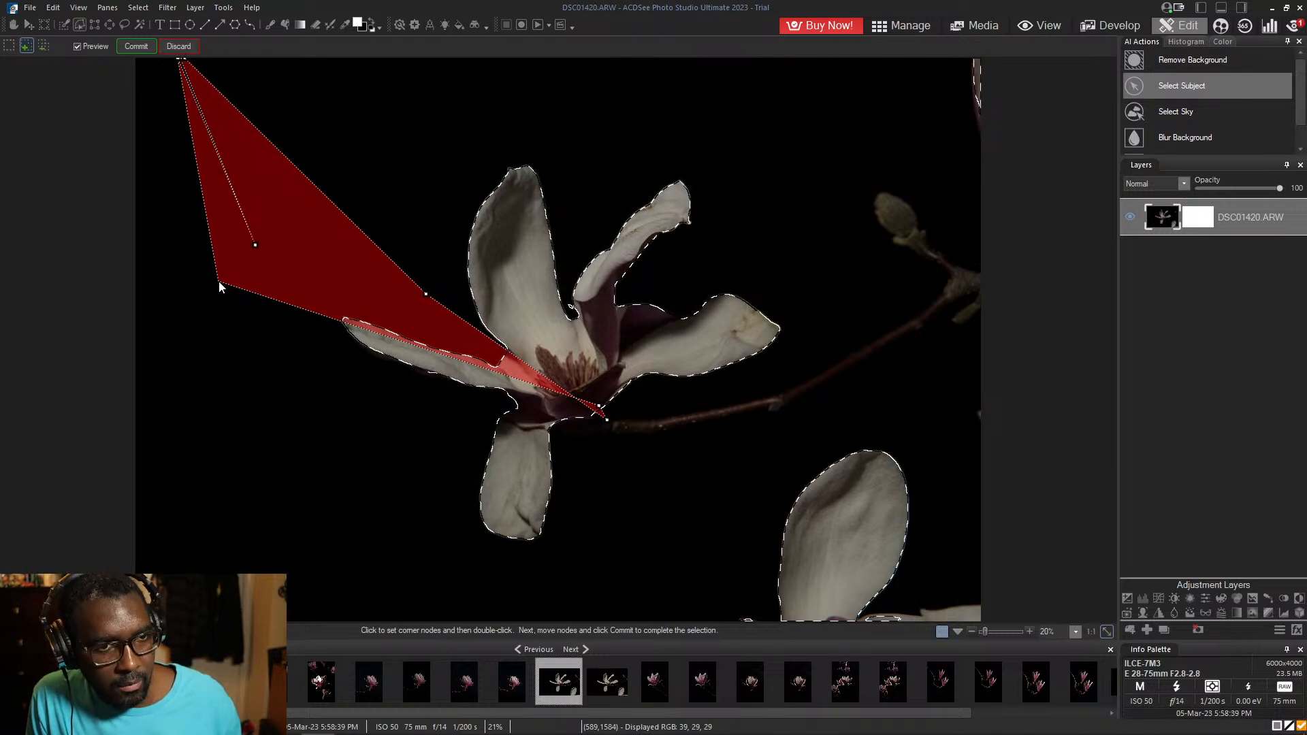
mouse_move(339, 442)
mouse_down()
mouse_move(452, 446)
mouse_move(352, 463)
mouse_up()
click(354, 463)
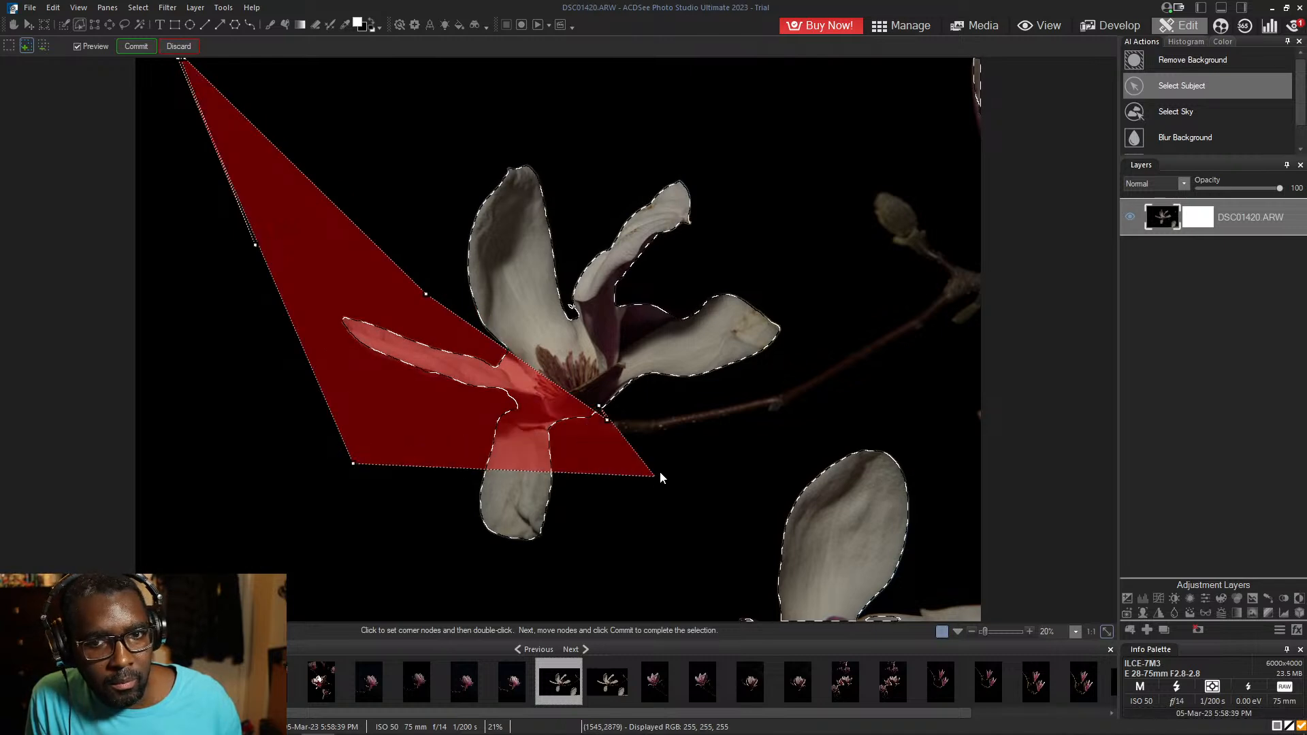
click(727, 448)
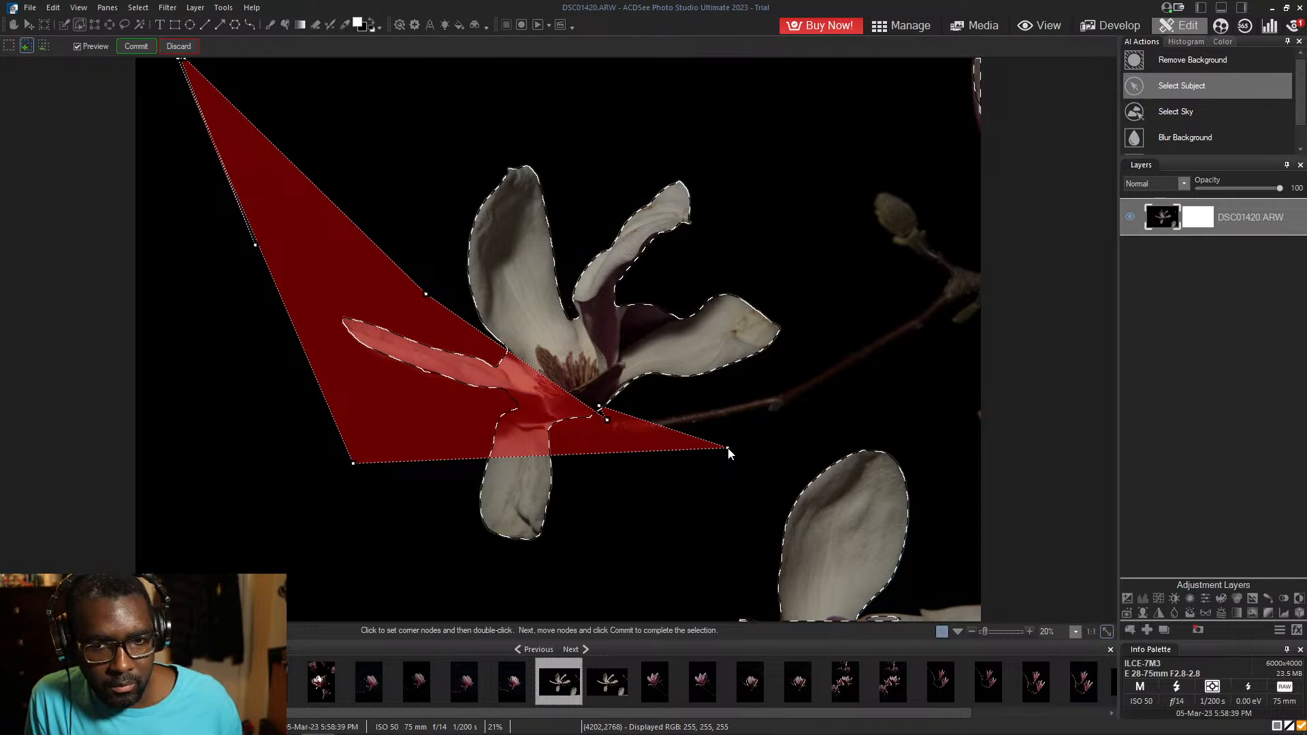
key(Escape)
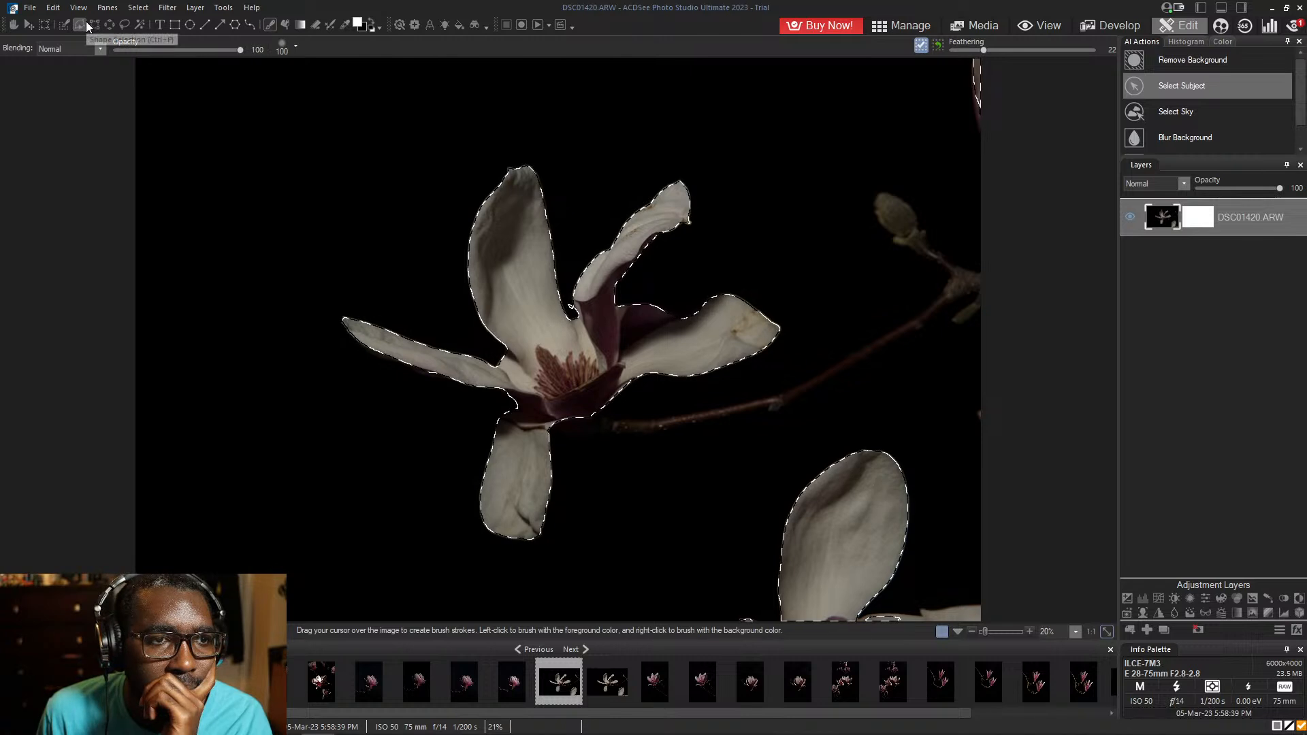
- Try to add the branch to the selection with the Color Magic Wand, and subtract the black background from it
click(136, 26)
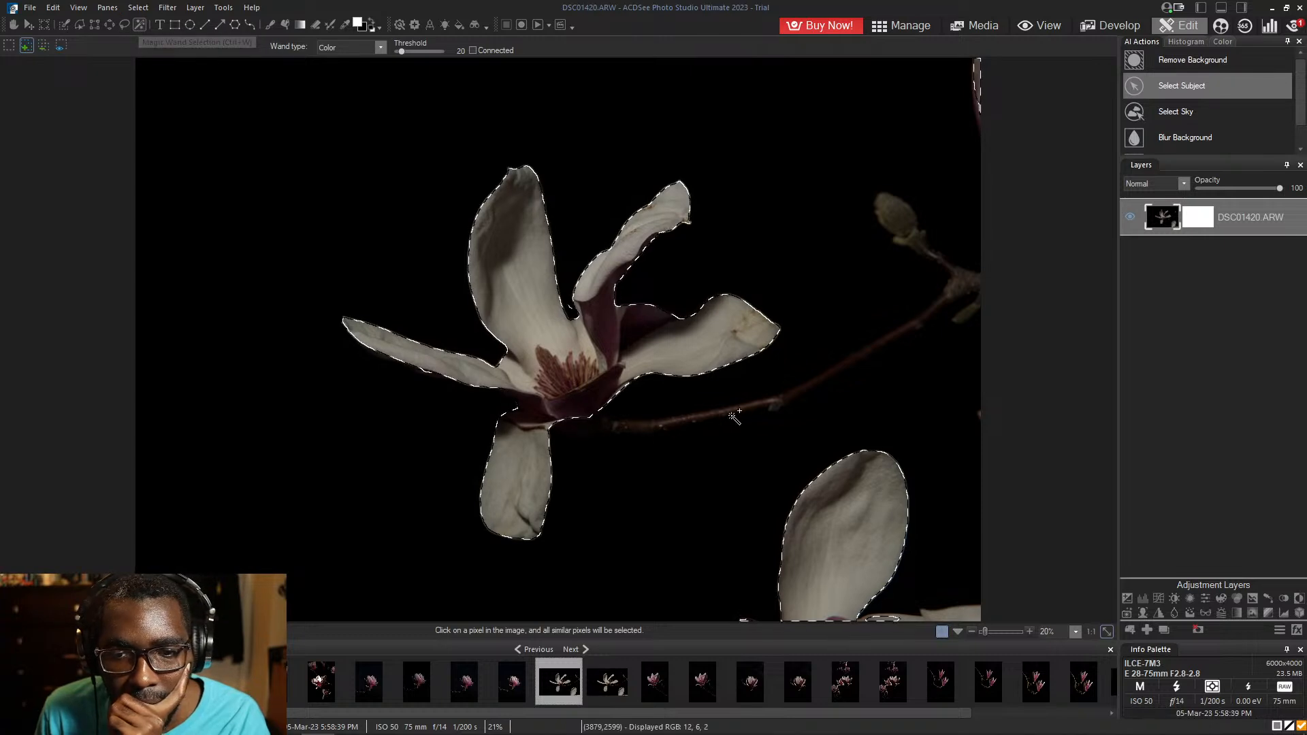
click(963, 283)
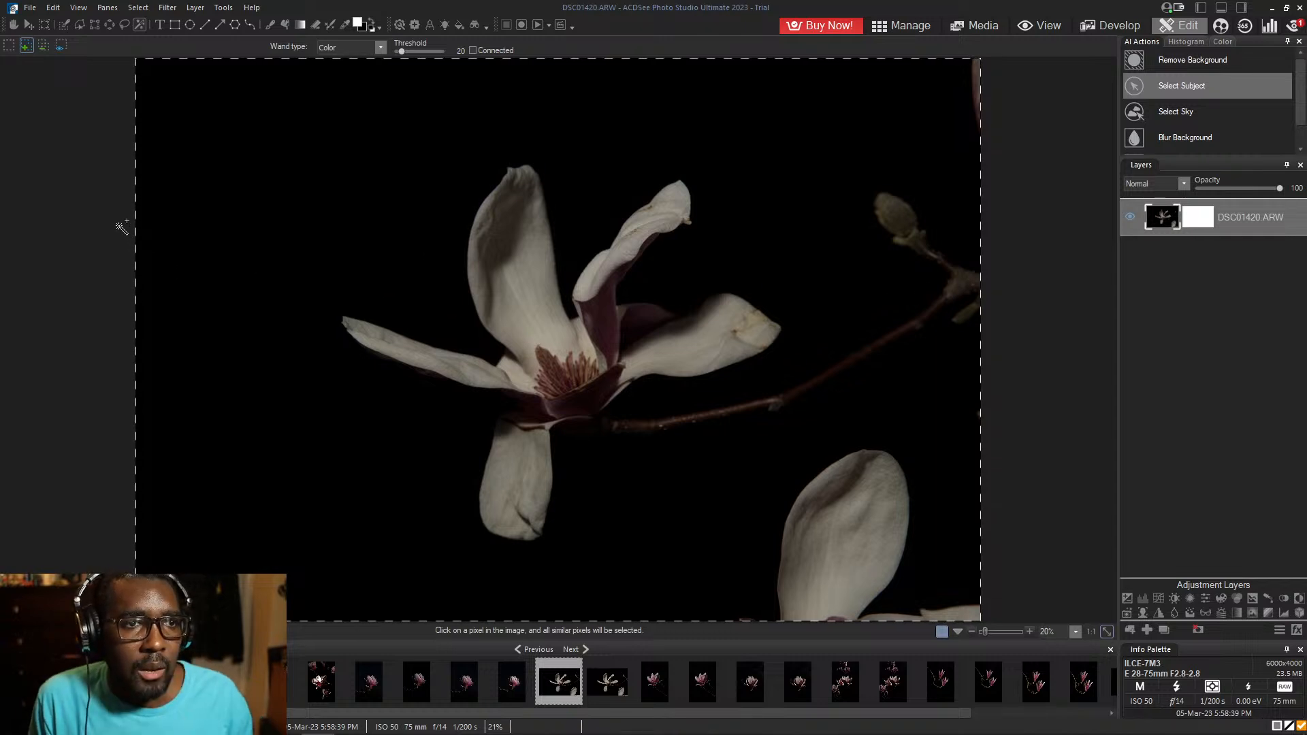
click(45, 48)
click(263, 154)
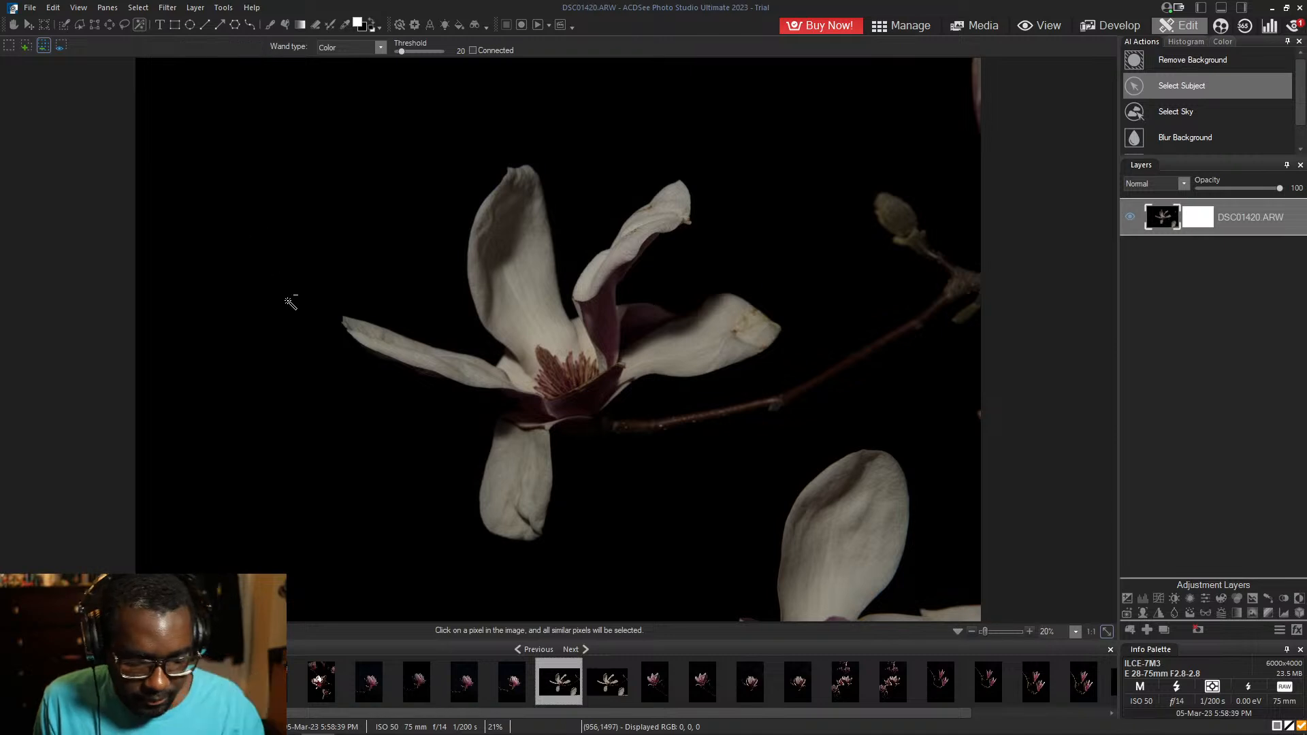
click(301, 317)
- Commit the layer transform without changes, and try the Select Sky AI action on DSC01420.ARW
key(ctrl+t)
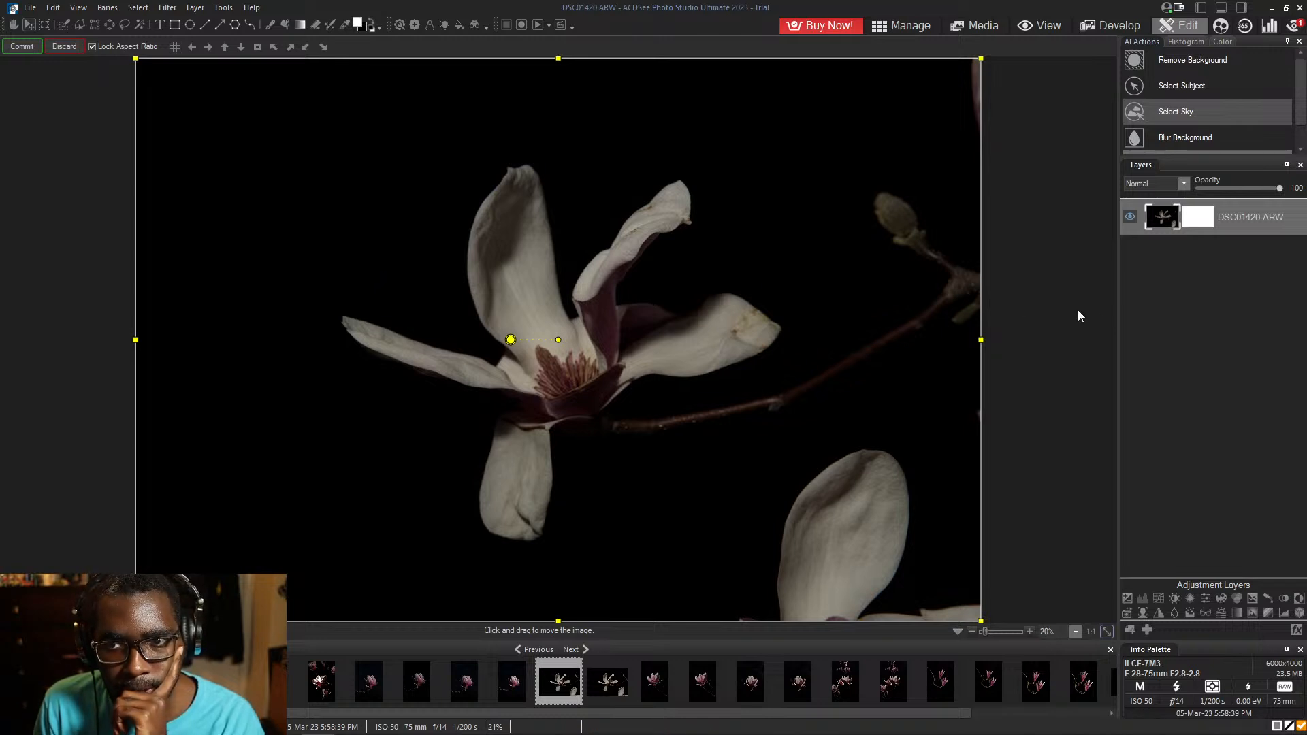
click(31, 45)
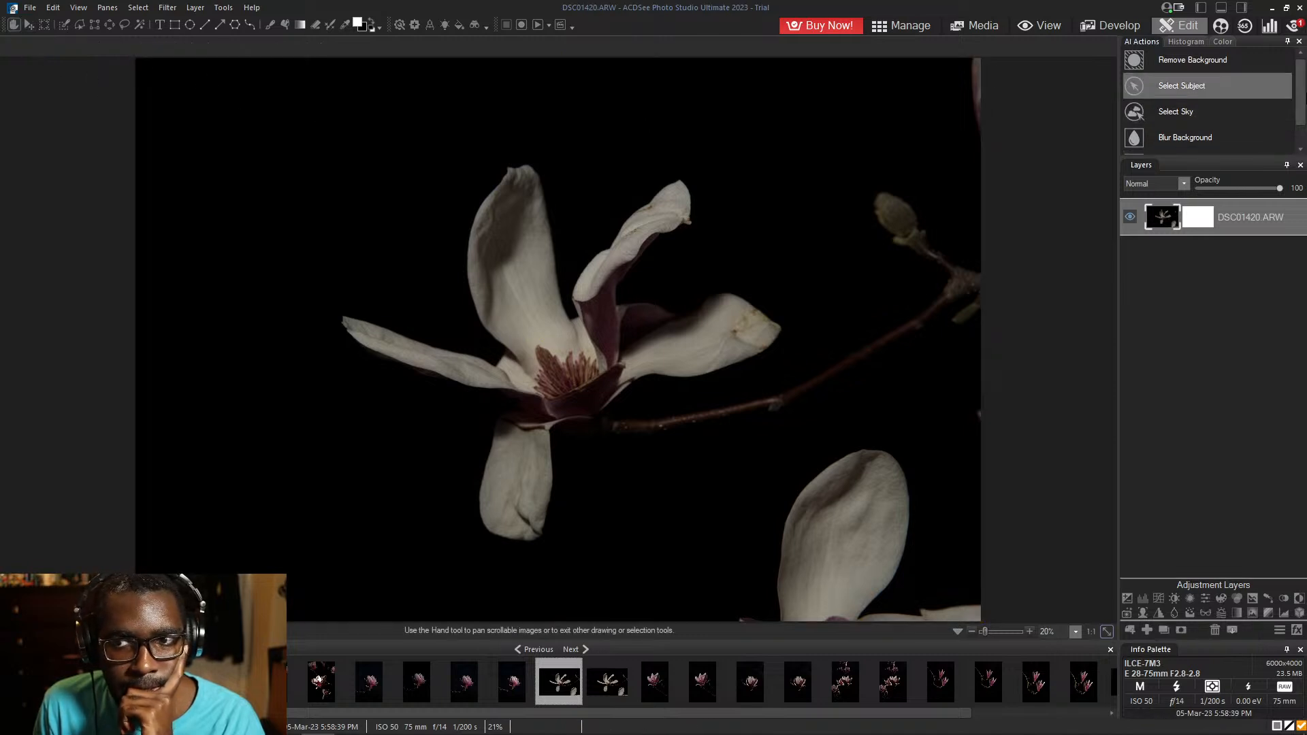
click(1195, 110)
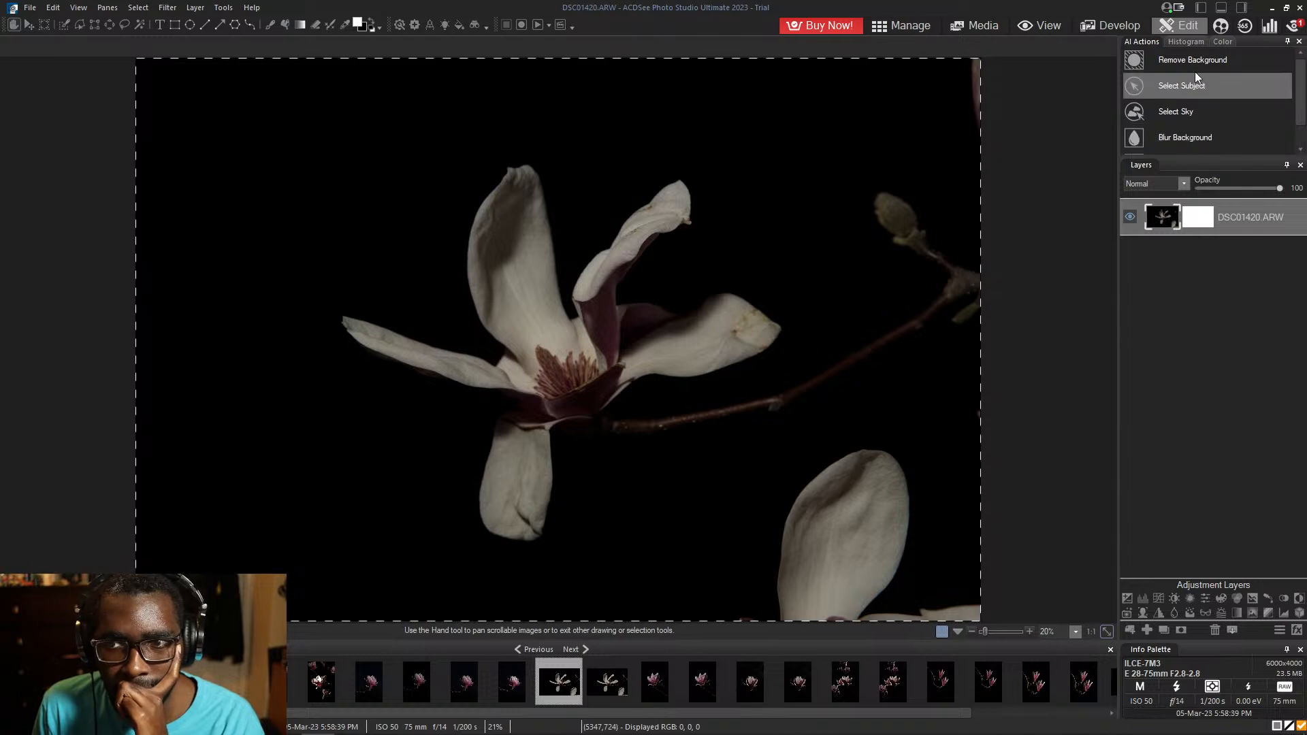
click(1221, 41)
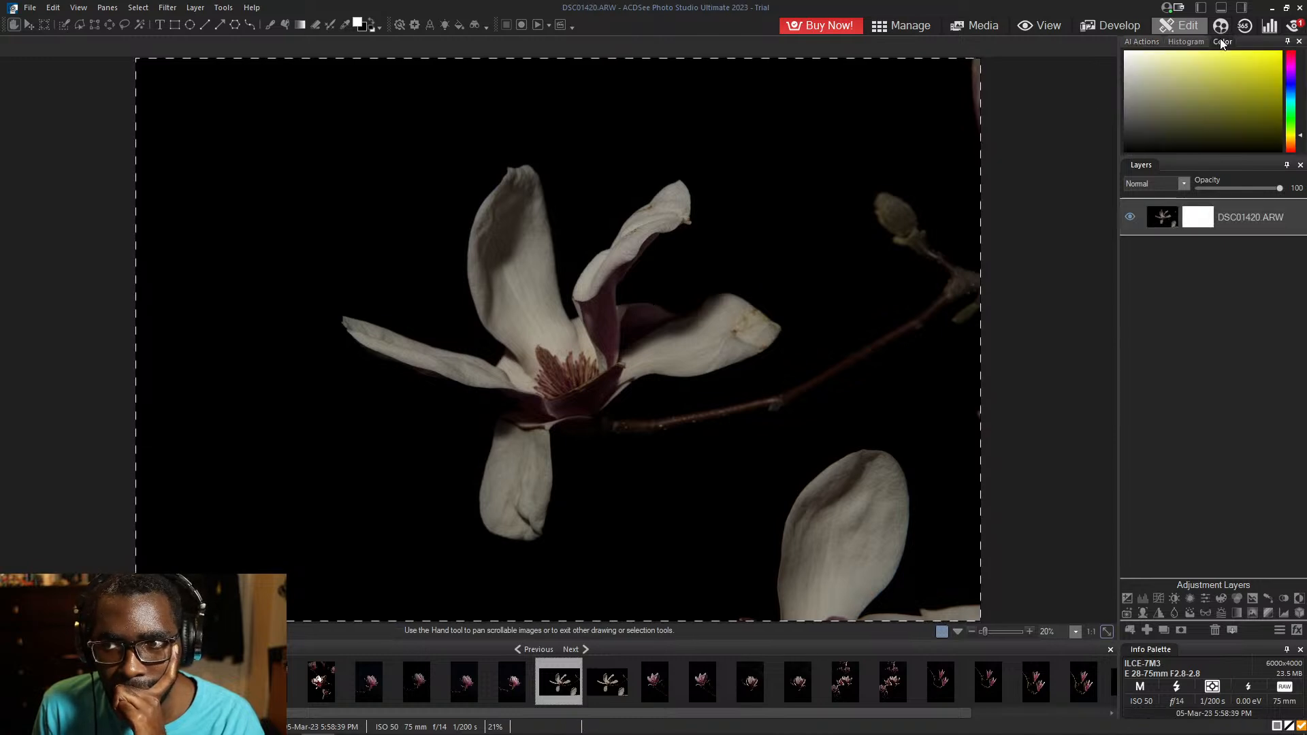
click(1186, 42)
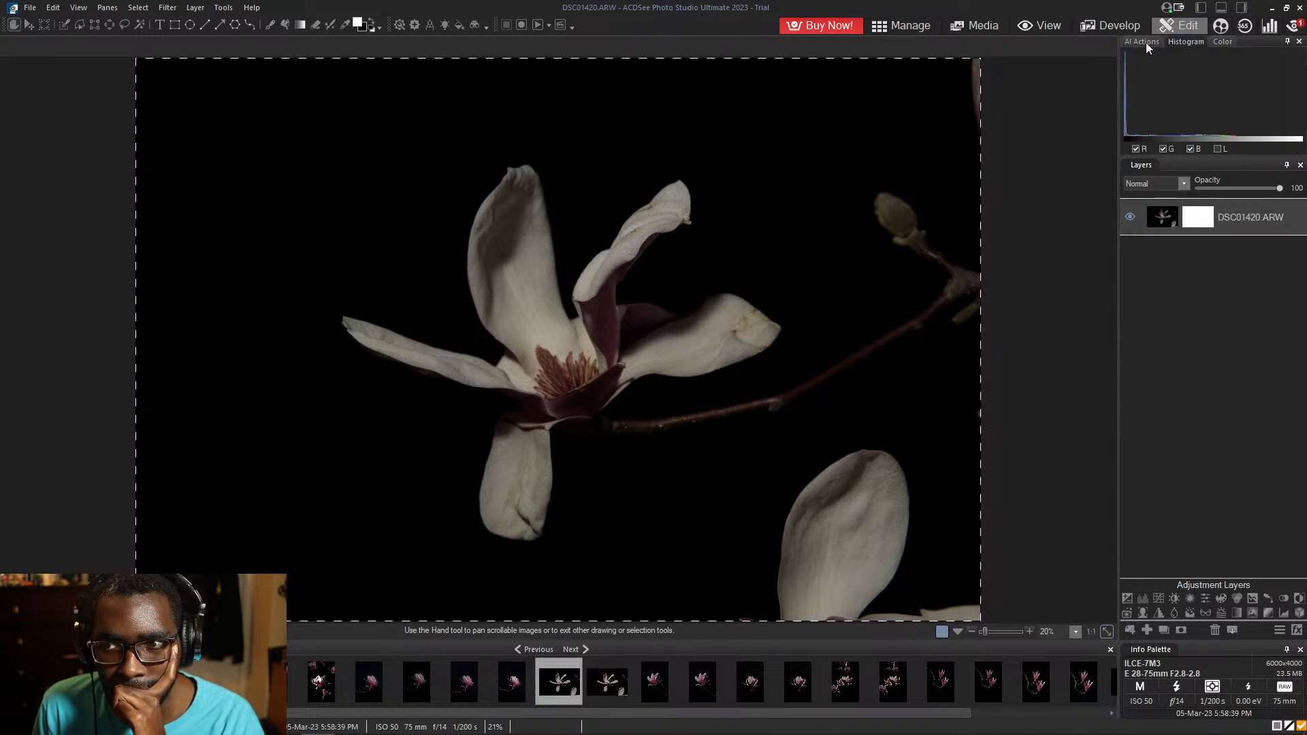
click(1138, 39)
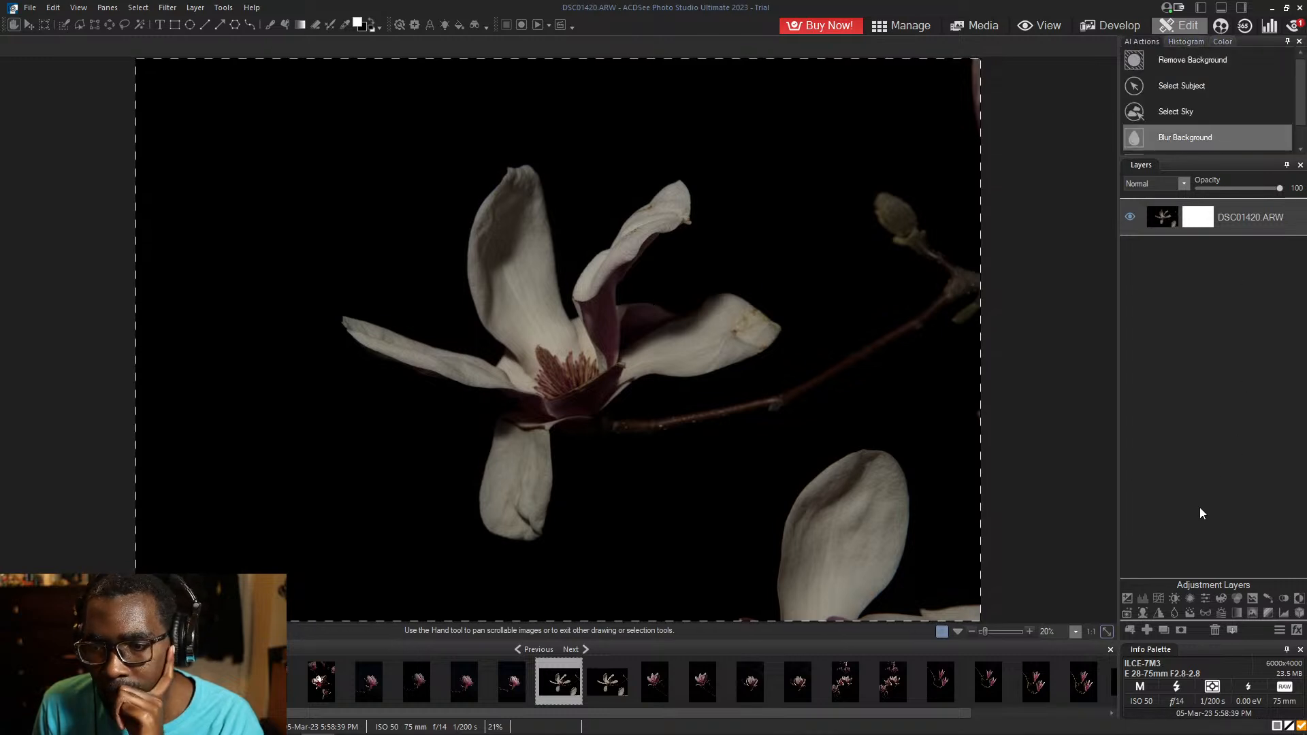
- Add a Color EQ adjustment layer, try lowering and raising its vibrance, and reset the vibrance to 0 each time
click(1223, 596)
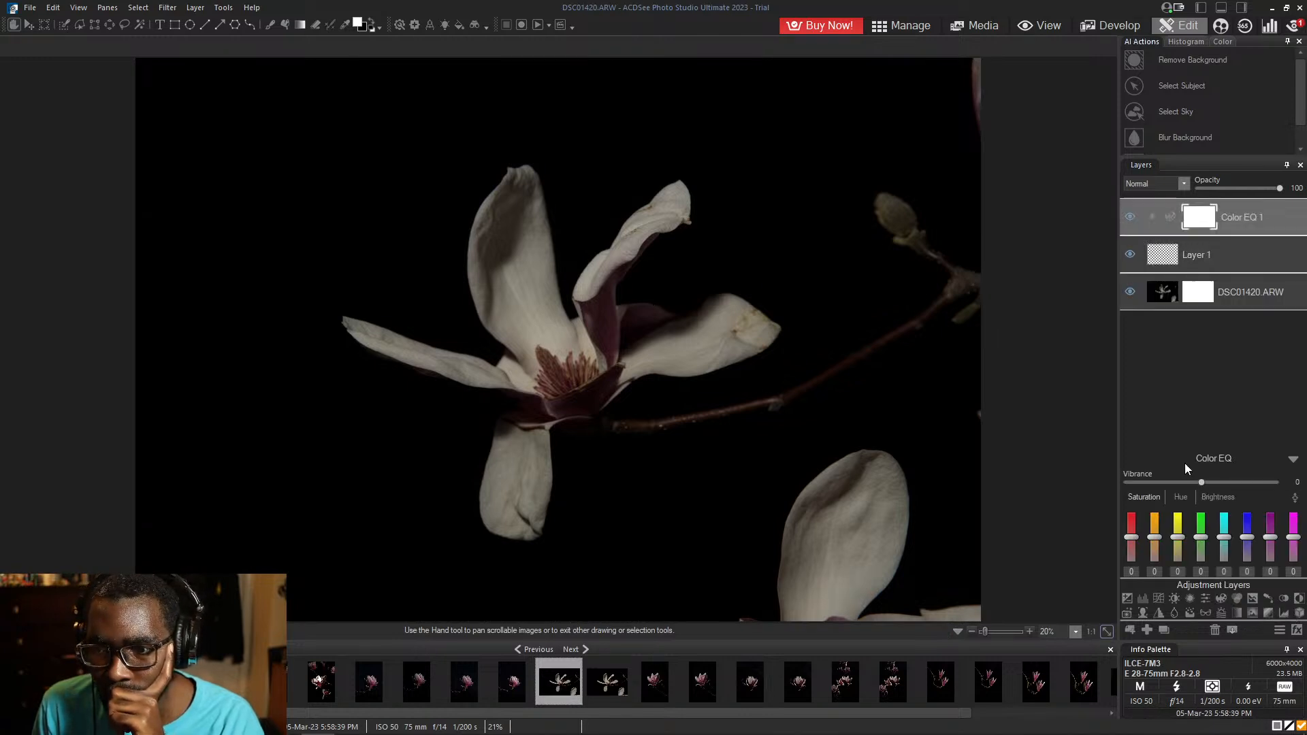
mouse_move(1198, 487)
mouse_down()
mouse_move(1227, 484)
mouse_move(1145, 490)
mouse_move(1192, 495)
mouse_up()
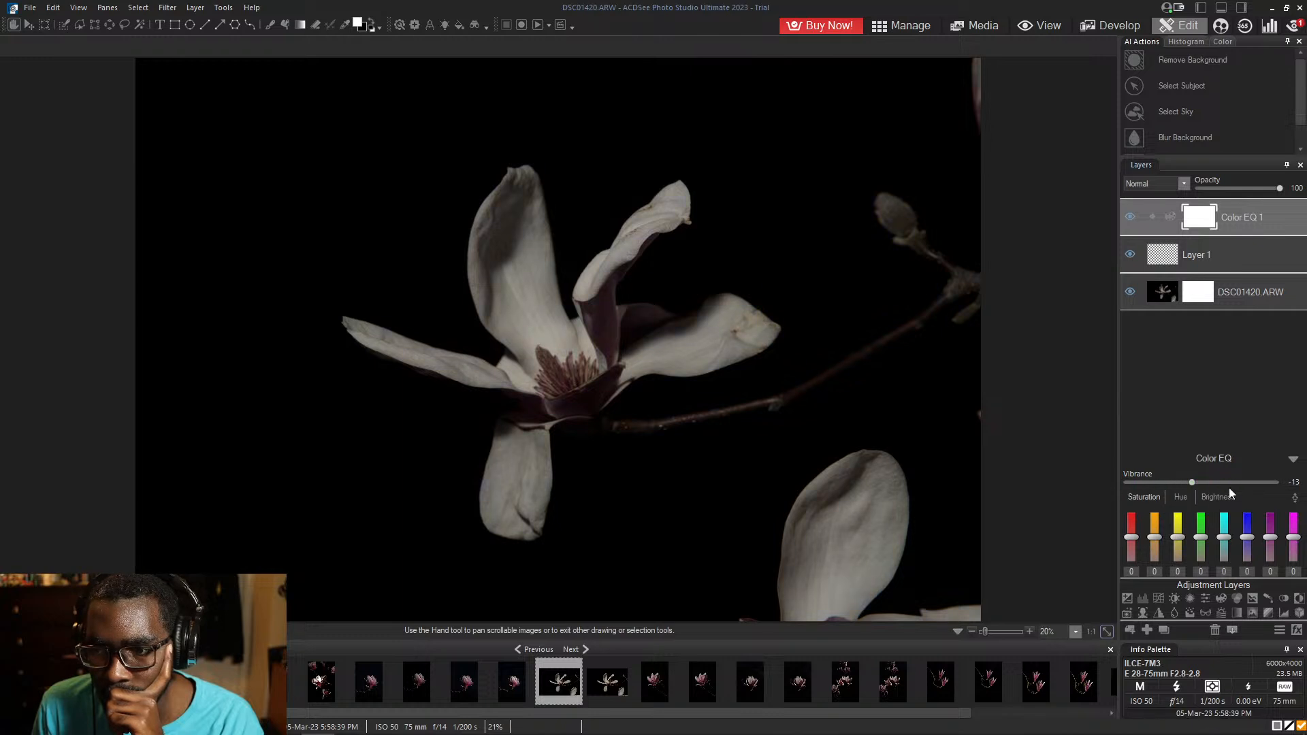
click(1294, 481)
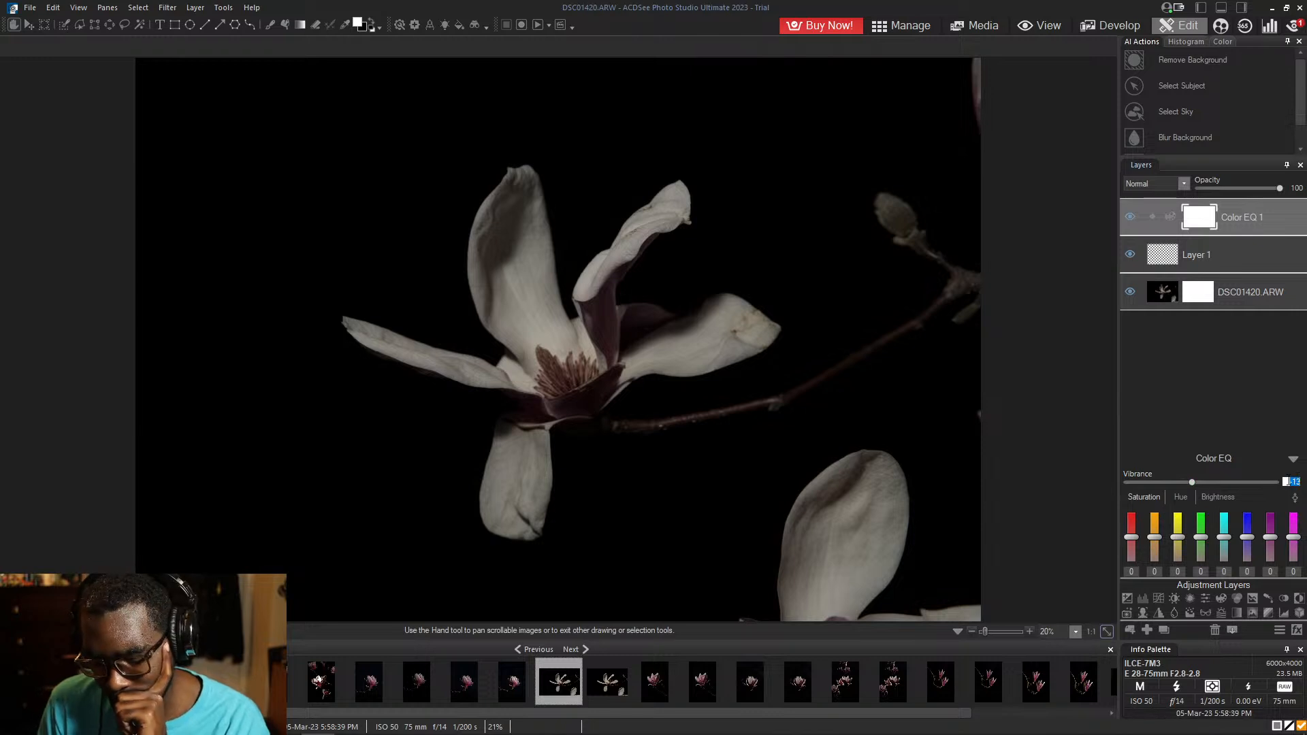
text(0)
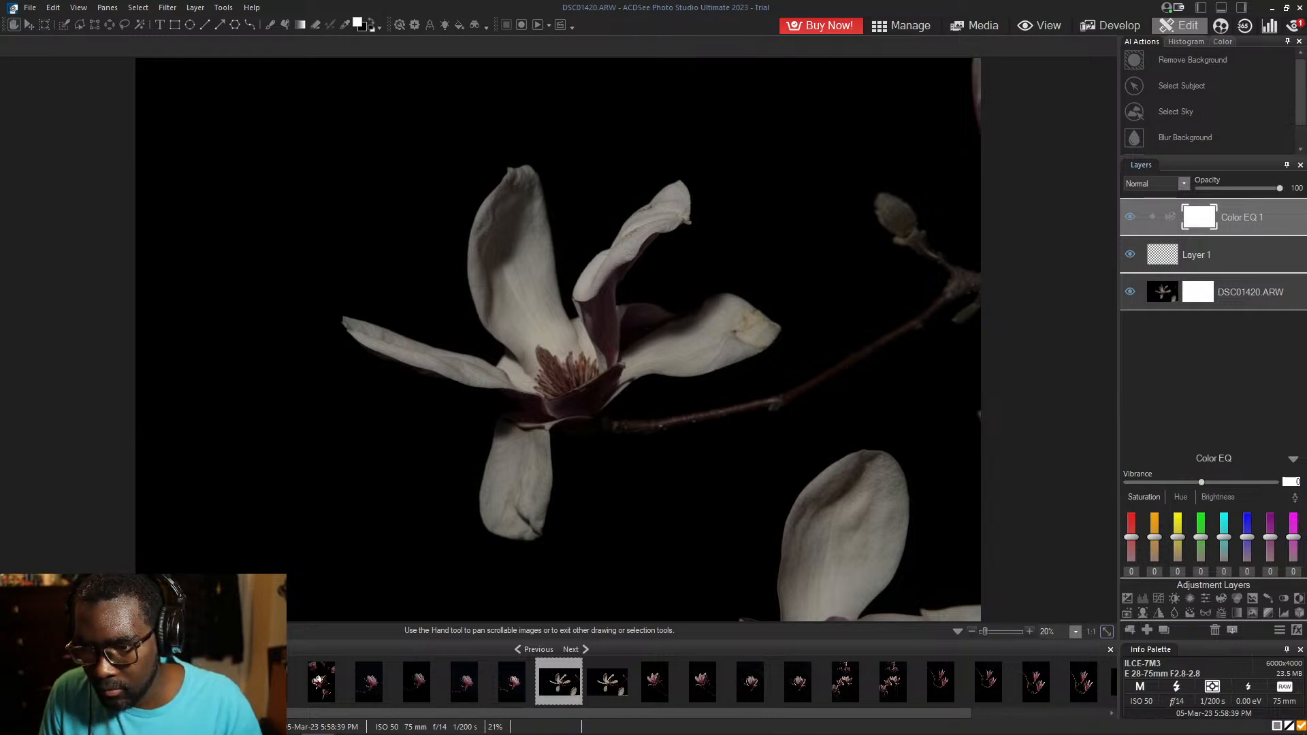
click(1217, 496)
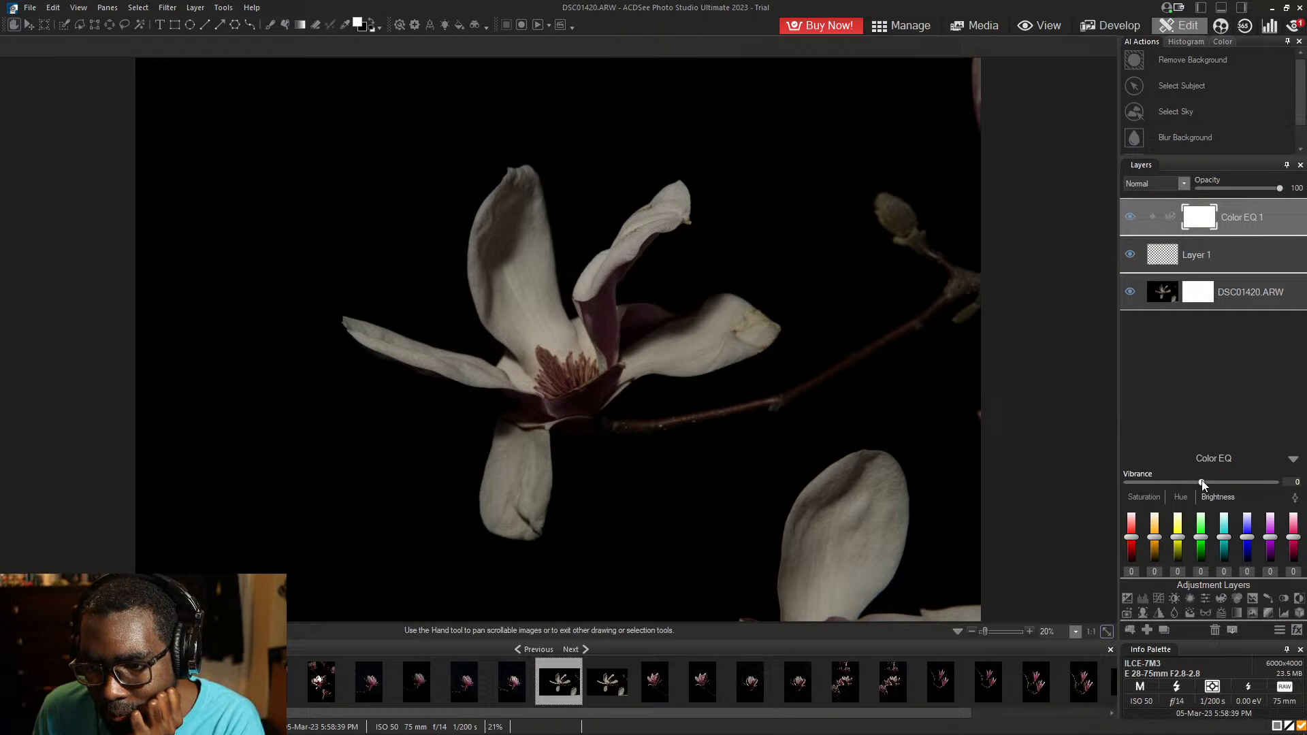
drag(1202, 483, 1240, 483)
click(1293, 484)
text(0)
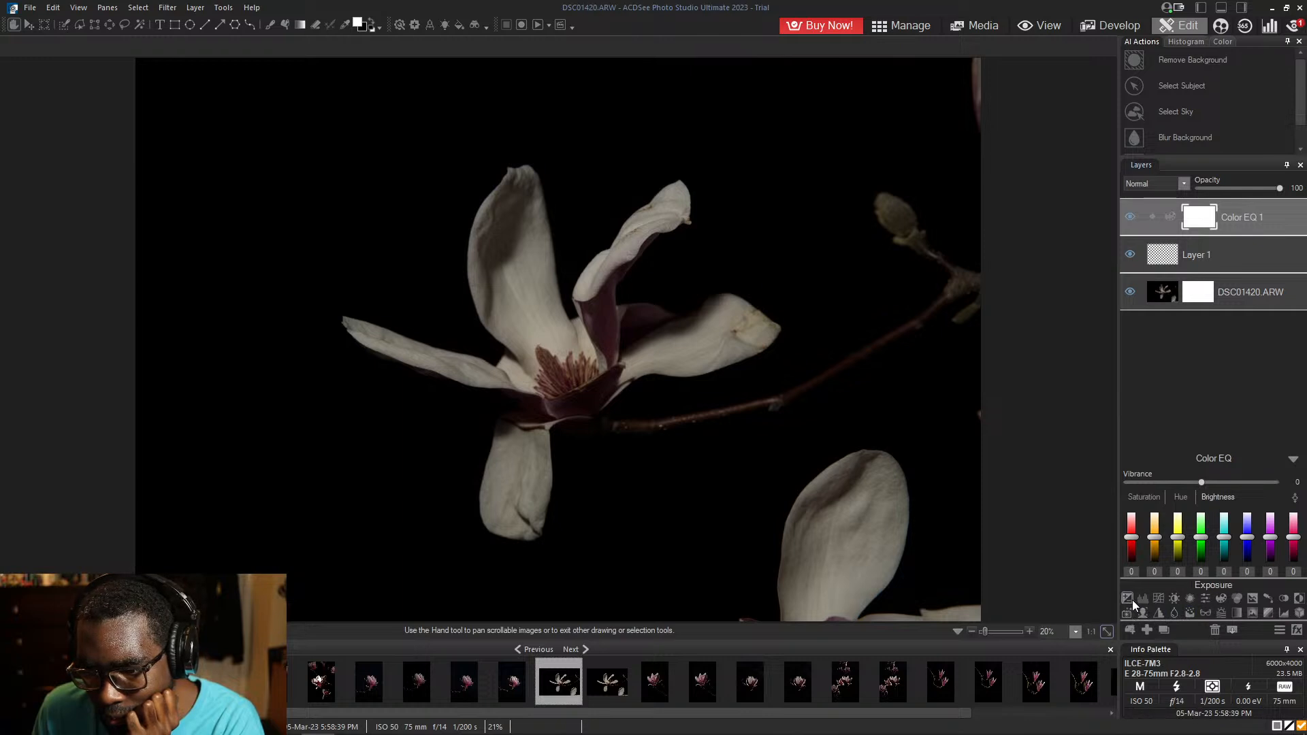
- Add an Exposure adjustment layer and raise its exposure to +1.38 eV
click(1076, 595)
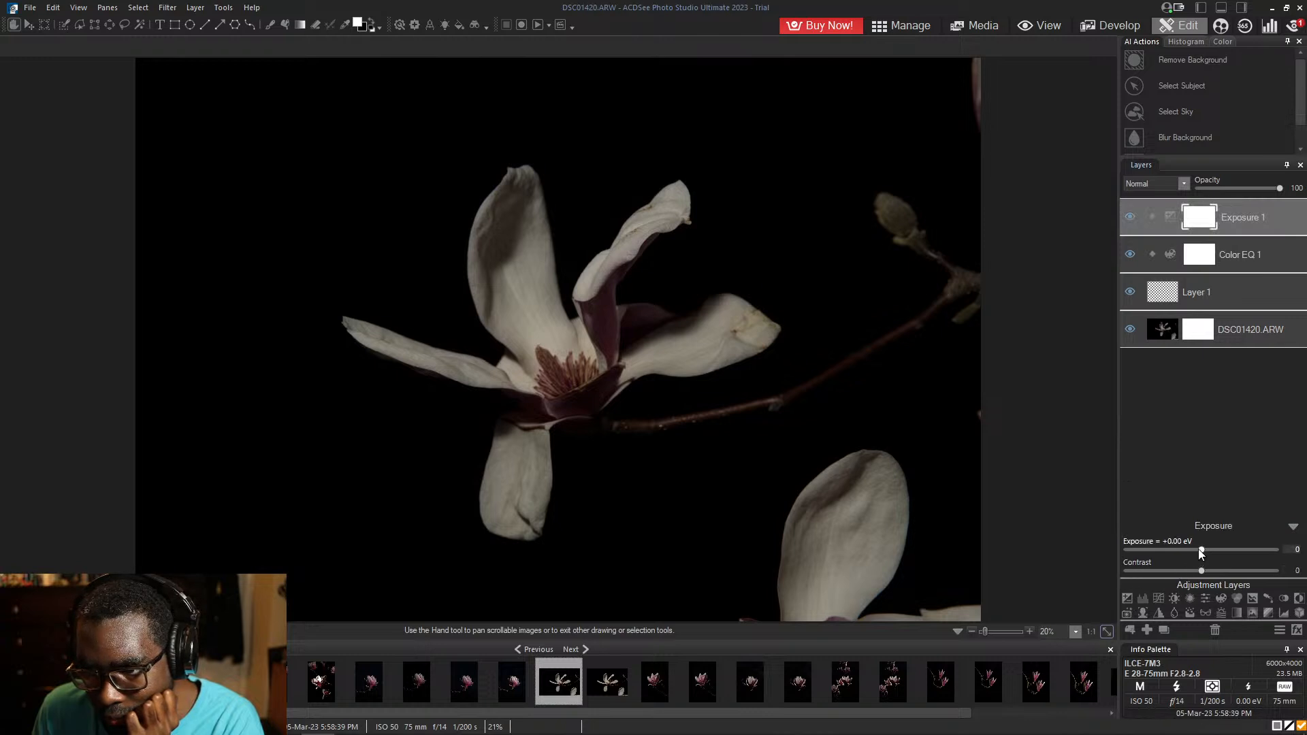
drag(1201, 550, 1243, 561)
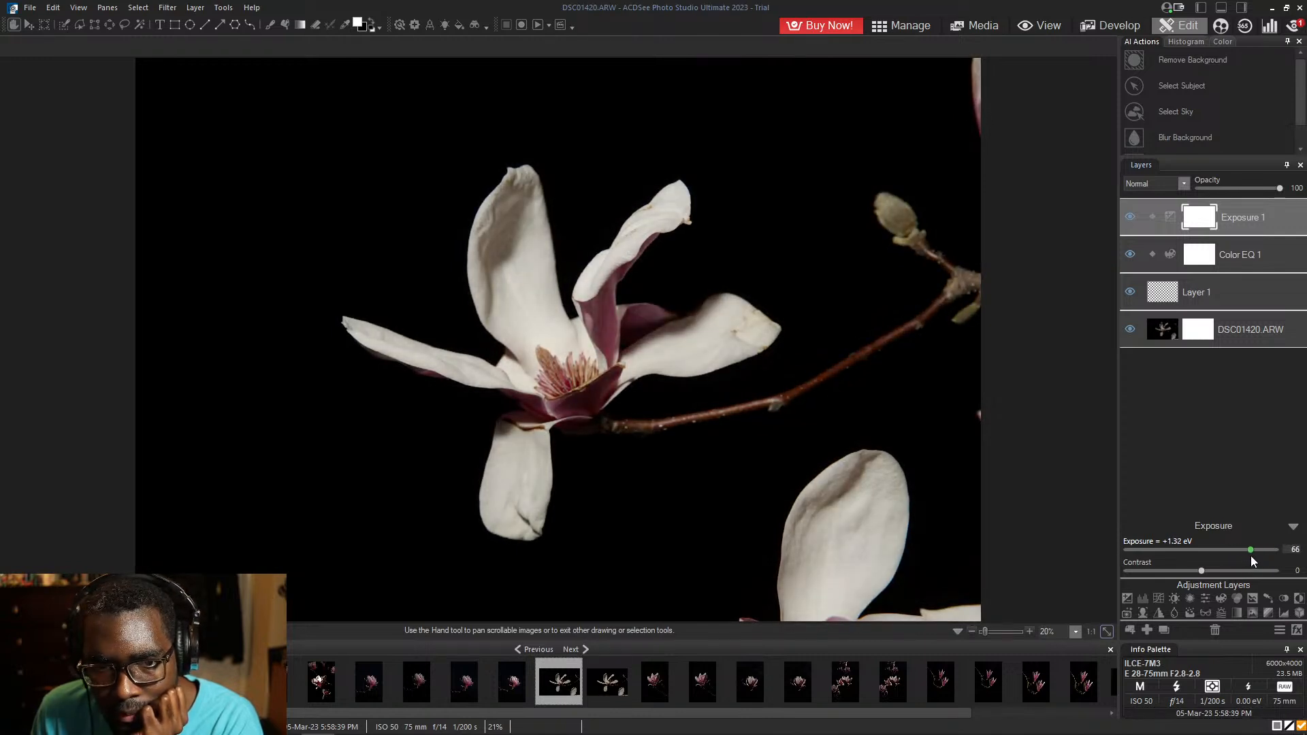
- Look through the Color EQ 1 layer's hue and saturation settings and delete the layer
click(1245, 260)
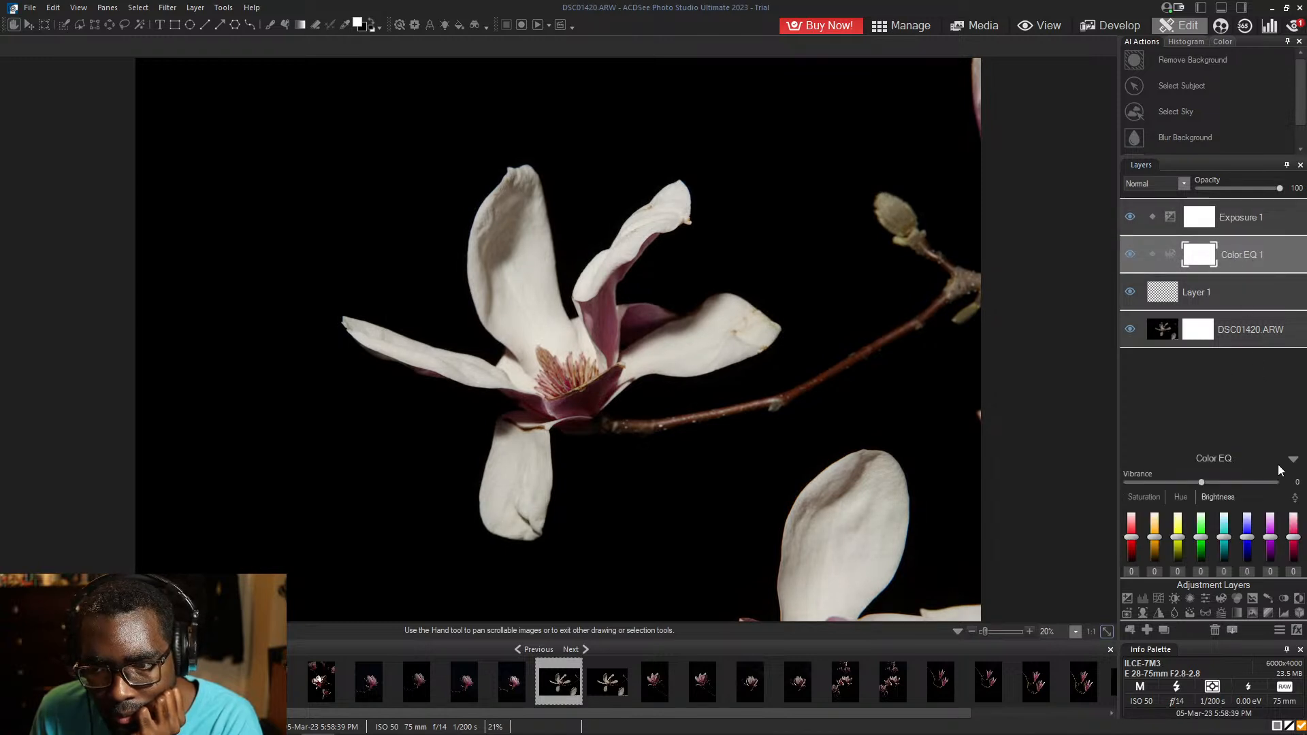
click(1182, 497)
click(1157, 498)
click(1180, 497)
click(1149, 500)
click(1290, 461)
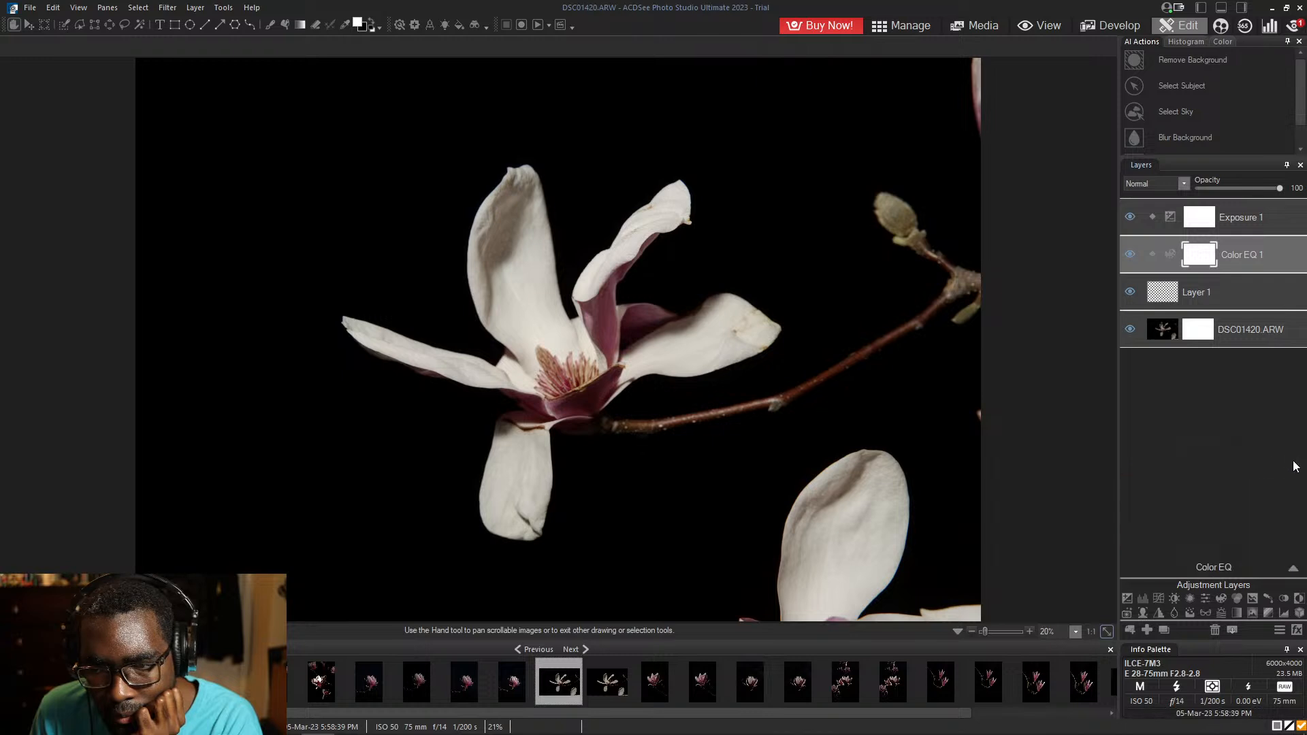
right_click(1227, 255)
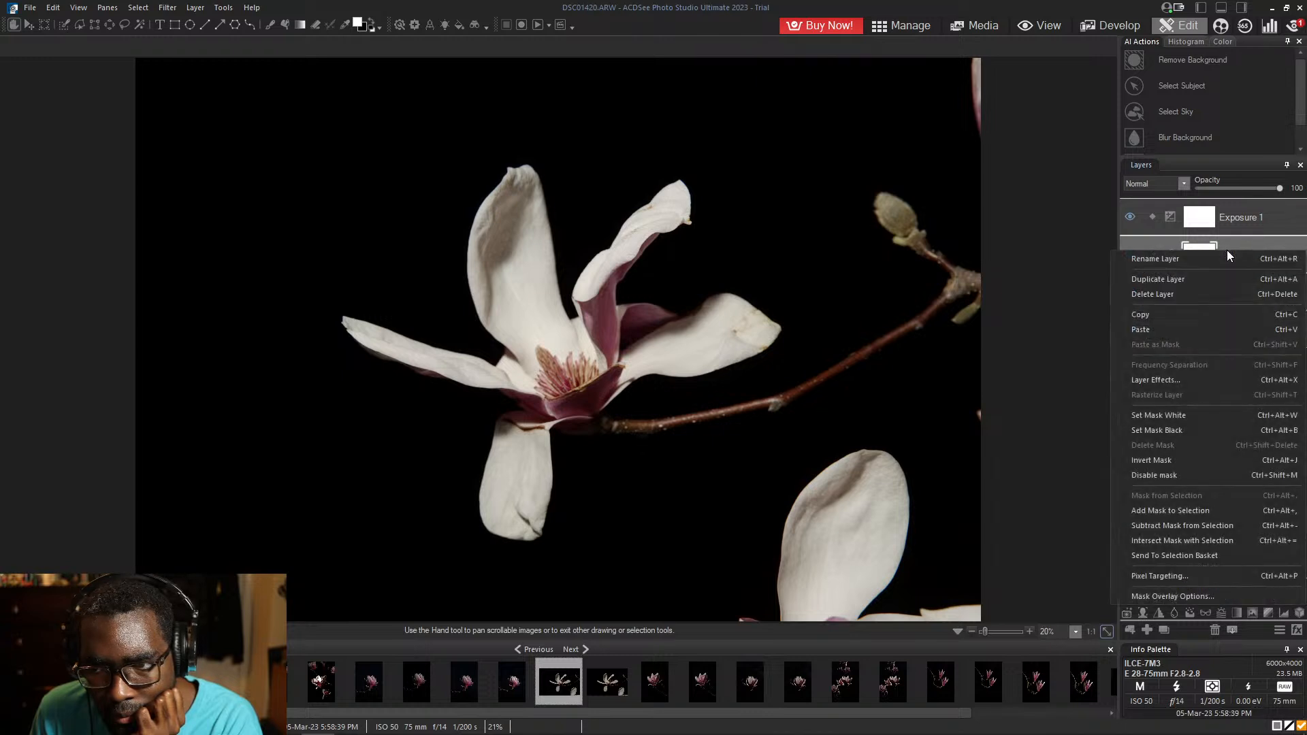
click(1198, 290)
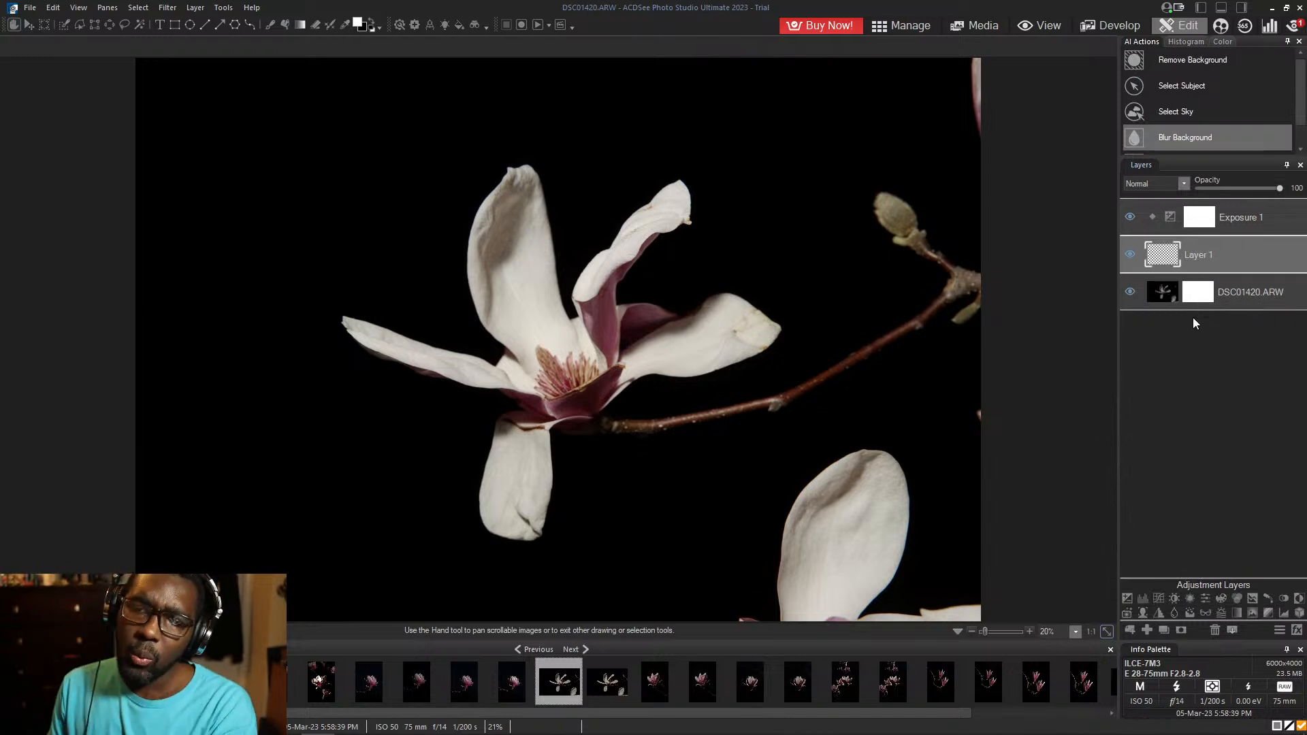
- Open the Crop tool and expand the crop area over the whole image to 5999 x 4000 pixels
click(1237, 222)
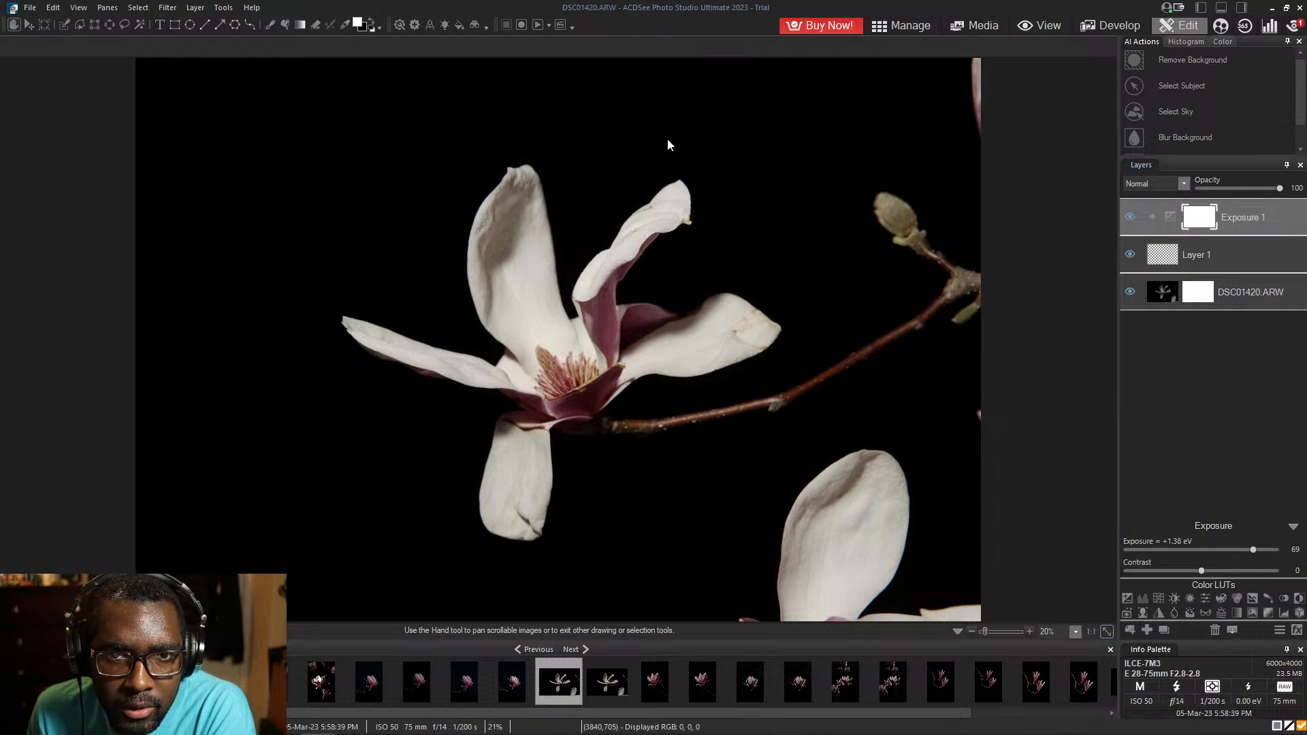
click(429, 28)
click(441, 29)
click(443, 28)
click(432, 30)
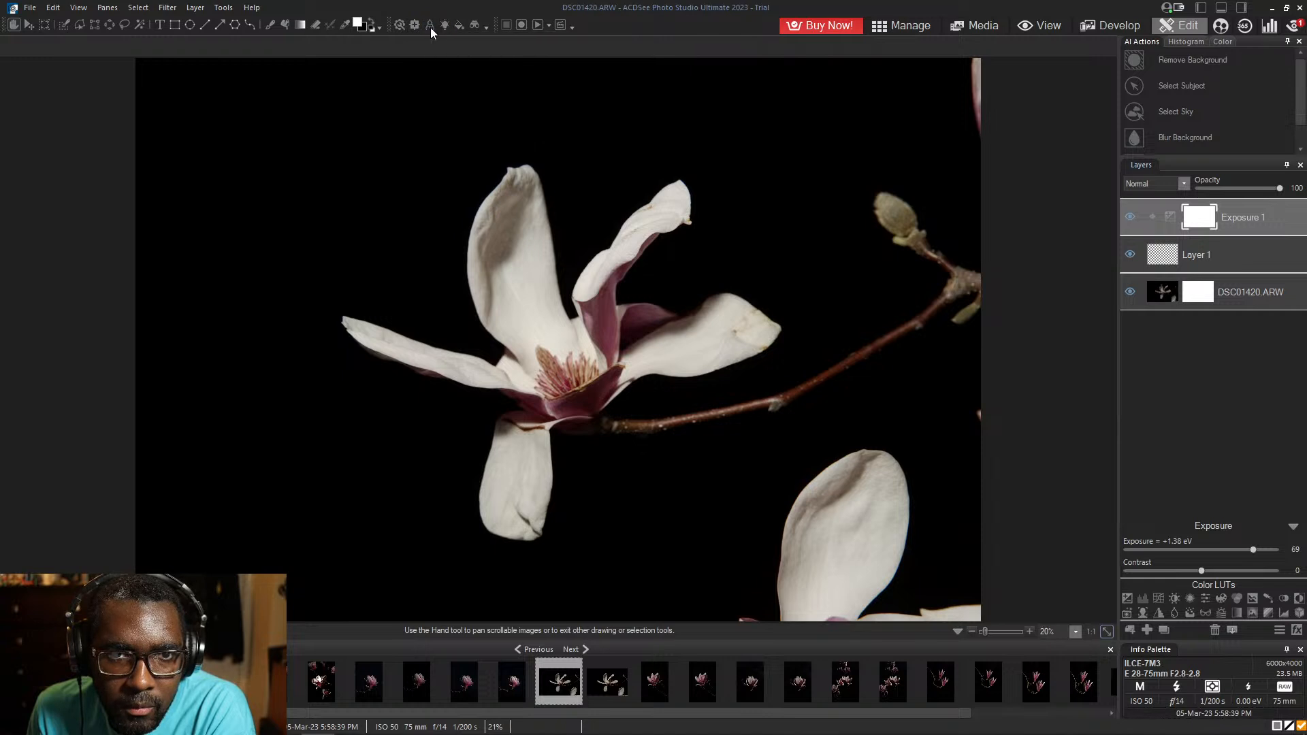
click(431, 30)
click(469, 71)
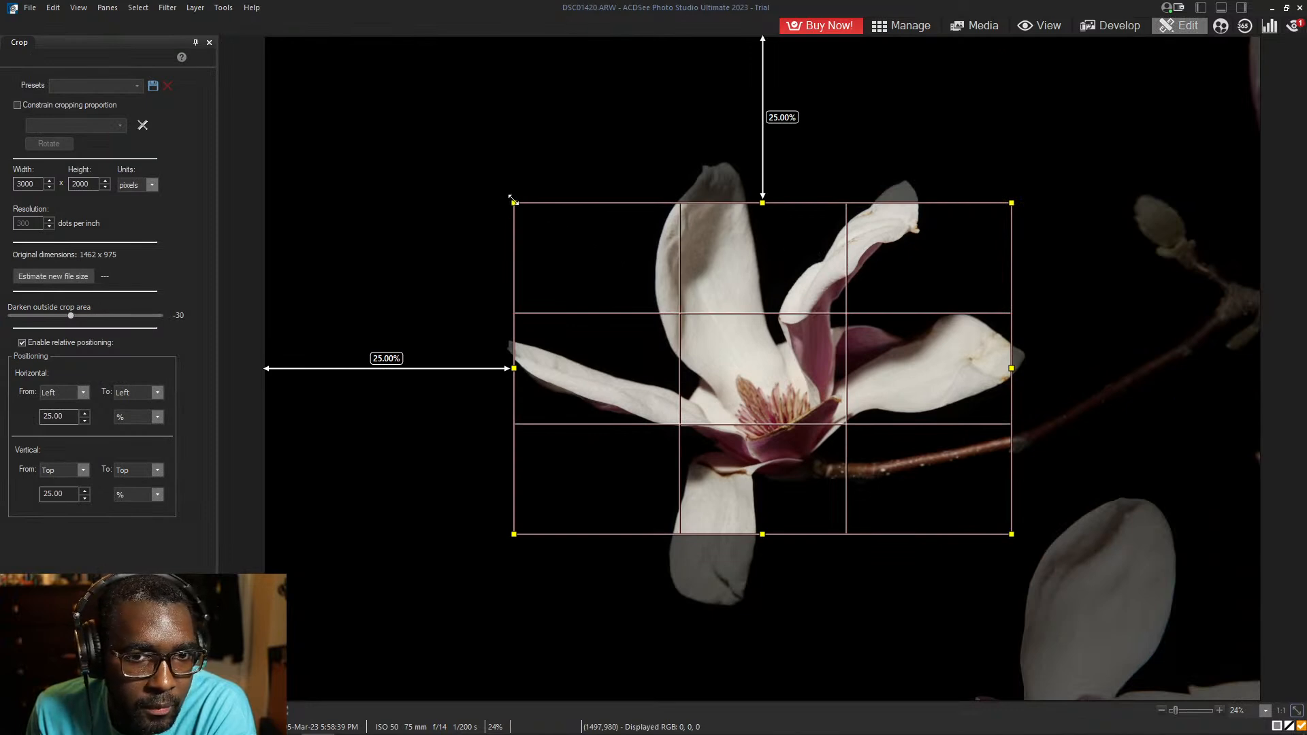
drag(513, 200, 242, 29)
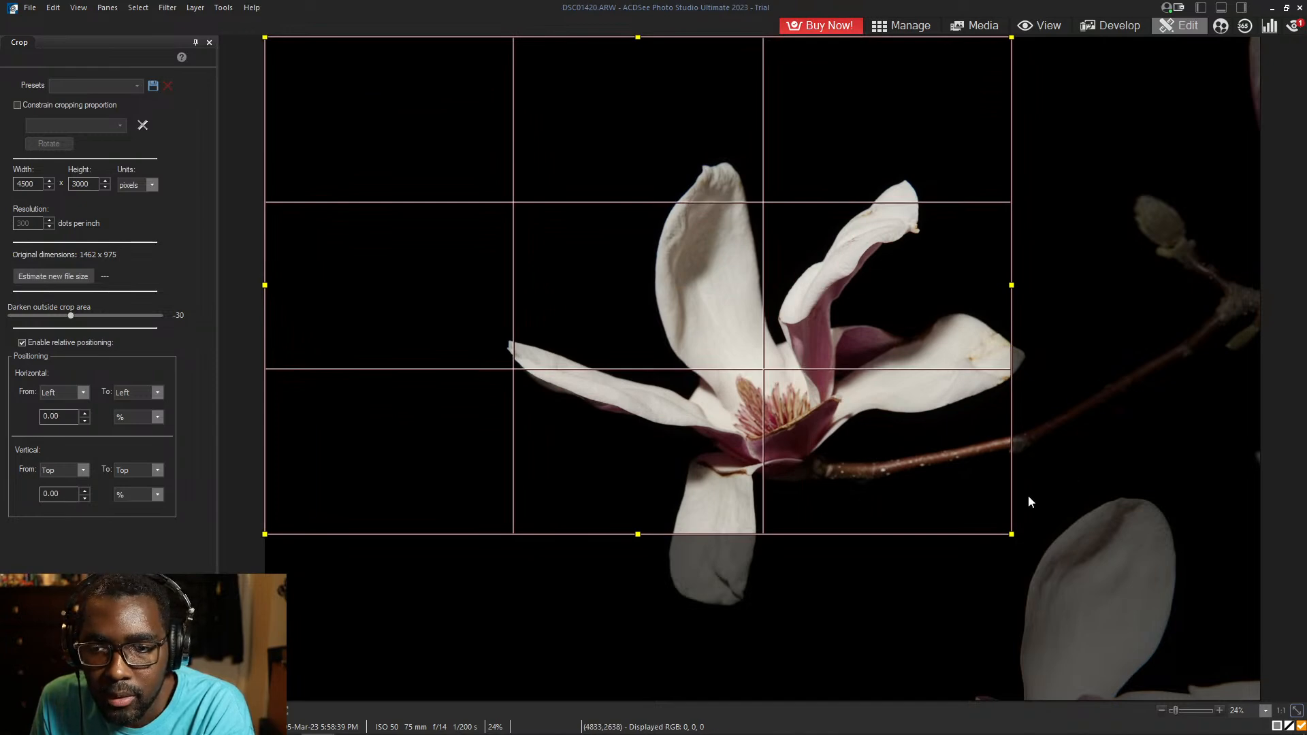
drag(1012, 533, 1282, 713)
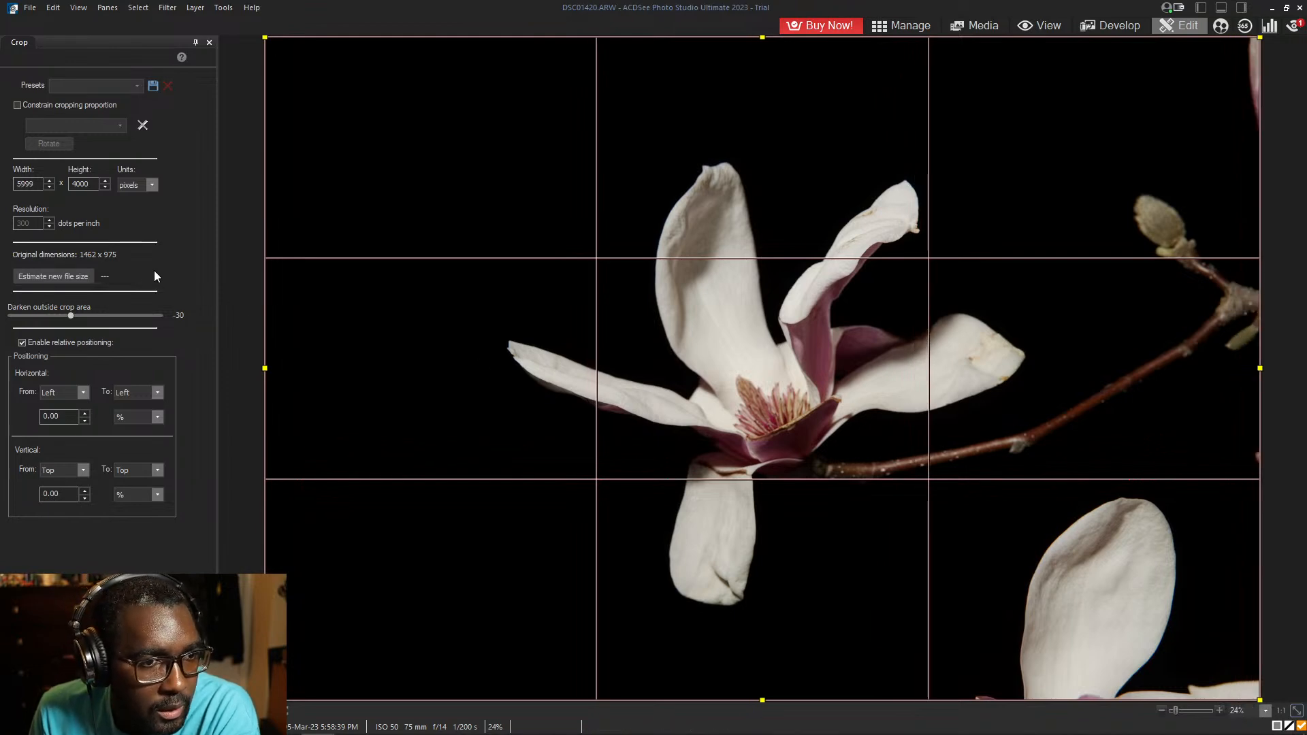
- Constrain the crop to the original proportion, shrink it to 5796 x 3864 pixels, and shift it slightly to the right
click(18, 106)
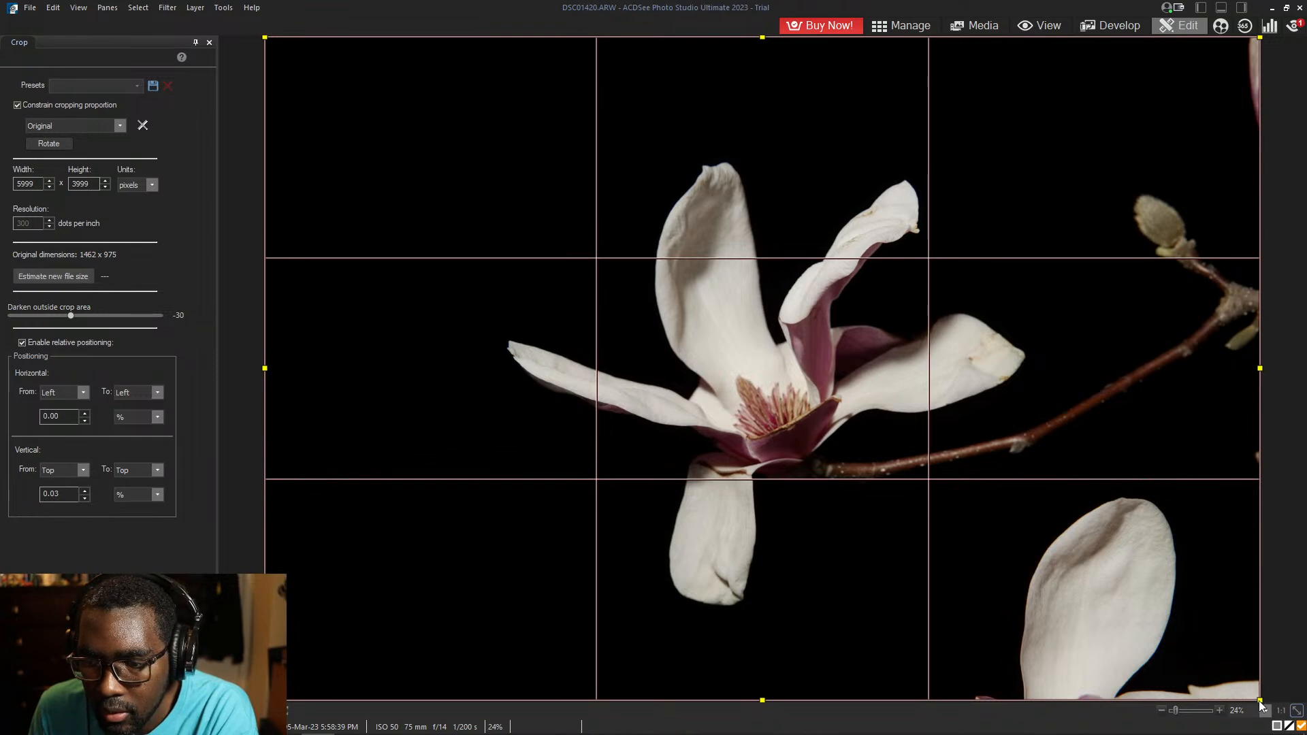
drag(1259, 698, 1227, 677)
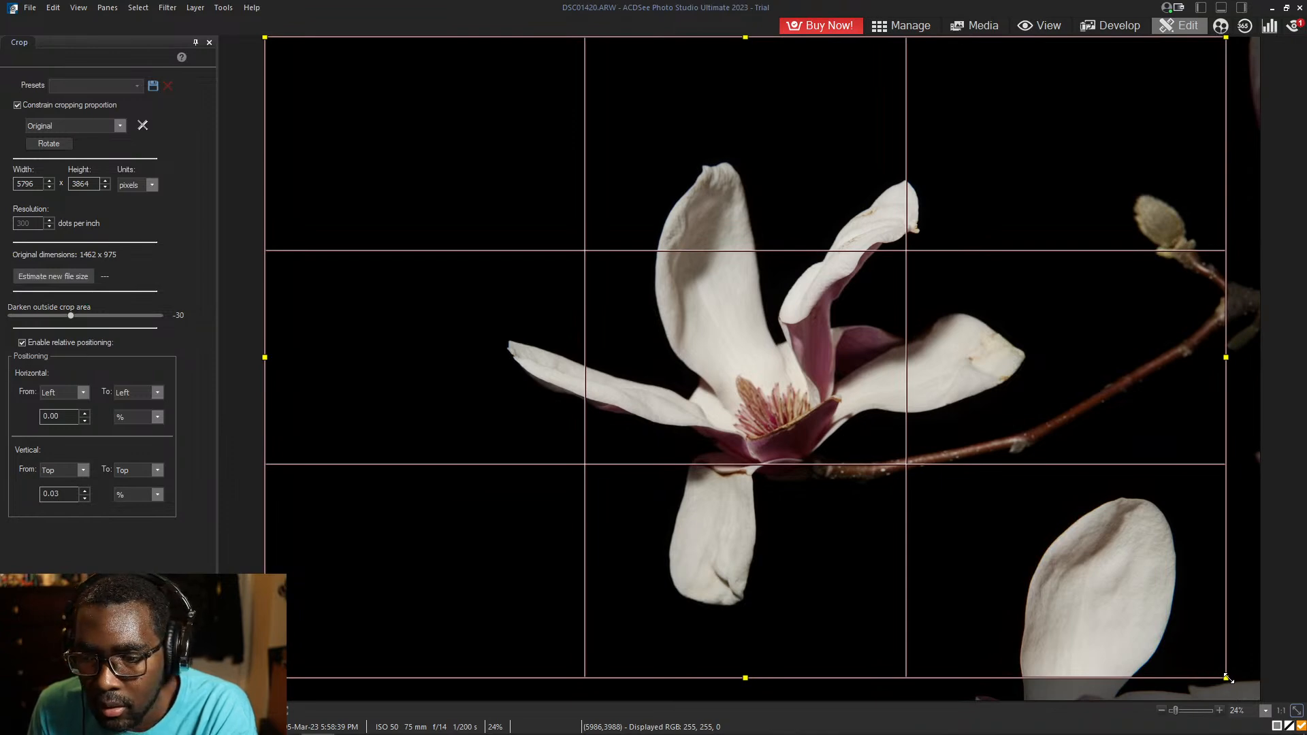
drag(891, 554, 906, 552)
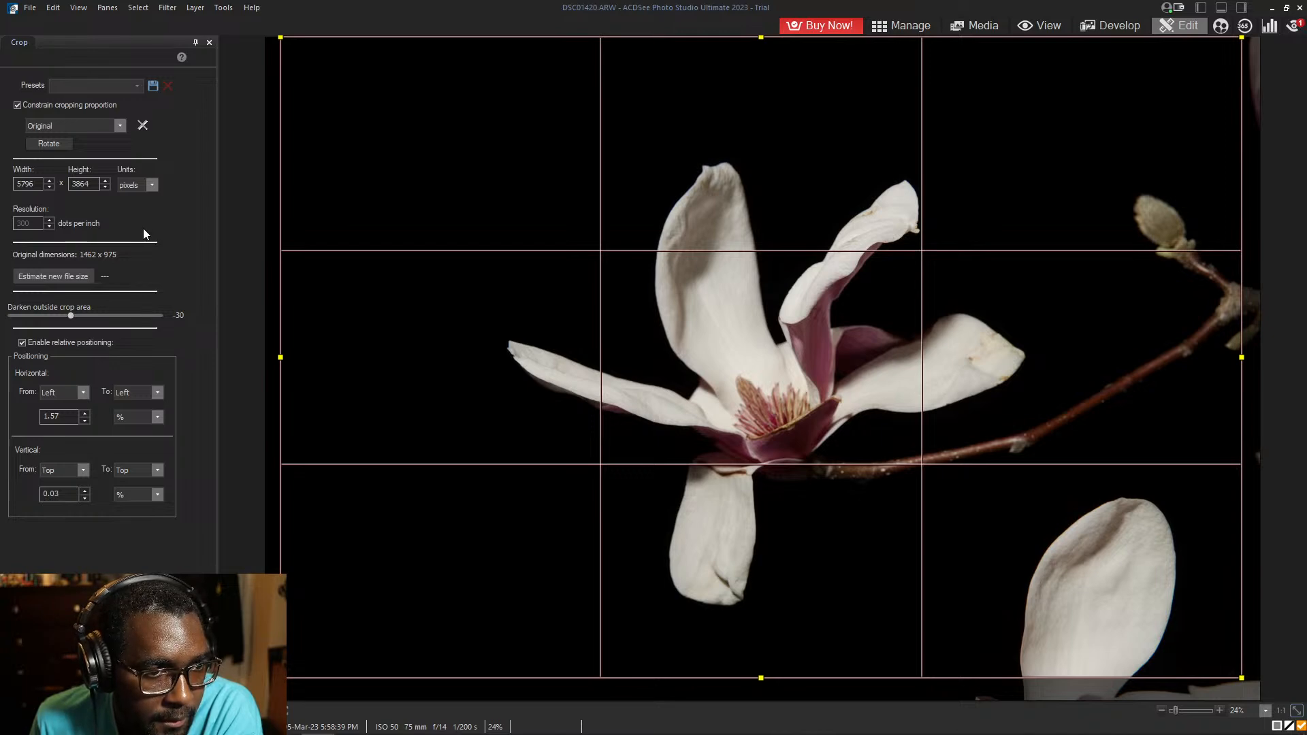
- Set the crop width to 6000 pixels, estimating the new file size before and after the change
click(71, 278)
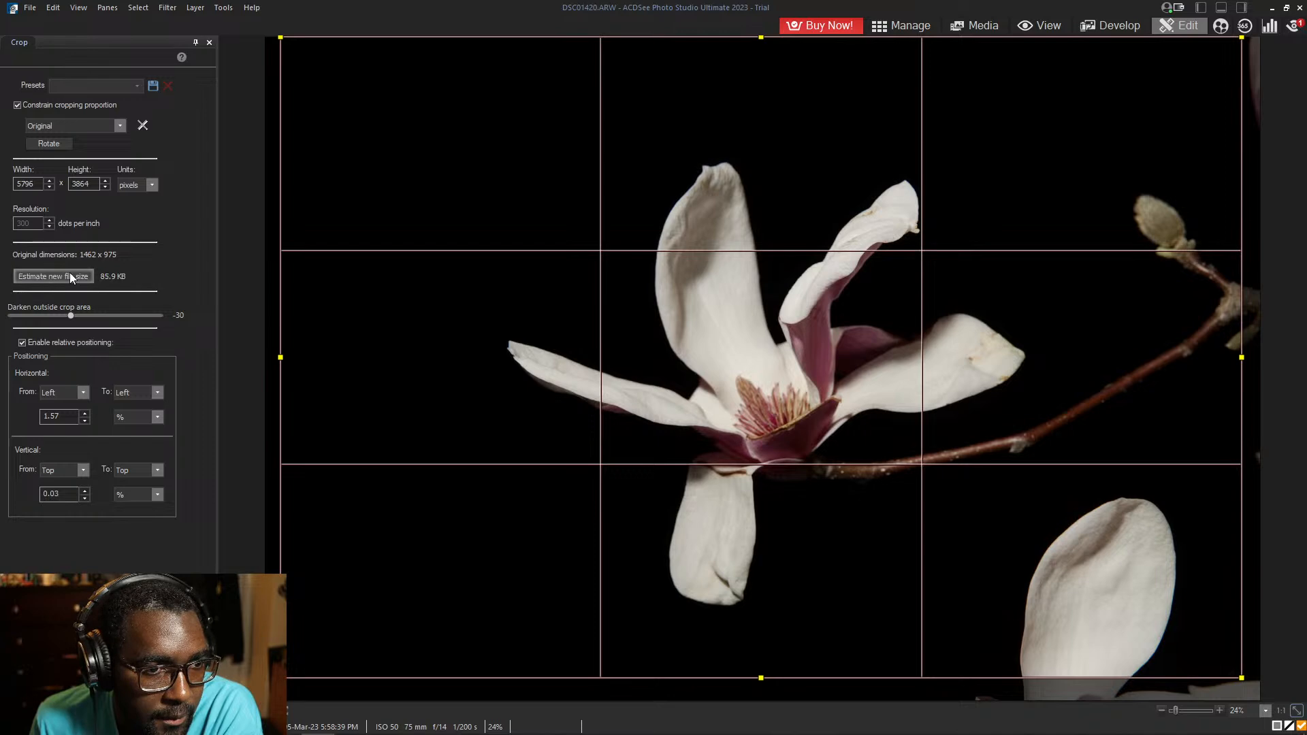
click(47, 182)
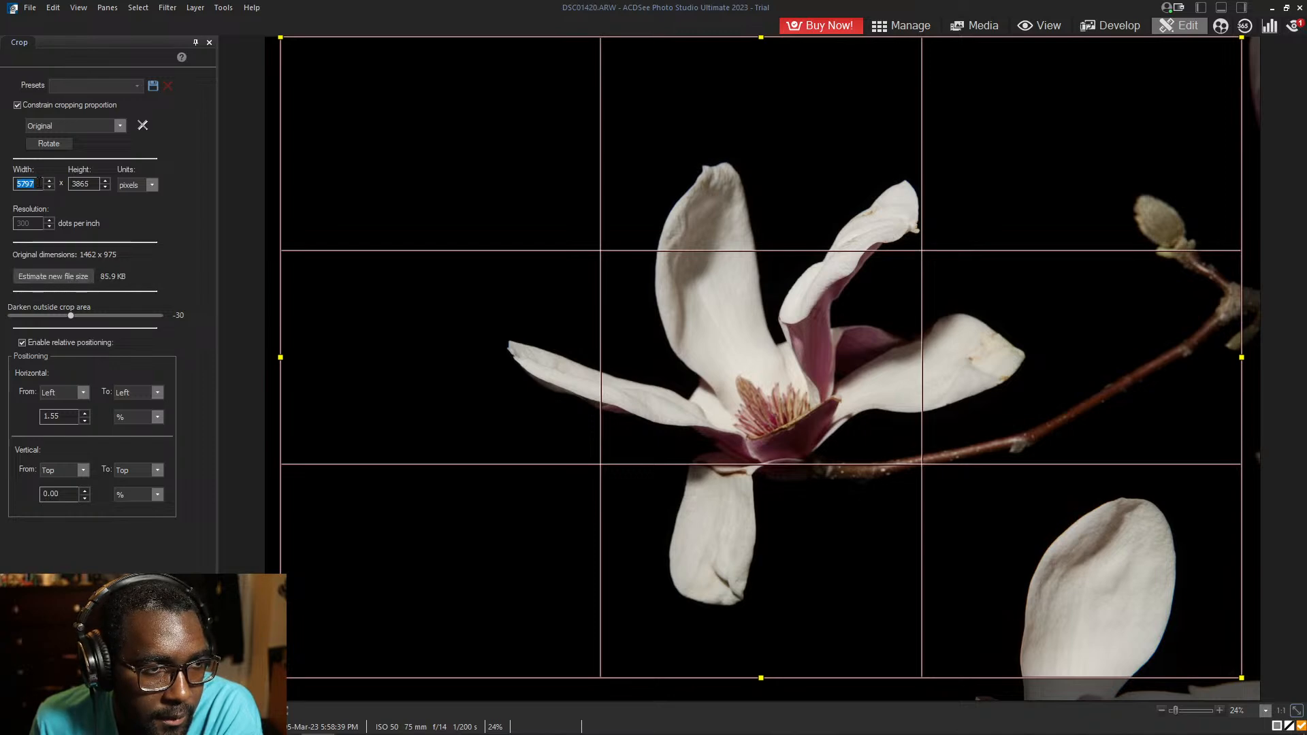
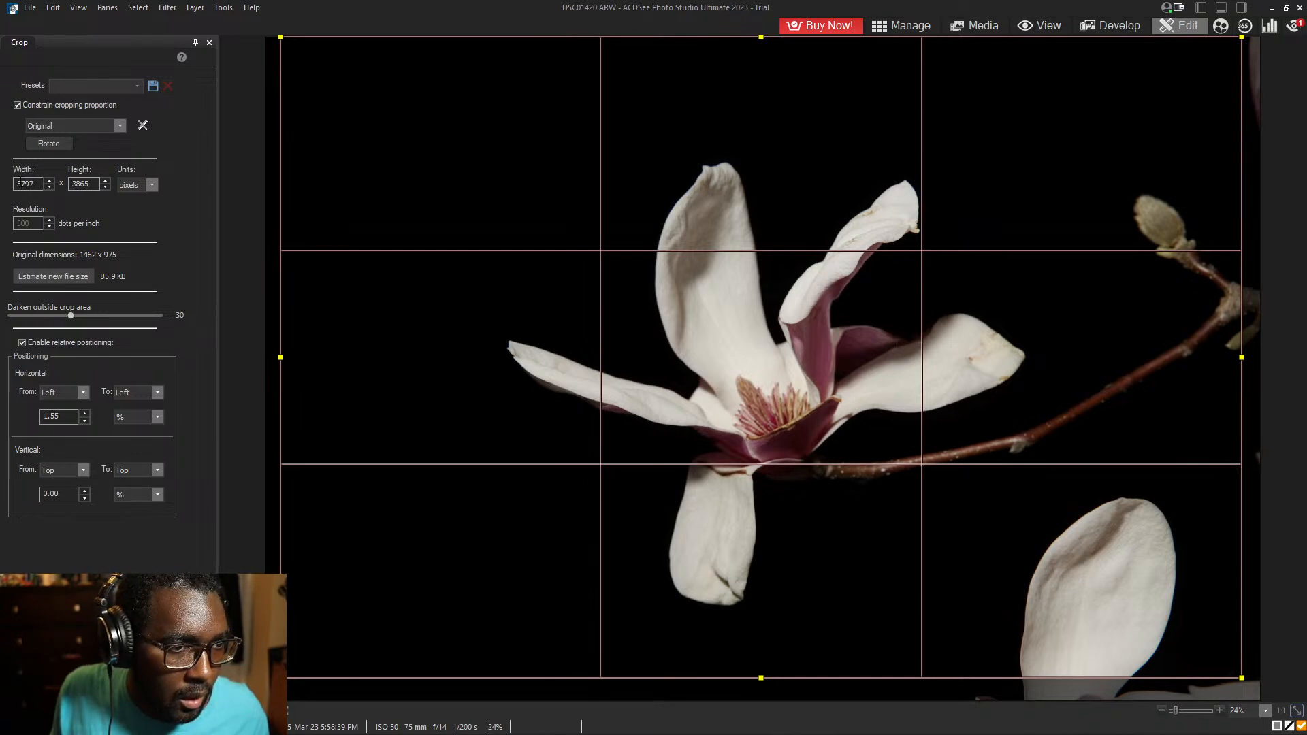
text(6000)
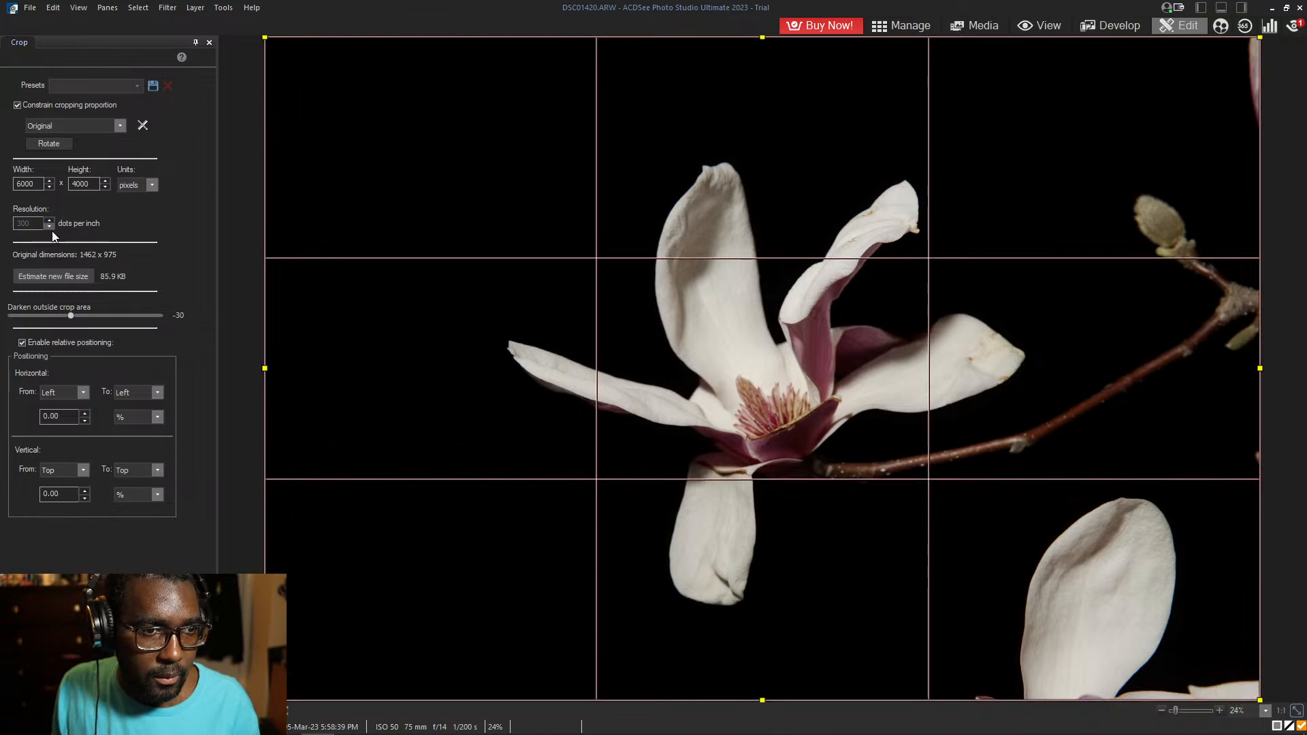
click(75, 281)
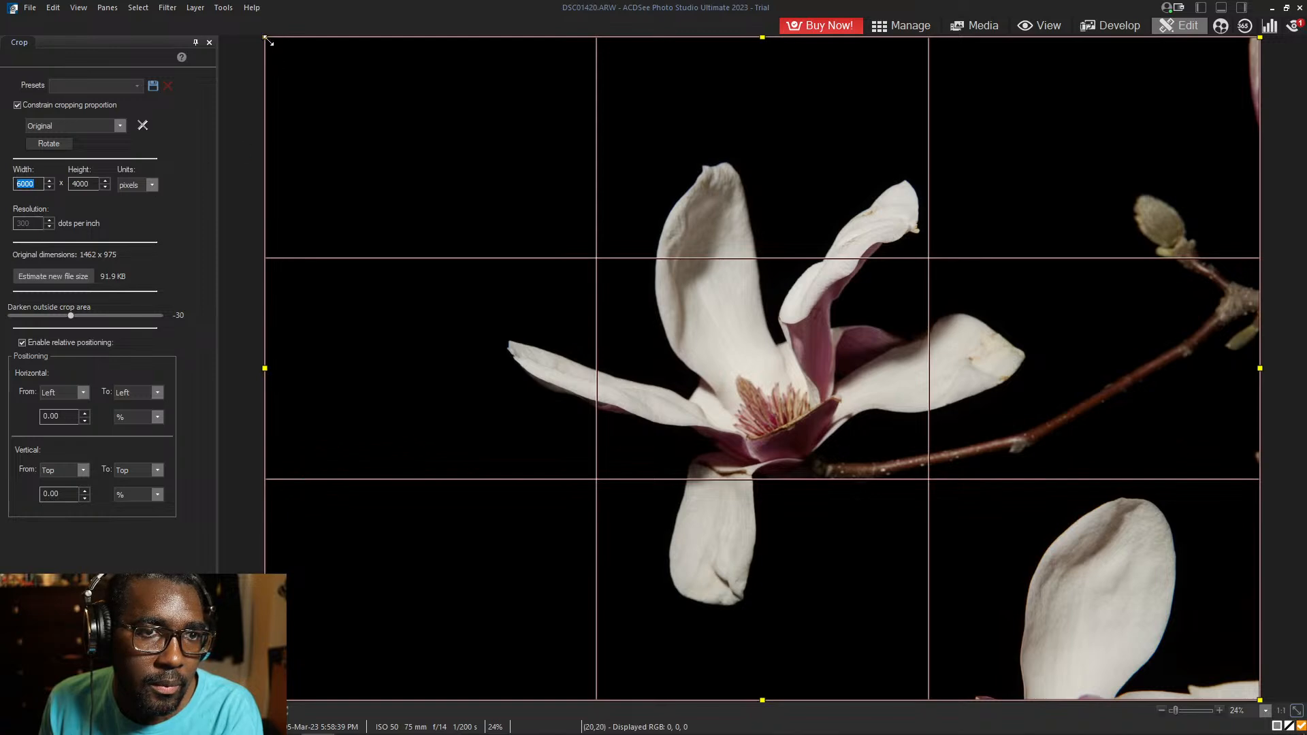
- Try to extend the crop area past the image's upper-left corner, and cancel the crop
drag(278, 49, 41, 7)
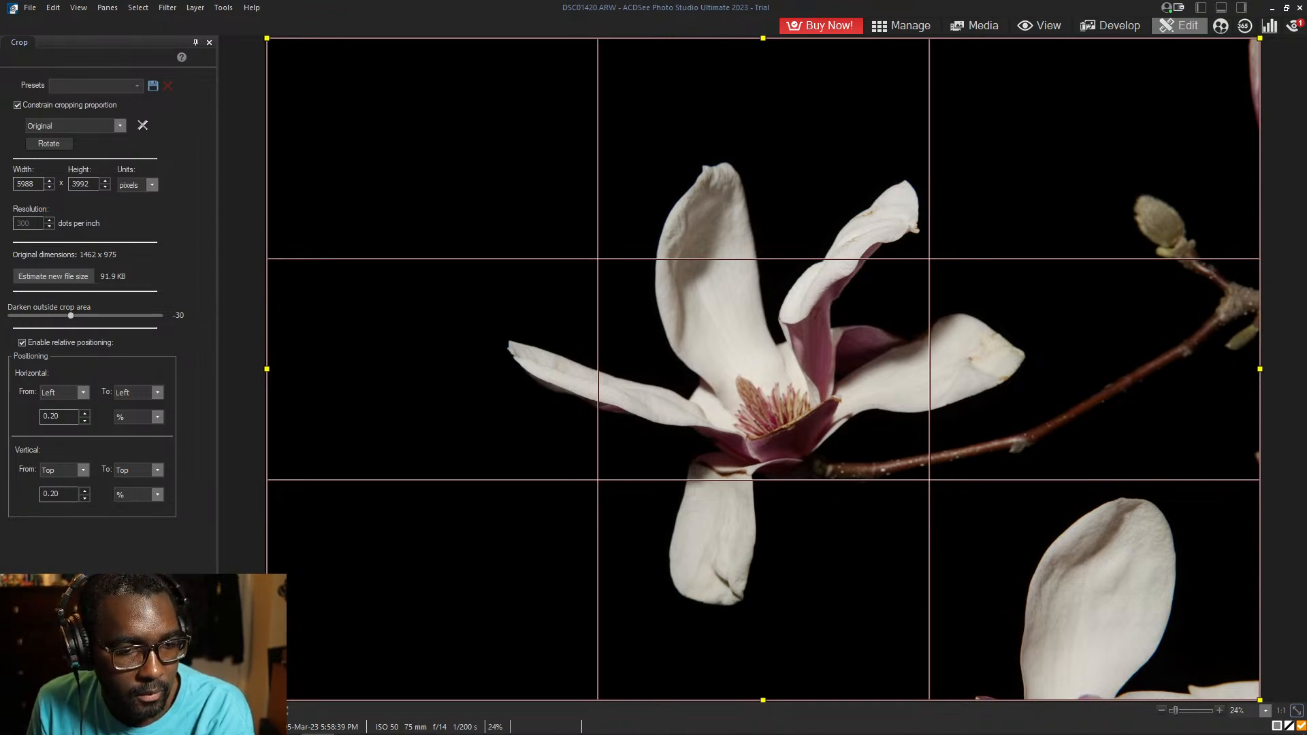
click(181, 709)
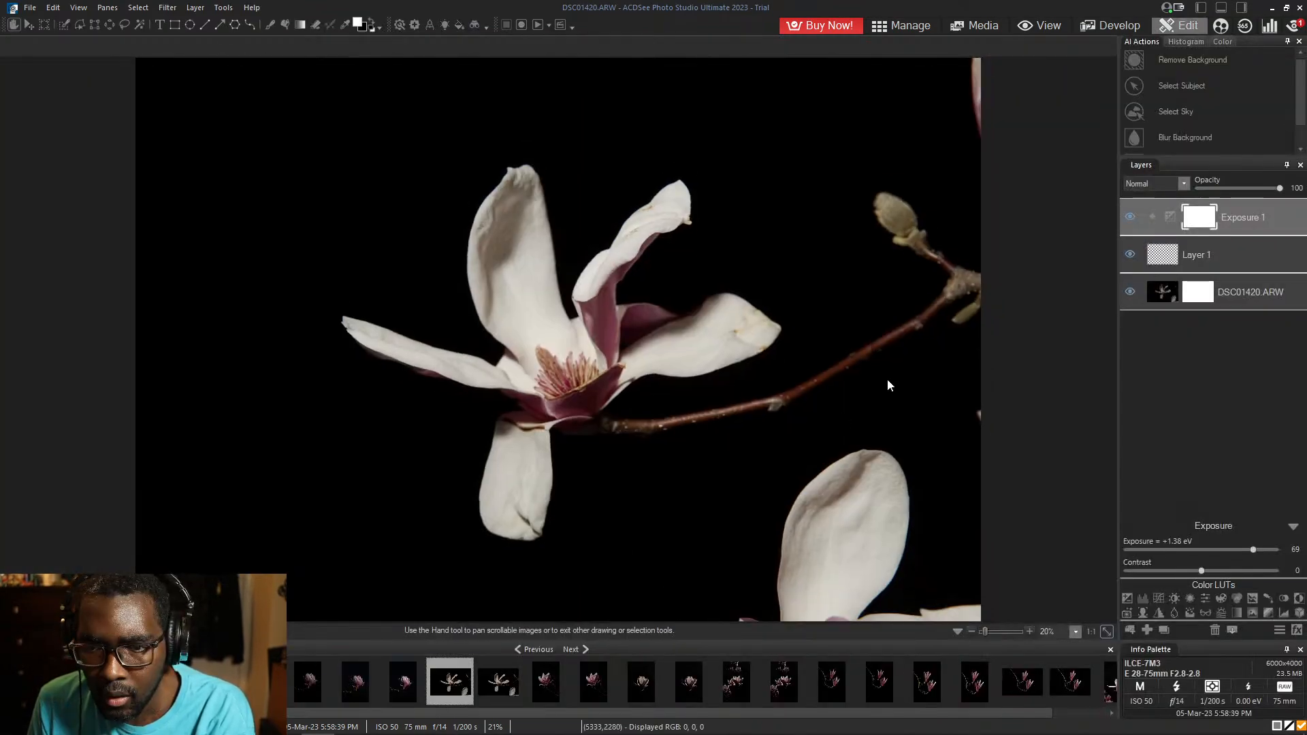
- Prepare the Brush tool with black as the foreground color on Layer 1
click(1212, 256)
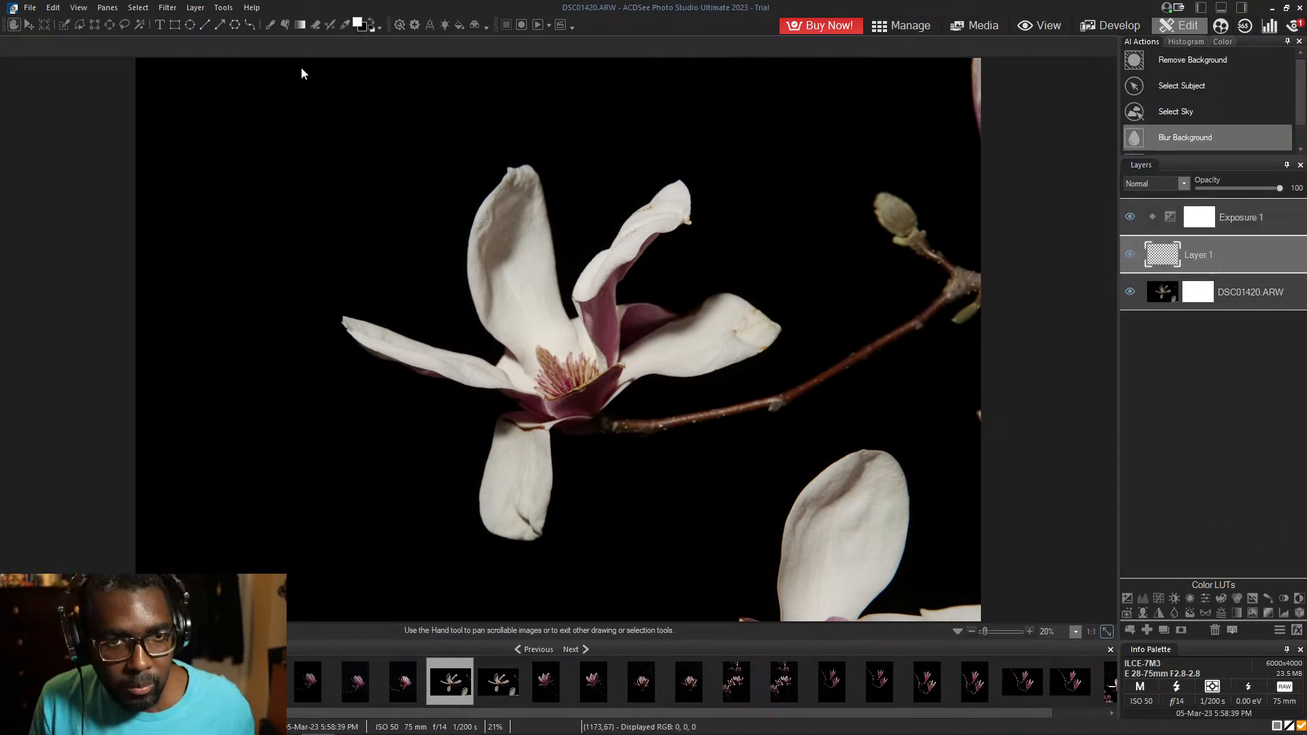
click(371, 23)
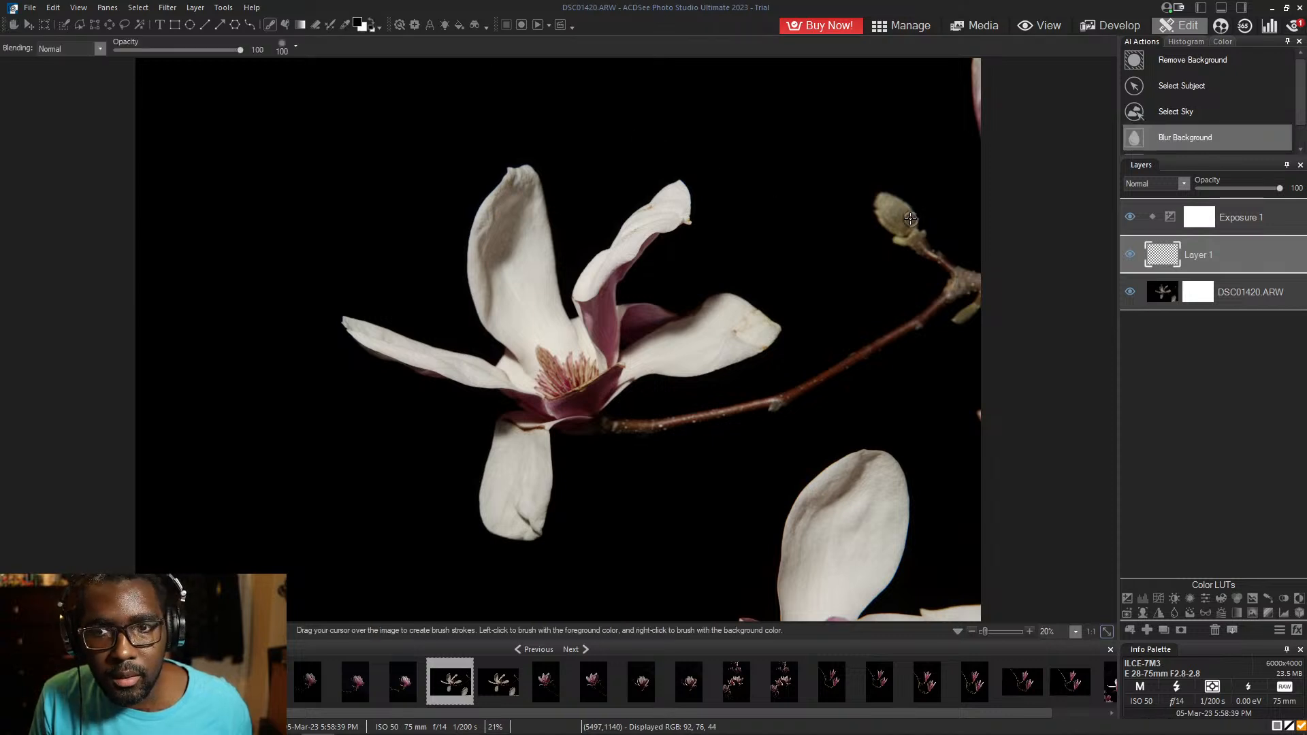
- Paint black over the stray petals along the photo's right edge and lower-right corner on Layer 1
mouse_move(981, 141)
mouse_down()
mouse_move(978, 57)
mouse_move(980, 91)
mouse_move(979, 66)
mouse_move(981, 78)
mouse_up()
mouse_move(980, 394)
mouse_down()
mouse_move(980, 427)
mouse_move(981, 401)
mouse_up()
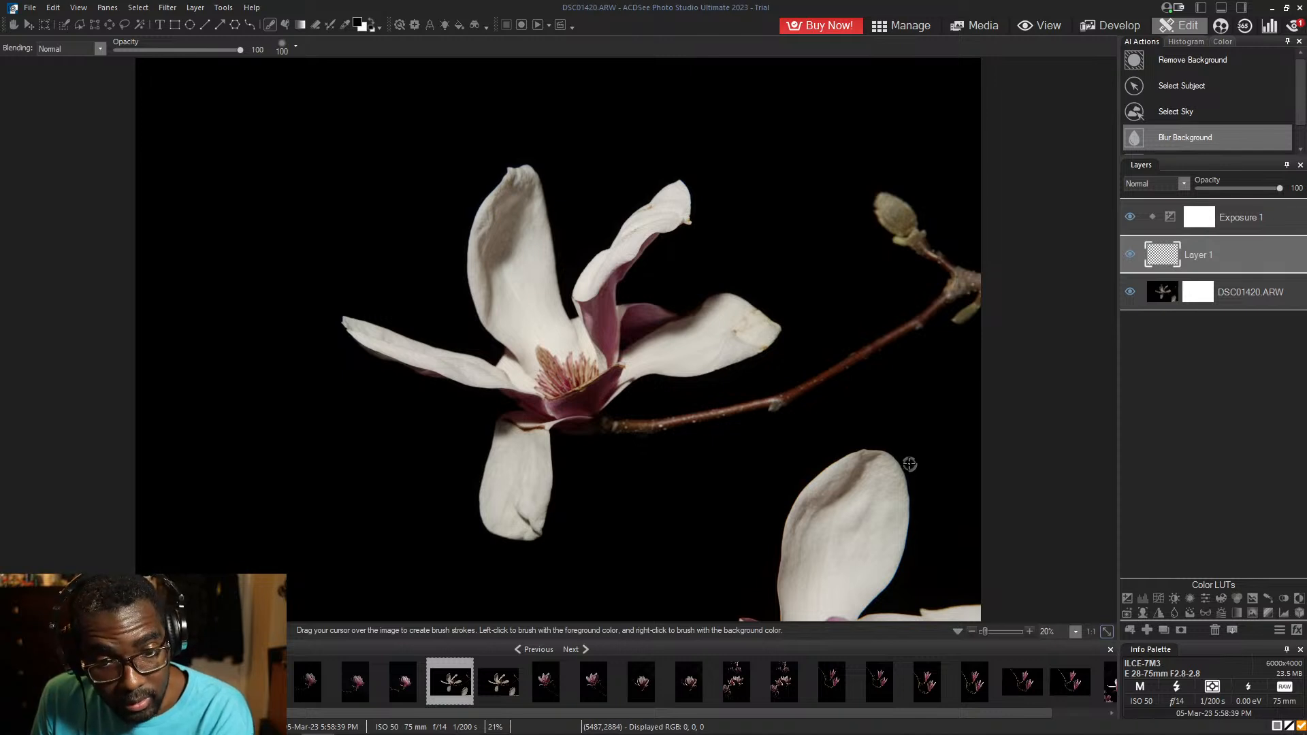
mouse_move(809, 491)
mouse_down()
mouse_move(841, 447)
mouse_move(850, 463)
mouse_move(813, 488)
mouse_move(887, 449)
mouse_move(726, 523)
mouse_move(930, 447)
mouse_move(815, 534)
mouse_move(874, 445)
mouse_move(790, 531)
mouse_move(888, 480)
mouse_move(781, 533)
mouse_move(824, 479)
mouse_move(728, 538)
mouse_move(877, 480)
mouse_move(831, 538)
mouse_move(838, 504)
mouse_move(839, 519)
mouse_move(793, 529)
mouse_move(828, 506)
mouse_move(776, 565)
mouse_move(896, 484)
mouse_move(791, 589)
mouse_move(892, 497)
mouse_move(791, 534)
mouse_up()
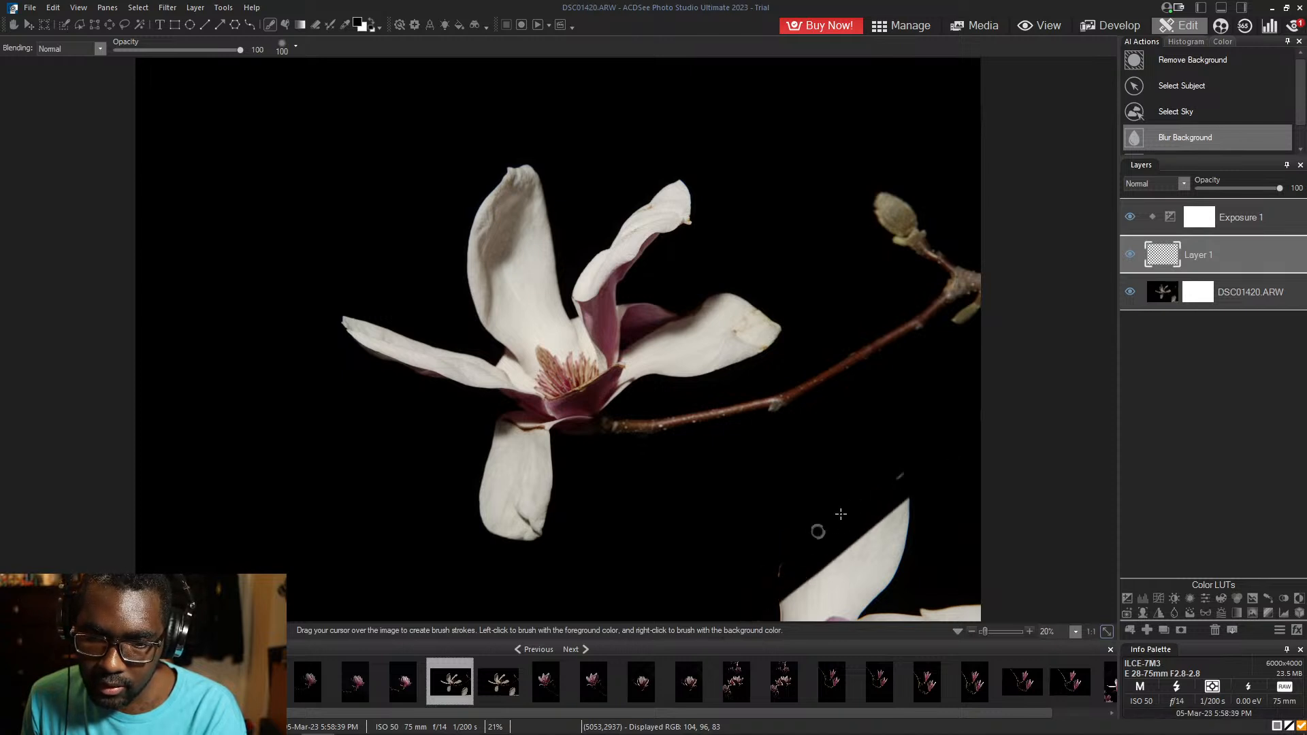
mouse_move(869, 490)
mouse_down()
mouse_move(935, 461)
mouse_move(871, 510)
mouse_move(966, 460)
mouse_move(828, 582)
mouse_move(916, 465)
mouse_move(872, 552)
mouse_move(905, 508)
mouse_move(861, 558)
mouse_move(888, 512)
mouse_move(774, 613)
mouse_move(920, 536)
mouse_move(853, 574)
mouse_move(880, 552)
mouse_move(849, 589)
mouse_move(894, 554)
mouse_move(843, 602)
mouse_move(930, 530)
mouse_move(844, 619)
mouse_move(898, 570)
mouse_move(842, 617)
mouse_move(859, 593)
mouse_move(774, 625)
mouse_move(854, 582)
mouse_move(771, 627)
mouse_move(865, 582)
mouse_move(799, 638)
mouse_move(894, 585)
mouse_move(748, 632)
mouse_move(859, 602)
mouse_move(785, 630)
mouse_up()
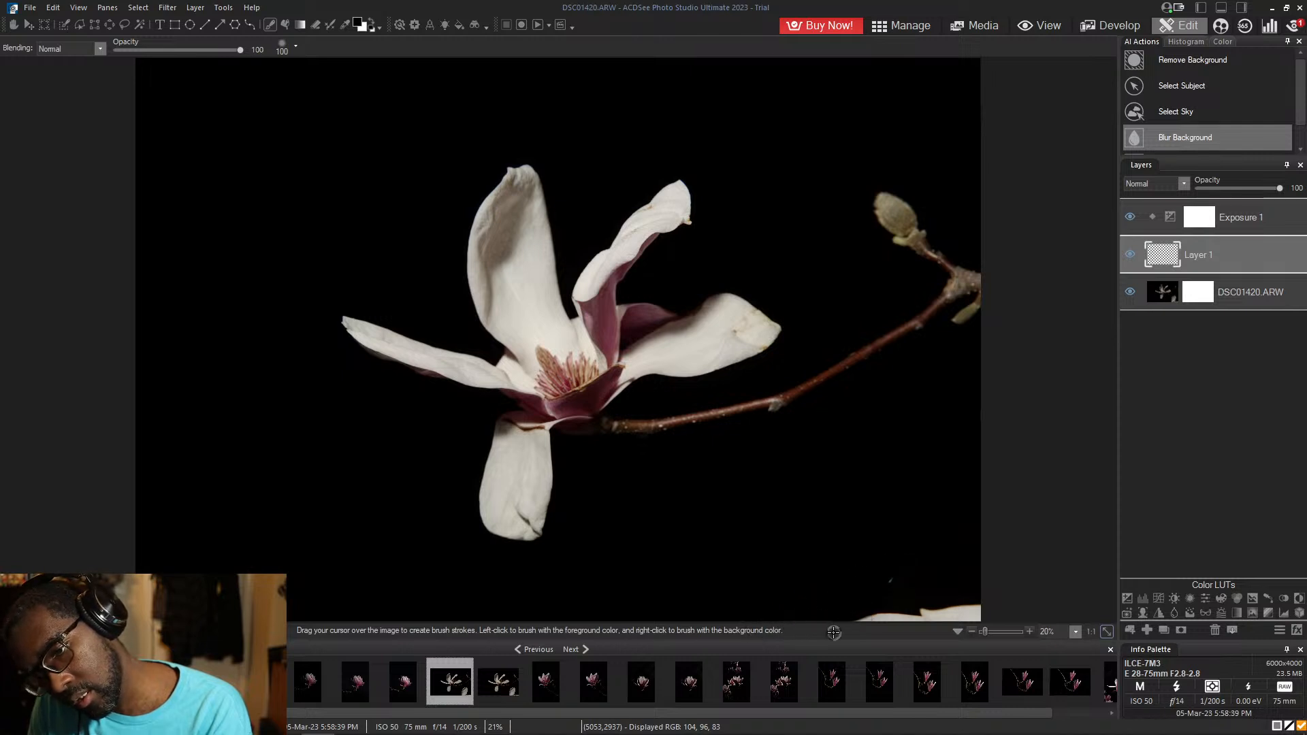
mouse_move(872, 631)
mouse_down()
mouse_move(894, 599)
mouse_move(837, 616)
mouse_move(890, 570)
mouse_move(880, 609)
mouse_move(901, 569)
mouse_move(866, 616)
mouse_move(953, 602)
mouse_move(865, 621)
mouse_move(950, 619)
mouse_move(897, 622)
mouse_up()
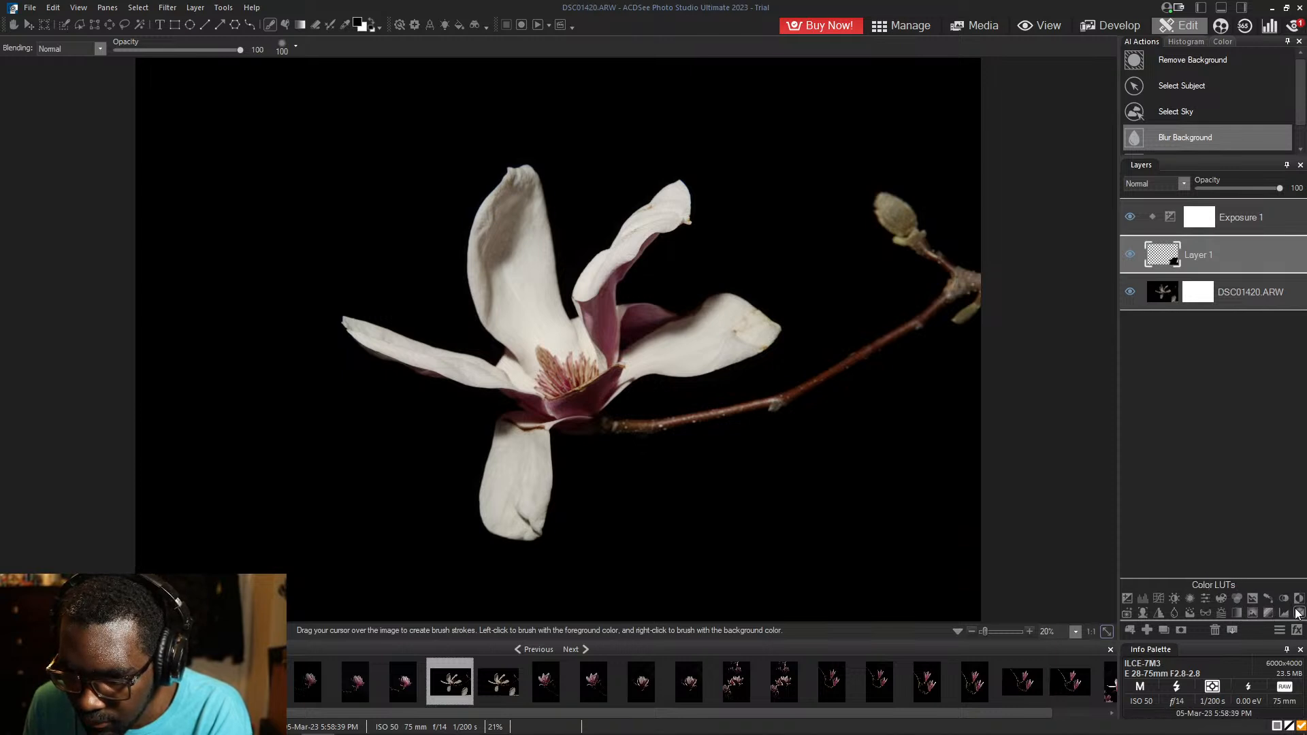
- Add two Light EQ adjustment layers and a White Balance adjustment layer above Layer 1
click(1180, 602)
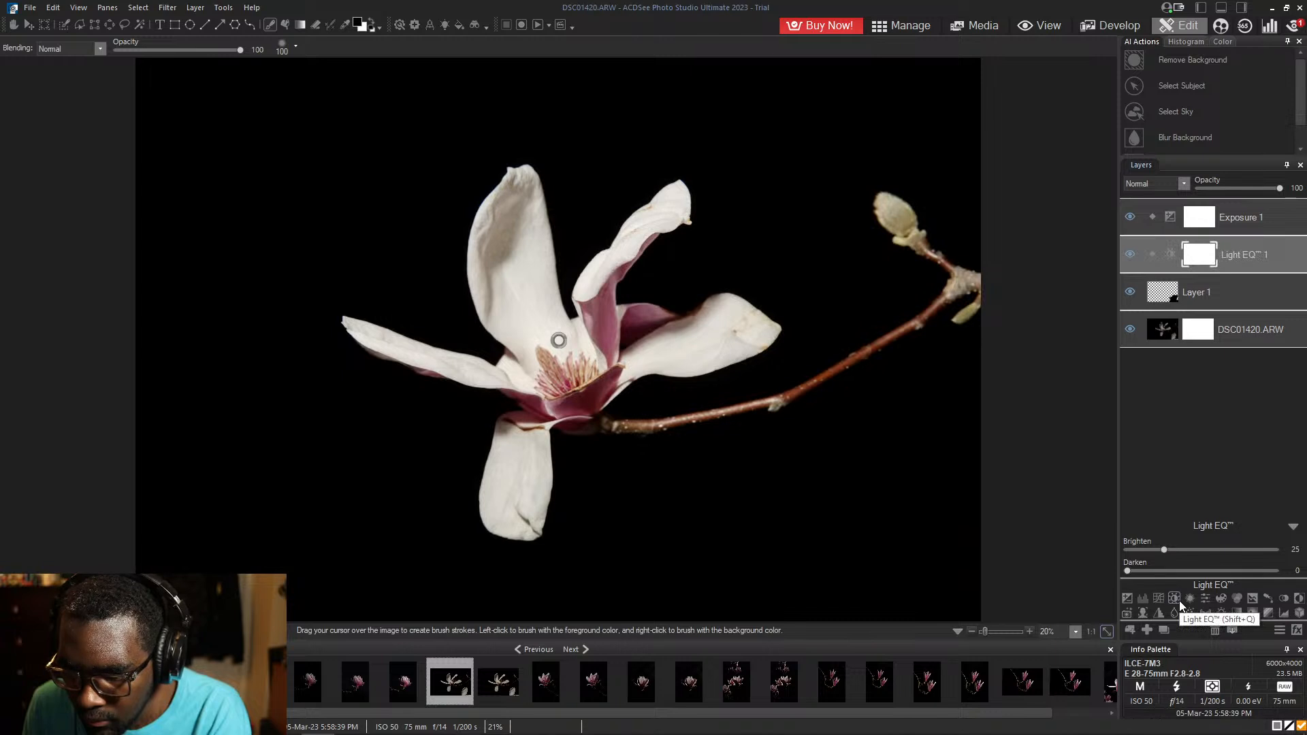
click(1180, 602)
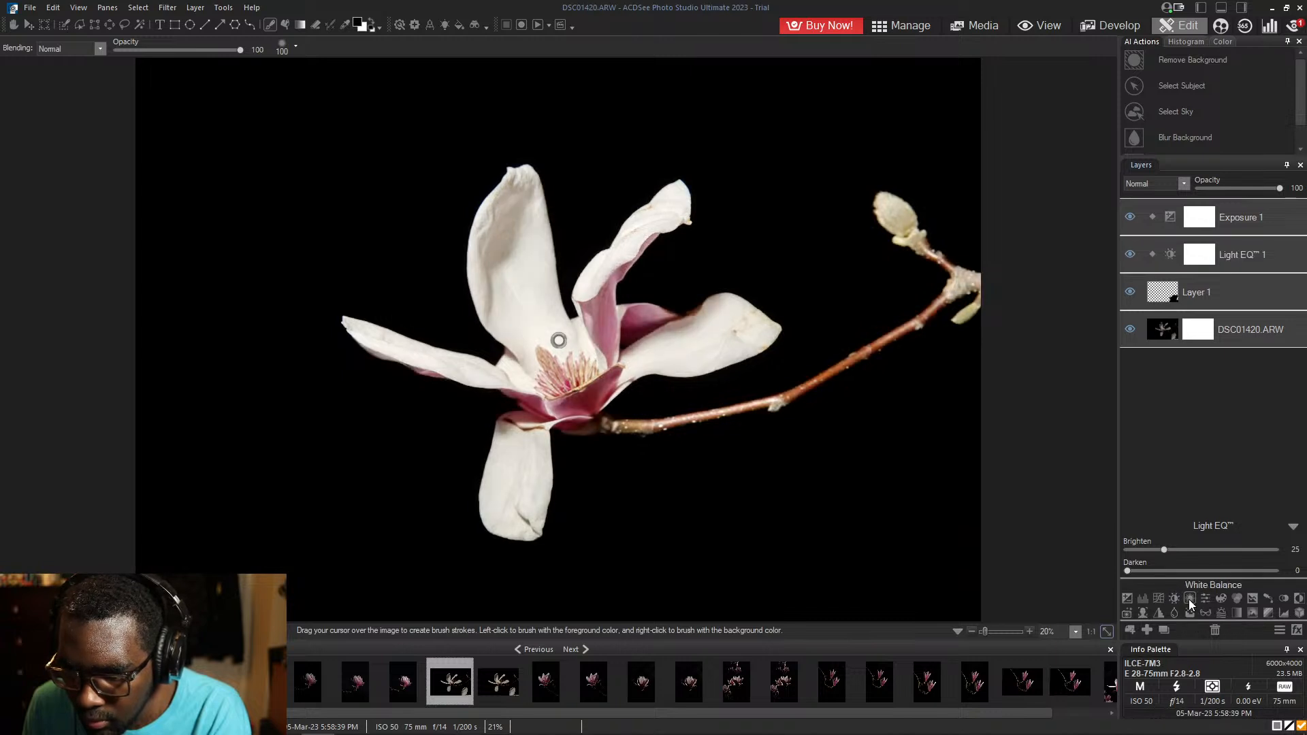
click(1189, 600)
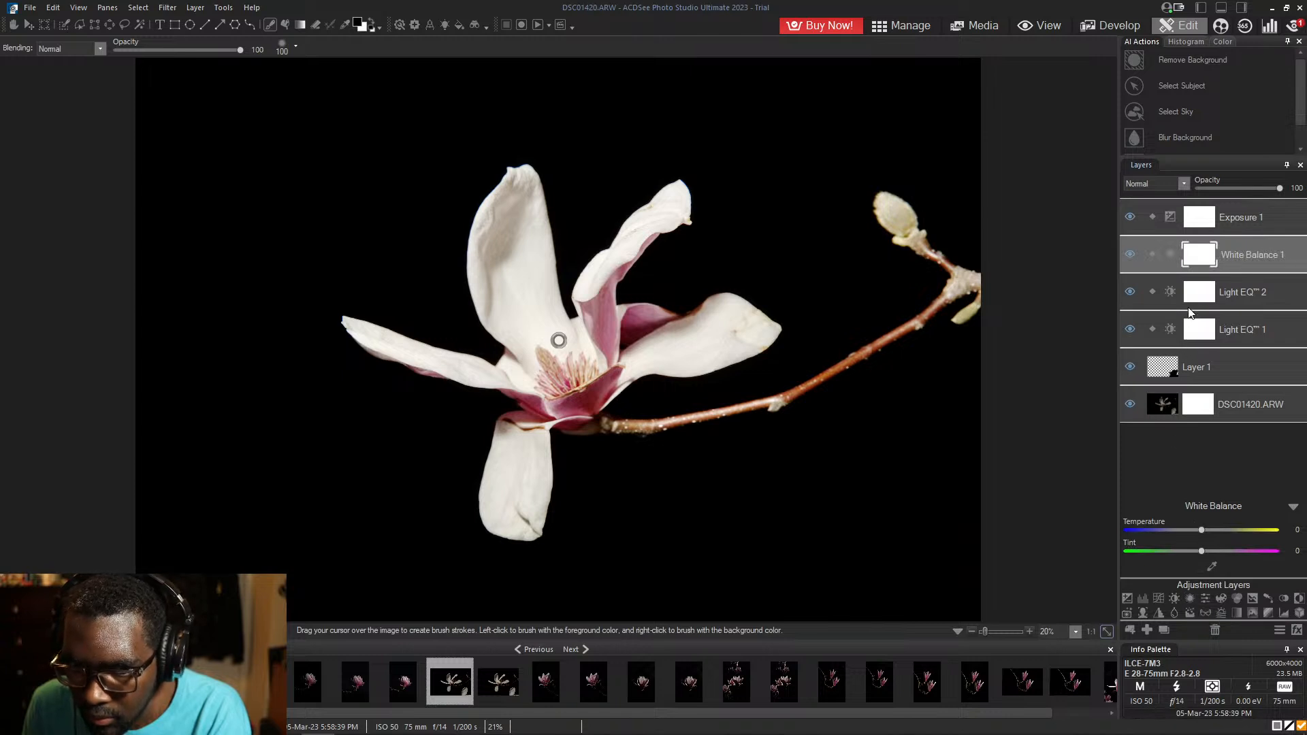
- Delete both Light EQ adjustment layers
click(1252, 290)
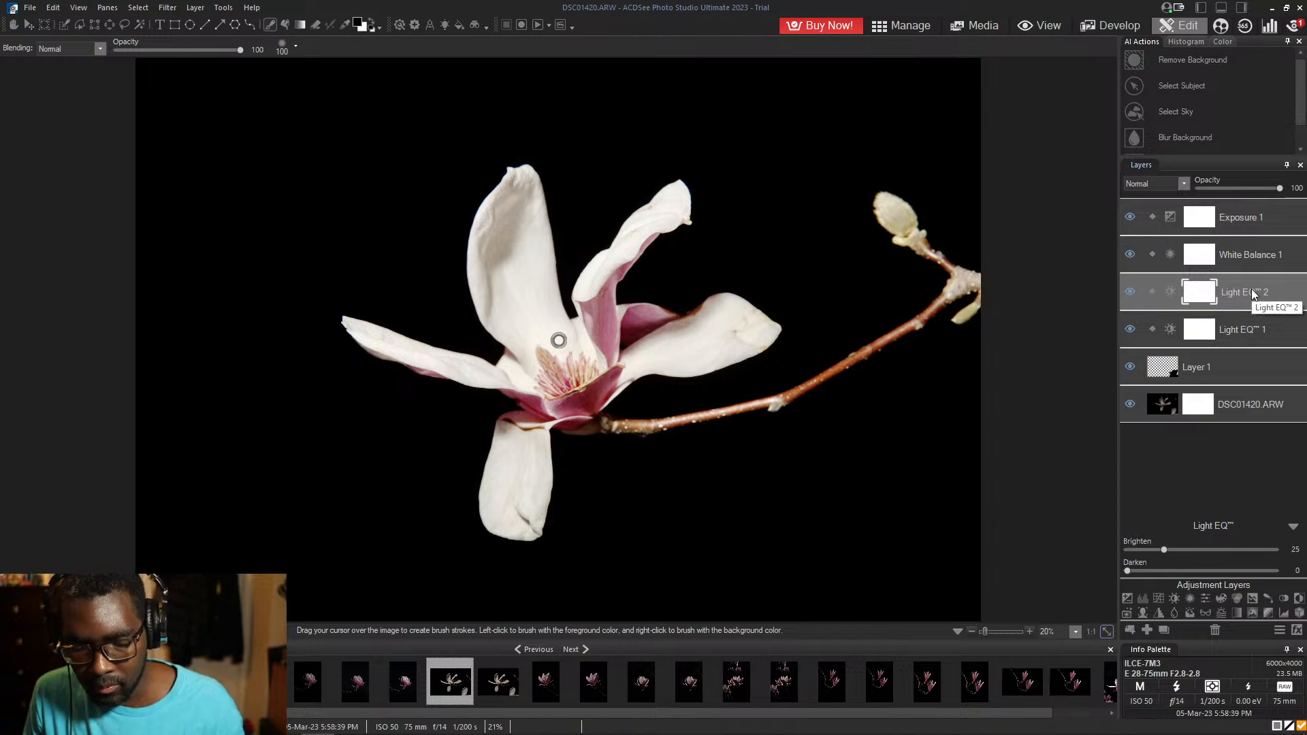
key(Delete)
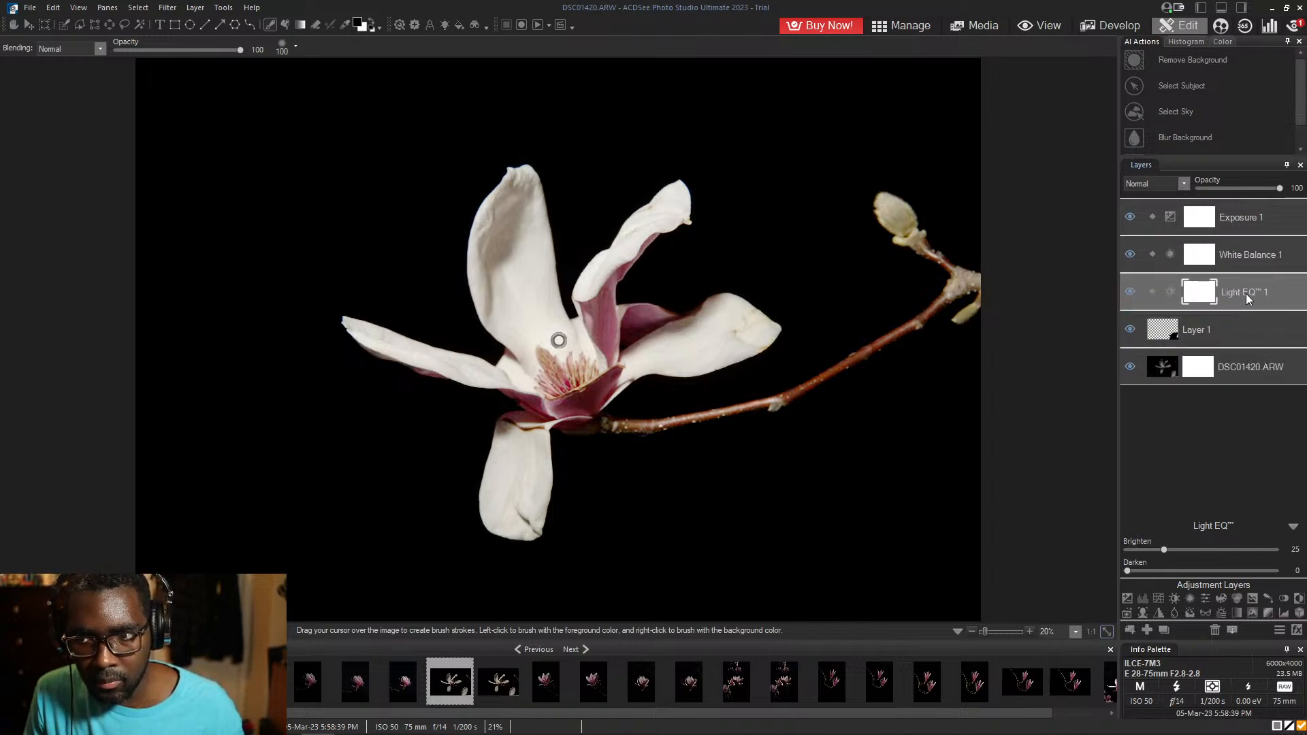
key(Delete)
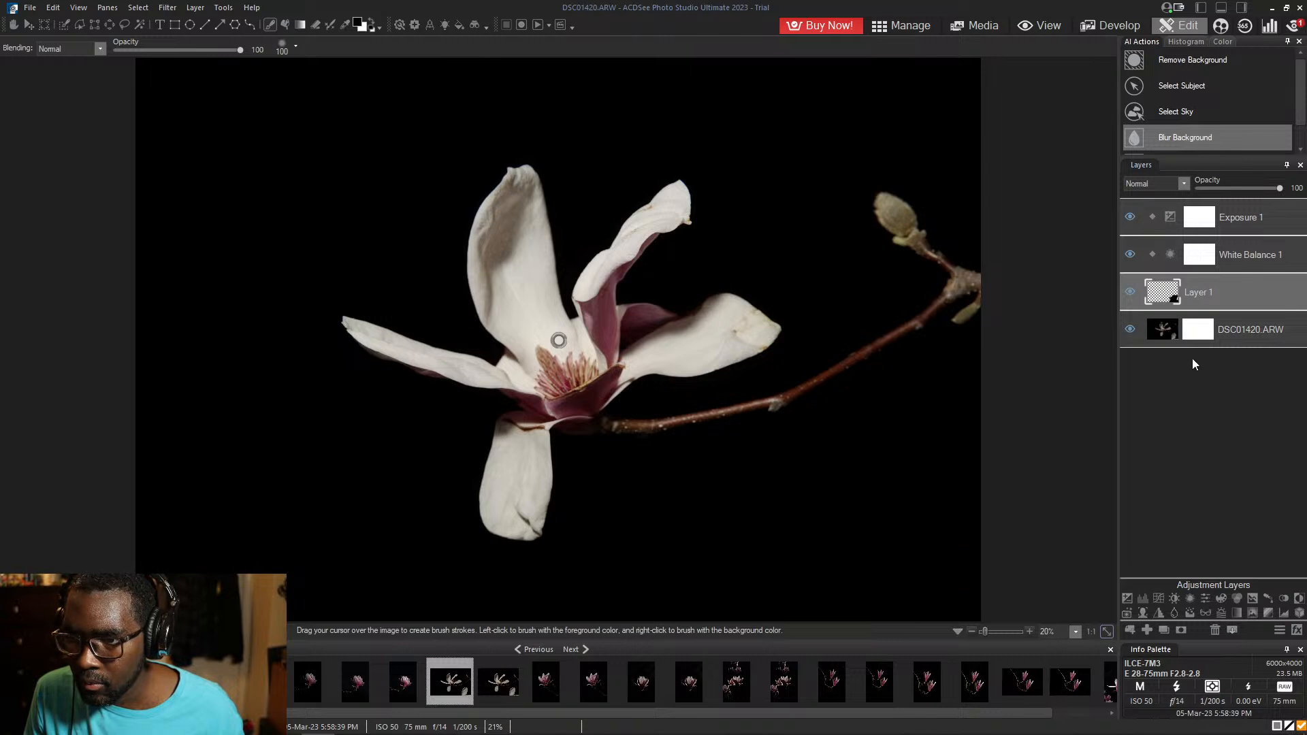
- Cool the image by setting the White Balance layer's temperature to -47
click(1153, 255)
click(1152, 217)
click(1219, 263)
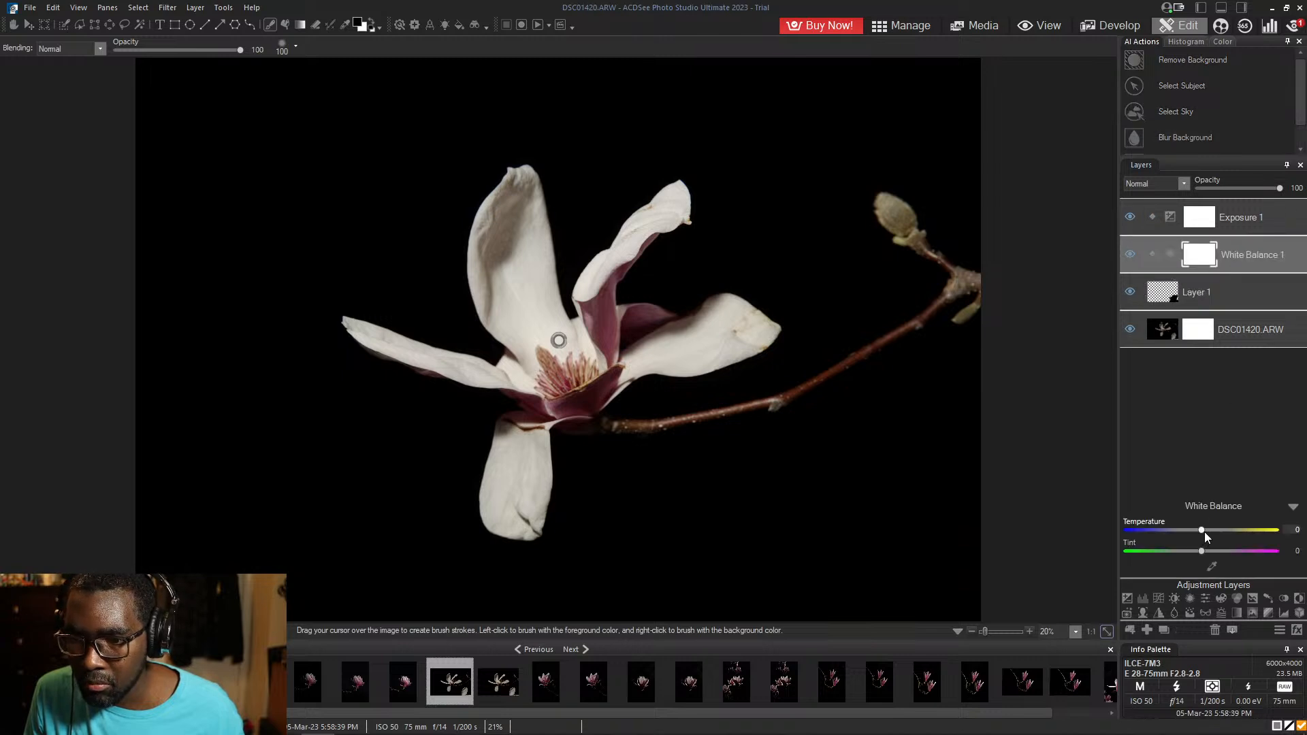
drag(1196, 531, 1168, 530)
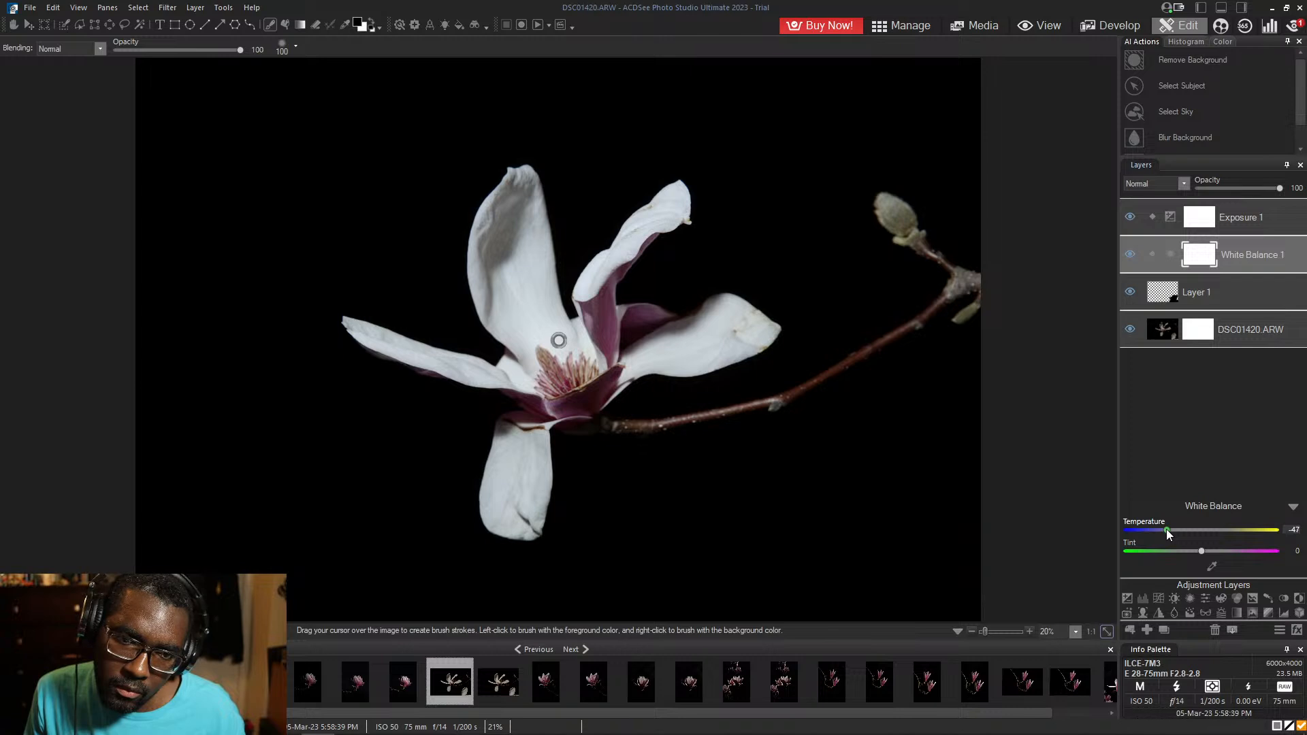
drag(1167, 530, 1167, 530)
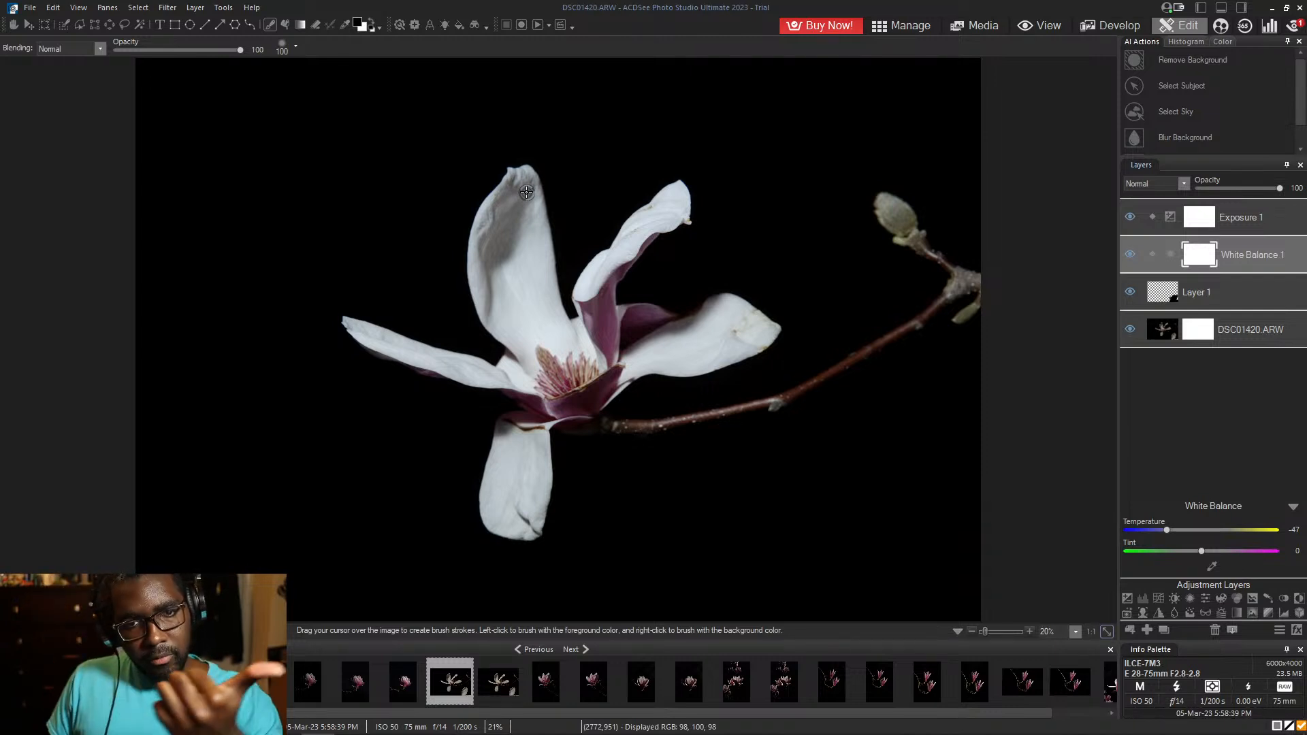
- Flip the whole flower image horizontally and apply the flip
click(432, 27)
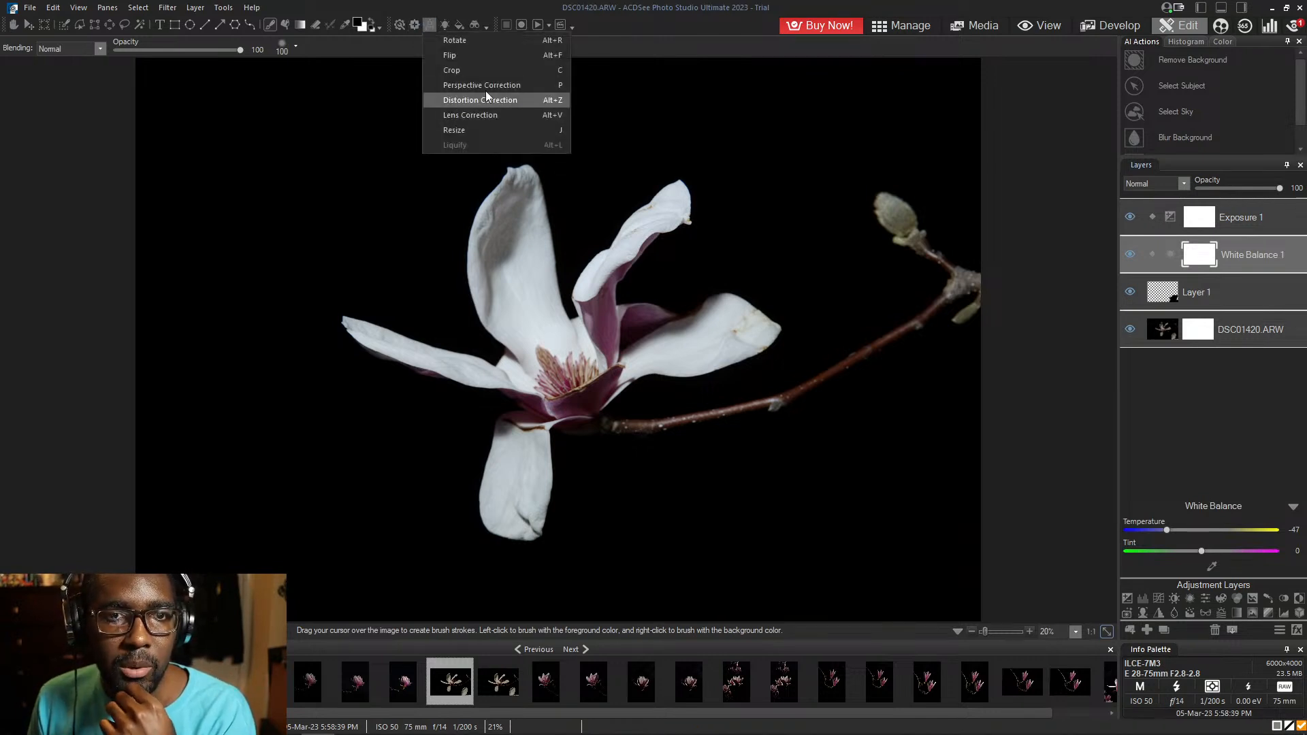
click(518, 60)
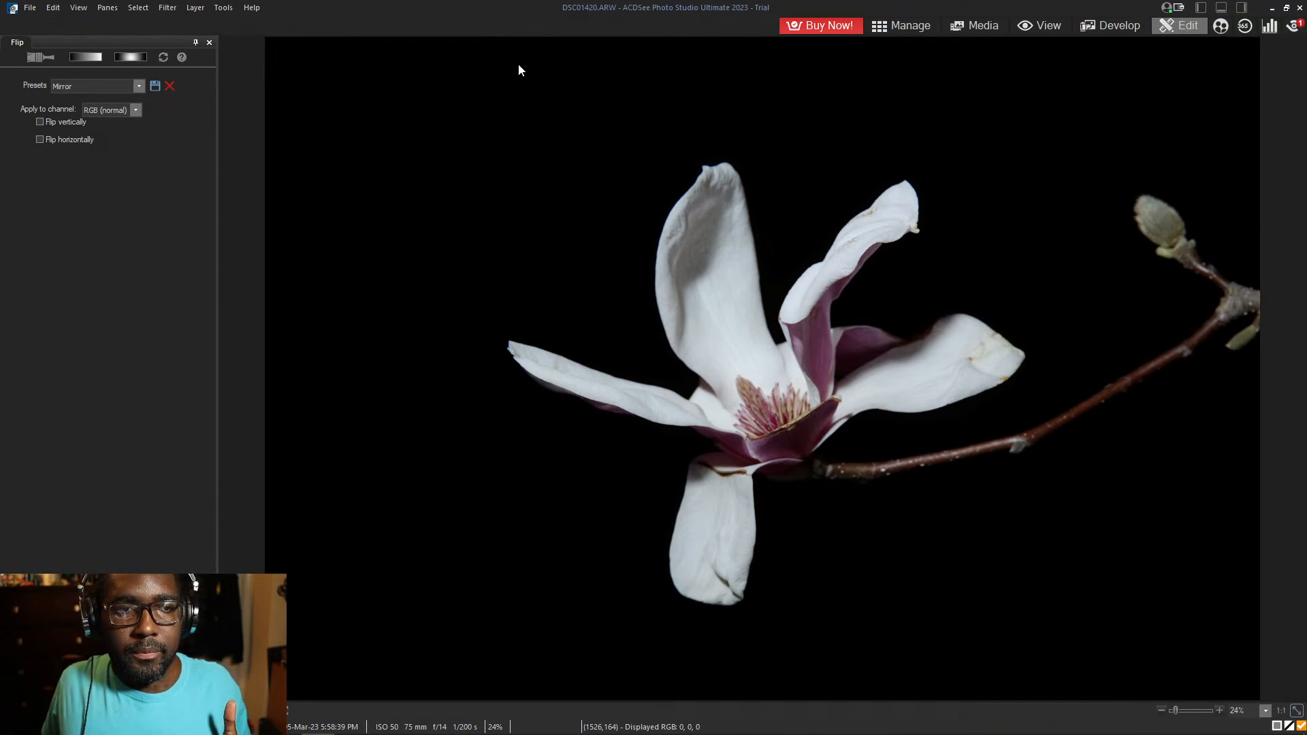
click(41, 140)
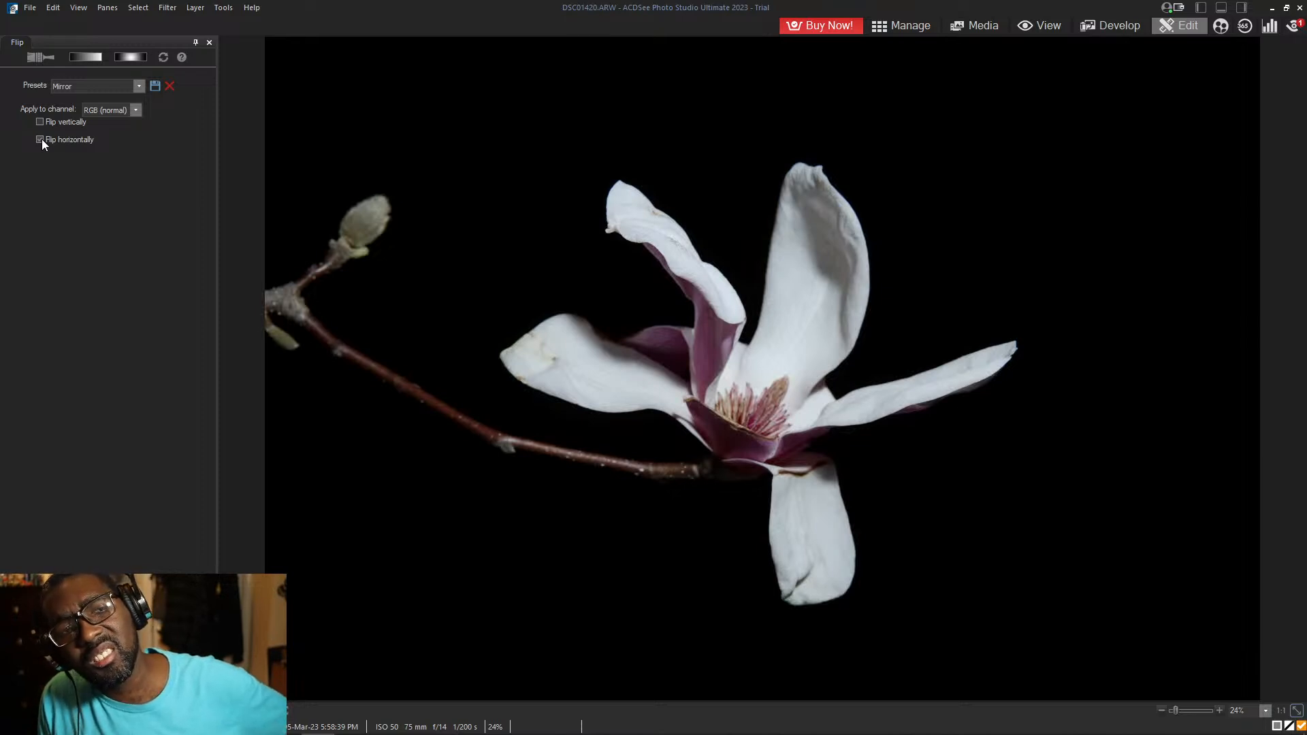
click(41, 140)
click(41, 140)
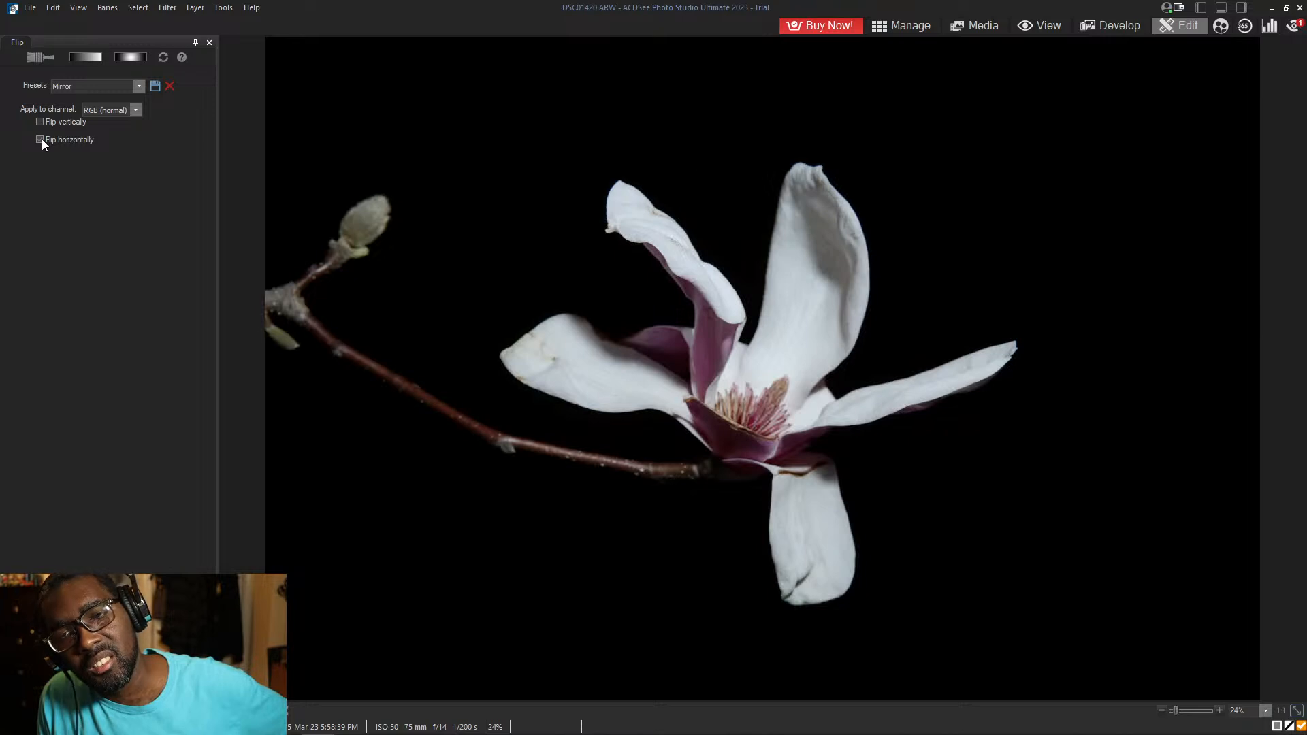
click(115, 708)
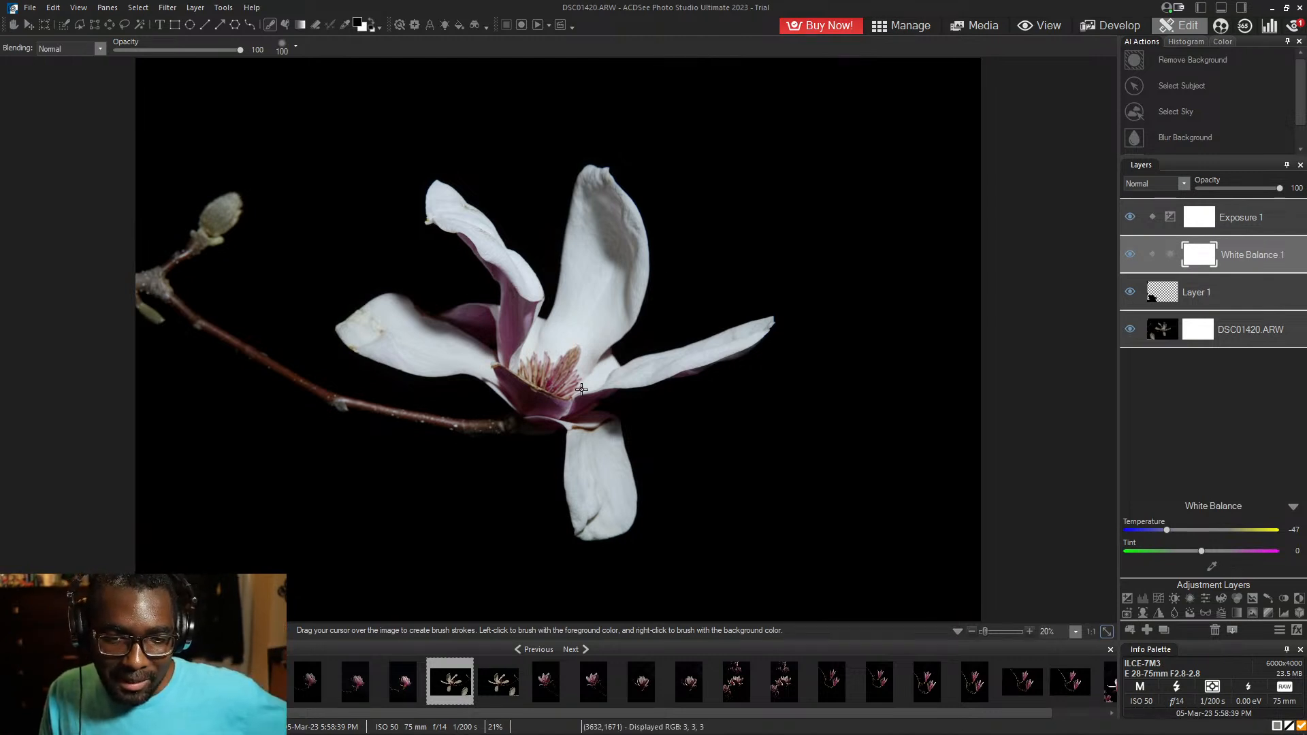
- Move on to the next photo, saving the edited flower as a PNG named "open magnolia 1" in the Neighbour's Flowers Magnolia folder
click(497, 692)
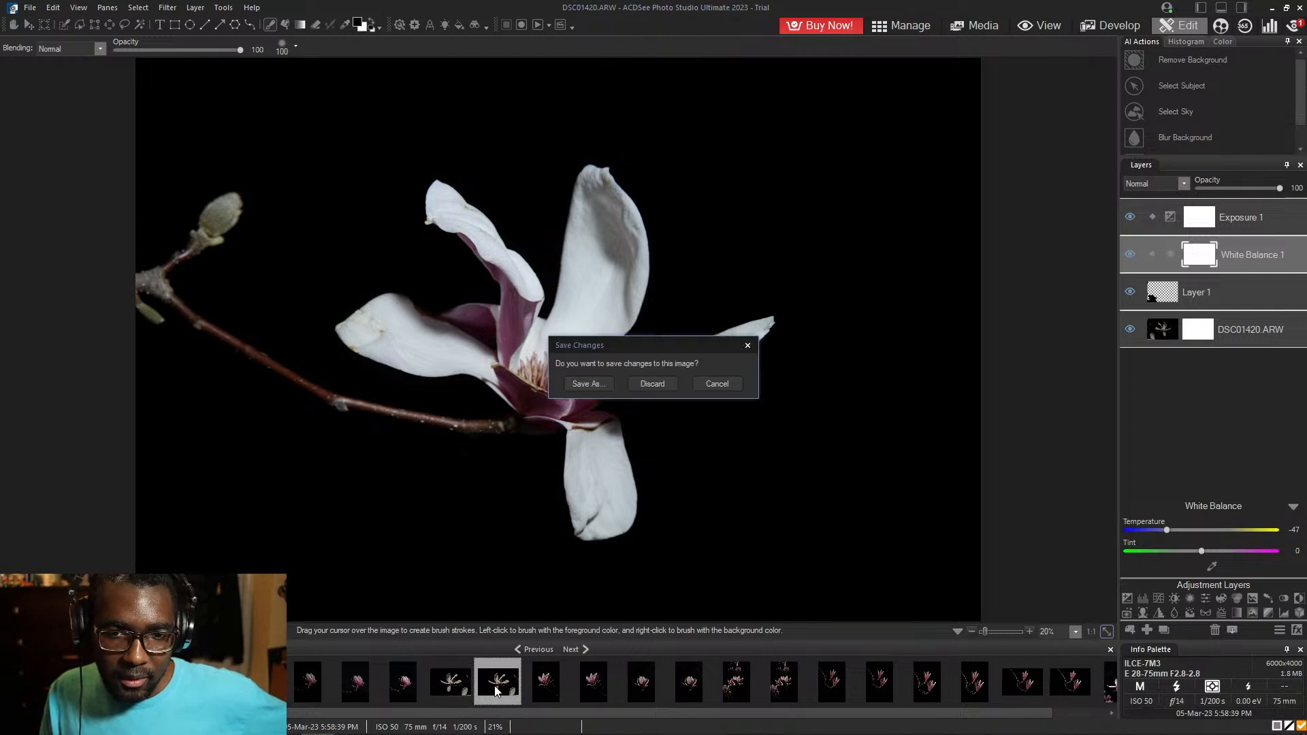
click(595, 385)
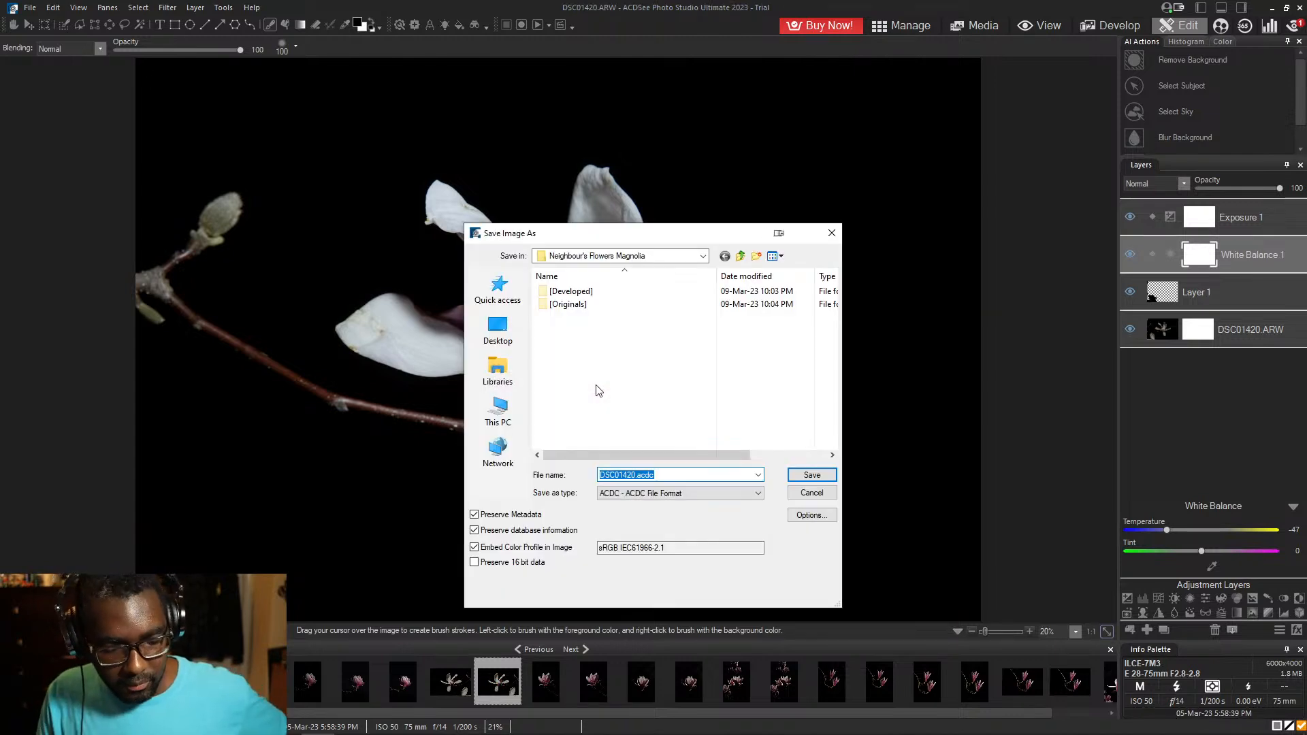
text(open)
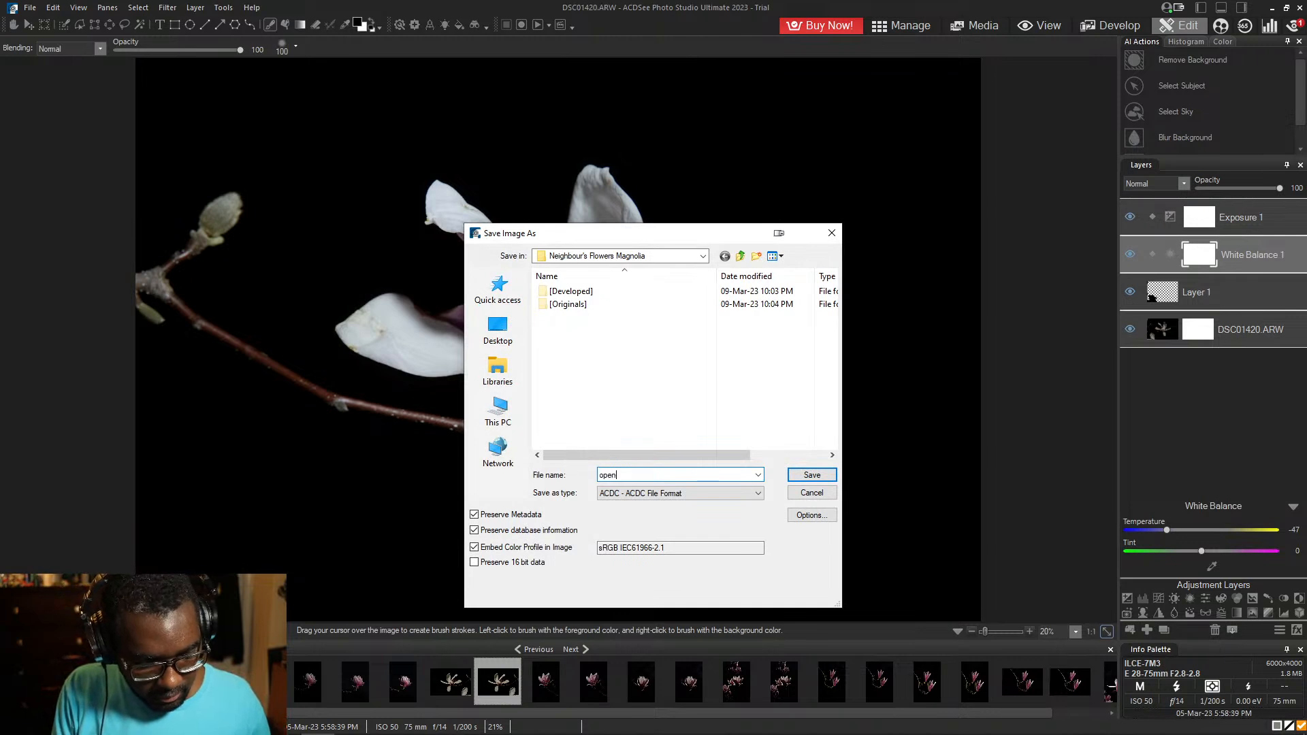
text( magn)
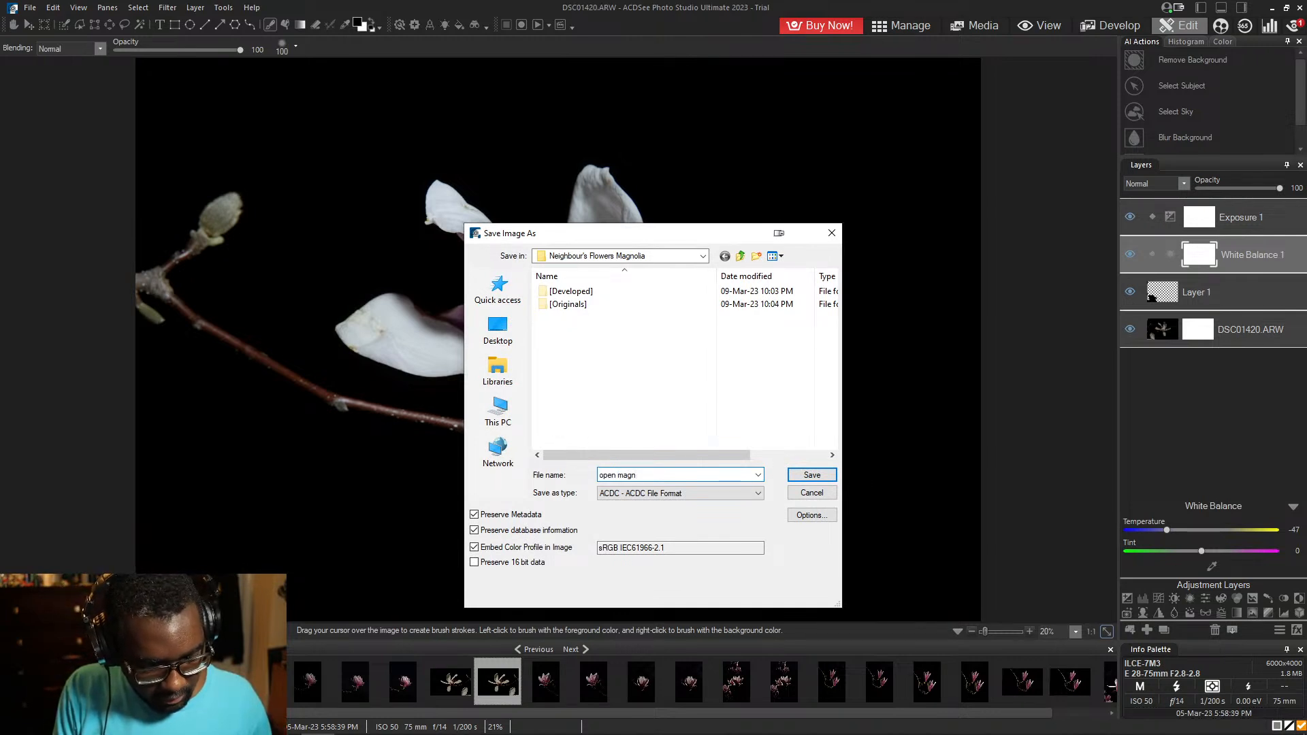
text(olia)
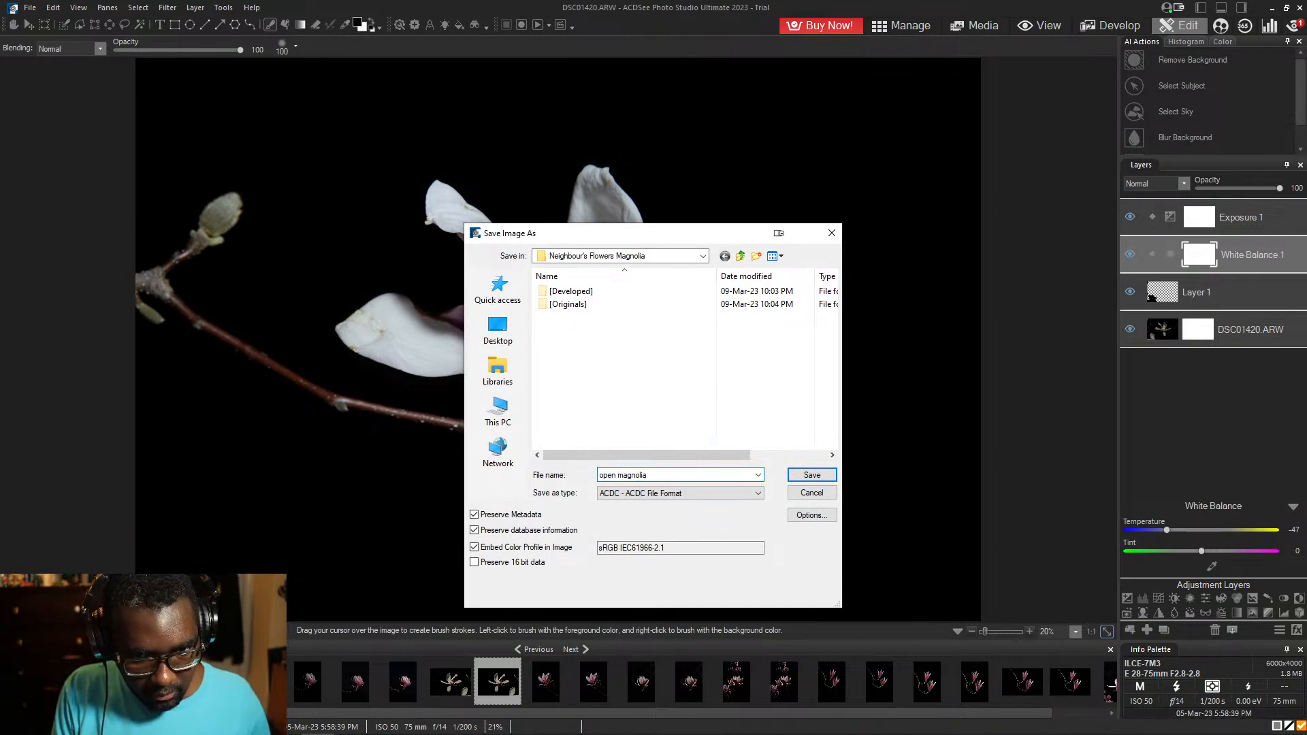
text( 1)
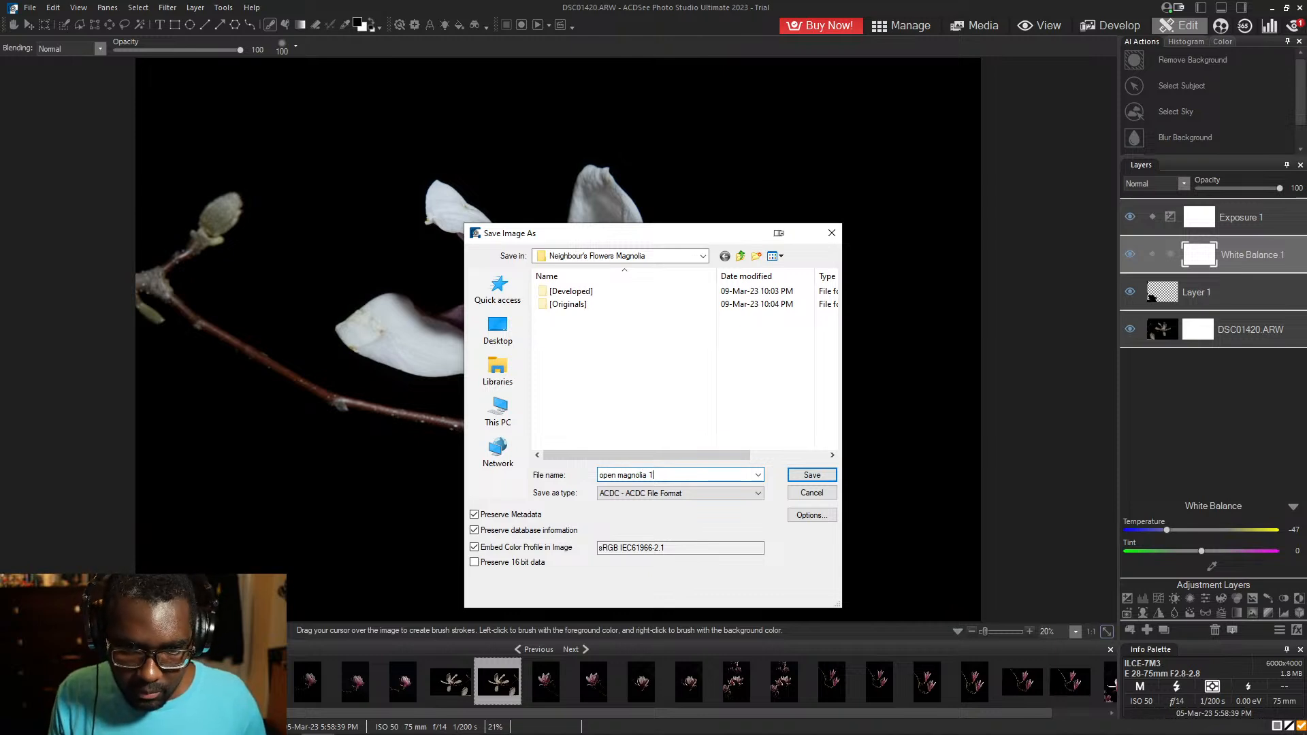
click(686, 500)
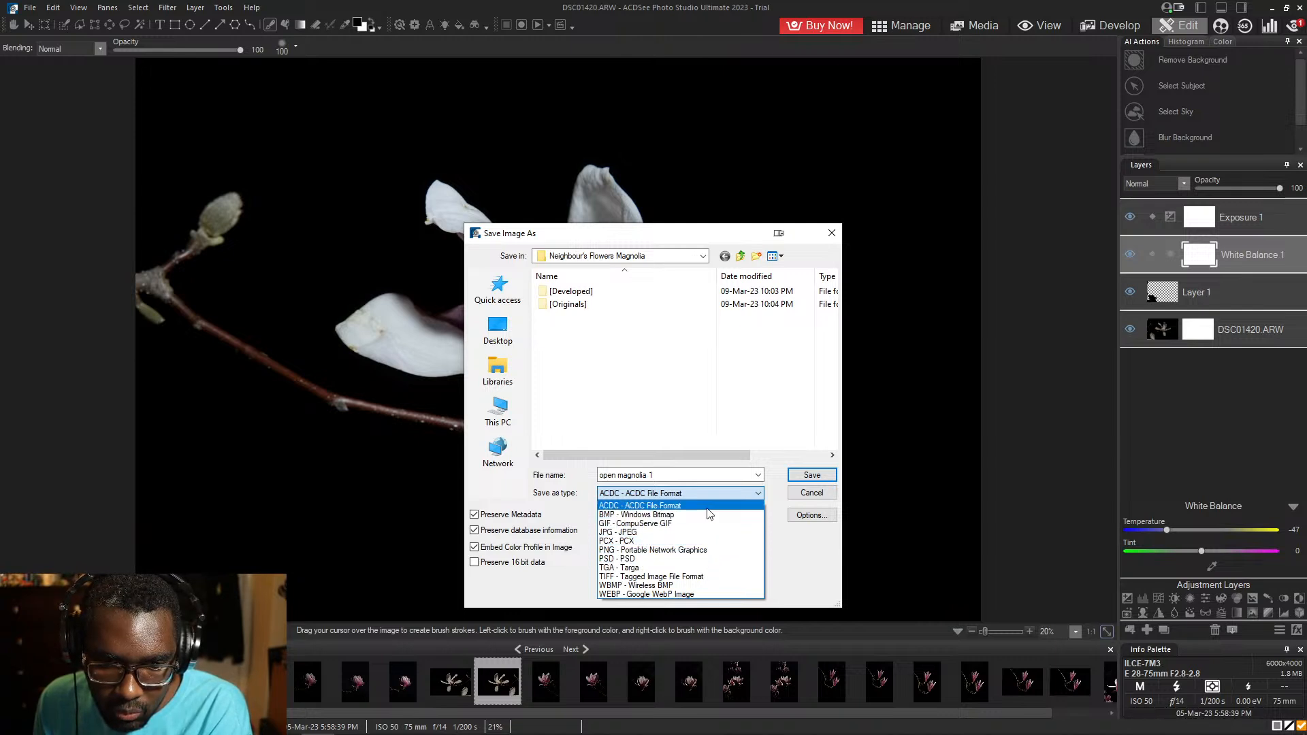
click(715, 550)
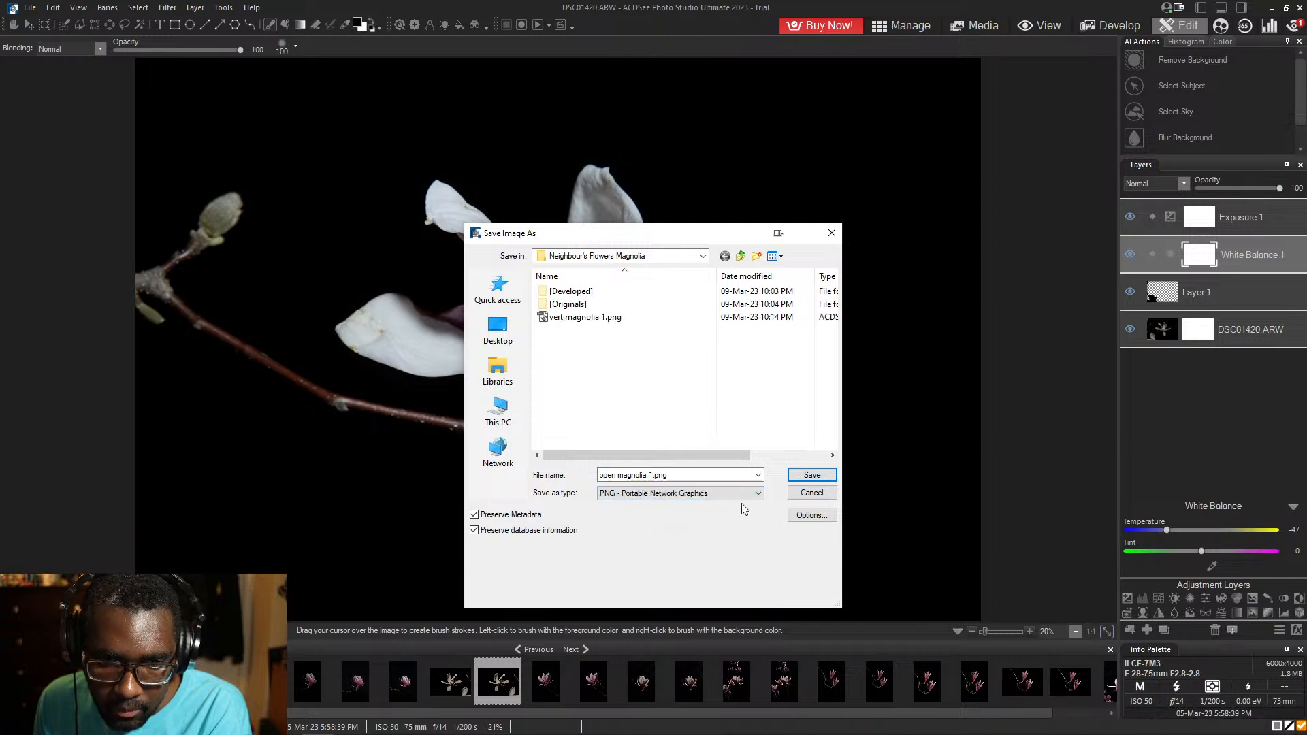
click(801, 475)
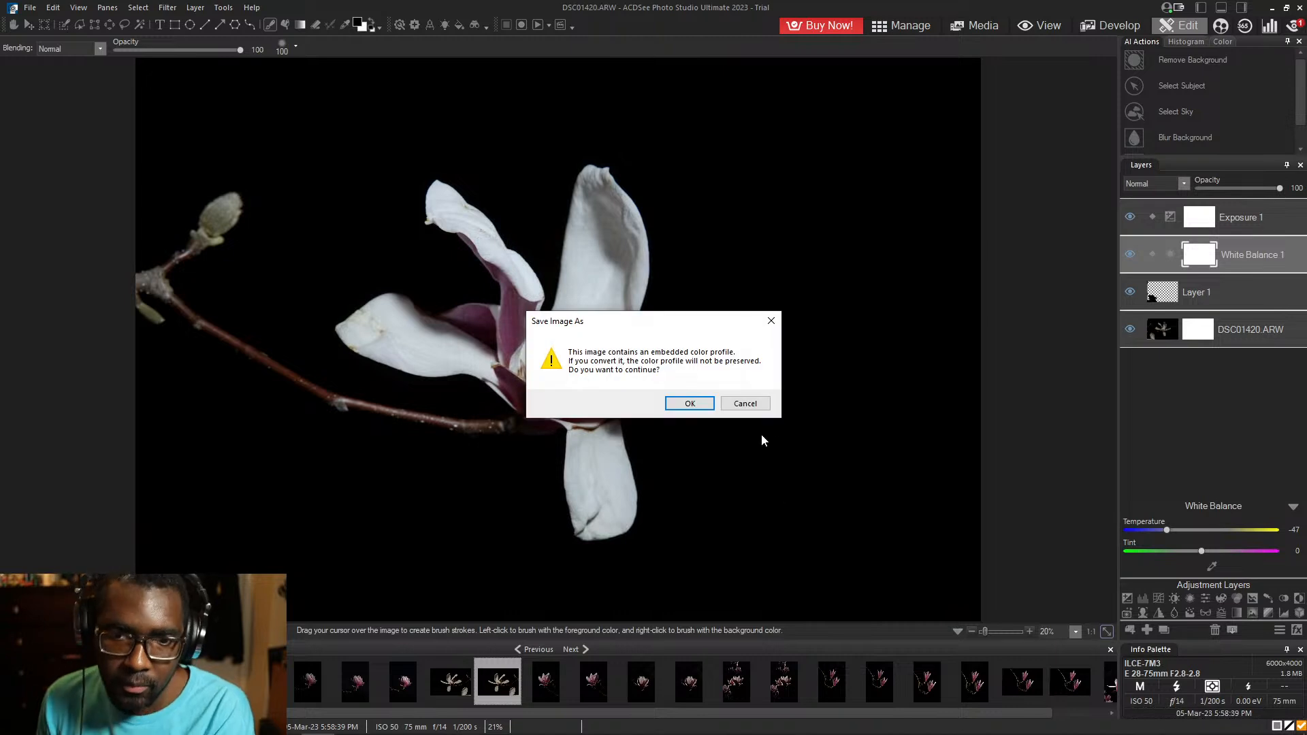
click(711, 402)
click(699, 402)
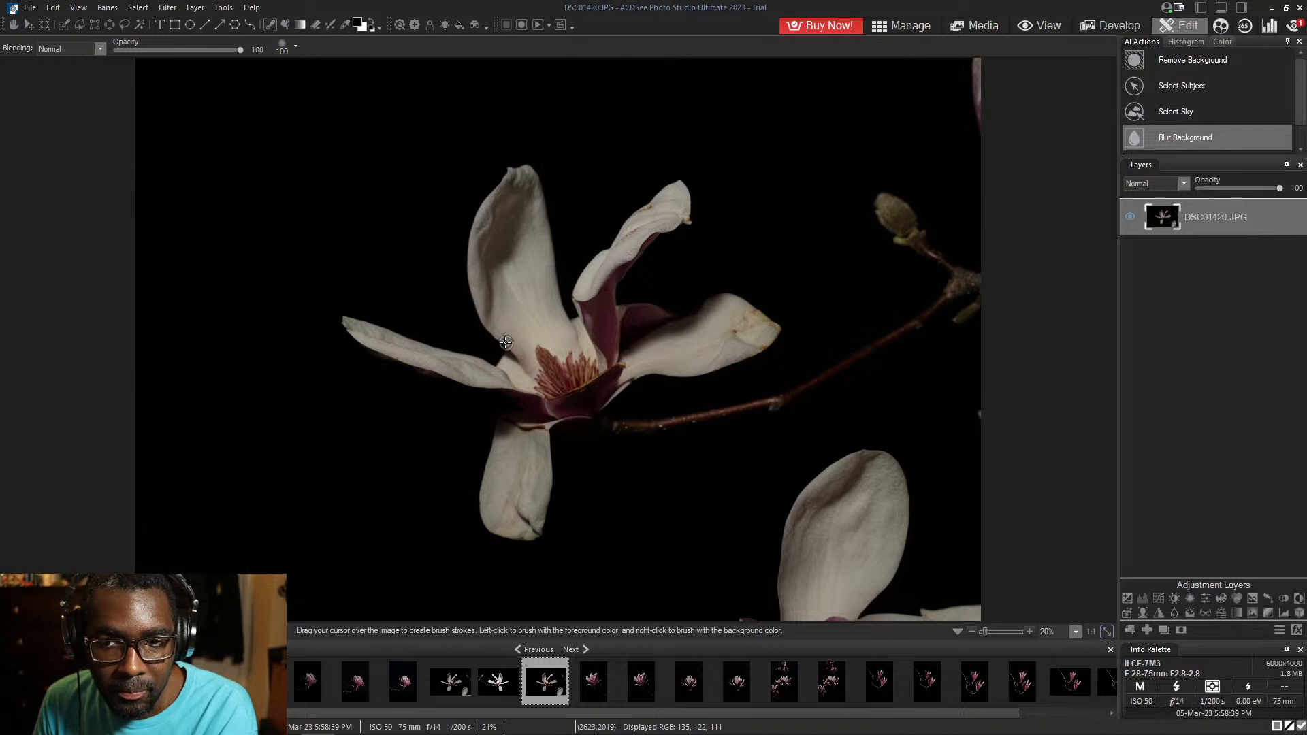
- Switch DSC01420.JPG to Develop mode and hide the Develop Presets and Info Palette panes
click(1109, 25)
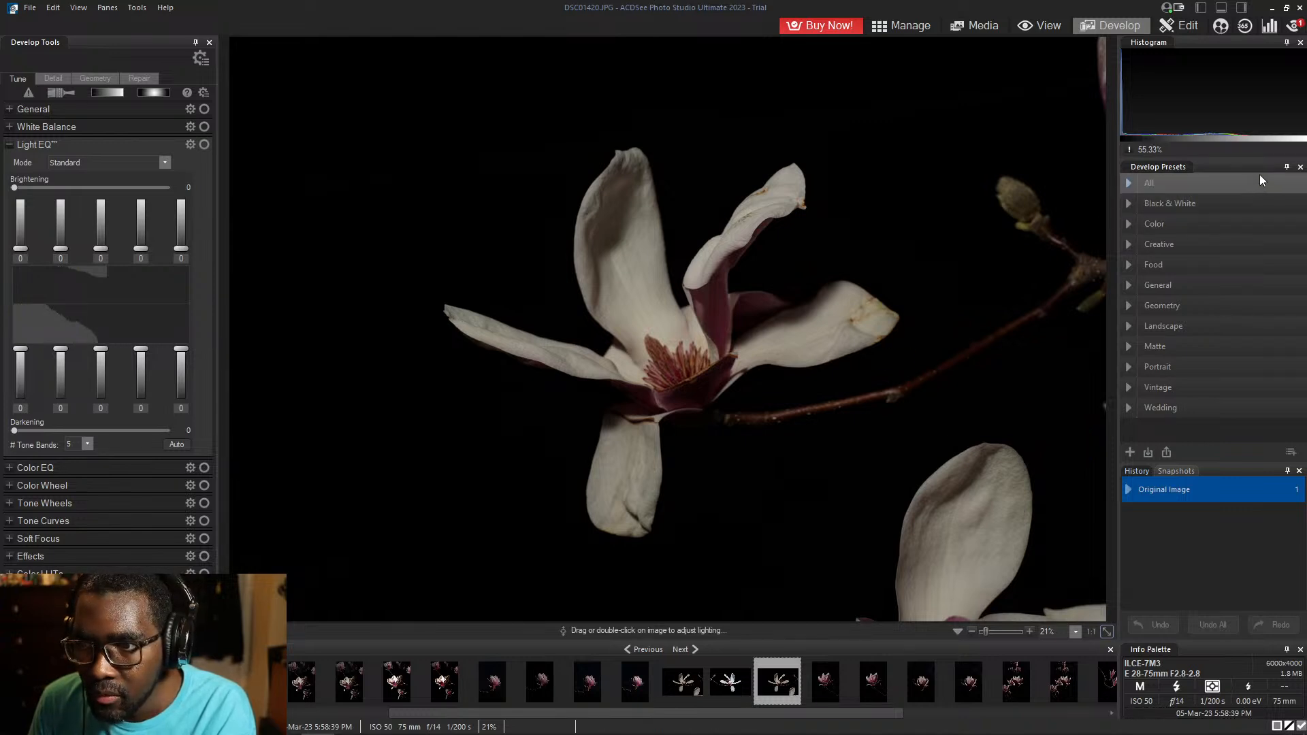
click(116, 9)
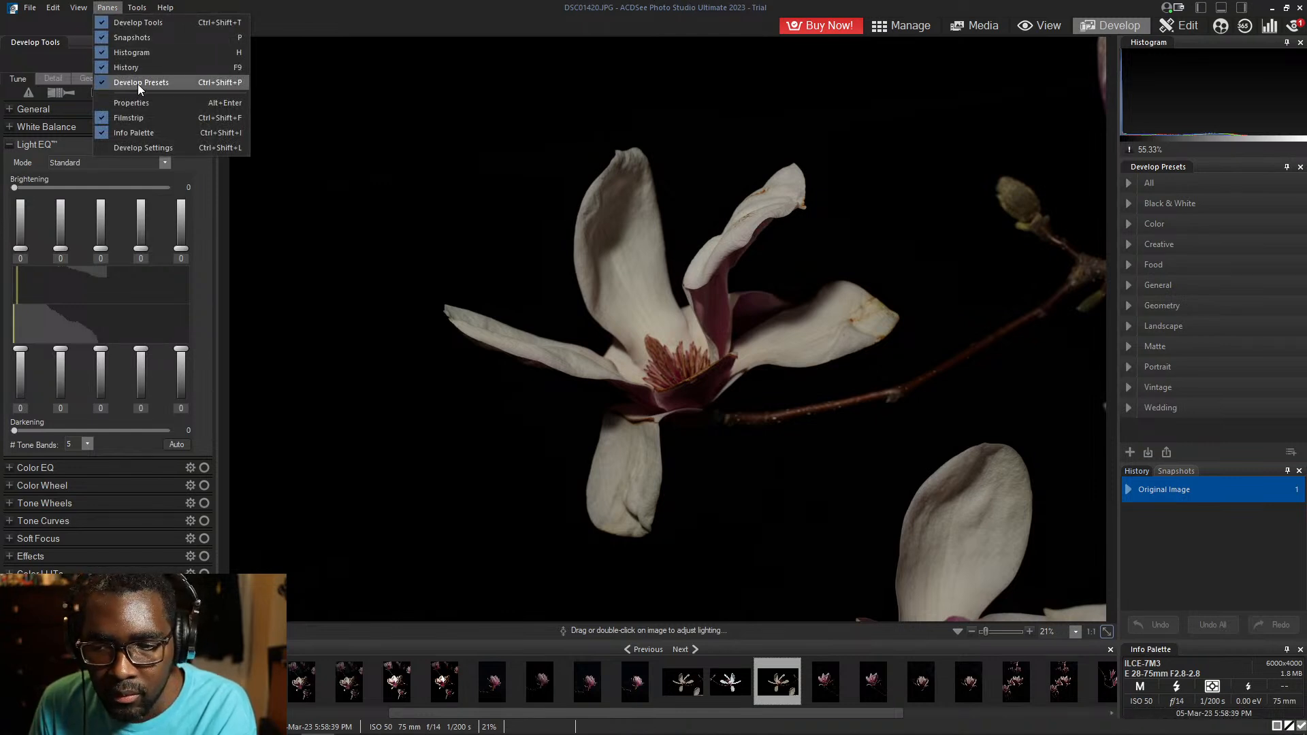
click(138, 84)
click(116, 13)
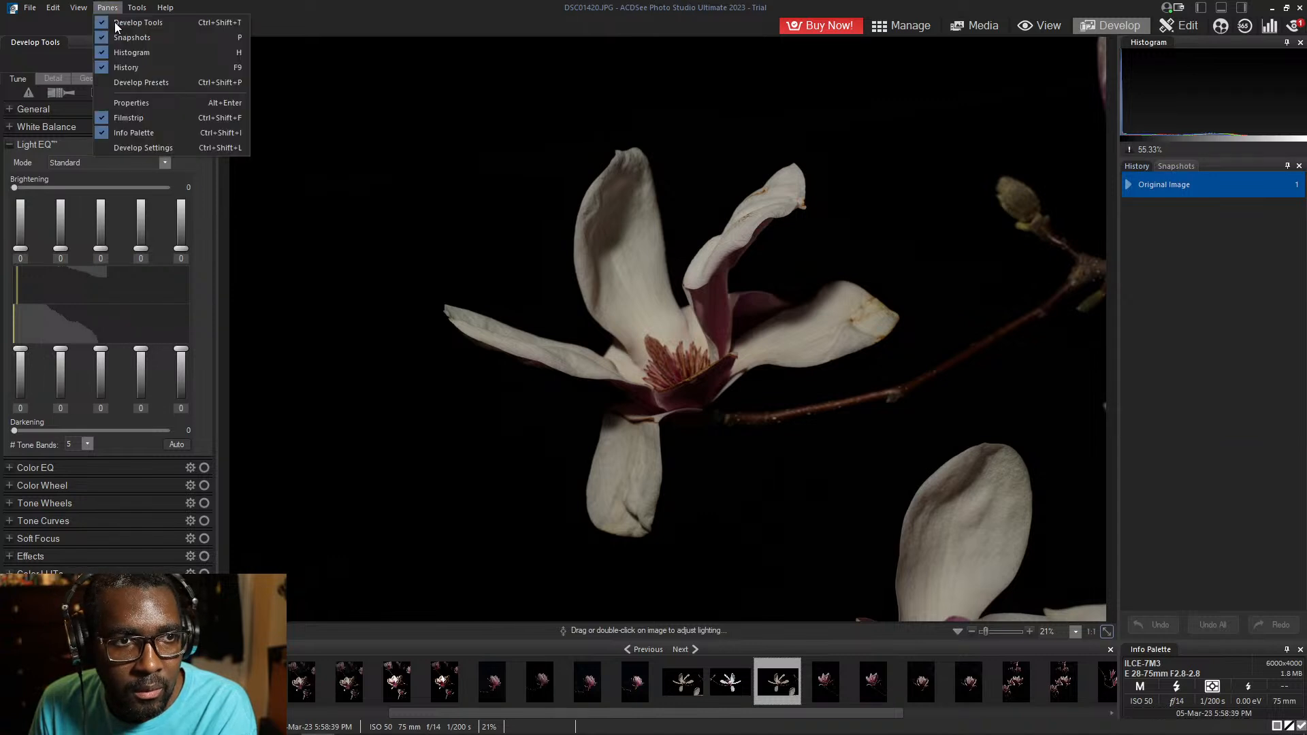
click(171, 132)
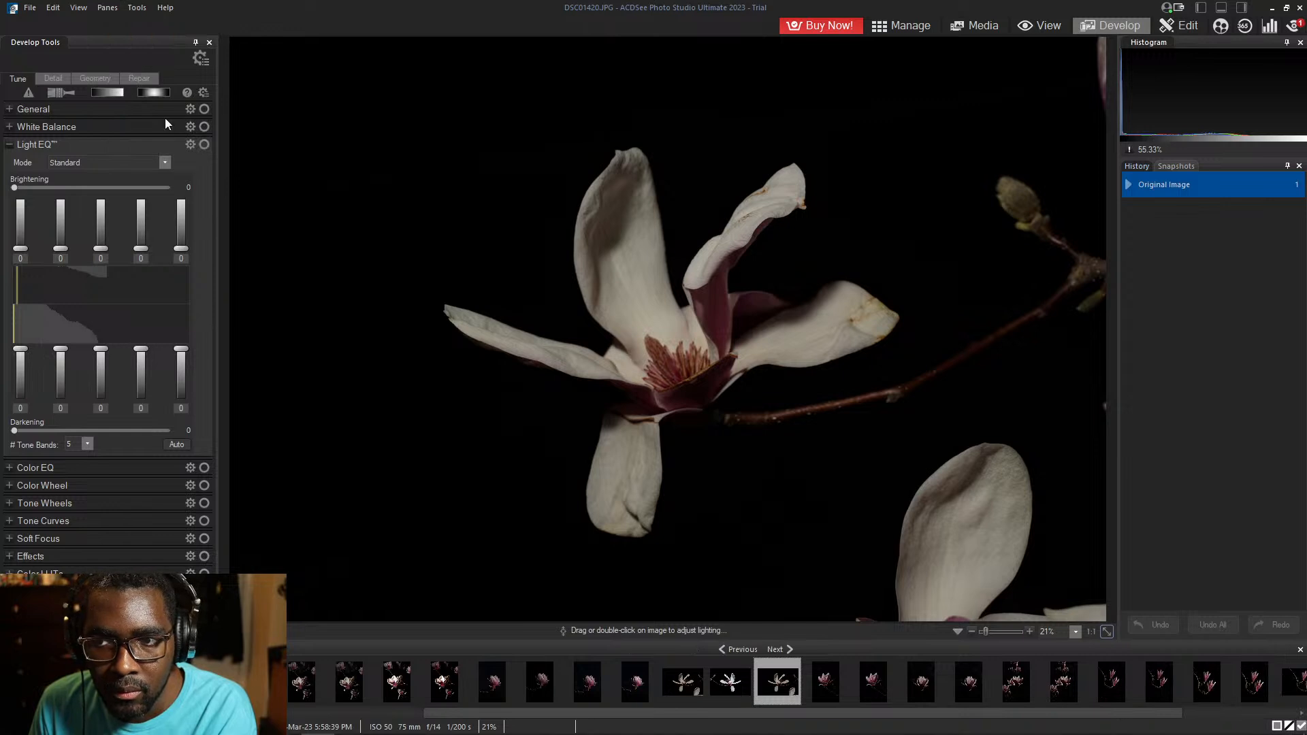
- Check the photo's snapshots and return to its edit history
click(104, 9)
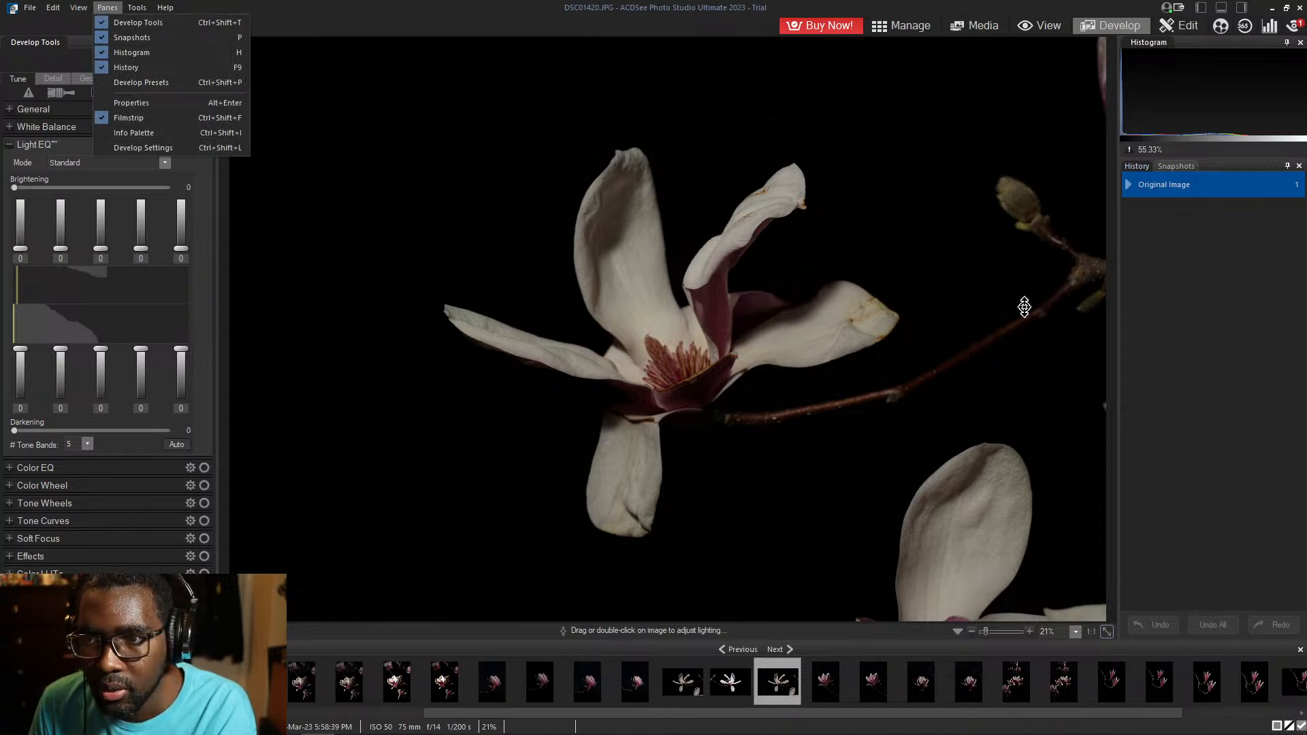
click(1180, 167)
click(1180, 166)
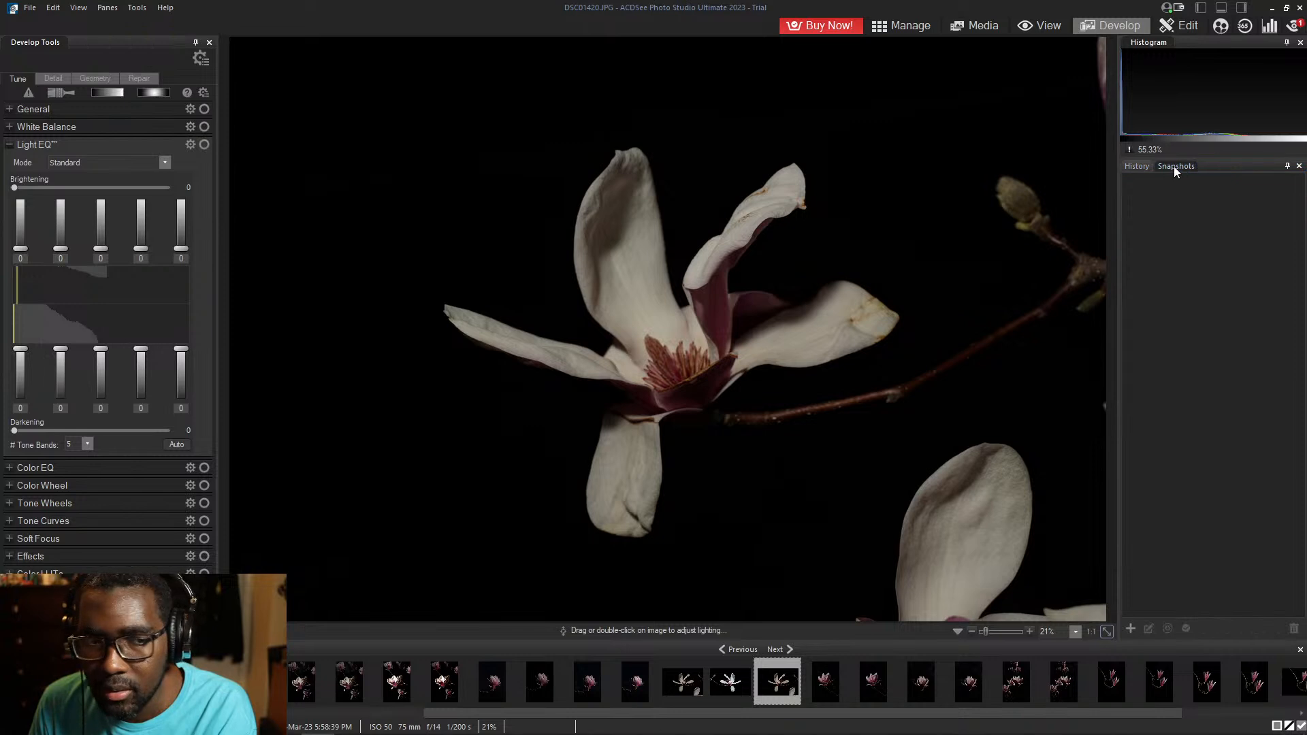
click(1142, 166)
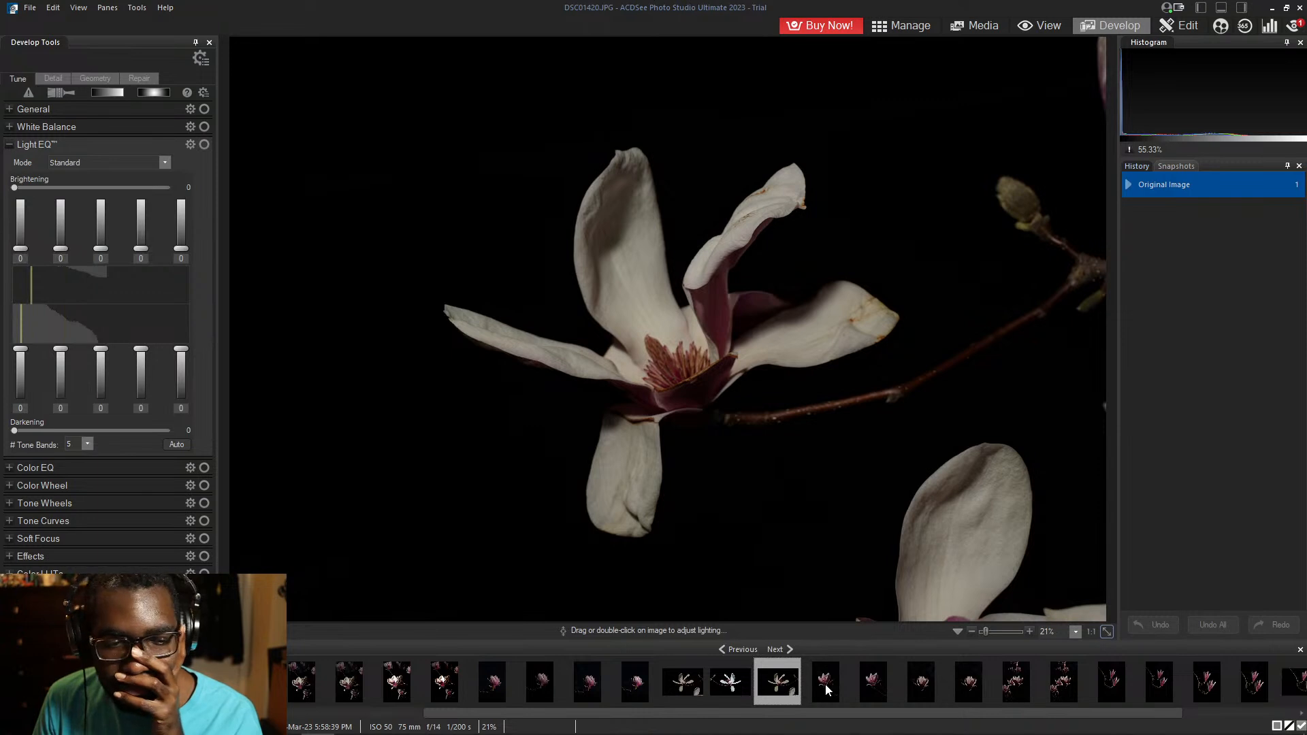
- Move on to DSC01421.ARW and test its middle Light EQ brightening and darkening bands
click(789, 689)
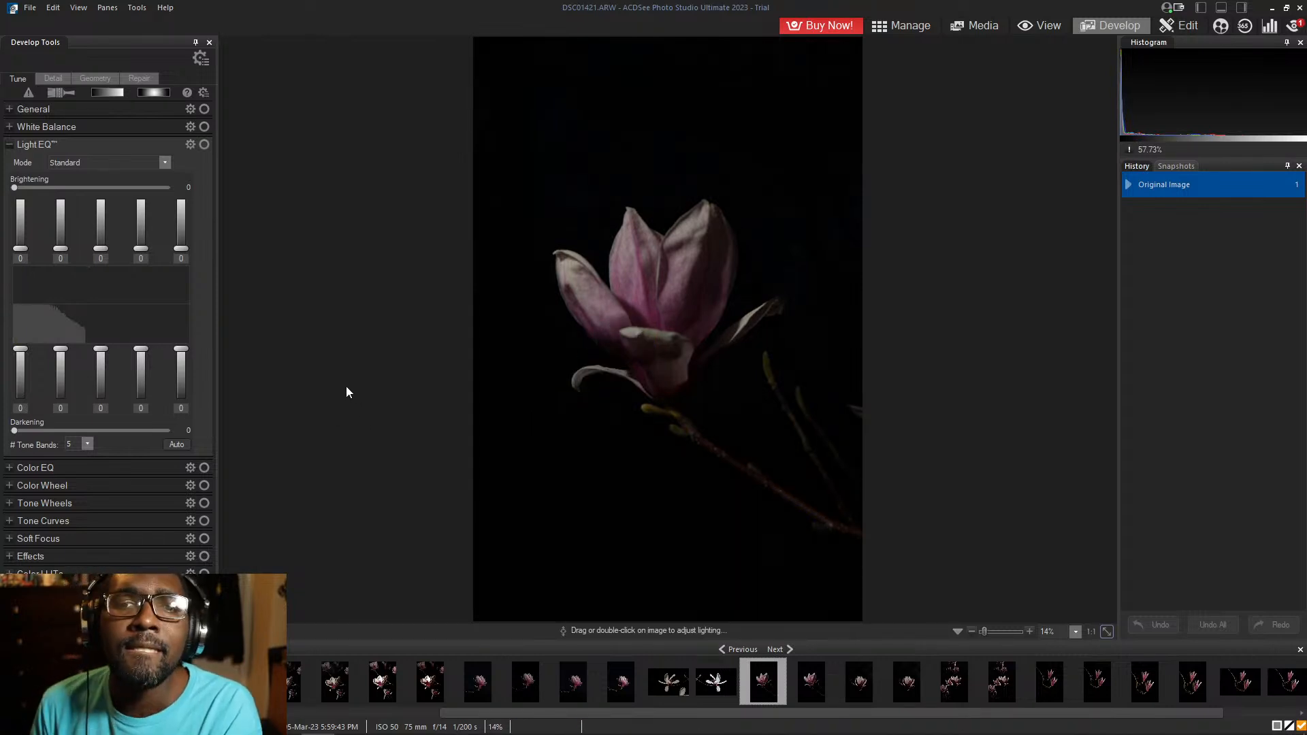
drag(139, 350, 148, 307)
drag(140, 248, 97, 255)
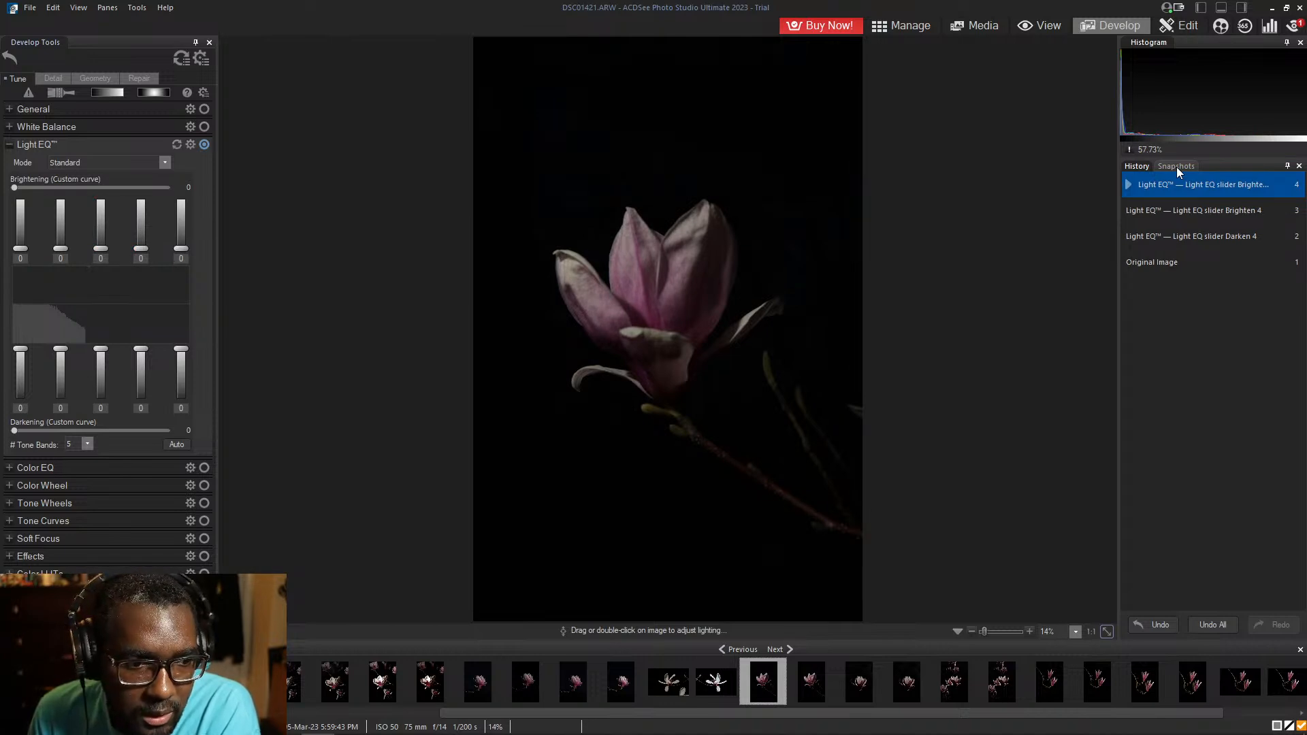
drag(103, 354, 63, 346)
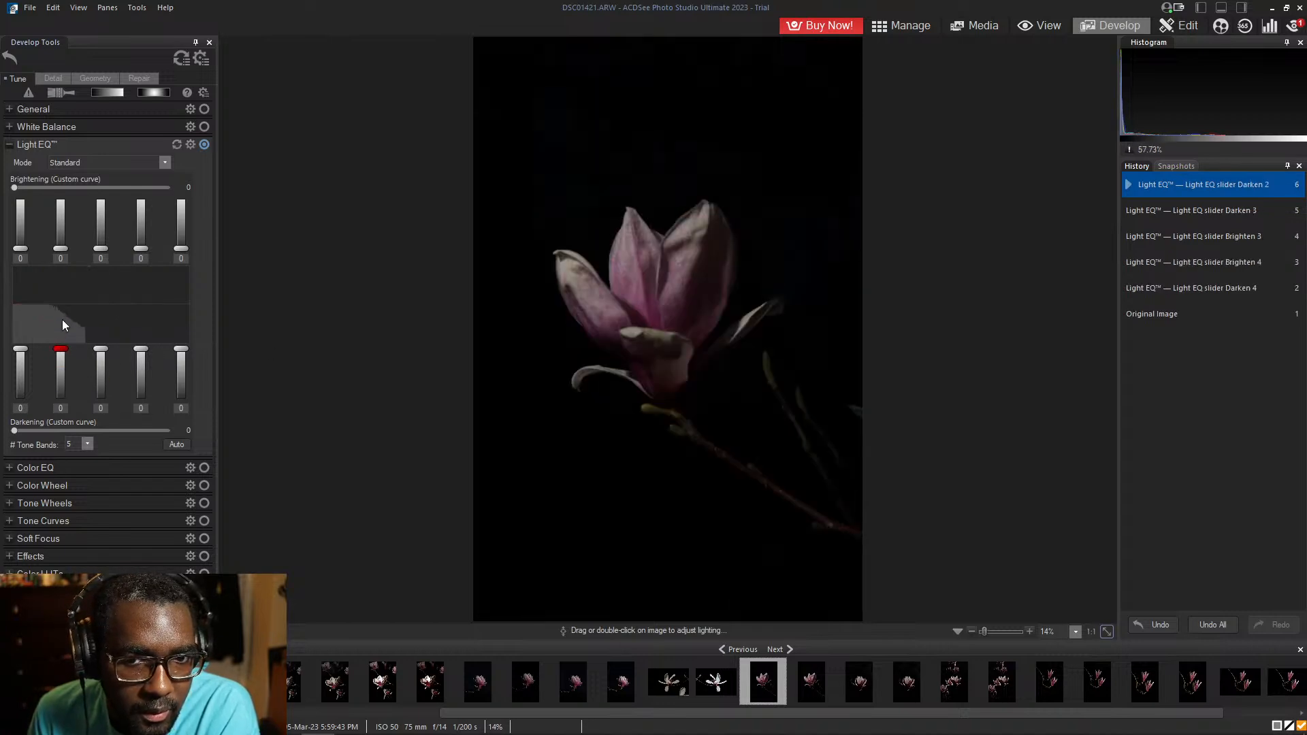
mouse_move(100, 249)
mouse_down()
mouse_move(101, 205)
mouse_move(101, 249)
mouse_up()
- Raise the darkest Light EQ brightening band to 100 to lift the shadows around the flower
drag(21, 249, 31, 203)
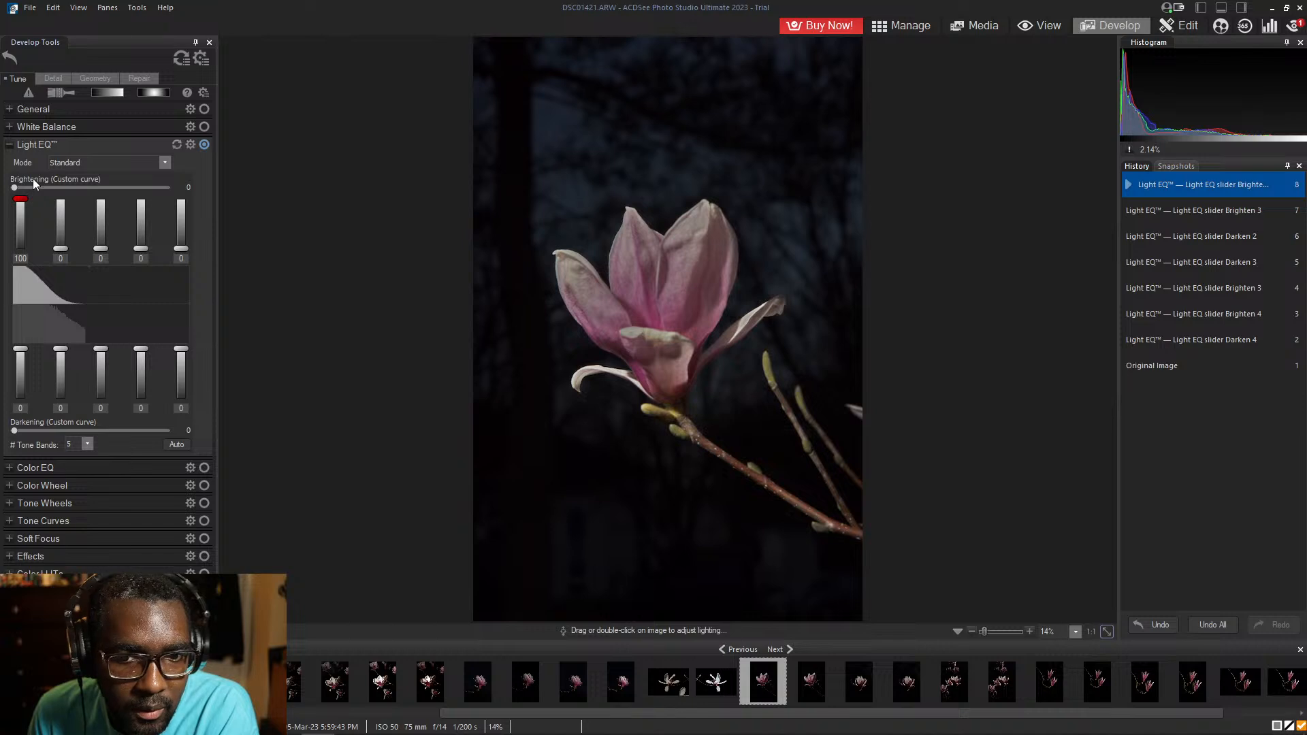
drag(20, 199, 54, 286)
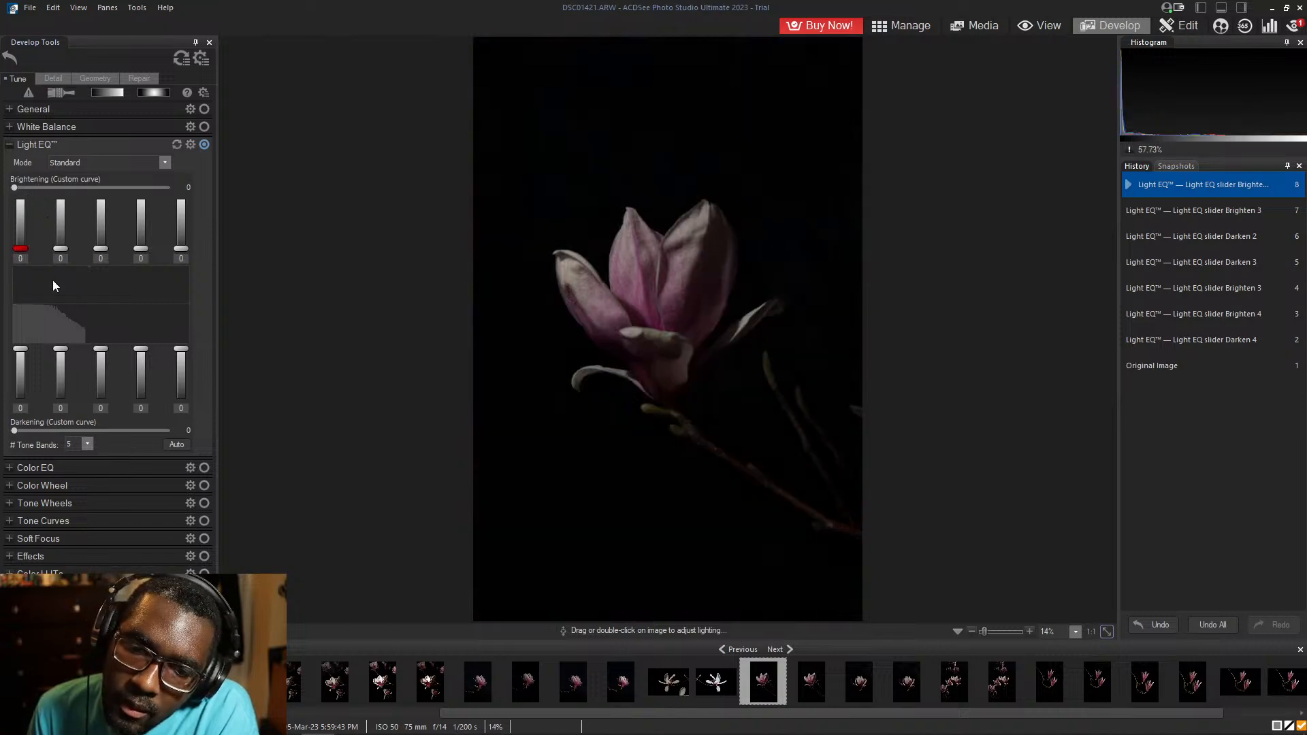
drag(46, 239, 47, 139)
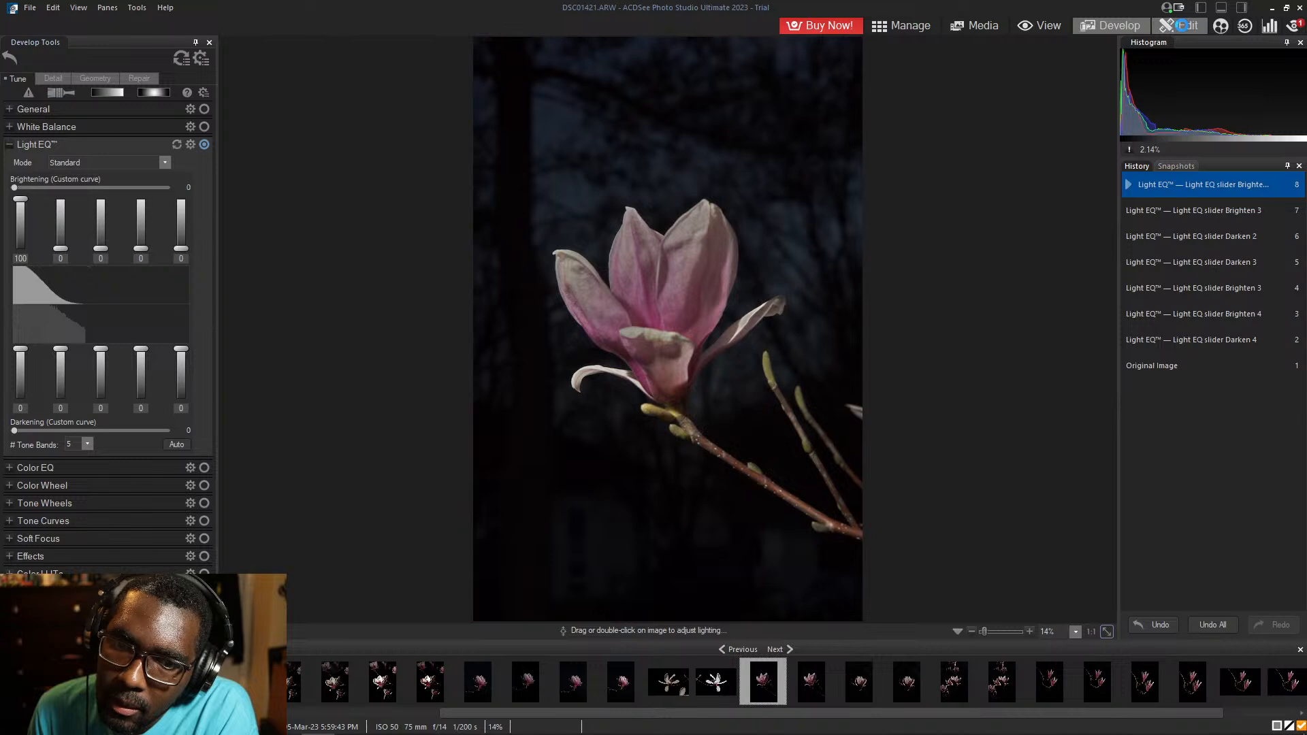
- Switch the photo to Edit mode and select the magnolia and its branches with AI subject selection
click(1183, 25)
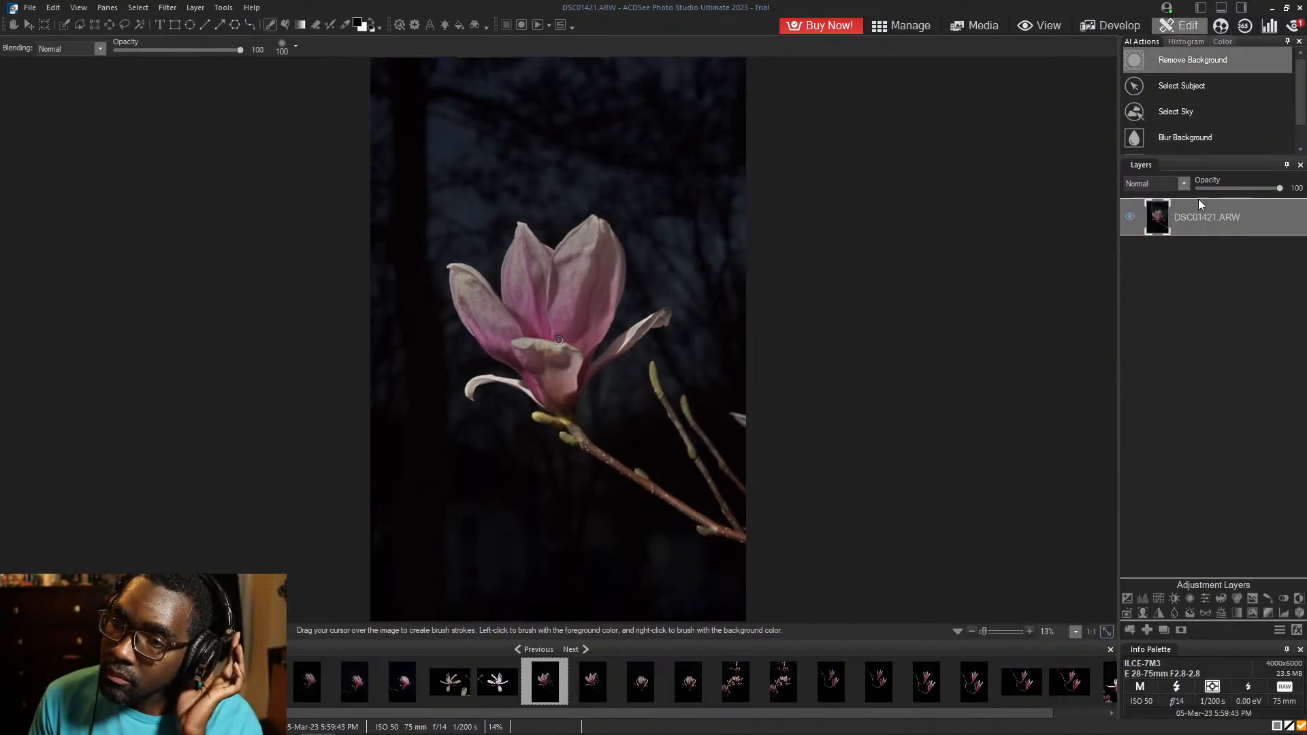
click(1203, 84)
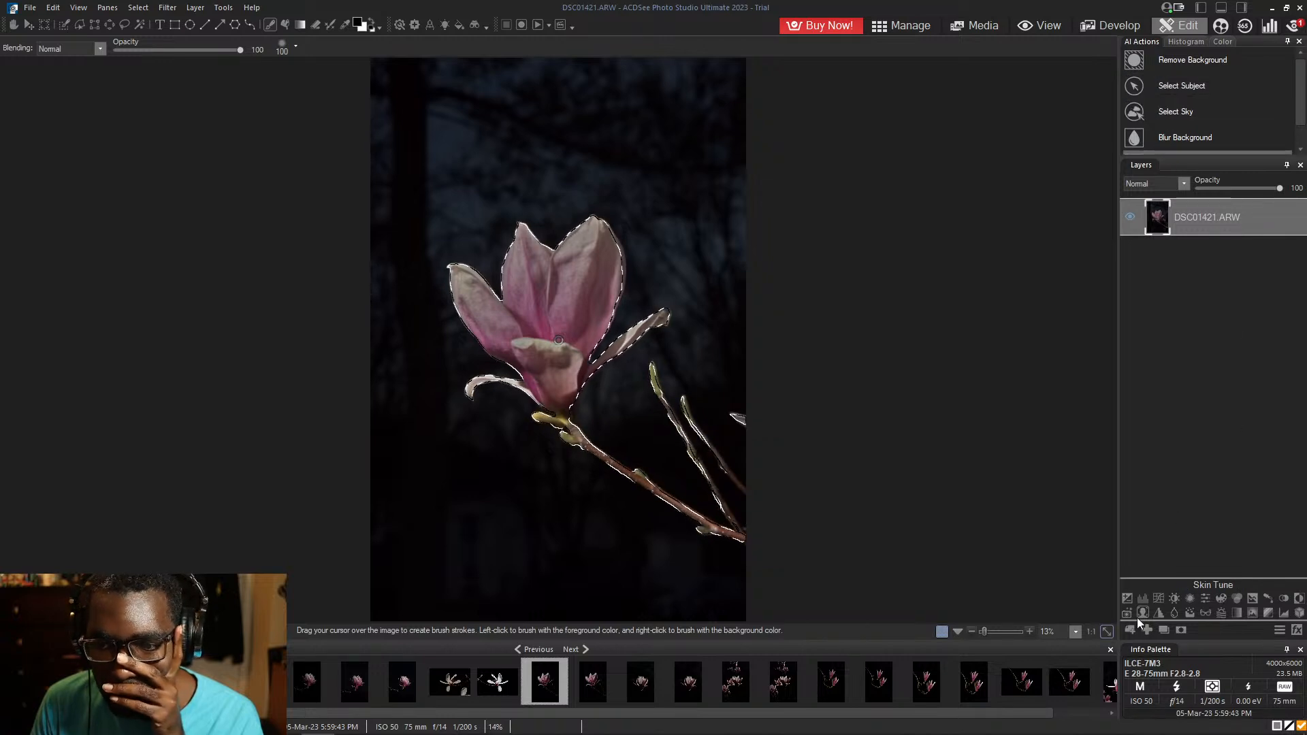
click(1182, 632)
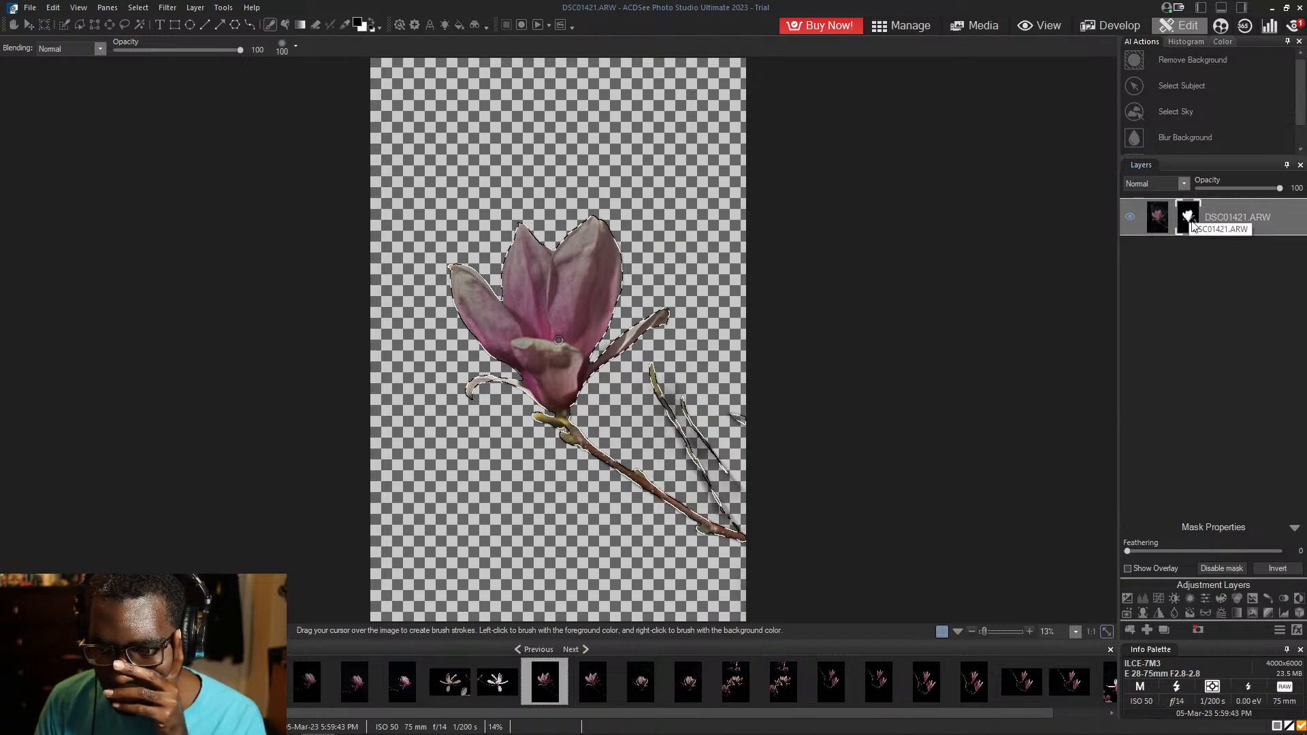
click(1230, 569)
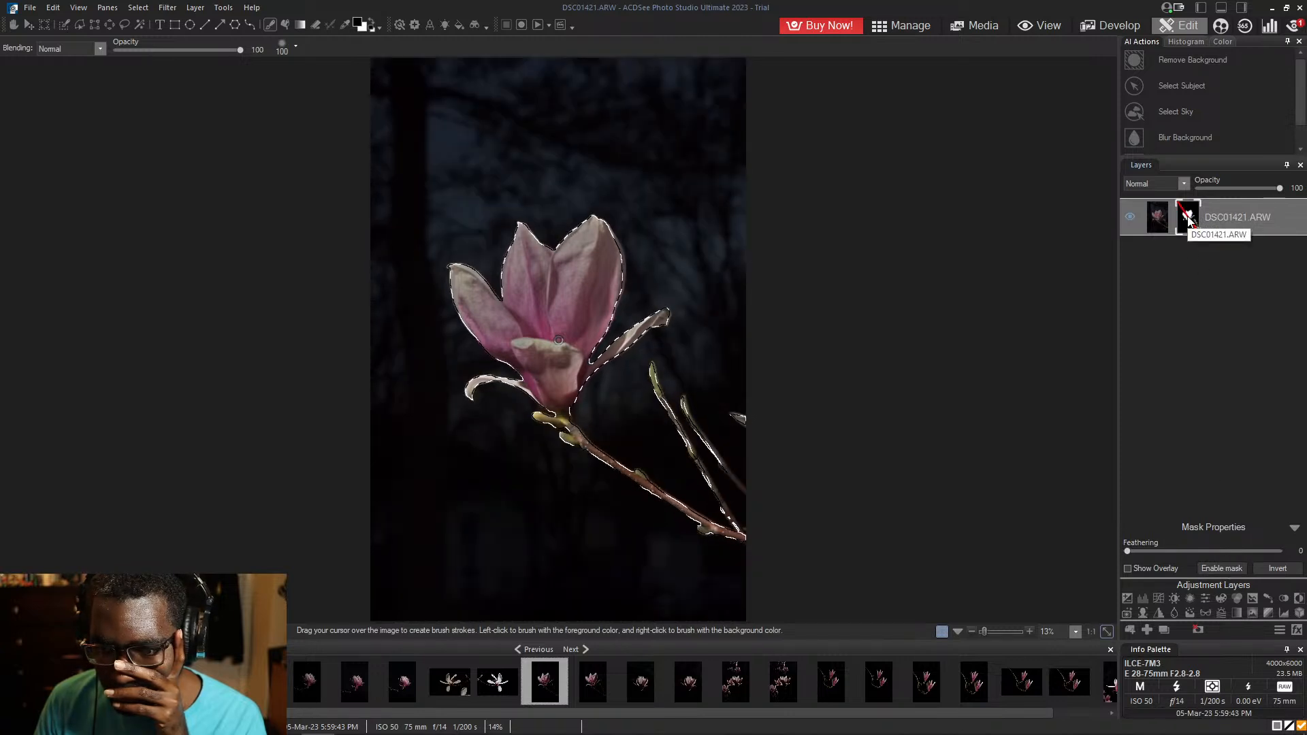
click(1199, 629)
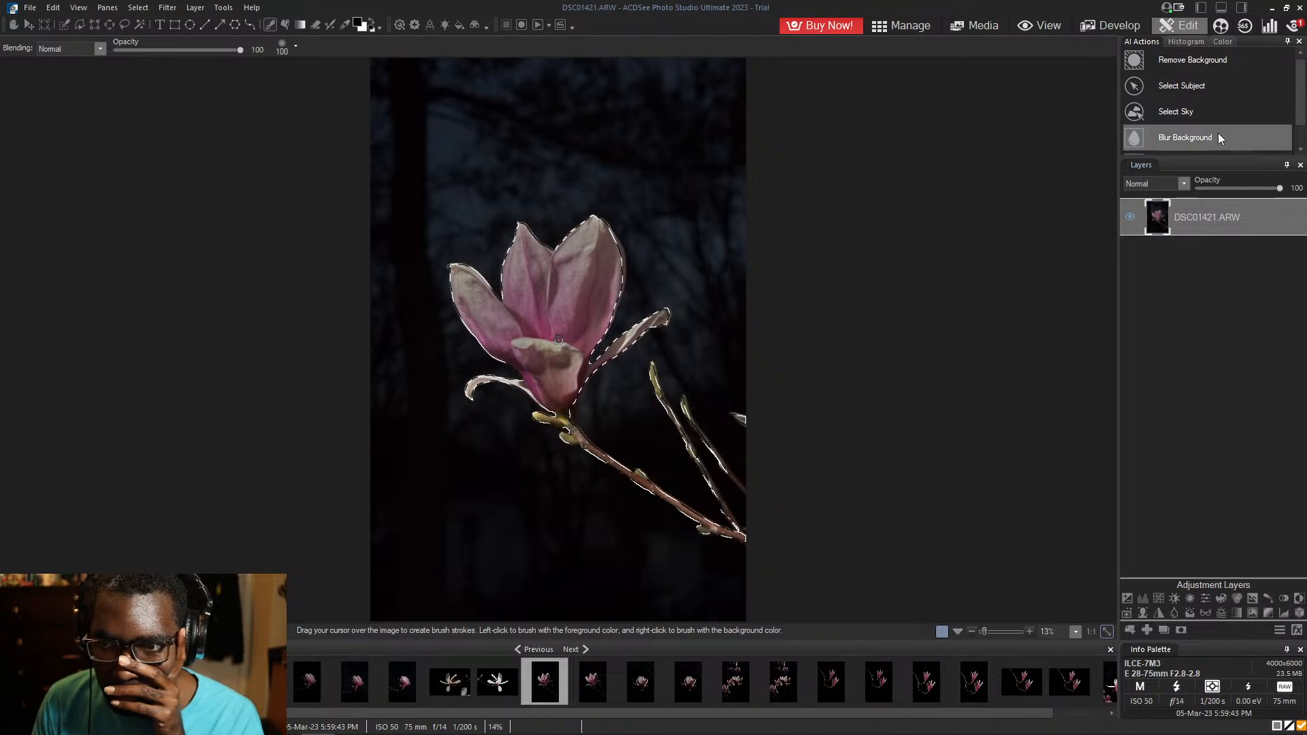
- Add a Light EQ adjustment layer masked to the selected flower and set its Brighten to 100
click(1207, 114)
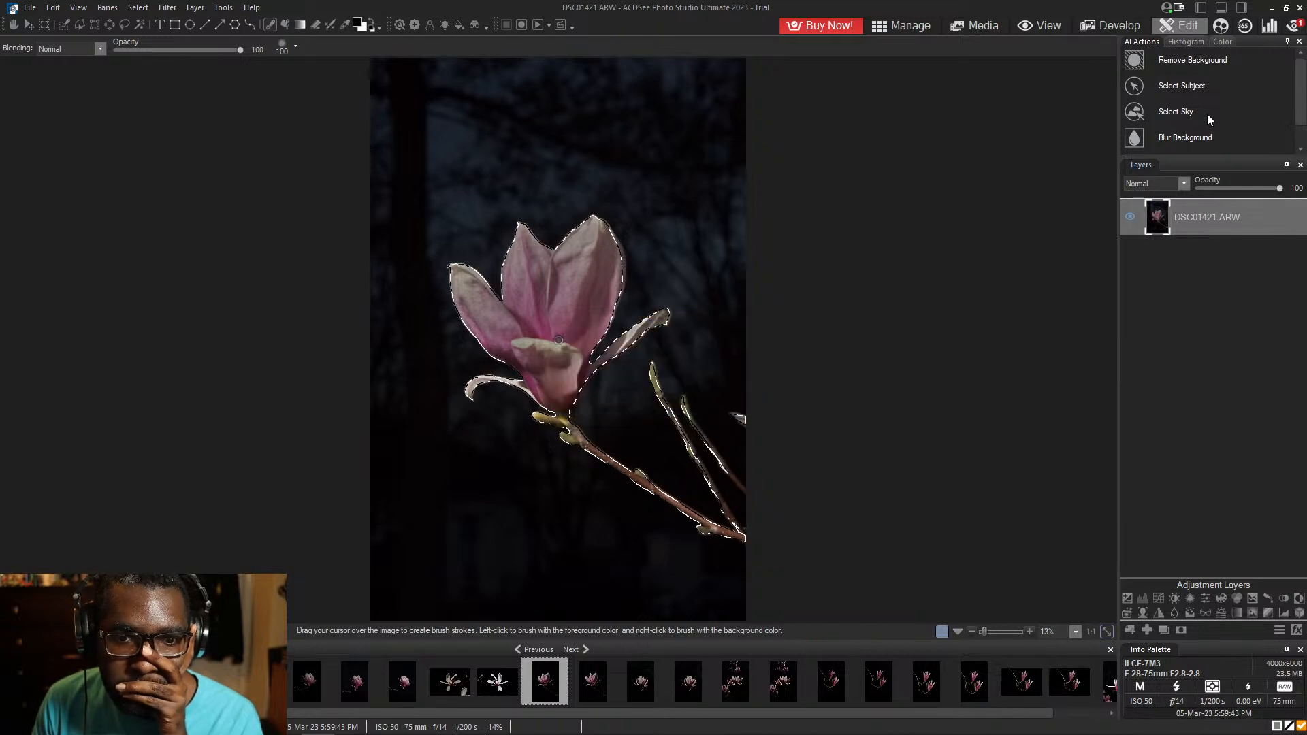
click(698, 388)
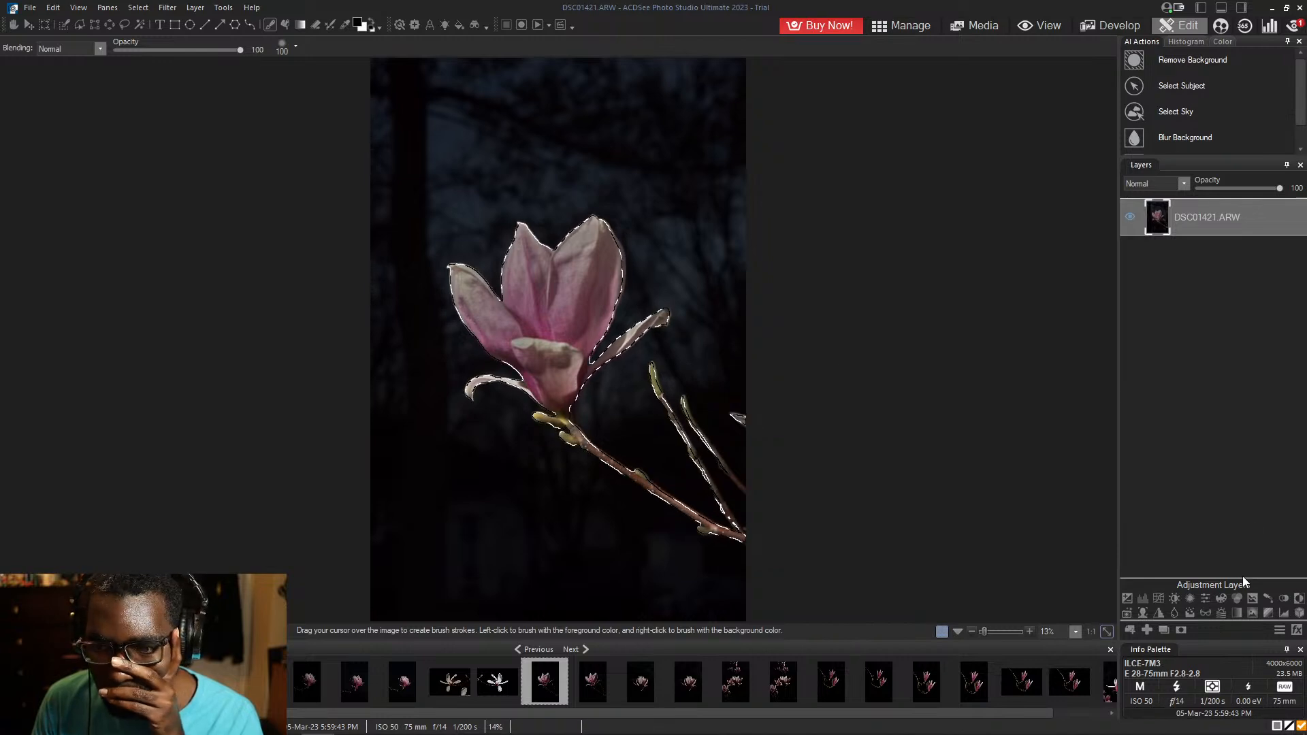
click(1175, 598)
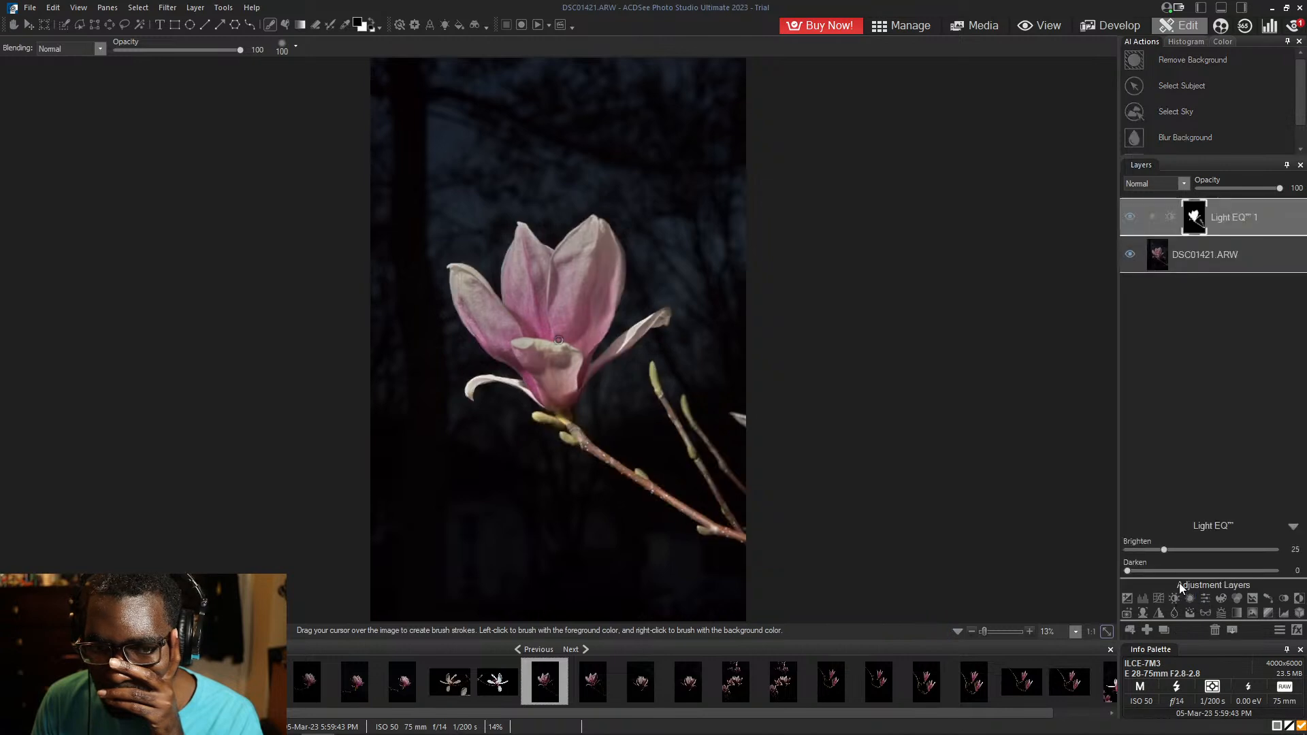
drag(1166, 550, 1281, 550)
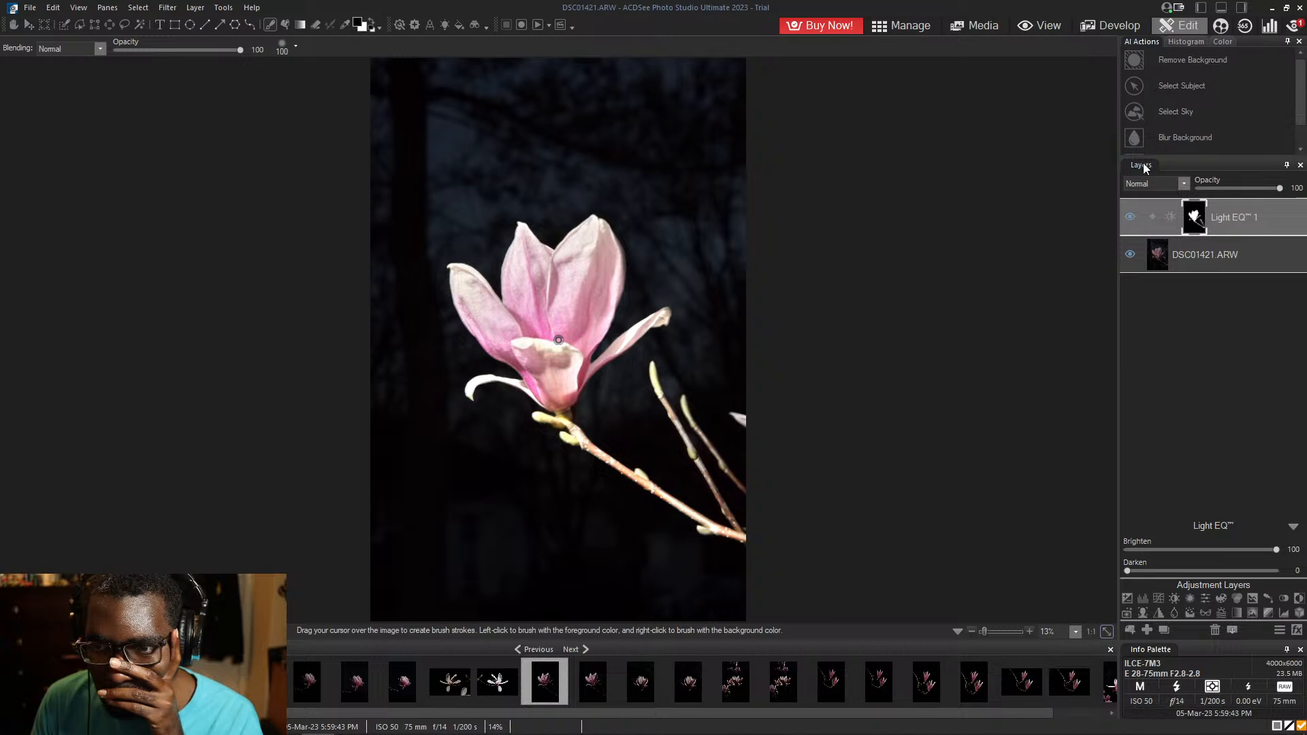
click(1292, 527)
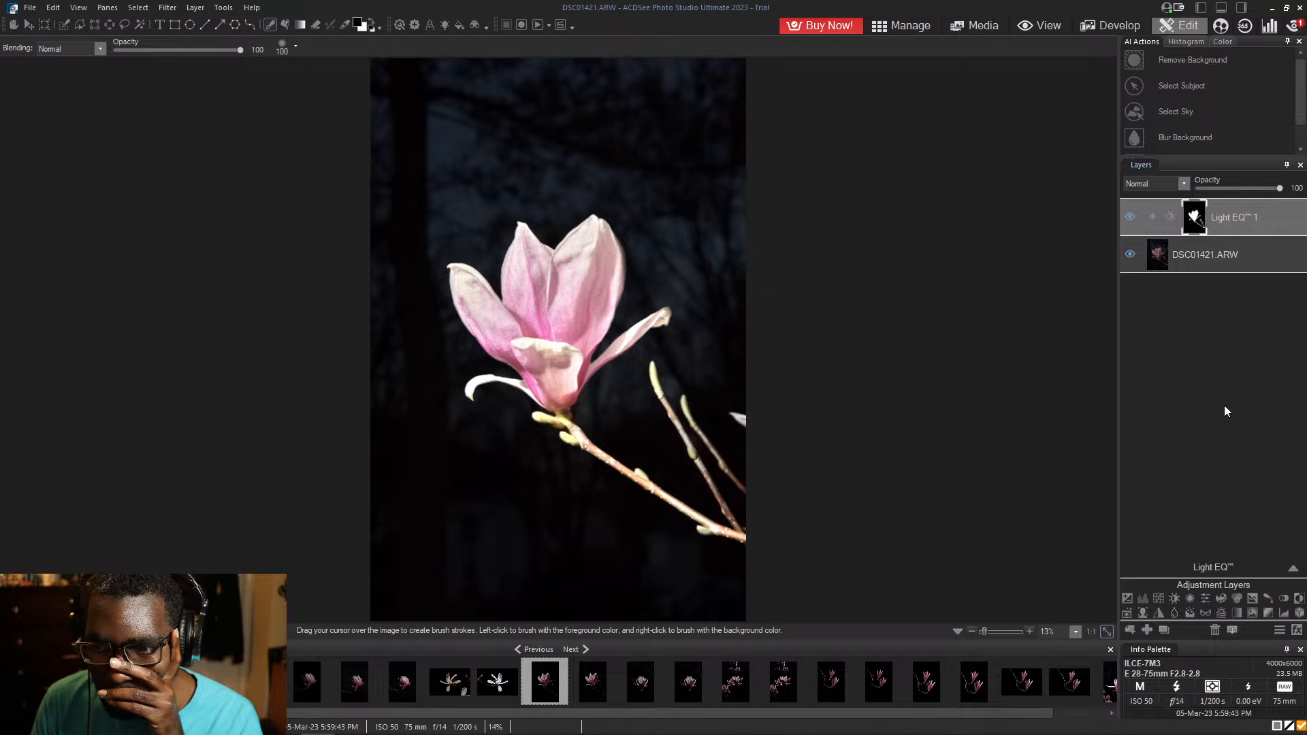
click(1228, 260)
click(1212, 215)
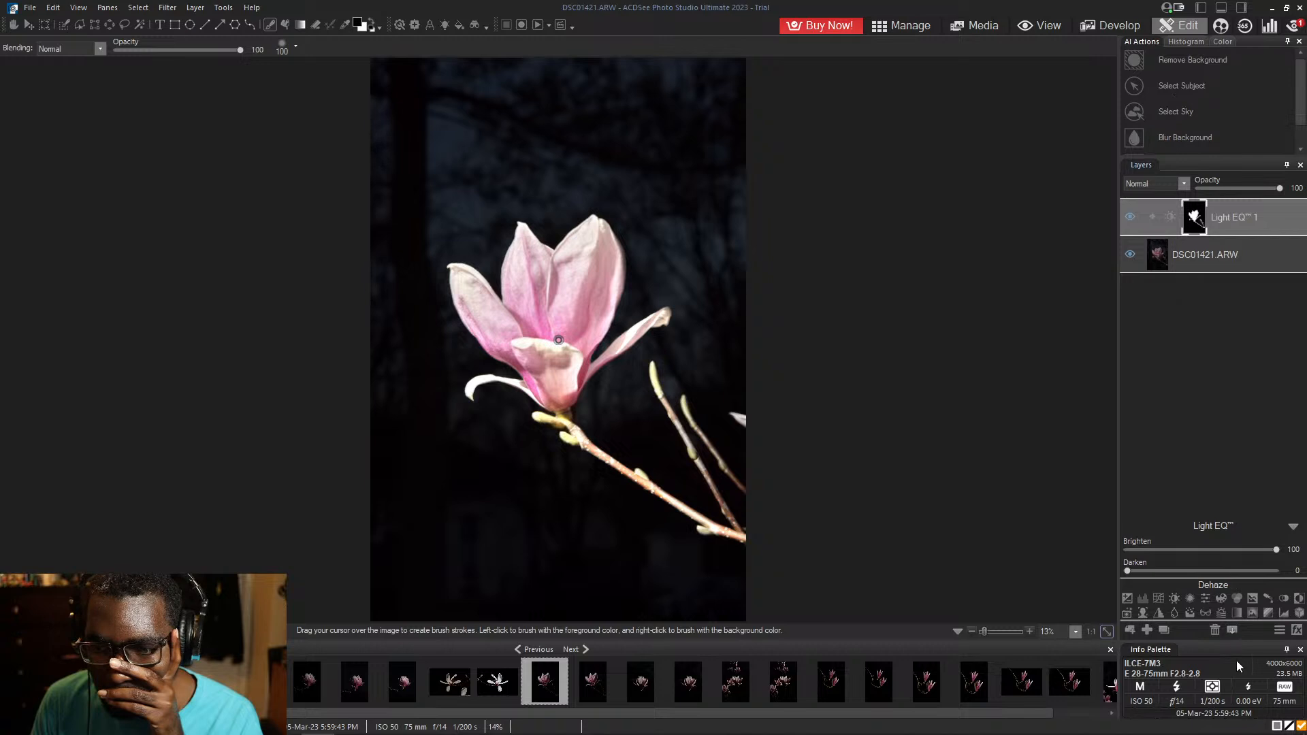
click(1182, 260)
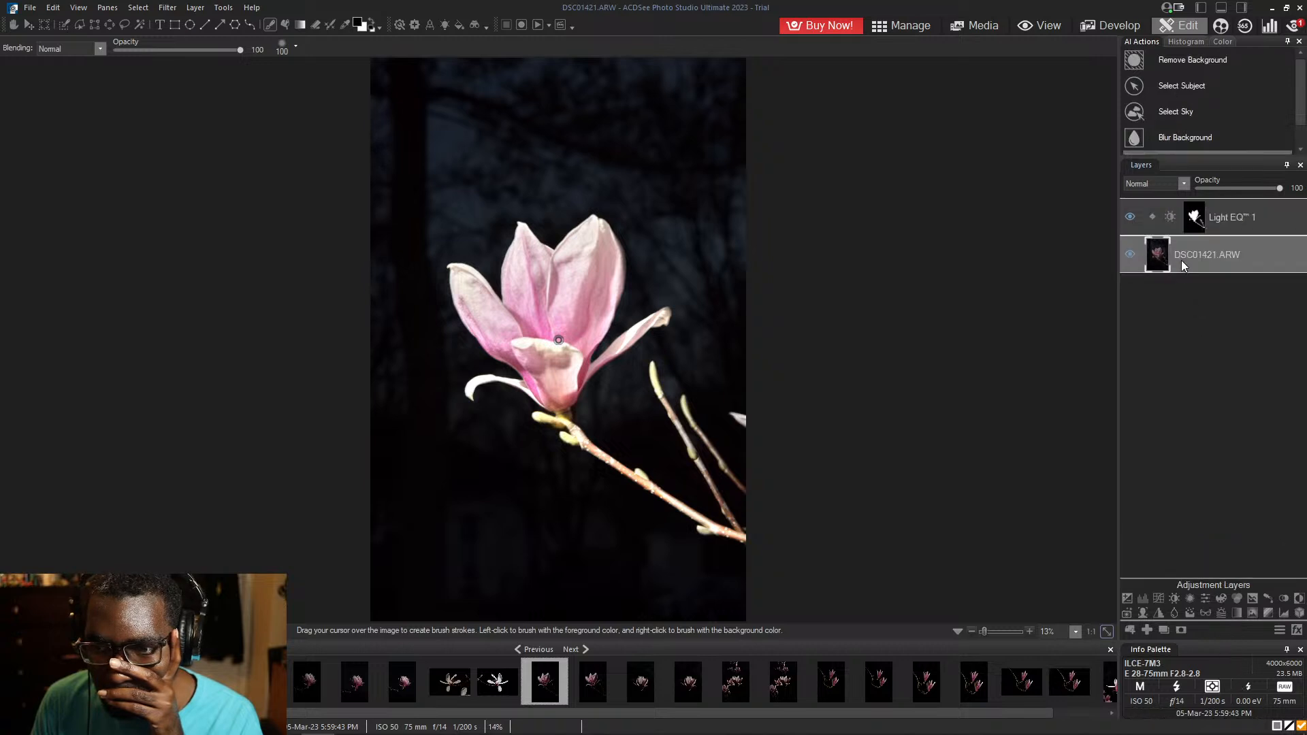
click(1165, 629)
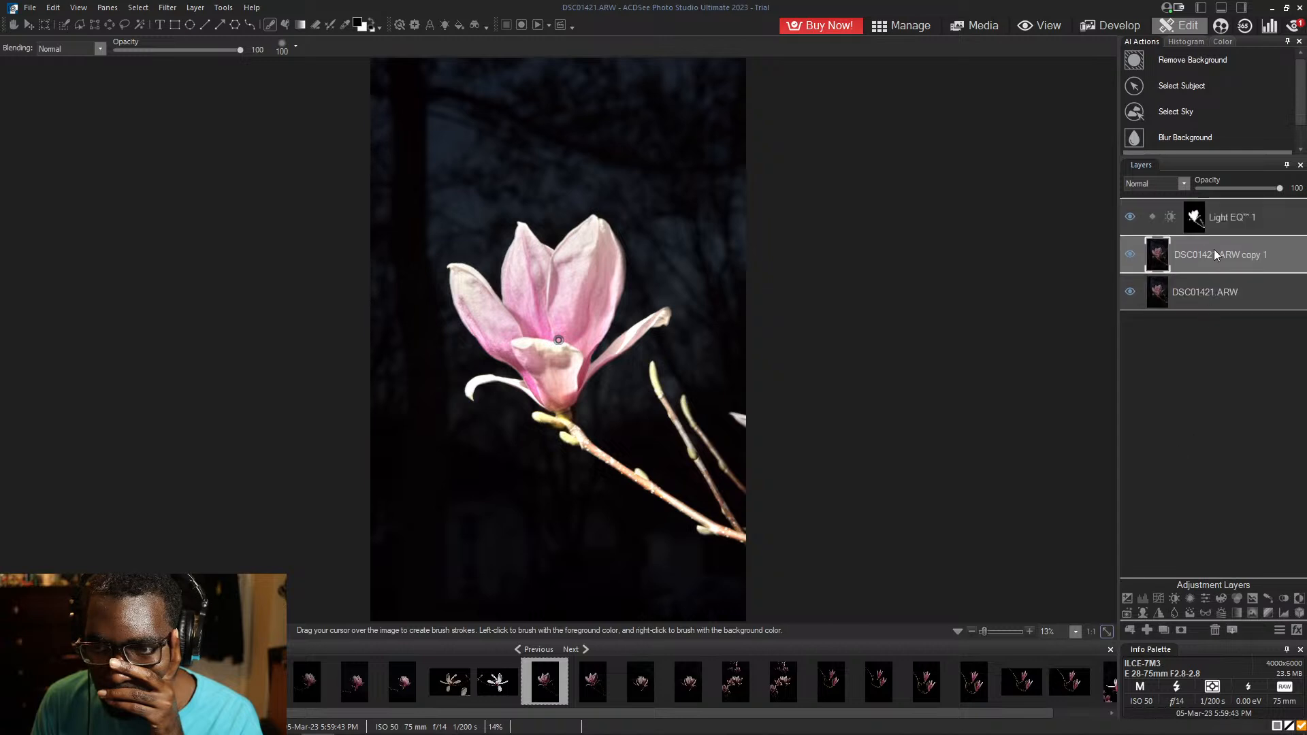
drag(1213, 254, 1223, 286)
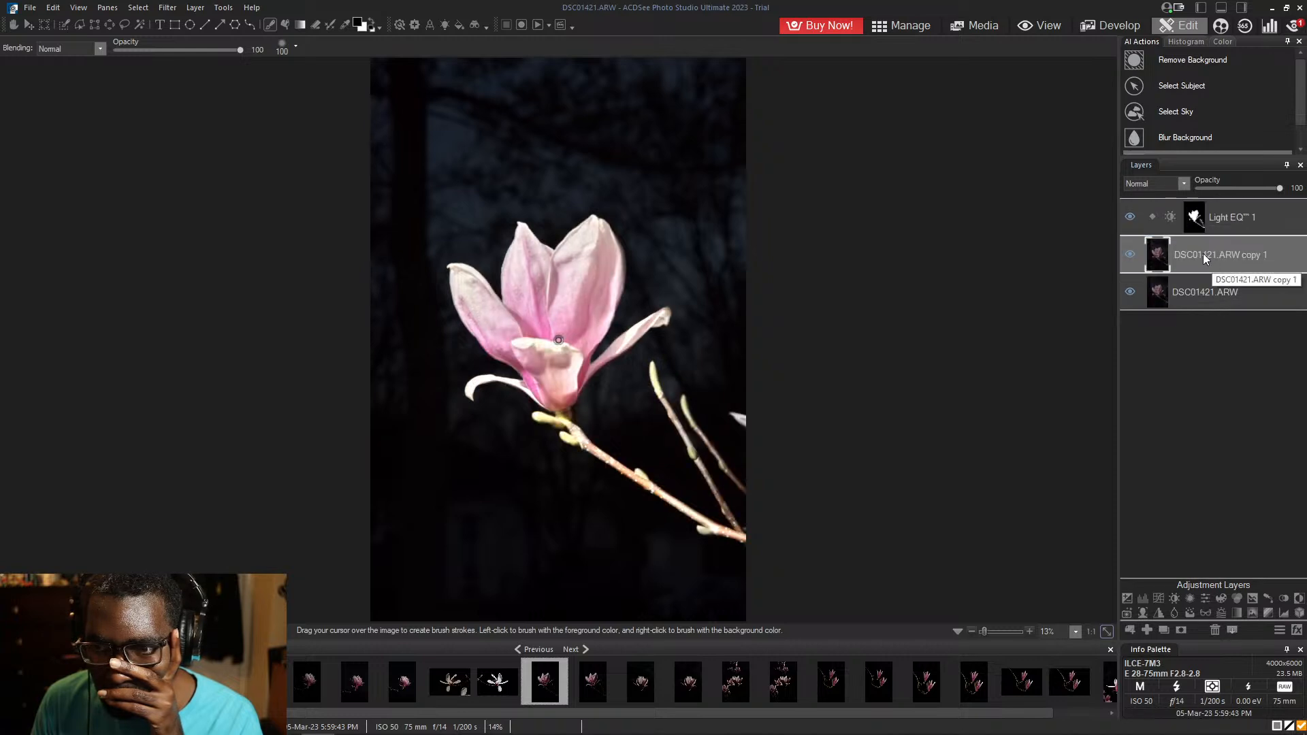
drag(1180, 252, 1185, 265)
click(1219, 222)
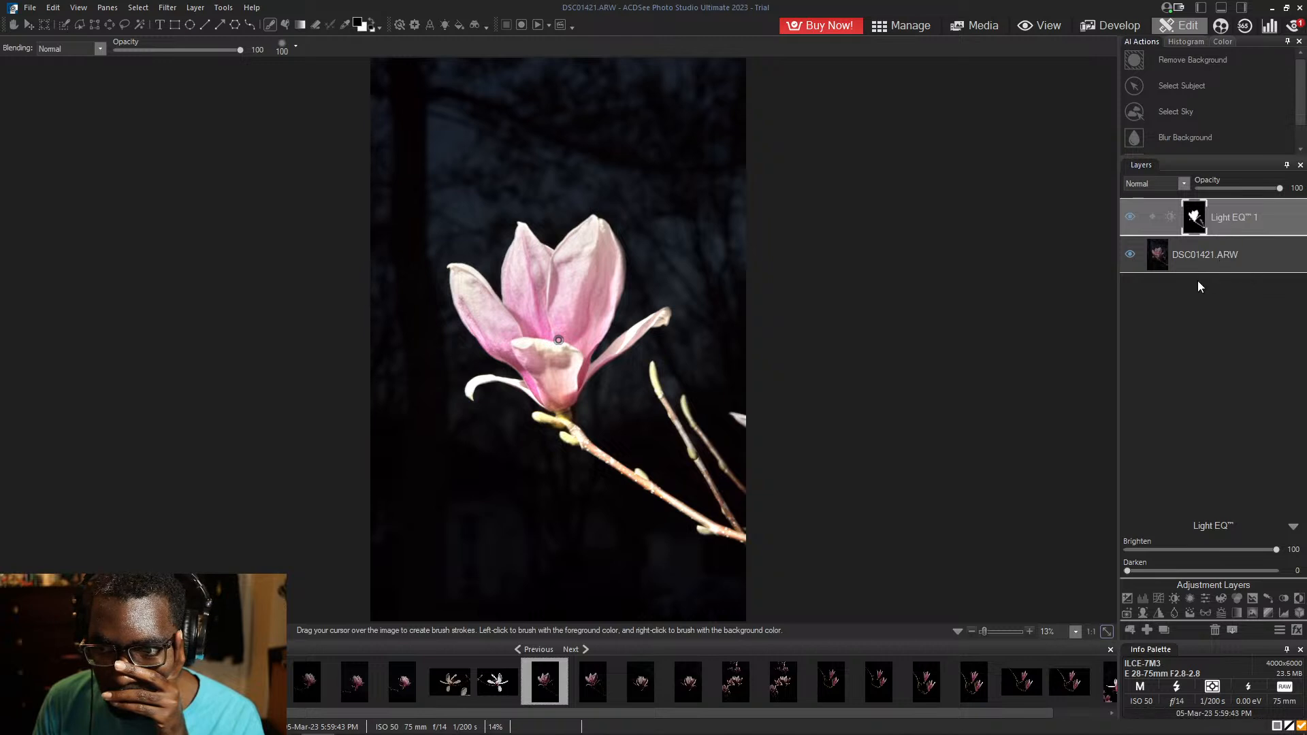
click(1199, 255)
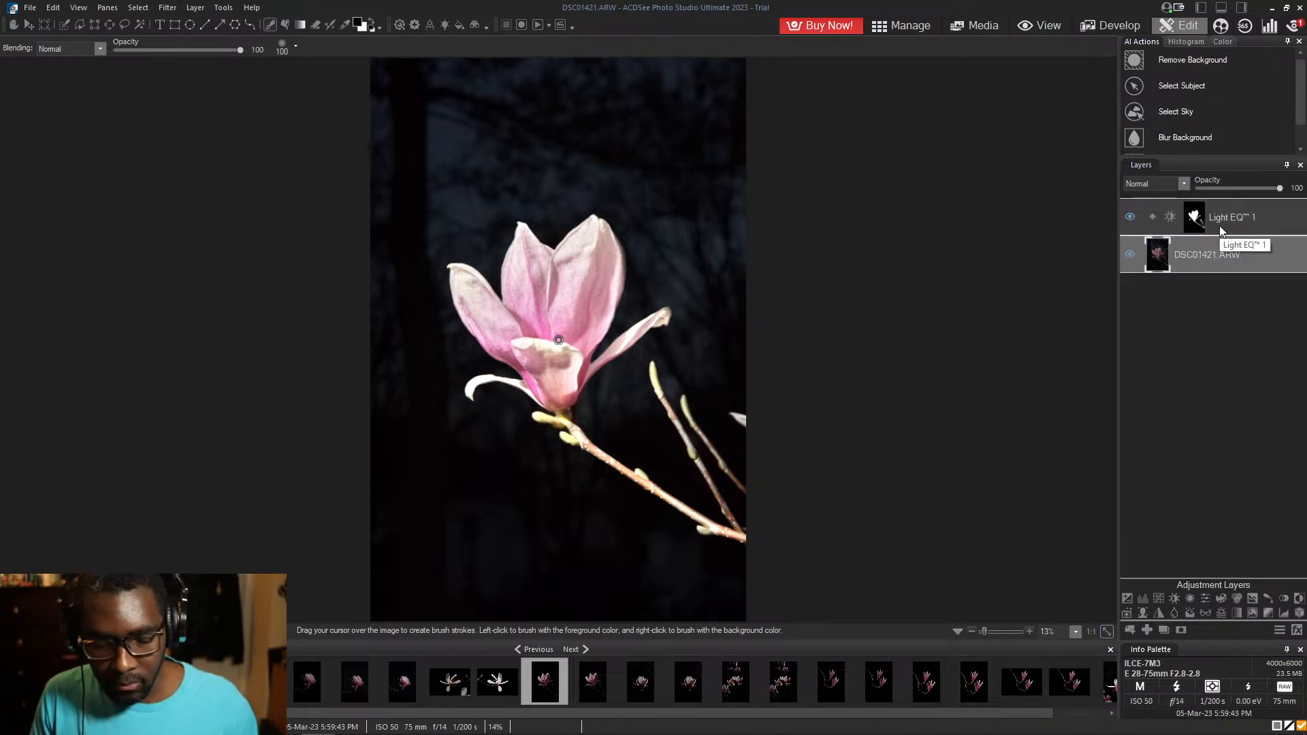
click(1227, 224)
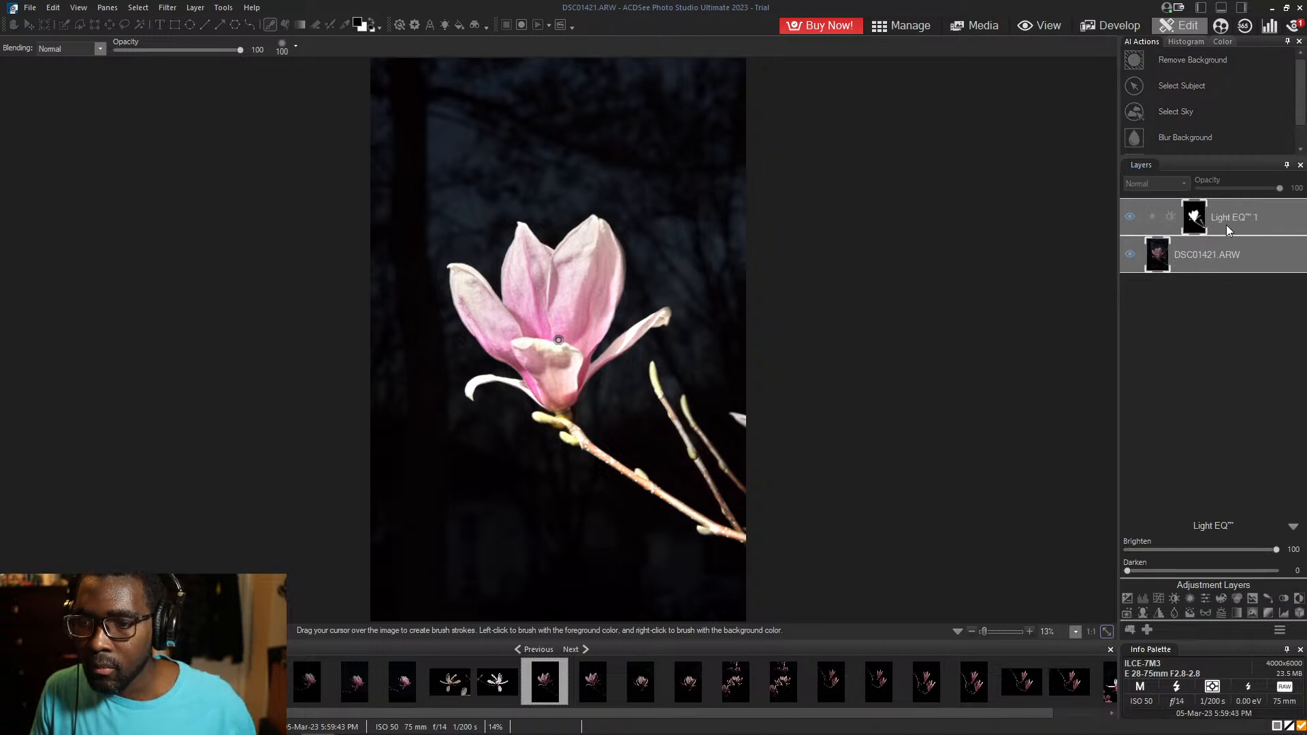
right_click(1227, 225)
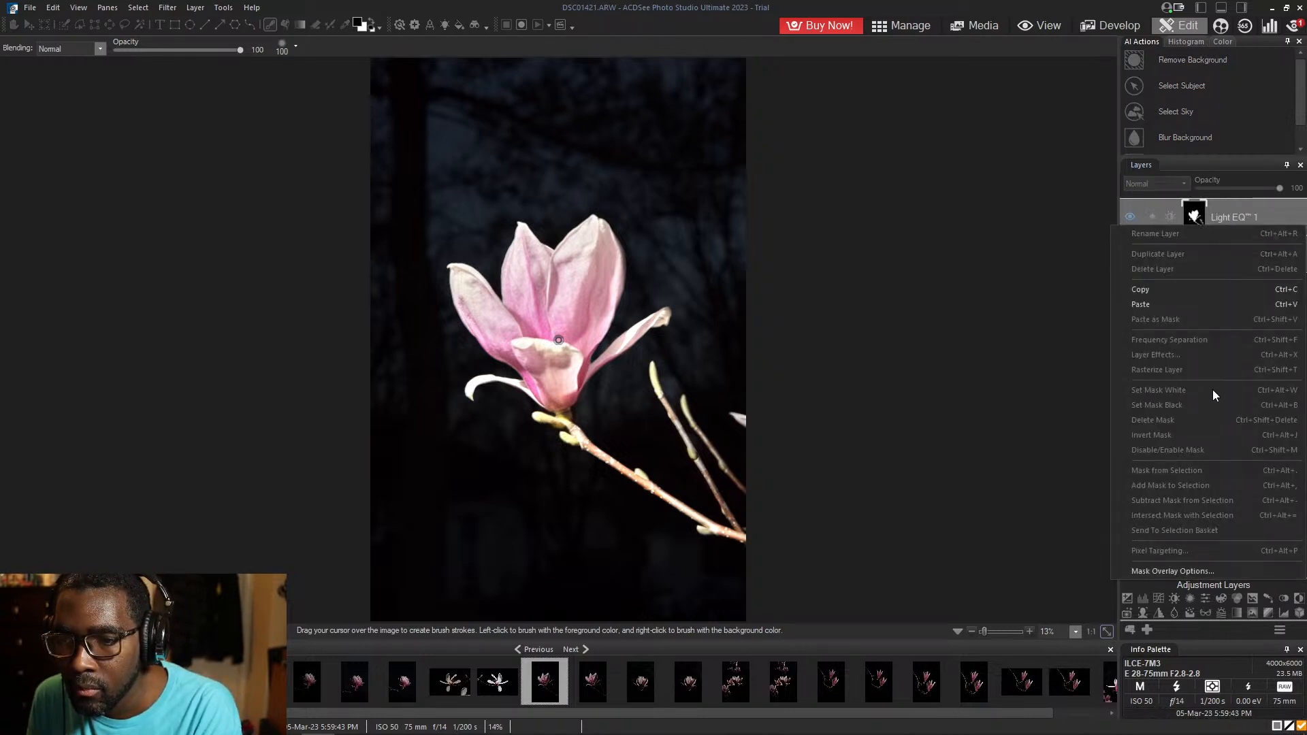
click(1037, 407)
click(1037, 407)
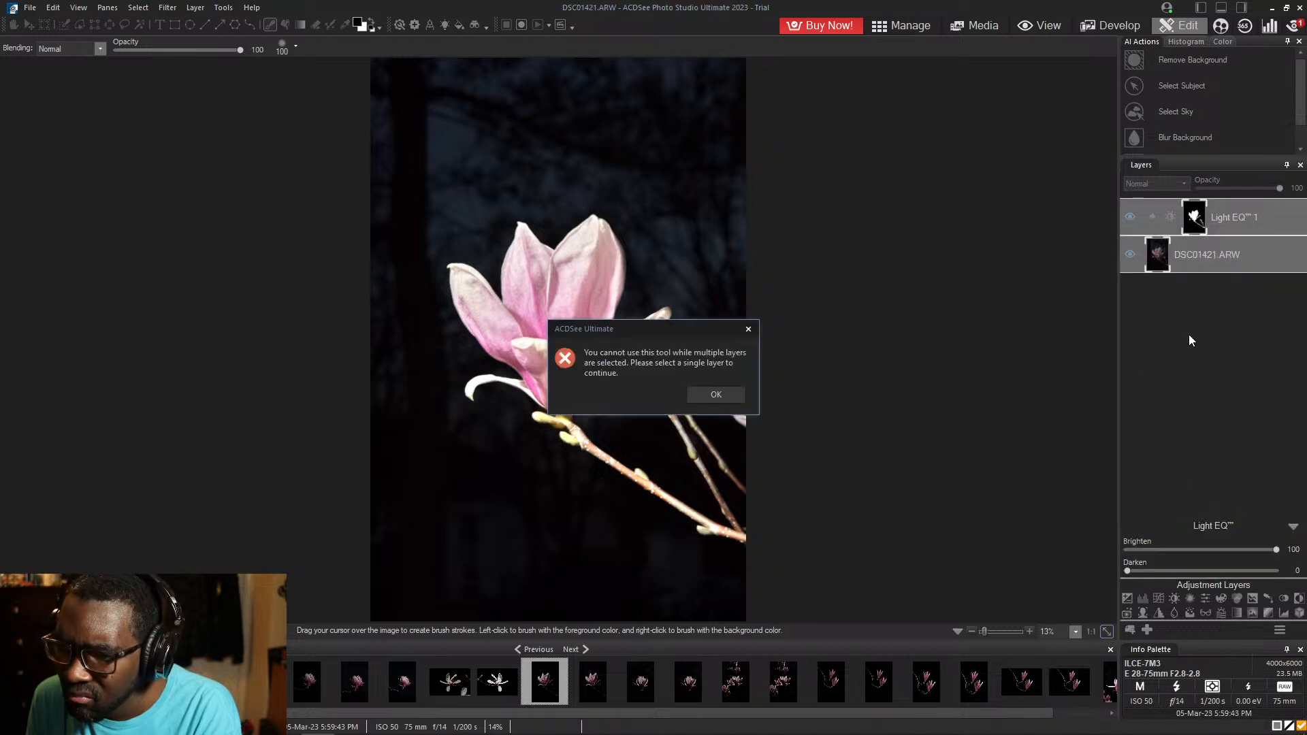
click(716, 395)
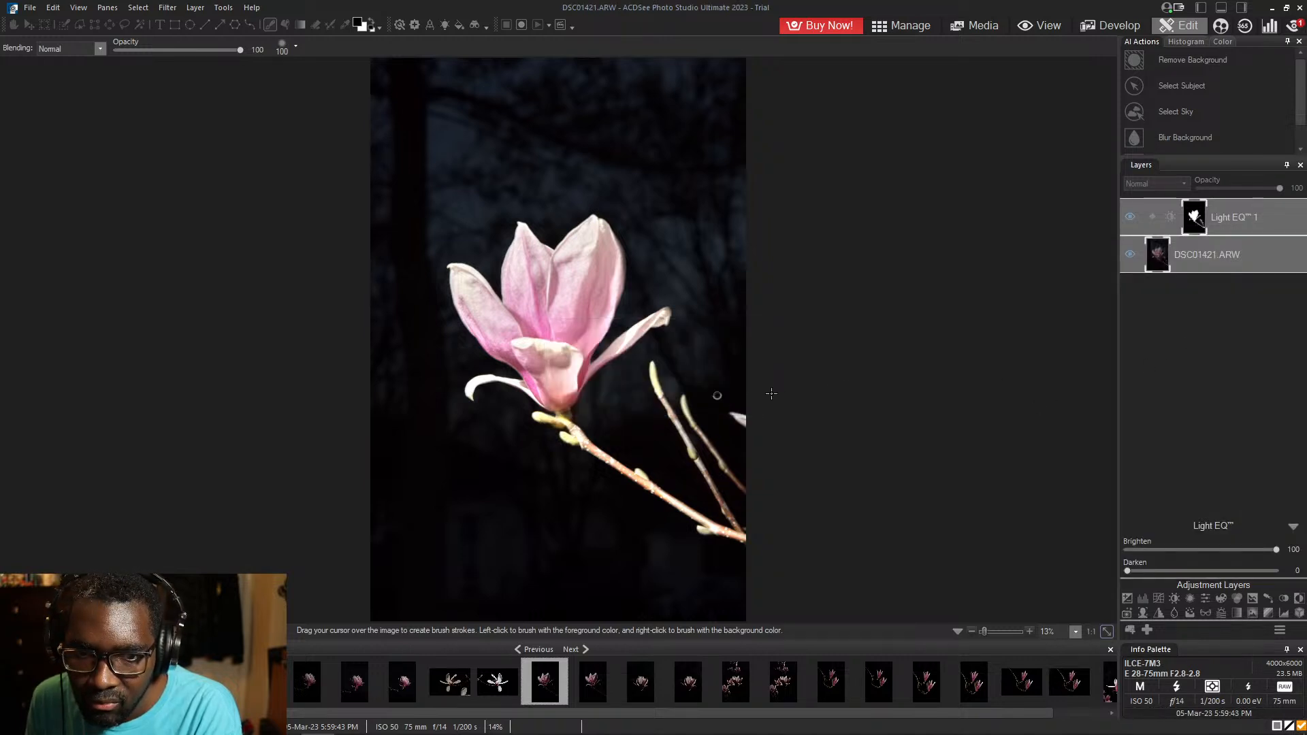
- Reselect the magnolia subject on the DSC01421.ARW layer
click(1216, 254)
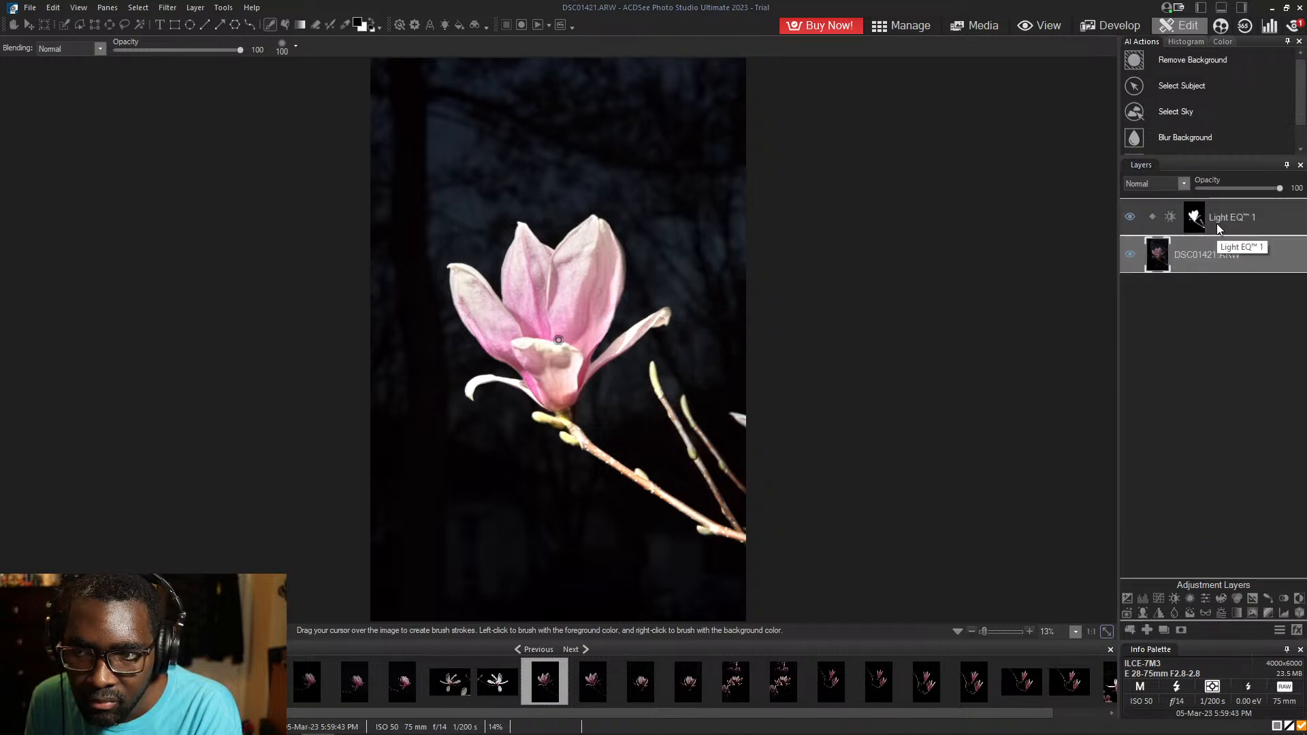
click(1204, 84)
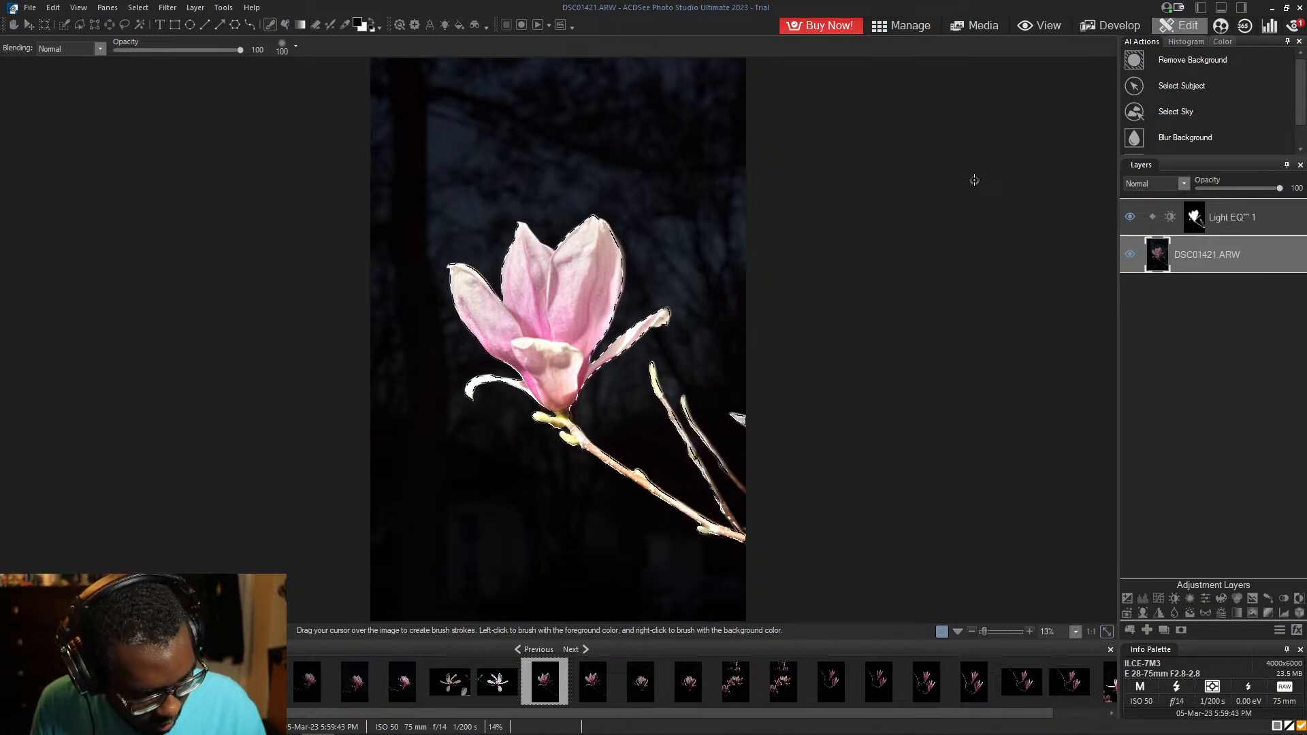
- Refine the flower selection with the colour Magic Wand at threshold 5, adding to it and then subtracting dark background areas
key(w)
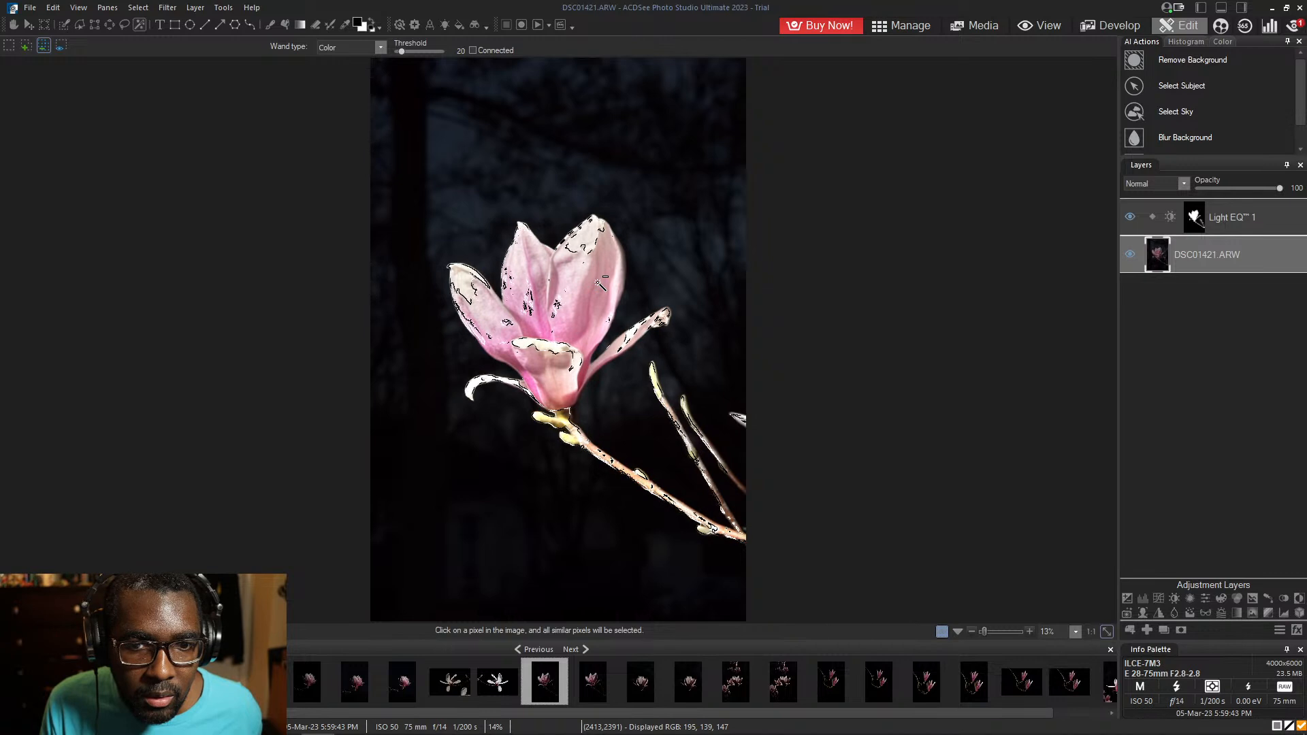
click(25, 47)
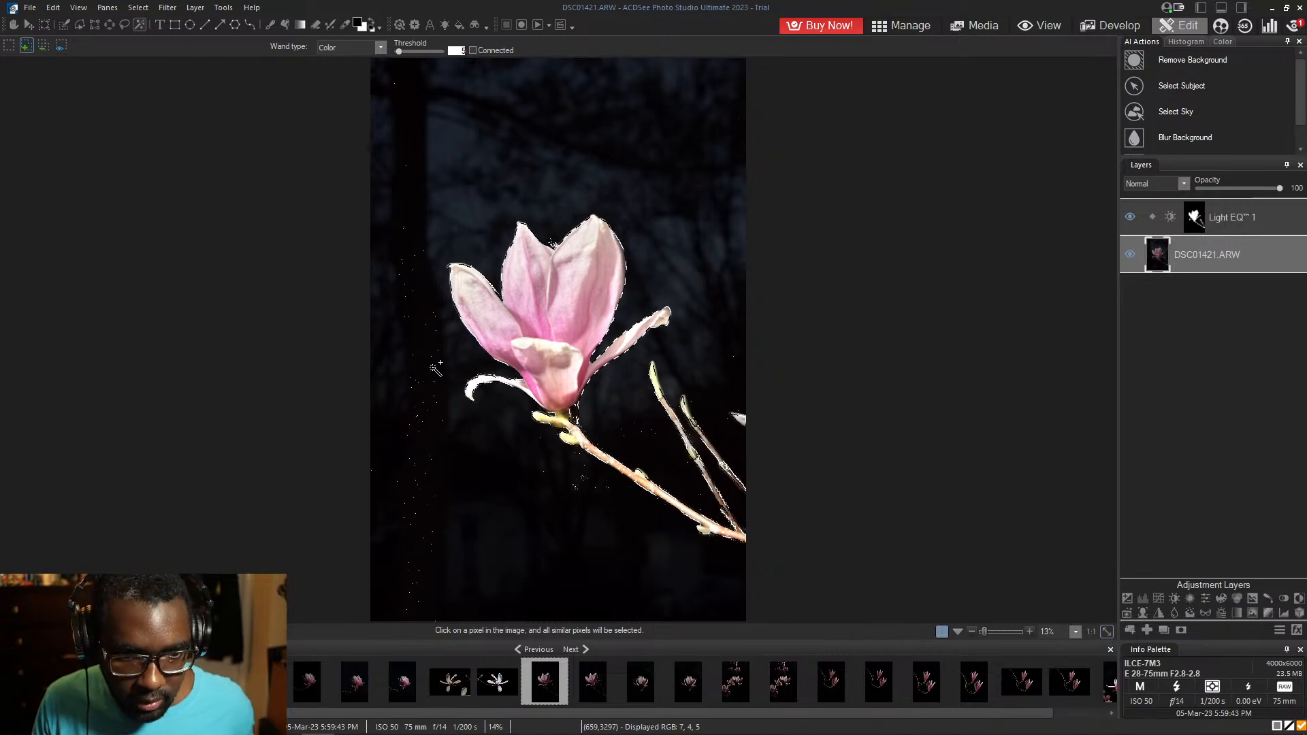
click(429, 307)
click(44, 45)
click(411, 315)
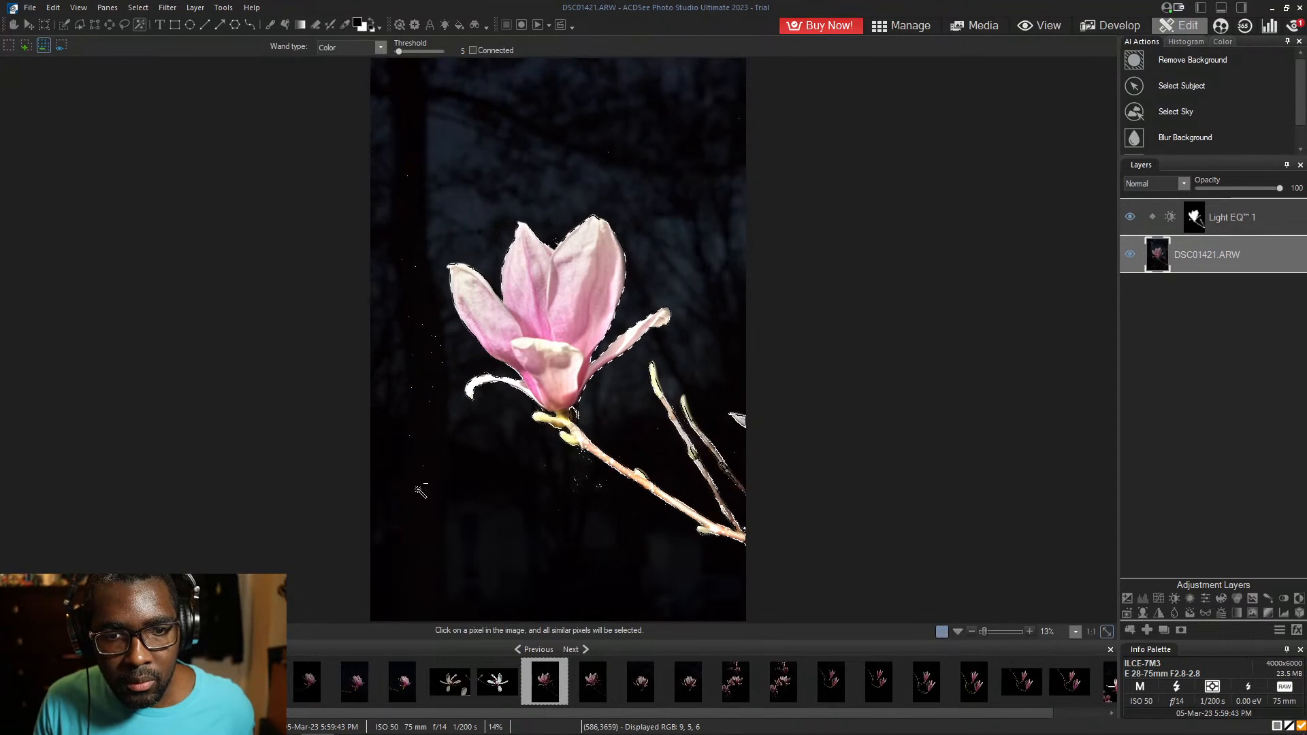
click(572, 461)
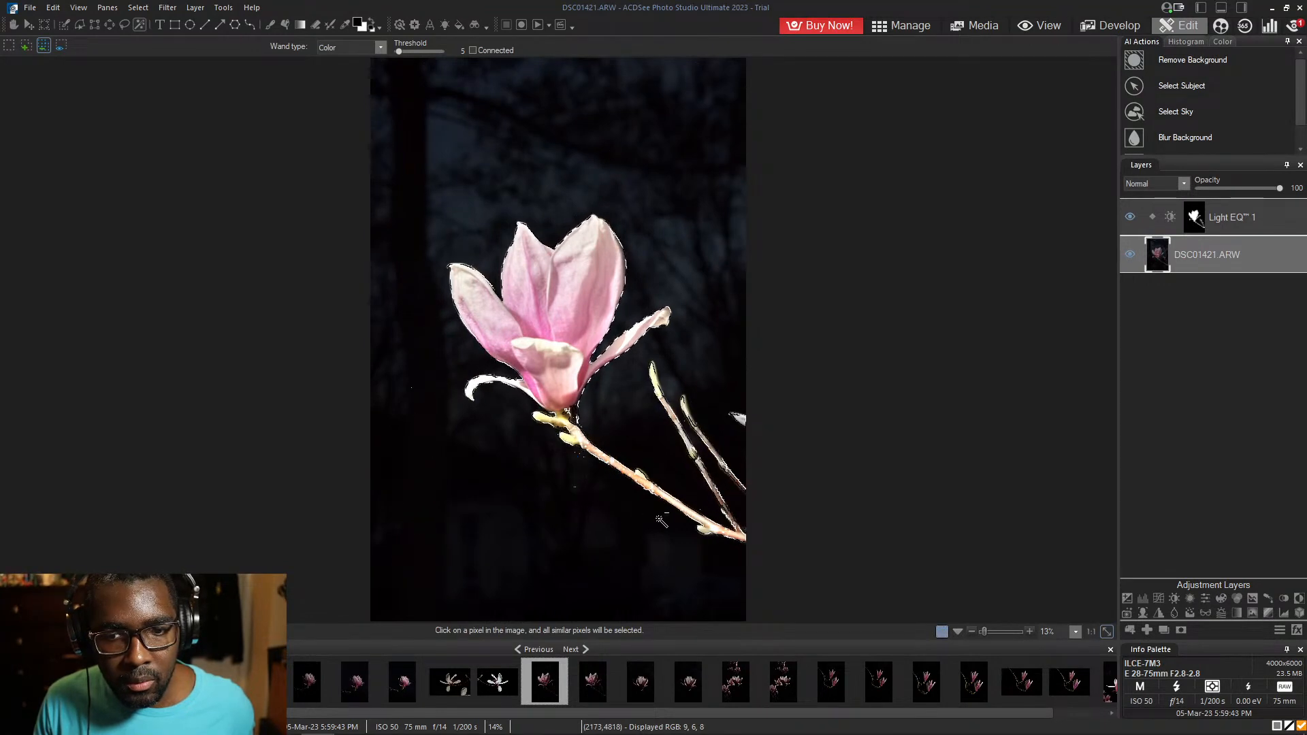
click(627, 441)
click(406, 415)
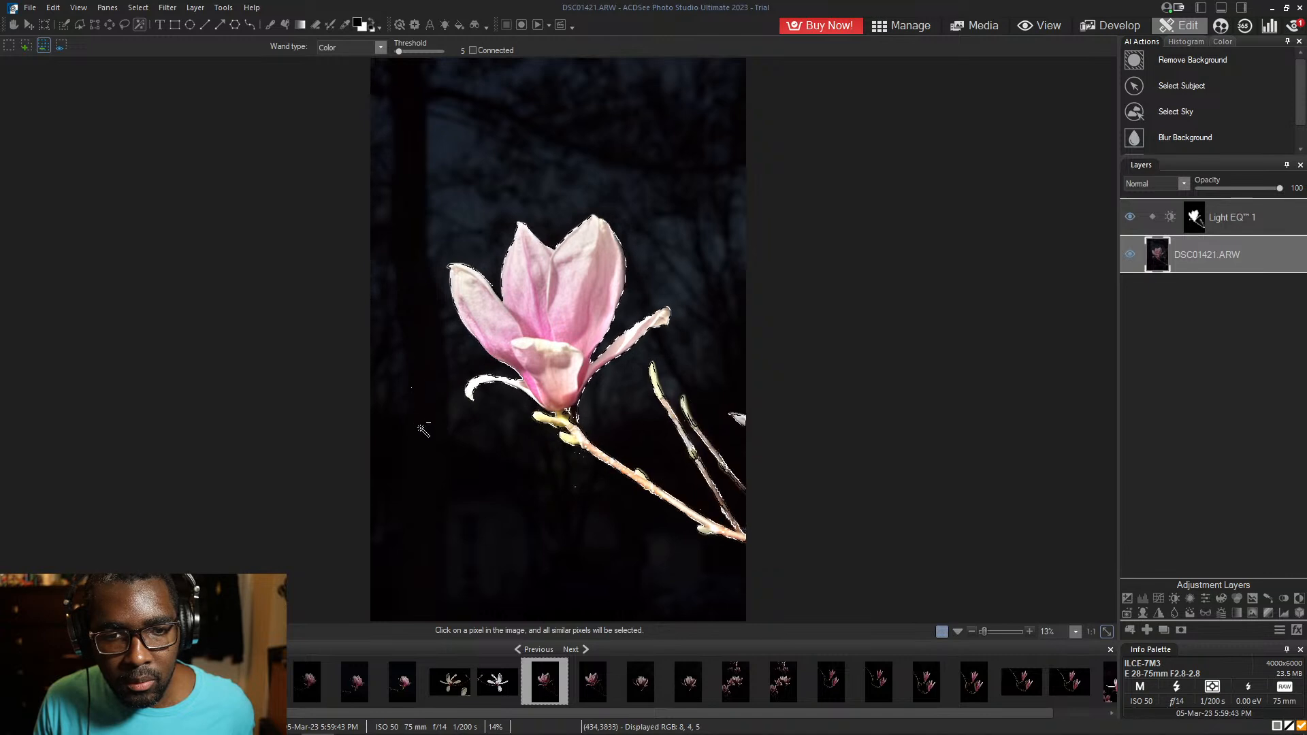
click(433, 354)
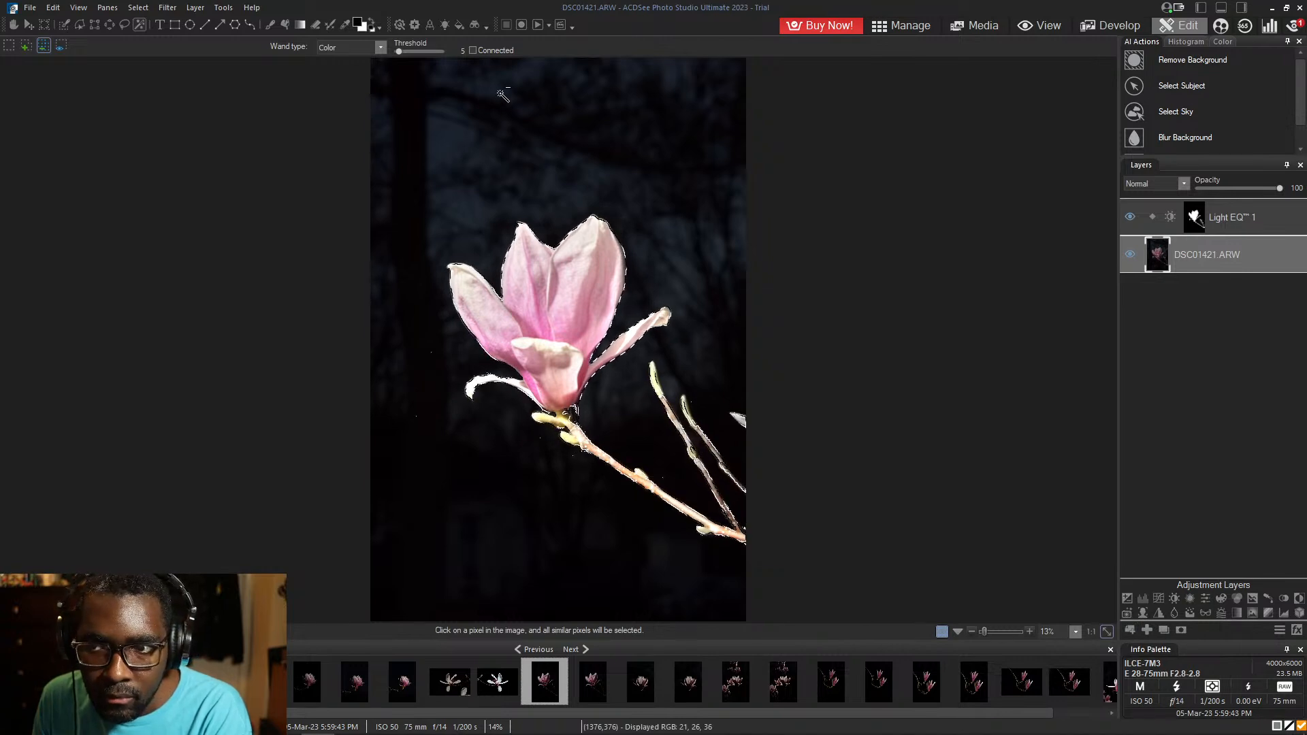
mouse_move(1301, 92)
mouse_down()
mouse_move(1302, 134)
mouse_move(1300, 86)
mouse_up()
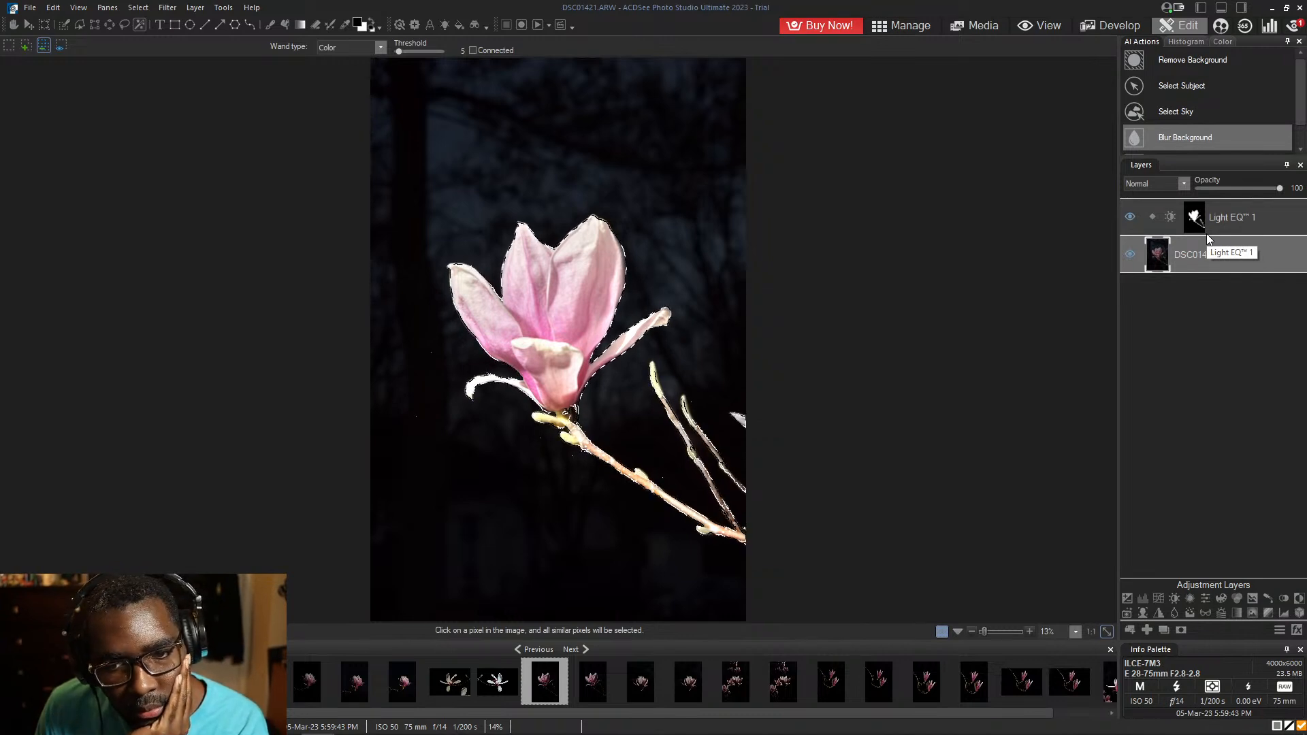
- Delete the Light EQ 1 adjustment layer and leave DSC01421.ARW for the neighbouring photo, discarding the changes
click(1224, 214)
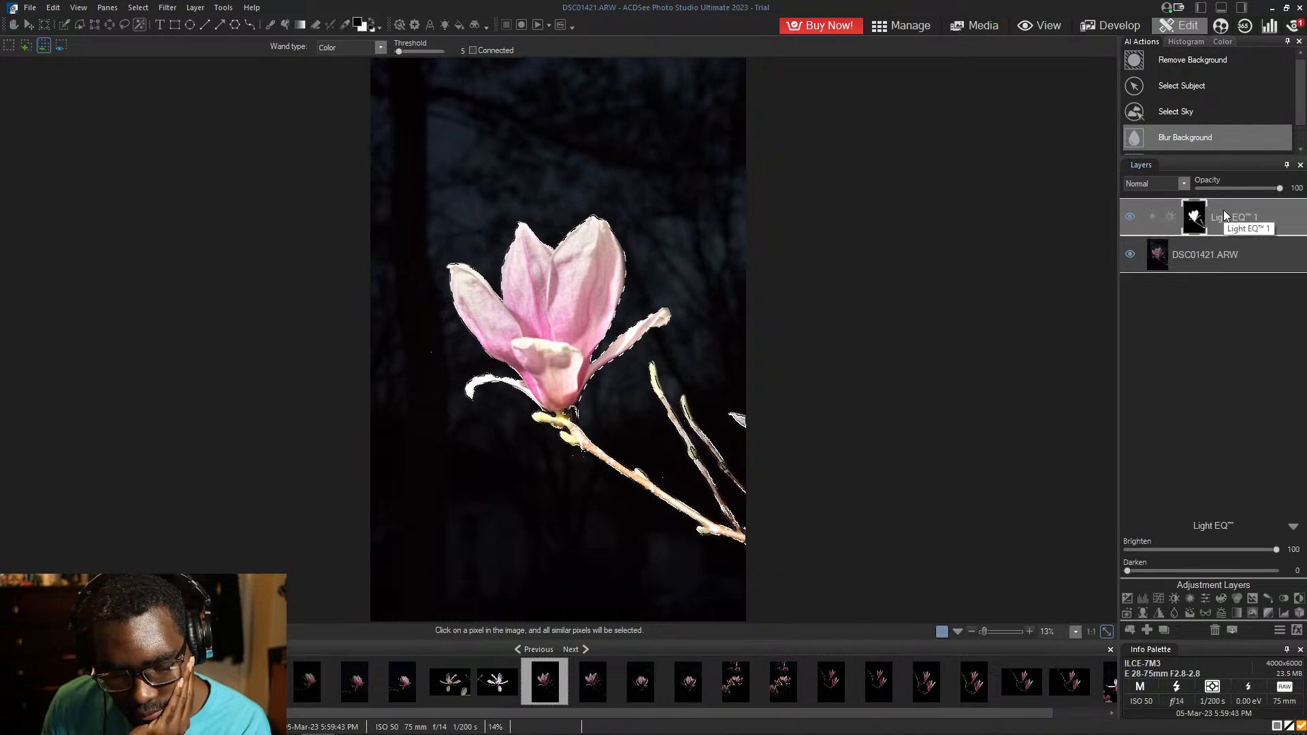
key(Delete)
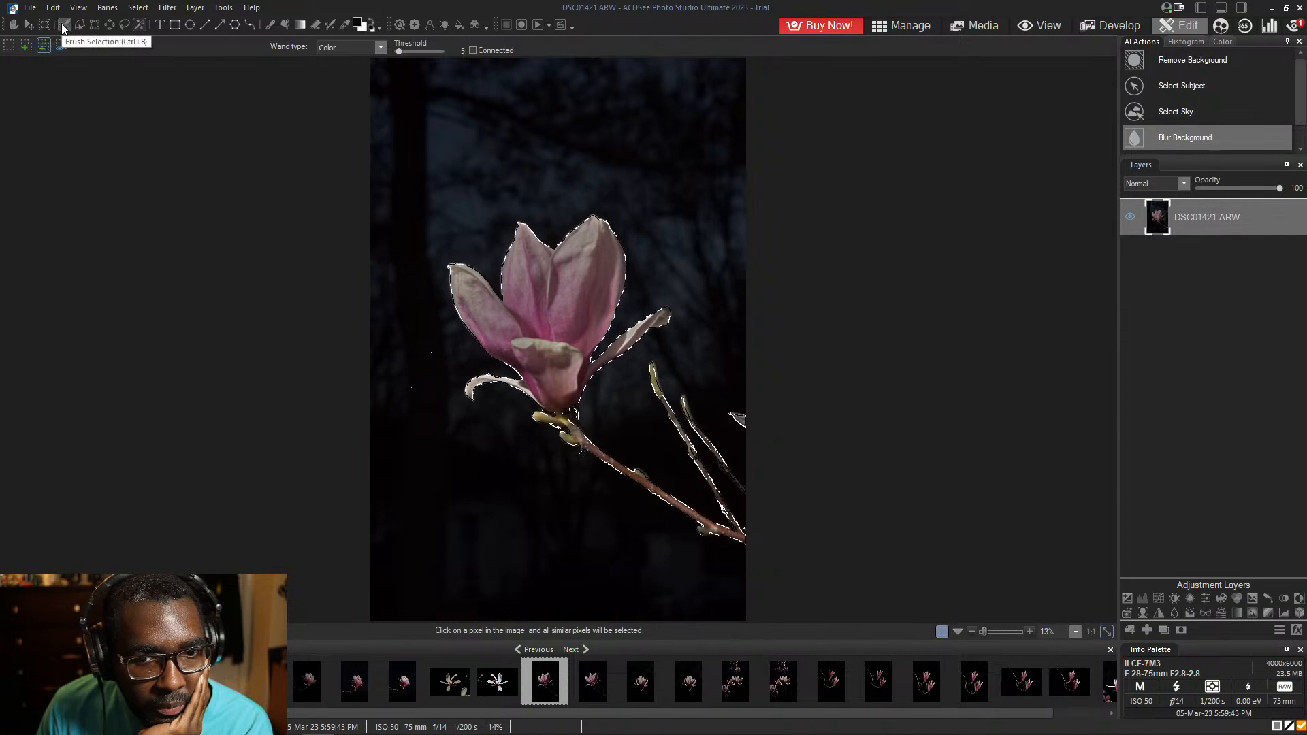
click(594, 697)
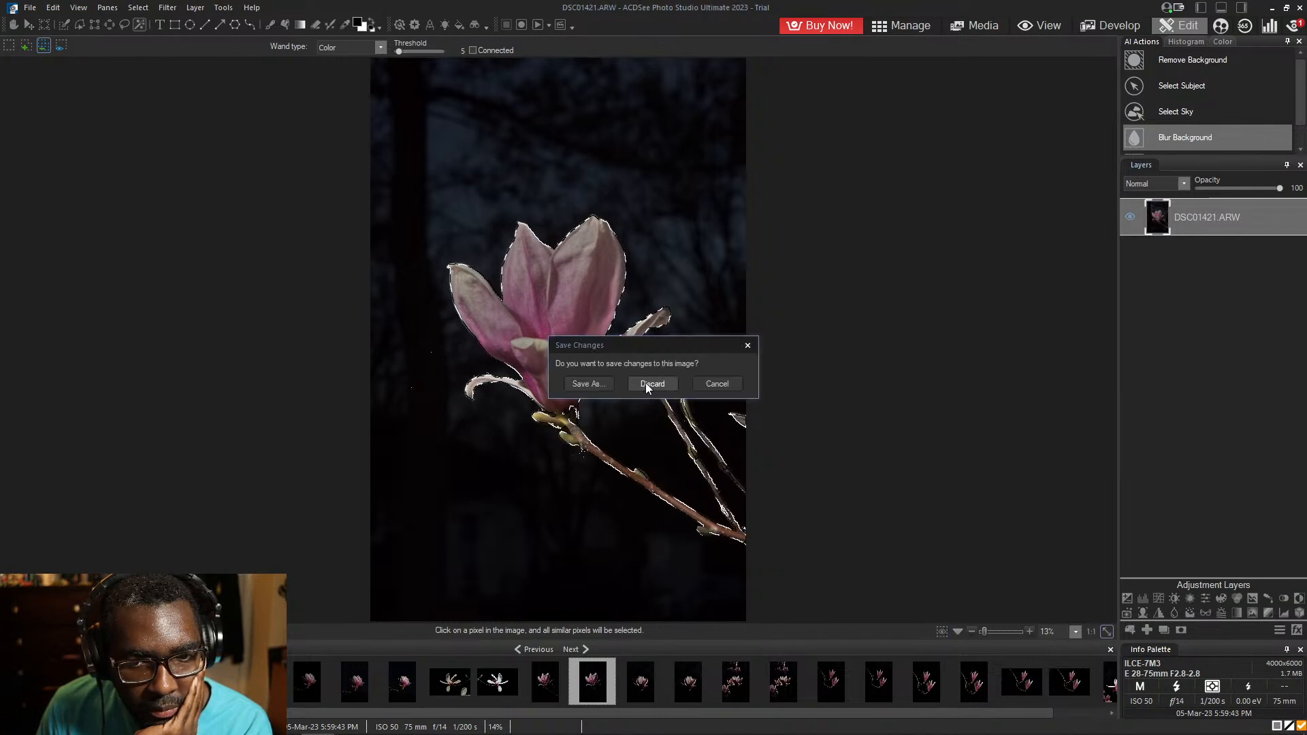
click(652, 384)
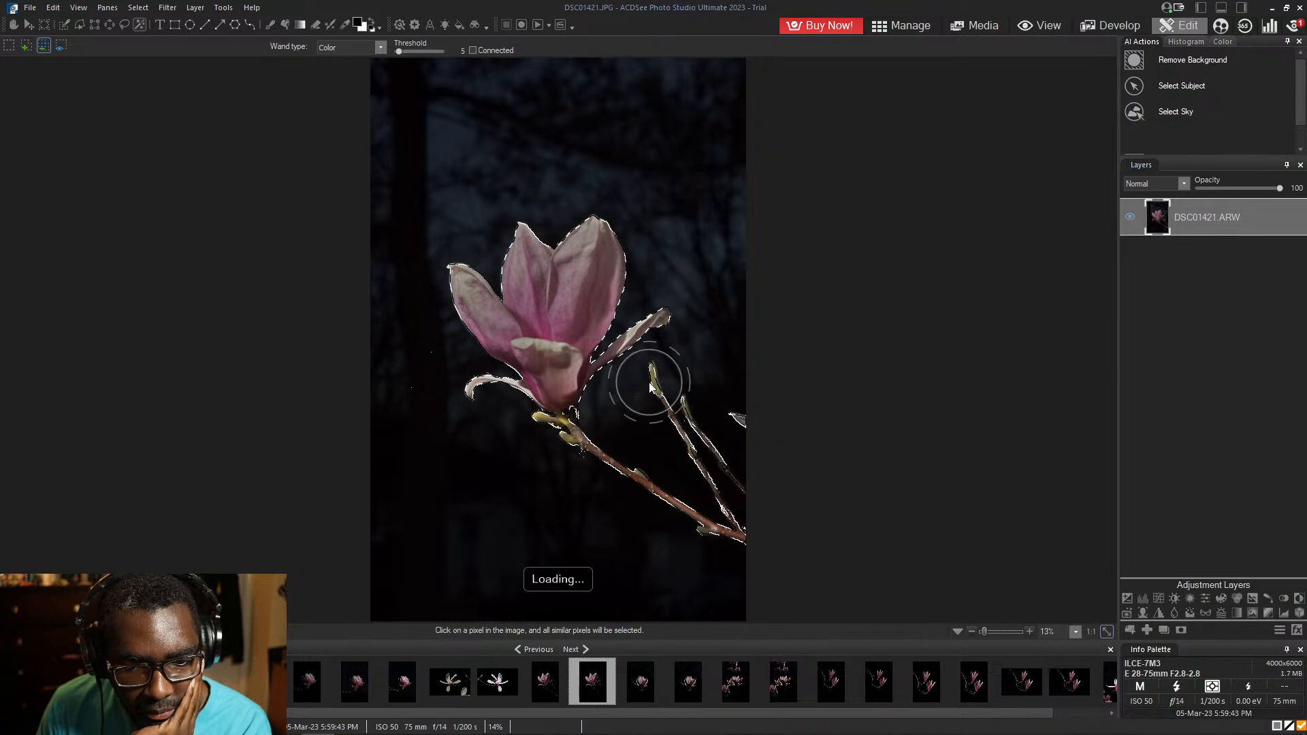
- Compare the ARW and JPG versions of DSC01422, and delete both versions of DSC01422 and DSC01425
click(647, 688)
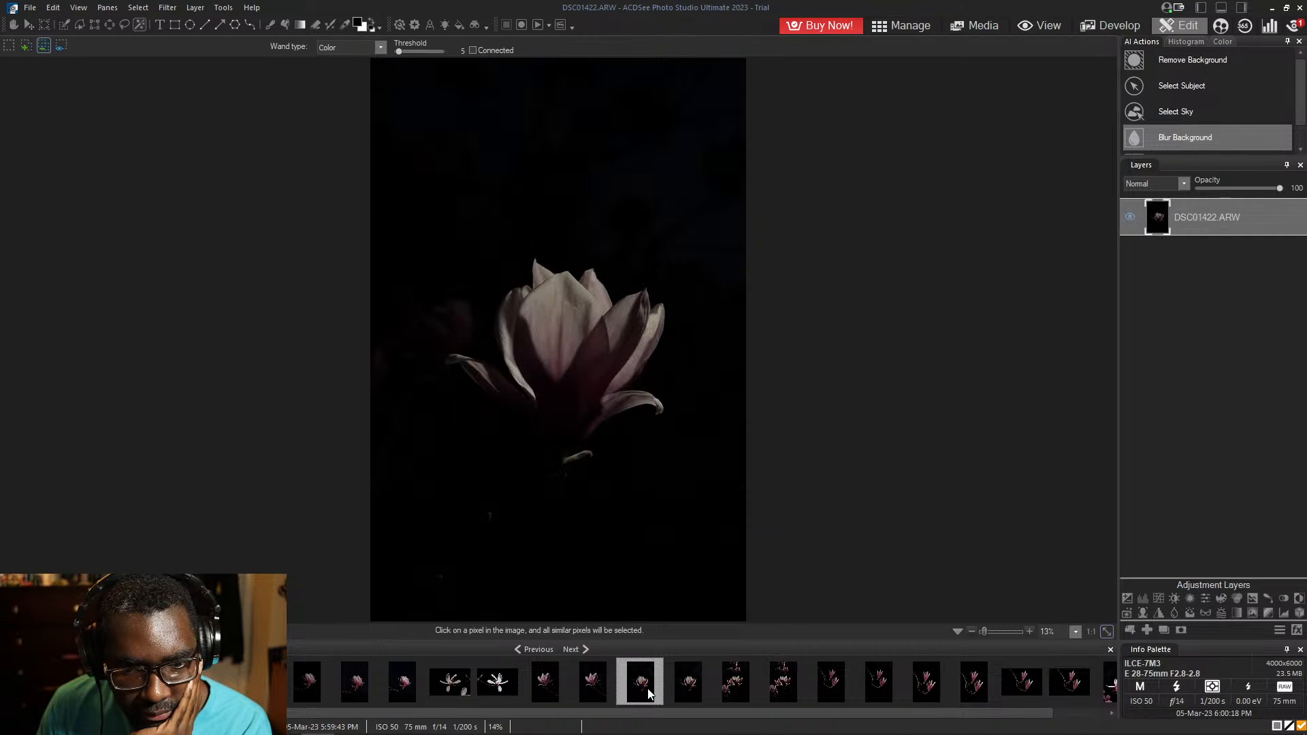
click(684, 688)
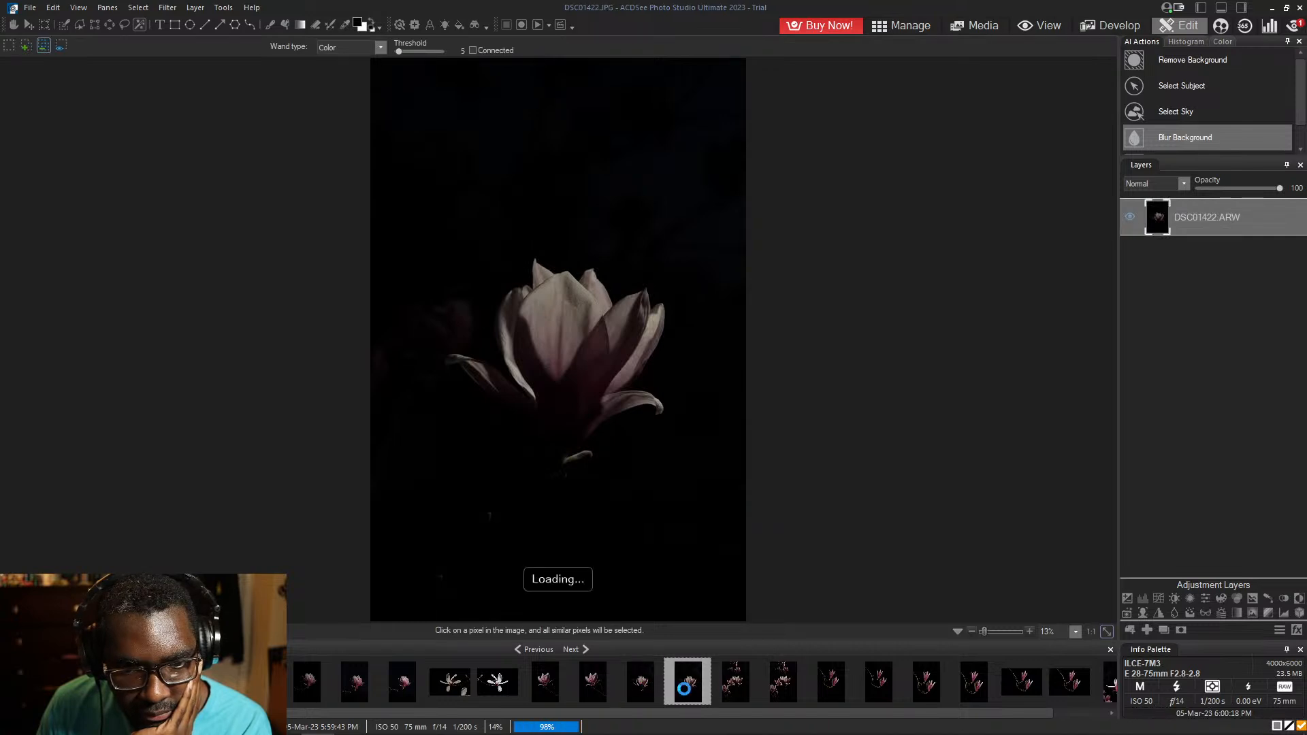
click(643, 684)
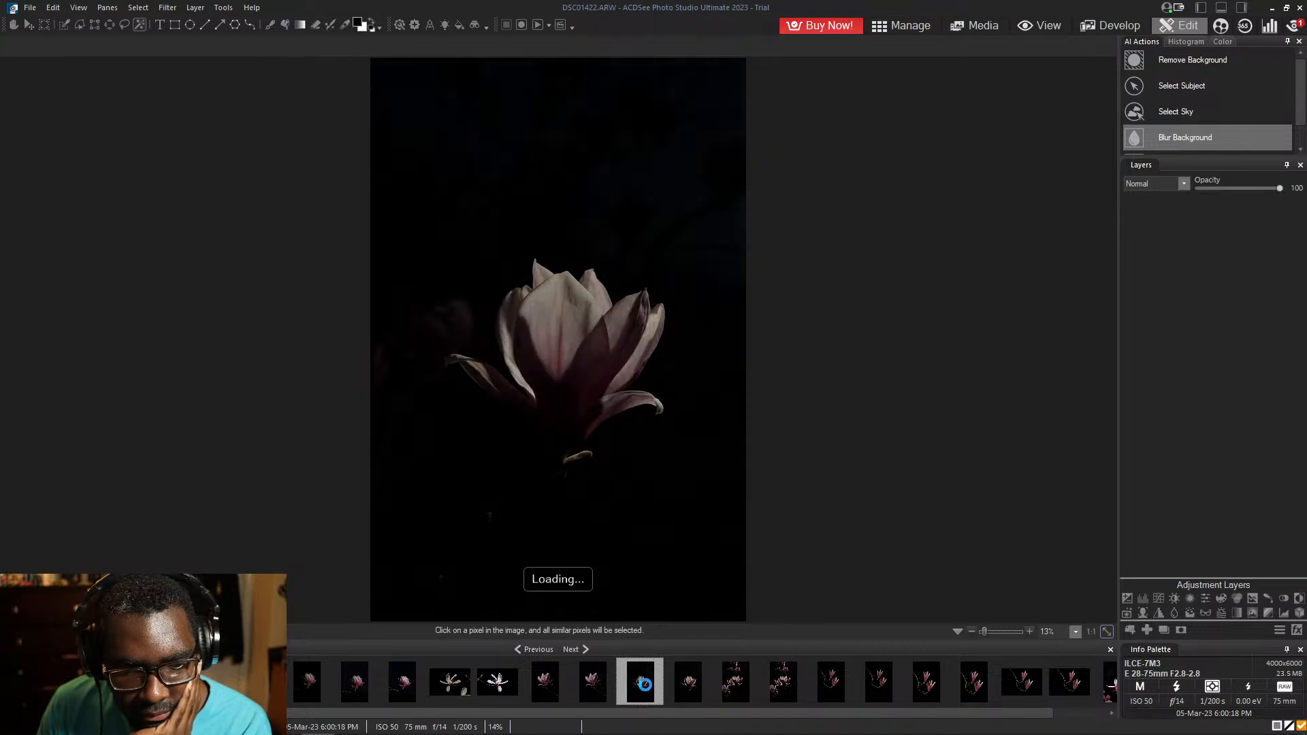
key(Right)
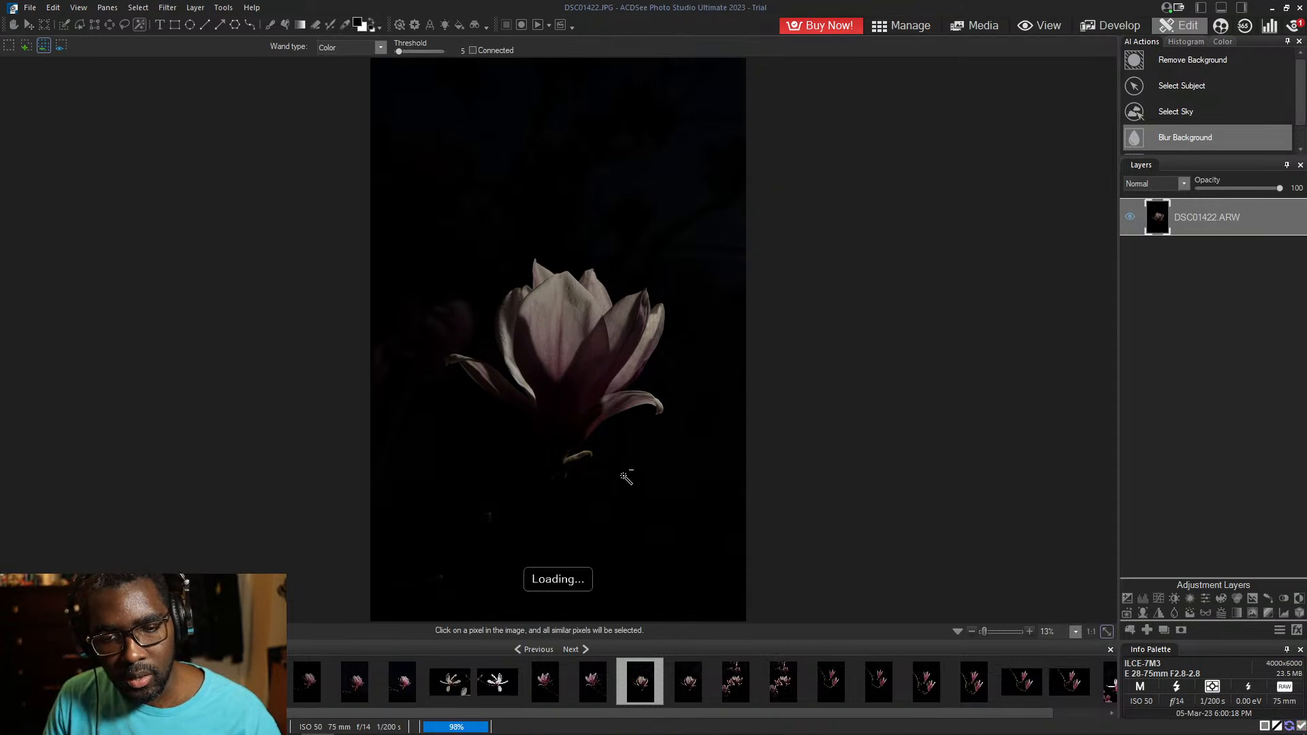
key(Left)
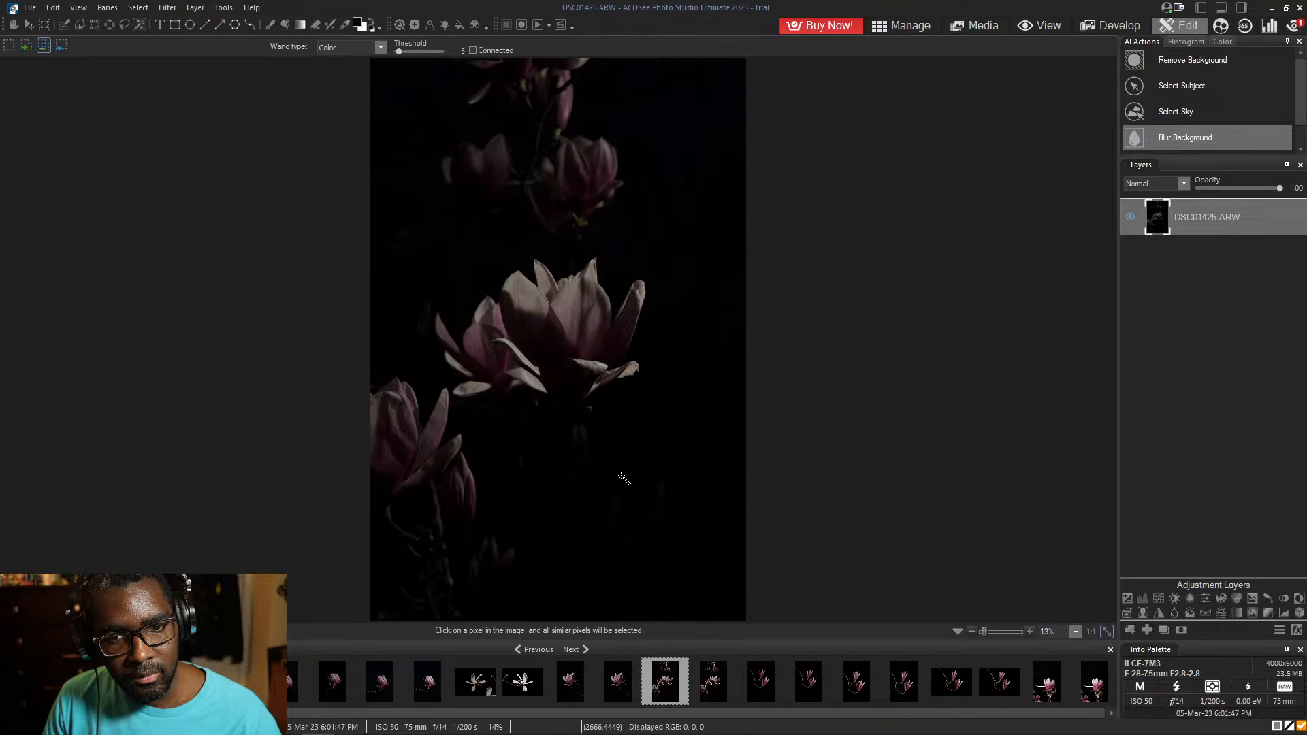
key(Delete)
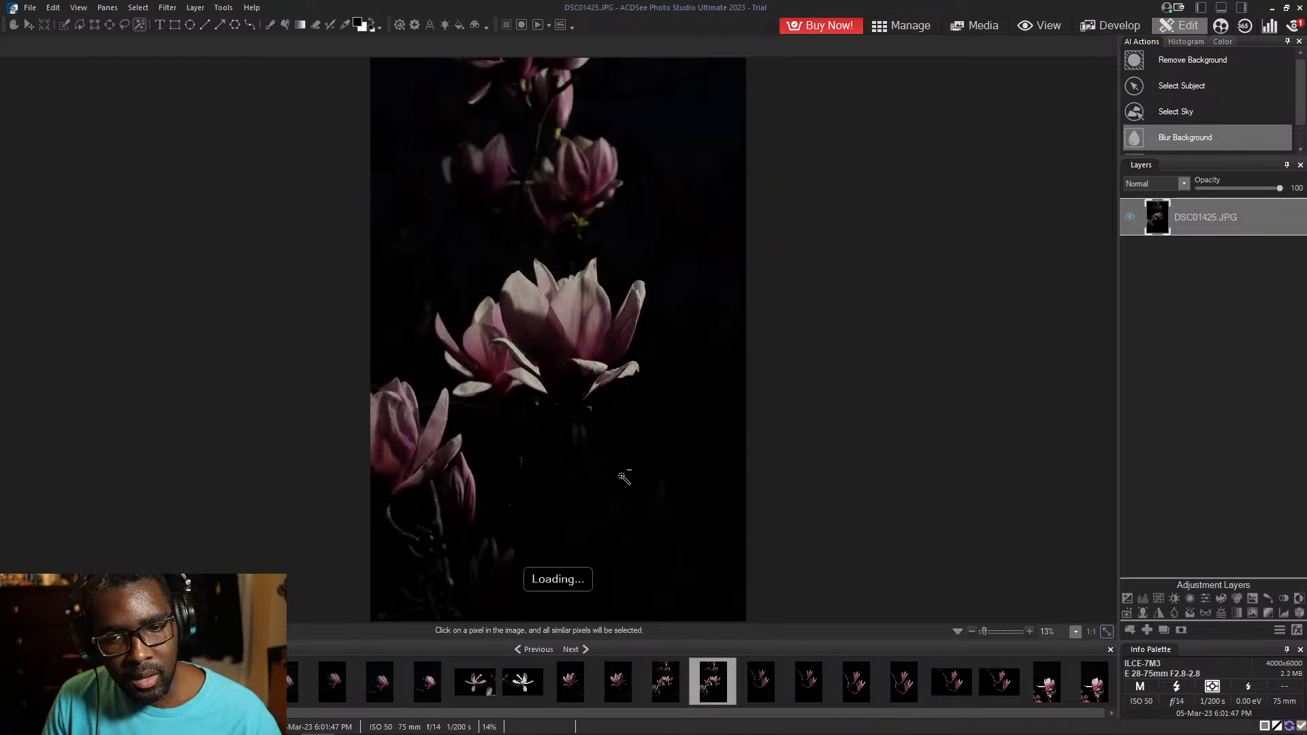
key(Delete)
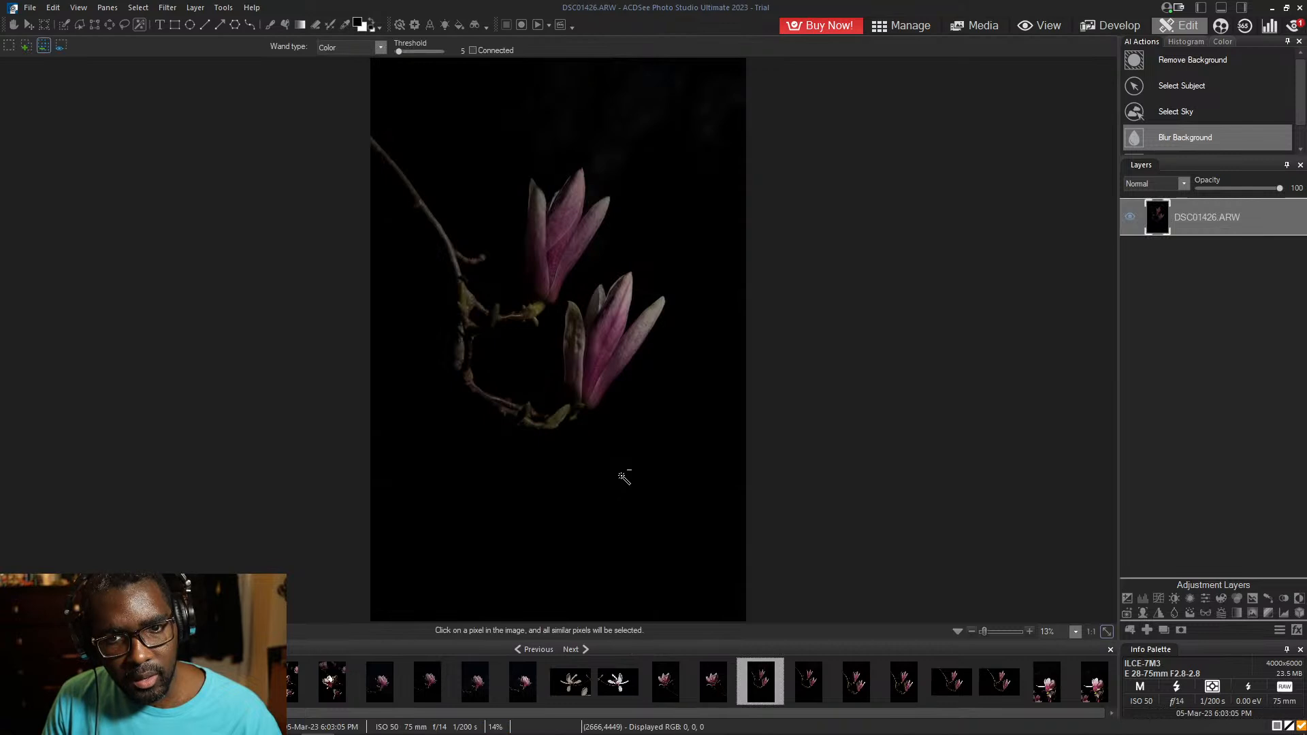
- Delete the JPG duplicates of DSC01426, DSC01427, DSC01428 and DSC01429, keeping their ARW files
click(810, 688)
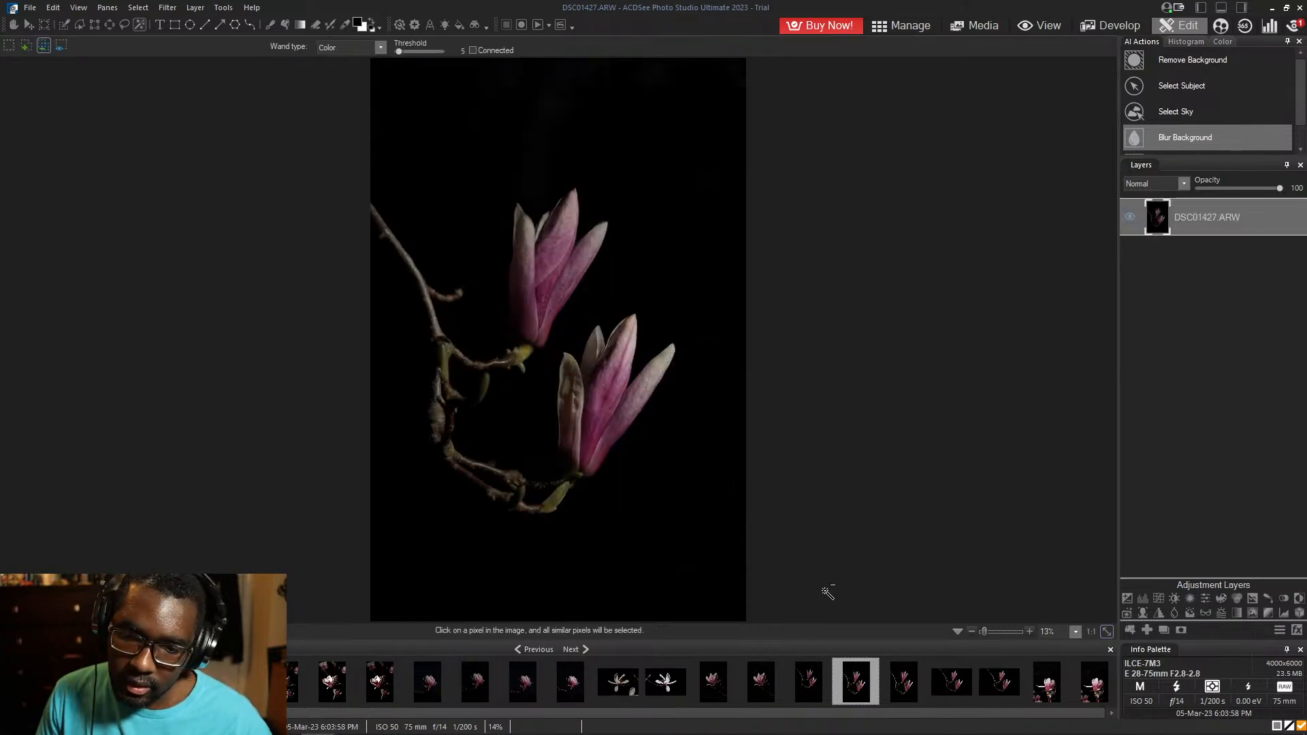
click(903, 688)
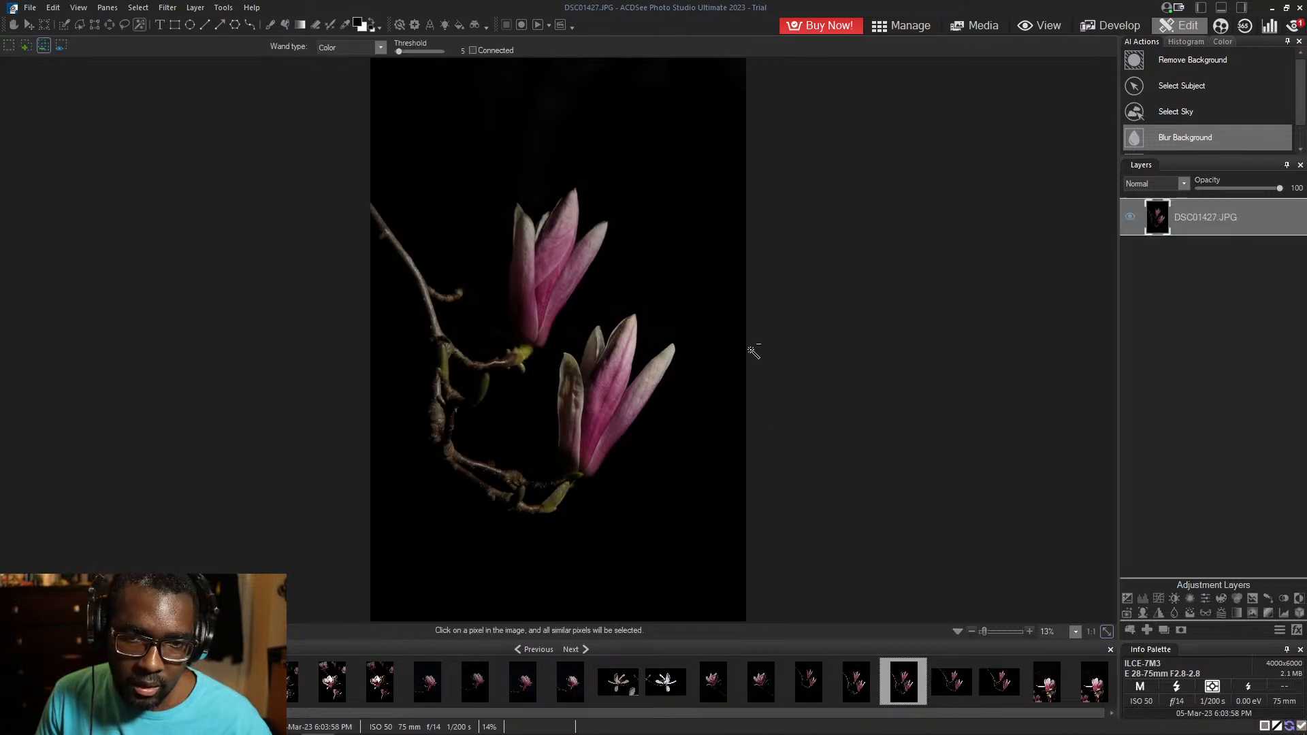
scroll(751, 350, down, 1)
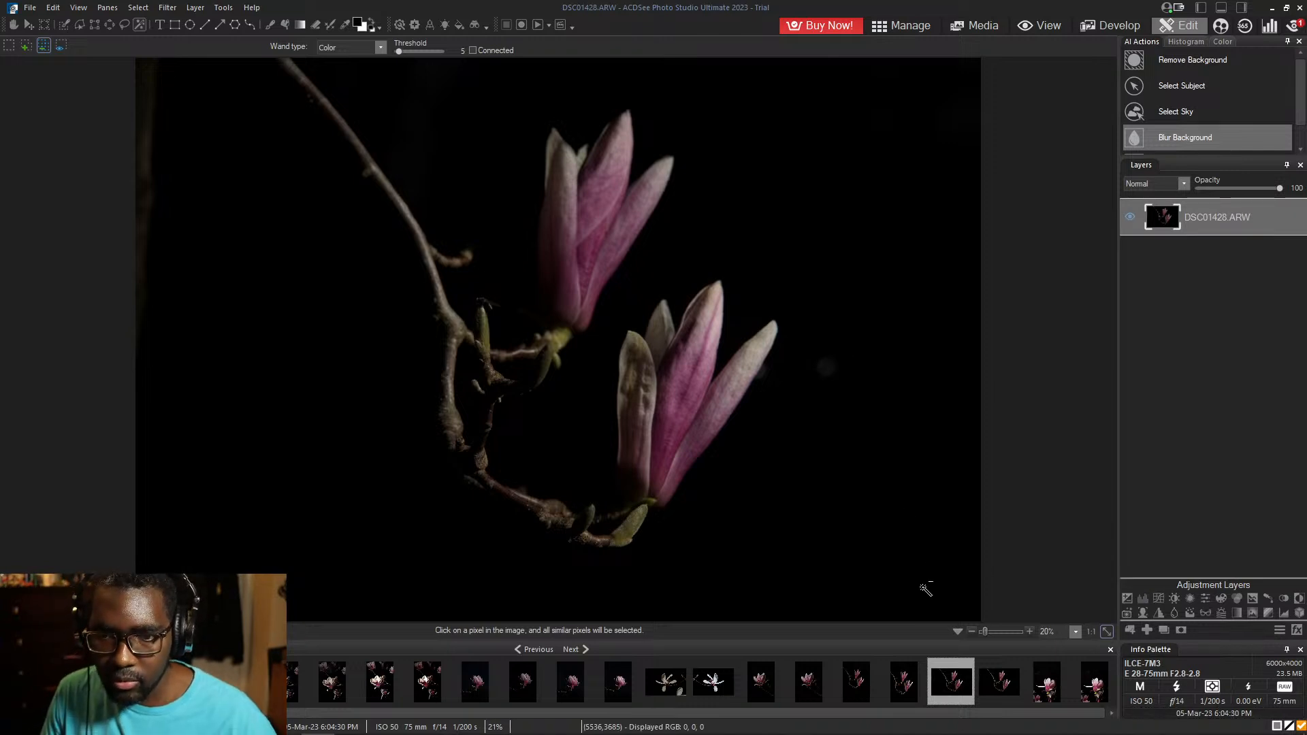
click(1000, 686)
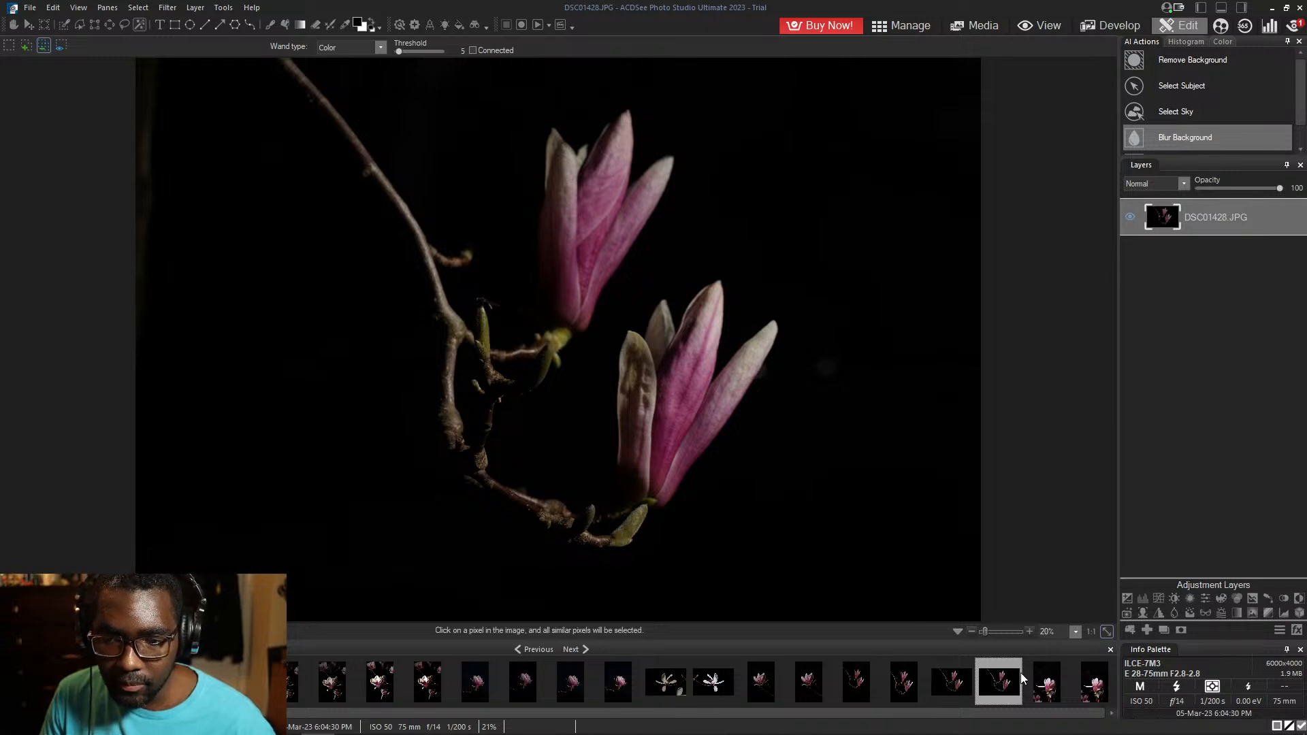
click(1038, 694)
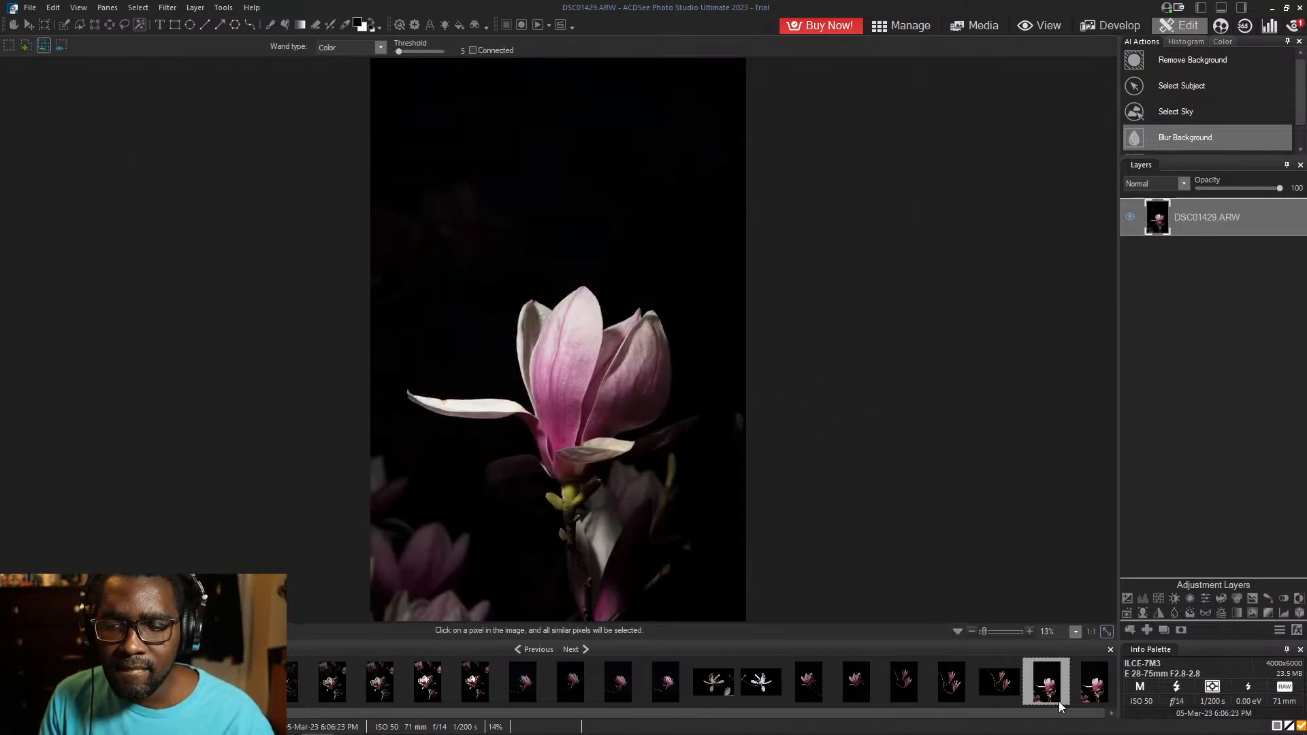
click(1090, 695)
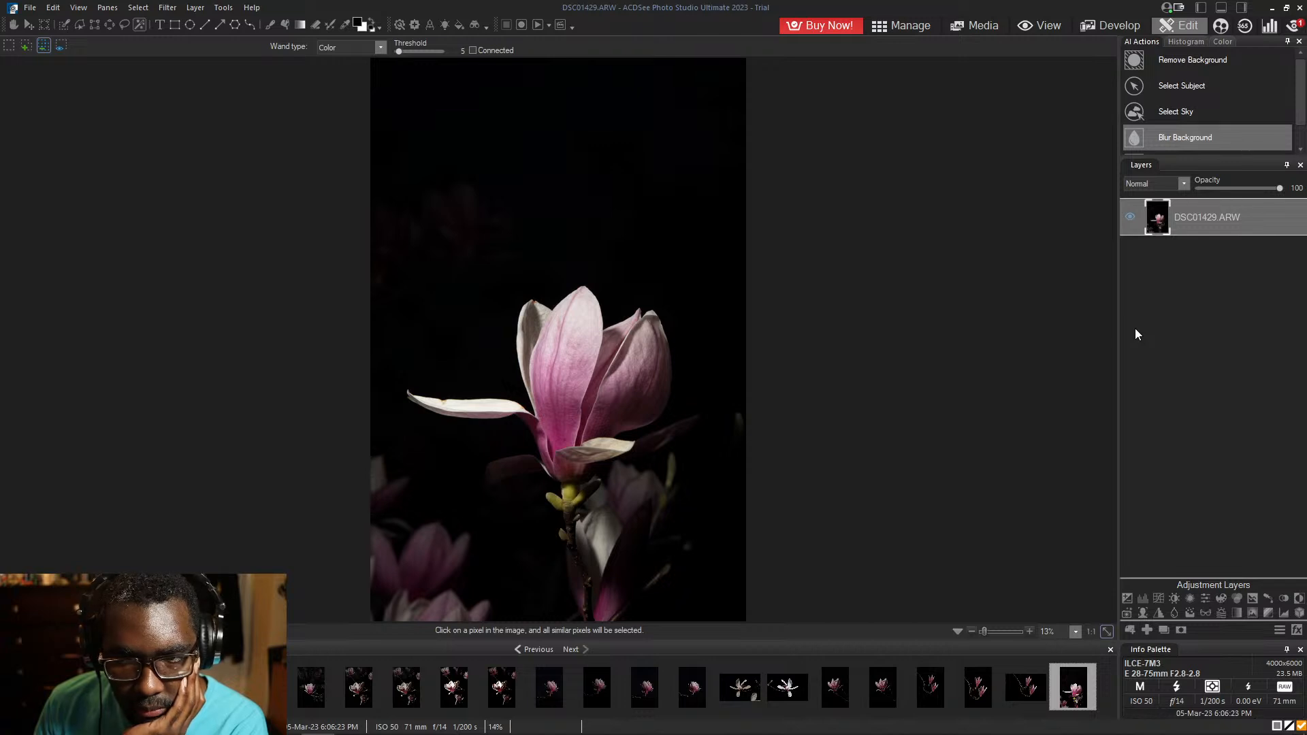
- Select the magnolia in DSC01429.ARW with AI subject selection and subtract stray background-petal areas beside the stem using the Magic Wand at threshold 5
click(1202, 89)
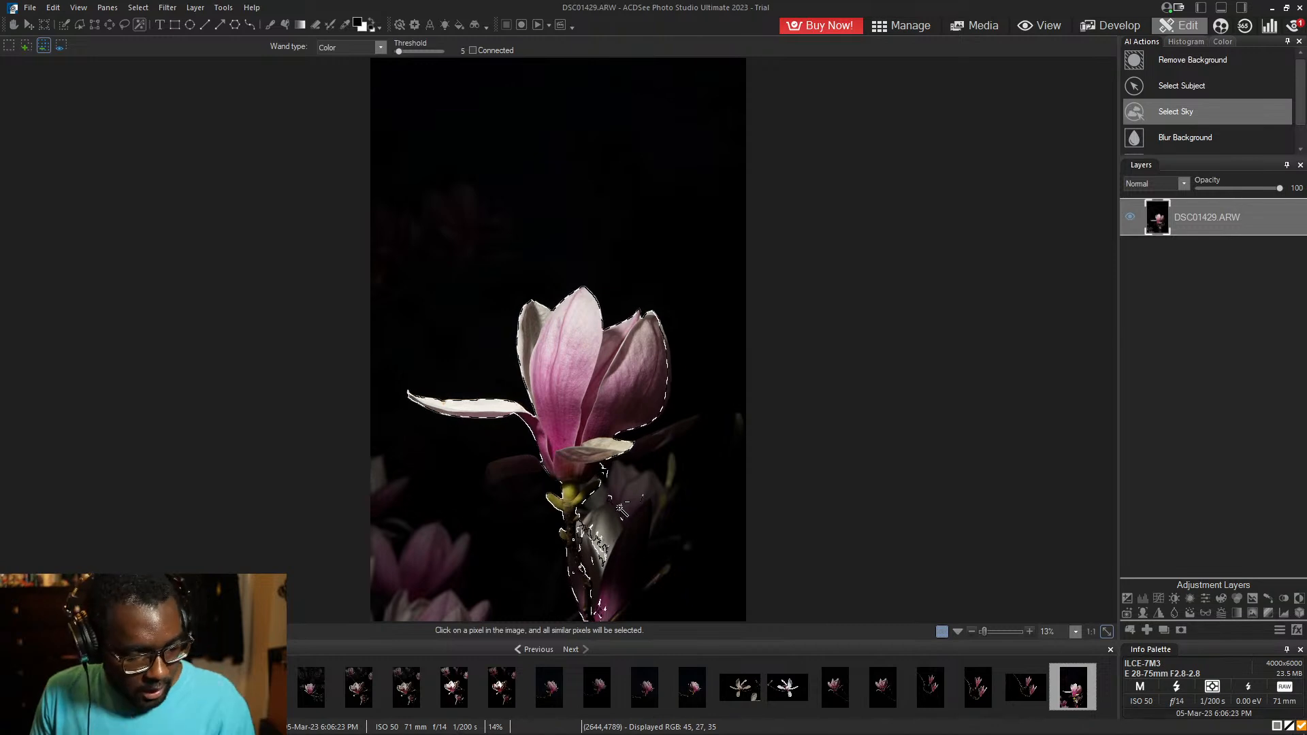
scroll(647, 518, up, 3)
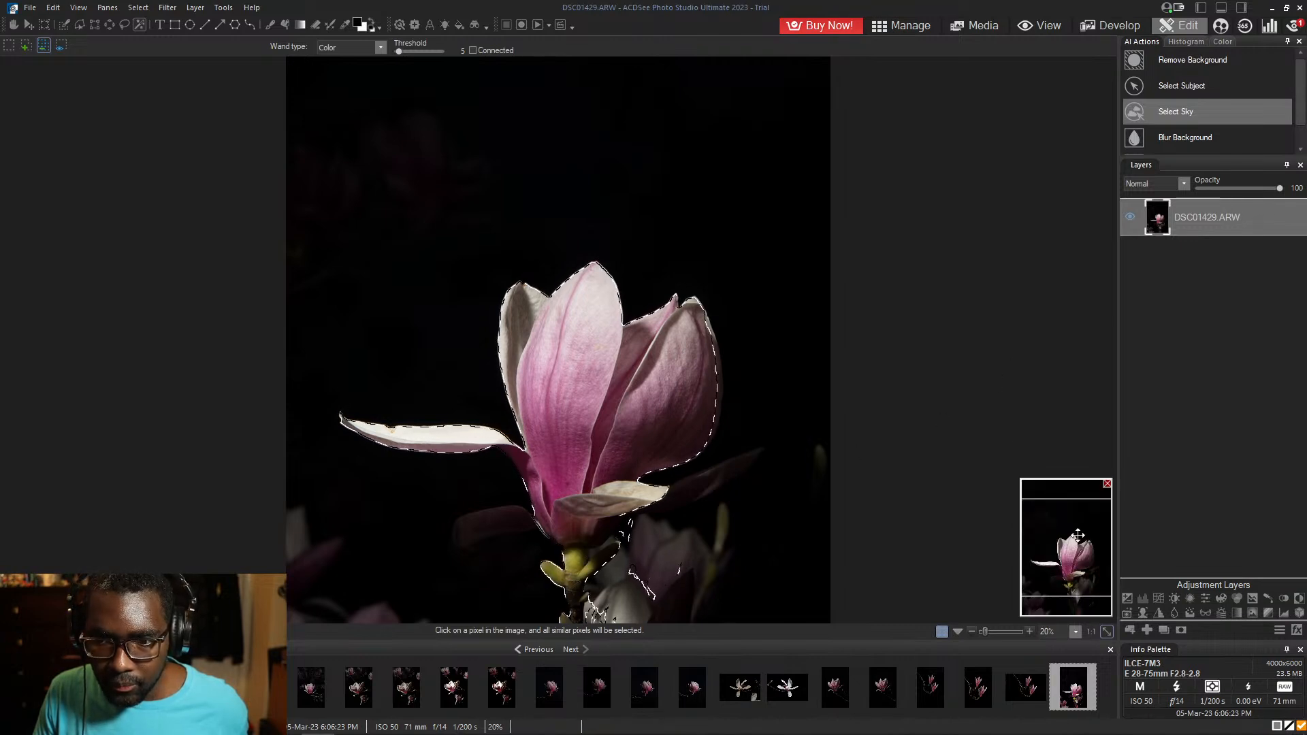
drag(1078, 536, 1083, 579)
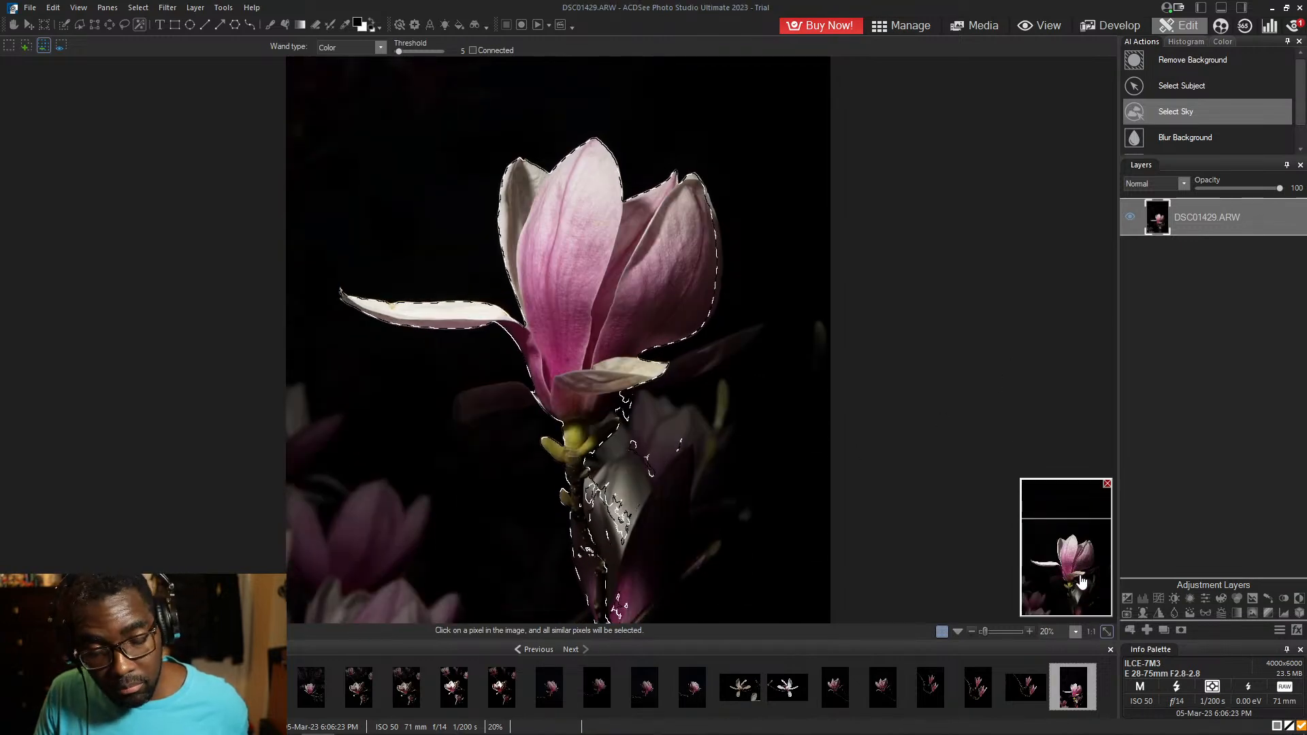
scroll(909, 524, up, 3)
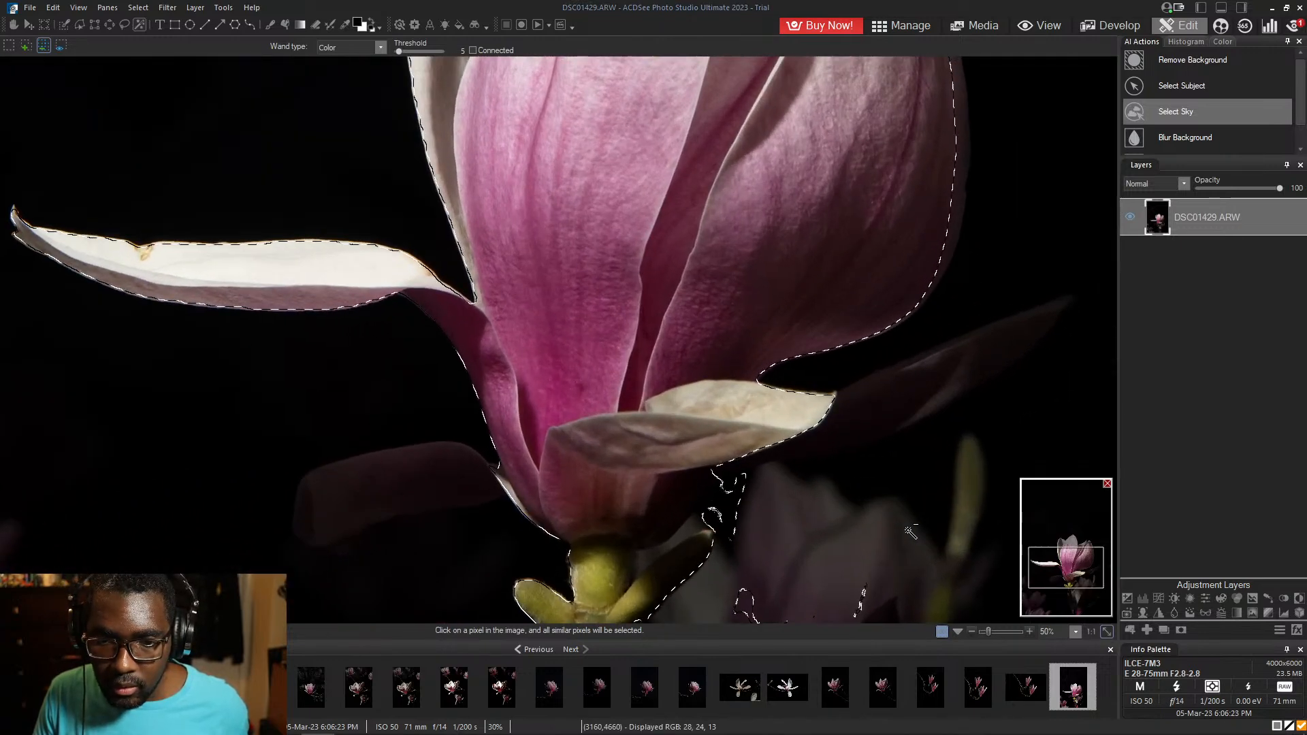
drag(1068, 578, 1074, 606)
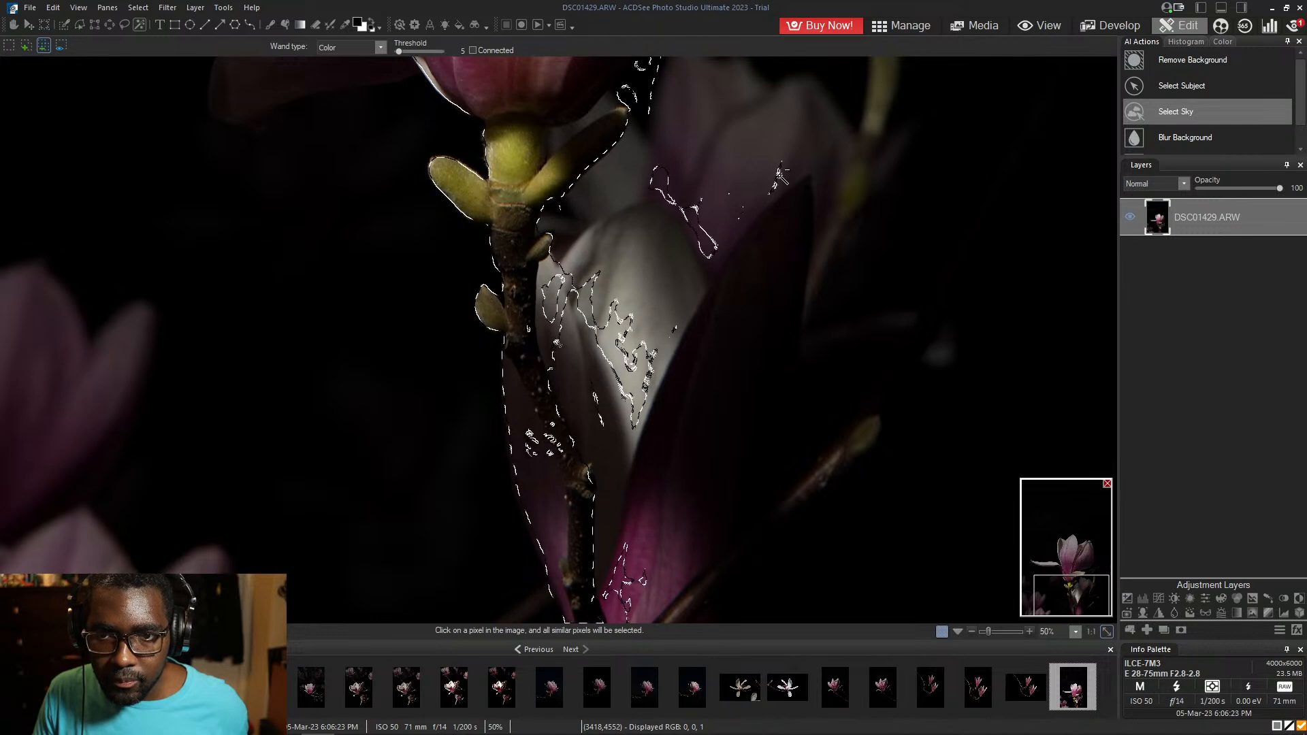
click(774, 197)
click(702, 233)
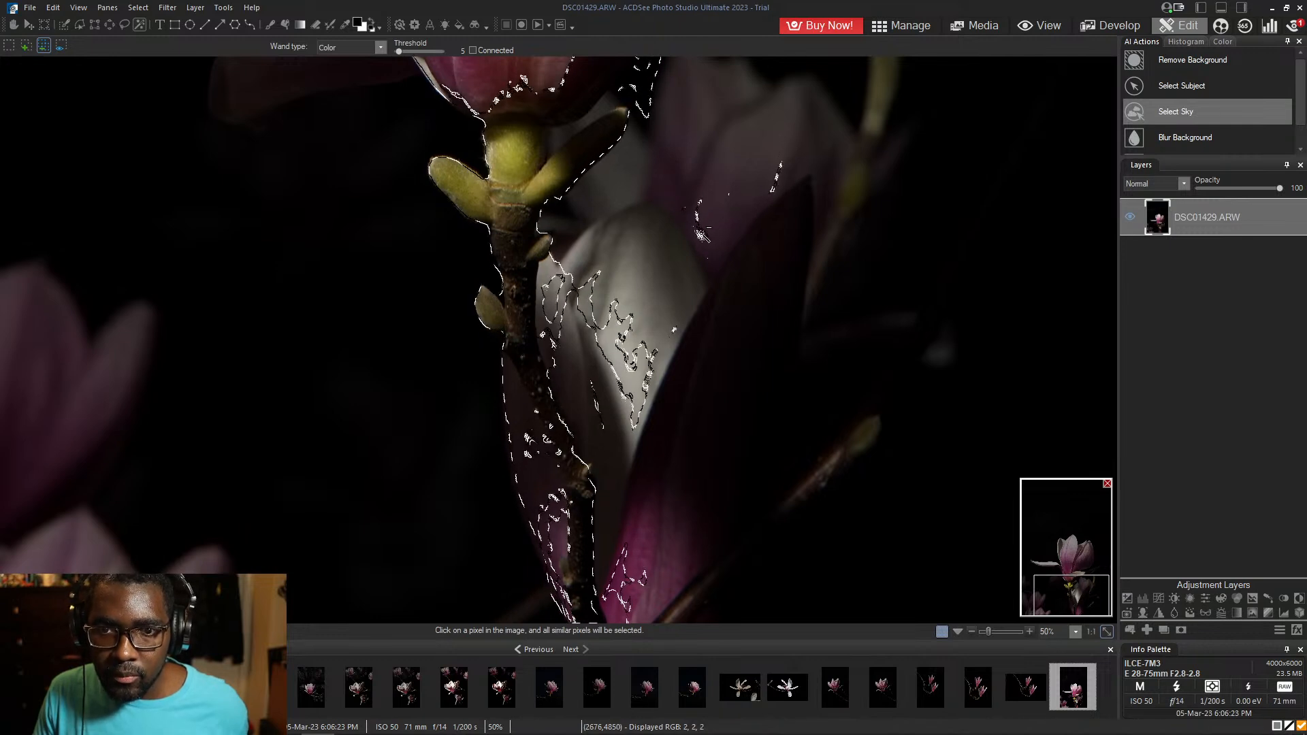
click(781, 165)
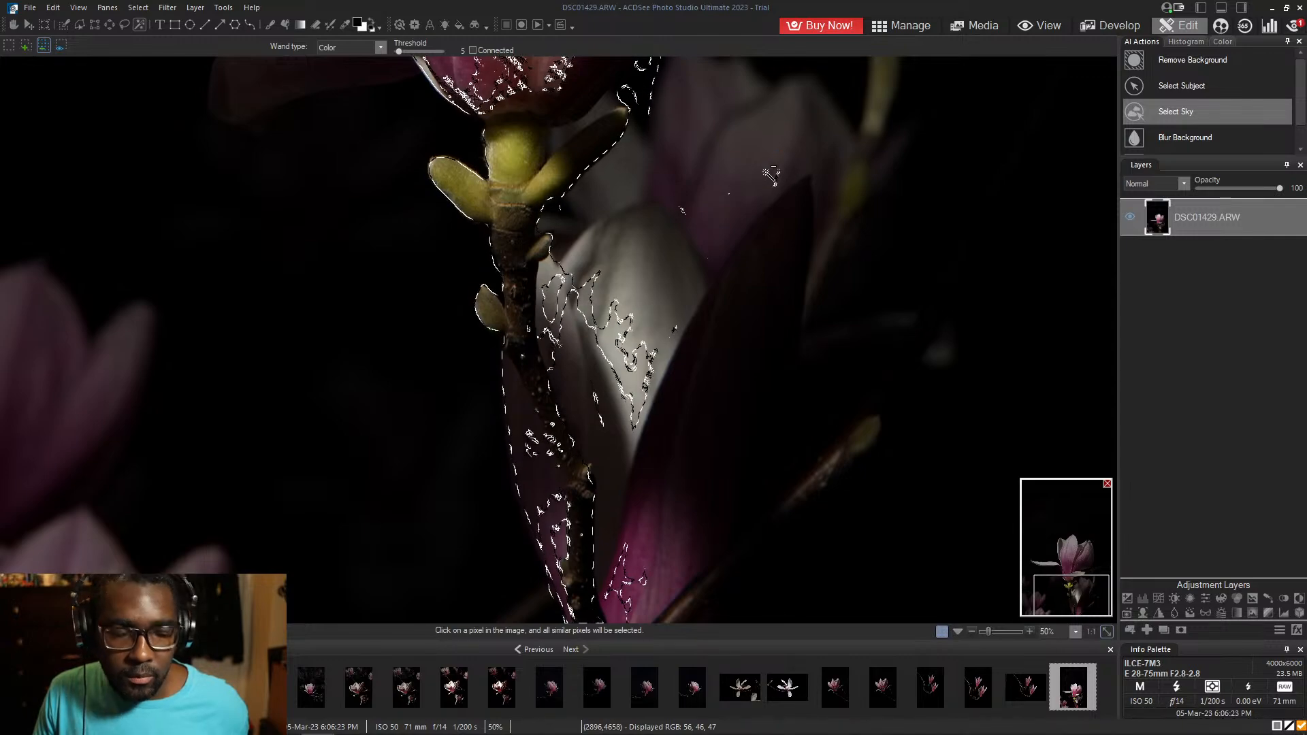
- Set the Magic Wand threshold to 183 and subtract the shaded petal tones from the selection
drag(1054, 591, 1080, 562)
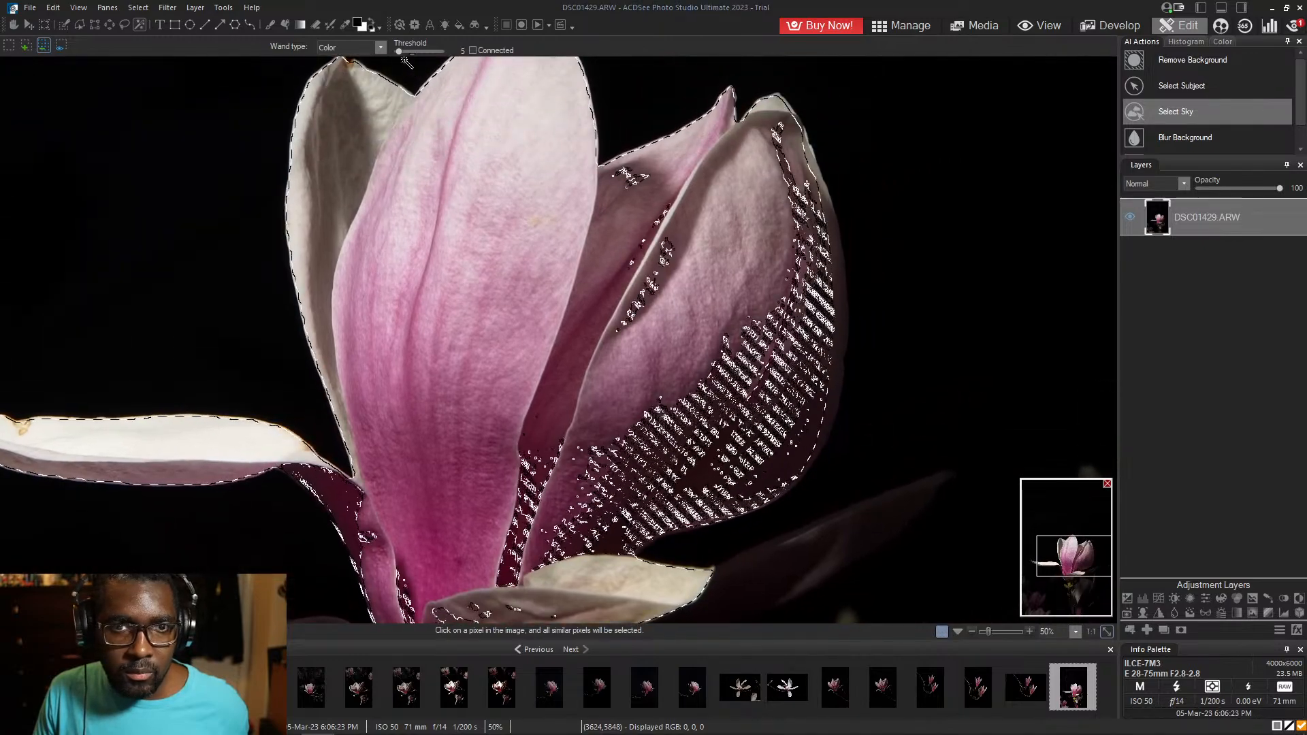
drag(399, 52, 429, 52)
click(761, 344)
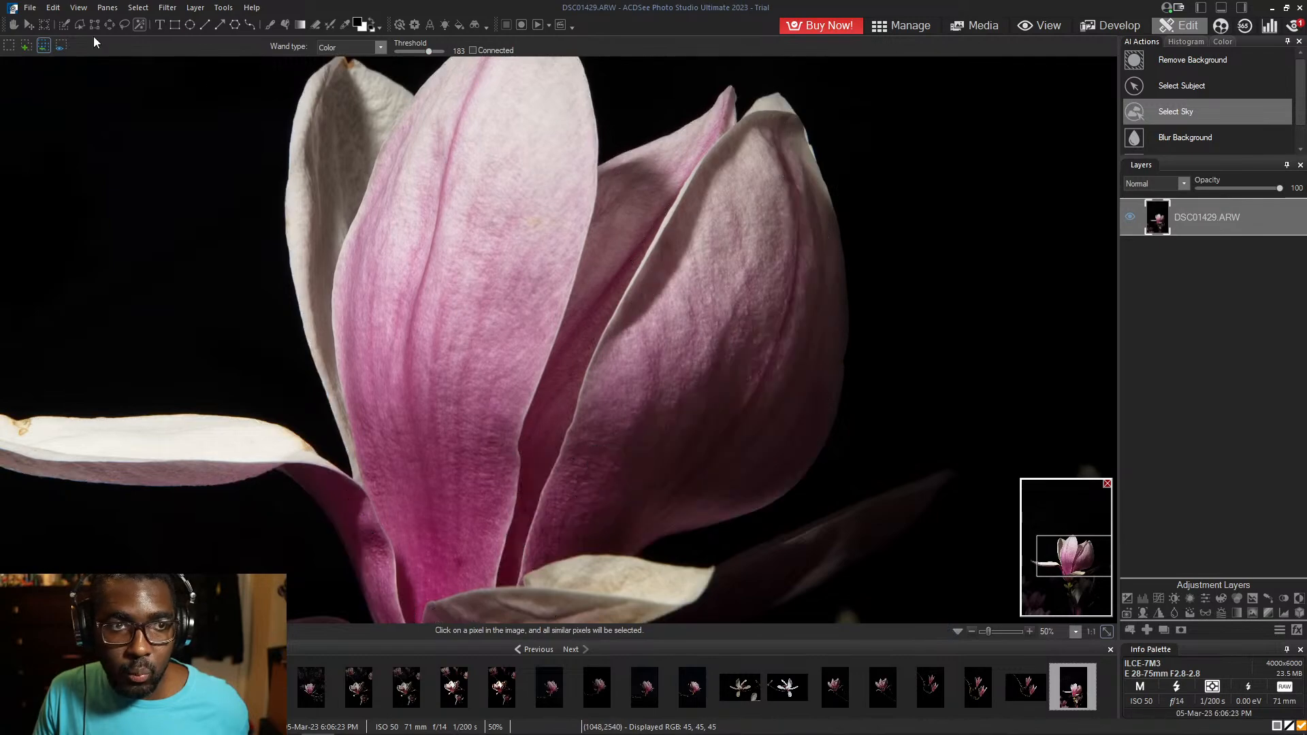
- Try adding the dark background to the selection with the Magic Wand at threshold 183 and subtracting the flower's tones from it
click(469, 138)
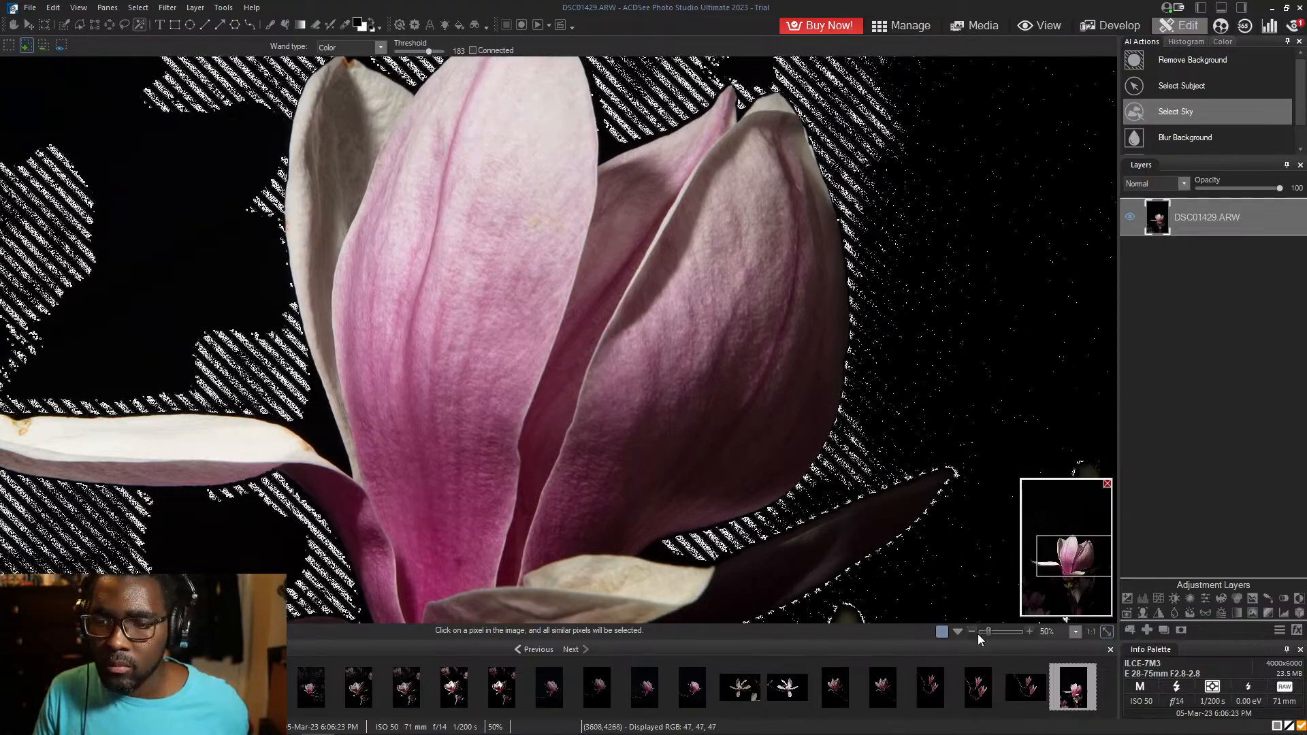
scroll(847, 390, down, 2)
scroll(847, 389, down, 3)
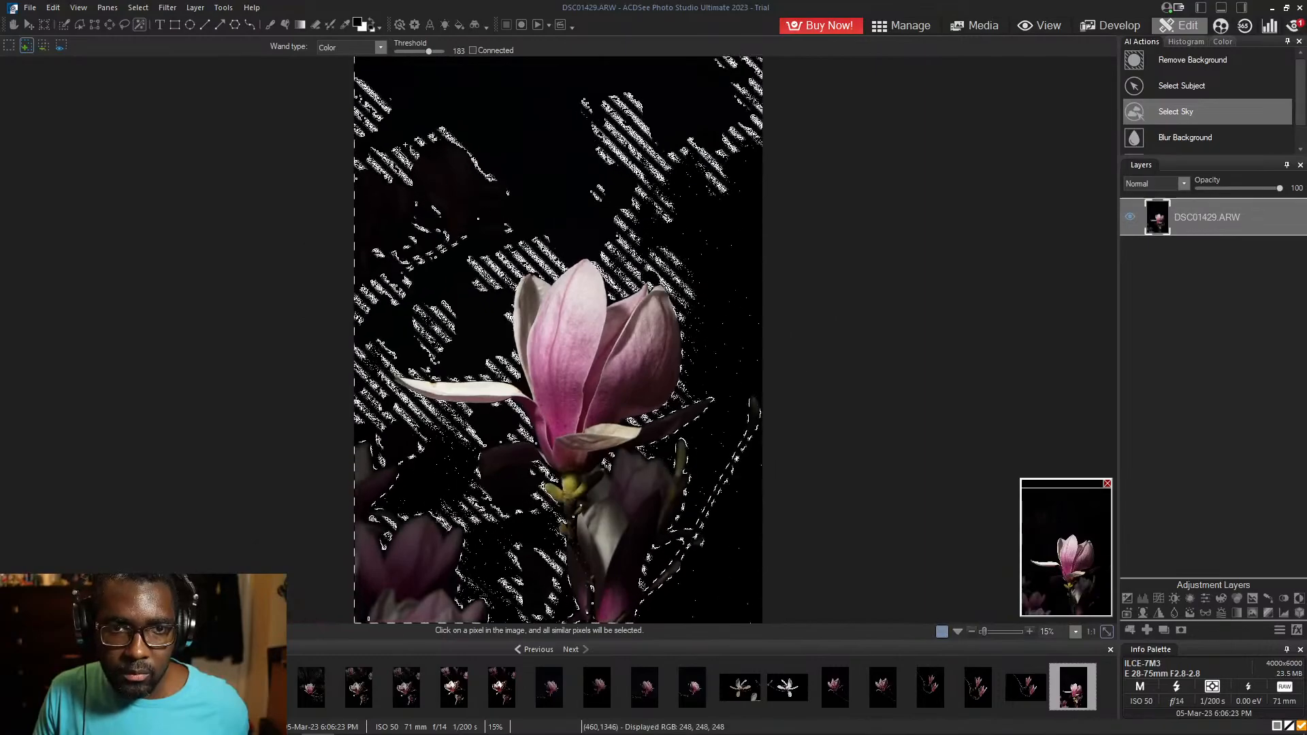
click(43, 45)
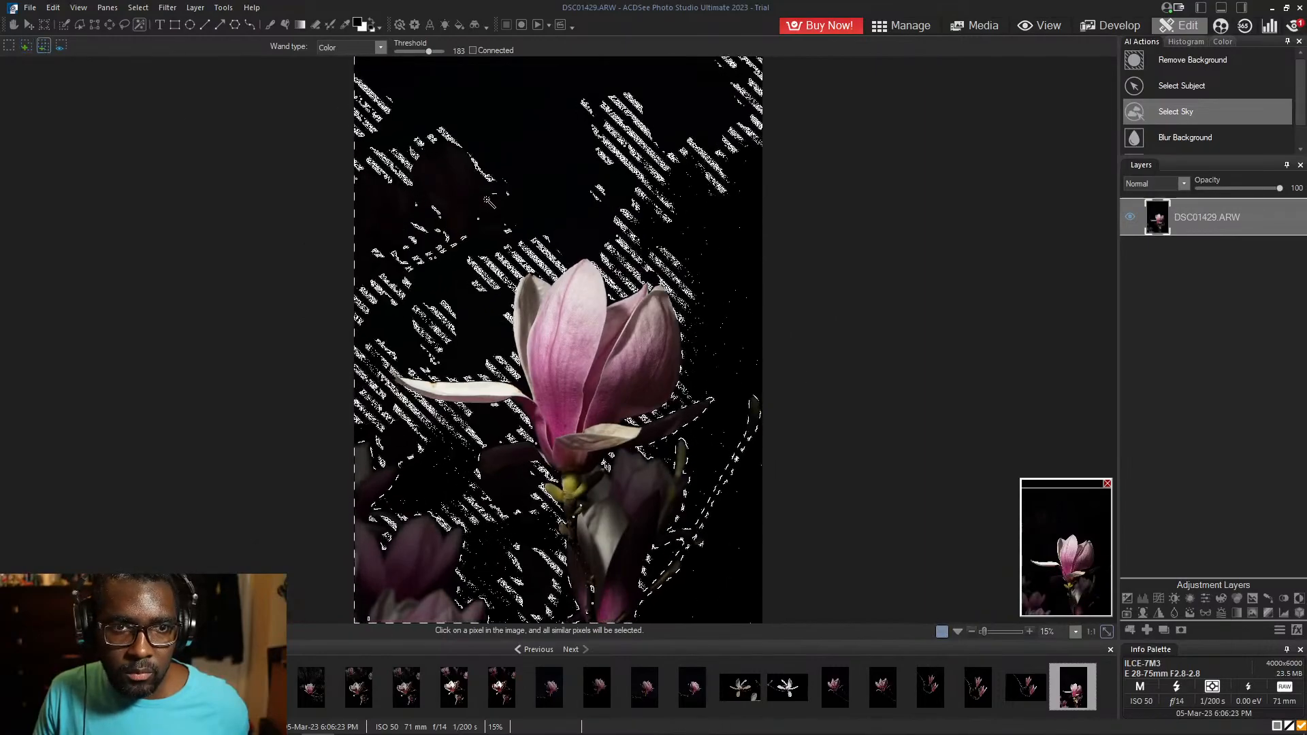
click(565, 330)
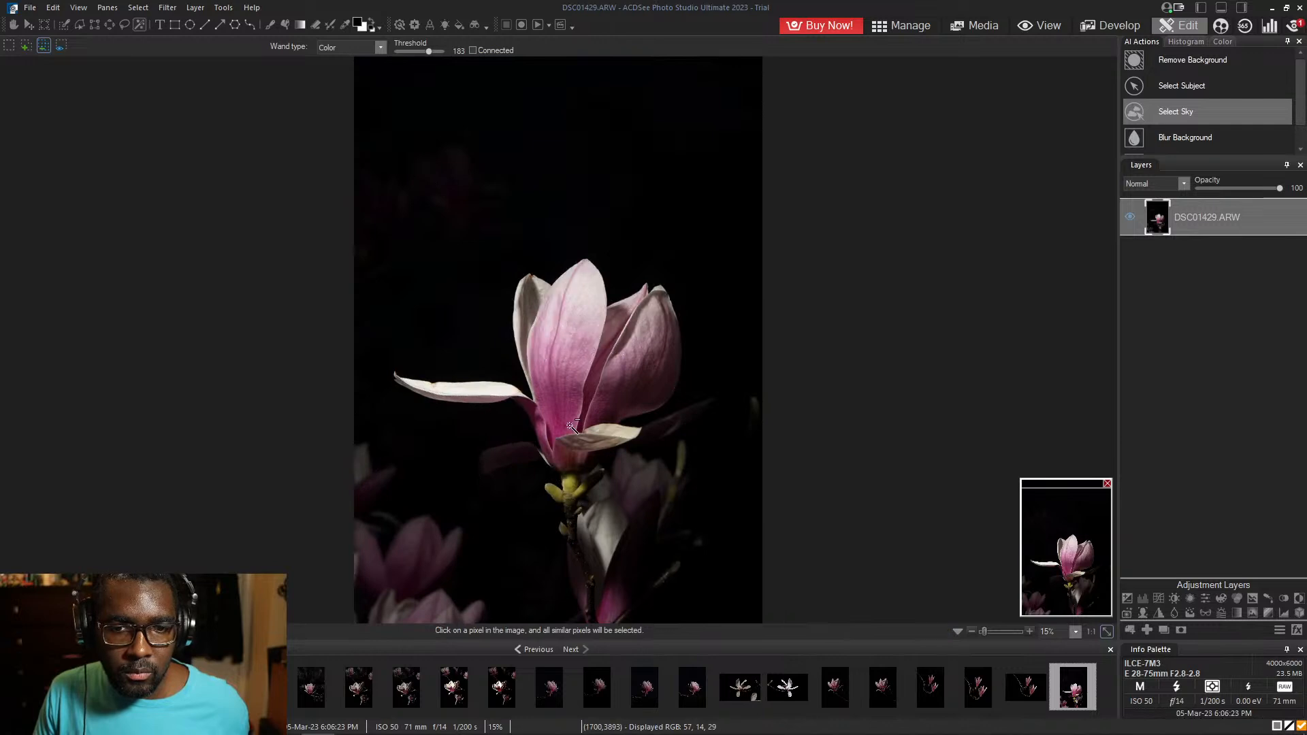
click(598, 504)
click(565, 348)
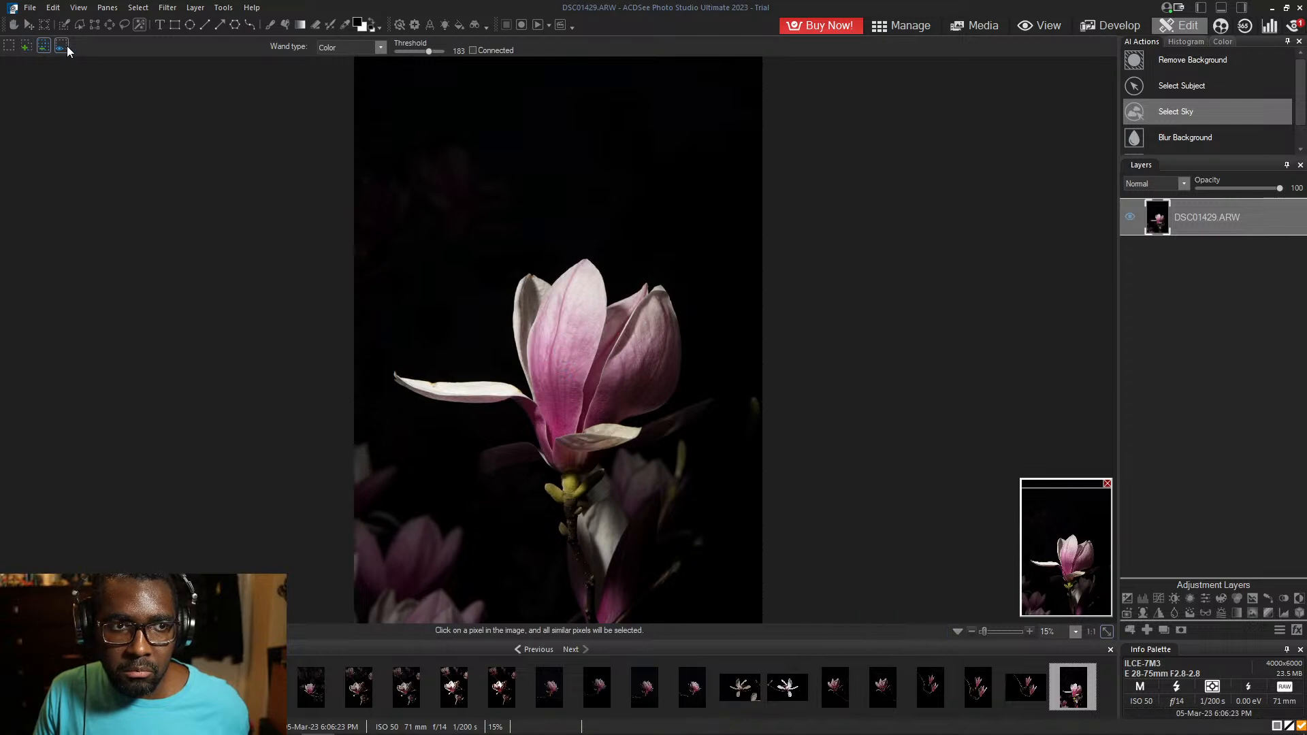
- Try adding the flower's tones to the selection at Magic Wand threshold 183 and subtracting the dark background
click(26, 46)
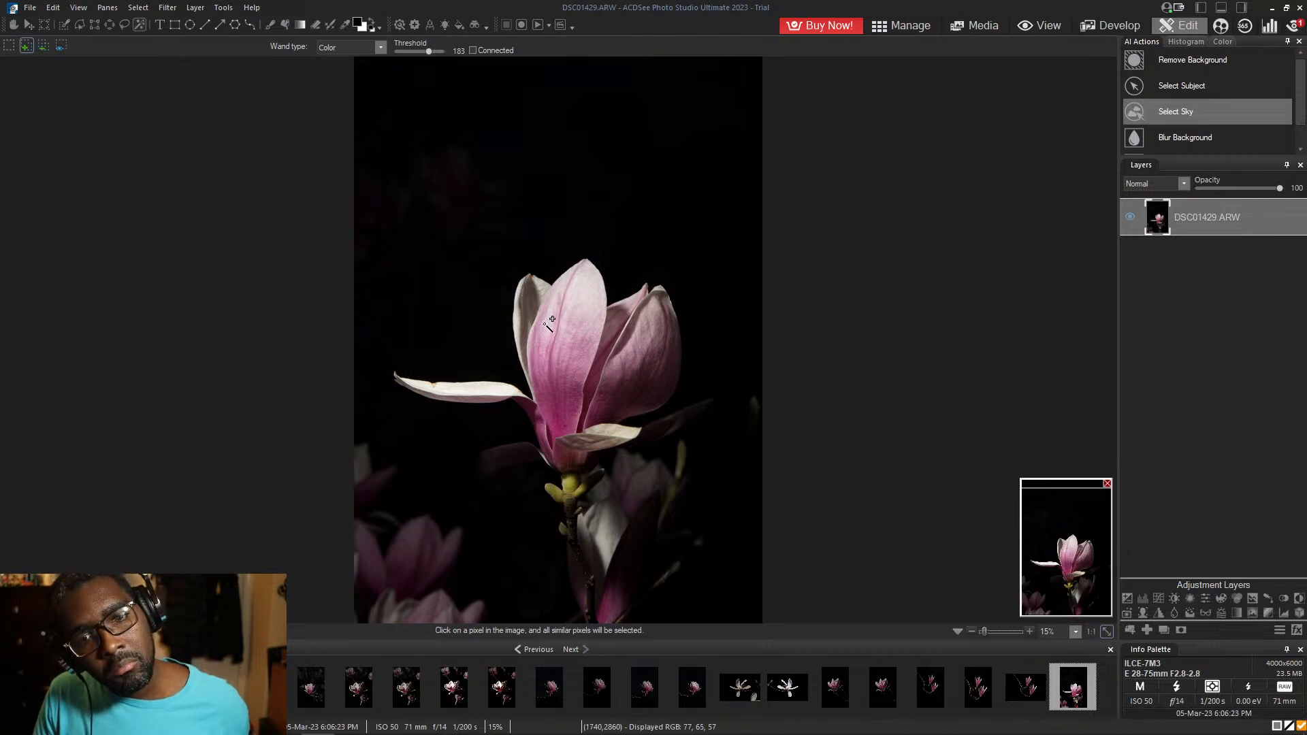
click(628, 370)
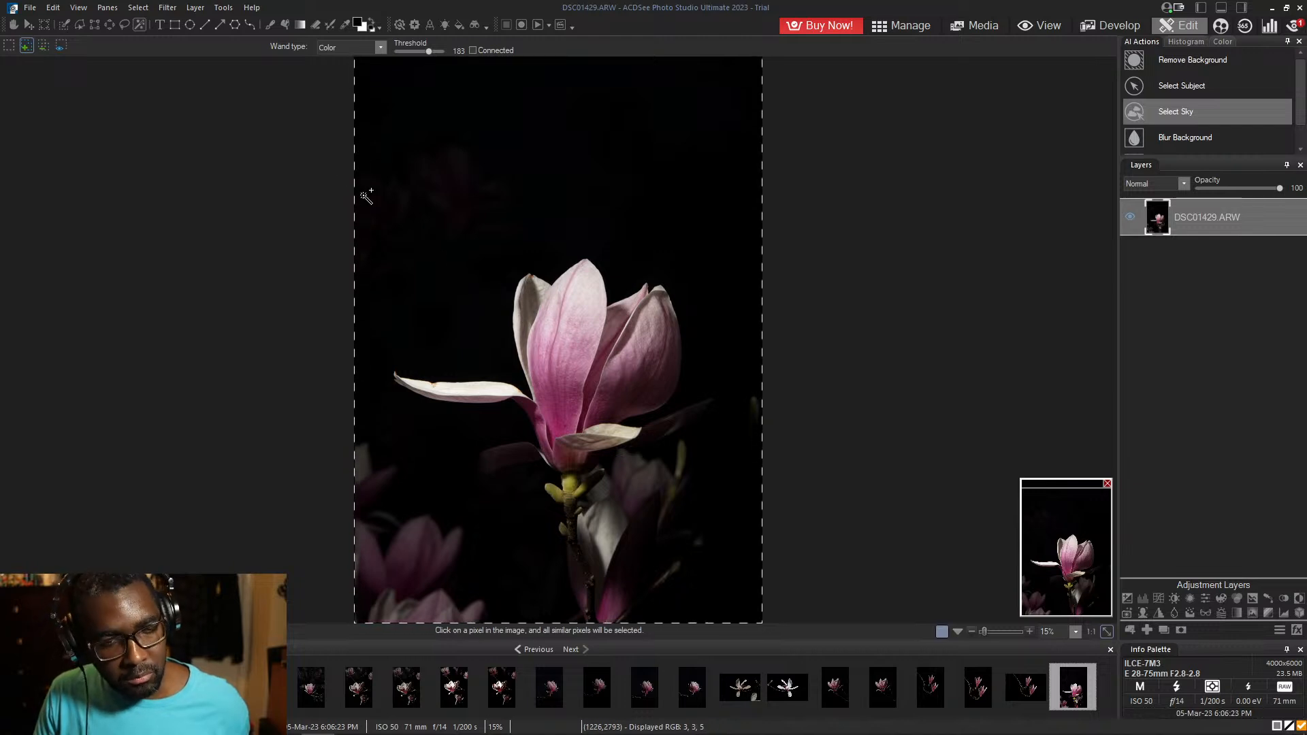
click(43, 46)
click(429, 170)
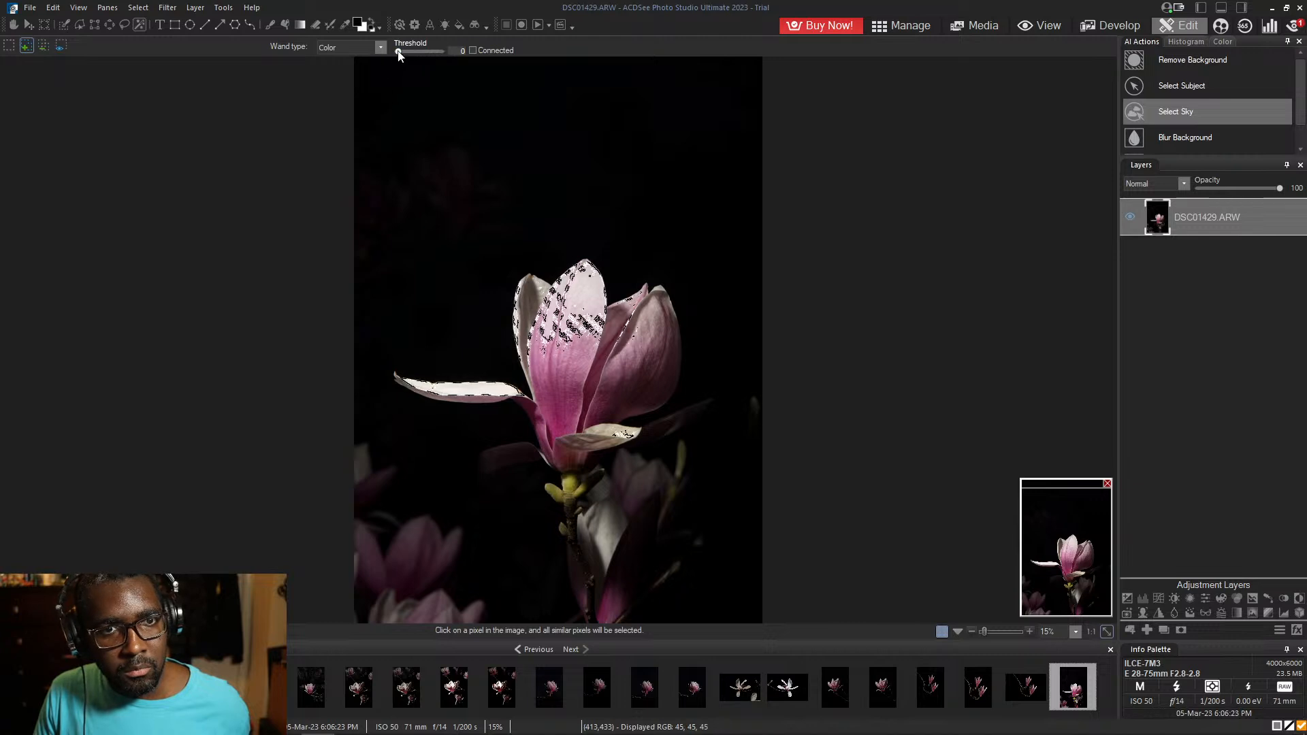
- Try adding the pink petal tones at threshold 16 and subtracting the background tones at thresholds 16 and 255
click(577, 380)
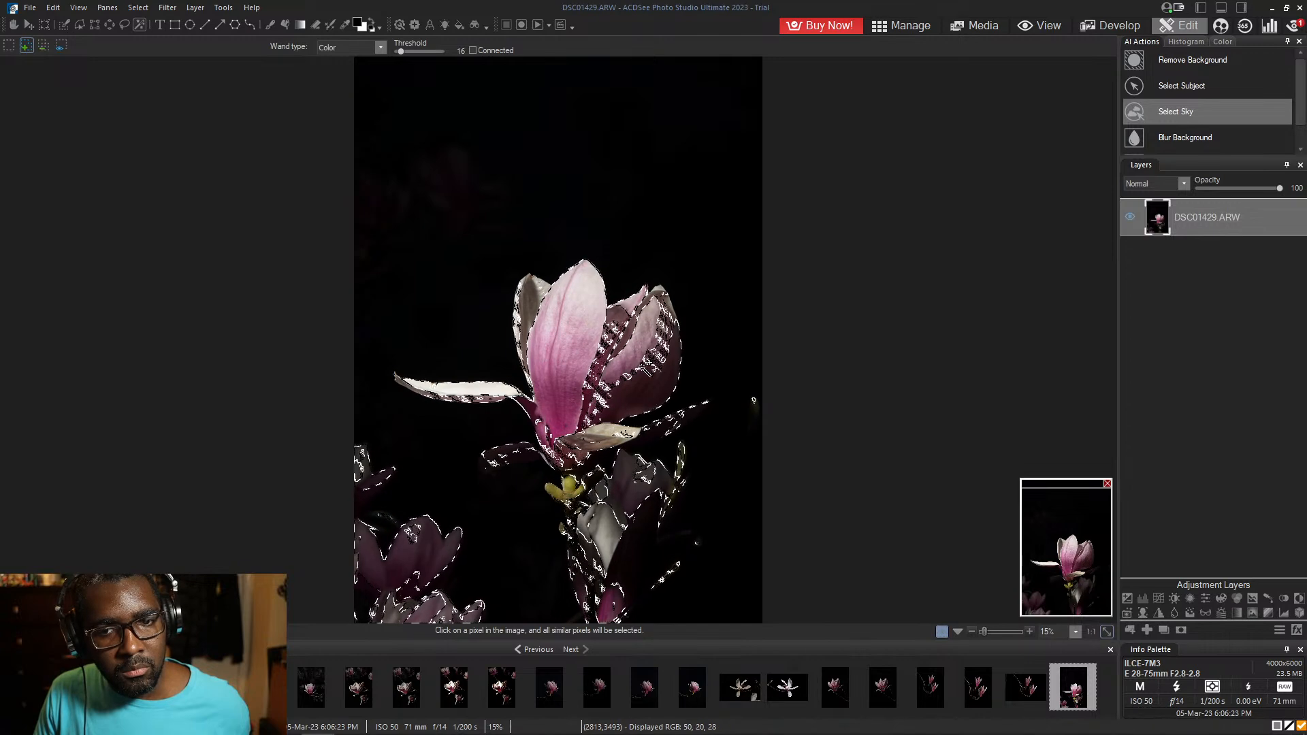
click(598, 372)
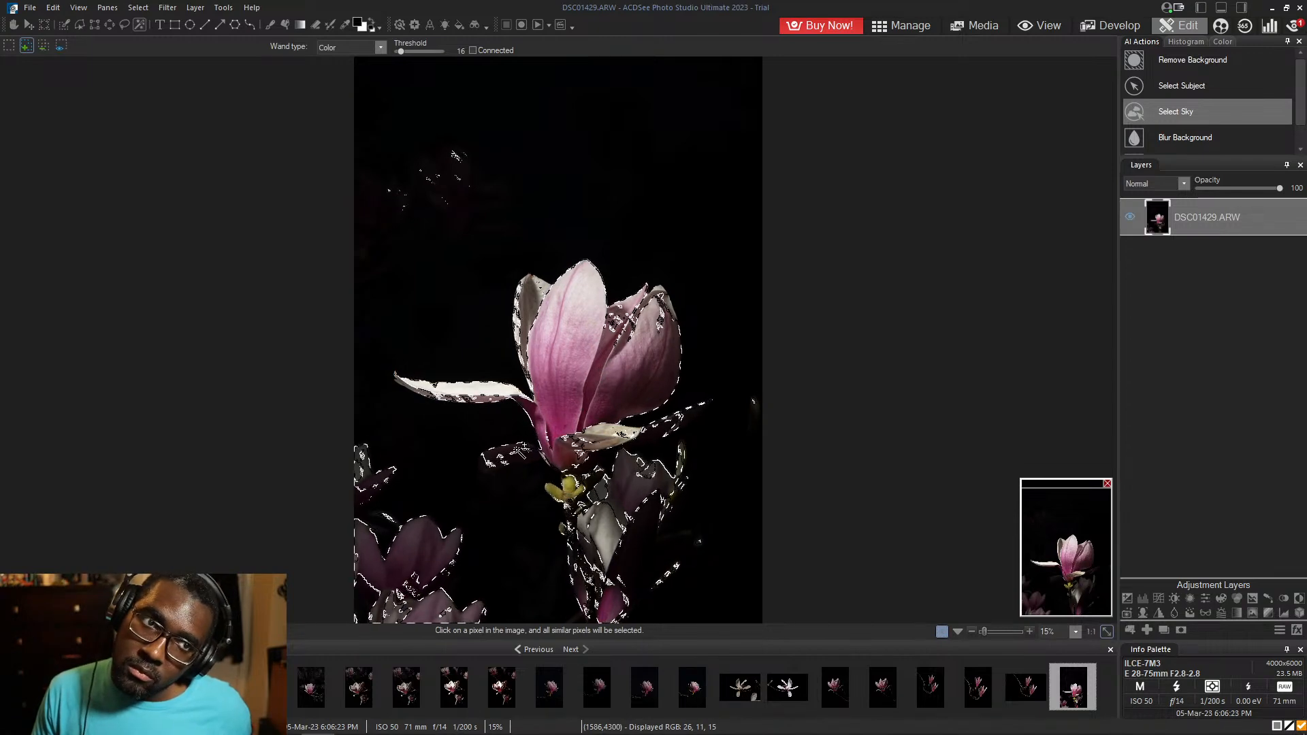
click(46, 49)
click(578, 379)
click(462, 151)
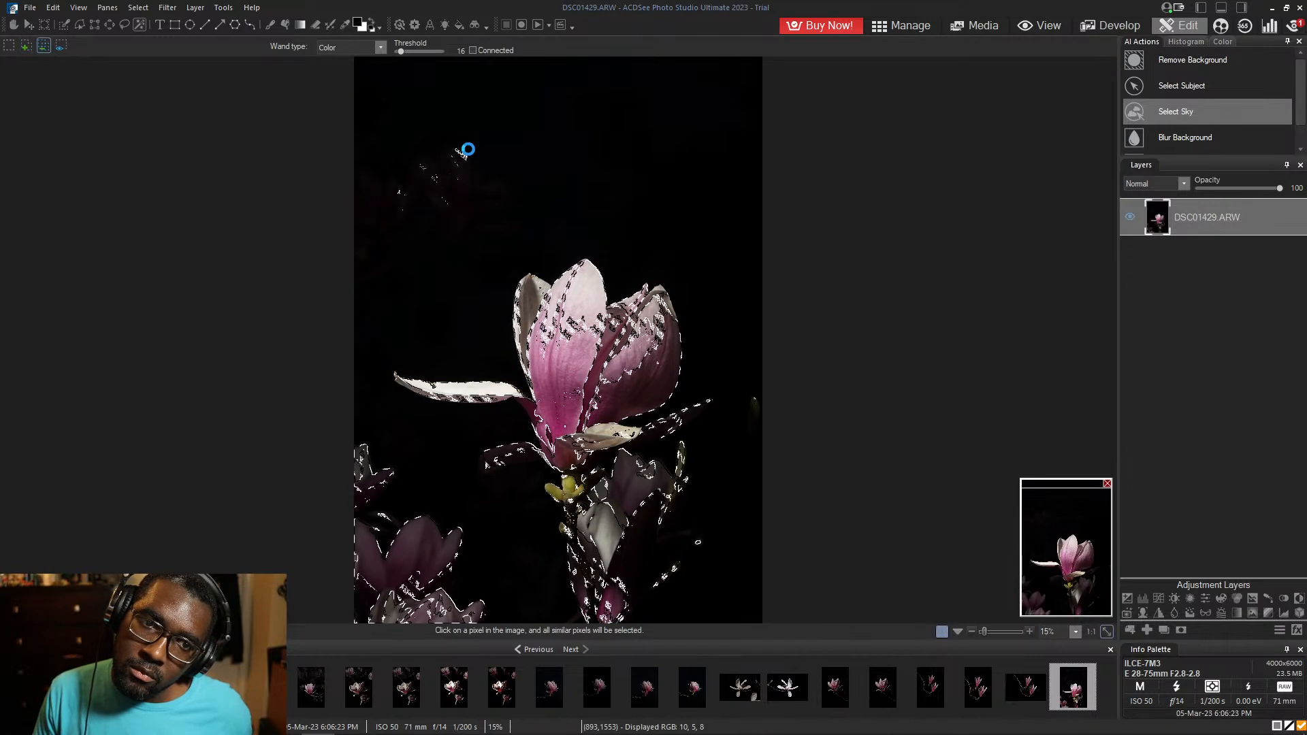
drag(401, 51, 443, 50)
click(553, 141)
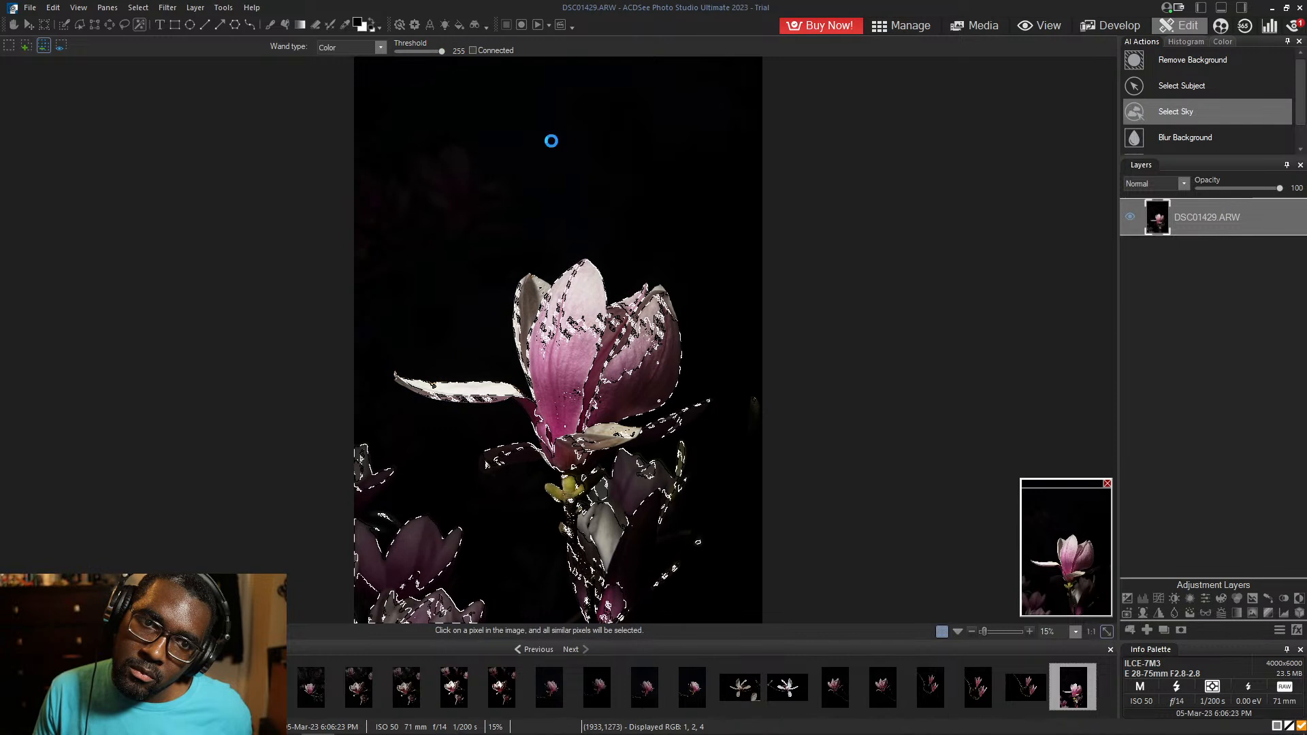
- Set the Magic Wand threshold to 104 and try adding the tones at the flower's base to the selection
click(419, 52)
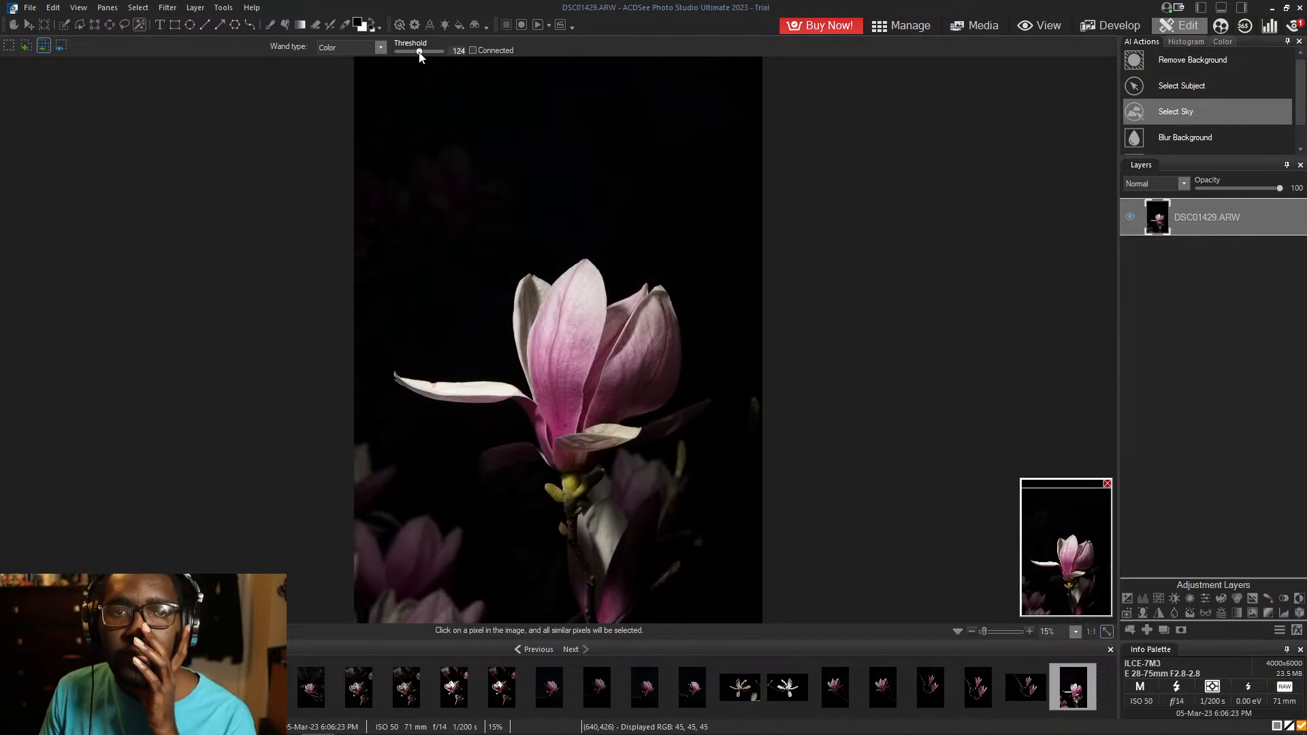
drag(419, 51, 415, 51)
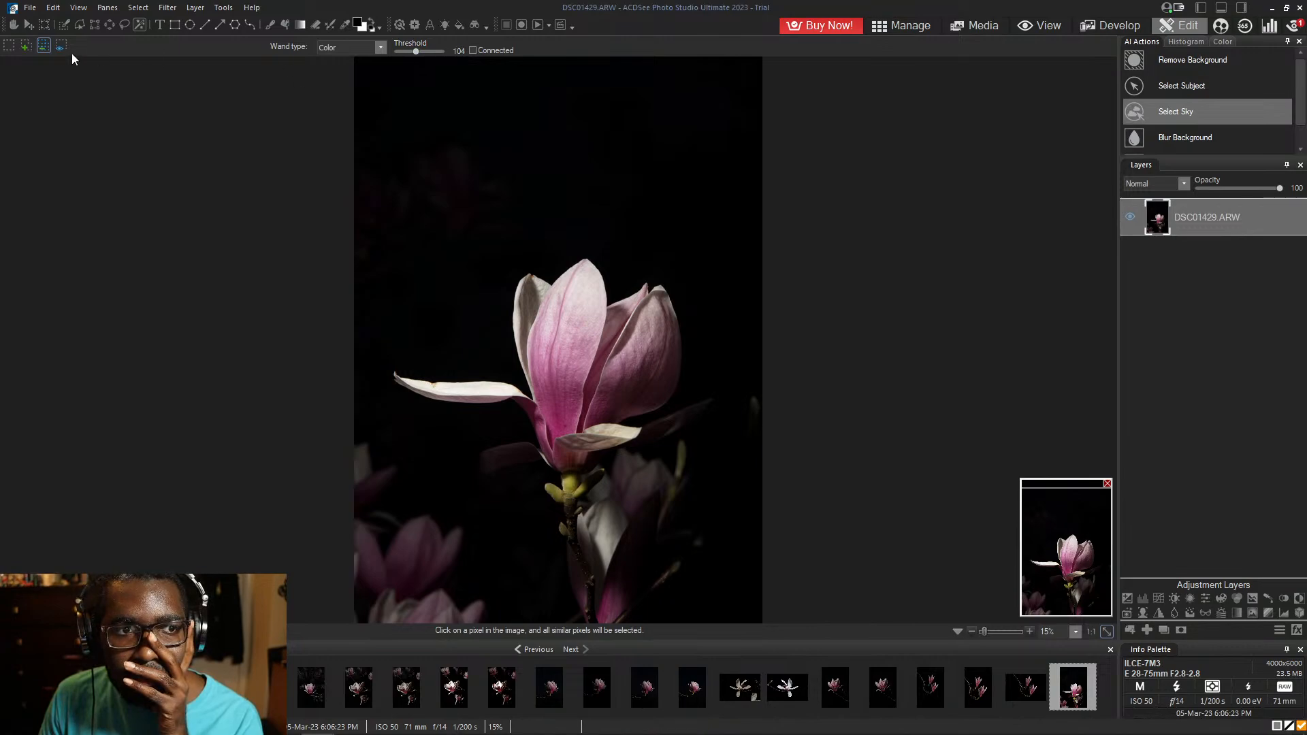
click(31, 49)
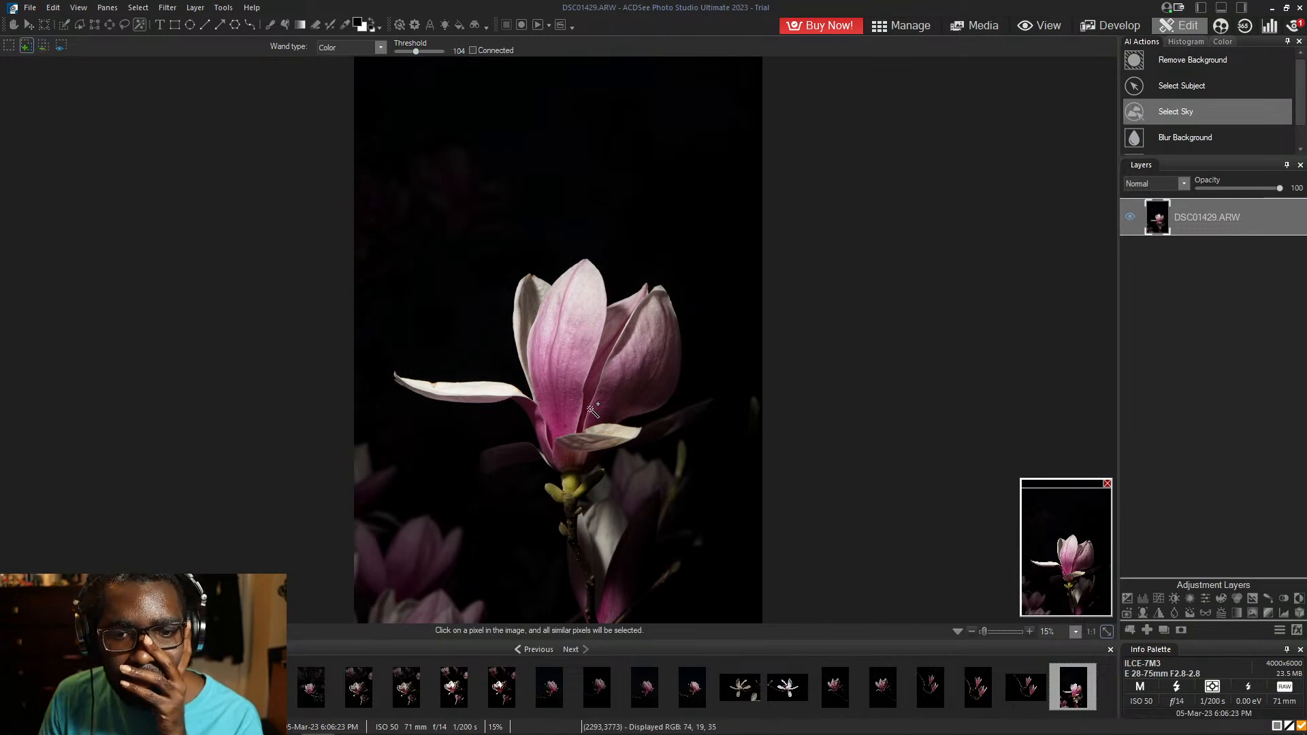
click(580, 438)
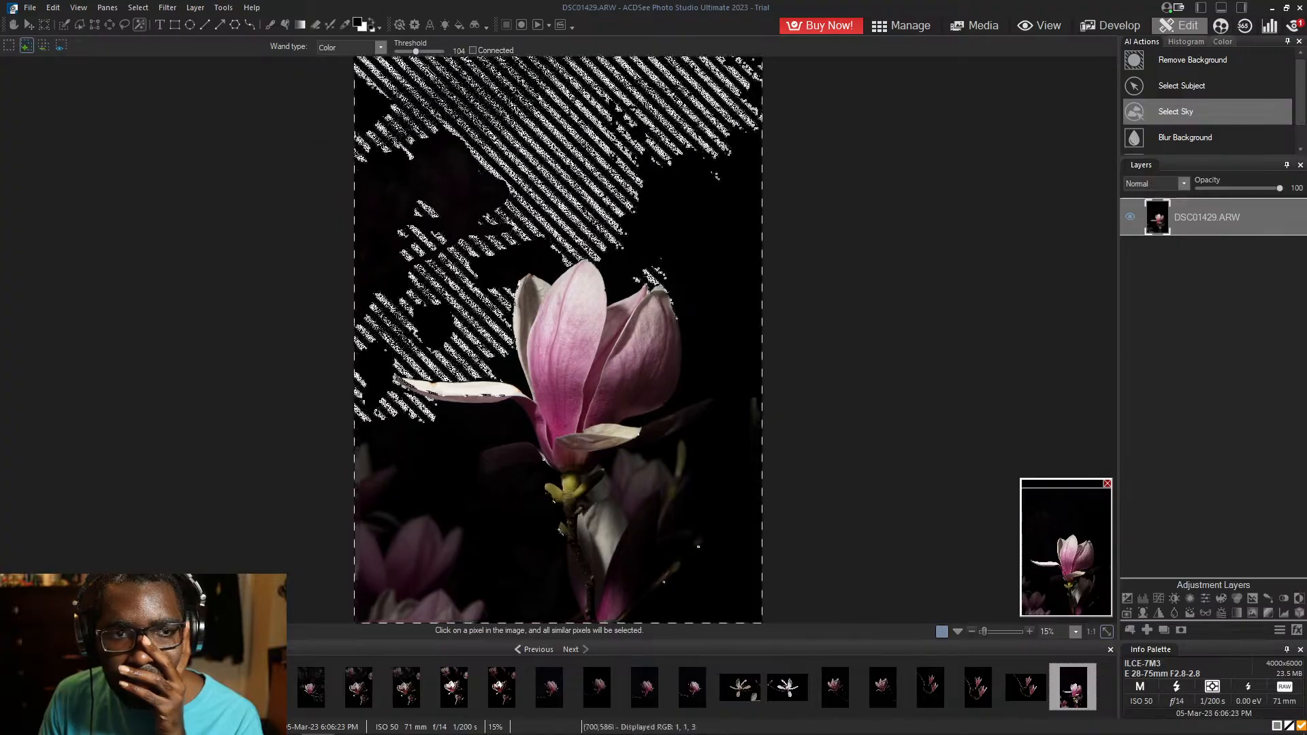
- Set the threshold to 48 and try subtracting the dark background and the pale petal beside the stem from the selection
drag(414, 53, 406, 53)
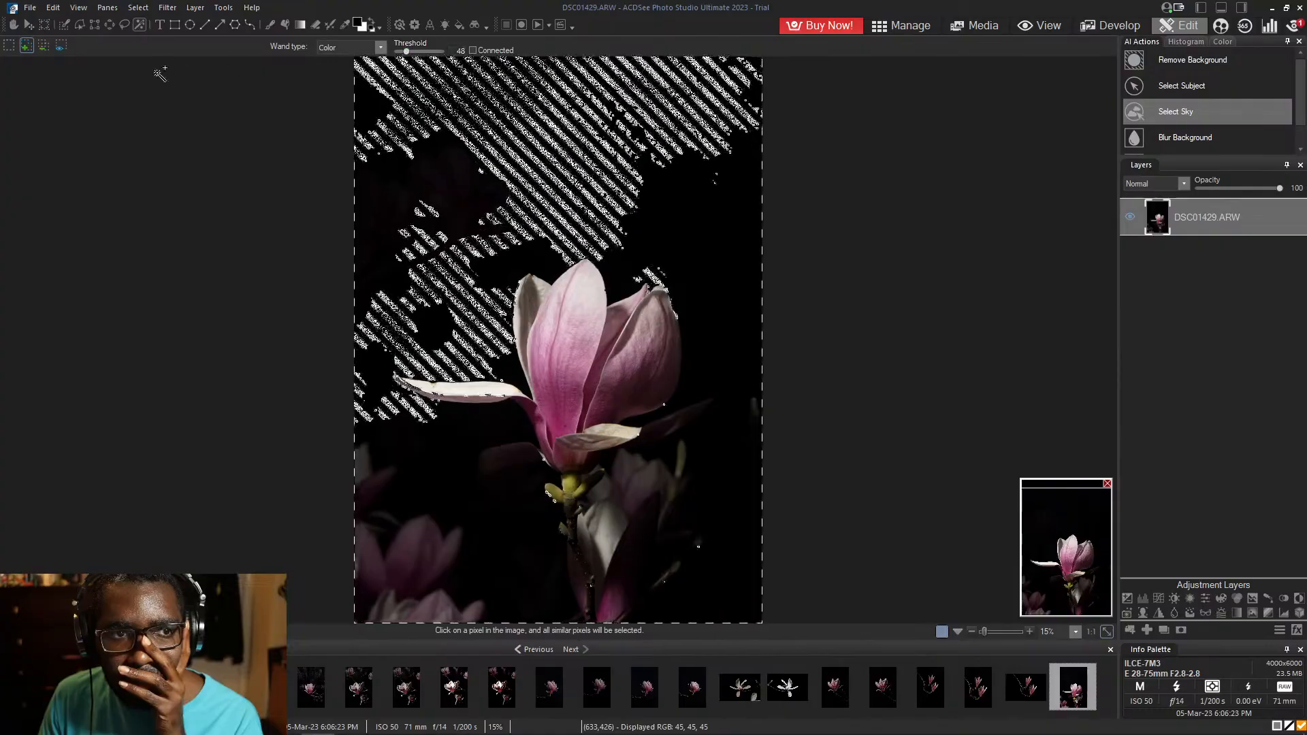
click(43, 46)
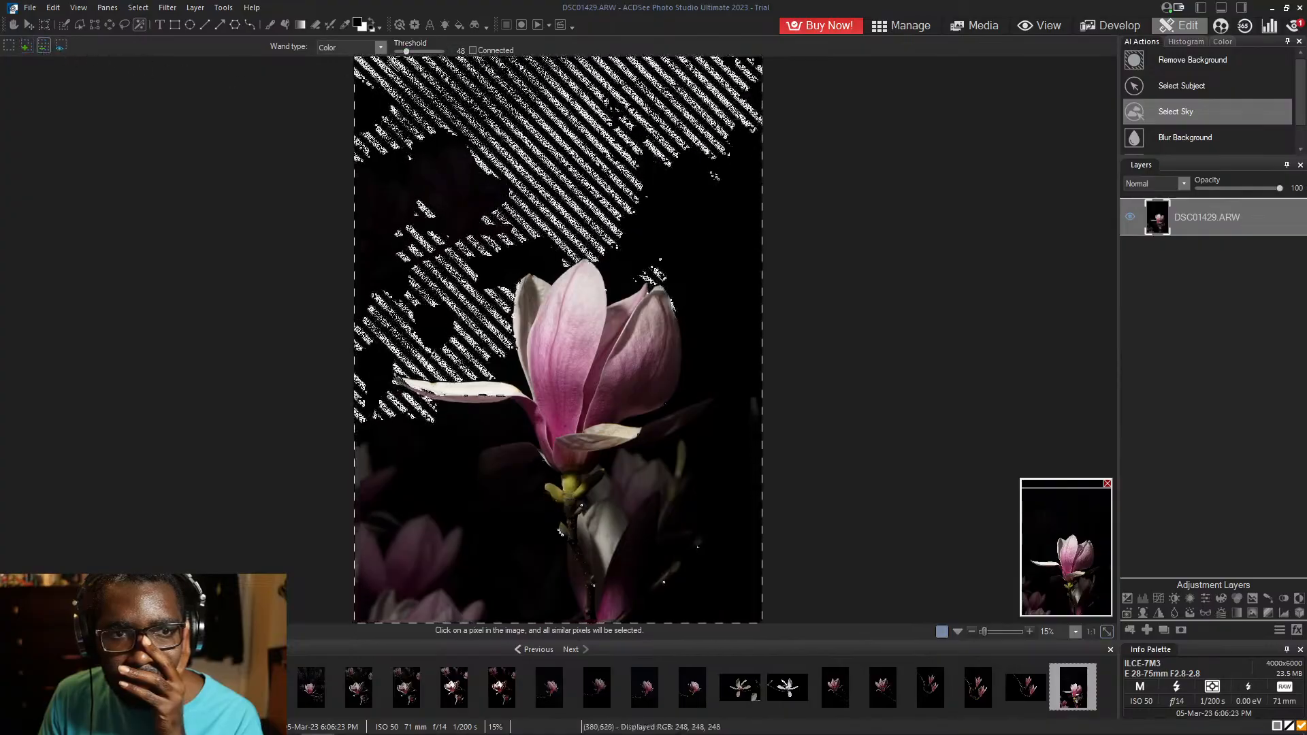
click(380, 49)
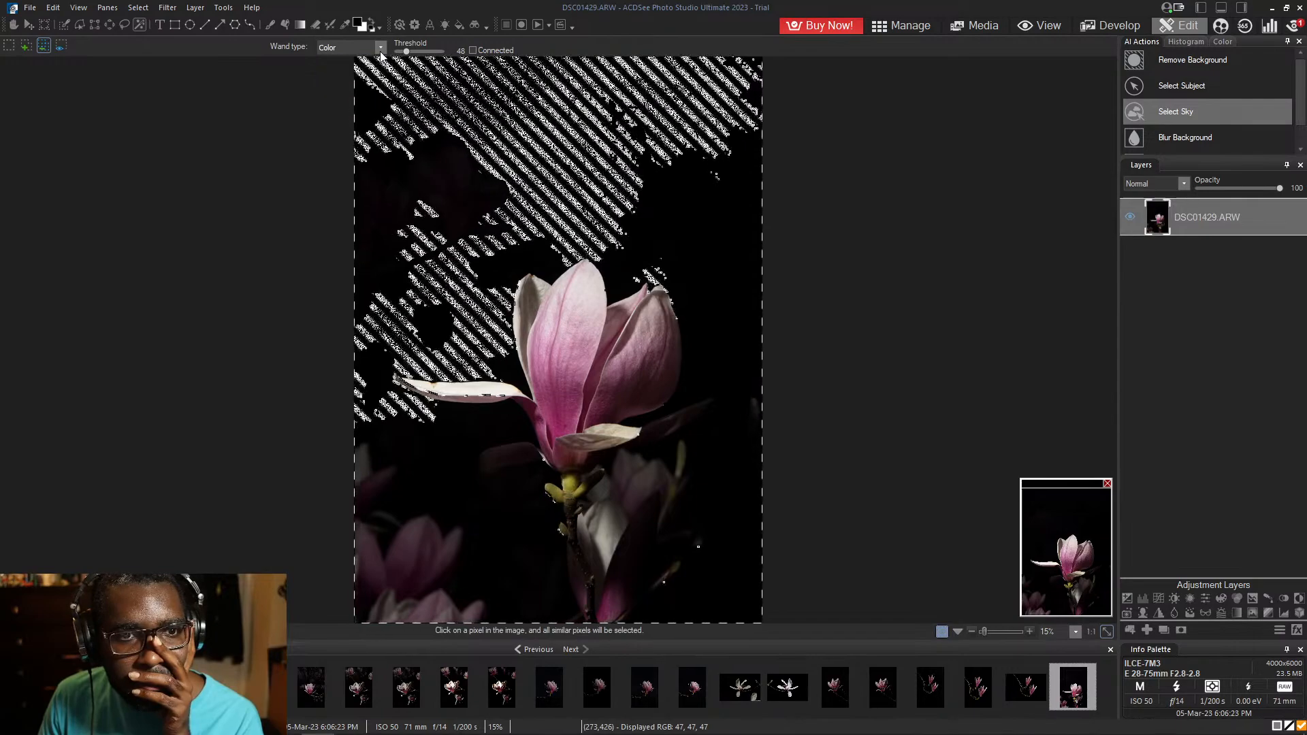
click(514, 142)
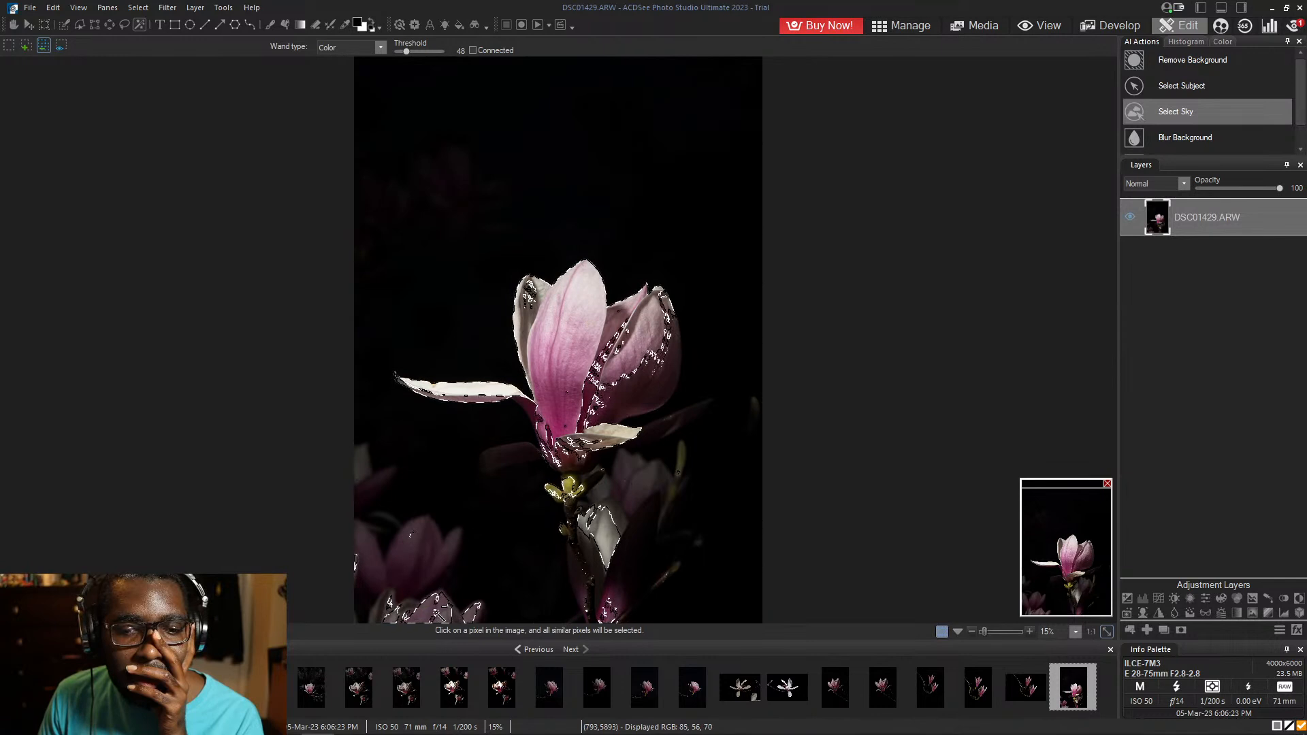
click(611, 531)
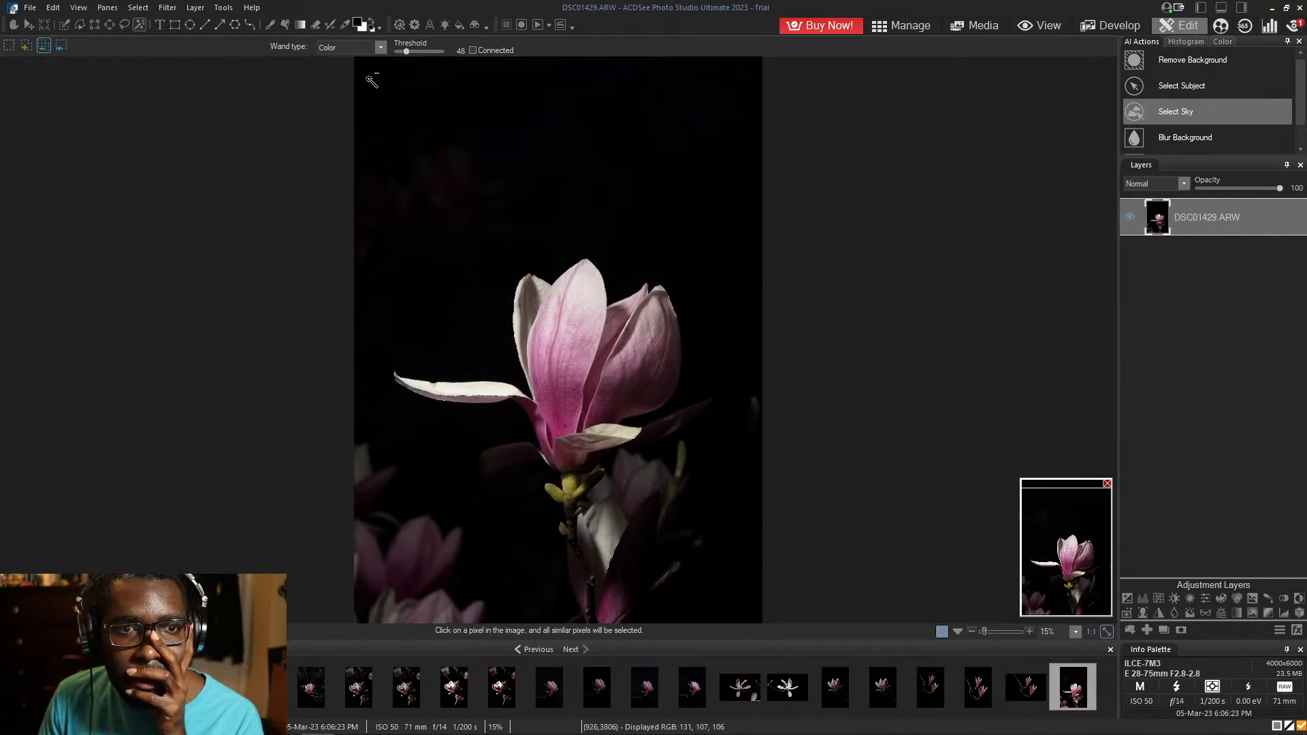
- Set the wand type to Brightness and try adding the light and shaded petals to the selection at threshold 48
click(379, 52)
click(373, 61)
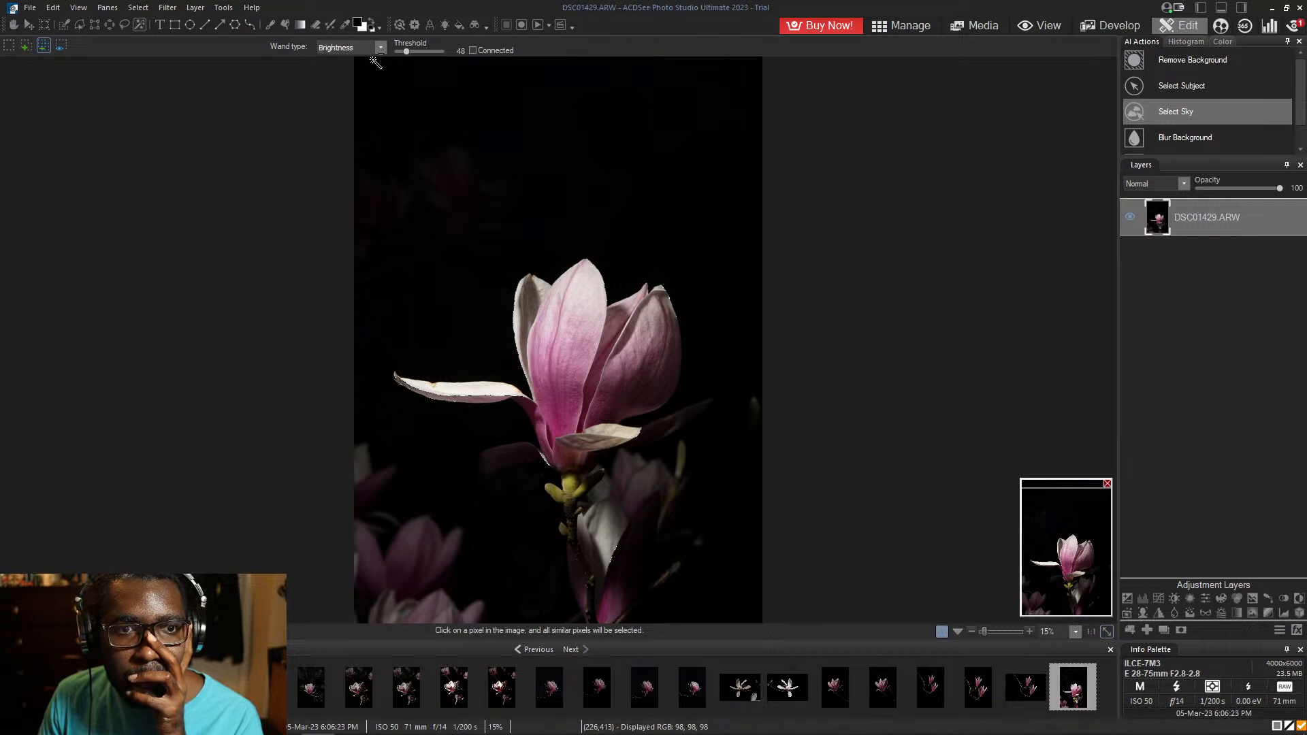
click(26, 45)
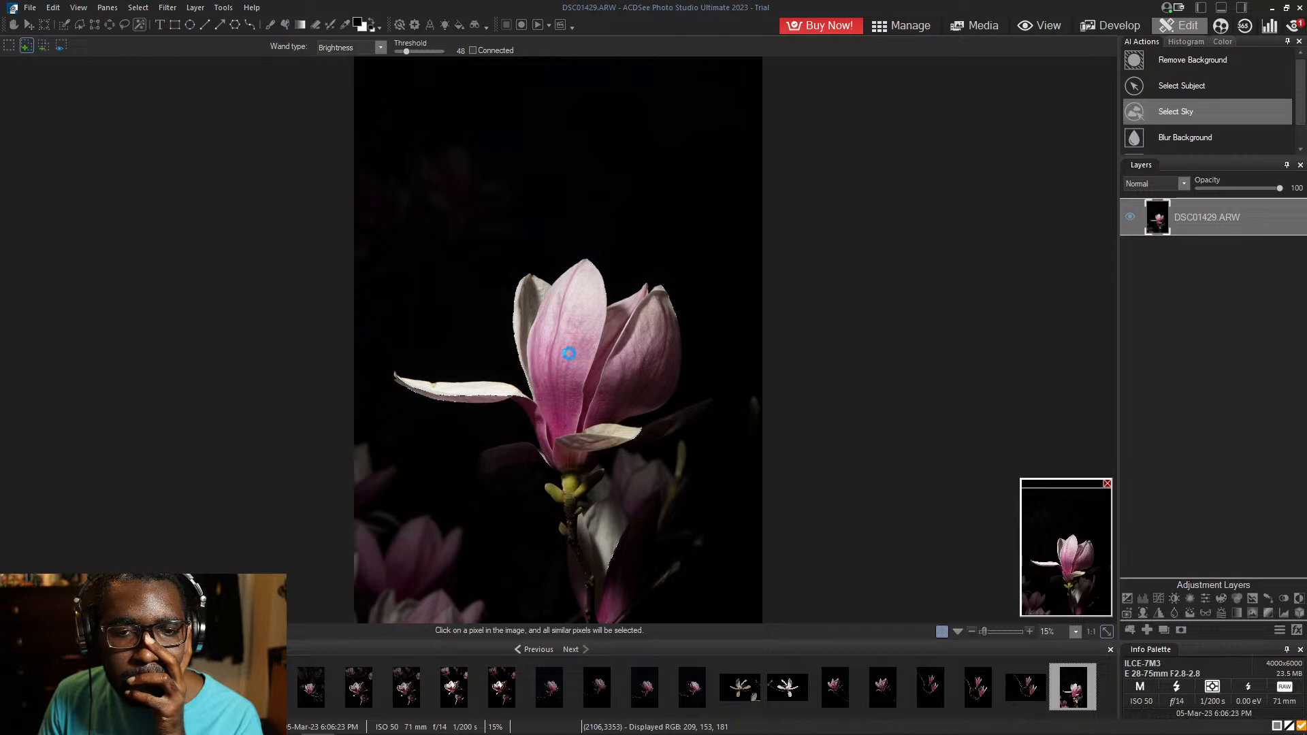
click(565, 413)
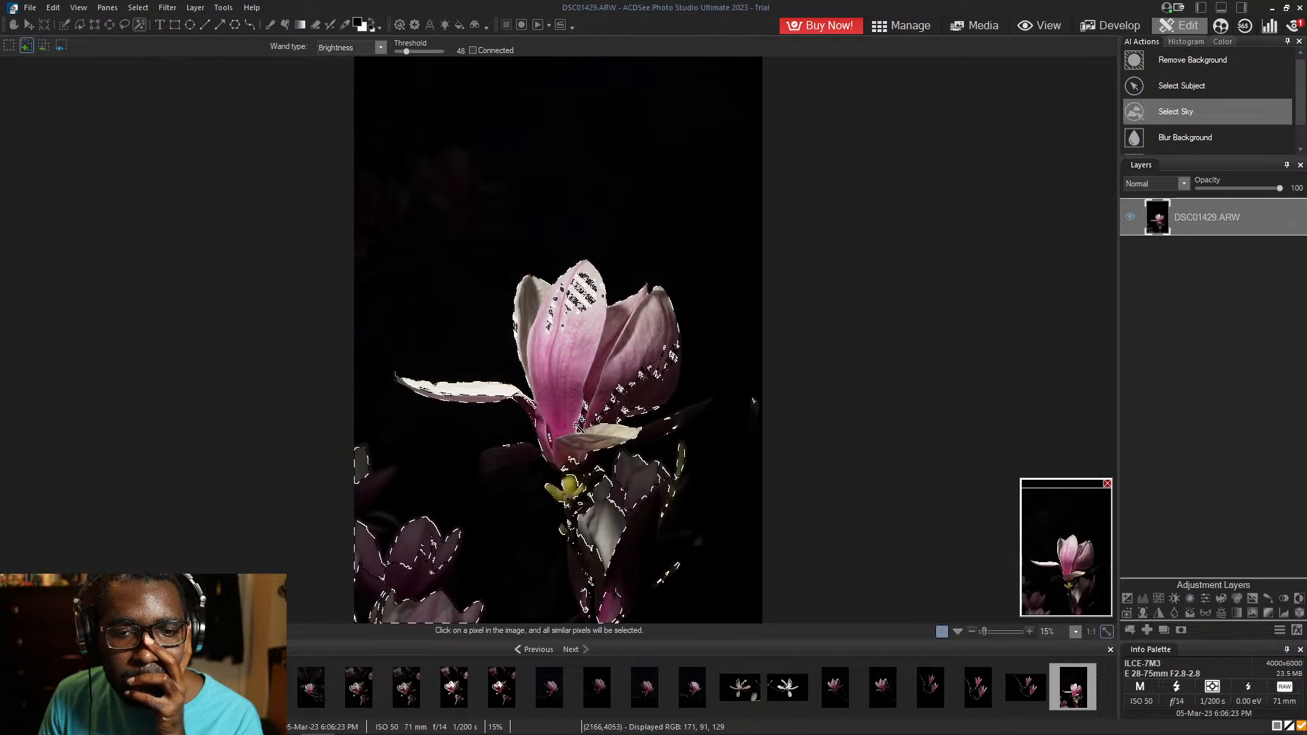
click(649, 390)
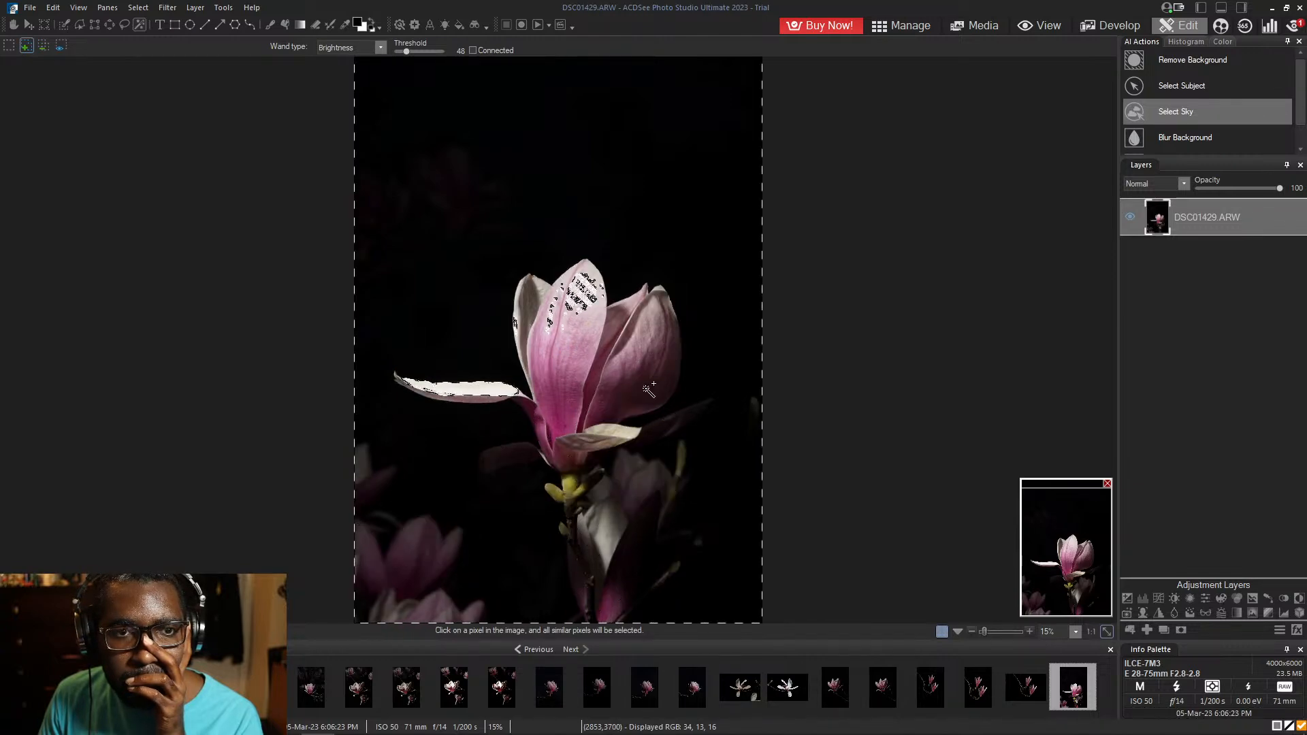
click(581, 284)
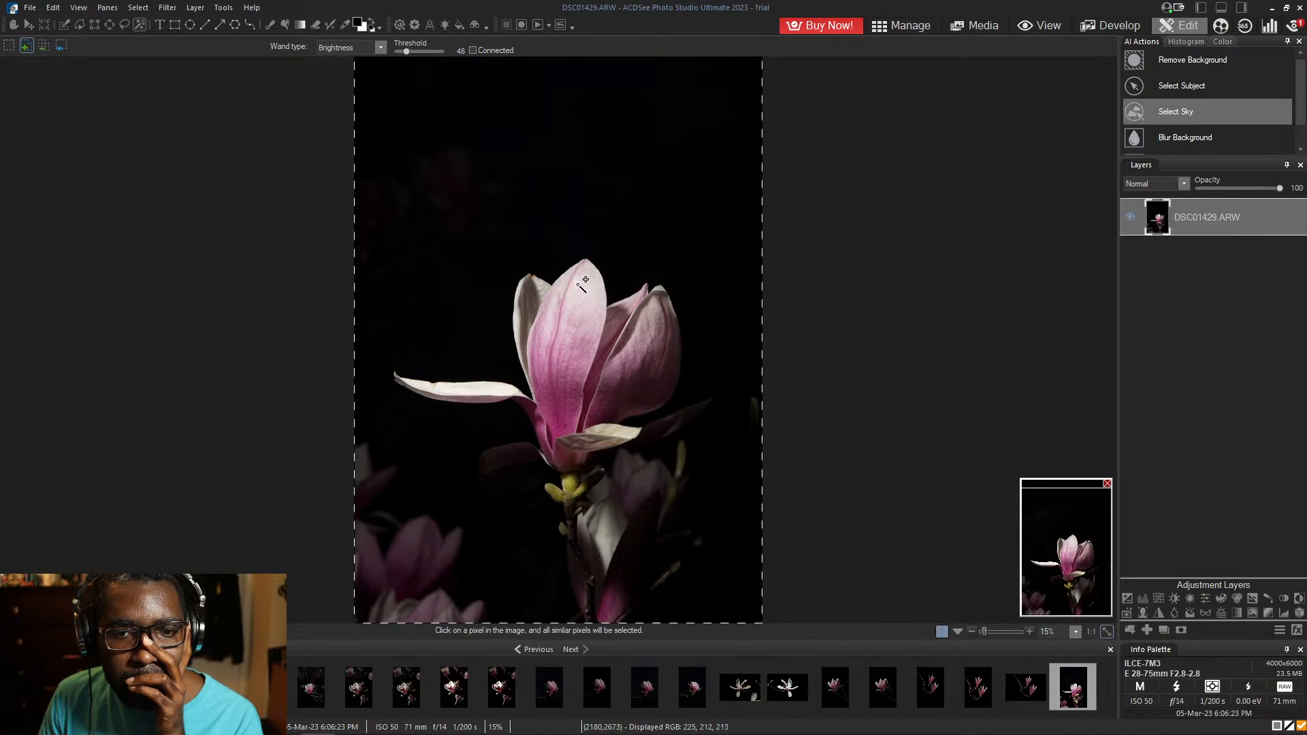
- Set the threshold to 8 and try subtracting the dark background and the dim background petals from the selection
drag(406, 51, 400, 49)
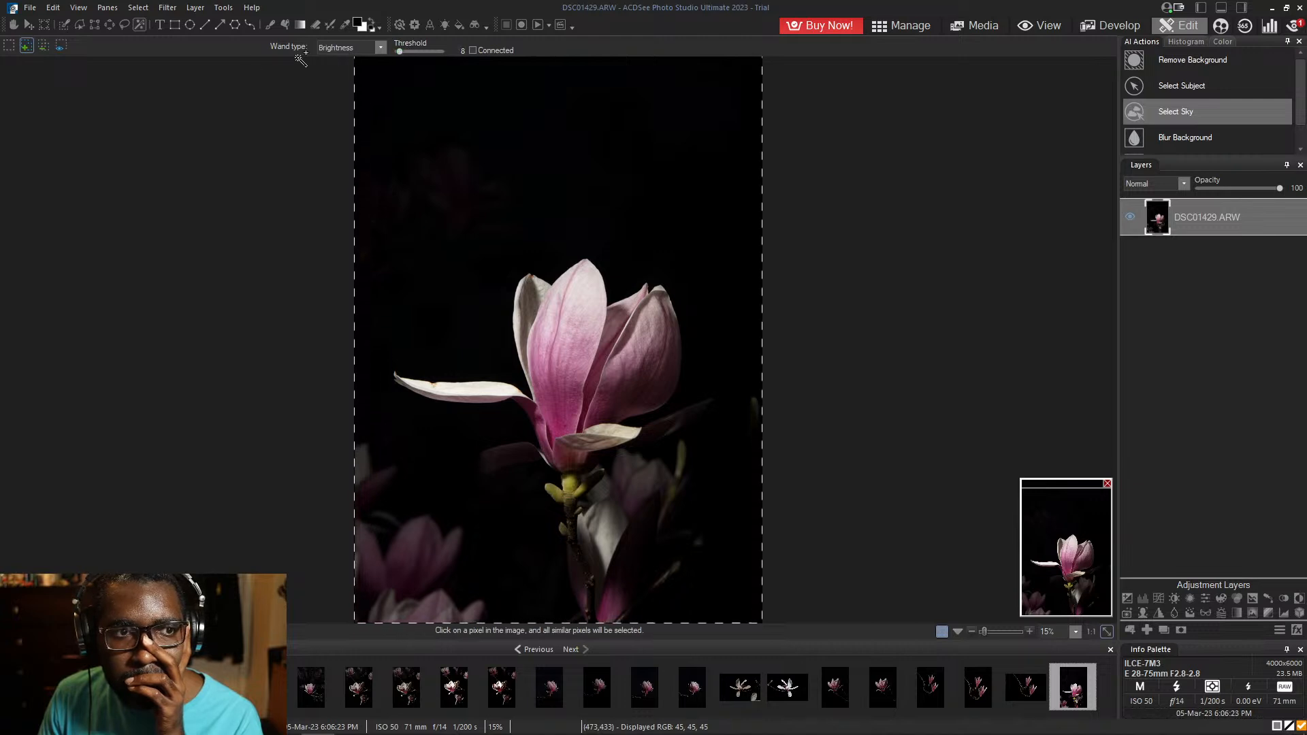
click(42, 45)
click(667, 101)
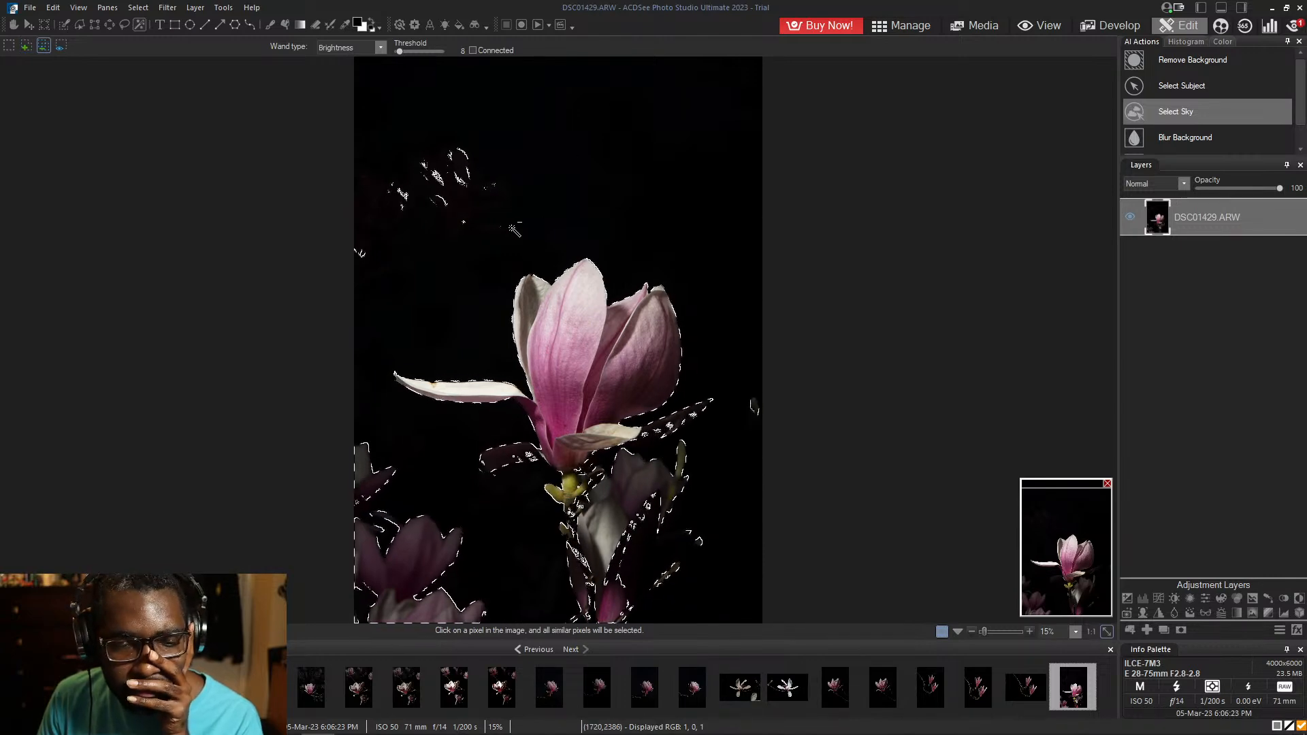
click(457, 170)
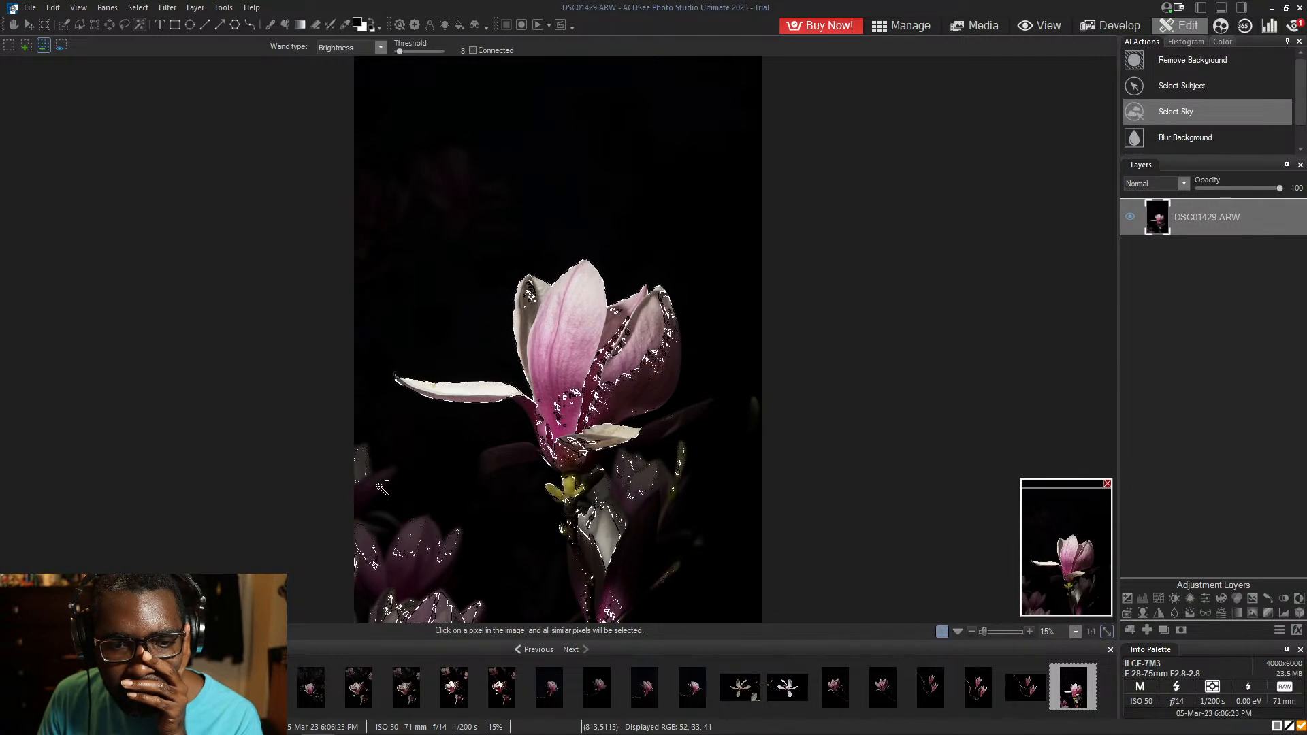
click(381, 526)
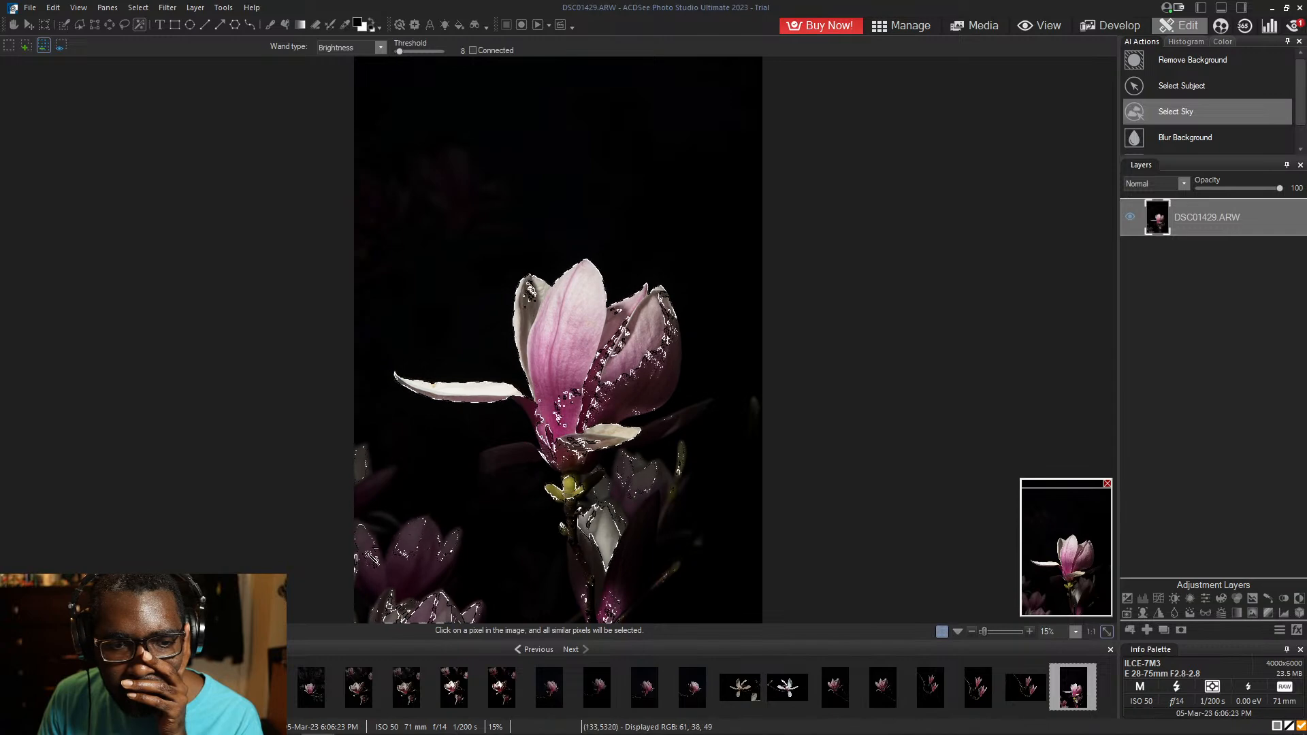
click(421, 610)
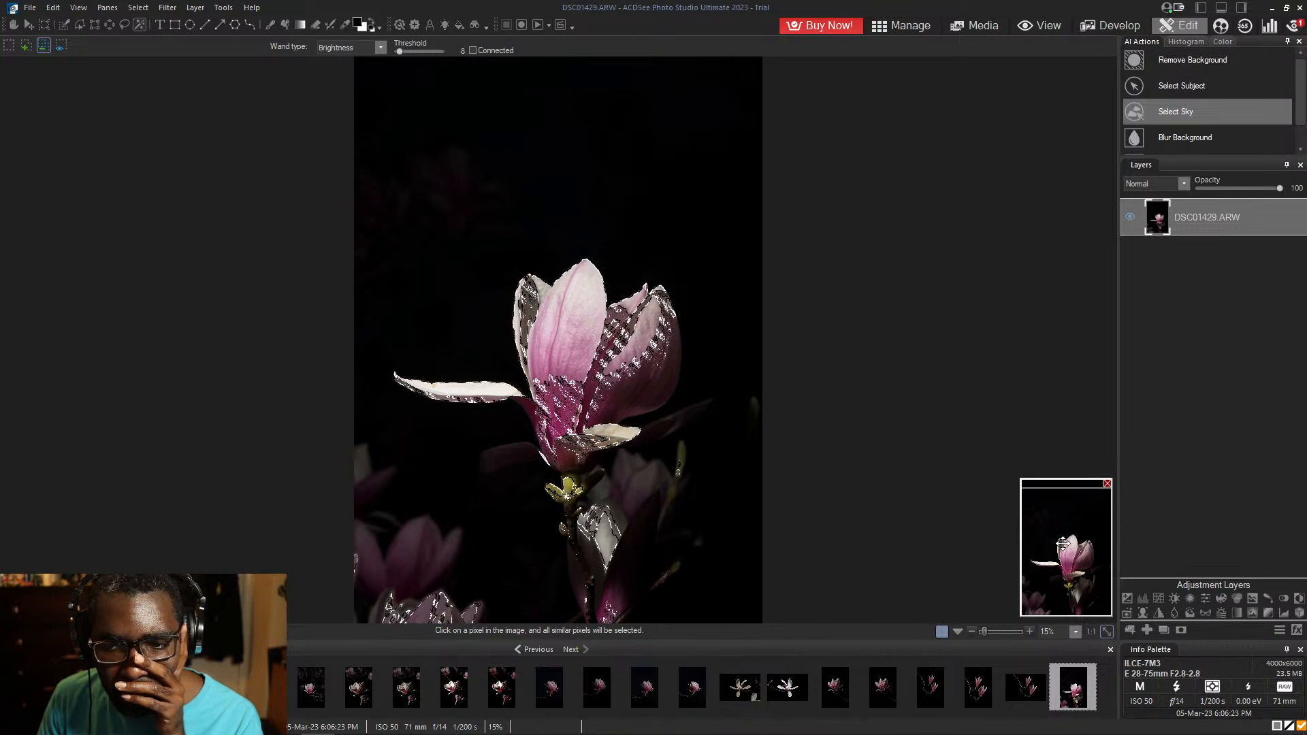
- Try subtracting the small bud and the pale petal beside the stem from the selection with the Magic Wand at threshold 8
click(1032, 630)
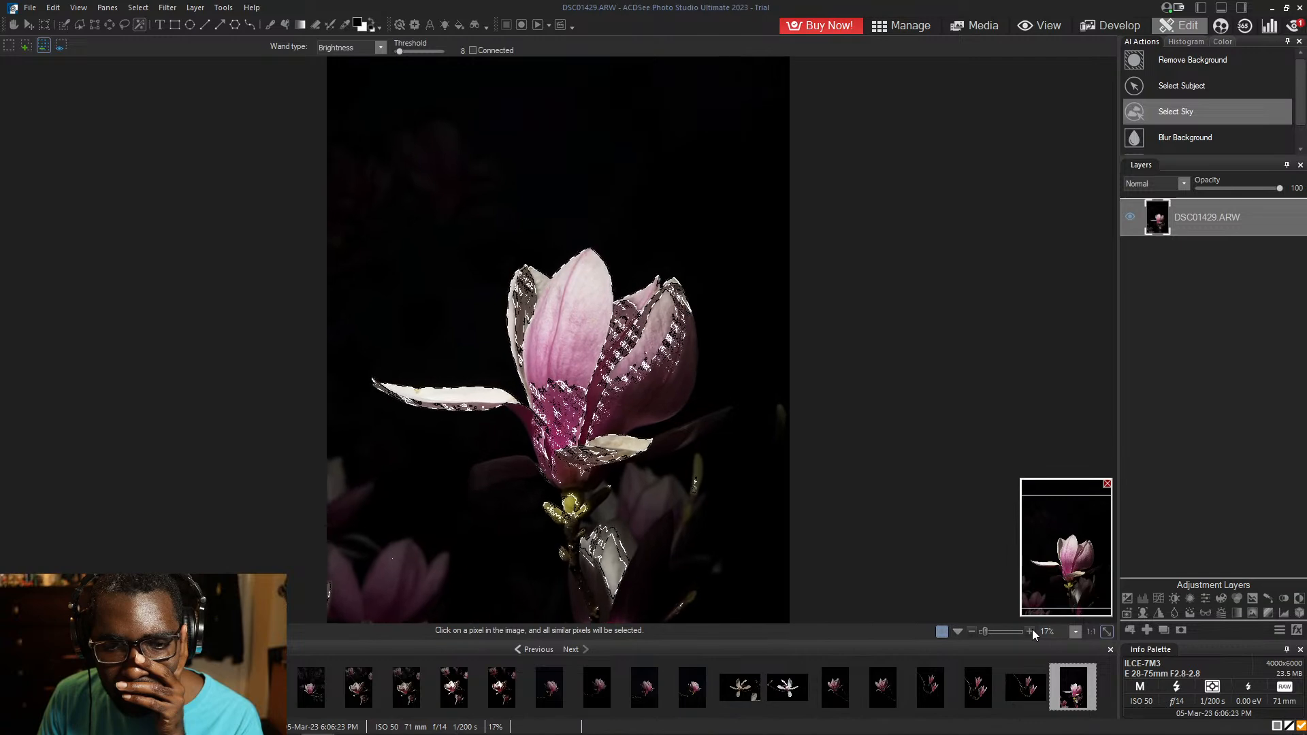
click(1030, 630)
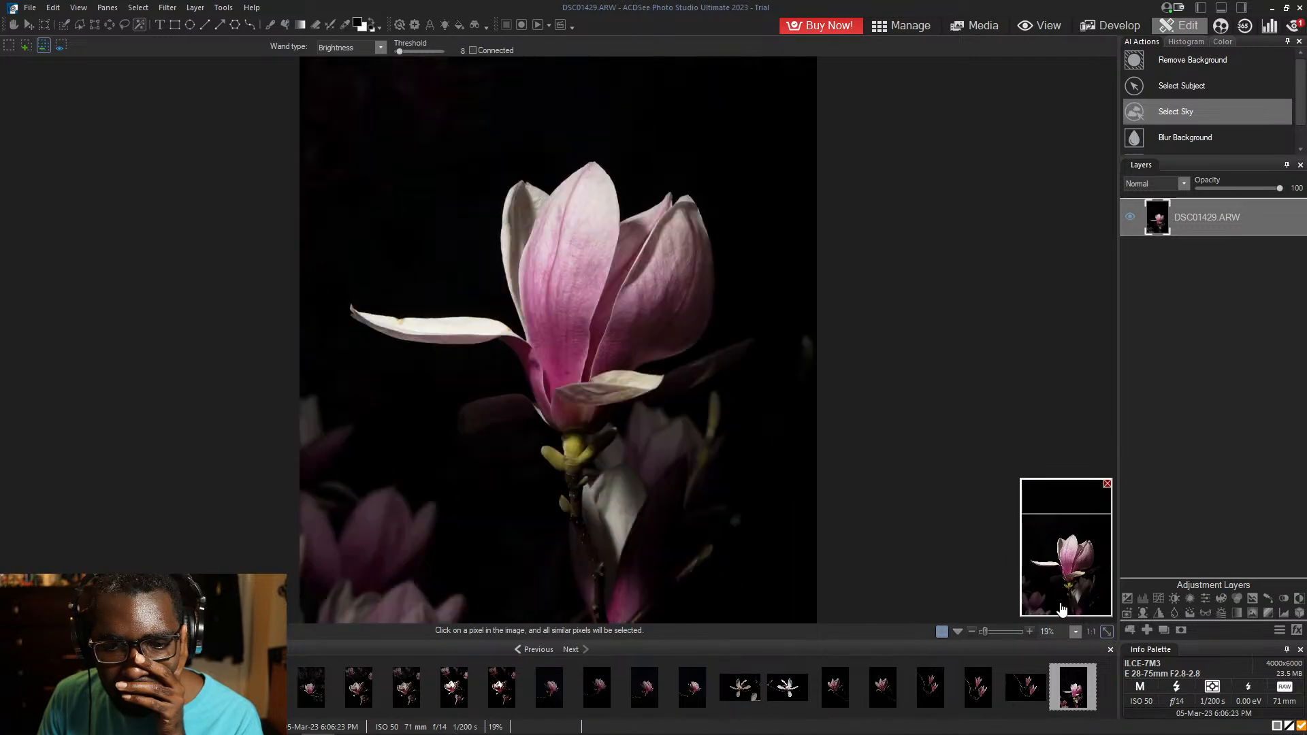
click(711, 429)
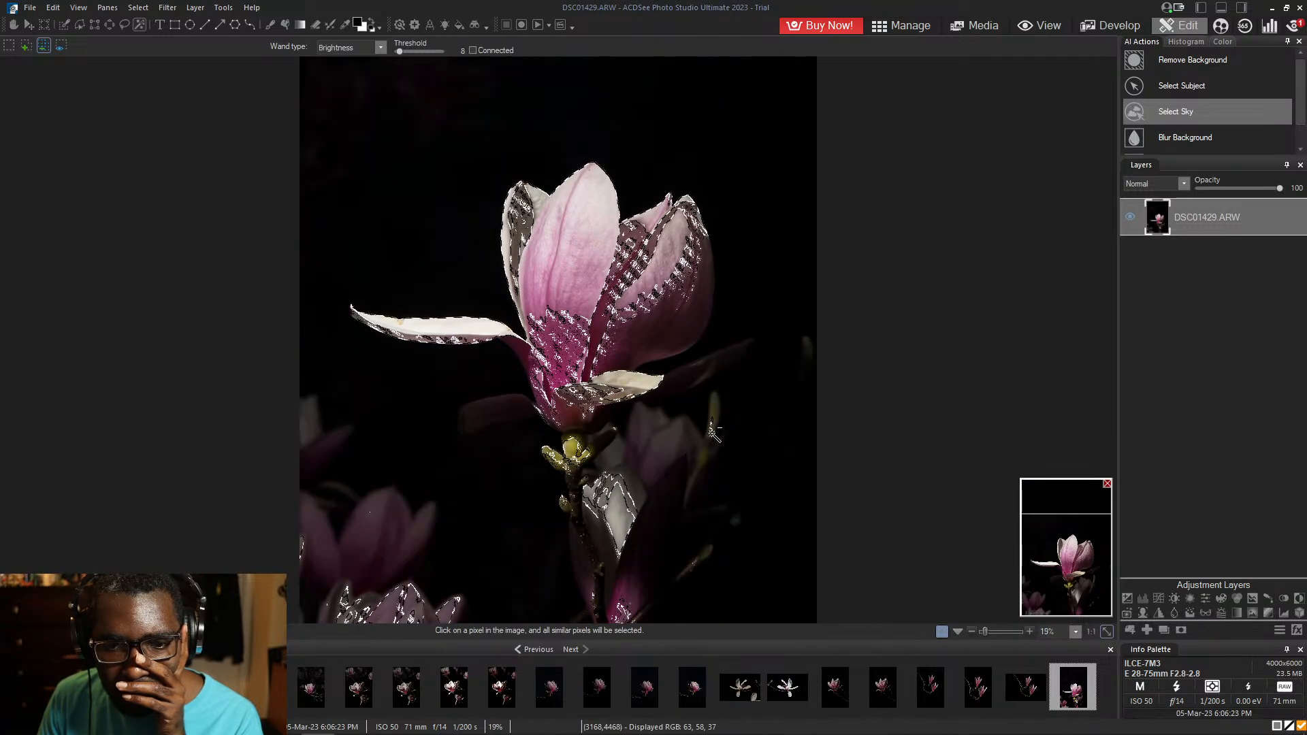
click(614, 502)
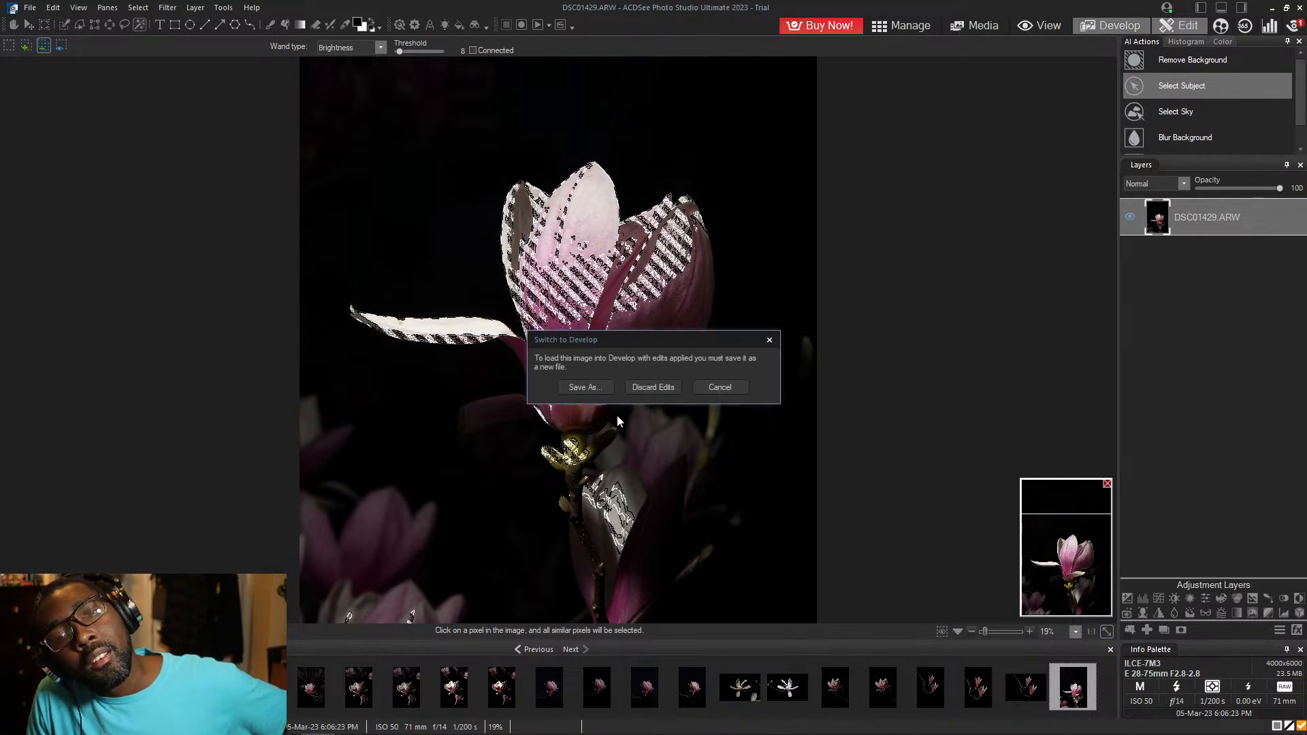
- Discard the edits to DSC01429.ARW and open it in Develop mode
click(656, 385)
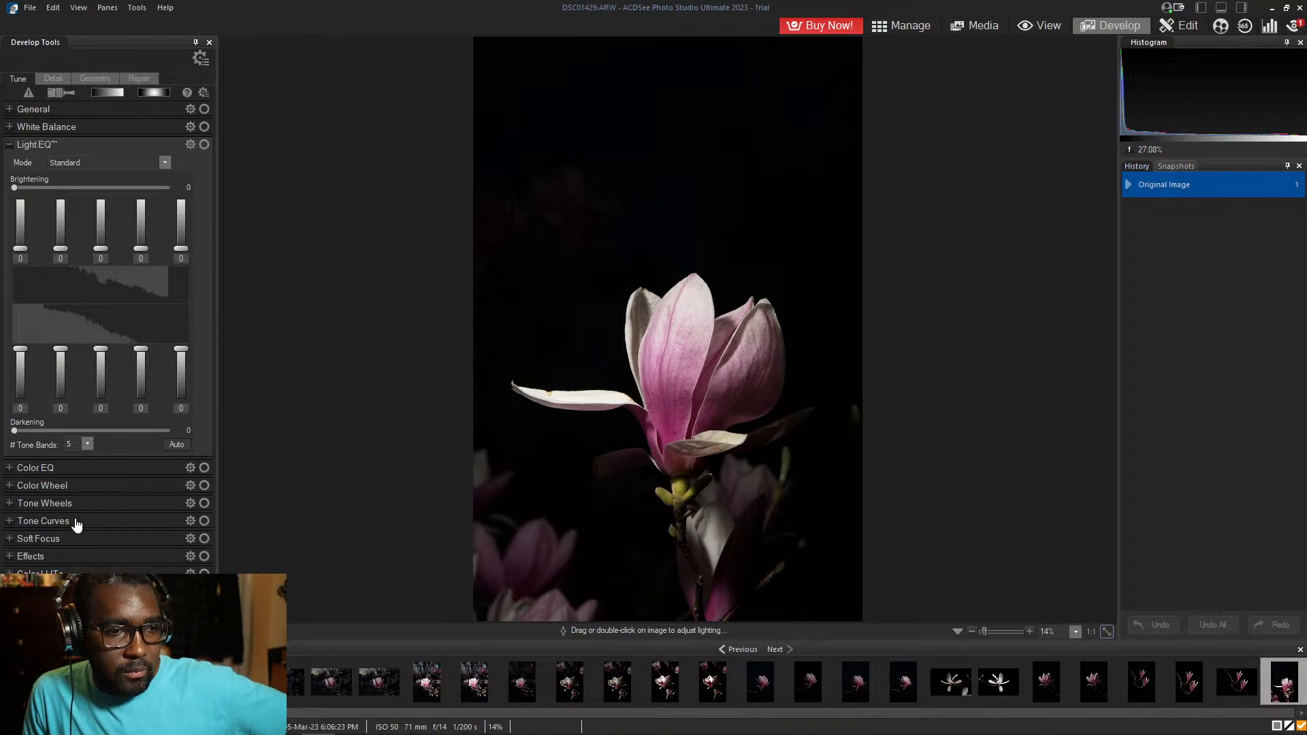
- In Tone Curves, set the blacks to 12 and the whites to 219, and lower the RGB curve slightly in the shadows
click(77, 521)
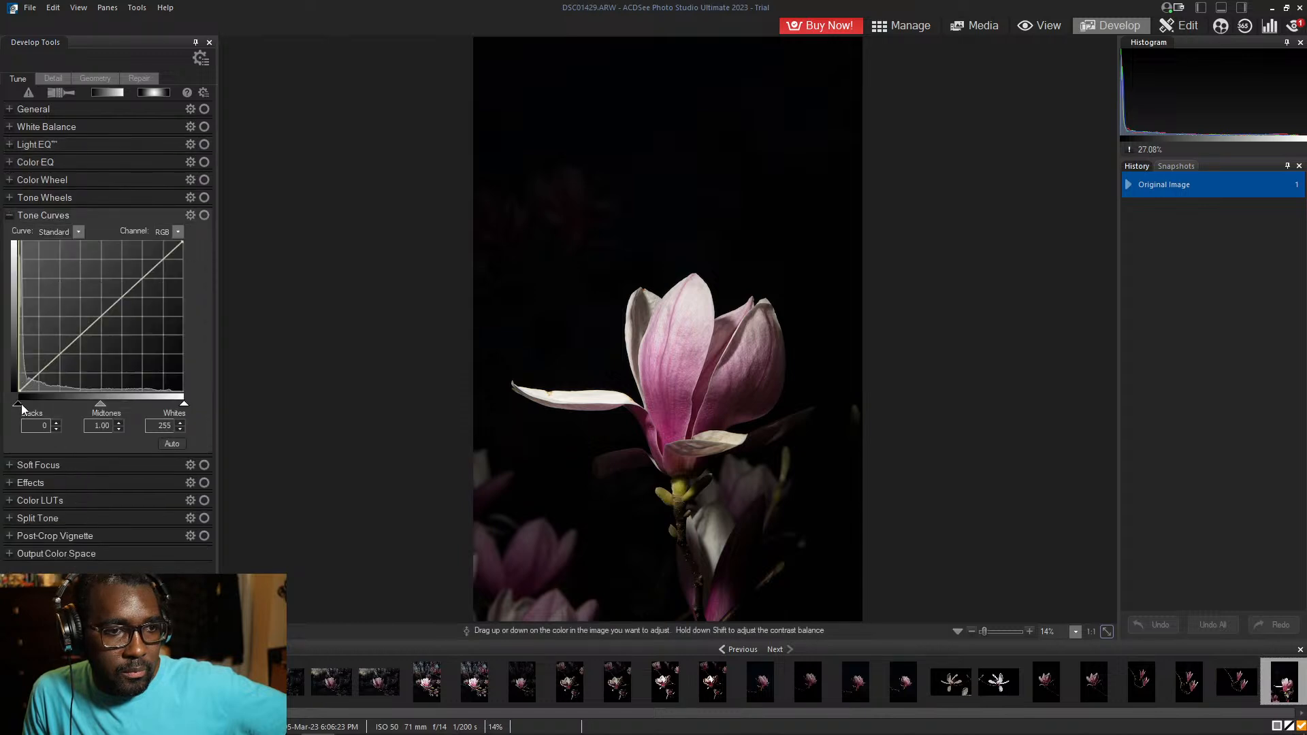
drag(19, 407, 27, 404)
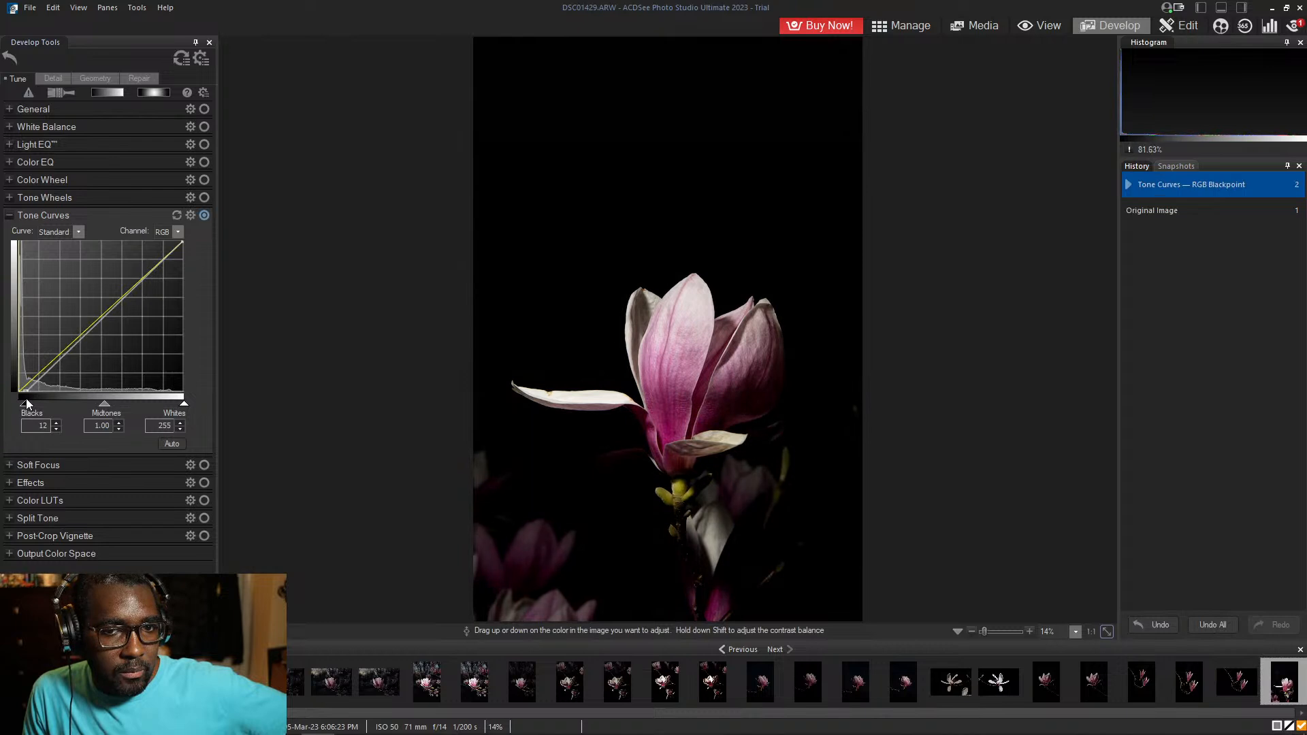
mouse_move(185, 402)
mouse_down()
mouse_move(119, 391)
mouse_move(206, 403)
mouse_move(161, 399)
mouse_up()
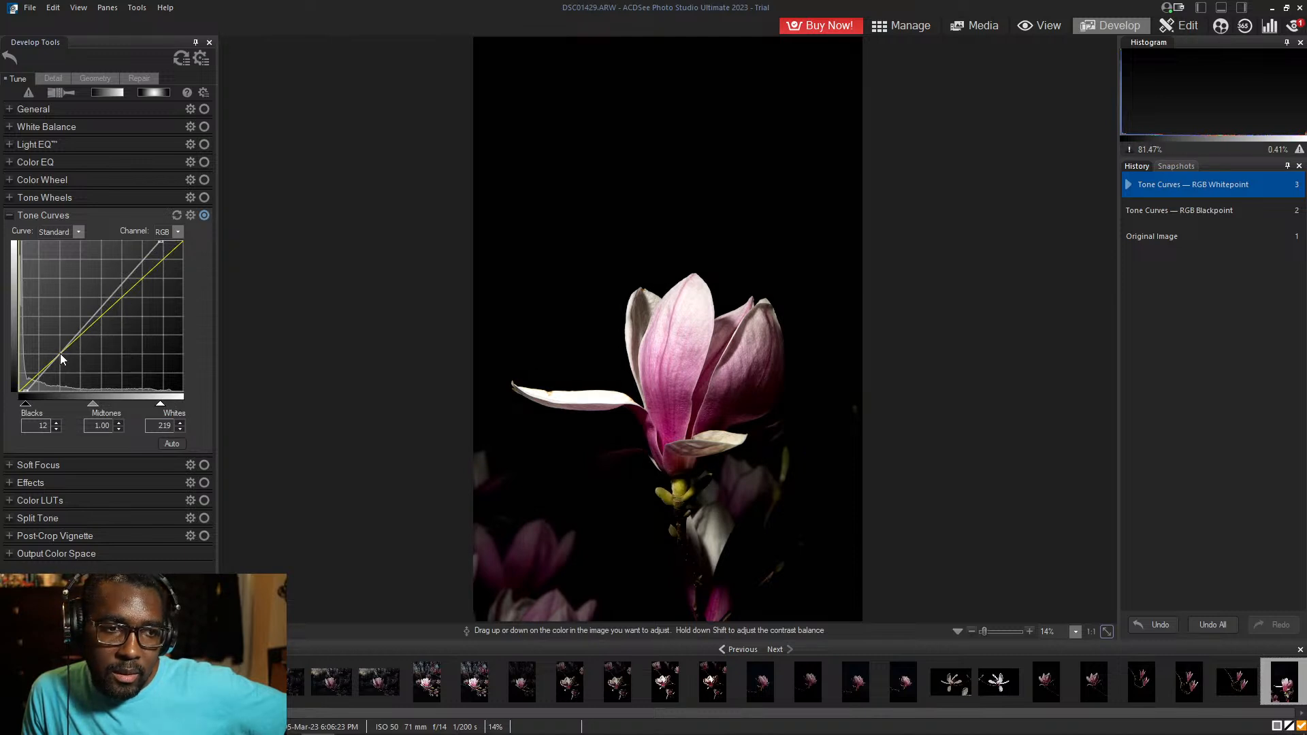
mouse_move(41, 374)
mouse_down()
mouse_move(67, 388)
mouse_move(8, 398)
mouse_move(41, 367)
mouse_move(53, 380)
mouse_move(60, 361)
mouse_up()
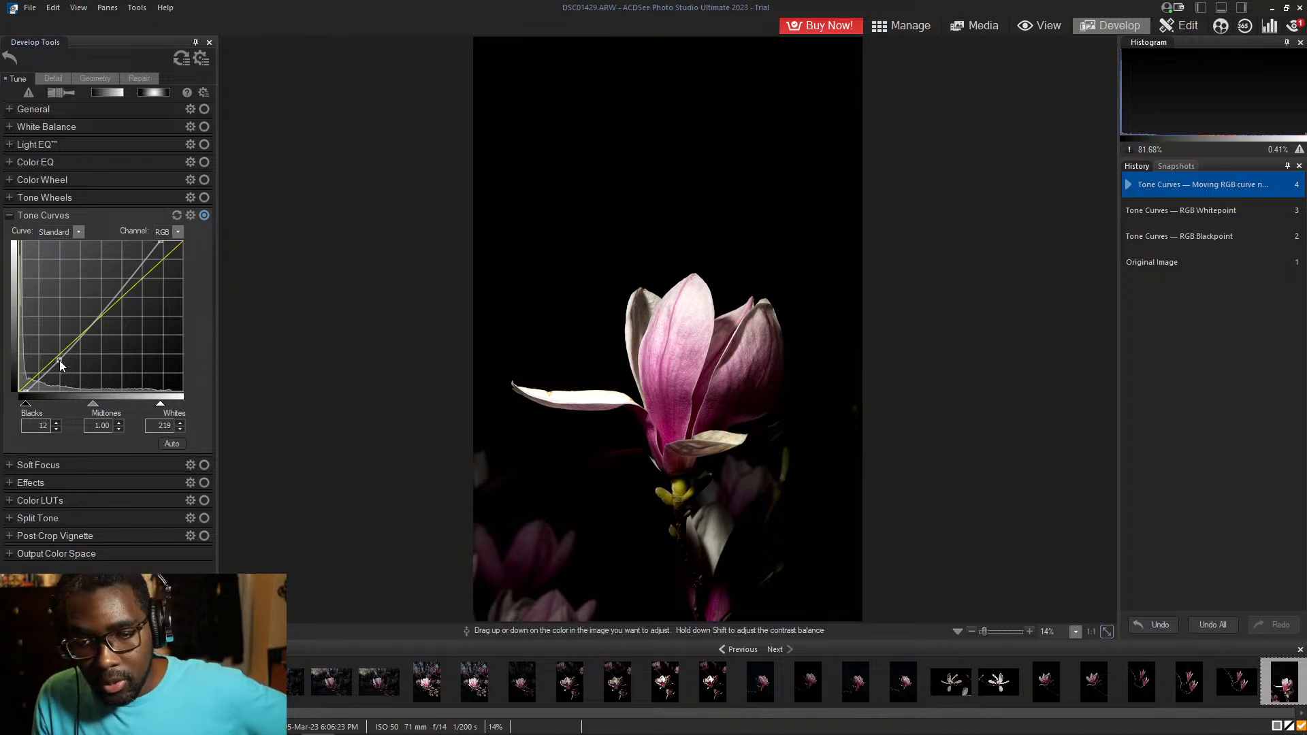
- Discard the tone curve edits to DSC01429.ARW, switch to DSC01428.ARW and open it in Edit mode without the Magic Wand active
click(1240, 686)
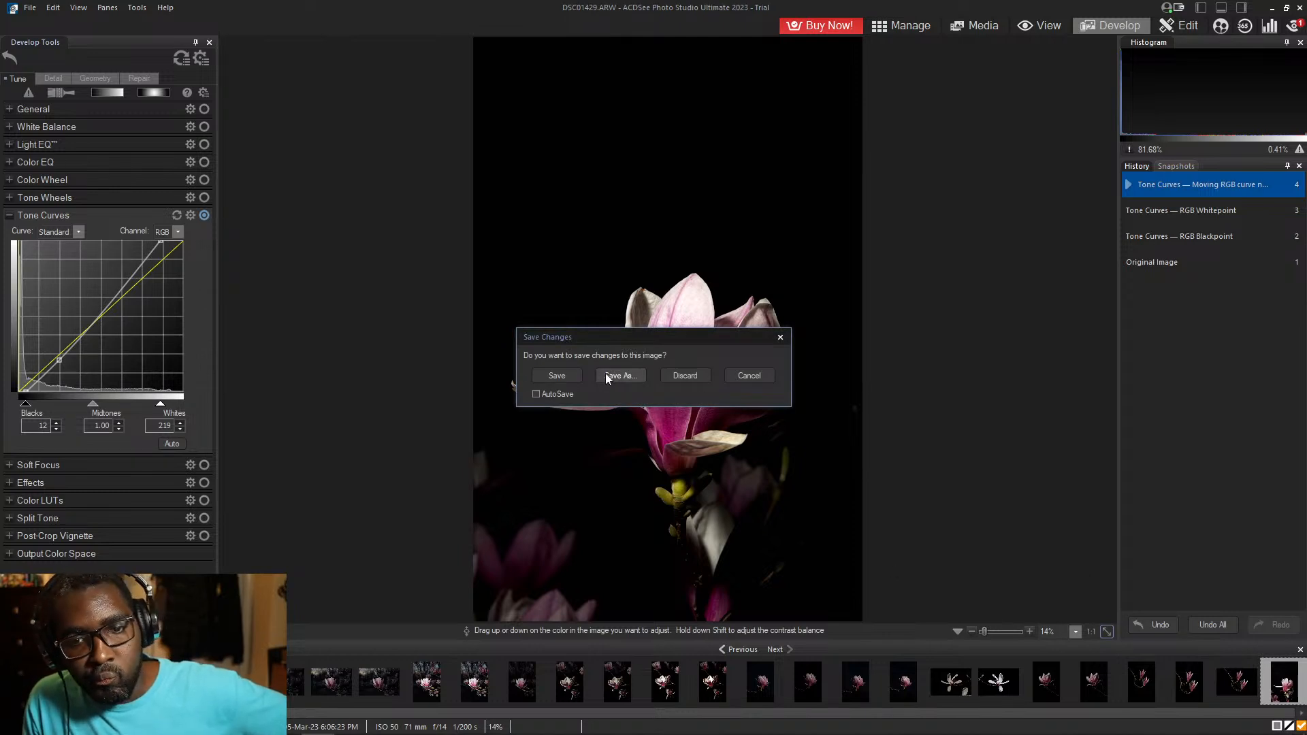
click(675, 375)
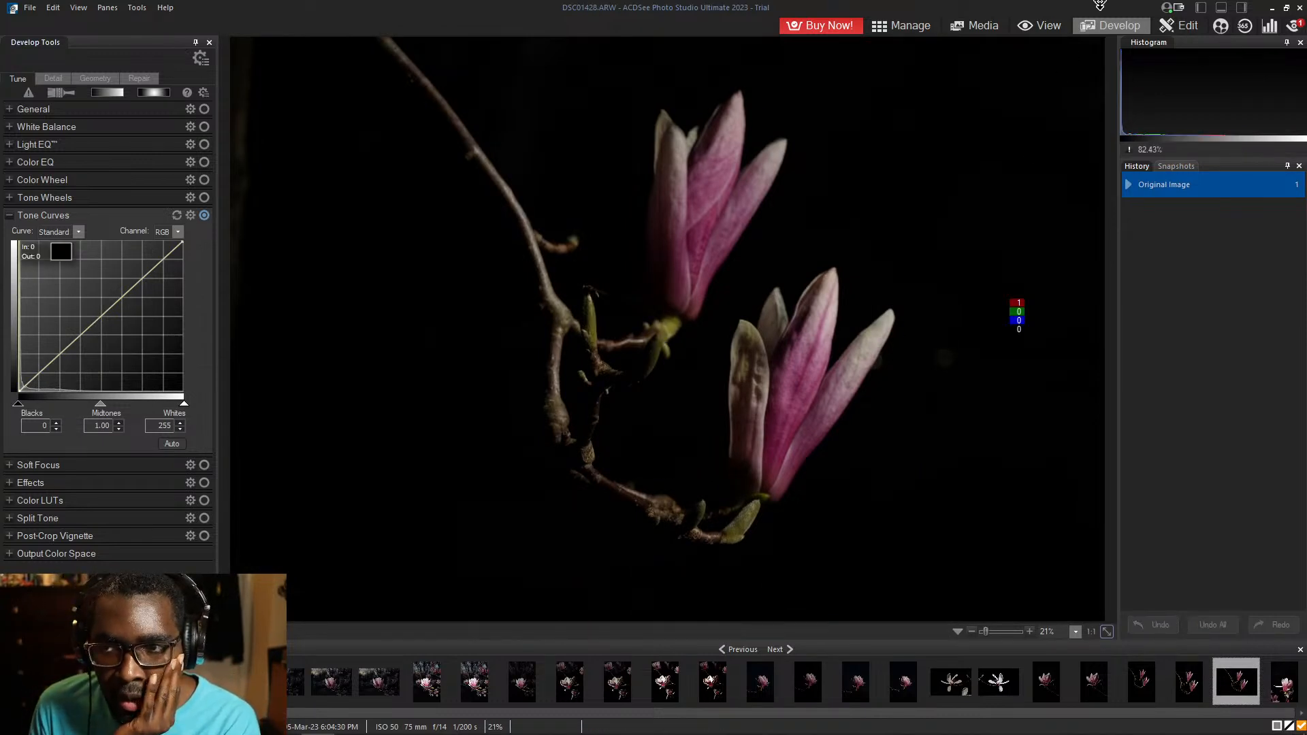
click(1179, 28)
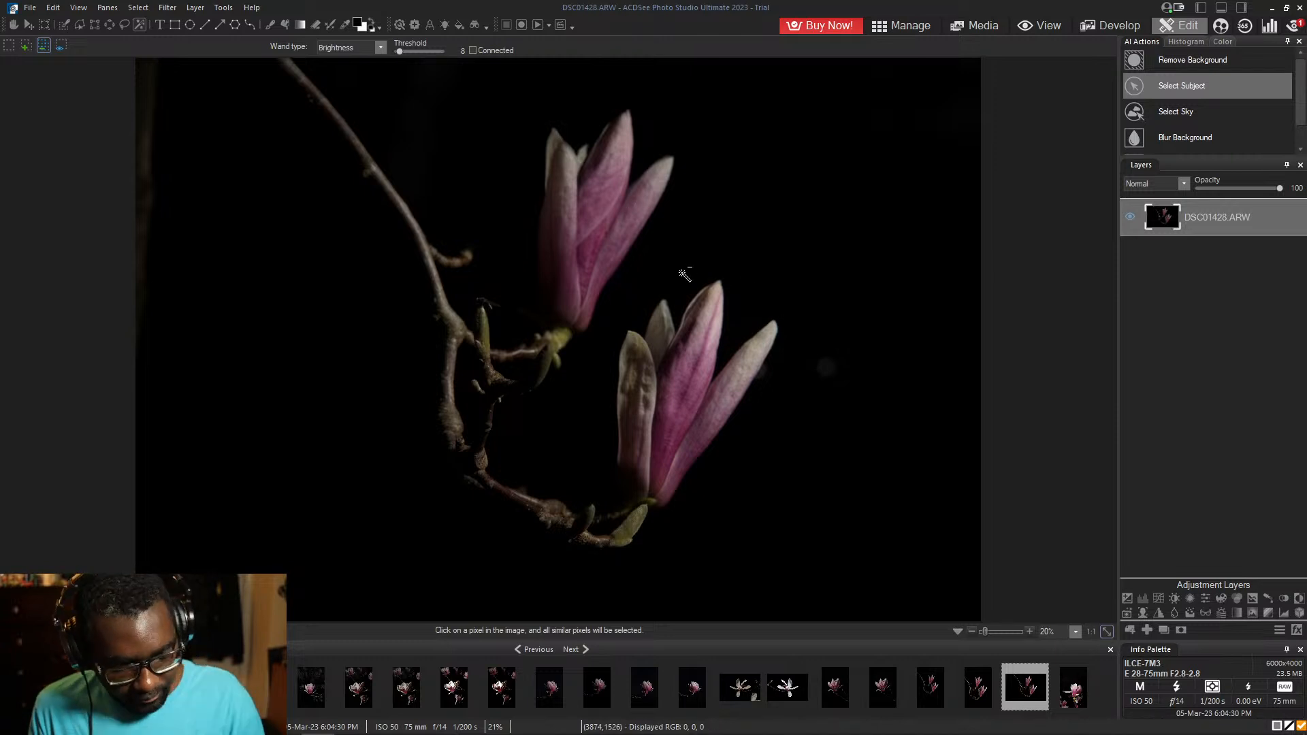
key(Escape)
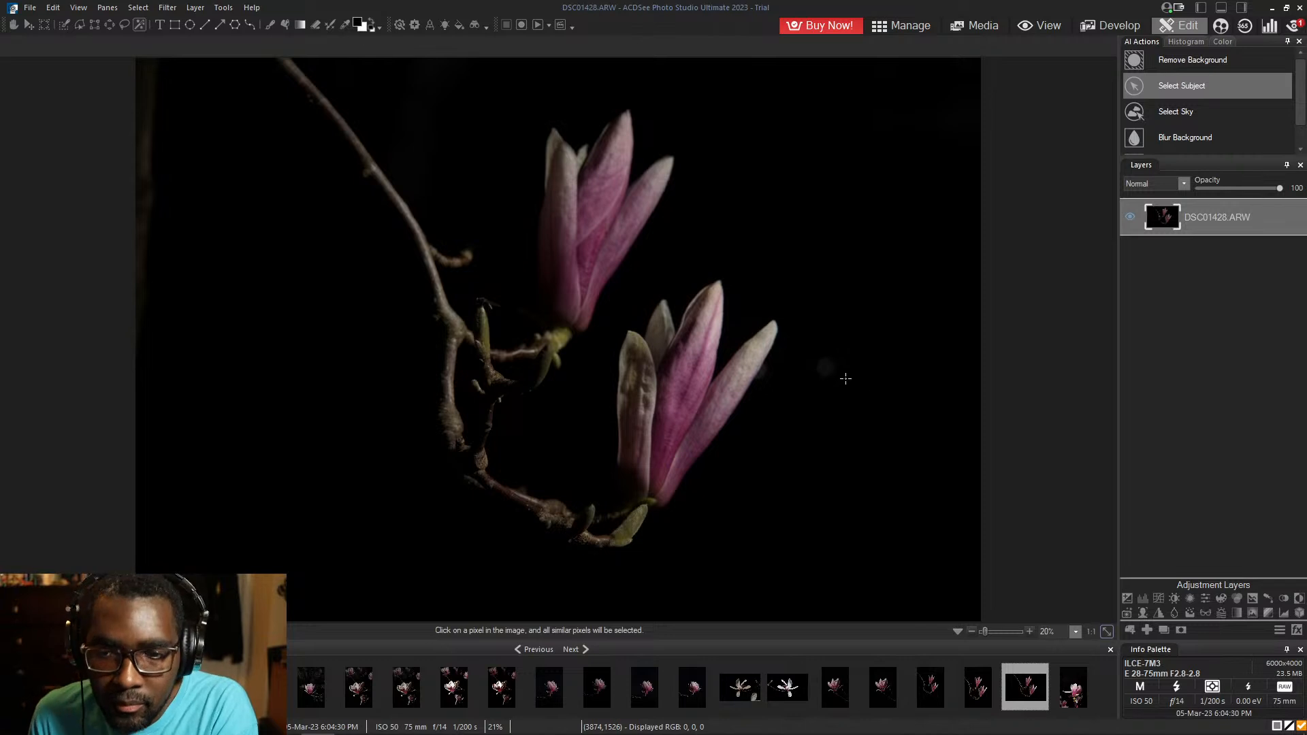
- Paint black with the Brush over the faint spots in the dark background beside the lower flower's outer petal
key(b)
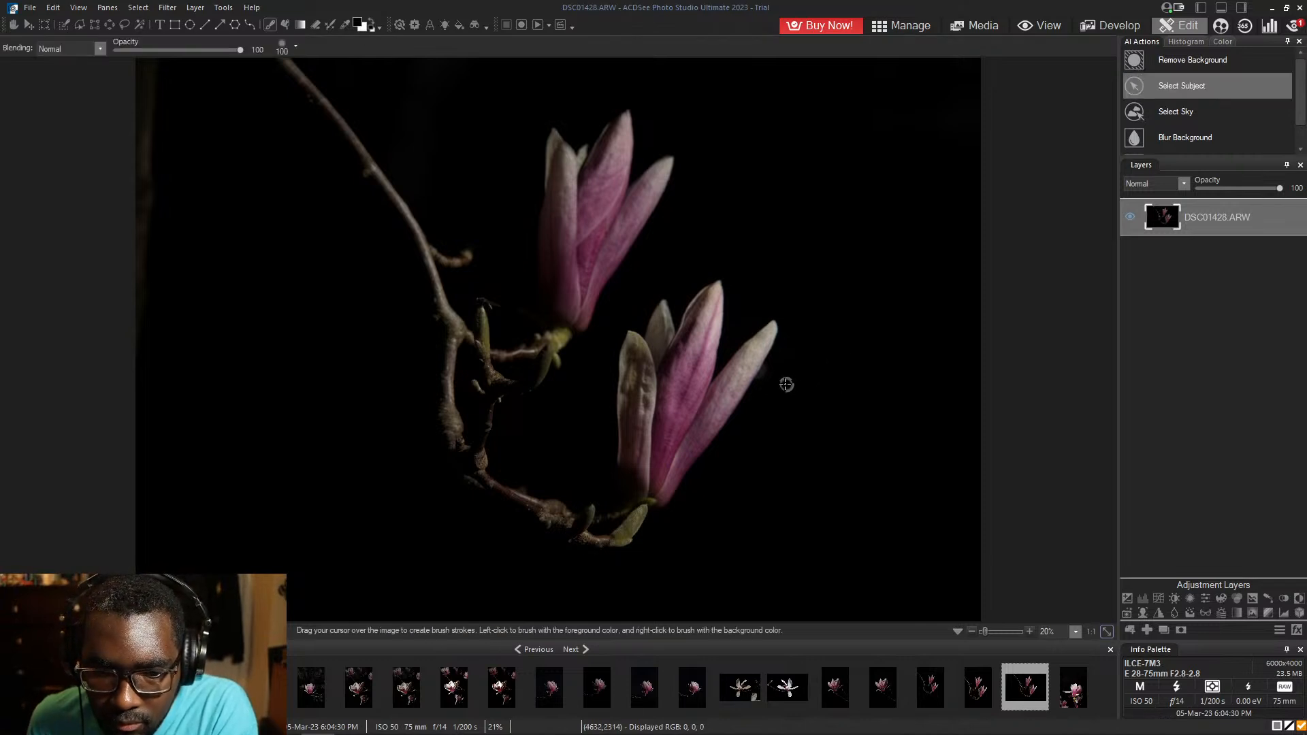
click(1029, 632)
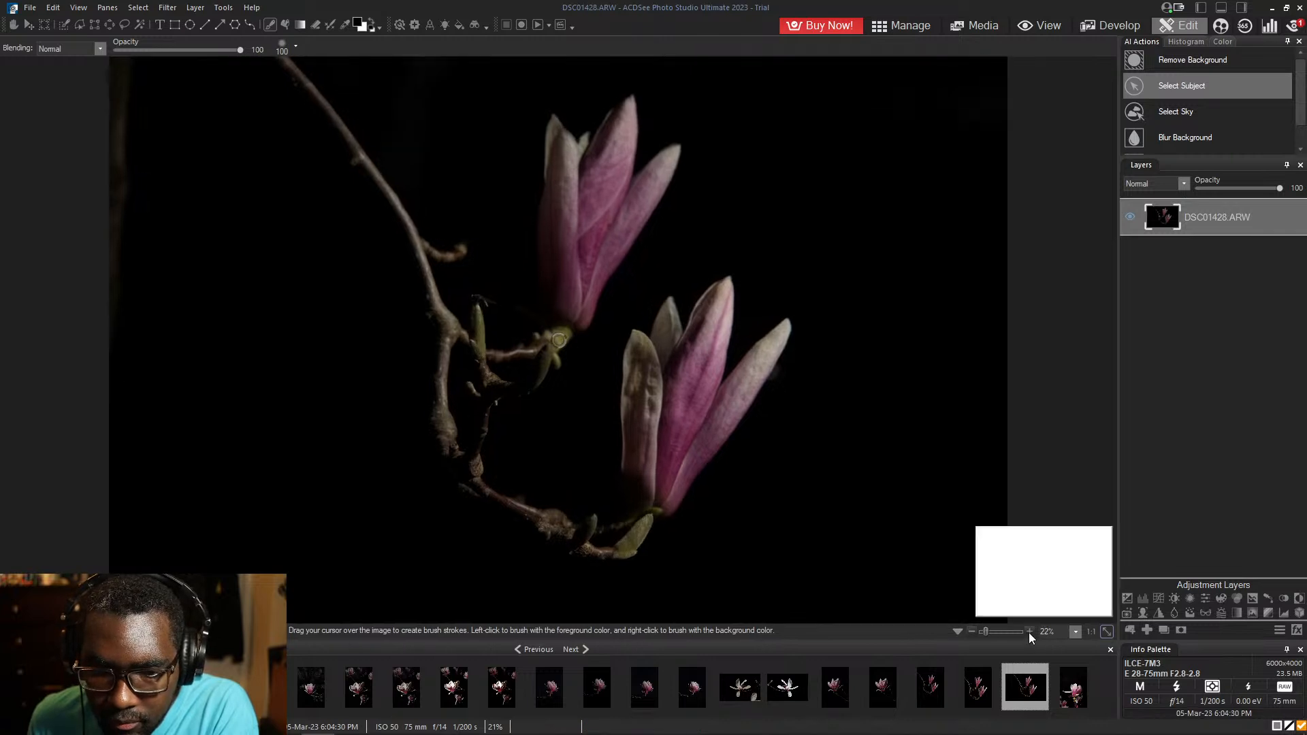
click(1030, 633)
click(1030, 632)
click(1029, 633)
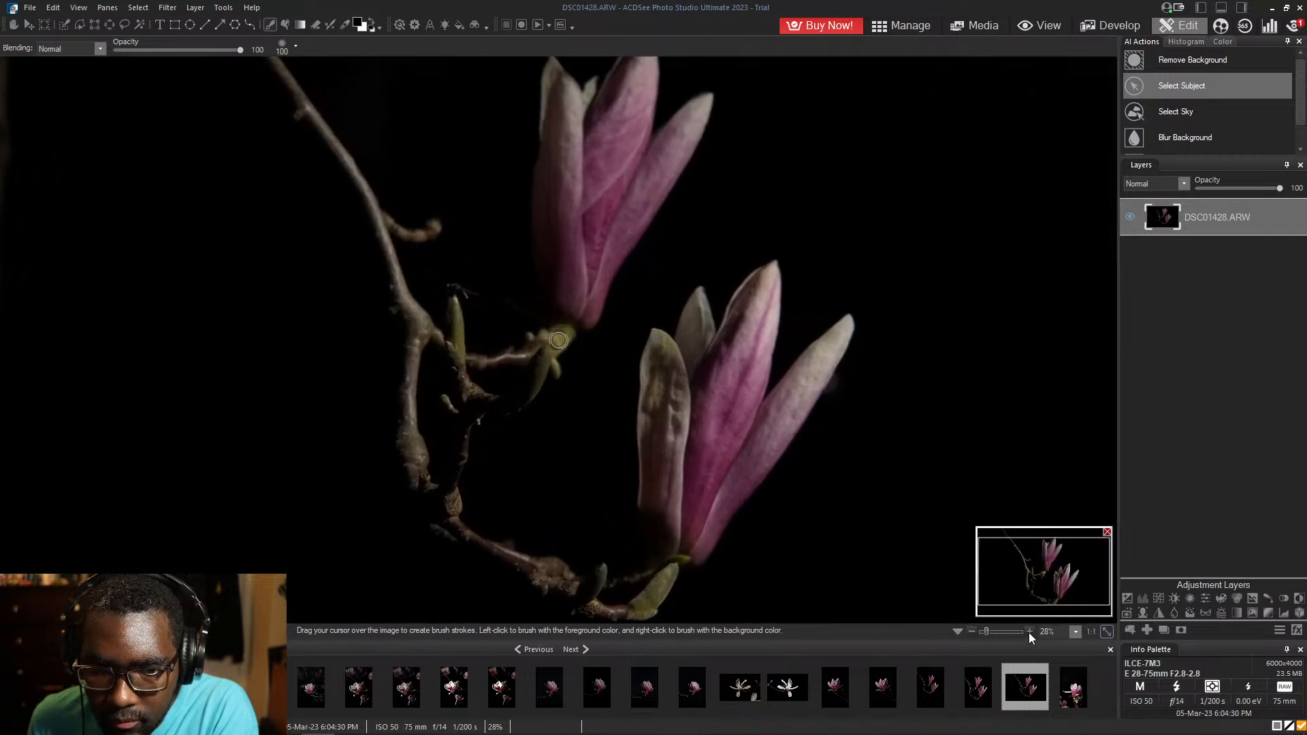
click(1030, 633)
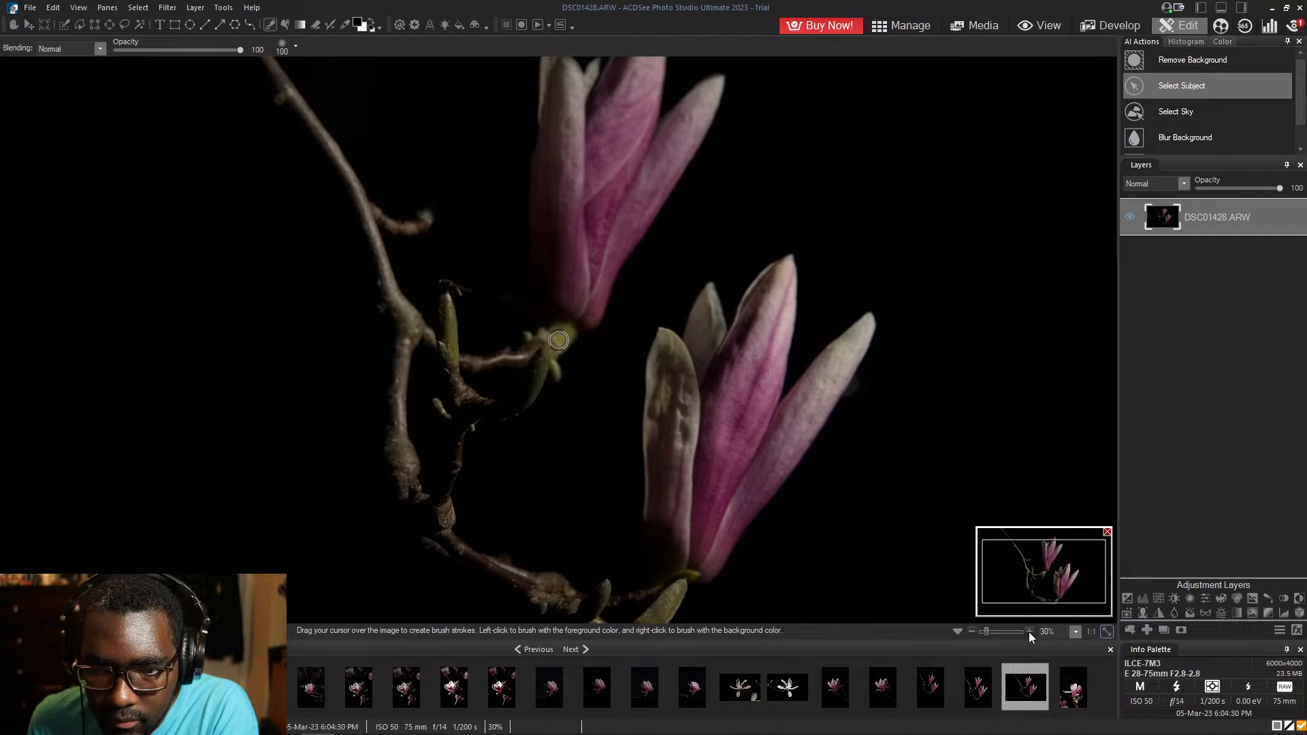
click(1030, 632)
drag(1032, 581, 1064, 584)
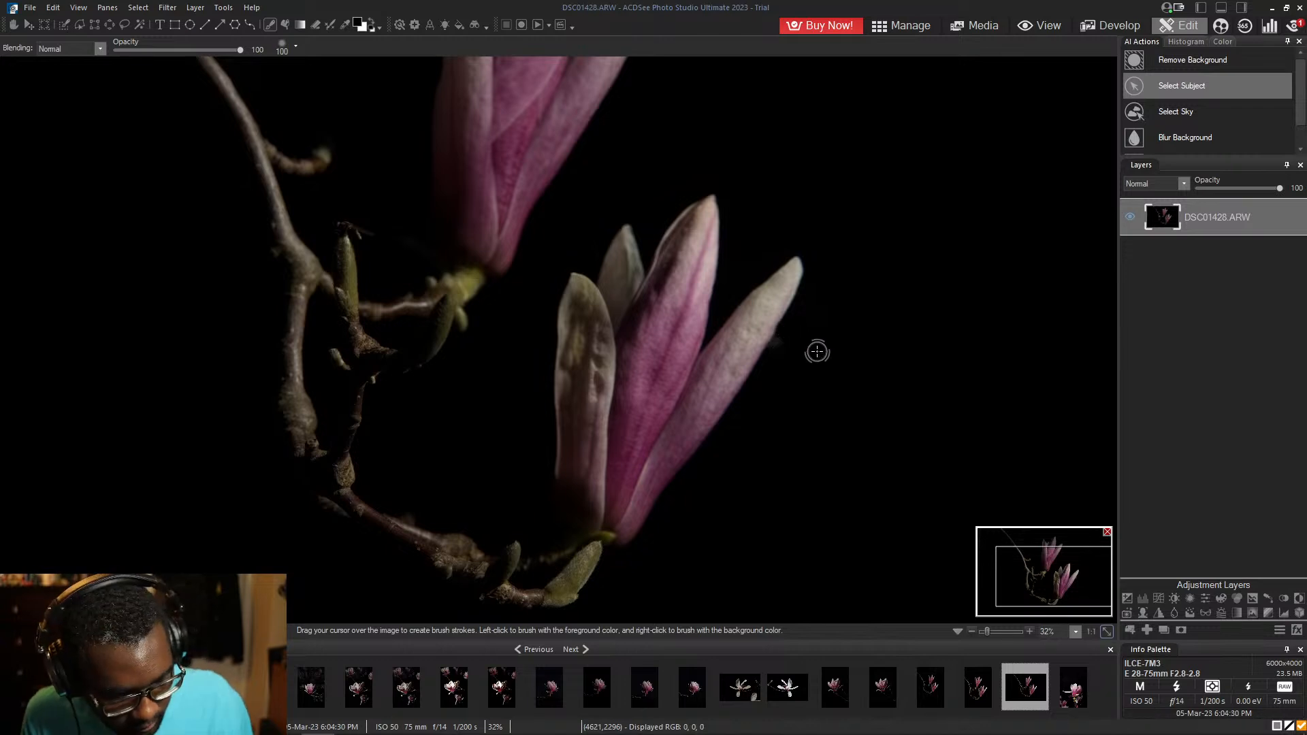
click(1034, 633)
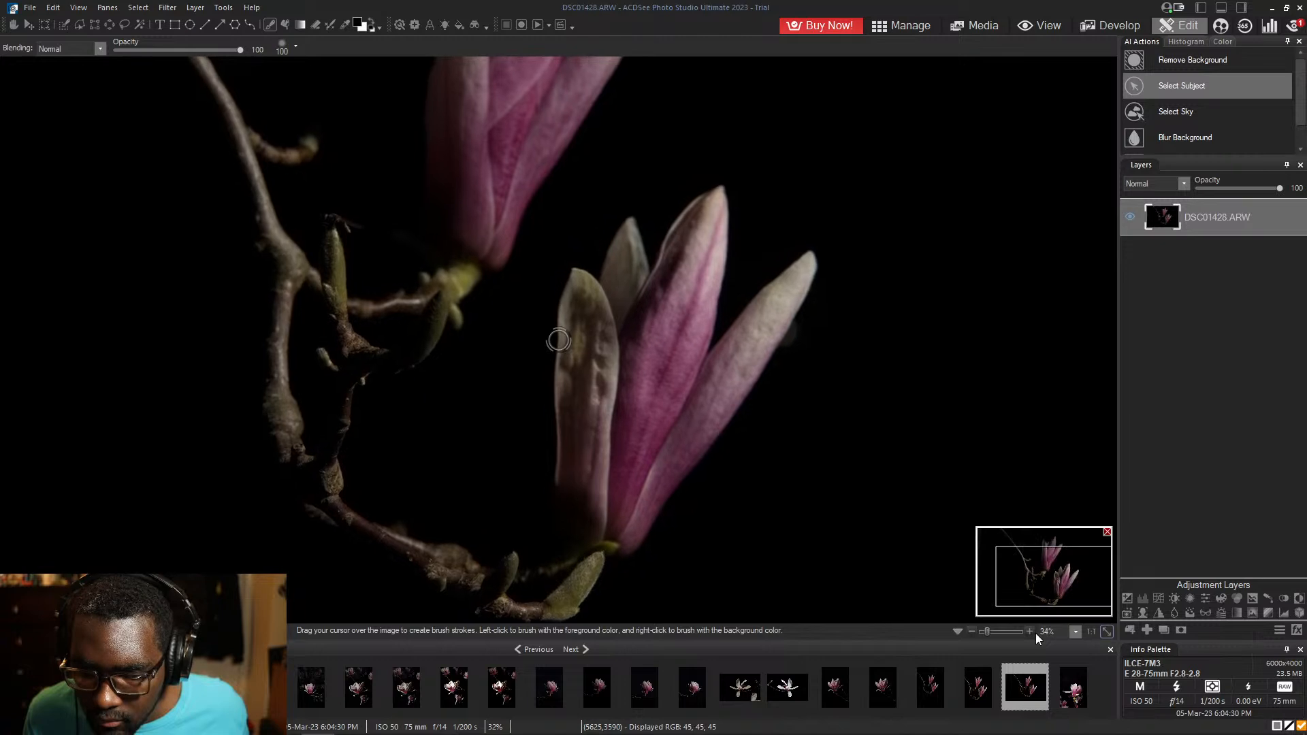
click(1035, 633)
click(1035, 633)
click(1035, 633)
click(1035, 633)
click(1036, 634)
click(1035, 633)
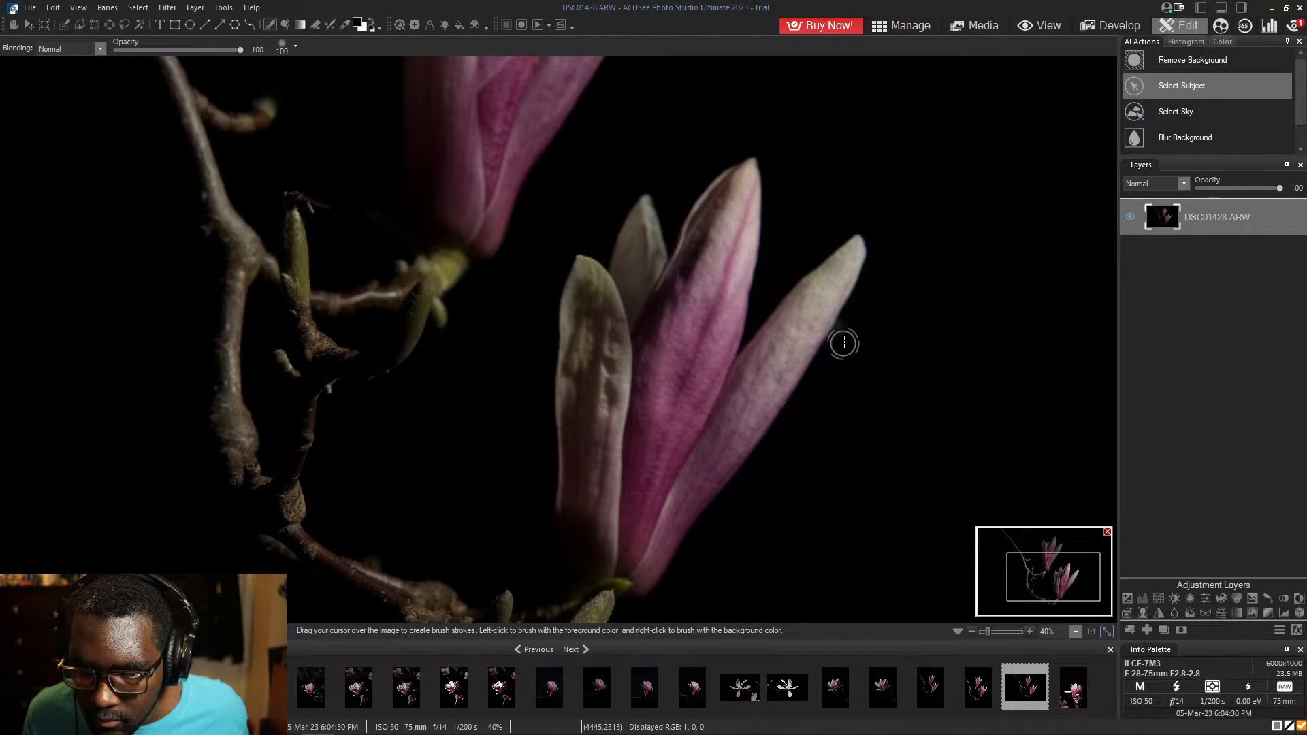
- Enlarge the brush's nib width to 712 with the whole image in view
click(975, 631)
click(974, 630)
click(975, 631)
click(976, 631)
click(977, 631)
click(977, 631)
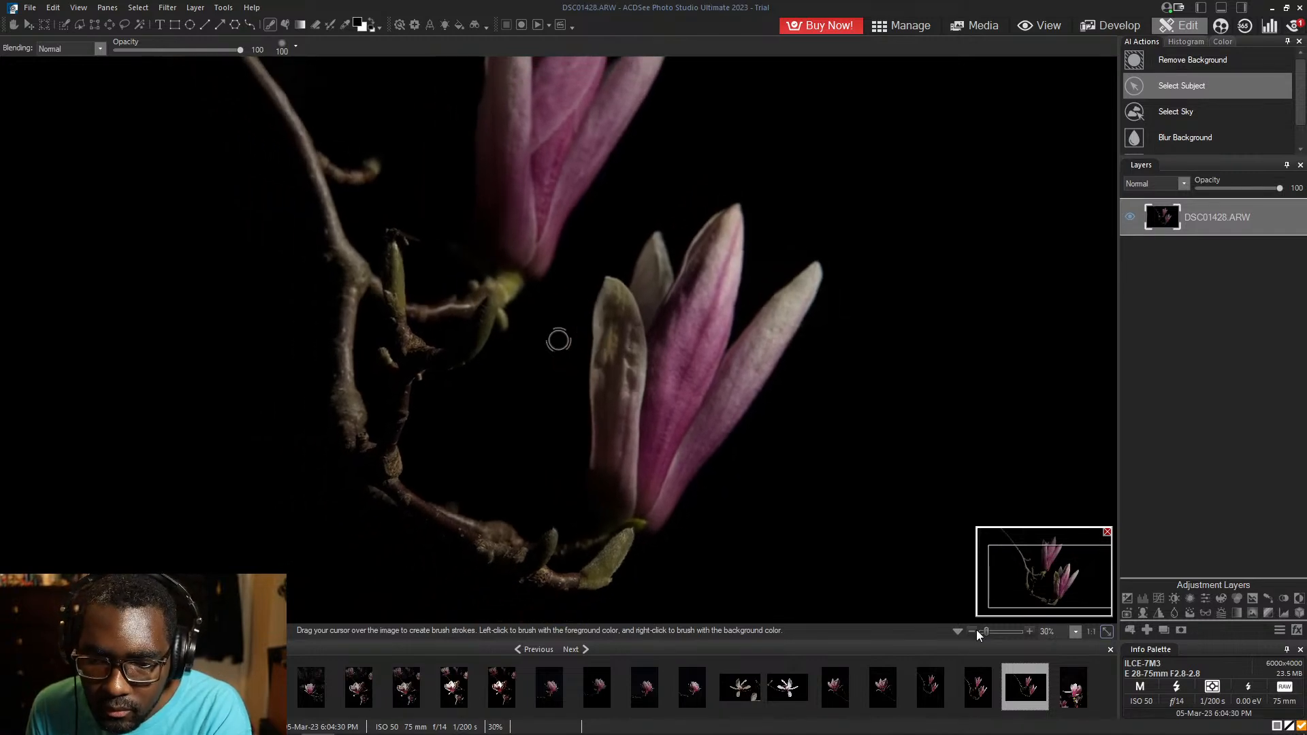
click(977, 630)
click(977, 630)
click(977, 630)
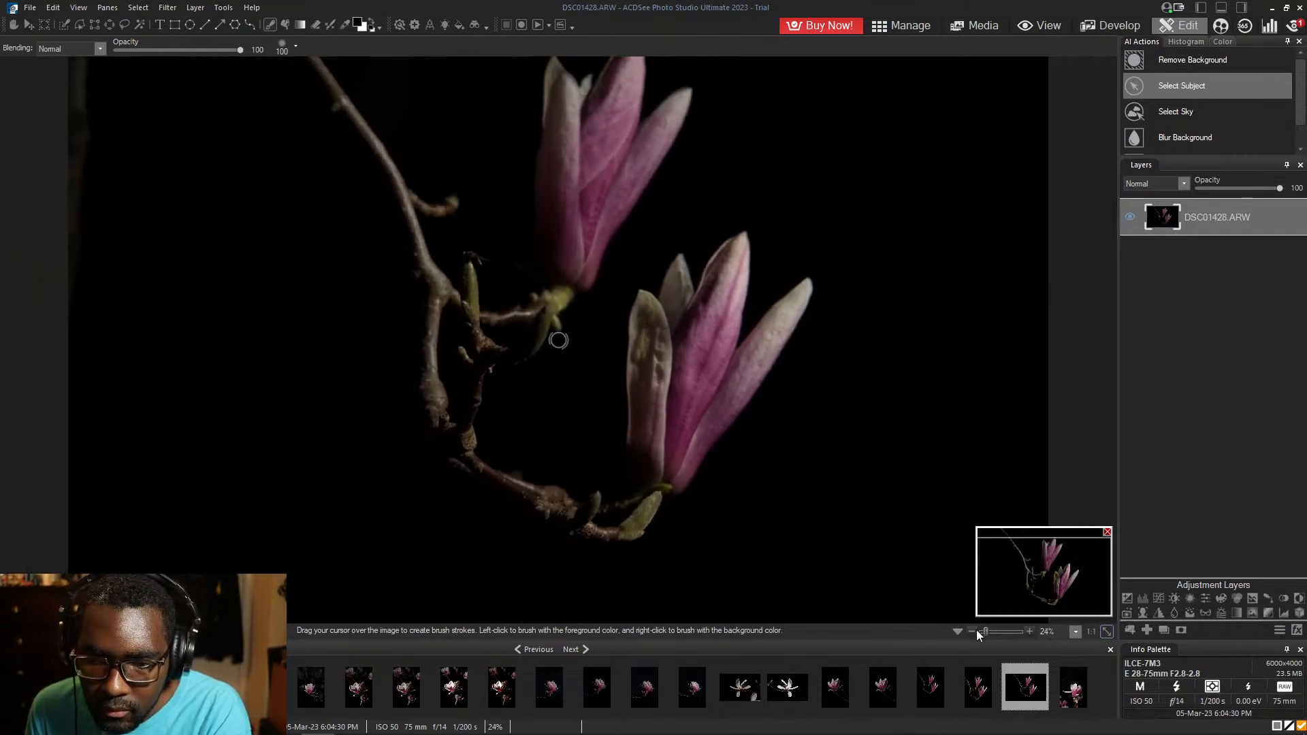
click(976, 630)
click(976, 631)
click(976, 631)
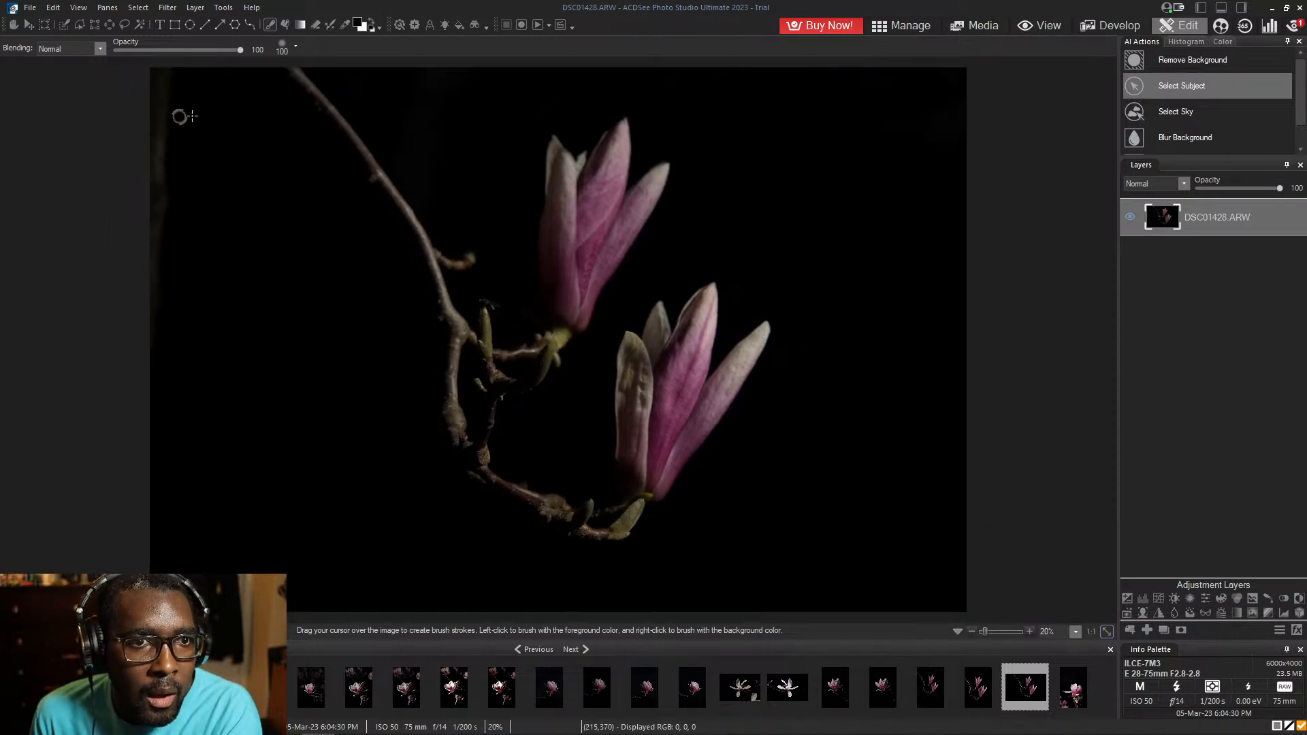
click(297, 47)
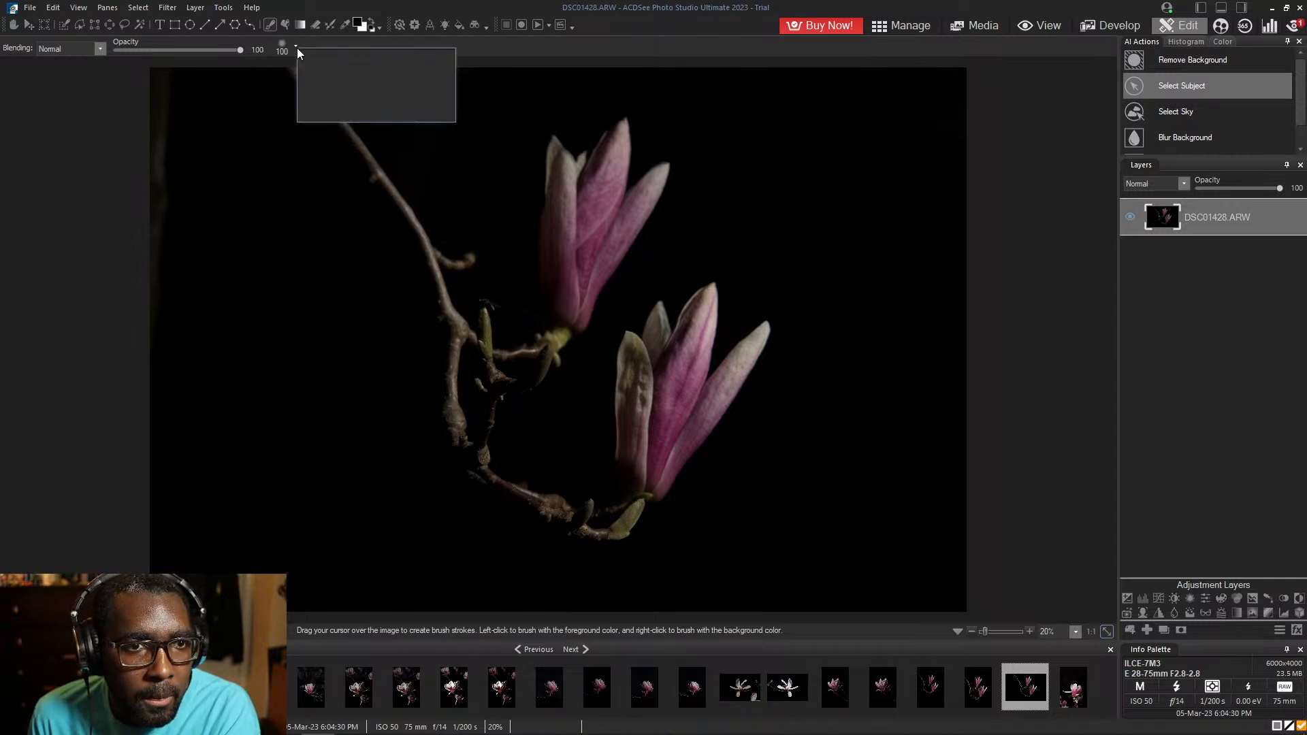
mouse_move(320, 63)
mouse_down()
mouse_move(423, 63)
mouse_move(402, 65)
mouse_up()
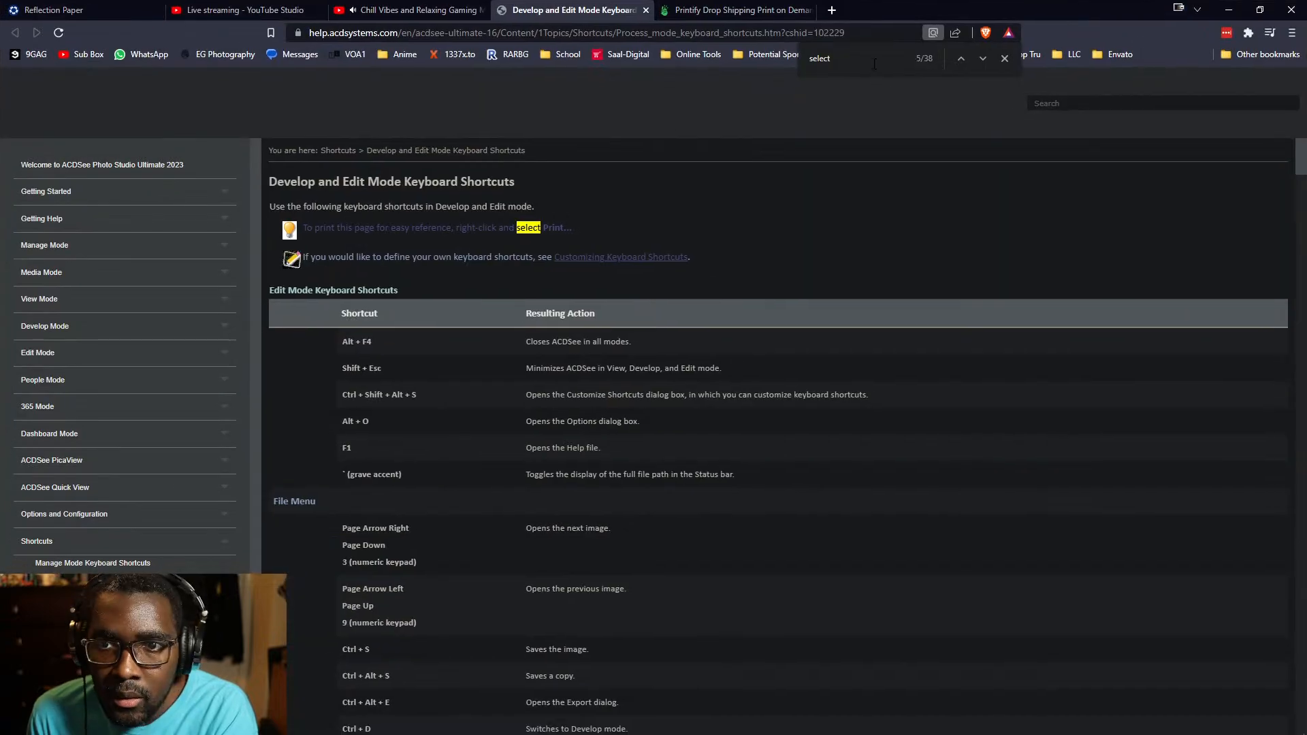
- Search the ACDSee Develop and Edit mode shortcuts page in the browser for "nib" and "wid"
key(ctrl+f)
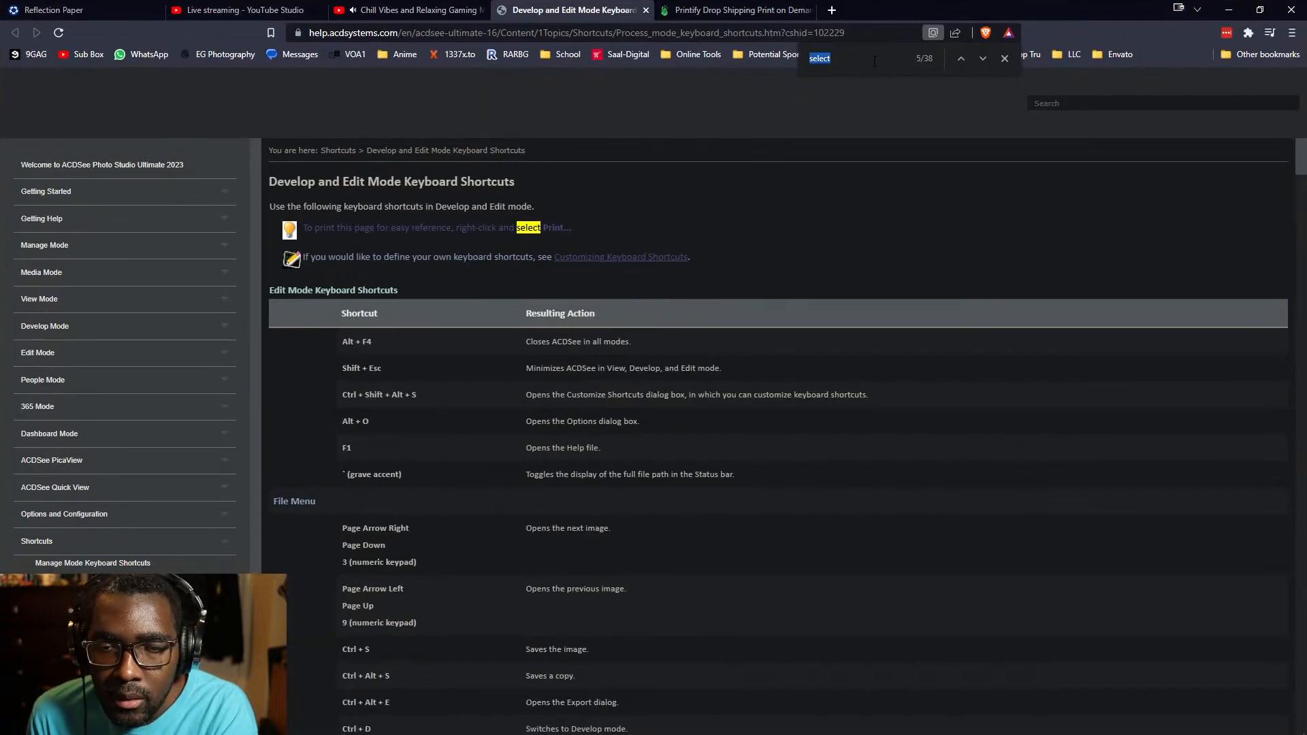
text(ni)
key(Return)
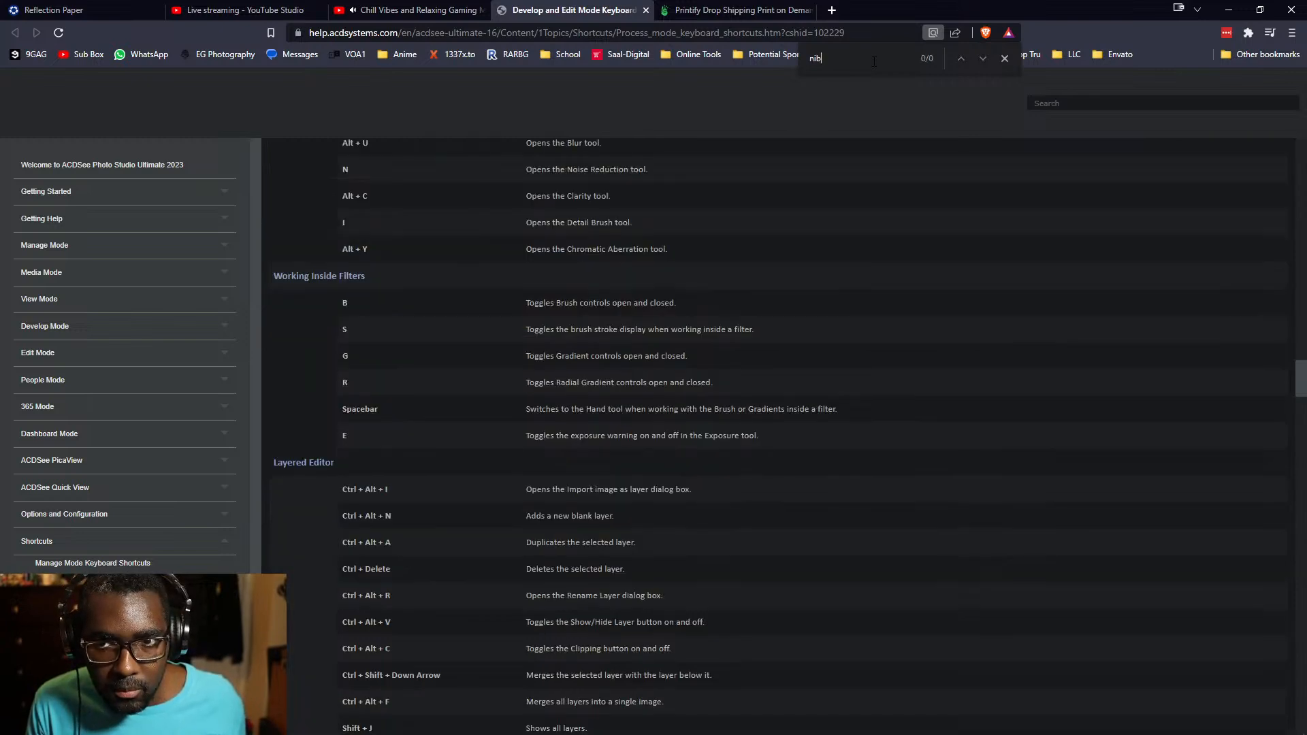
key(BackSpace)
key(BackSpace)
key(BackSpace)
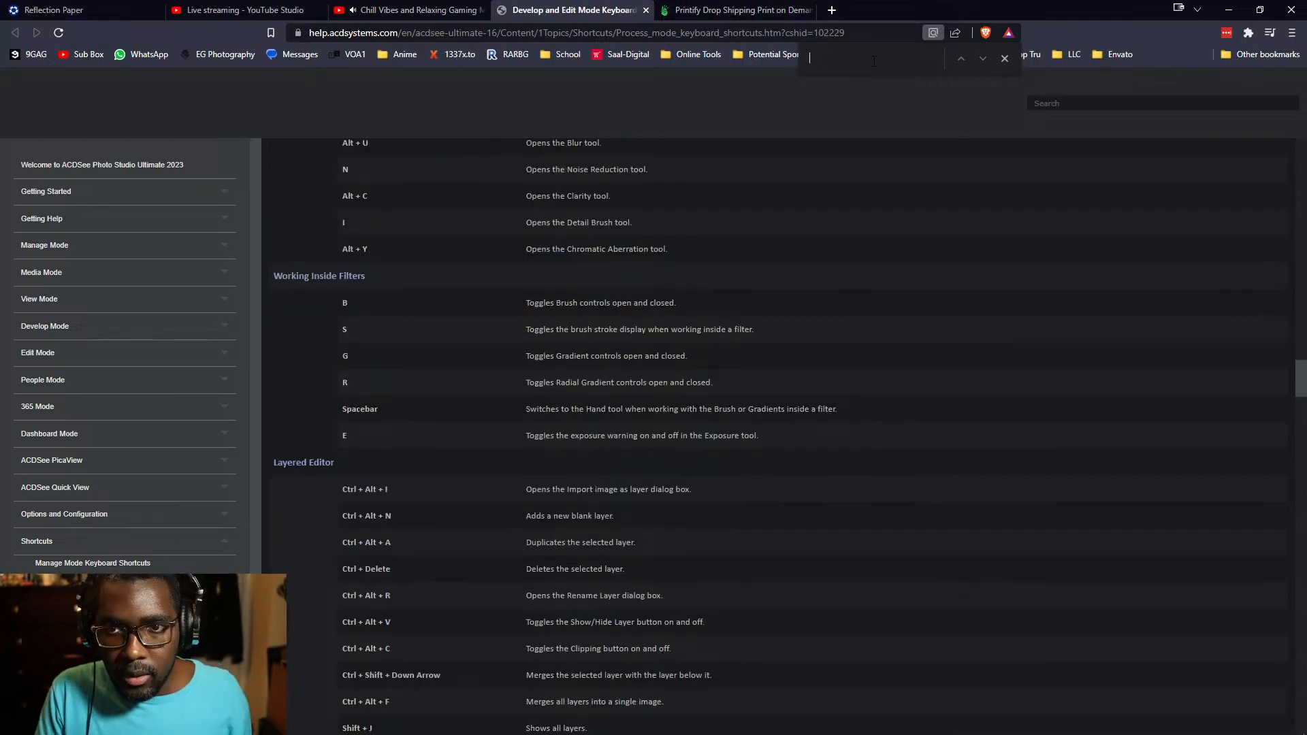
text(w)
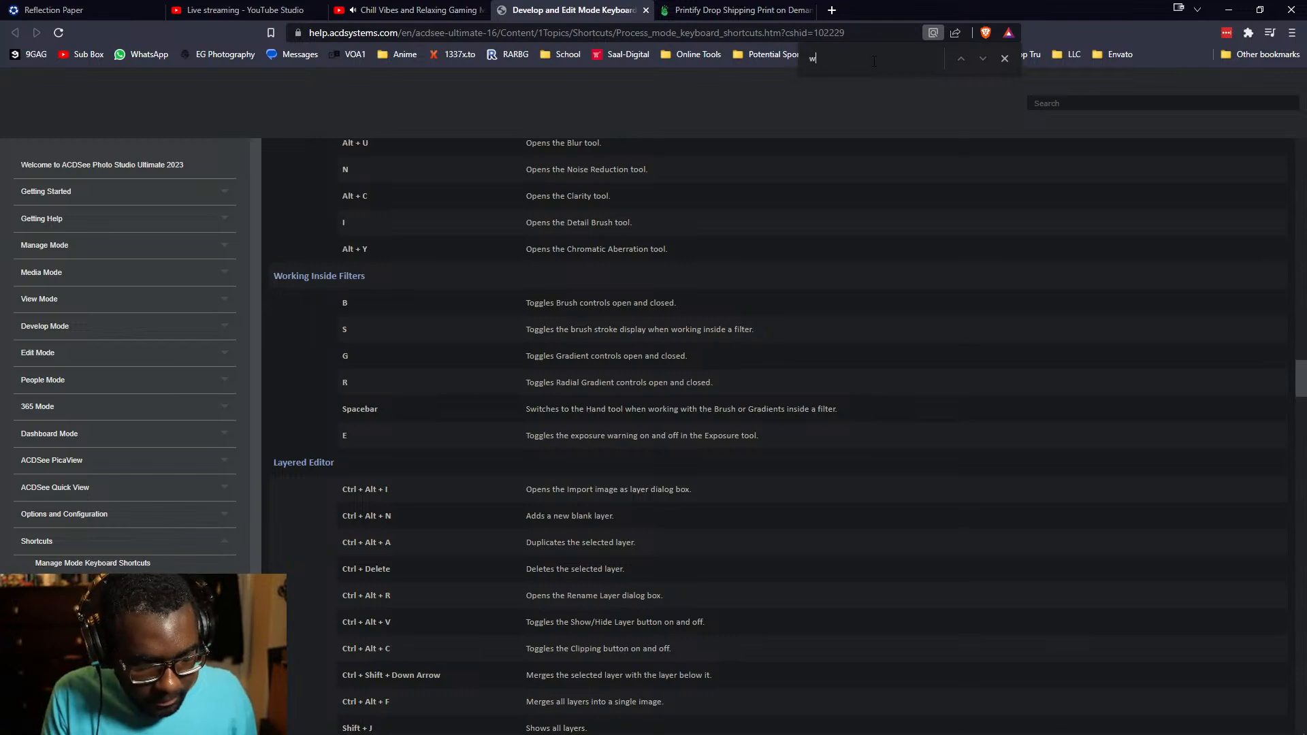
text(id)
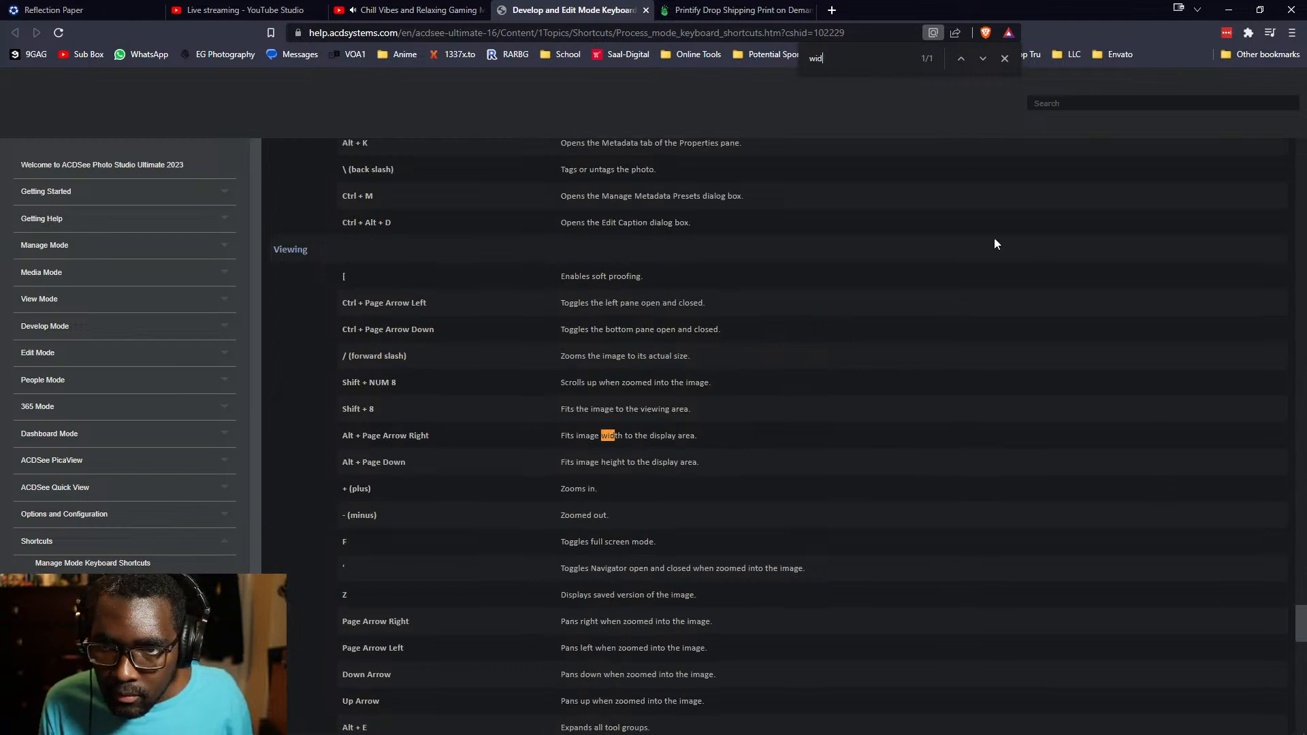
- Search the shortcuts page for "size", check each match for a brush size shortcut, and return to ACDSee Photo Studio
double_click(814, 58)
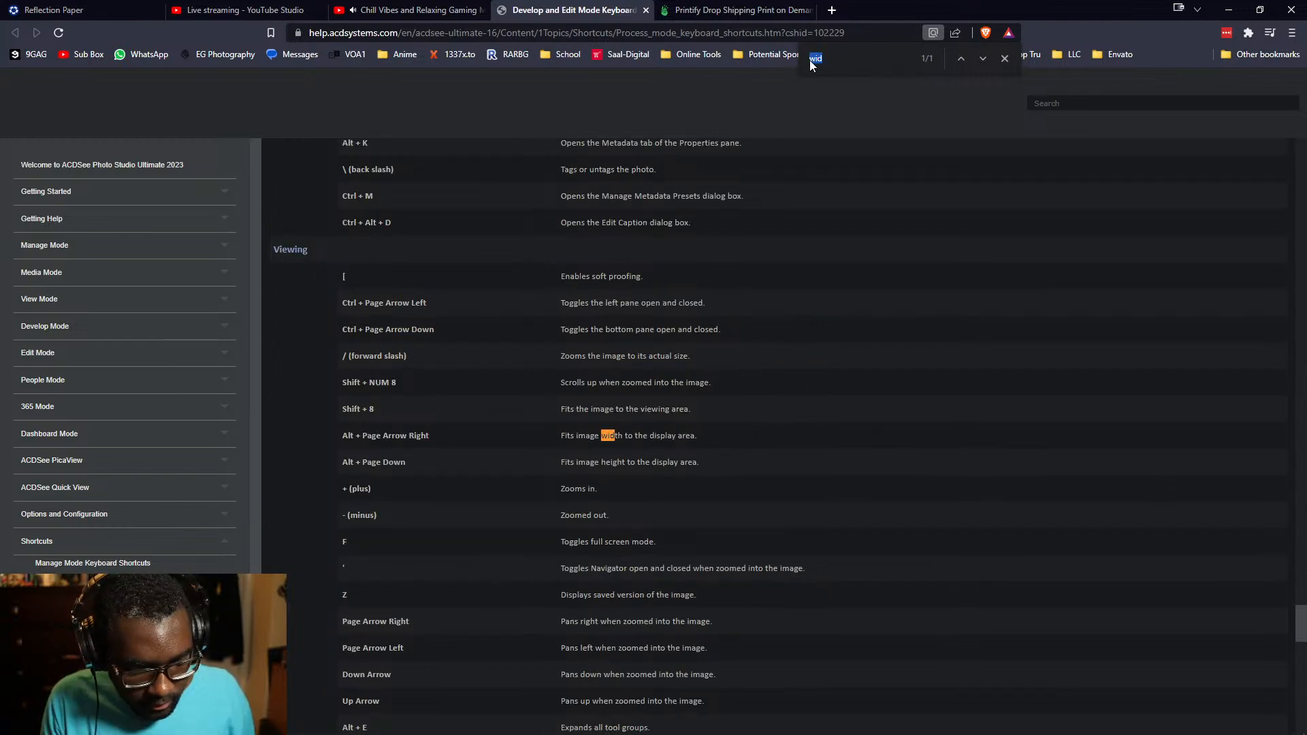
text(size)
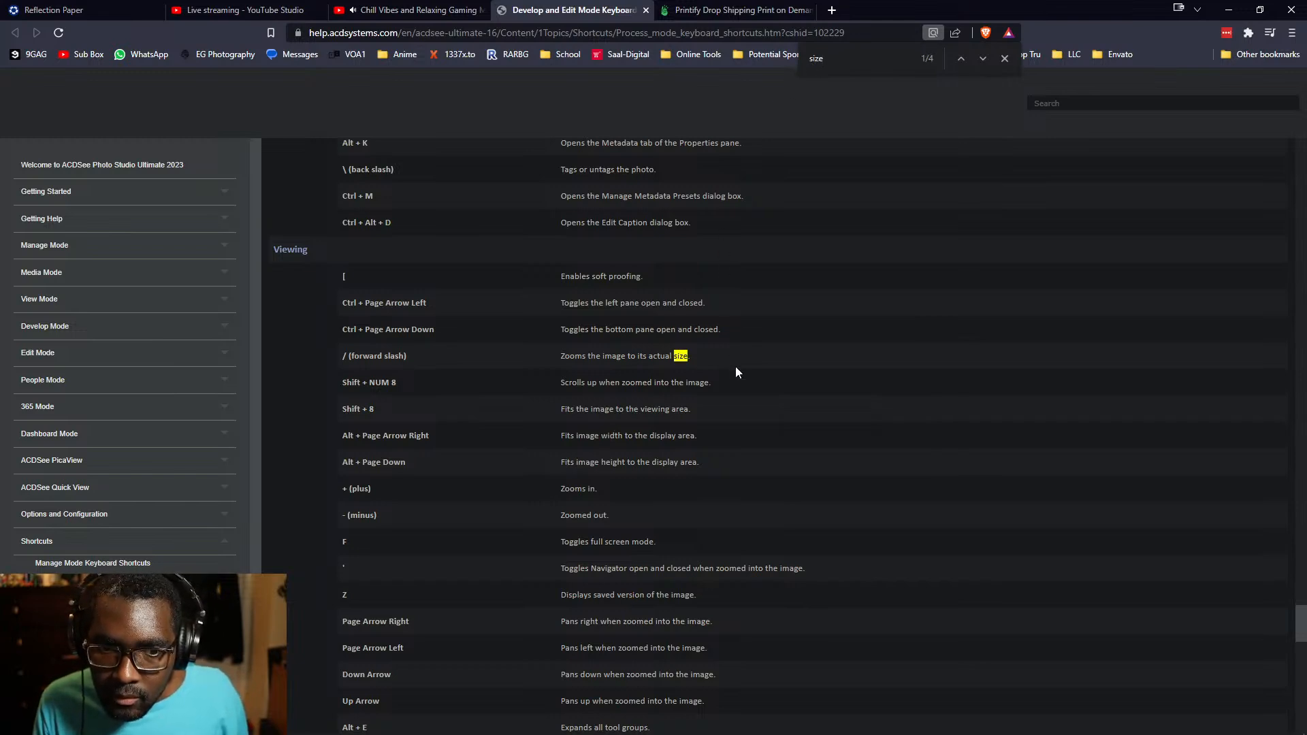
click(984, 59)
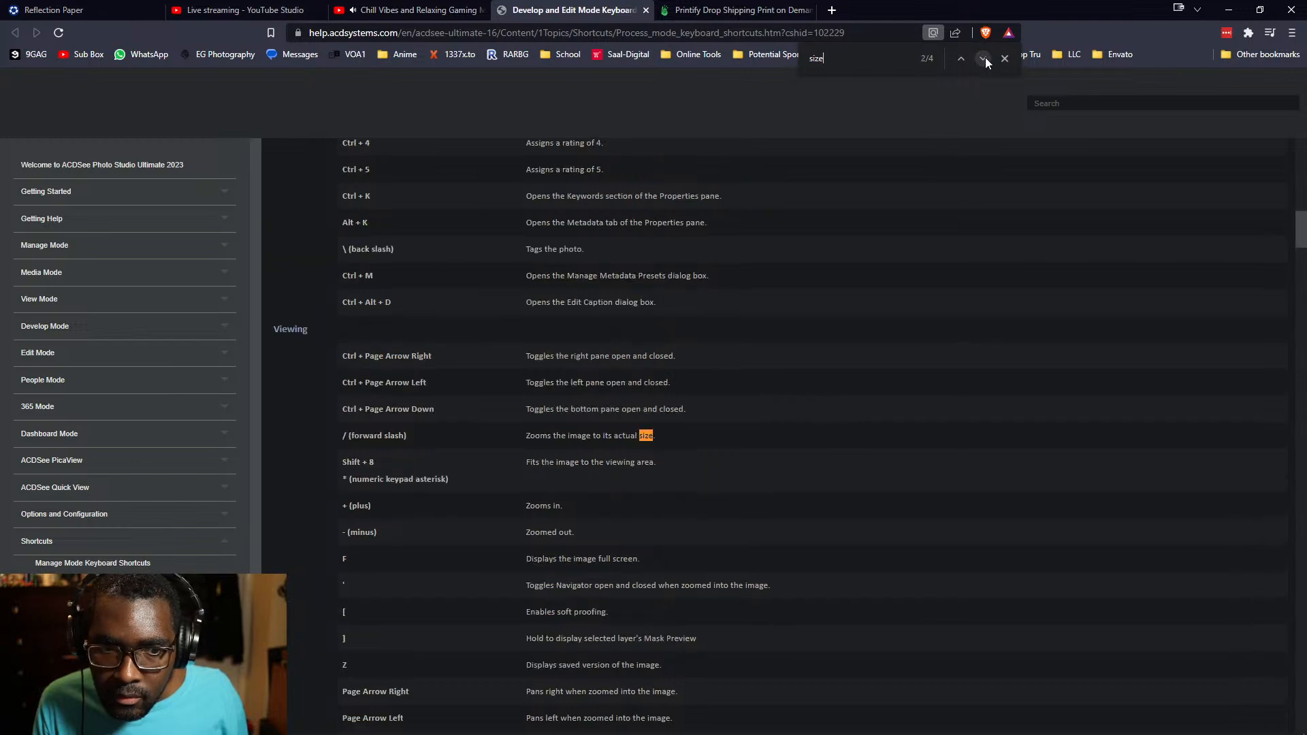
click(984, 58)
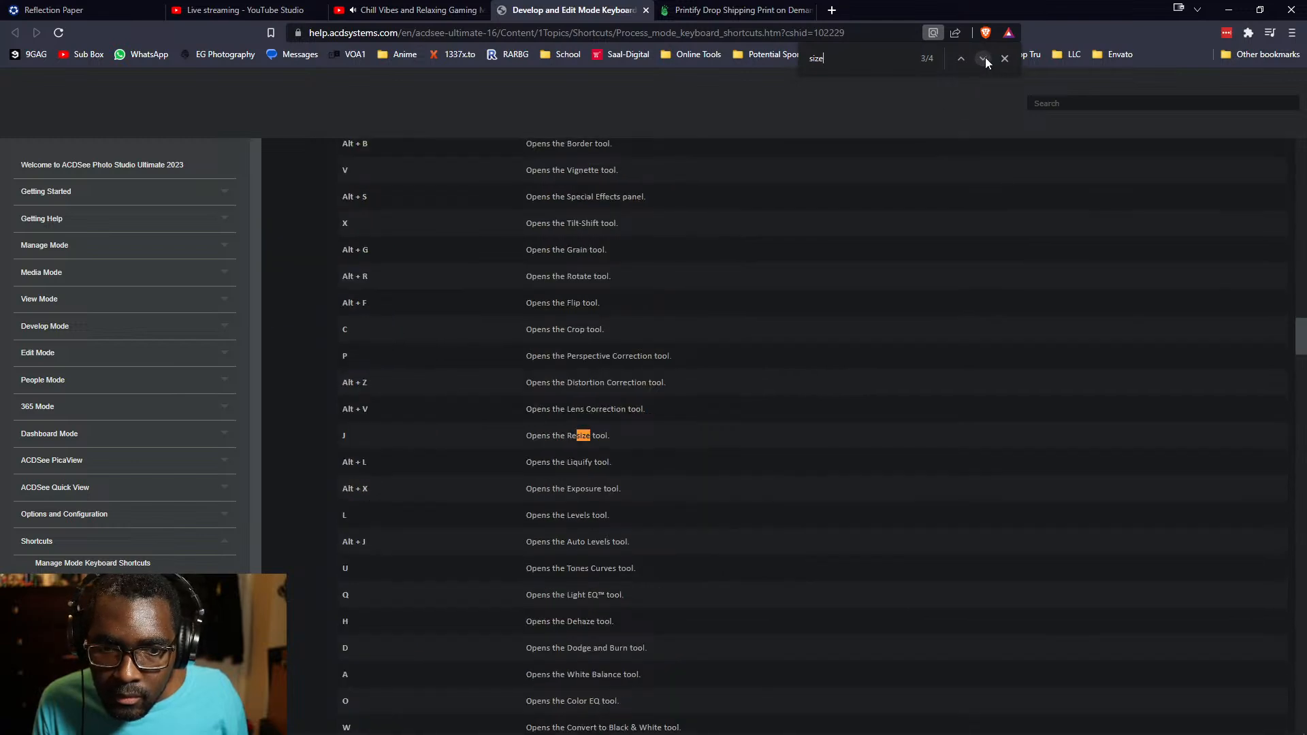
click(984, 58)
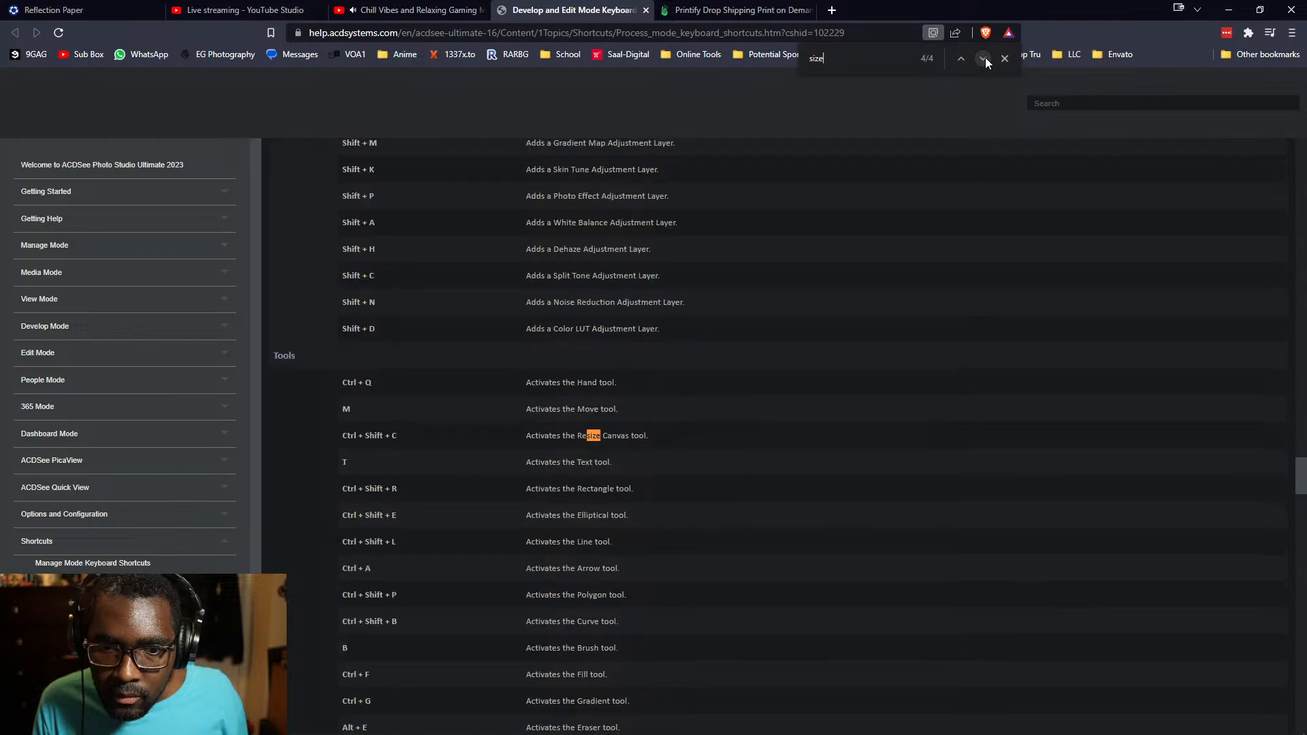
click(984, 58)
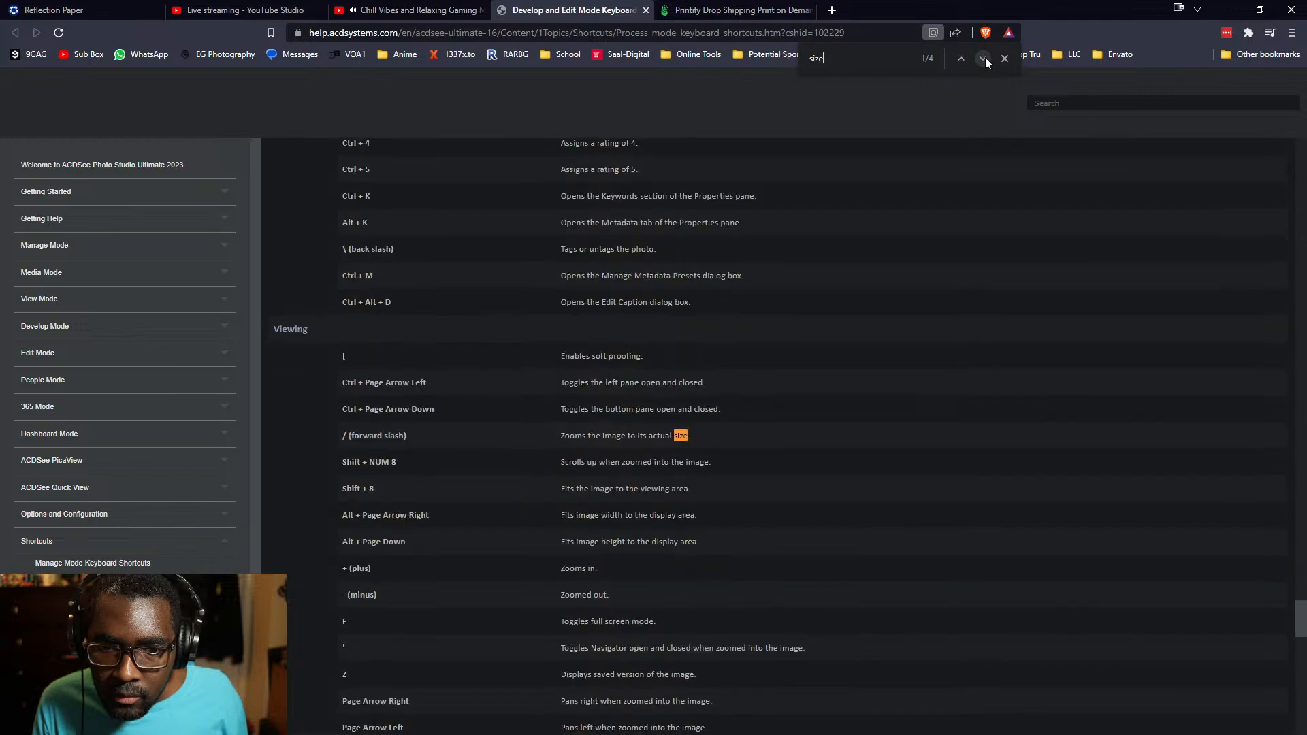
click(984, 59)
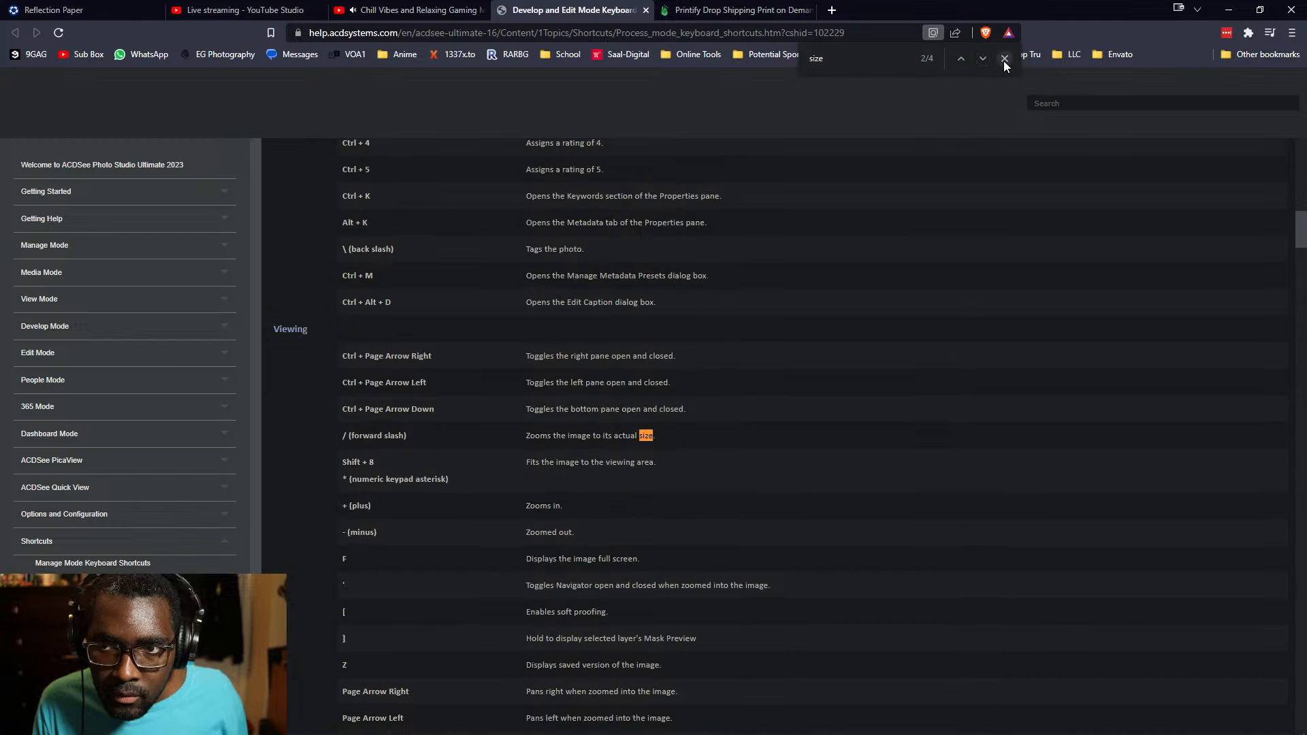
click(1005, 58)
click(1176, 12)
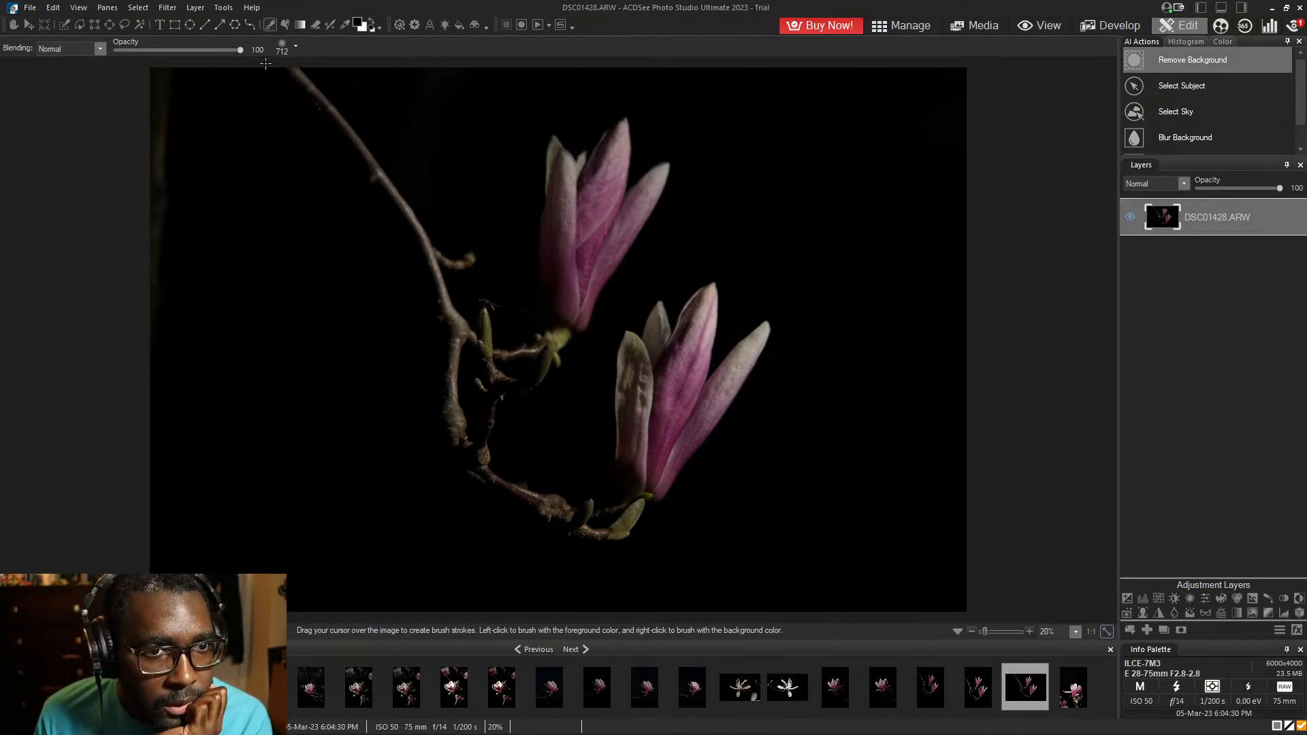
- Set the brush's nib width to 429 and paint black over the faint strip along the photo's left edge
click(297, 44)
drag(387, 60, 350, 62)
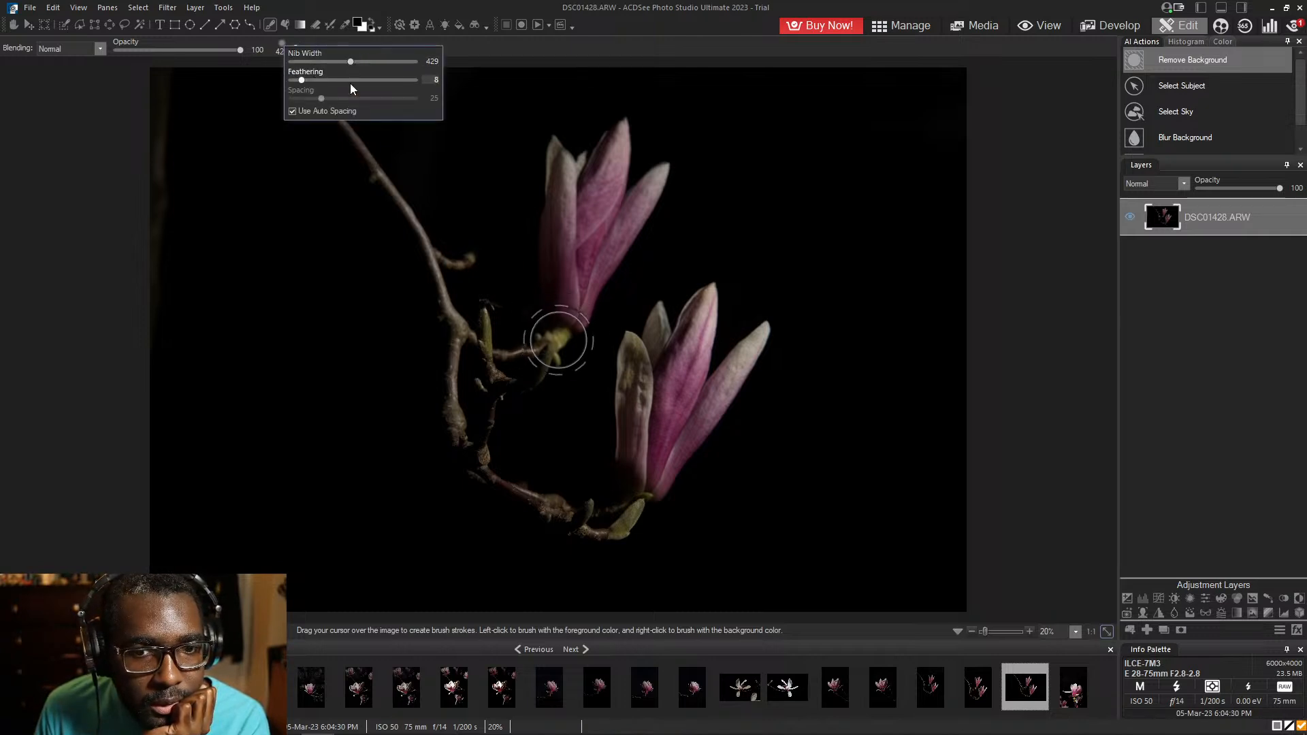
mouse_move(151, 409)
mouse_down()
mouse_move(164, 70)
mouse_move(148, 574)
mouse_up()
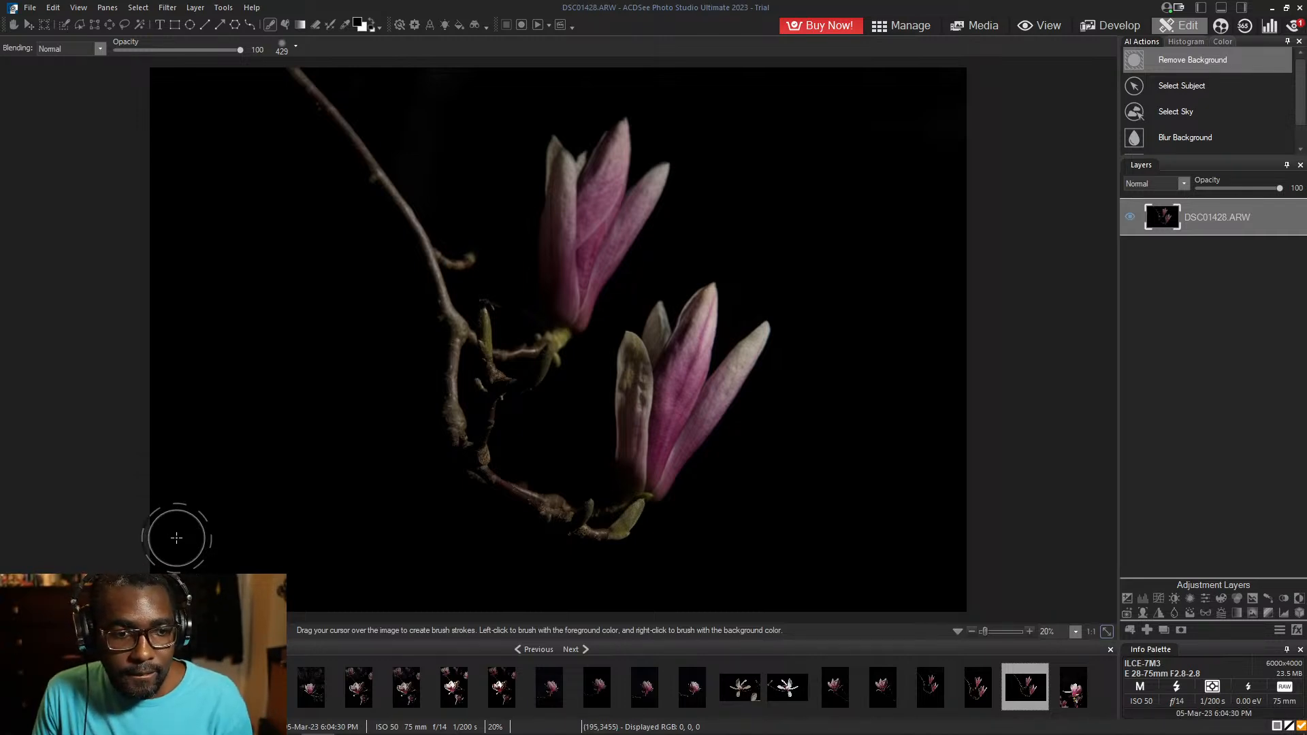
key(ctrl+s)
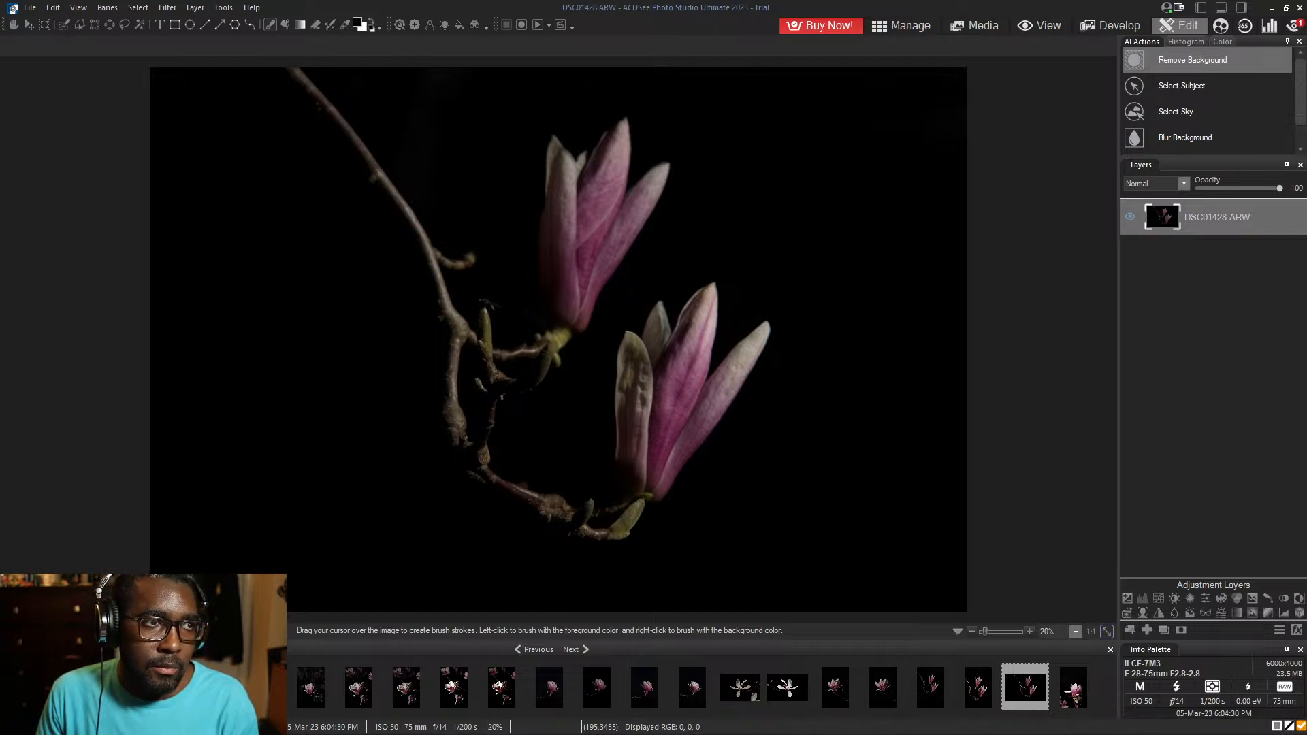
- Resize the photo to 16000 x 10667 pixels with the original aspect ratio preserved and the Lanczos filter
key(ctrl+r)
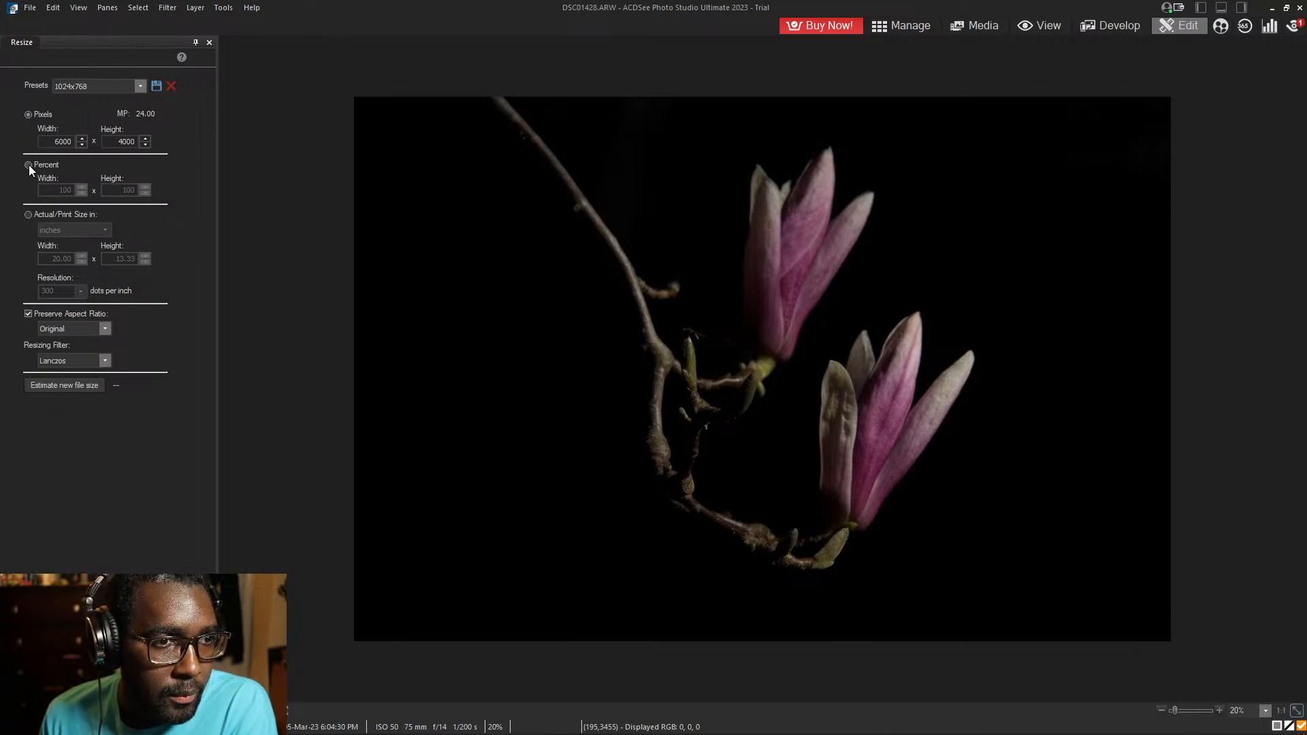
click(140, 86)
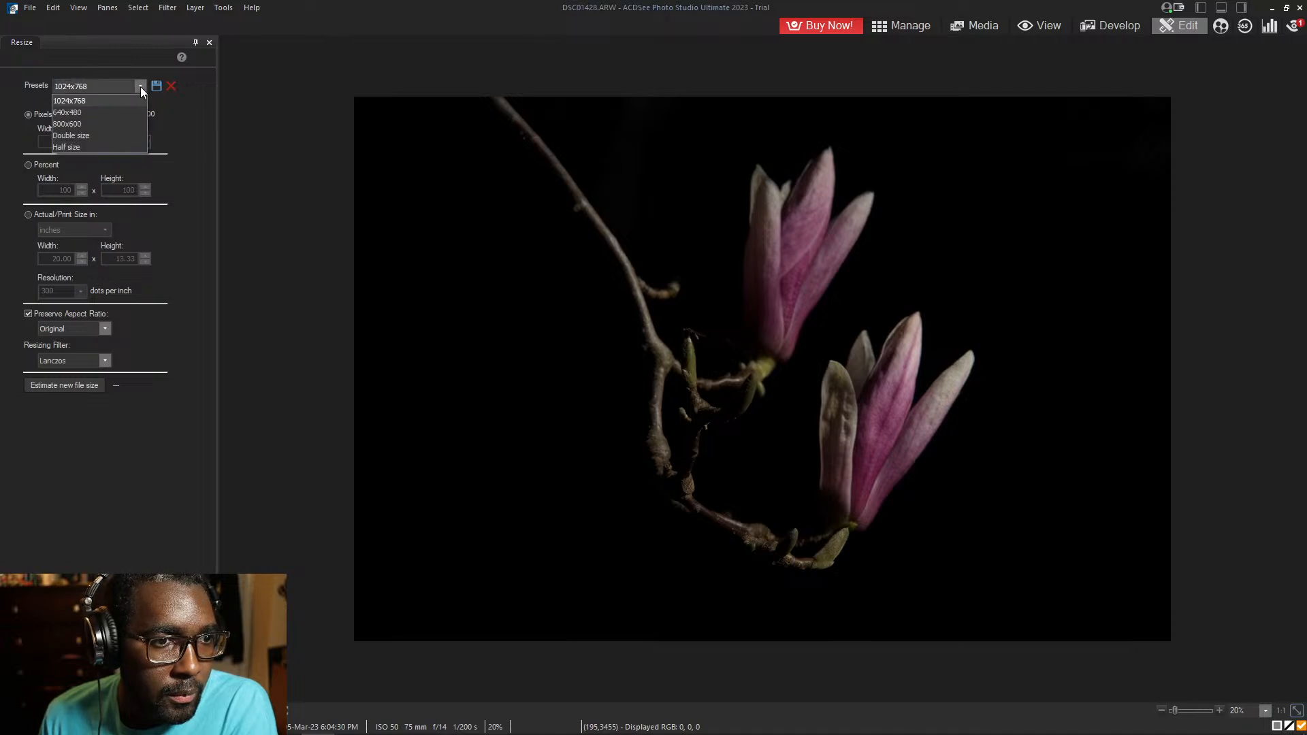
click(141, 87)
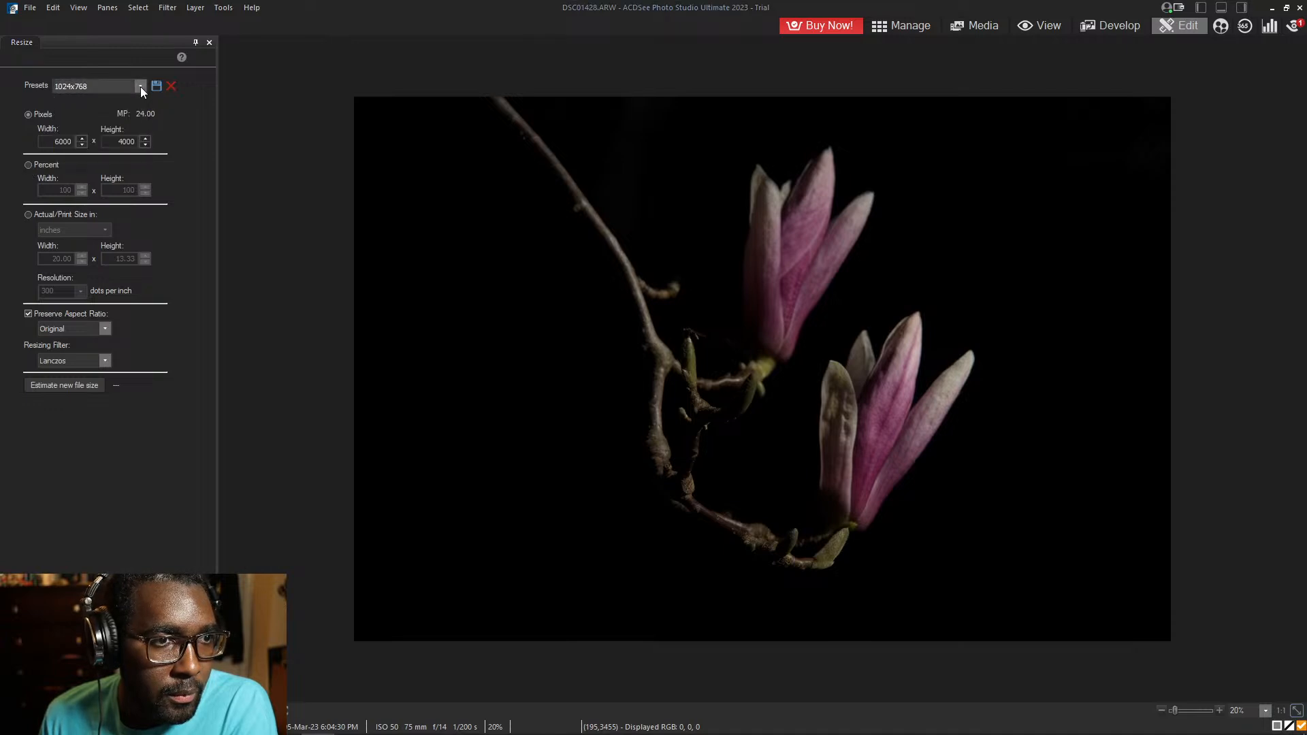
click(81, 138)
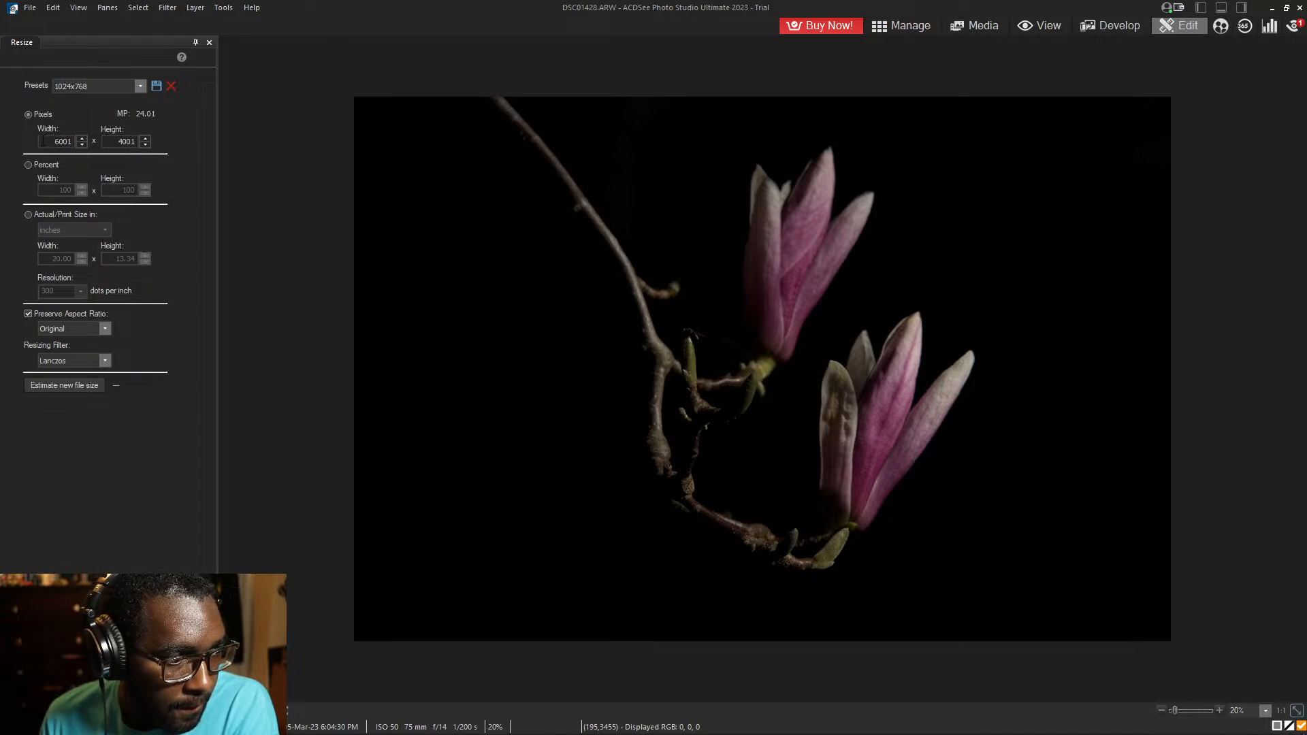
double_click(43, 141)
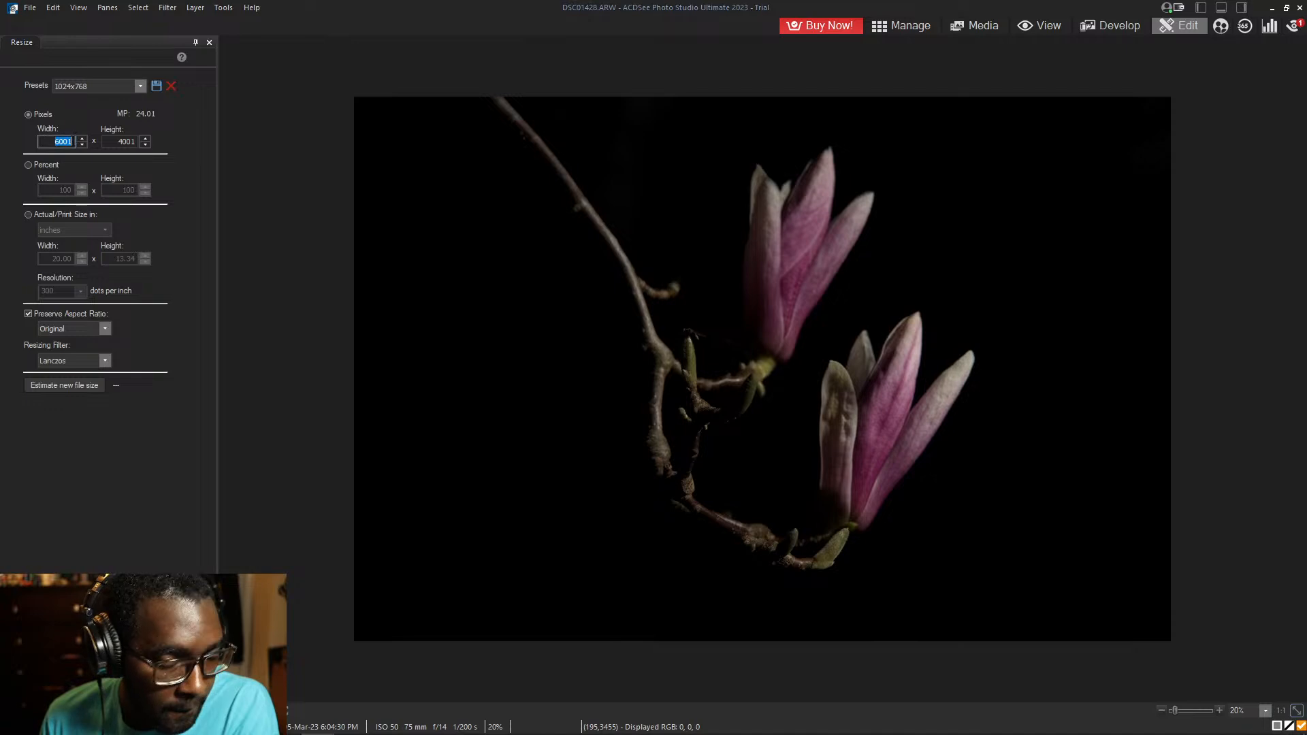
text(2500)
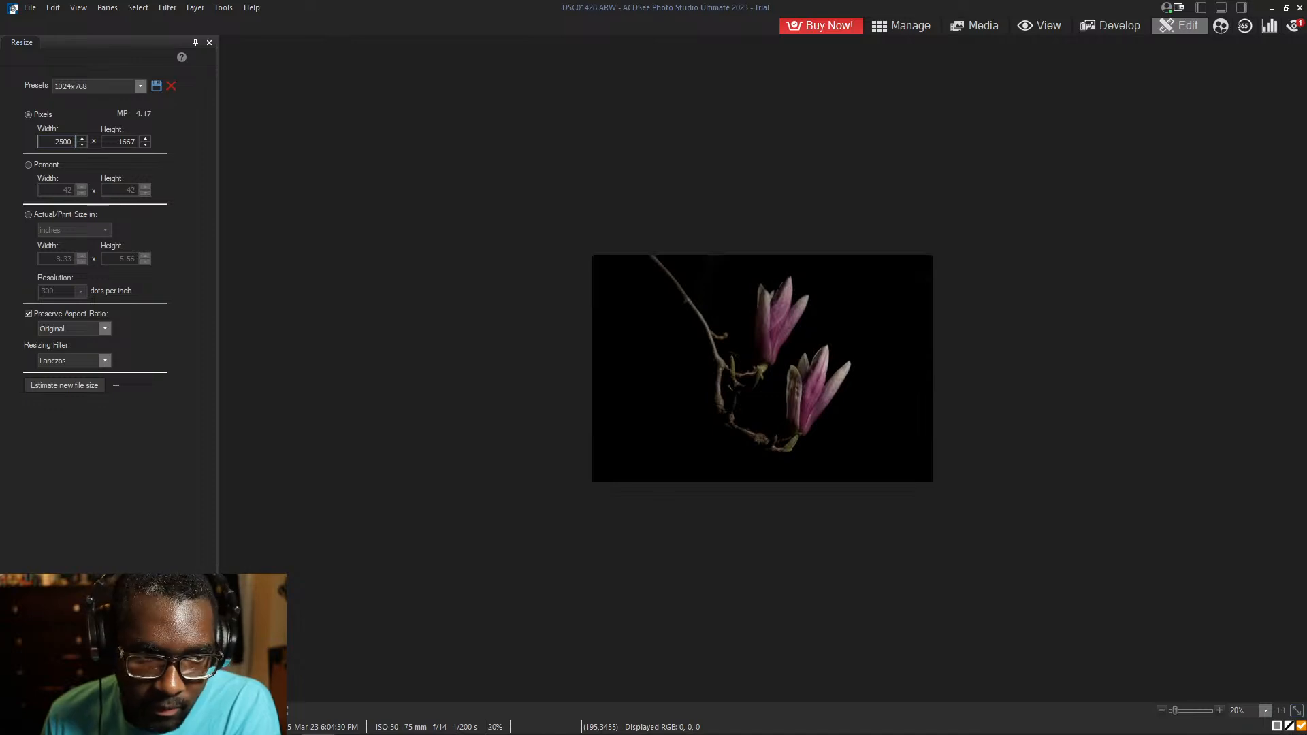
text(0)
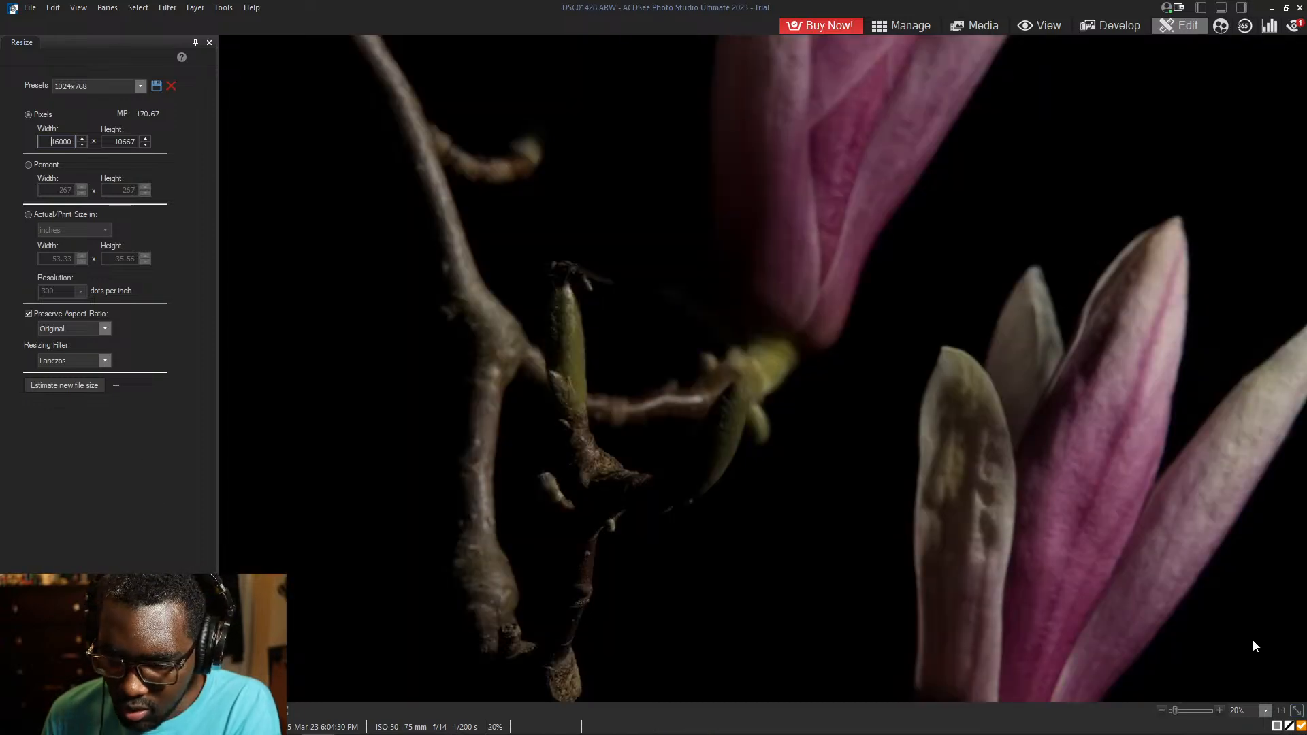
click(1164, 711)
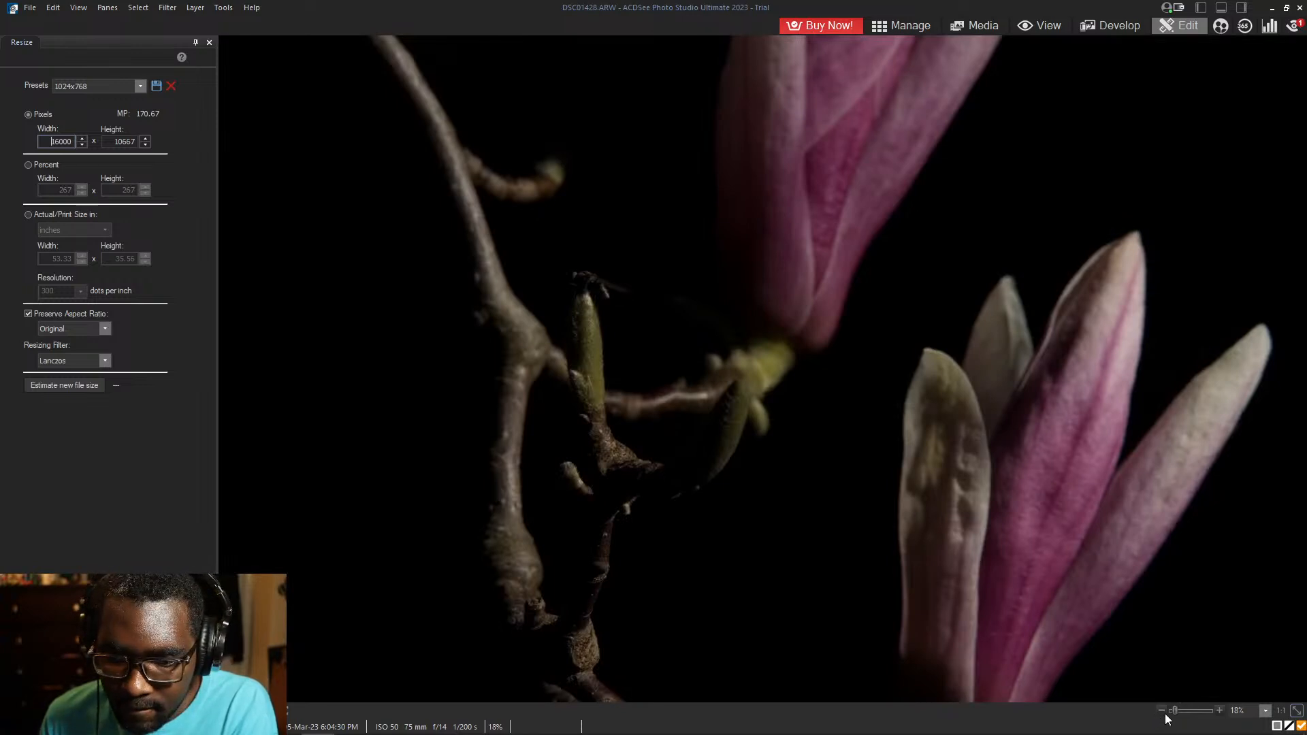
click(1165, 711)
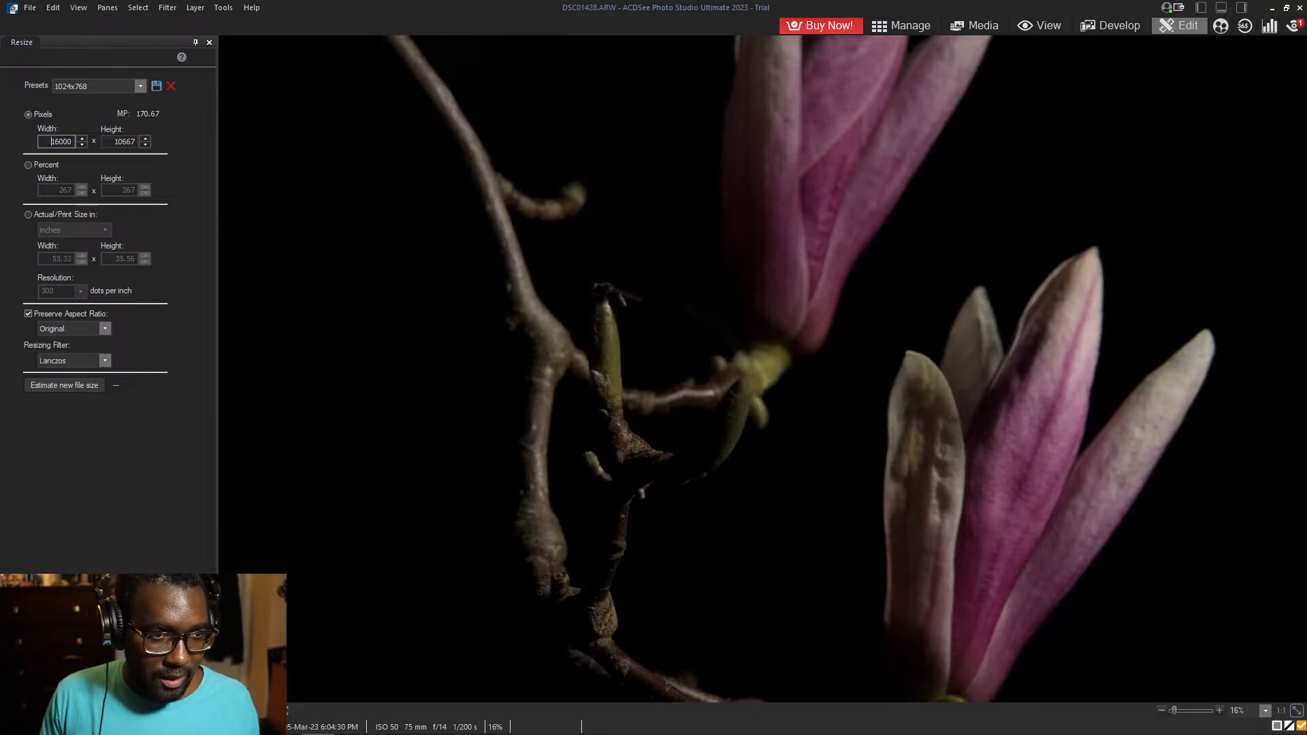
key(Return)
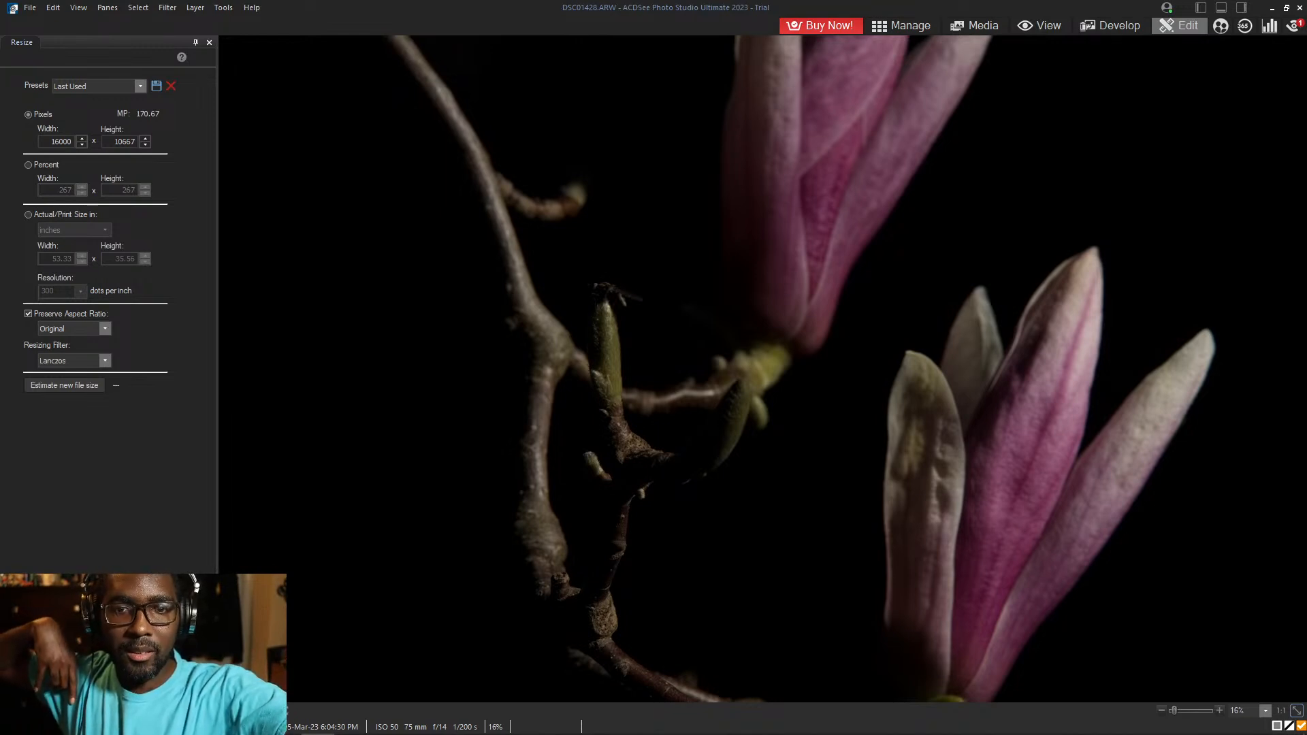
click(670, 333)
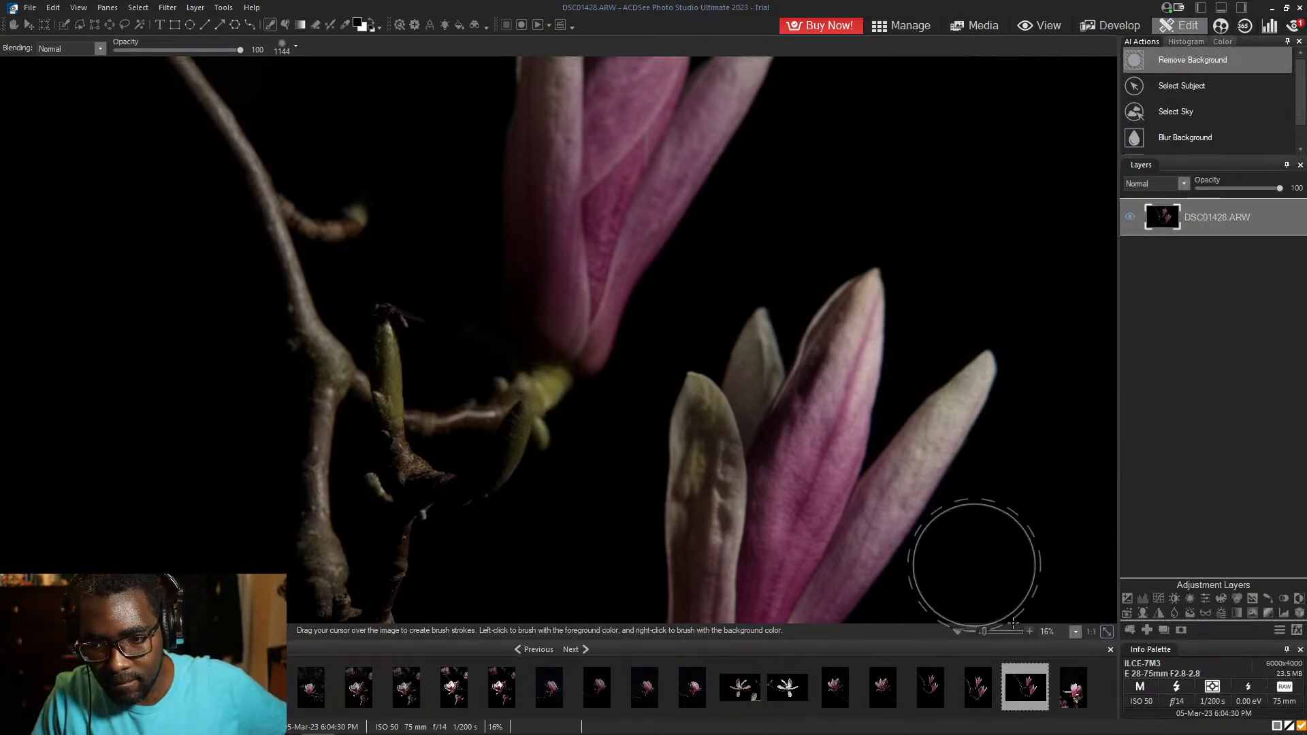
- Open the export settings for the resized DSC01428.ARW photo
right_click(1020, 685)
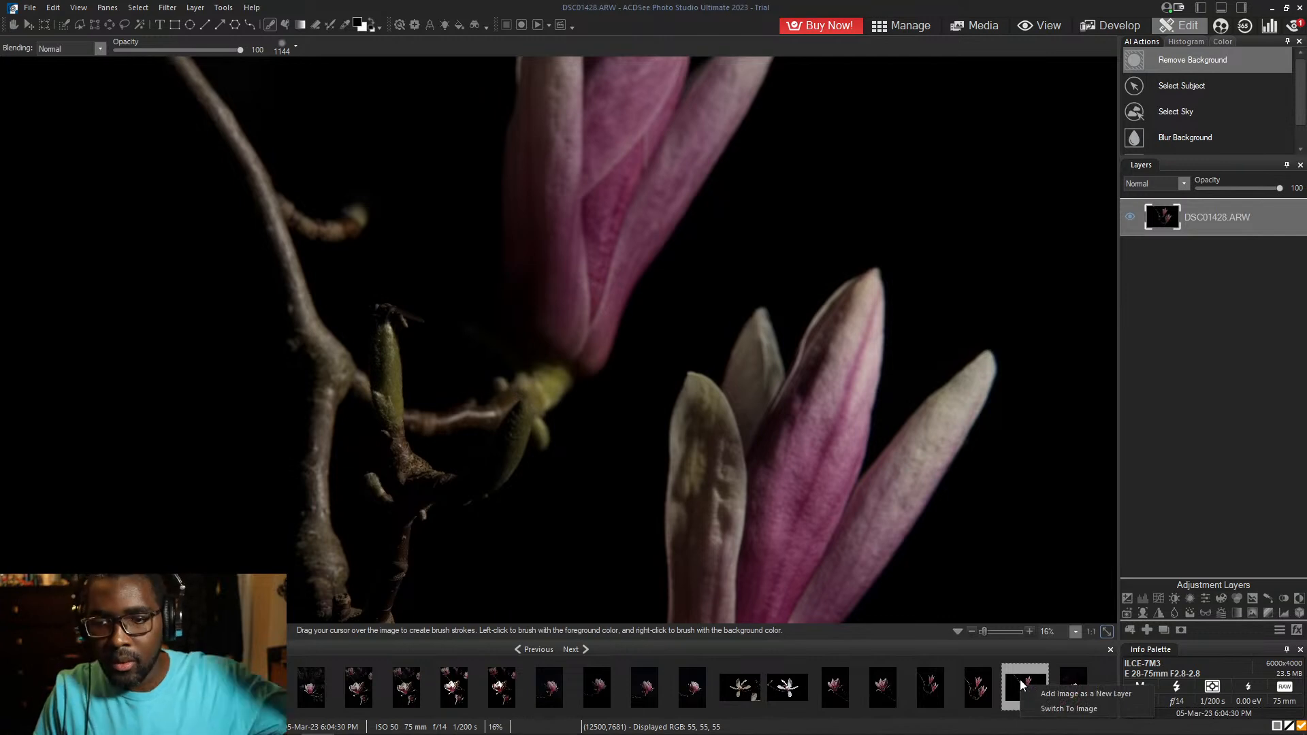
click(606, 547)
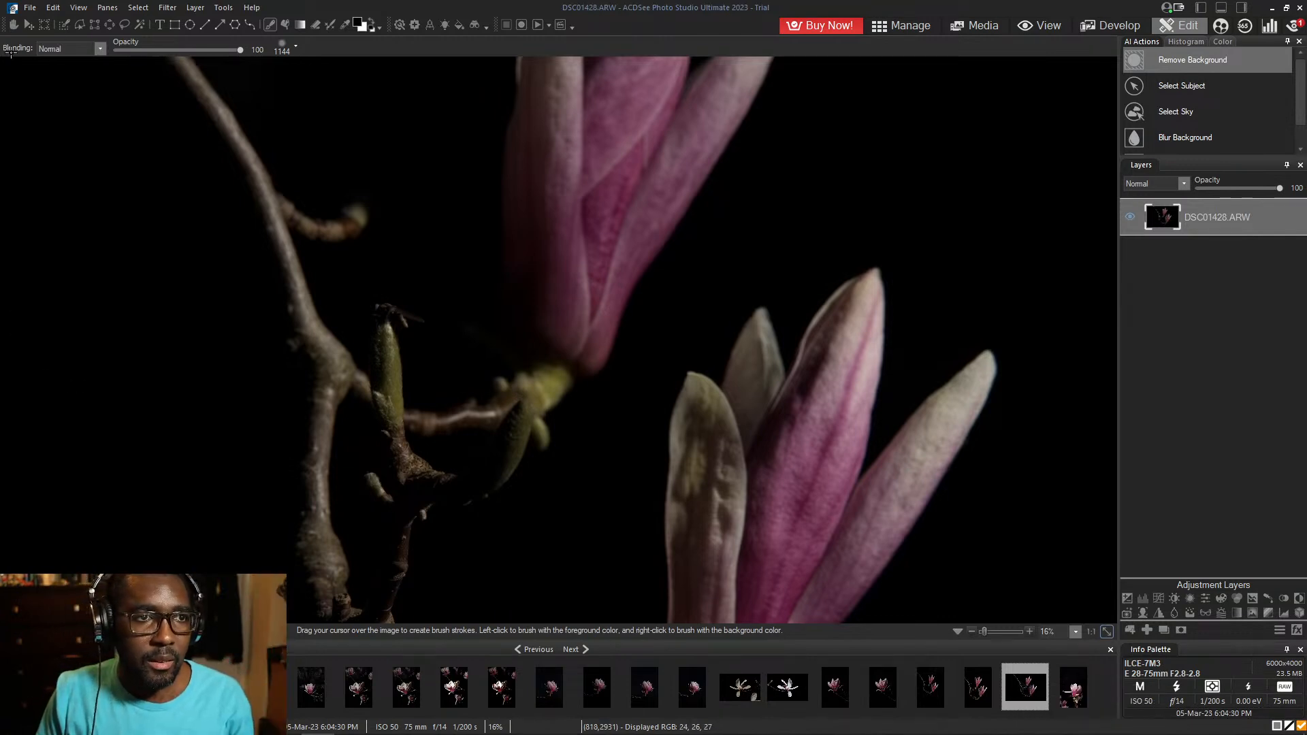
click(30, 8)
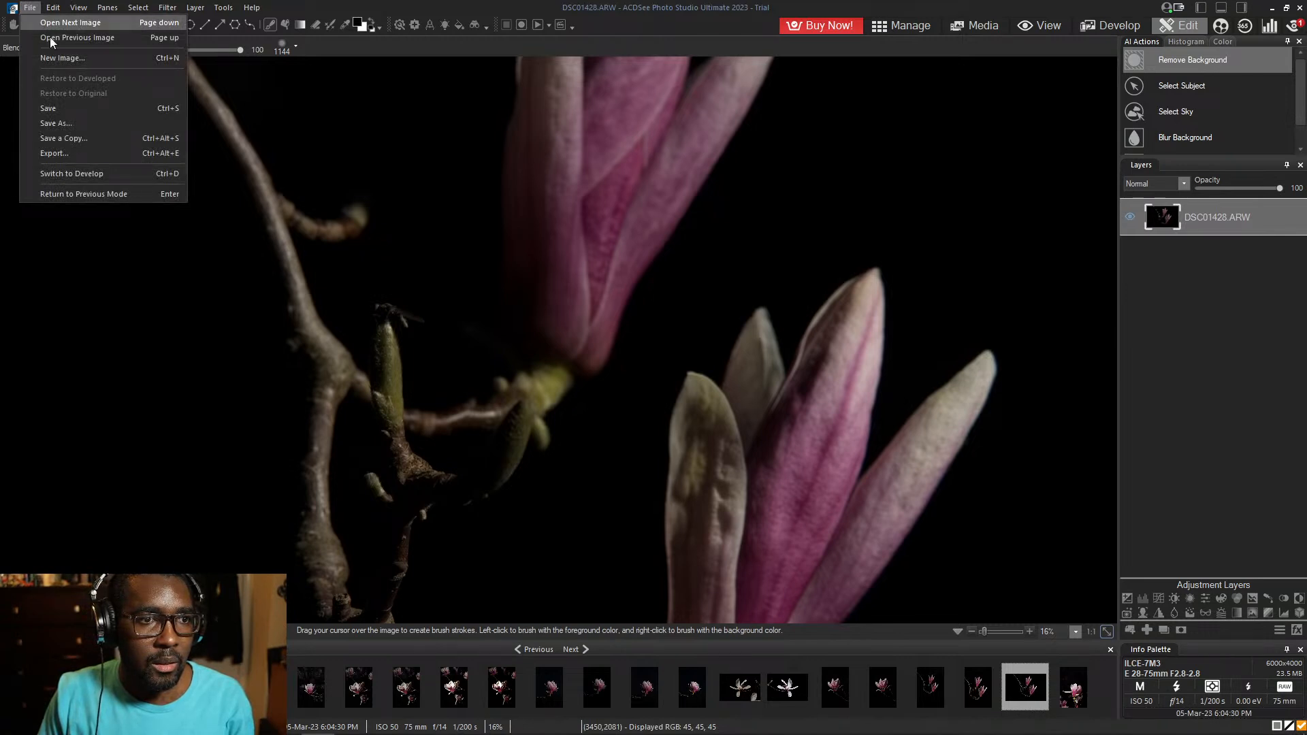
click(145, 155)
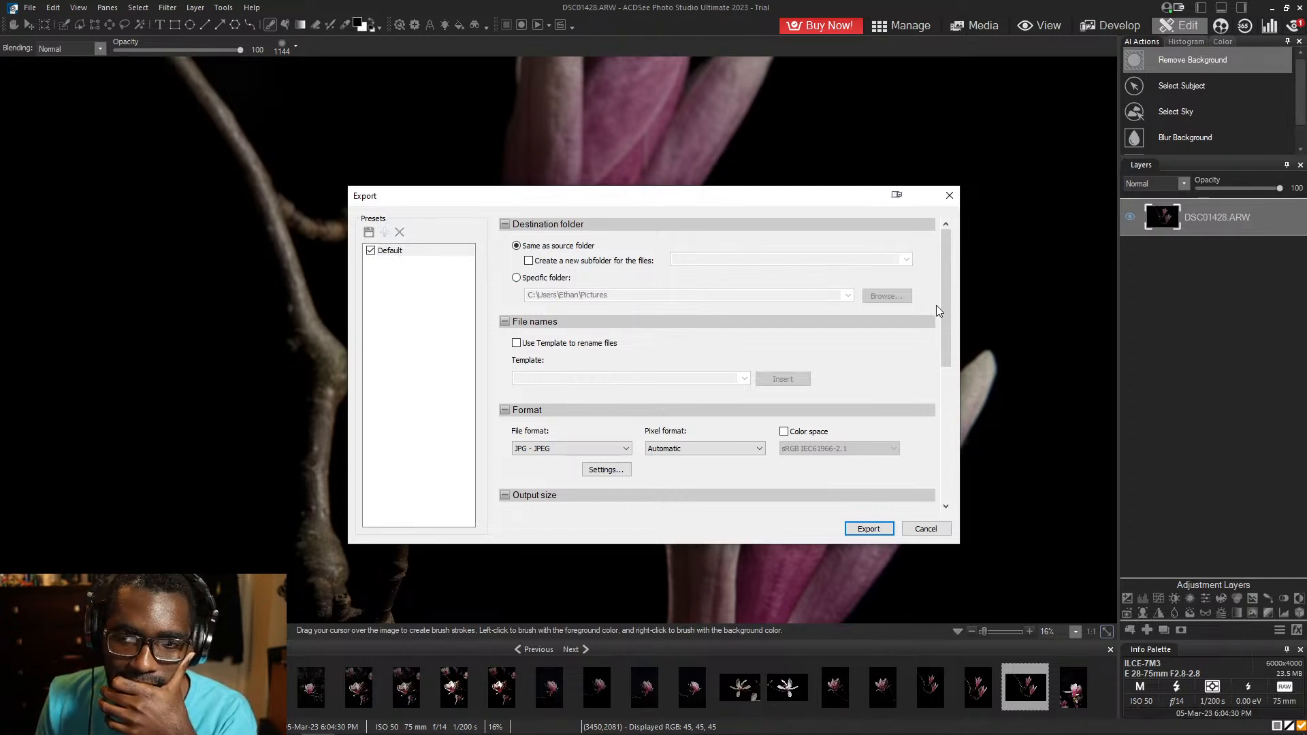
- Review the export options for format, output size, metadata, file names and destination folder, collapsing the output size section
drag(942, 309, 944, 392)
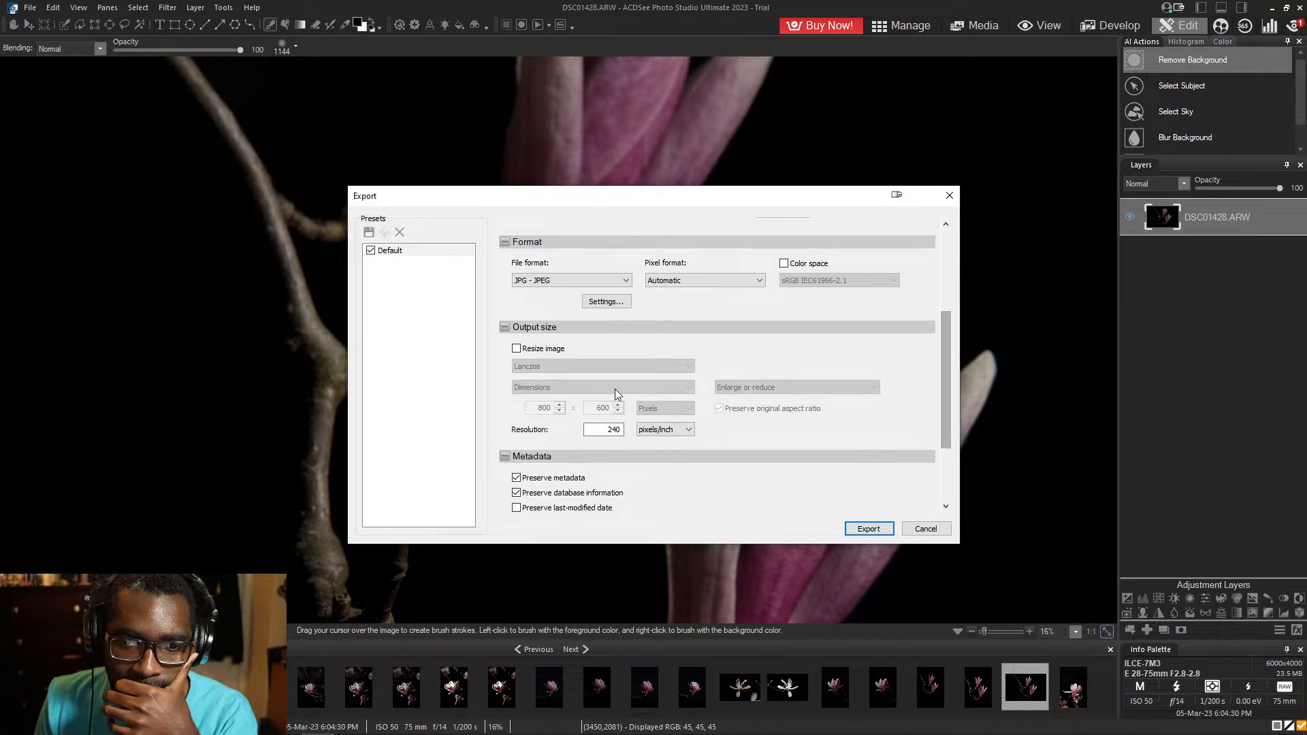
click(505, 329)
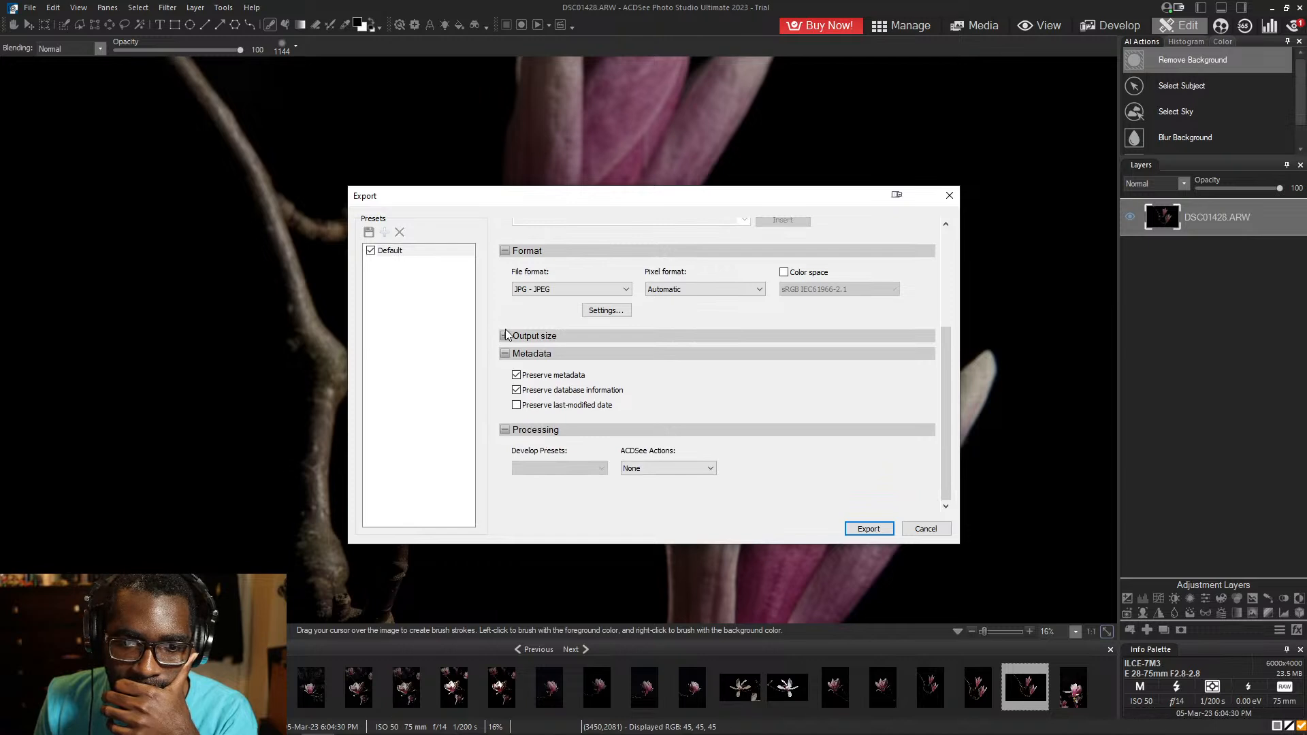
click(504, 335)
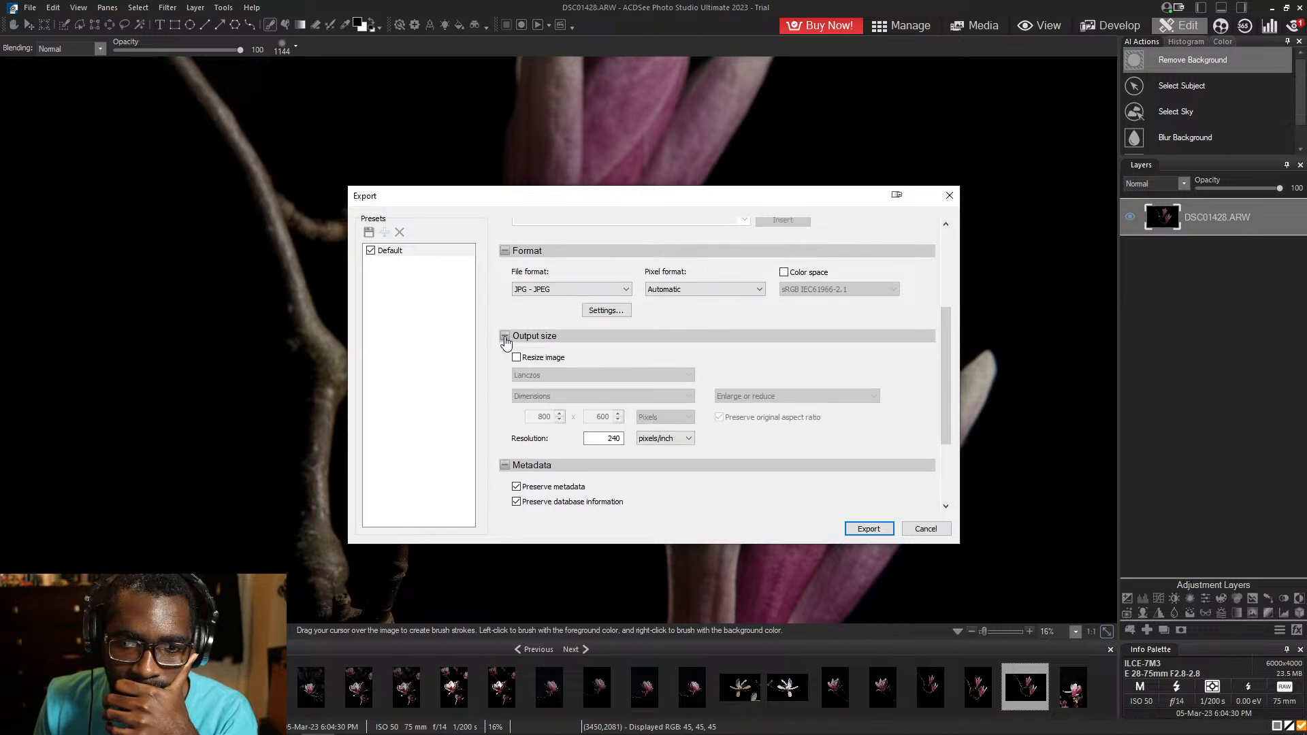
click(505, 336)
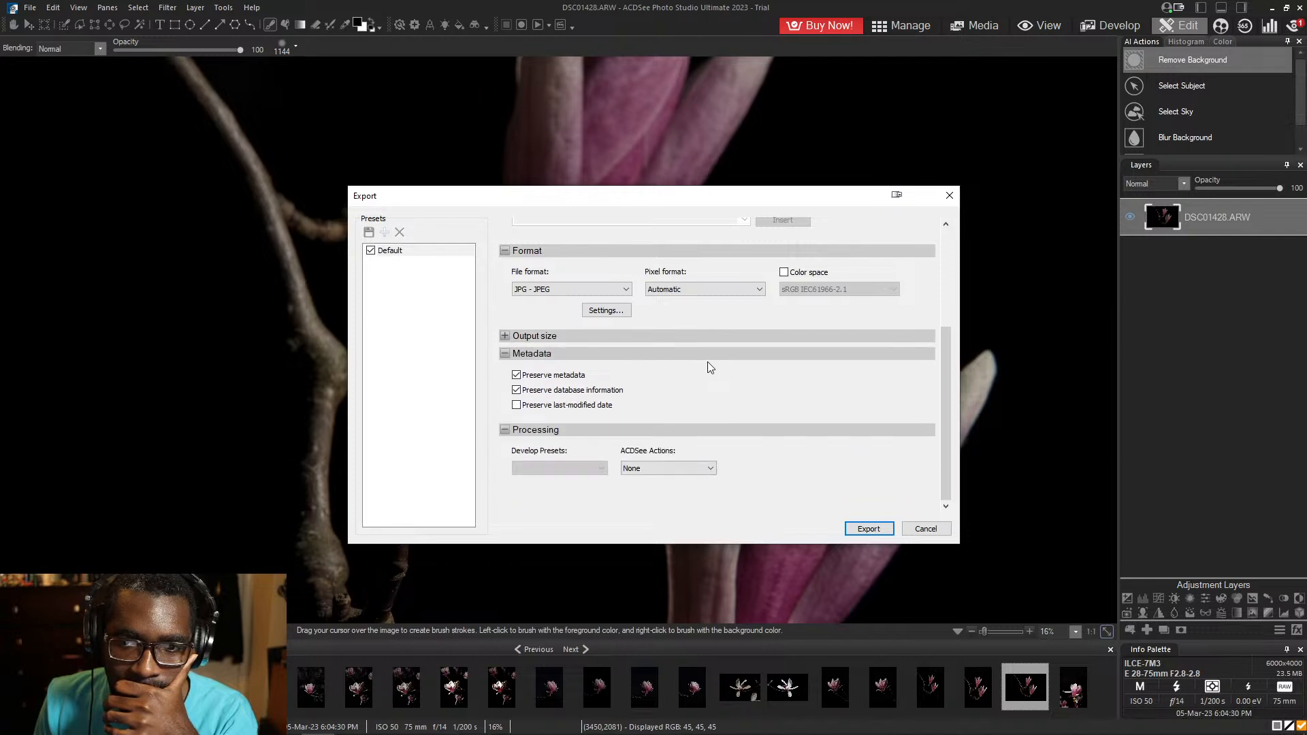
scroll(707, 362, up, 3)
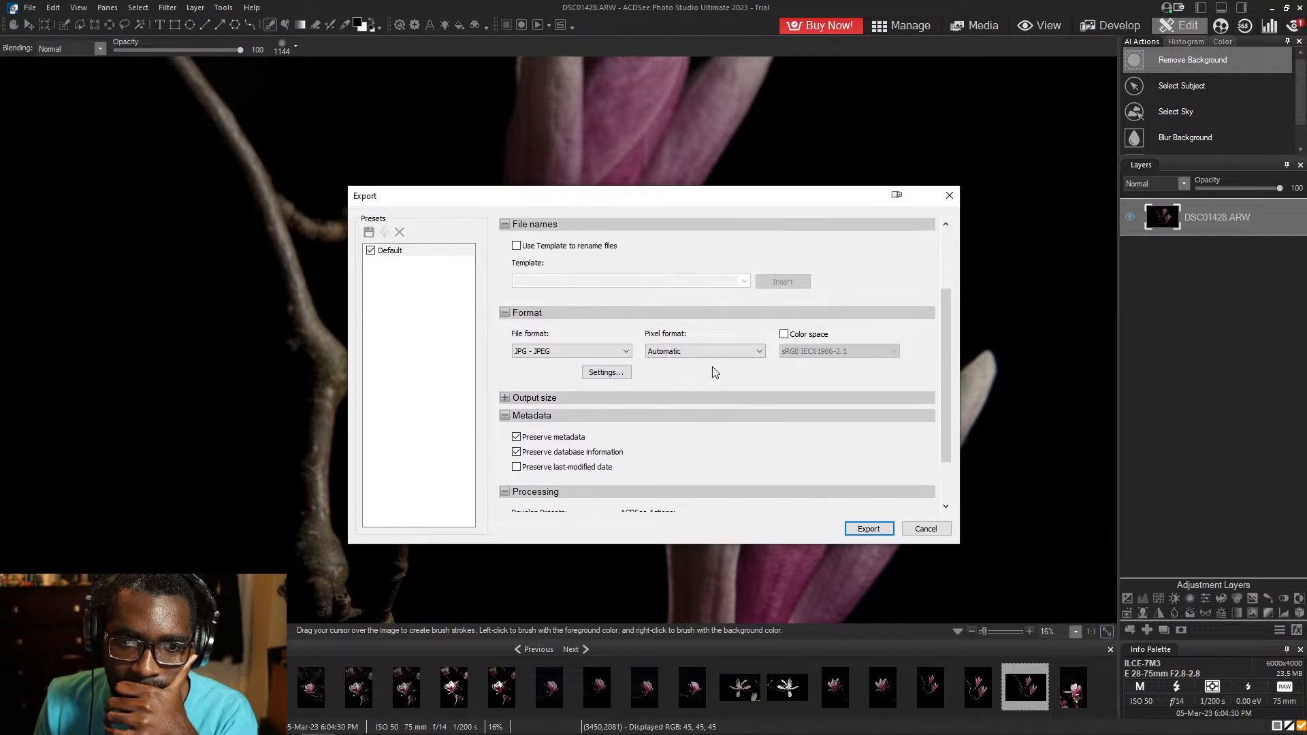
scroll(708, 362, up, 1)
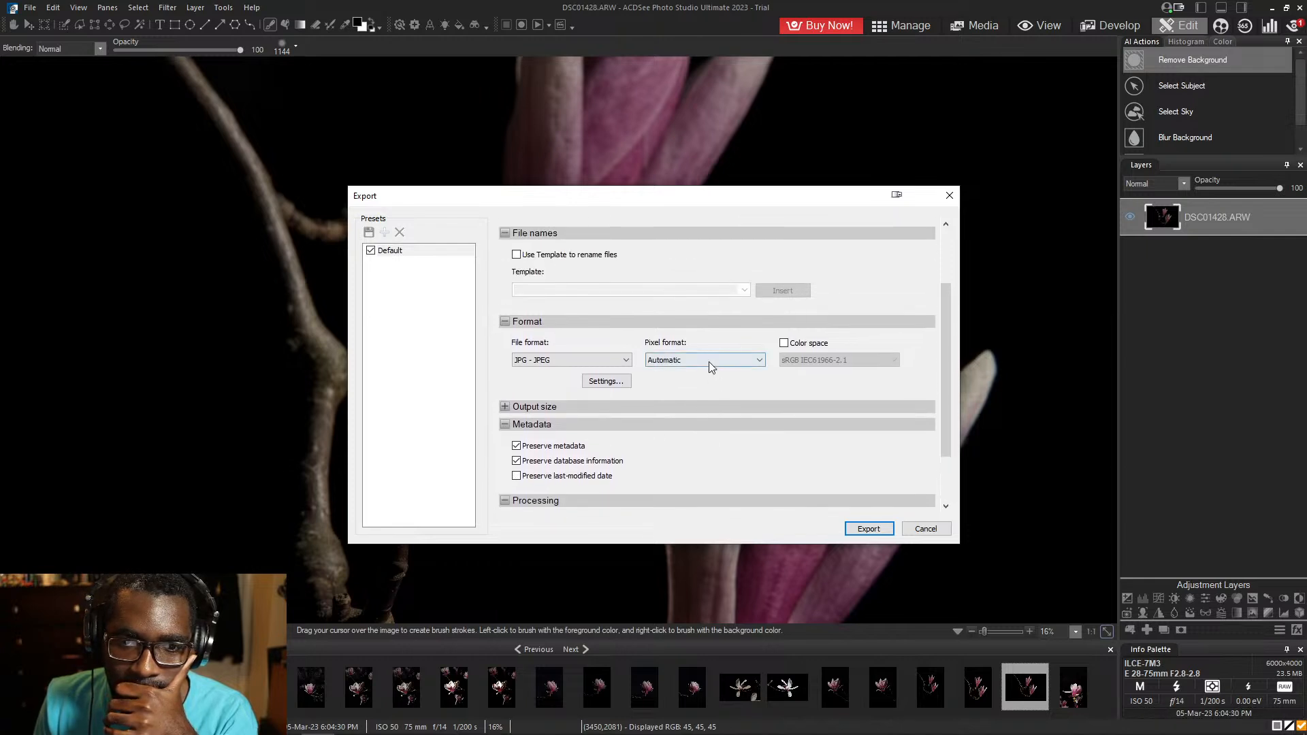
click(507, 234)
click(507, 234)
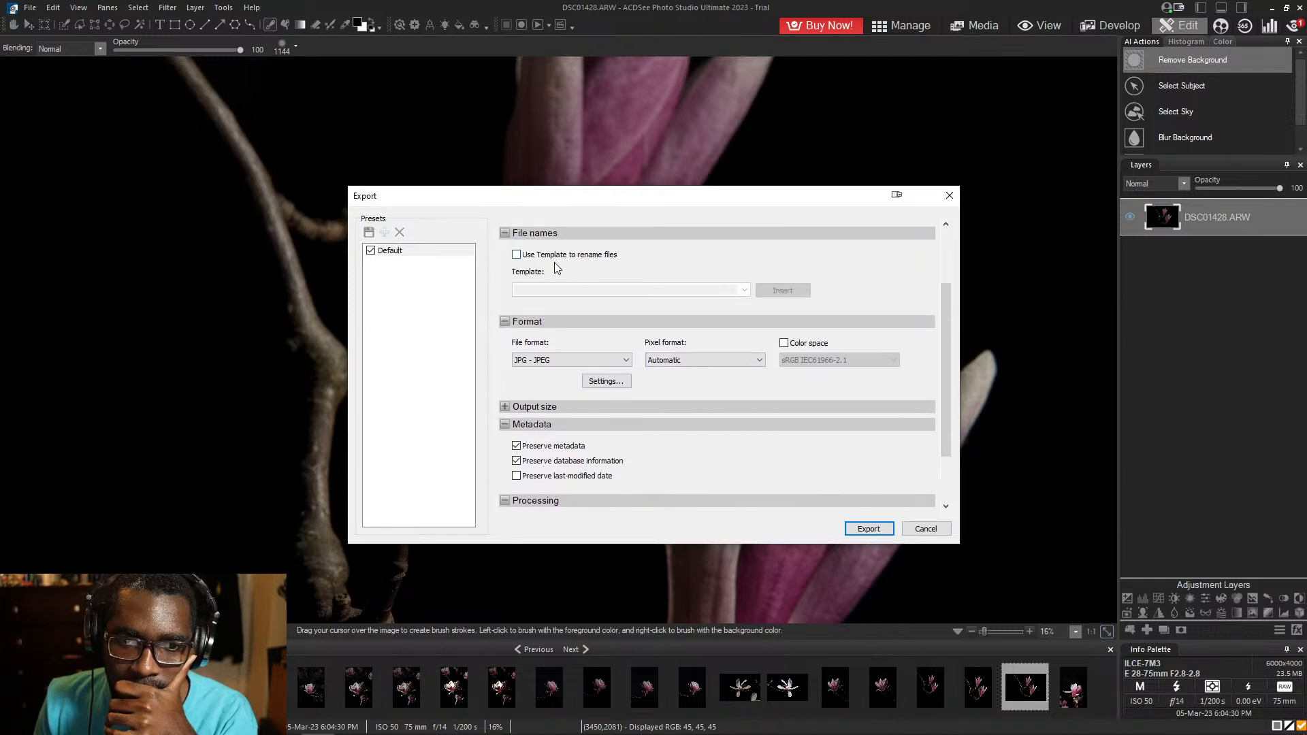
drag(946, 317, 950, 259)
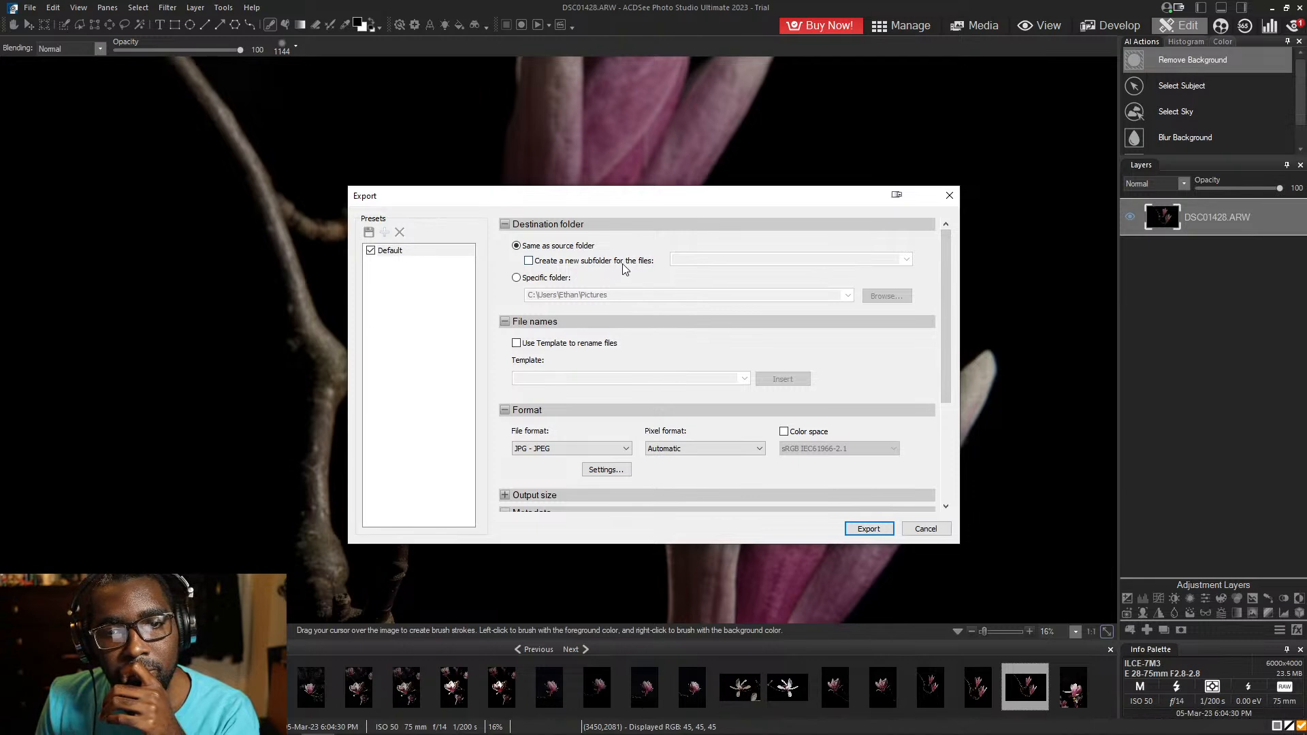
- Export the photo as a JPEG to the specific folder Neighbour's Flowers Magnolia on the Desktop
click(561, 282)
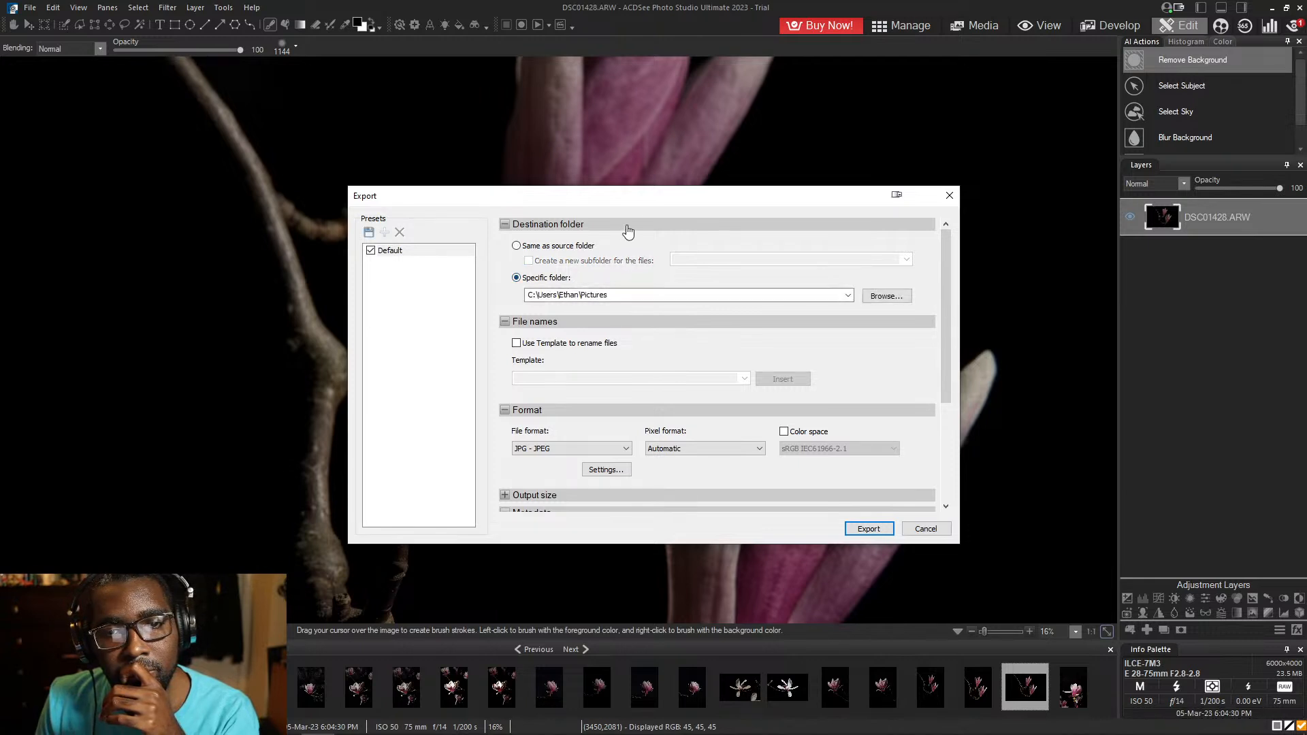
drag(801, 204, 0, 265)
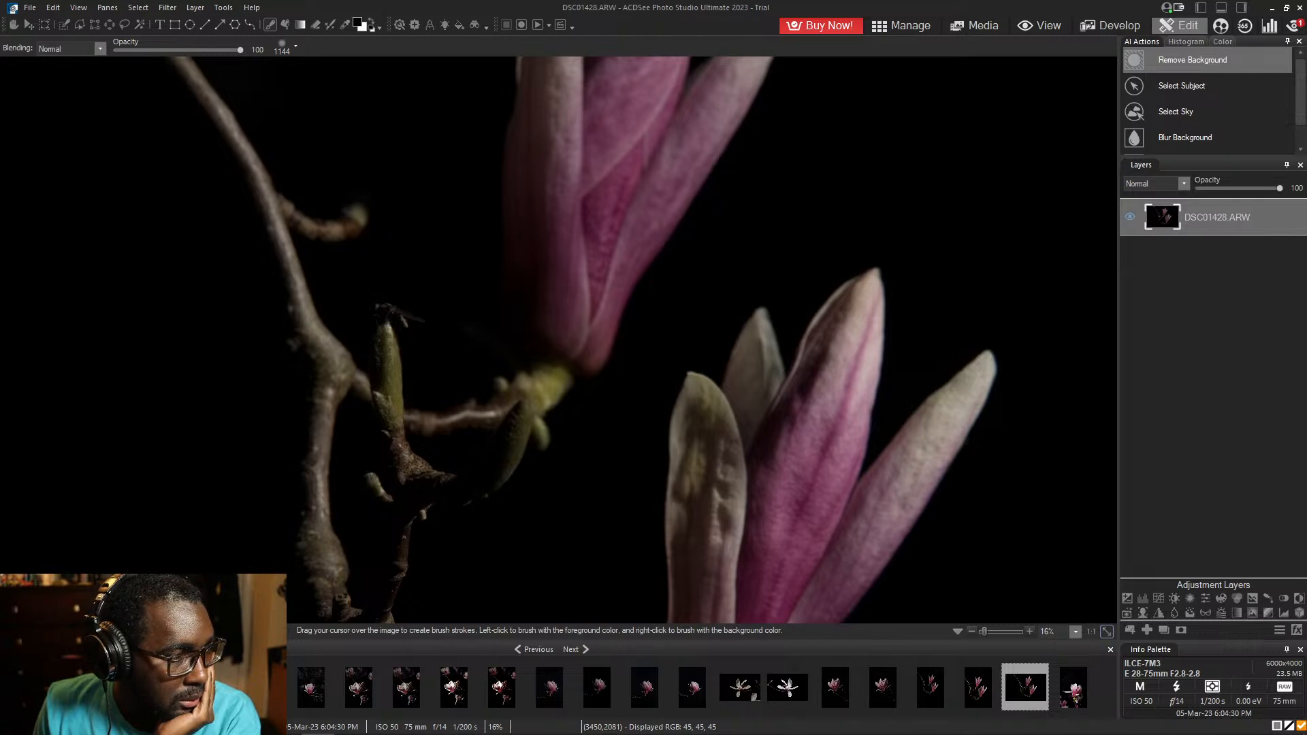
mouse_move(308, 719)
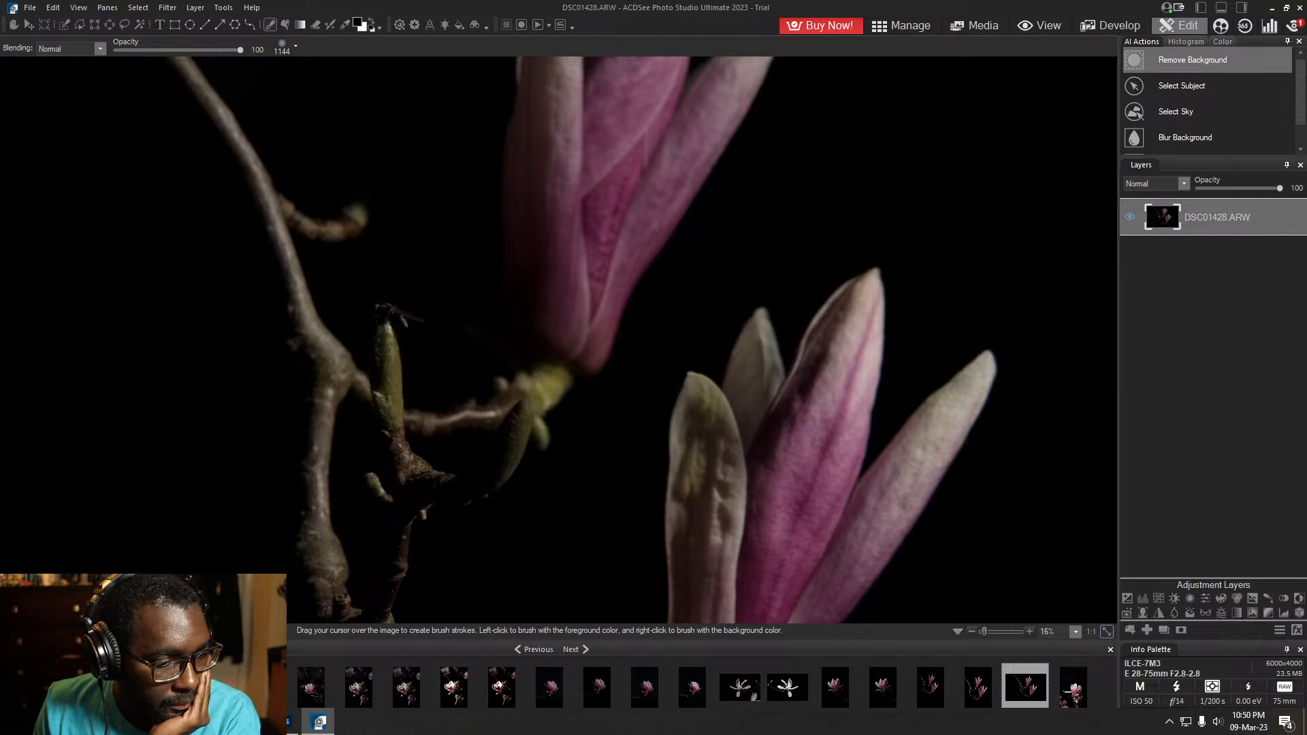
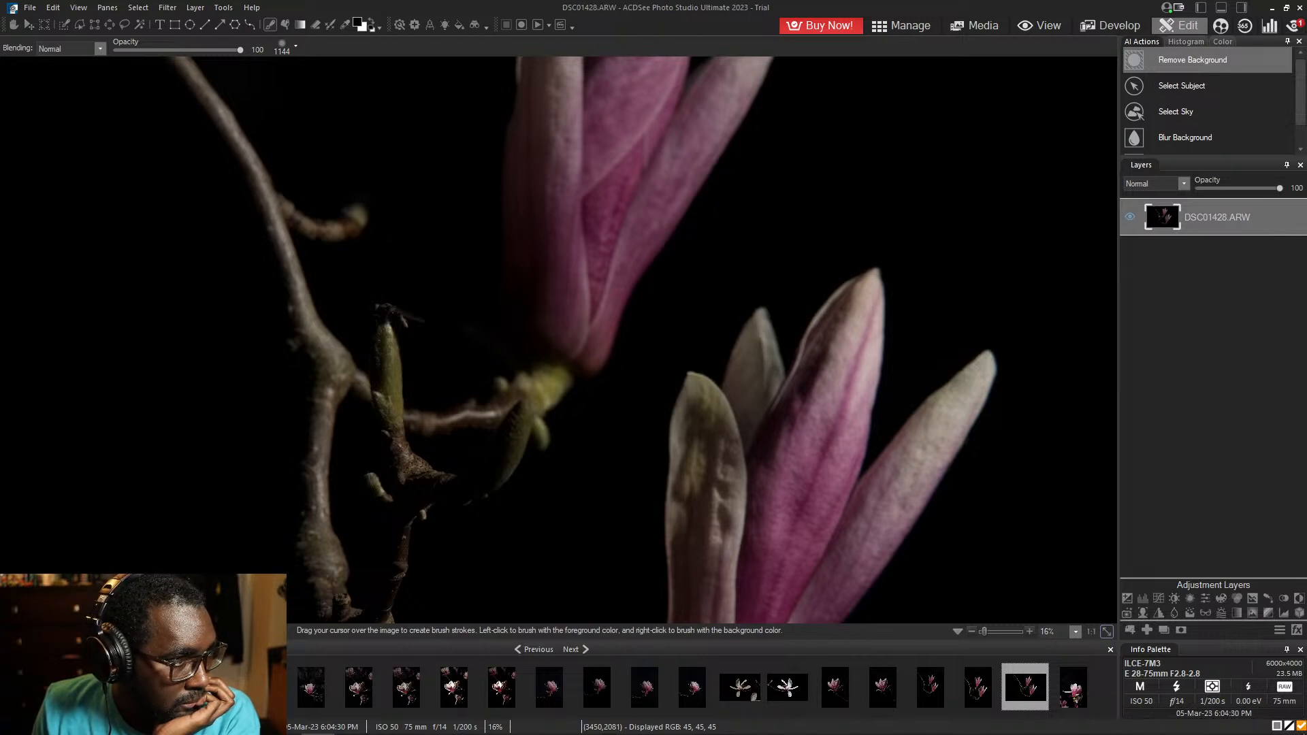
key(ctrl+shift+e)
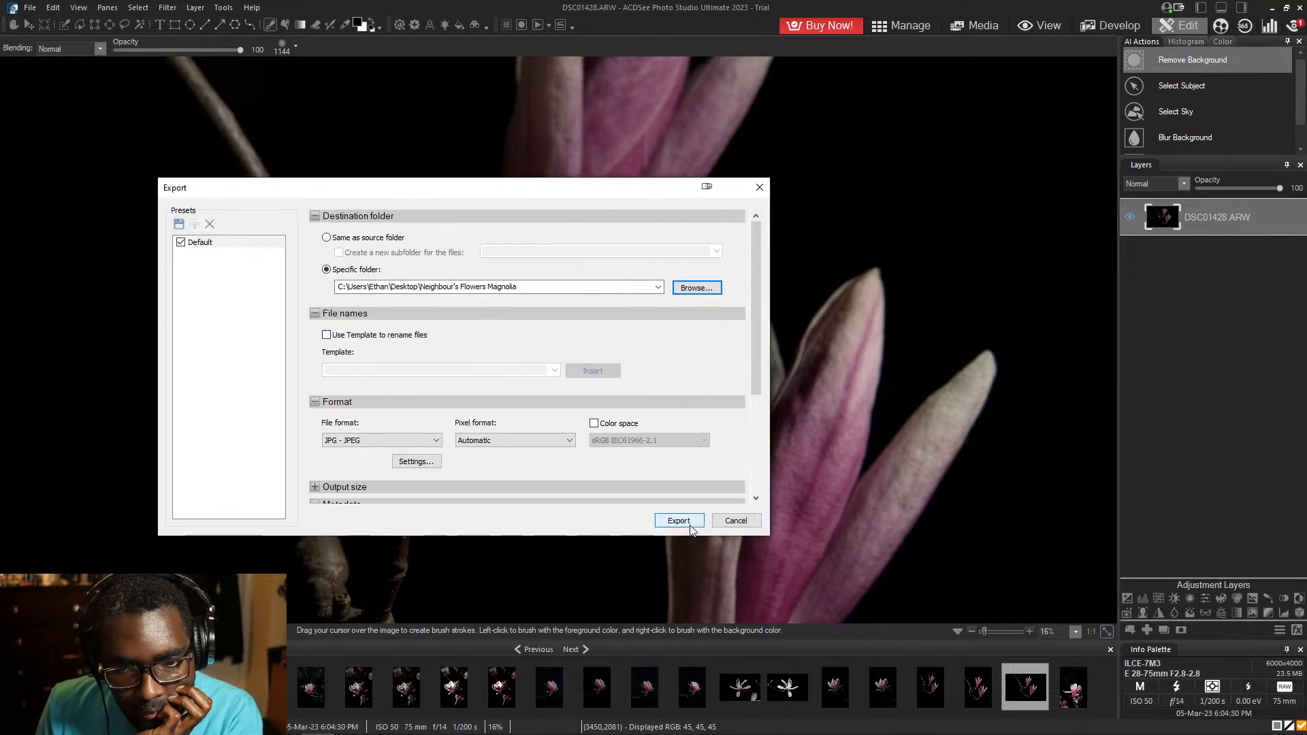
click(689, 525)
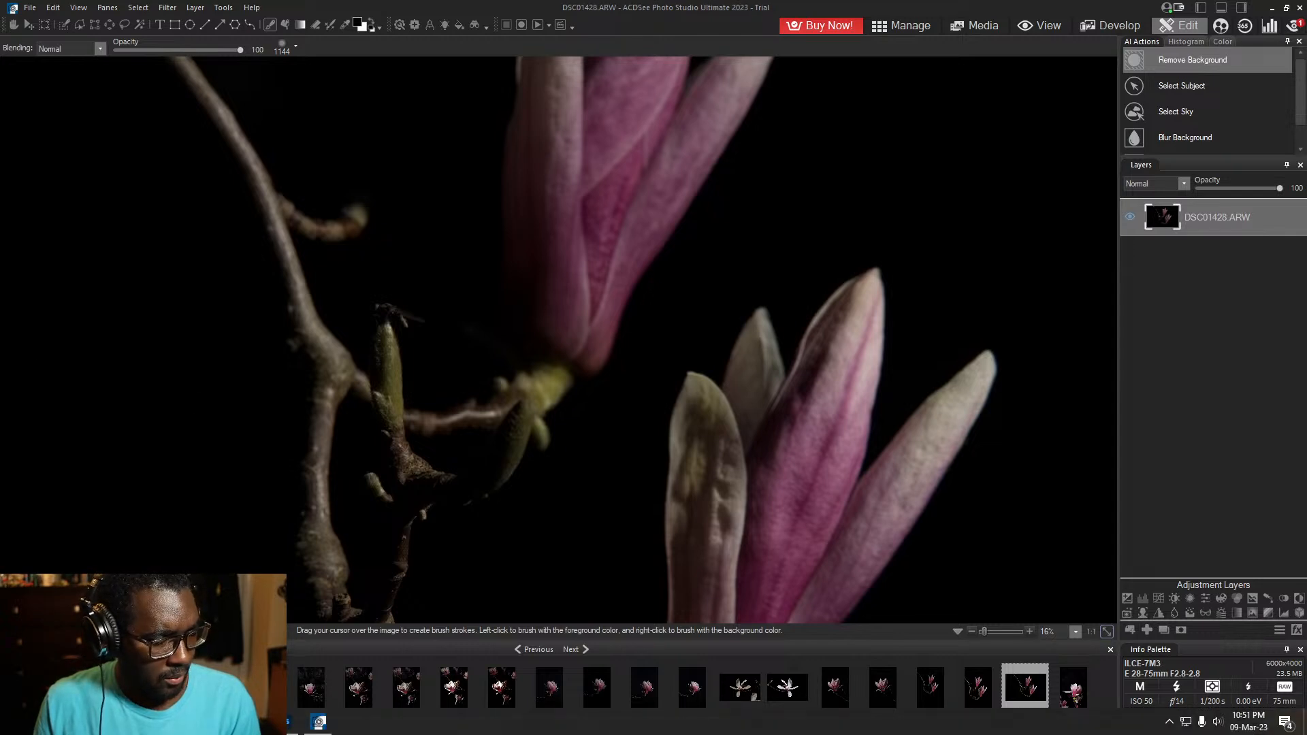
- Switch to File Explorer, check the [Developed] subfolder and the Neighbour's Flowers Magnolia folder for the exported photo, and return to ACDSee Photo Studio
key(alt+Tab)
key(alt+Tab)
drag(0, 224, 756, 194)
double_click(462, 289)
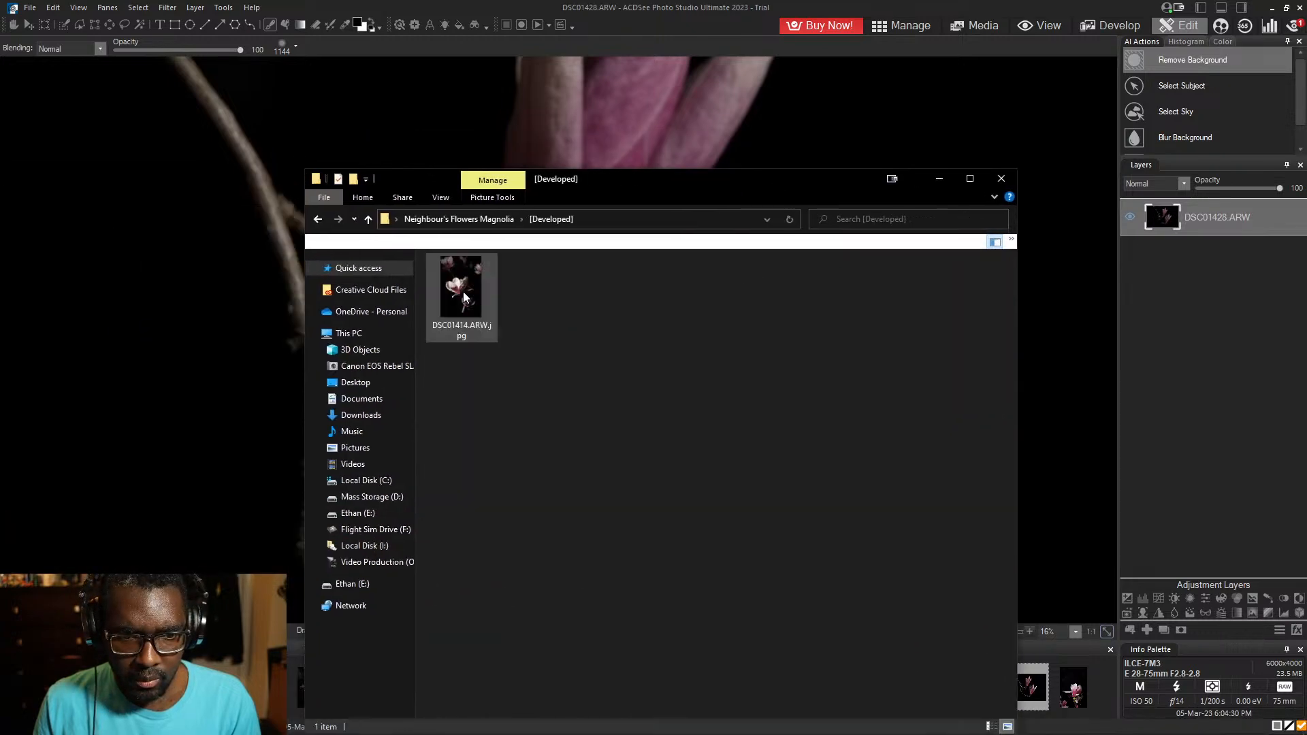
click(501, 220)
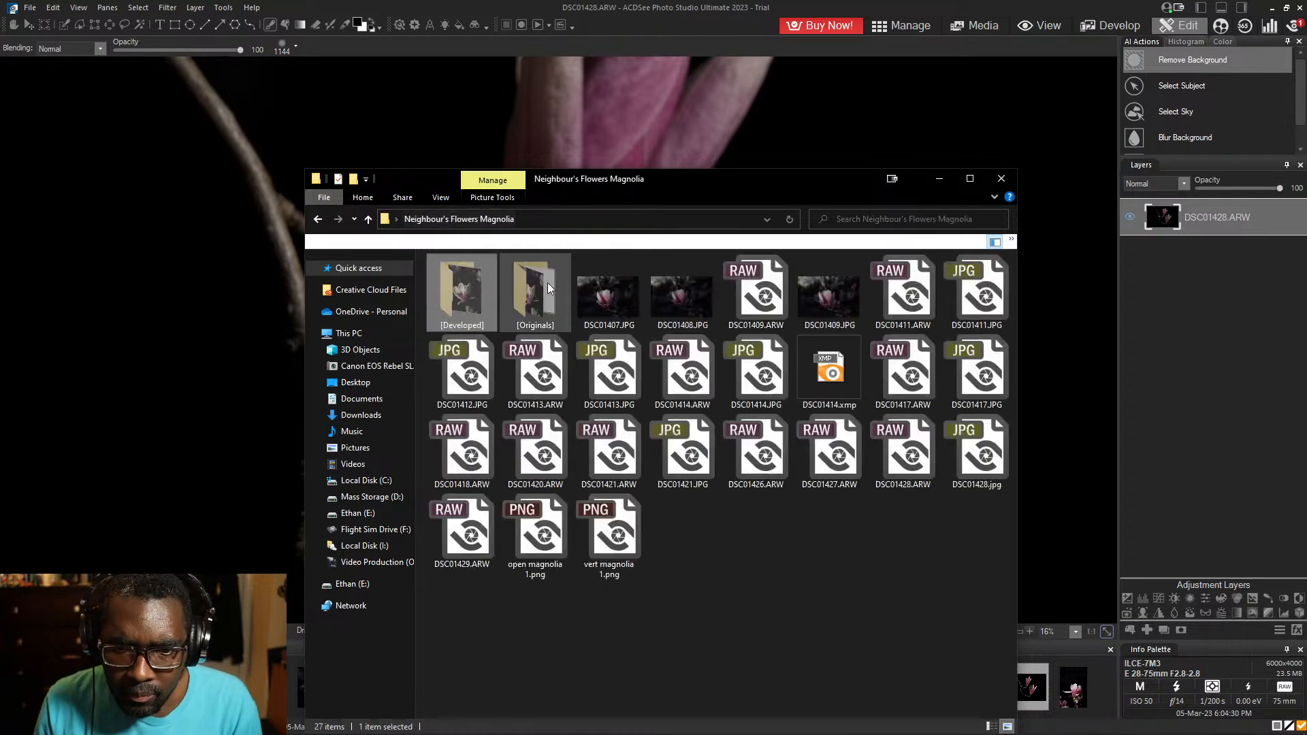
click(821, 605)
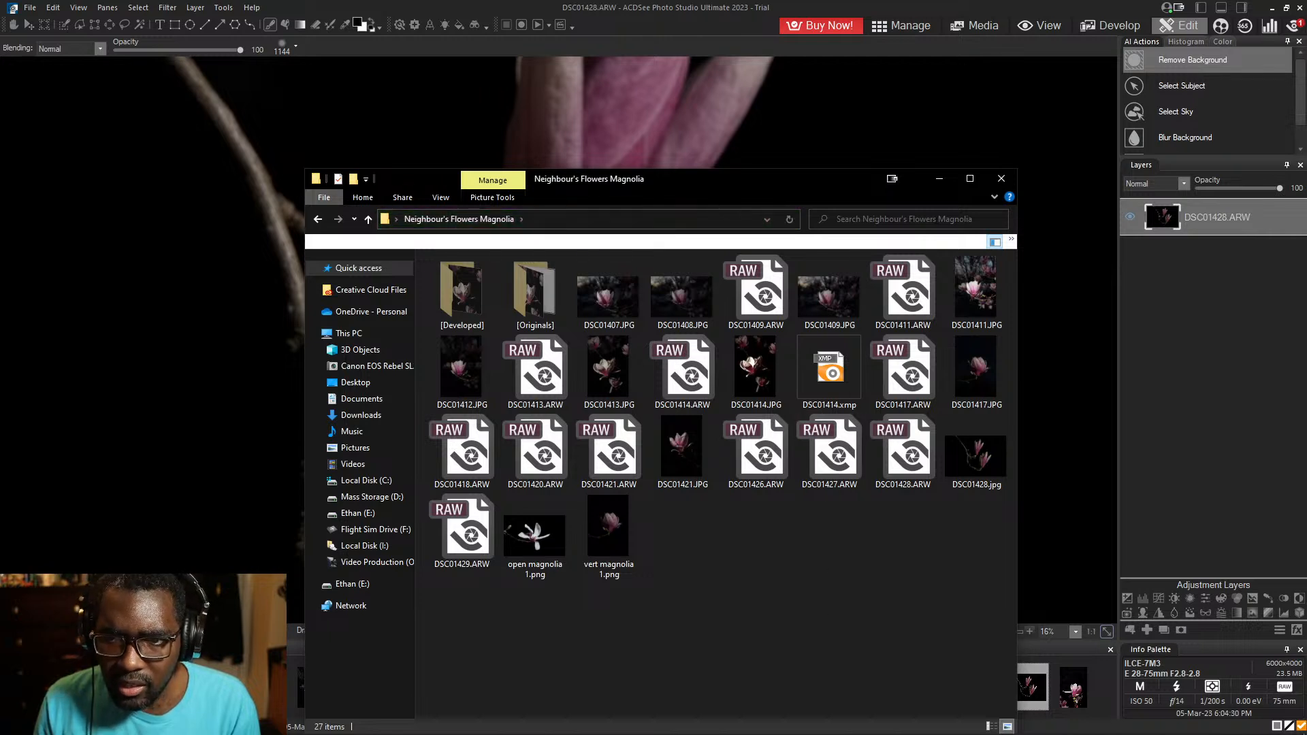
click(940, 181)
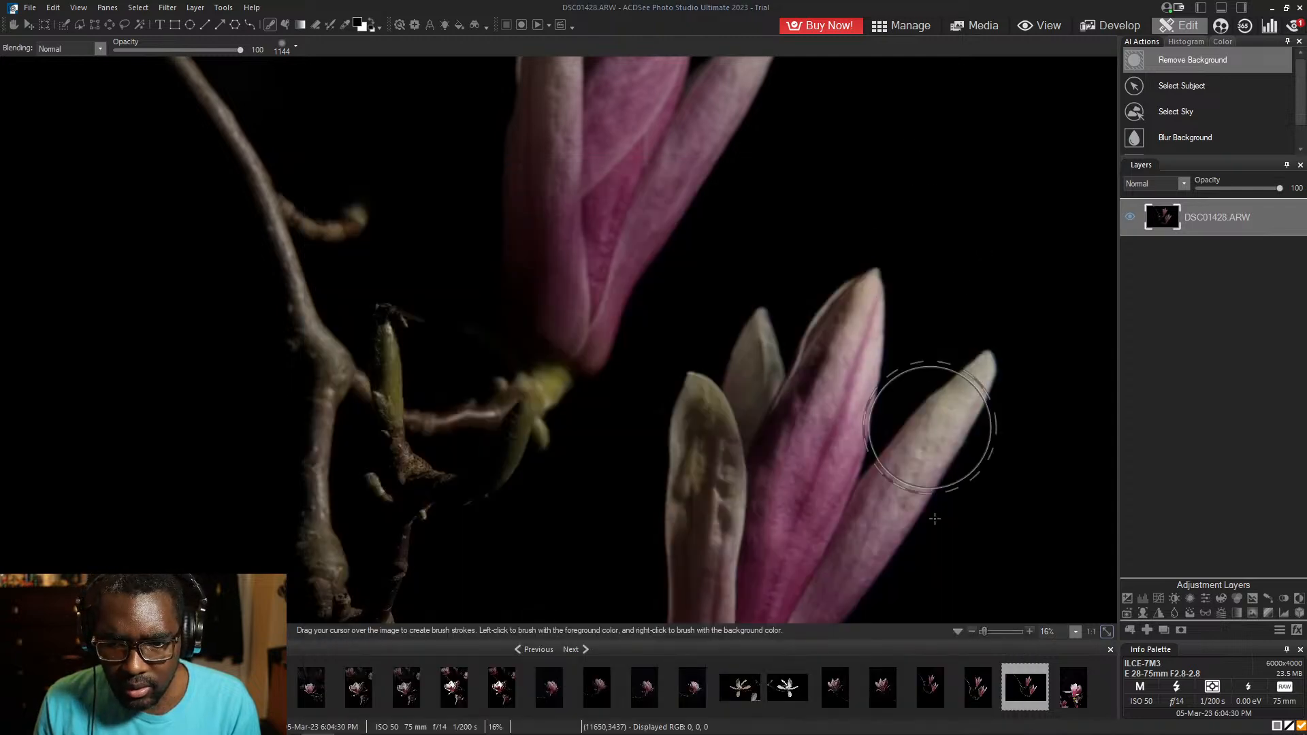
- Zoom out until the whole resized photo is in view
click(974, 632)
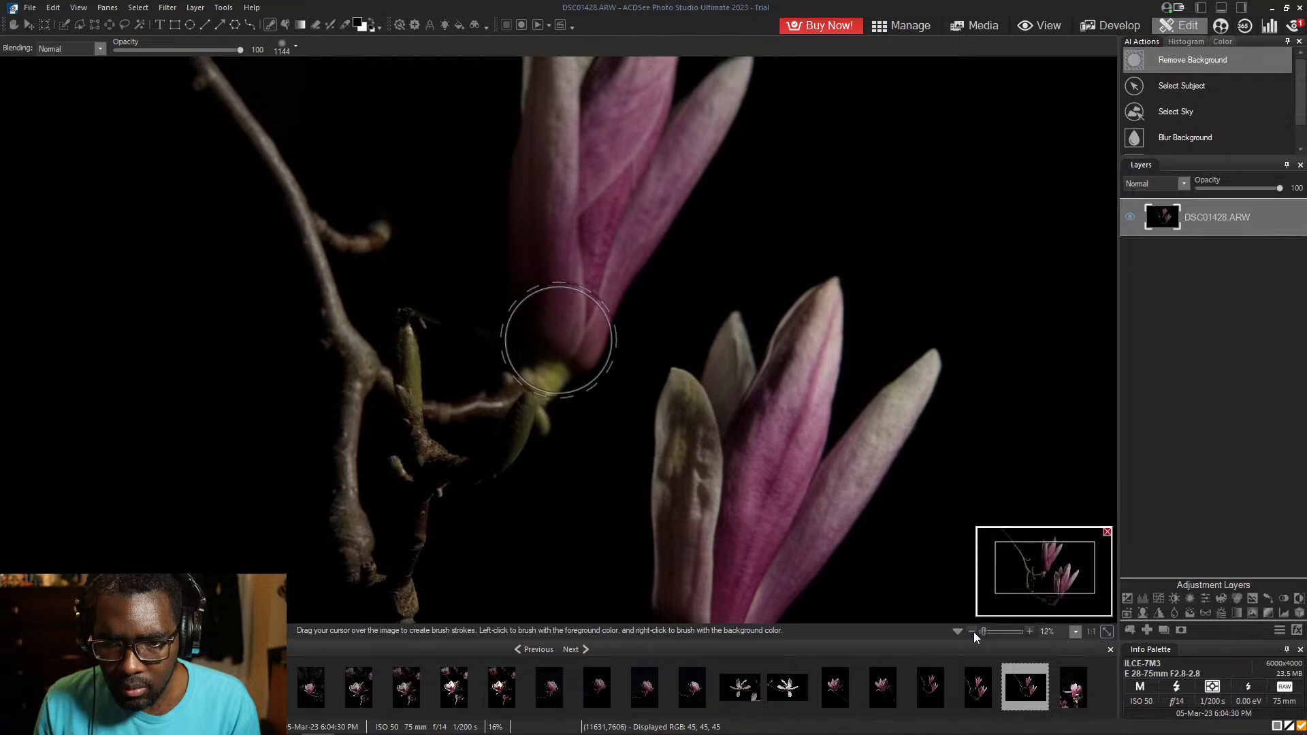
click(973, 632)
click(973, 632)
click(972, 632)
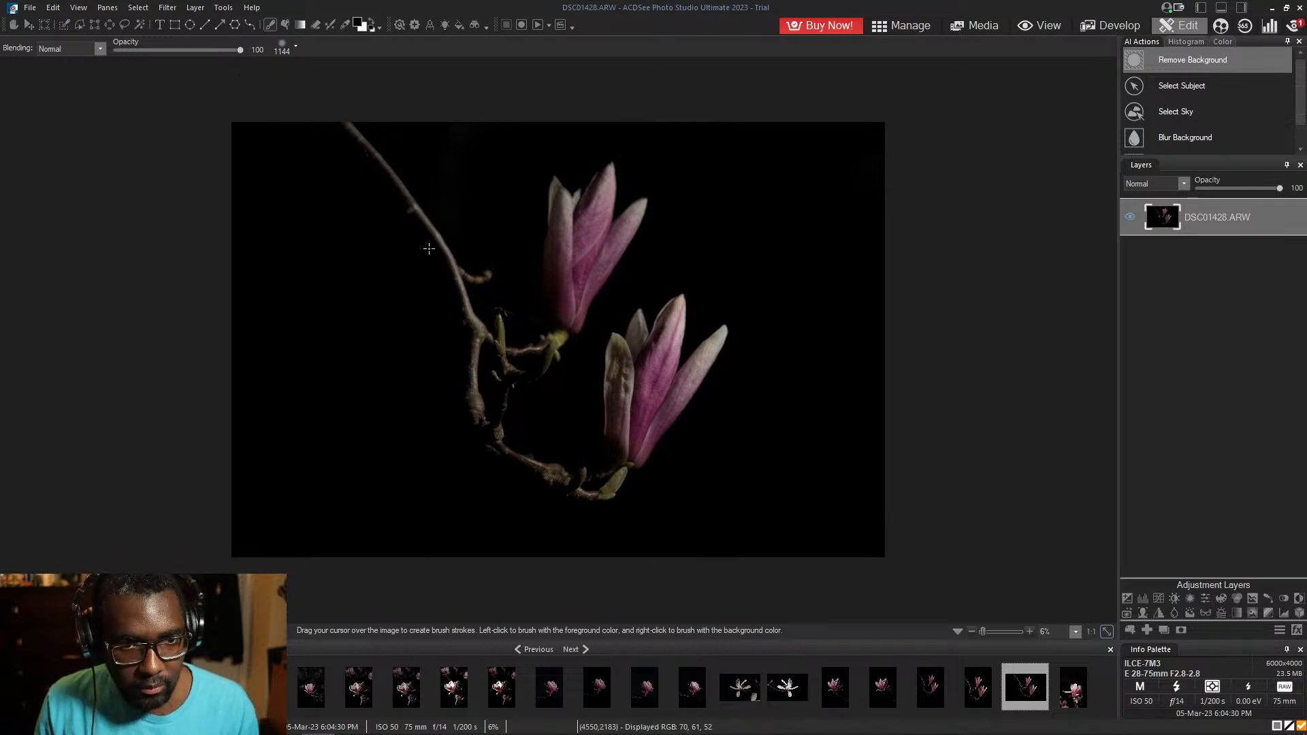
key(v)
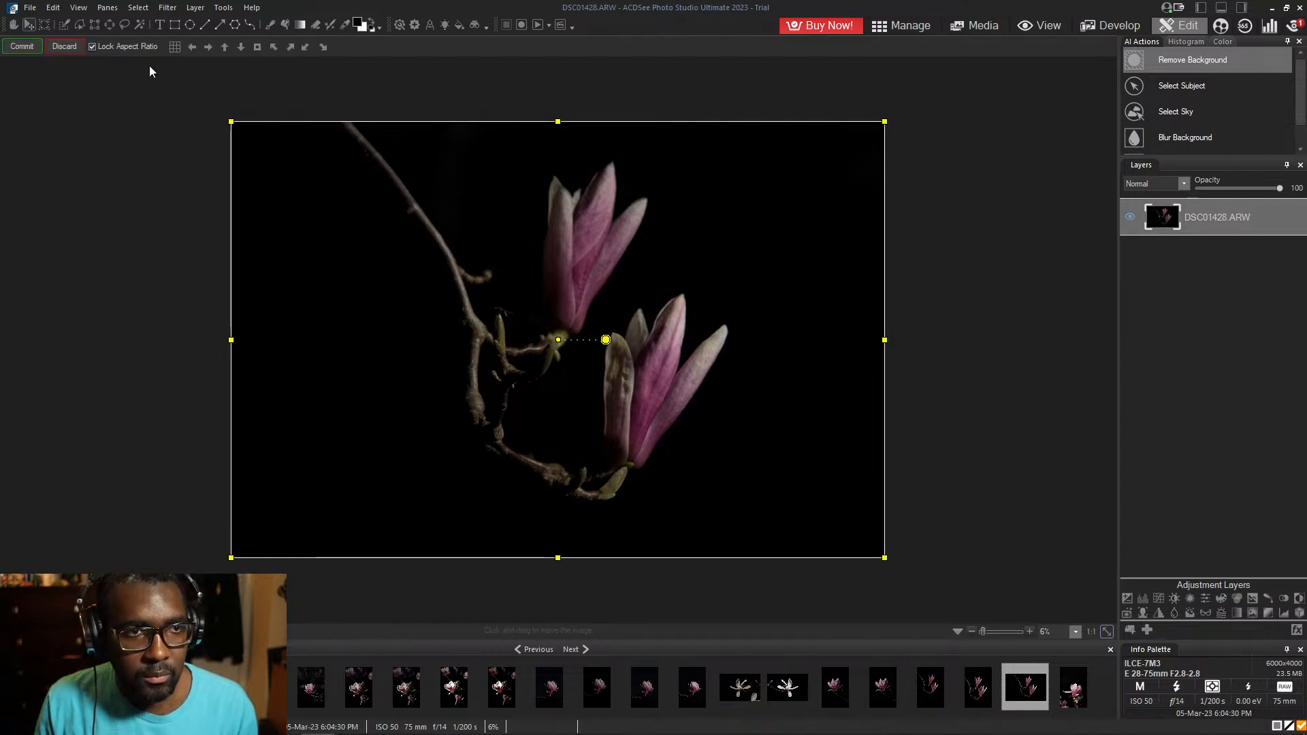
click(22, 46)
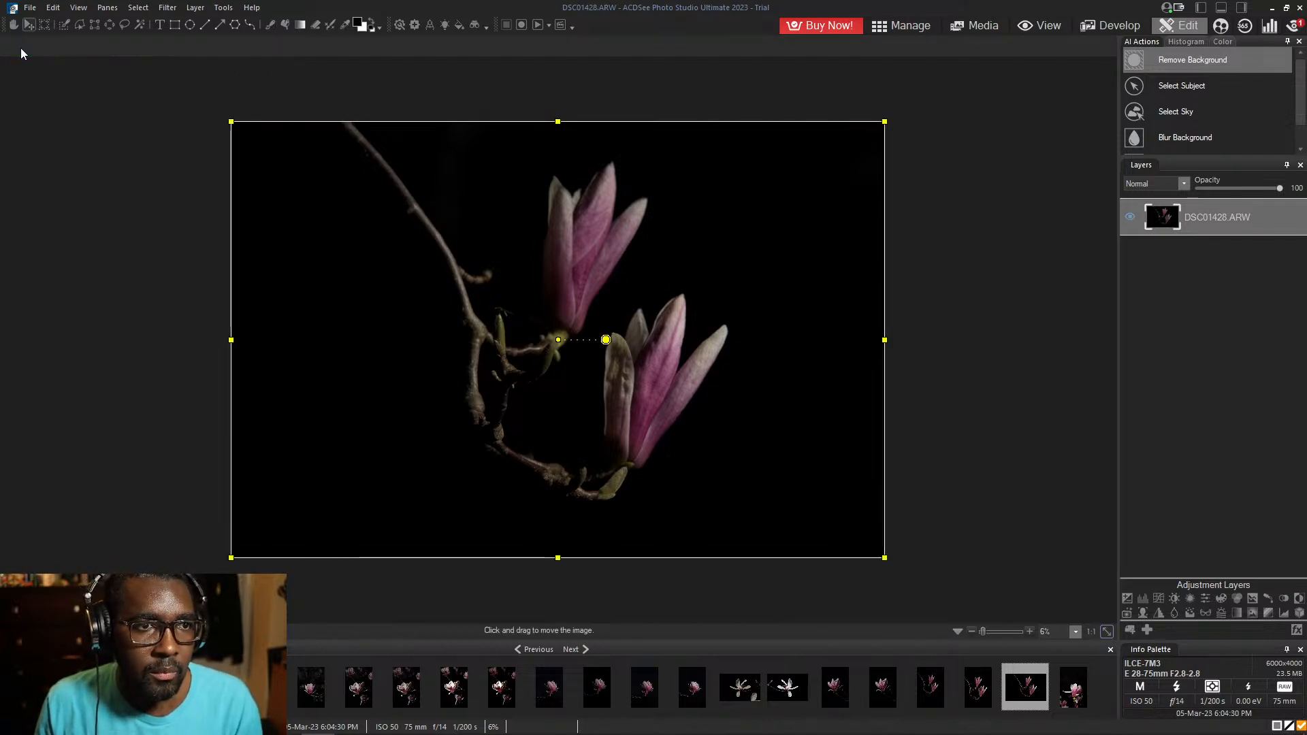
click(30, 7)
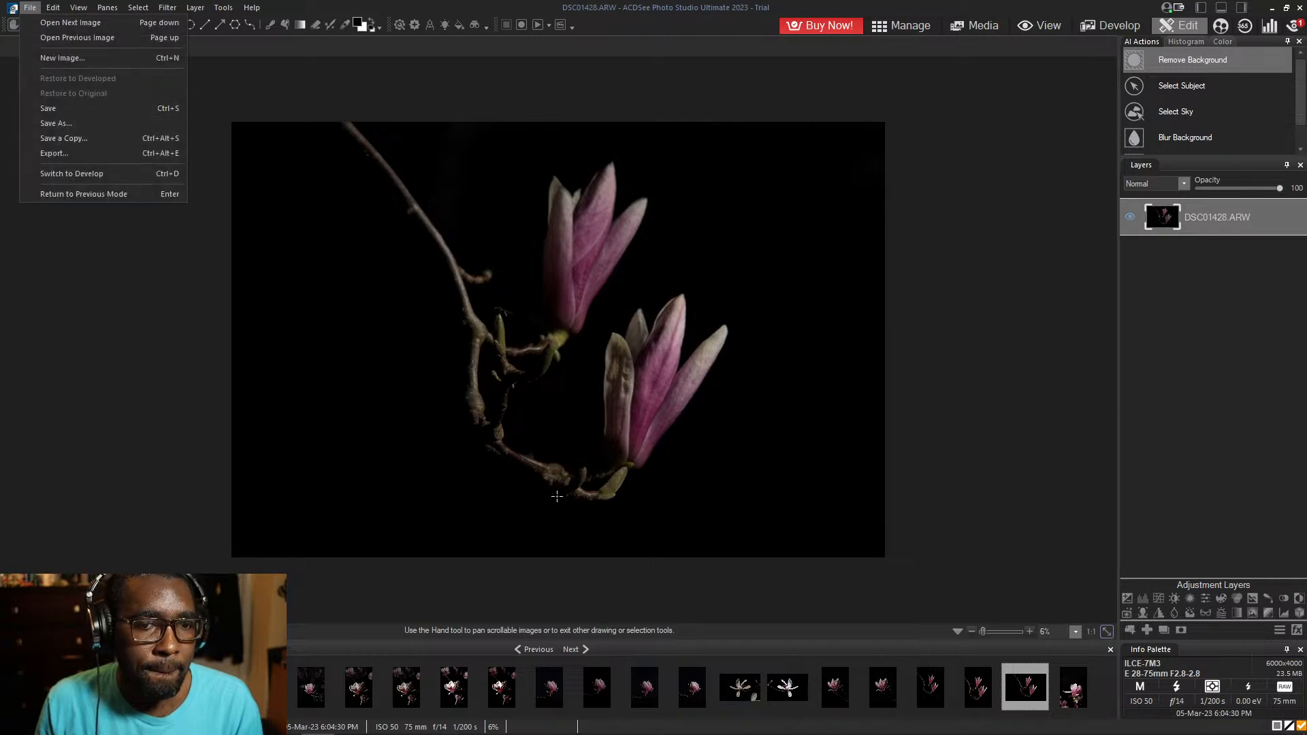
click(983, 518)
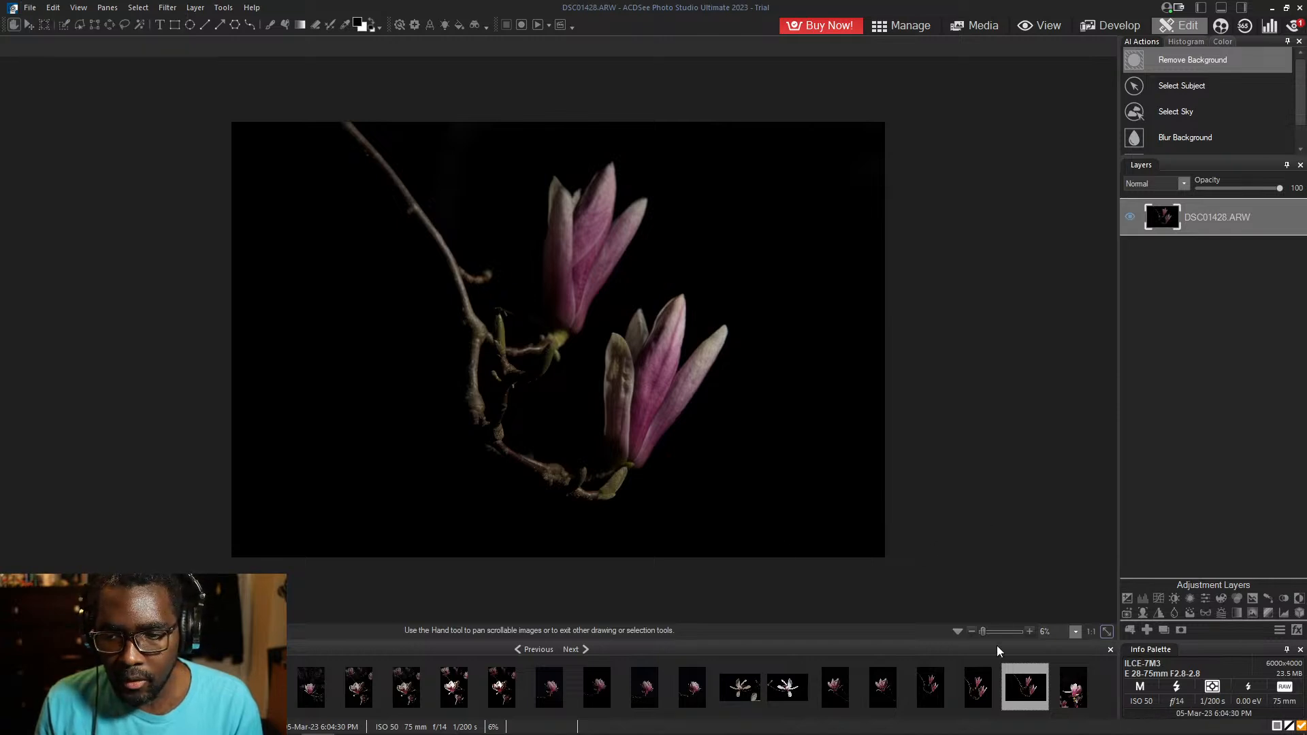
- Save the resized photo as the JPEG "mega landscape magnolia" in the Neighbour's Flowers Magnolia folder, and check the file in File Explorer
click(981, 692)
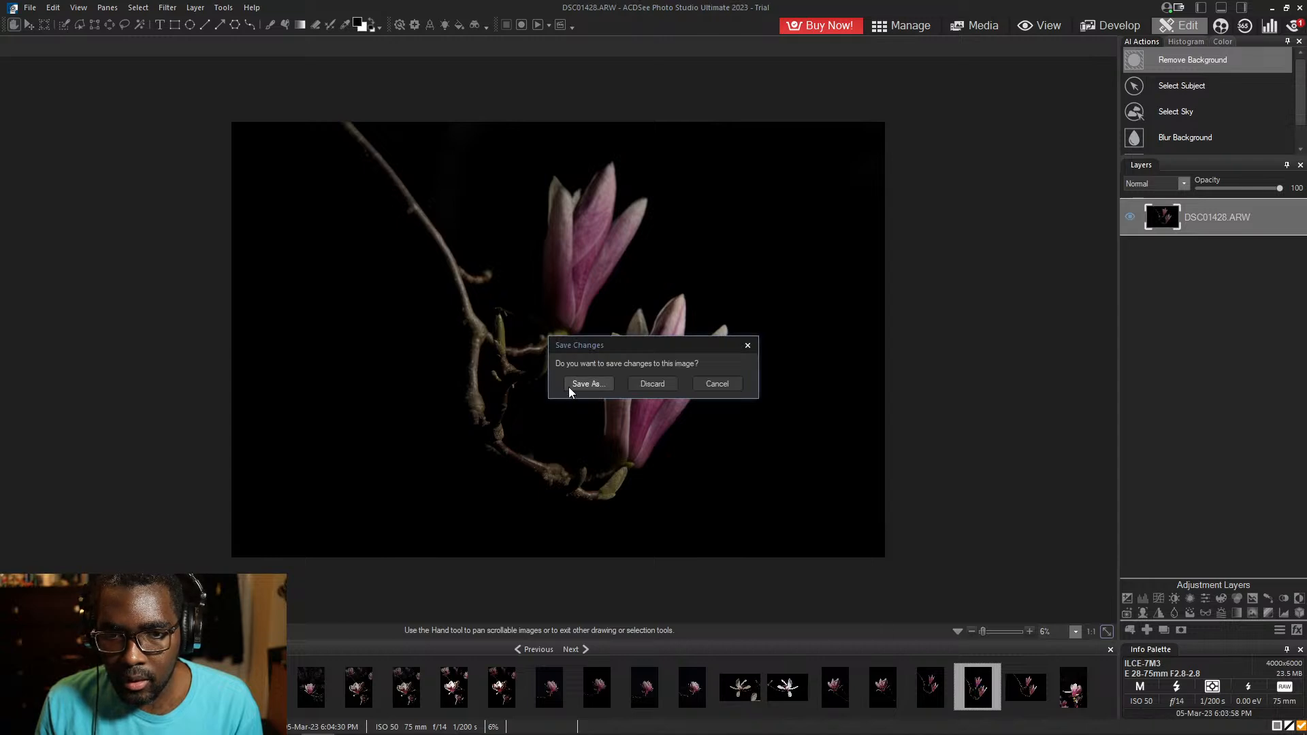
click(570, 385)
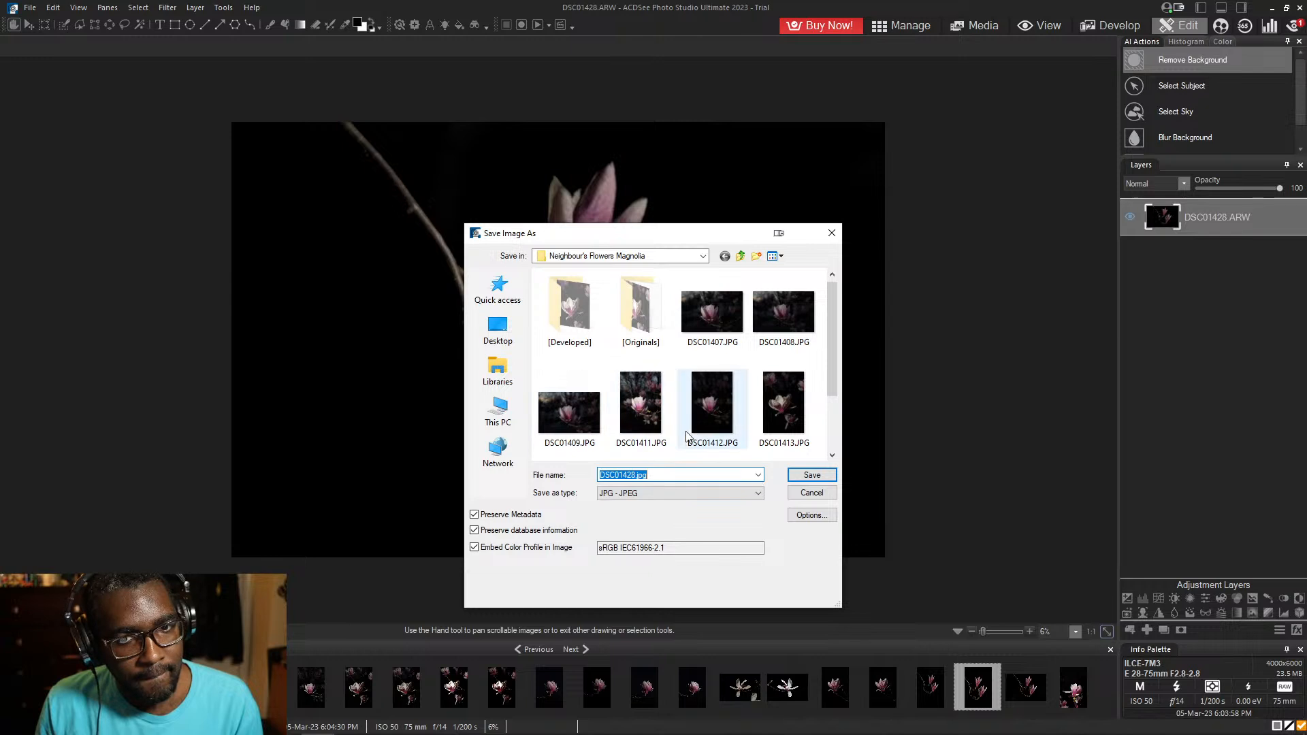
drag(828, 370, 833, 432)
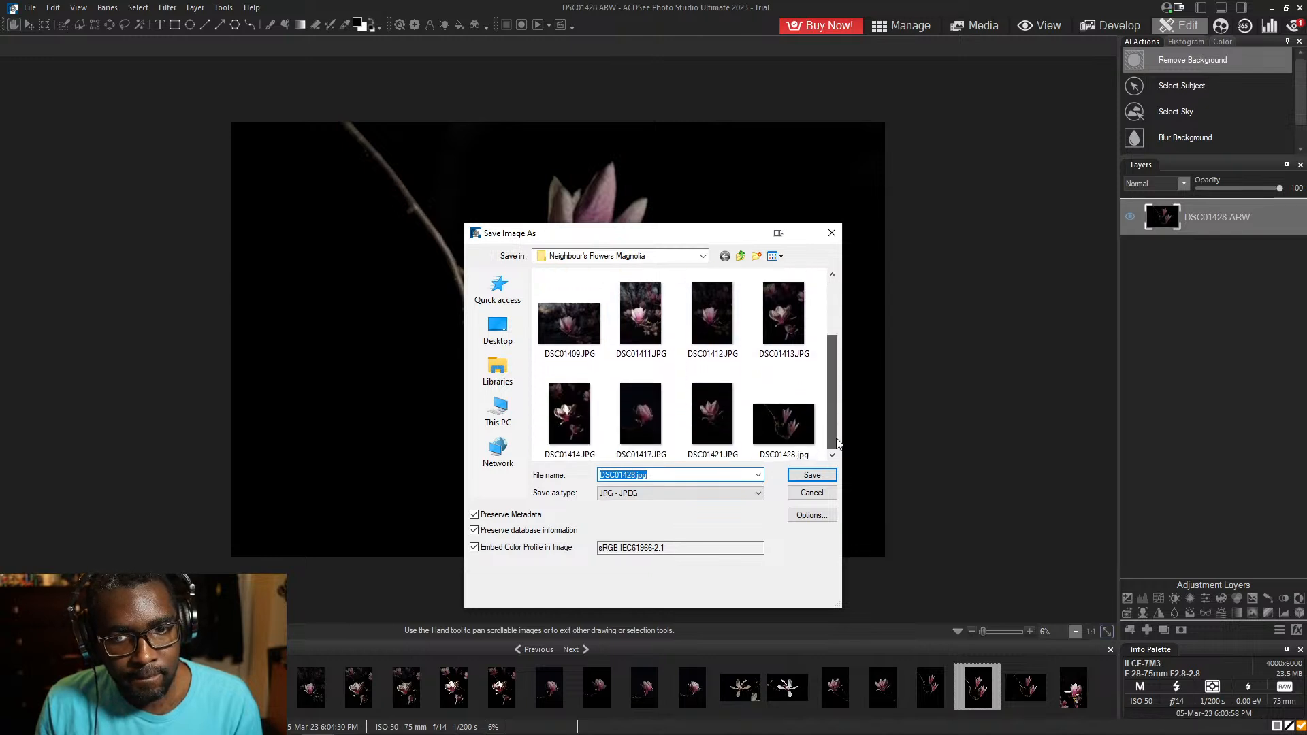
text(maga lan)
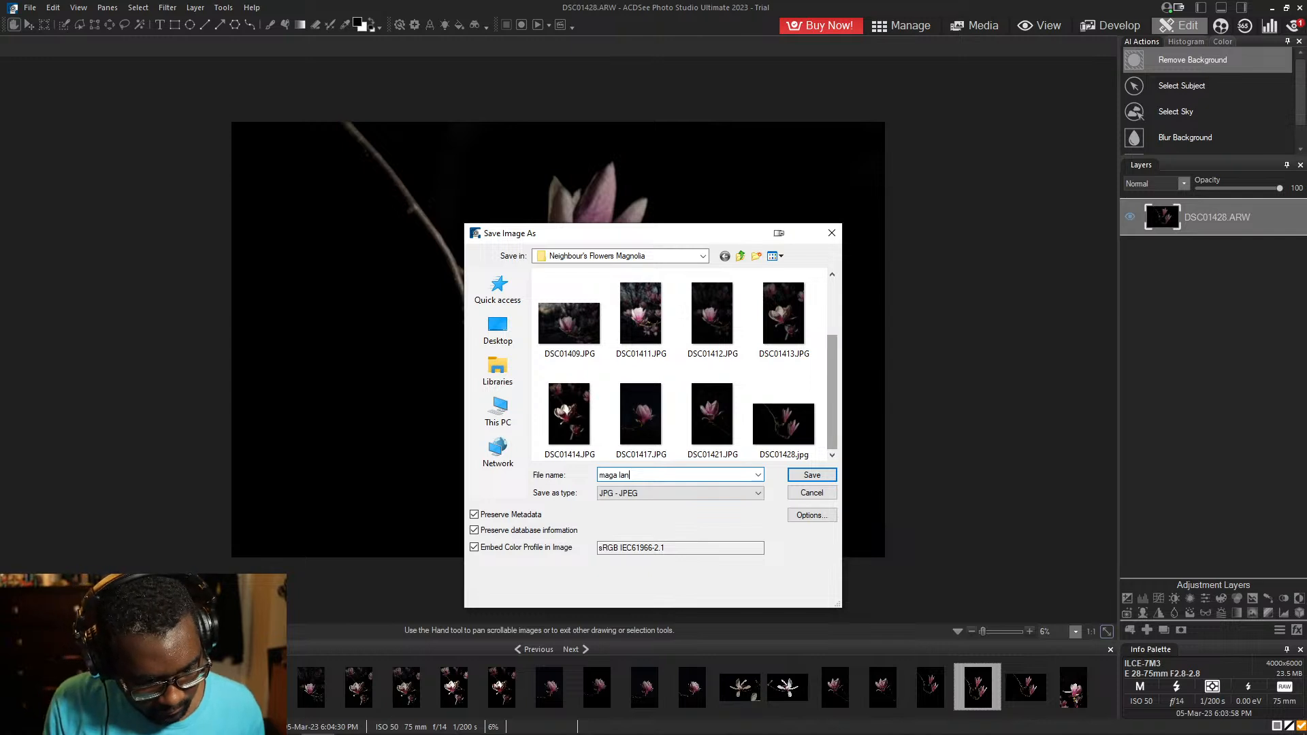
text(dscape )
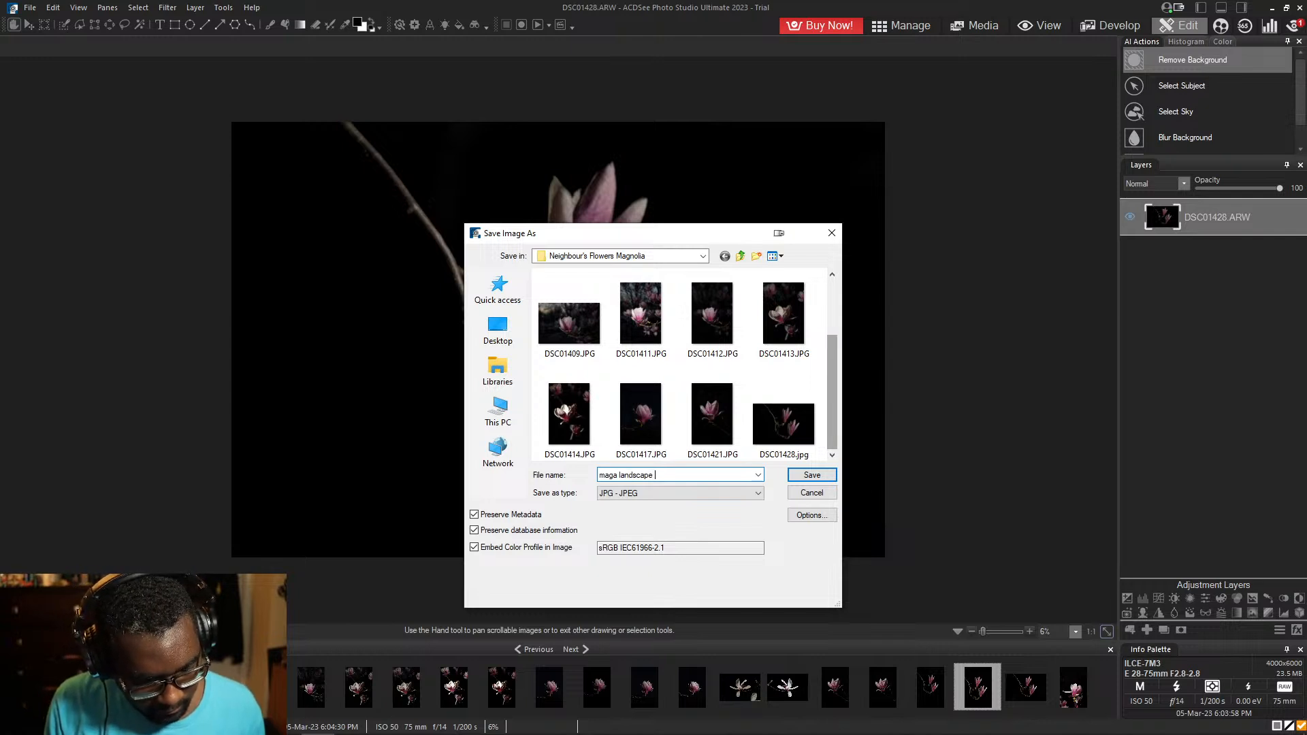
text(magnolia)
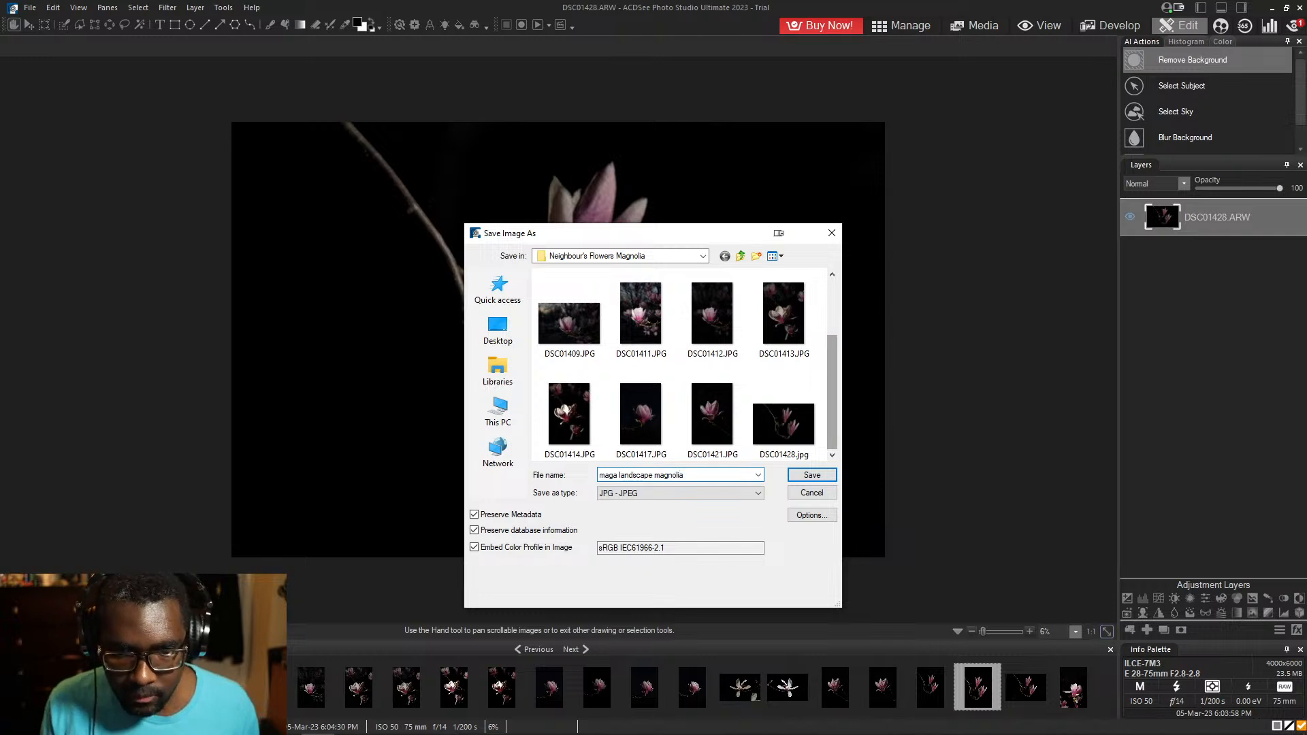
click(608, 476)
key(BackSpace)
text(e)
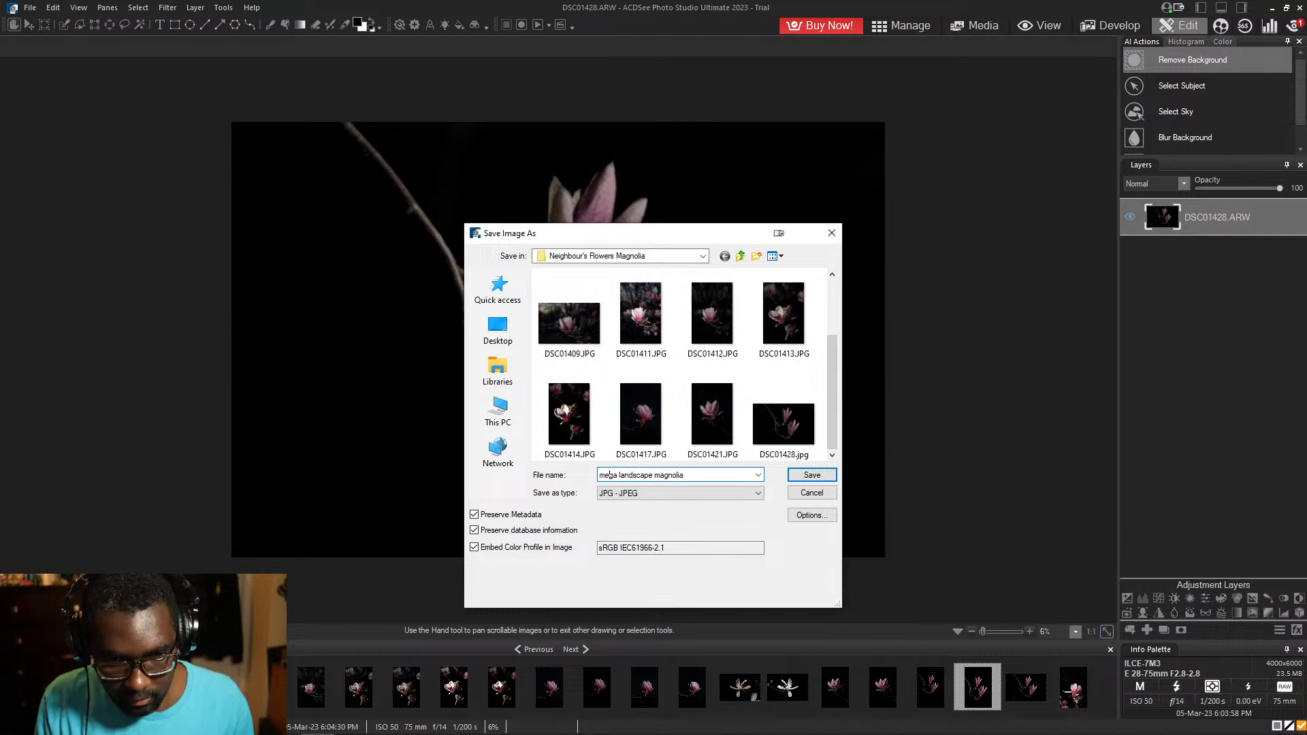
click(826, 478)
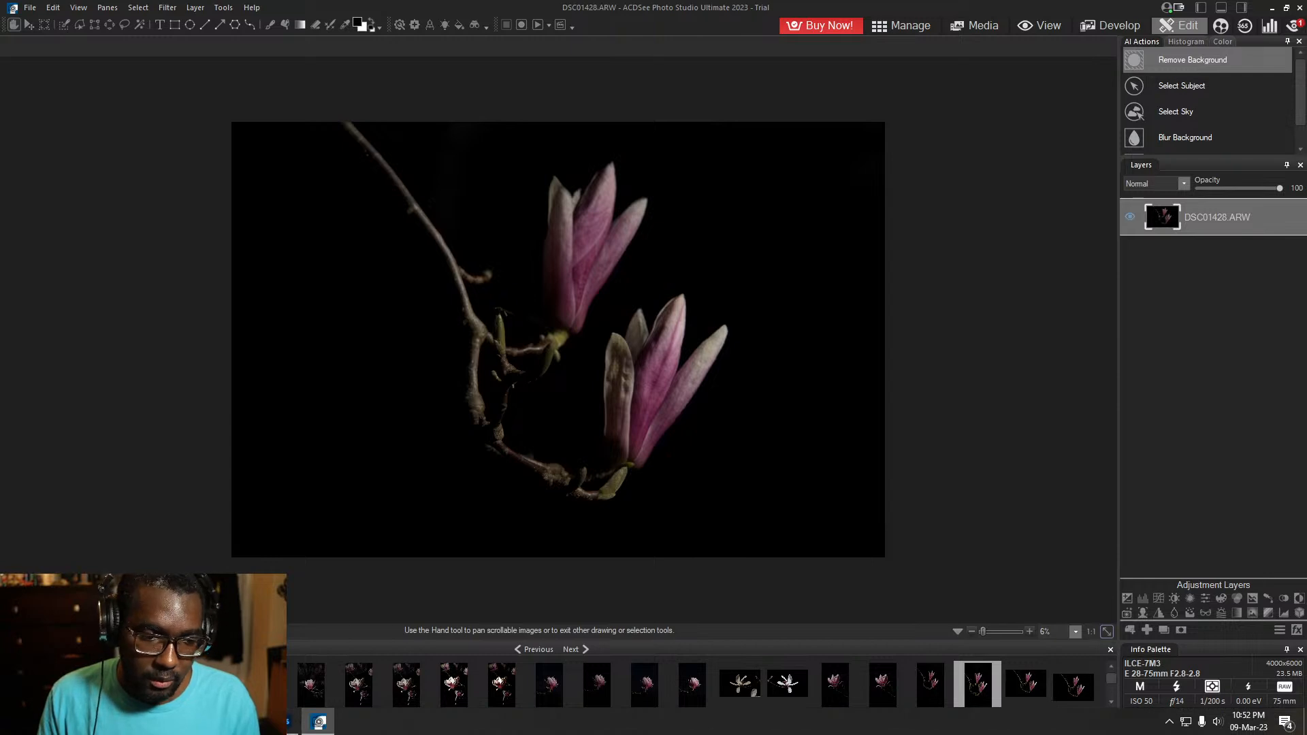
click(198, 722)
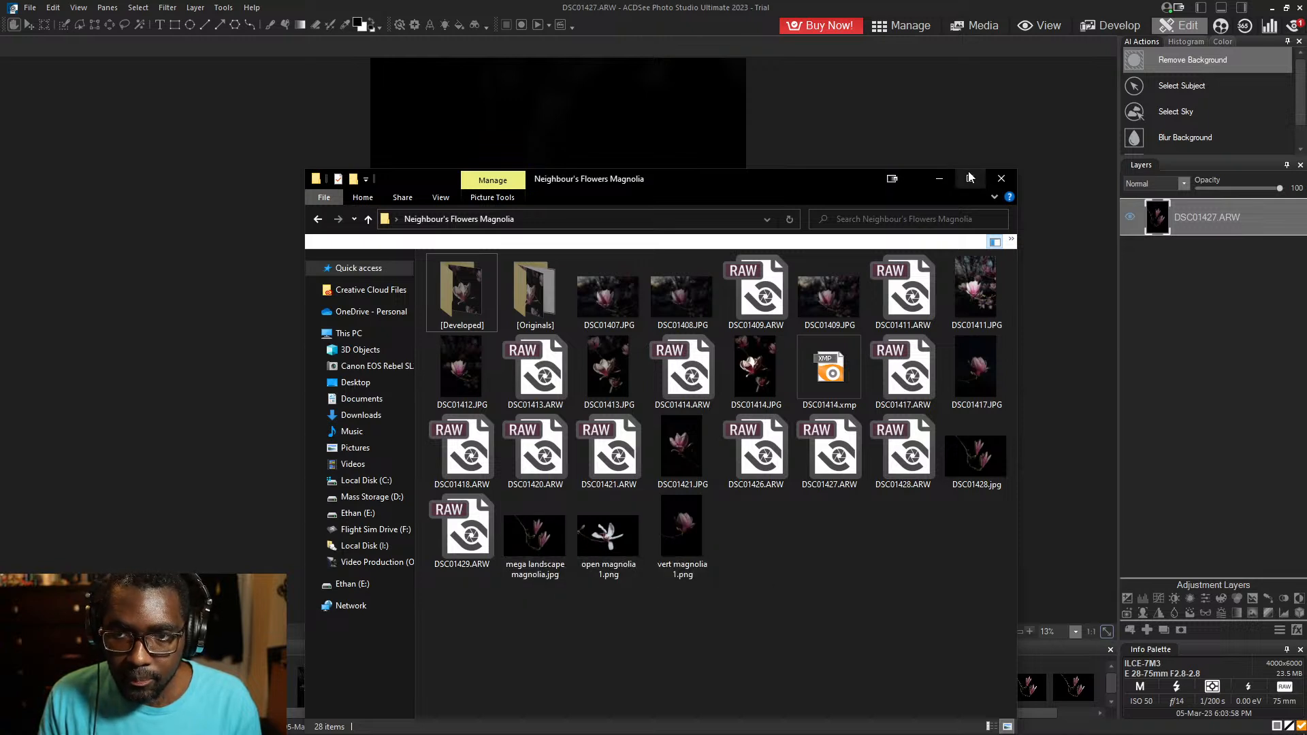
click(943, 178)
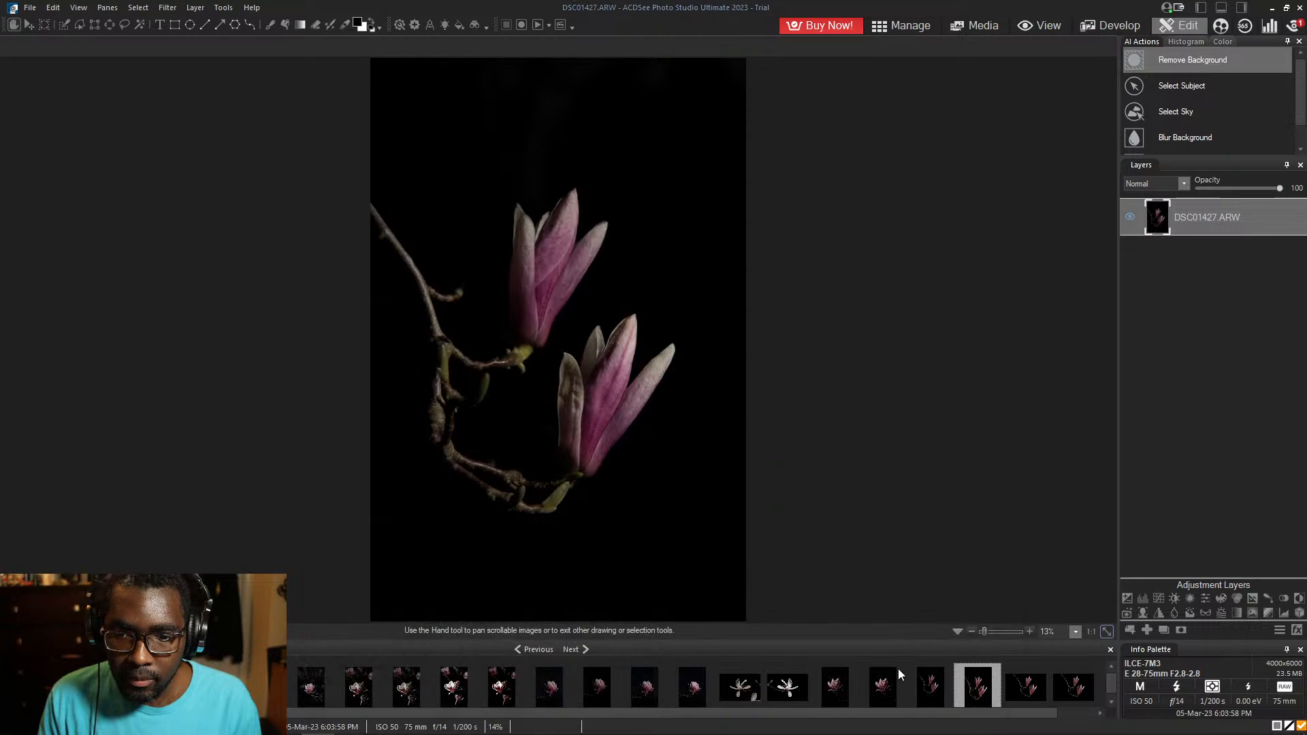
- Compare the portrait-format shots DSC01426.ARW and DSC01427.ARW, switching to Develop mode
click(926, 697)
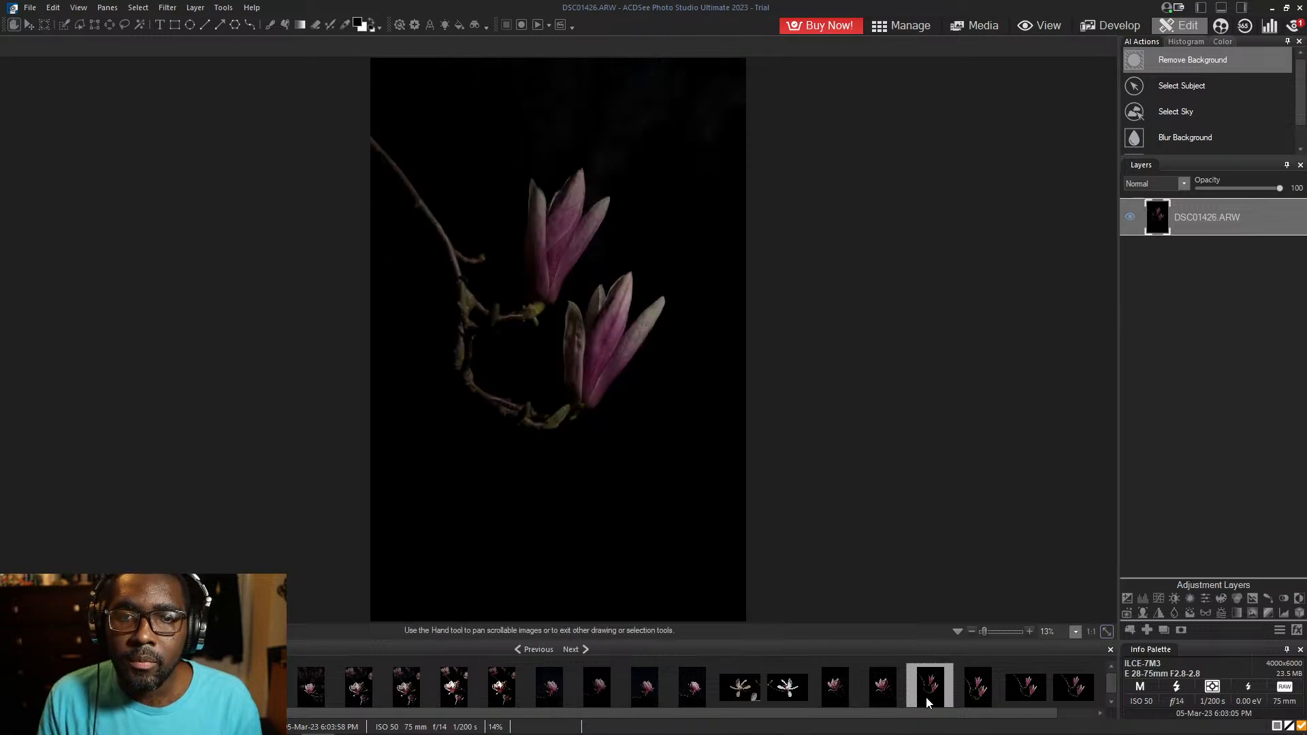
click(974, 695)
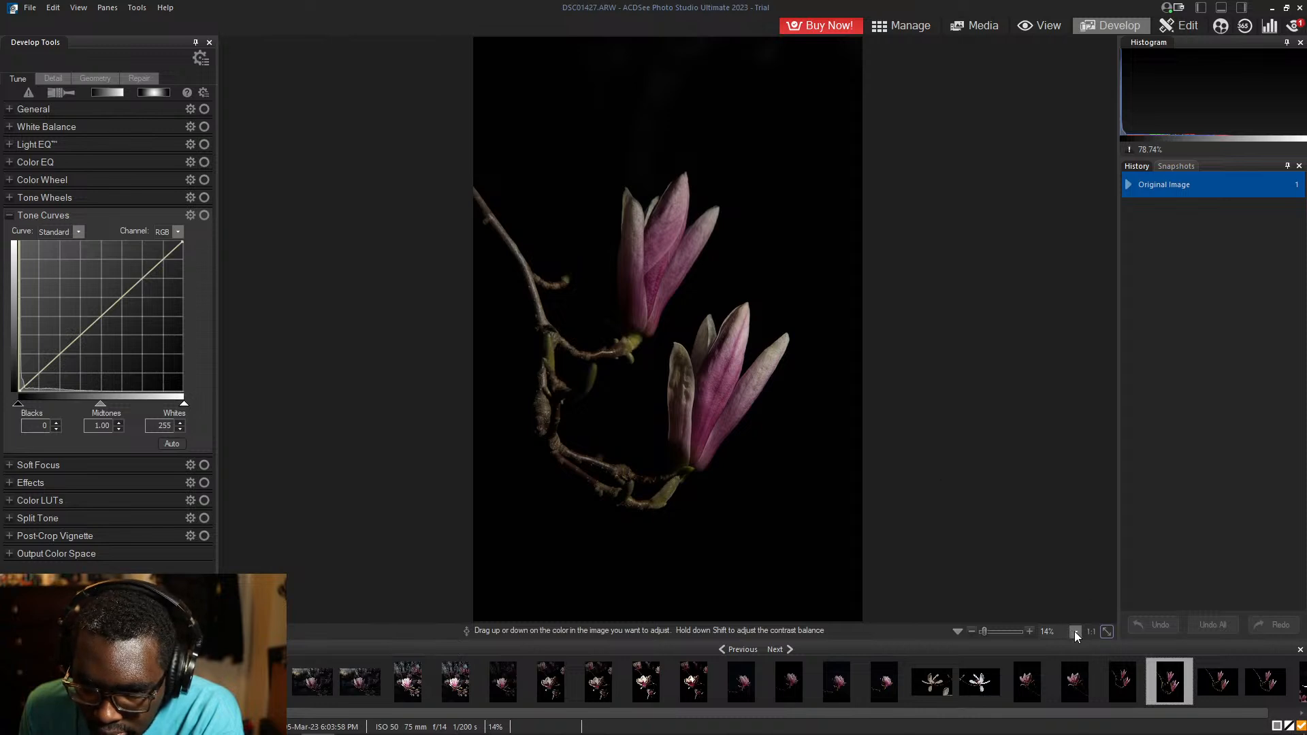
click(1119, 685)
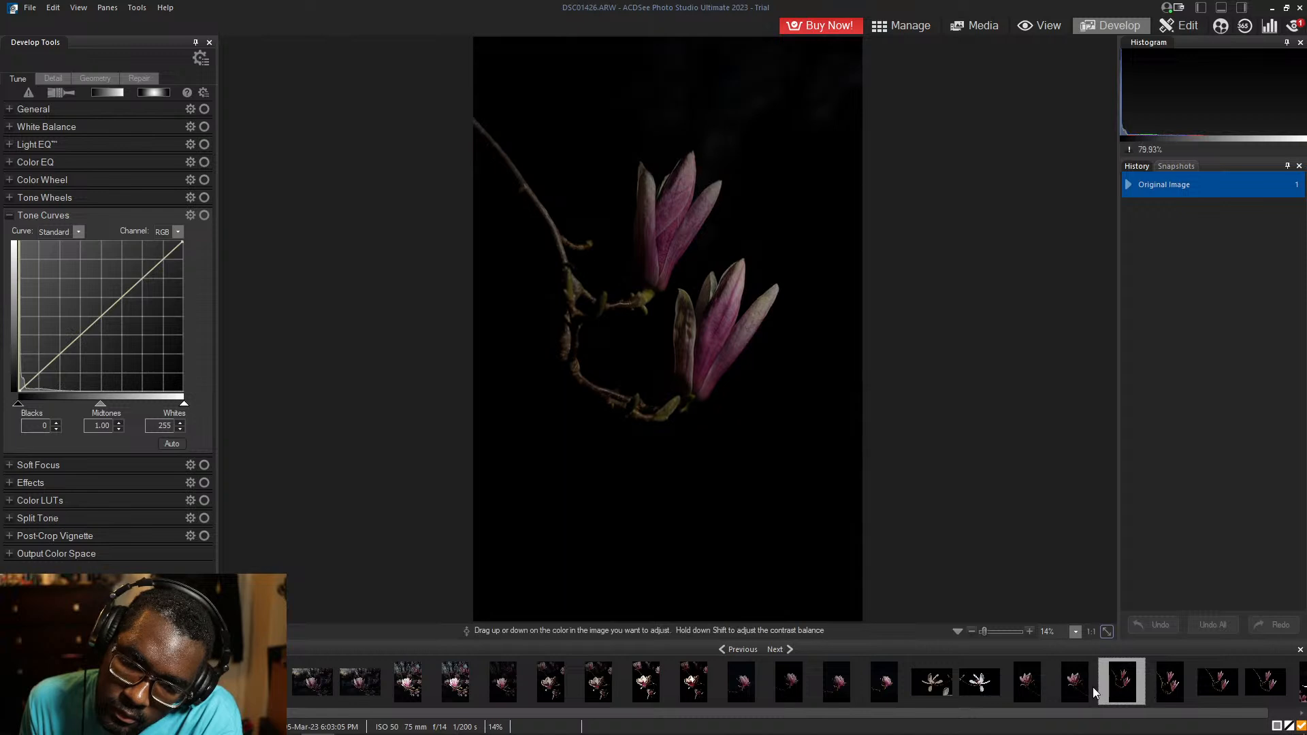
- Remove the duplicate DSC01421.JPG from the photo set and open DSC01421.ARW for developing
click(1027, 693)
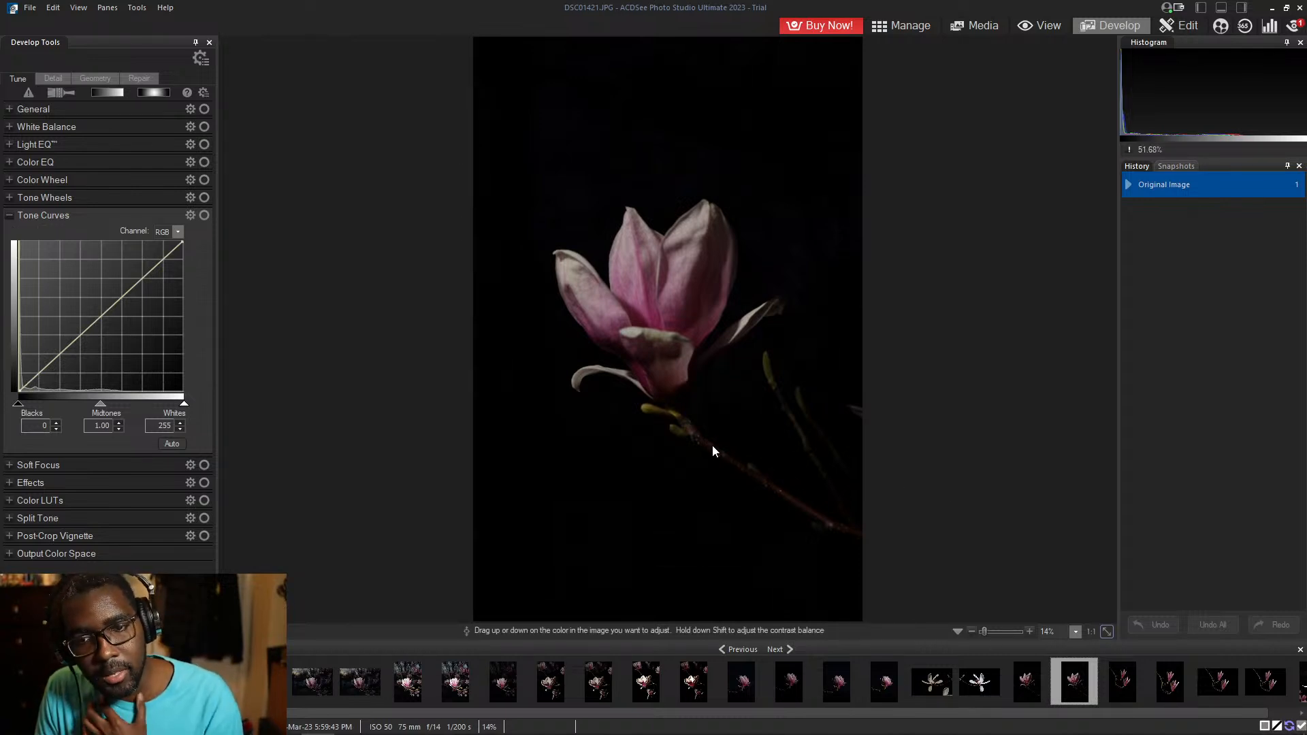
scroll(714, 450, down, 1)
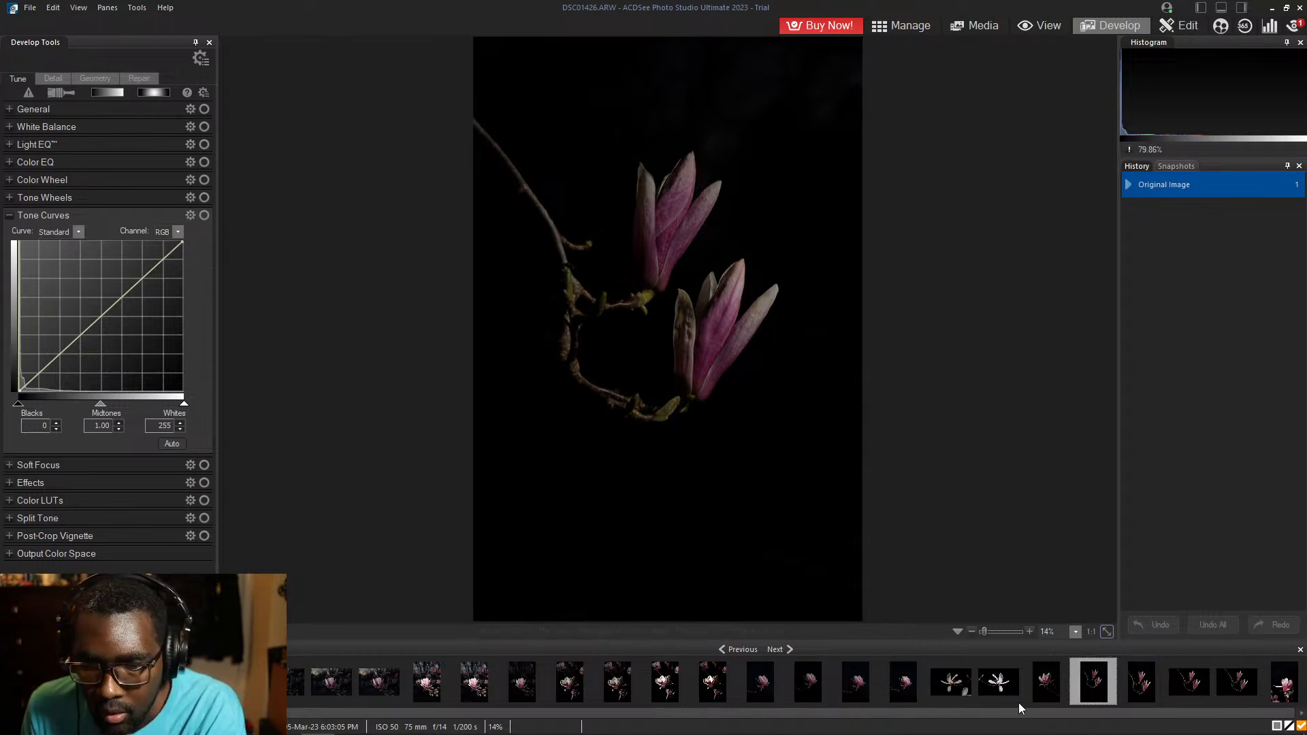
click(1047, 688)
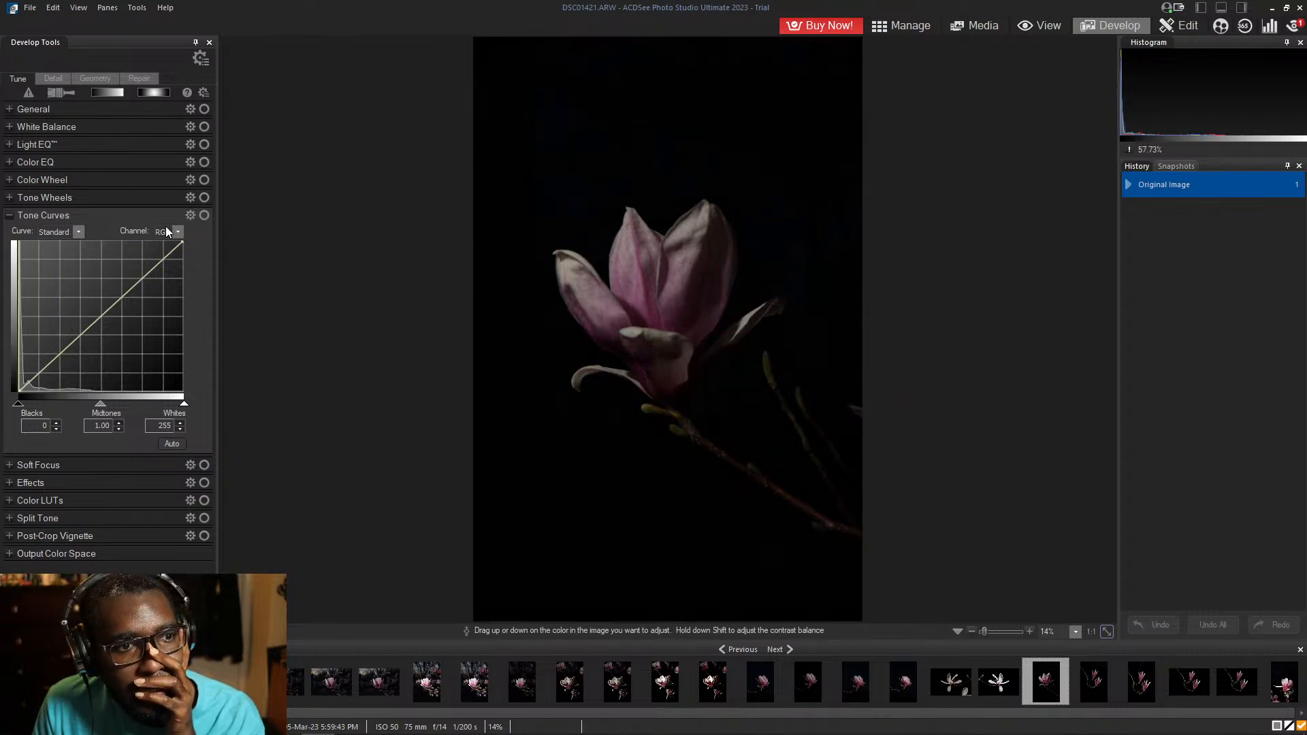
- Raise the exposure of DSC01421.ARW to +1.48 eV in the General adjustments
click(51, 216)
click(63, 198)
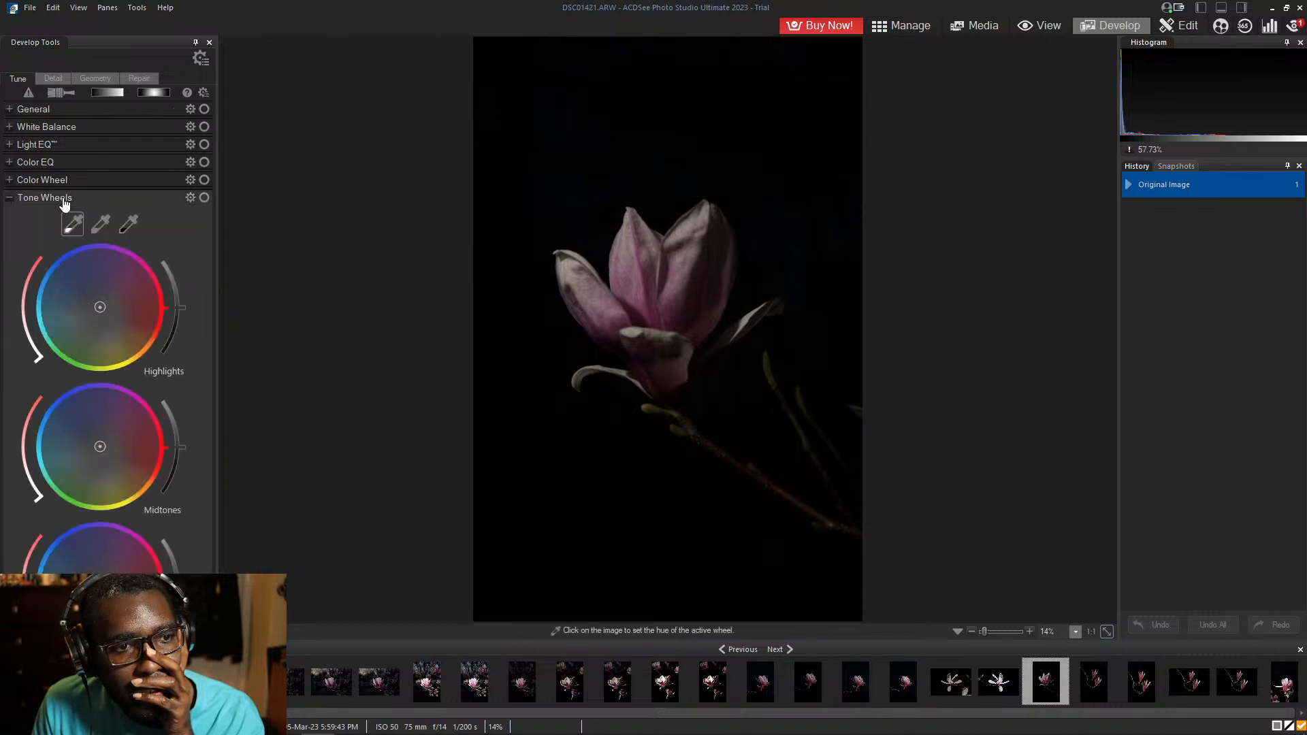
click(64, 202)
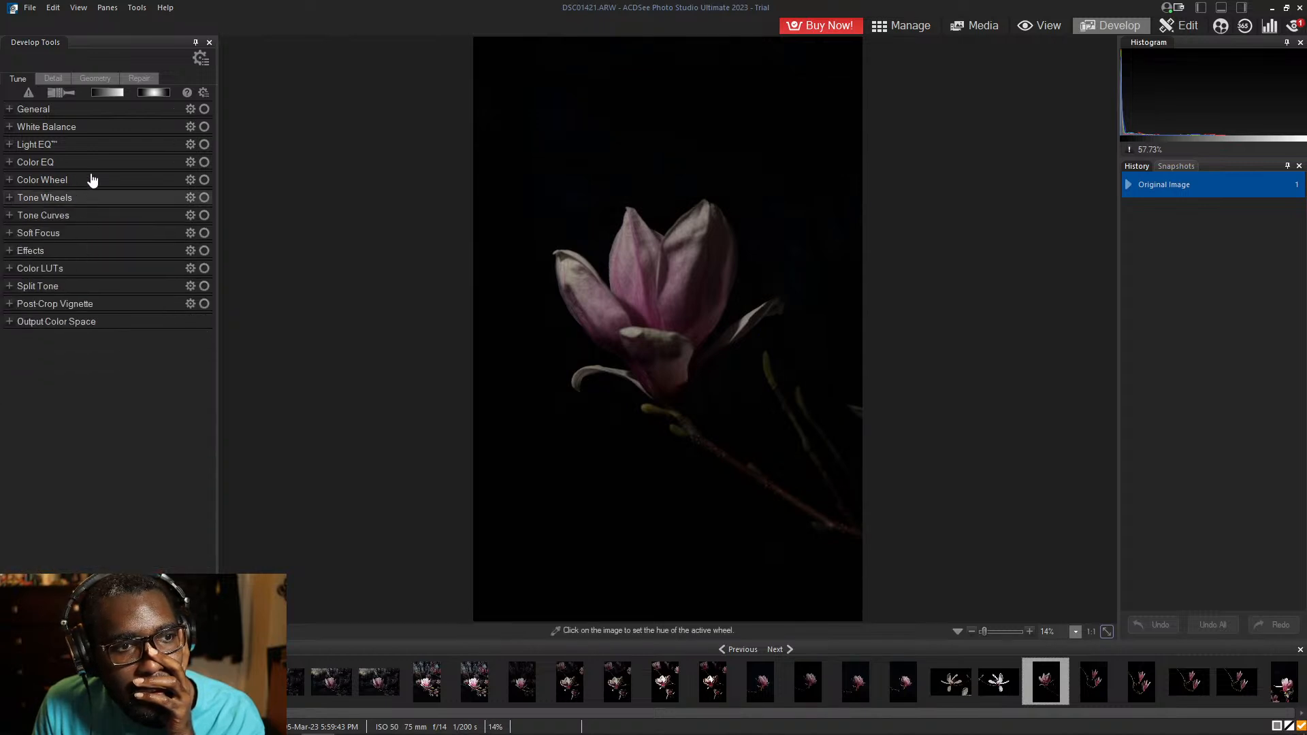
click(93, 111)
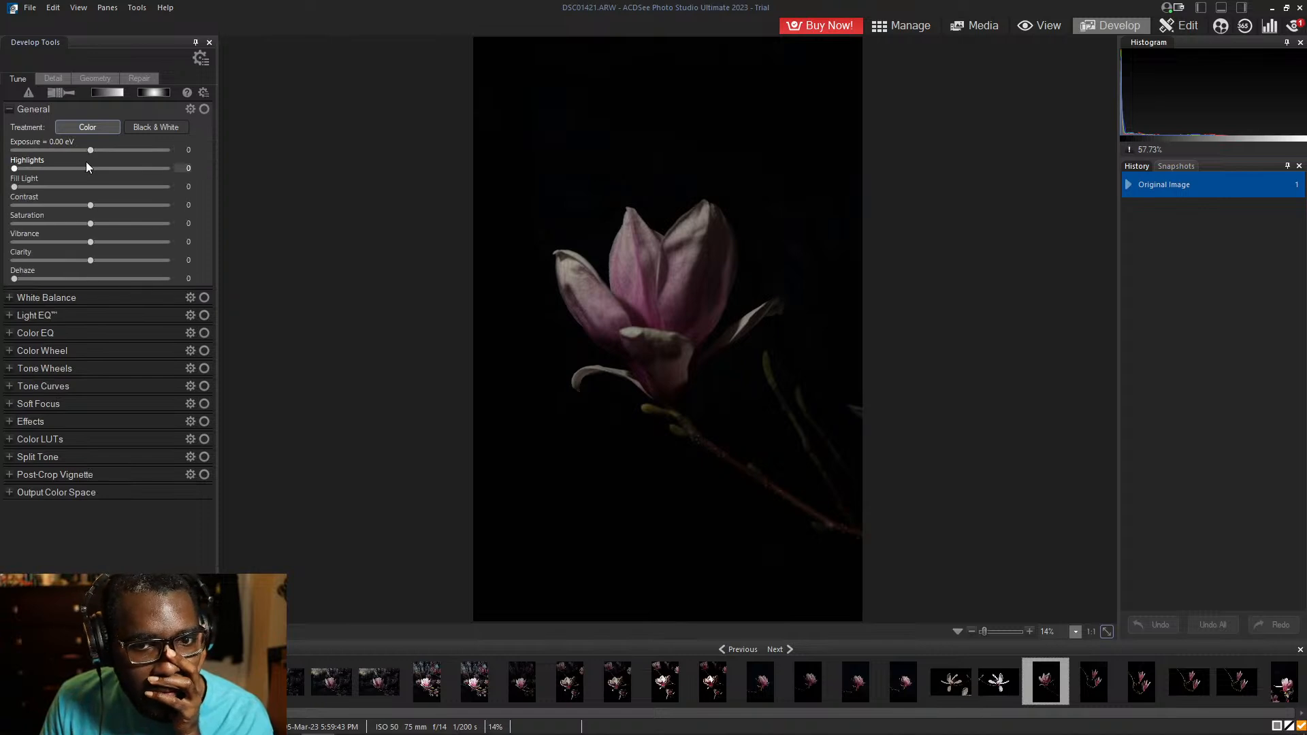
drag(92, 149, 95, 149)
drag(110, 152, 120, 153)
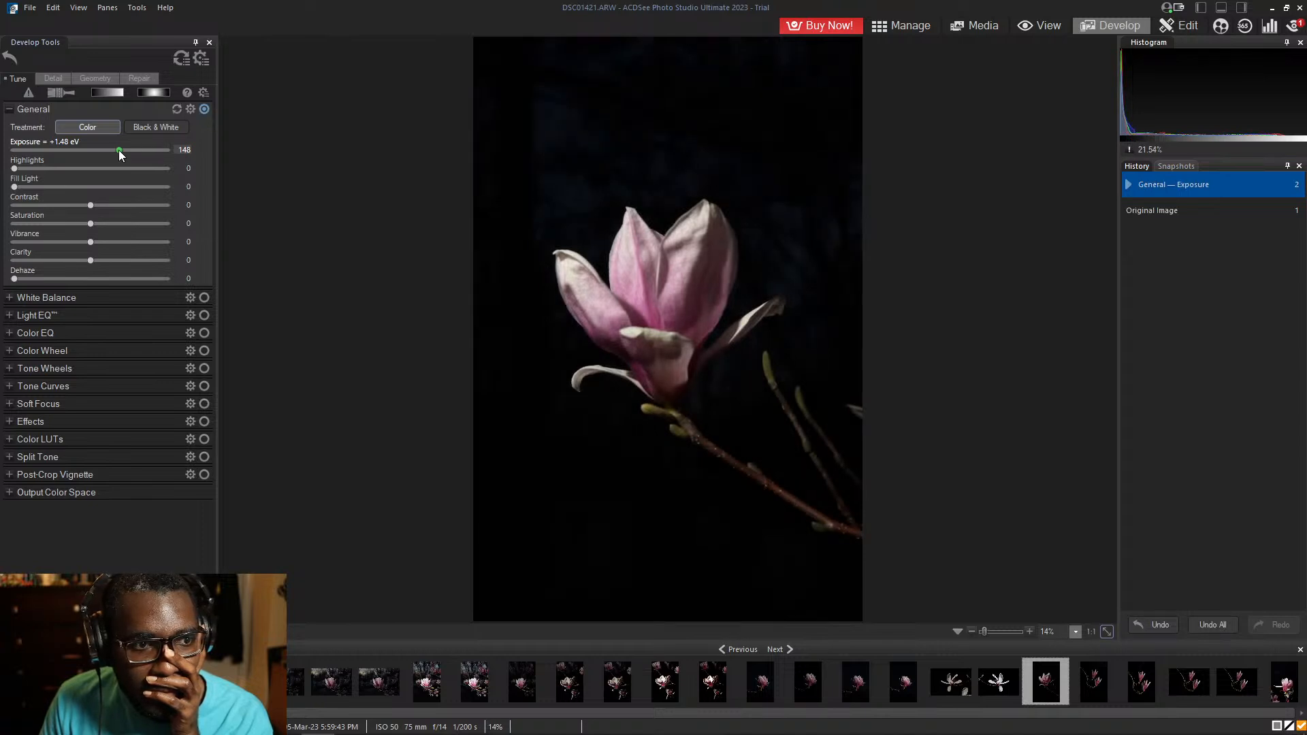
- Try brightening and darkening the shadow tone bands of the magnolia photo with Light EQ
click(94, 315)
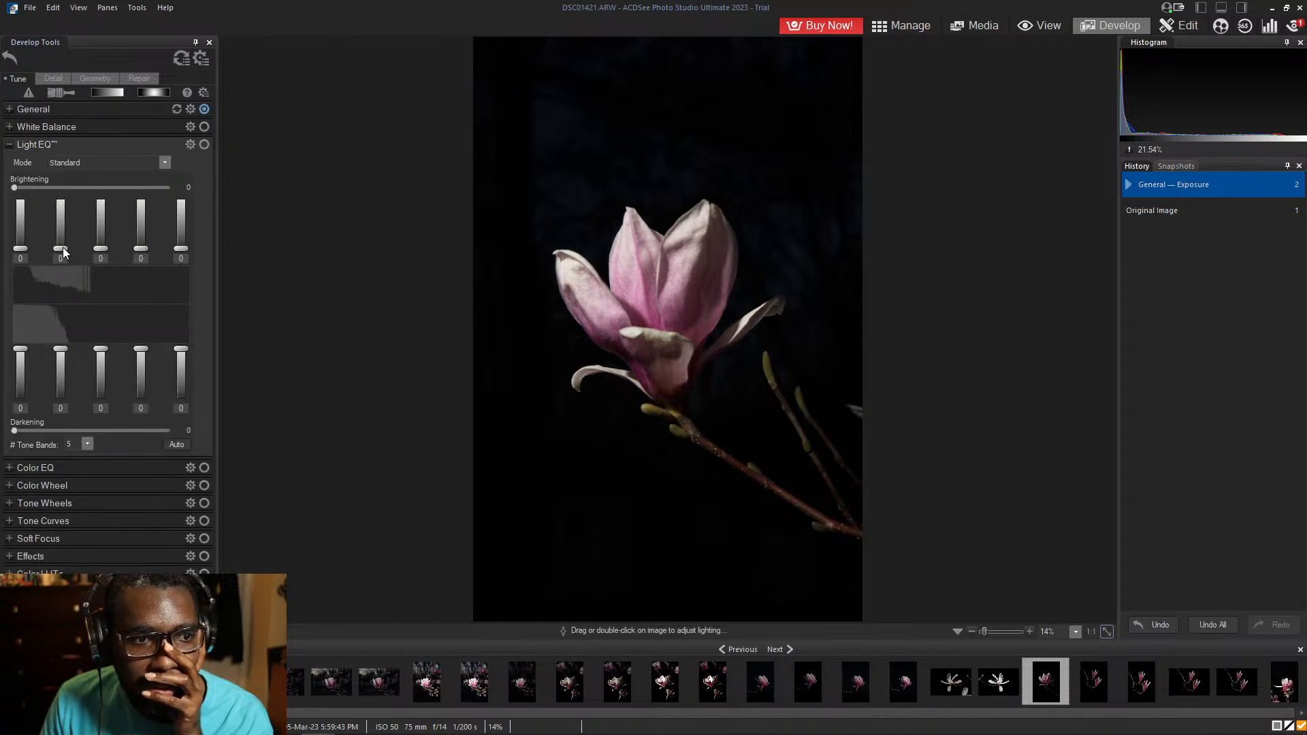
mouse_move(60, 249)
mouse_down()
mouse_move(62, 218)
mouse_move(69, 270)
mouse_up()
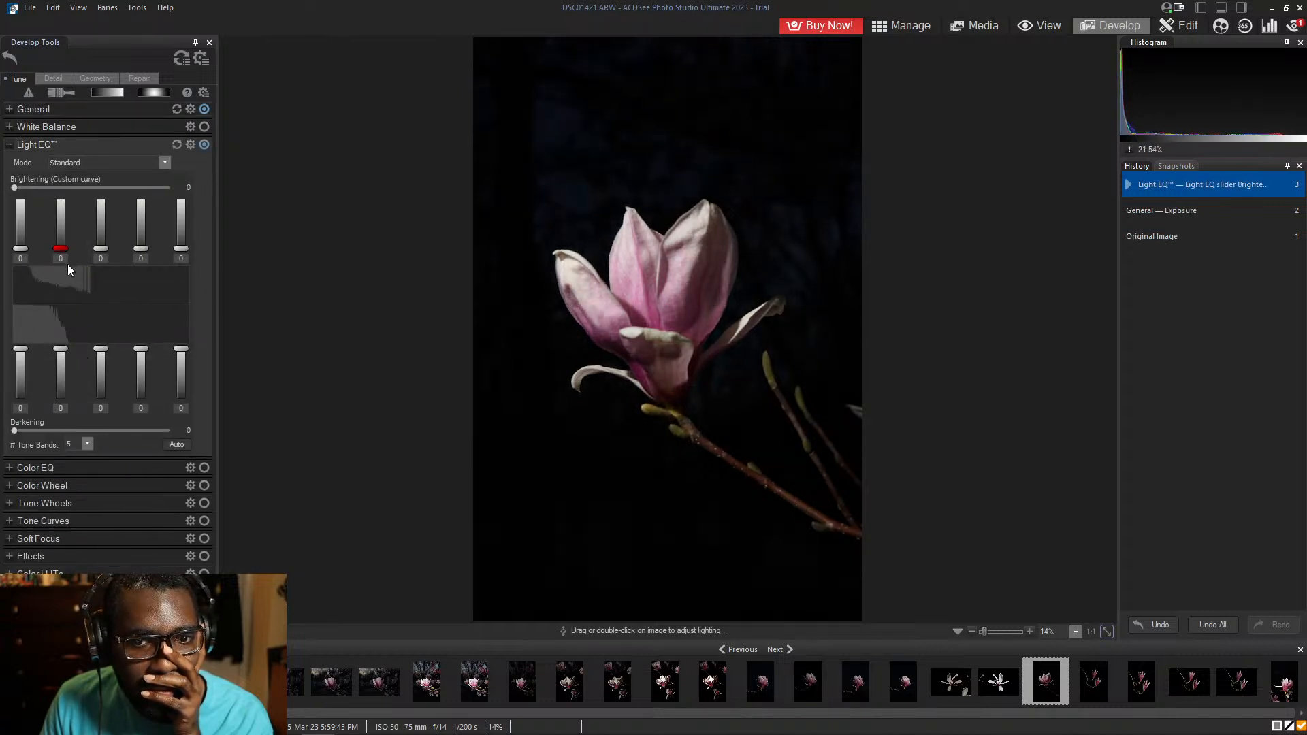
drag(61, 350, 30, 347)
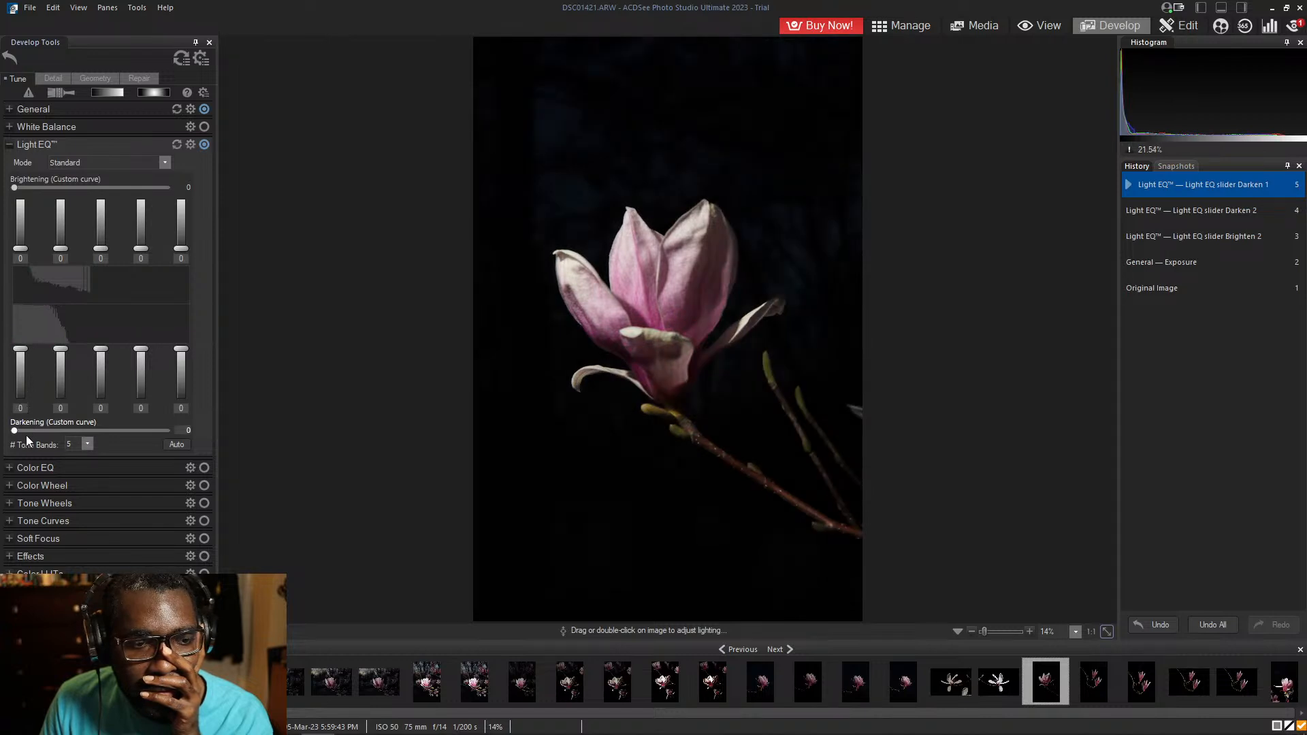
mouse_move(15, 431)
mouse_down()
mouse_move(227, 430)
mouse_move(1, 442)
mouse_up()
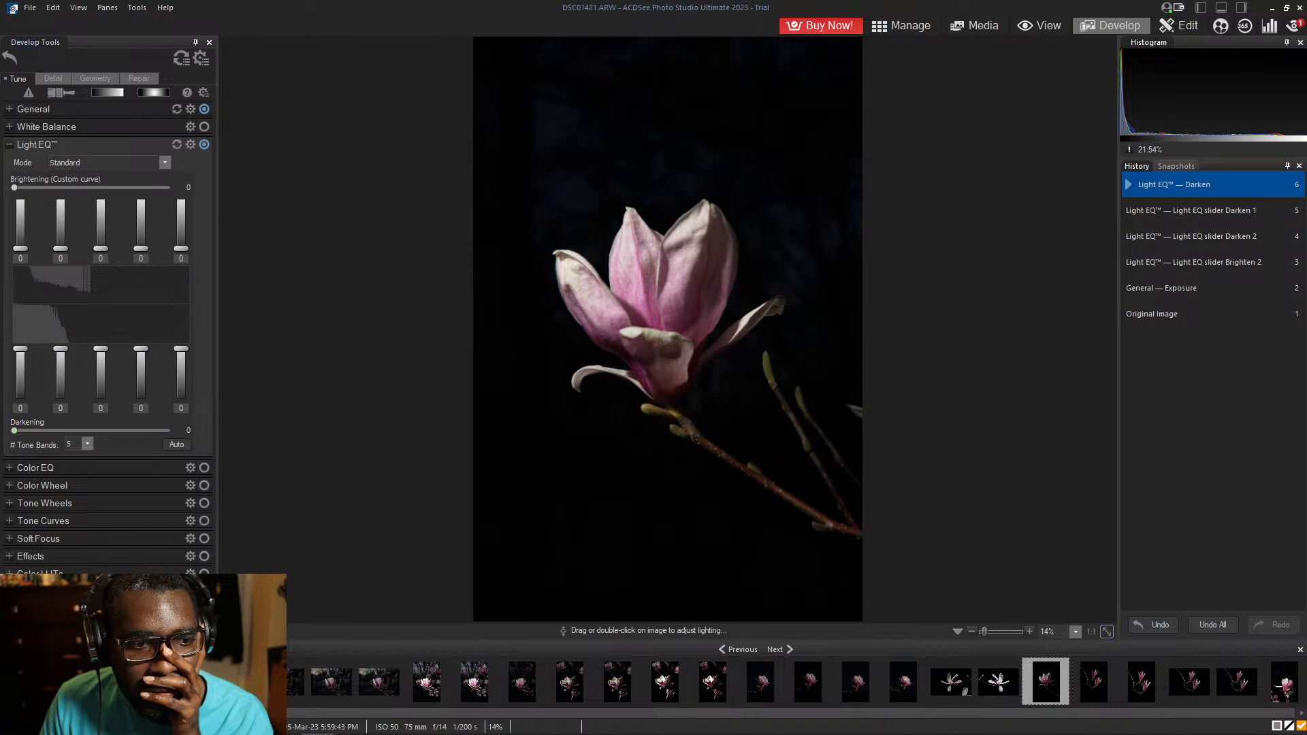
- Set Light EQ to 9 tone bands and darken bands five to eight to -100
click(88, 444)
click(76, 503)
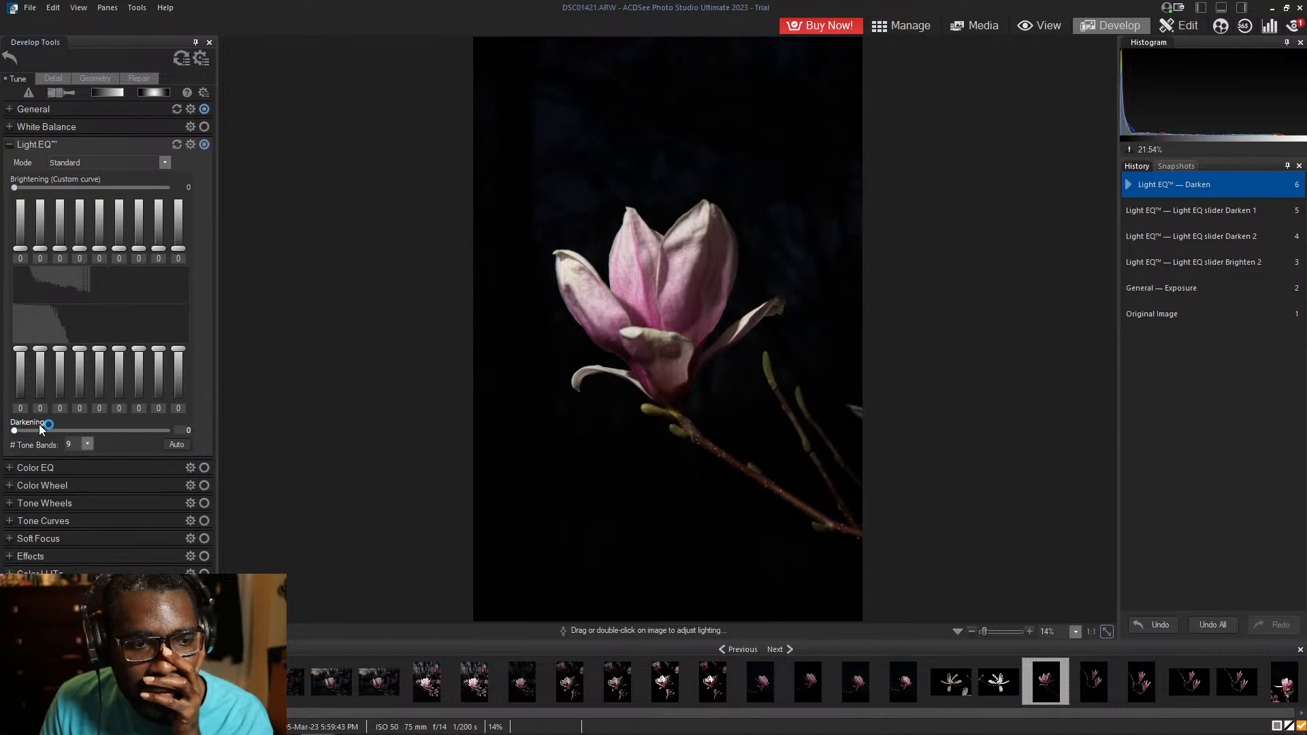
drag(21, 350, 107, 418)
drag(119, 349, 124, 426)
drag(140, 350, 147, 422)
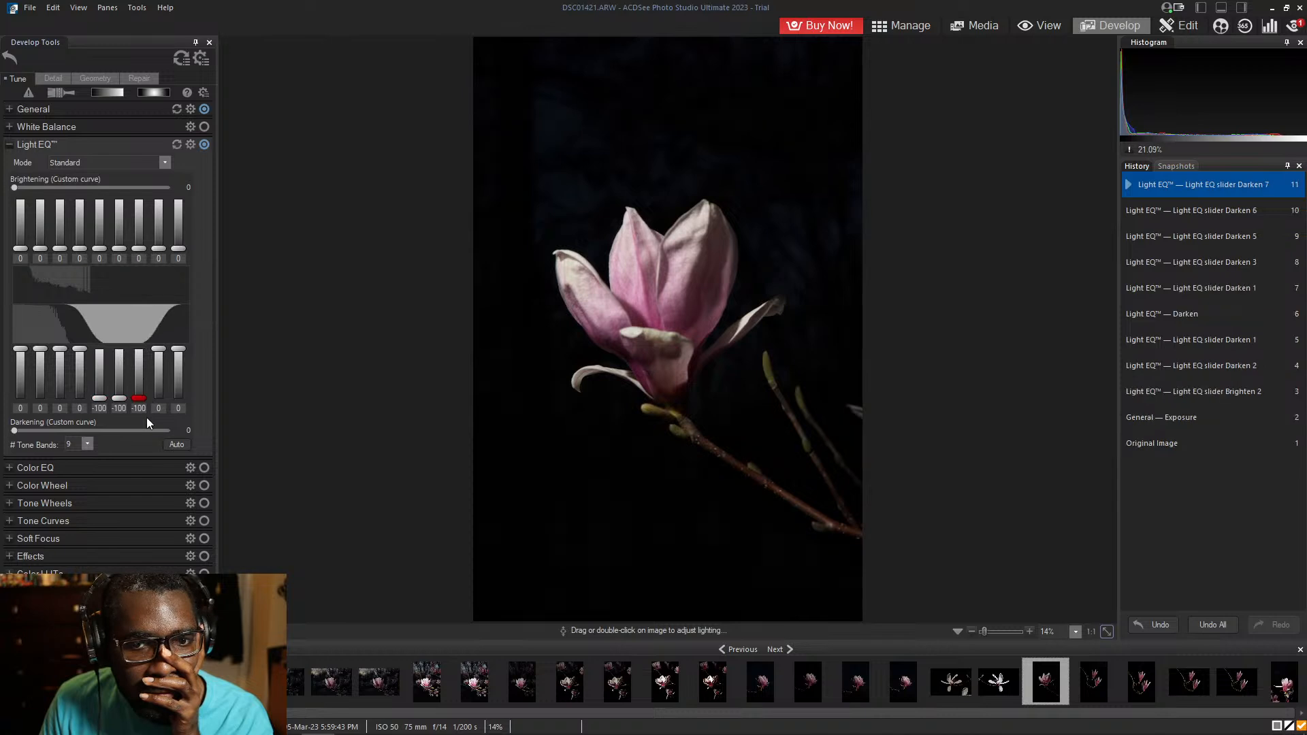
drag(162, 353, 161, 417)
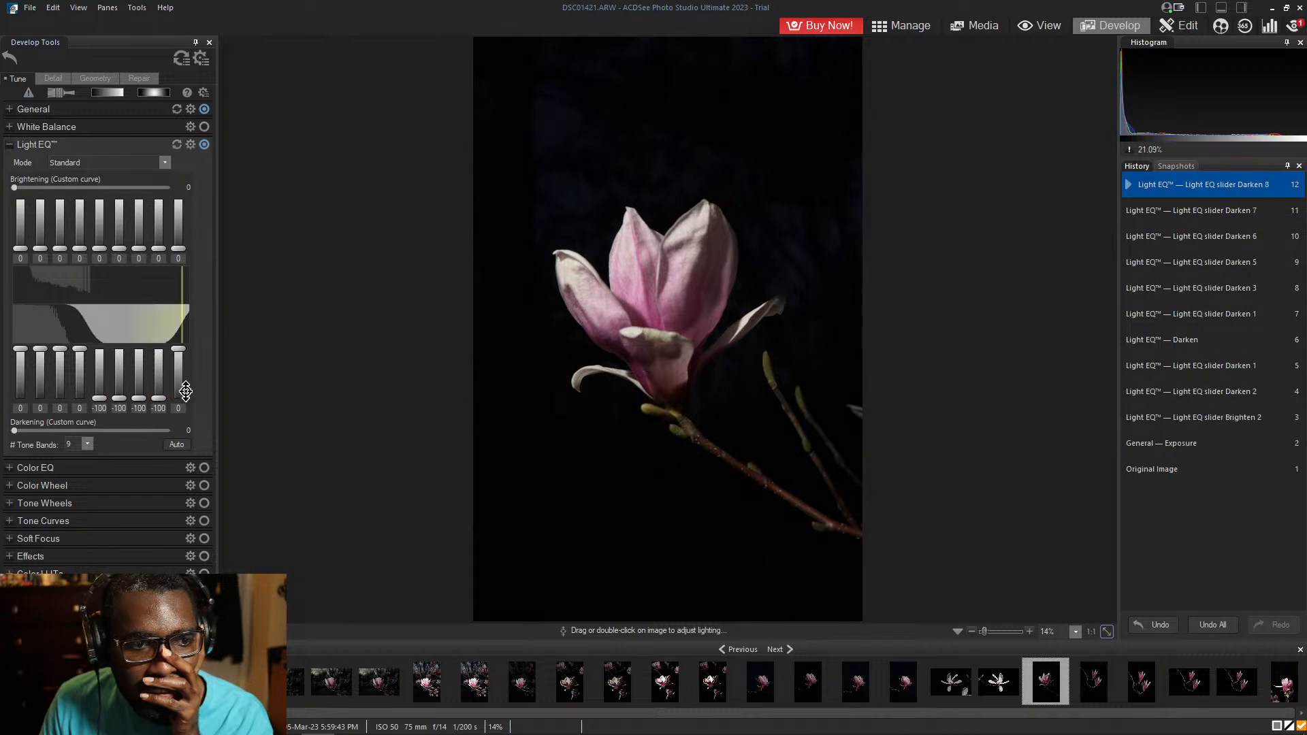
- Try darkening the second Light EQ tone band to -10, and reduce the darkening to -1
drag(60, 249, 108, 259)
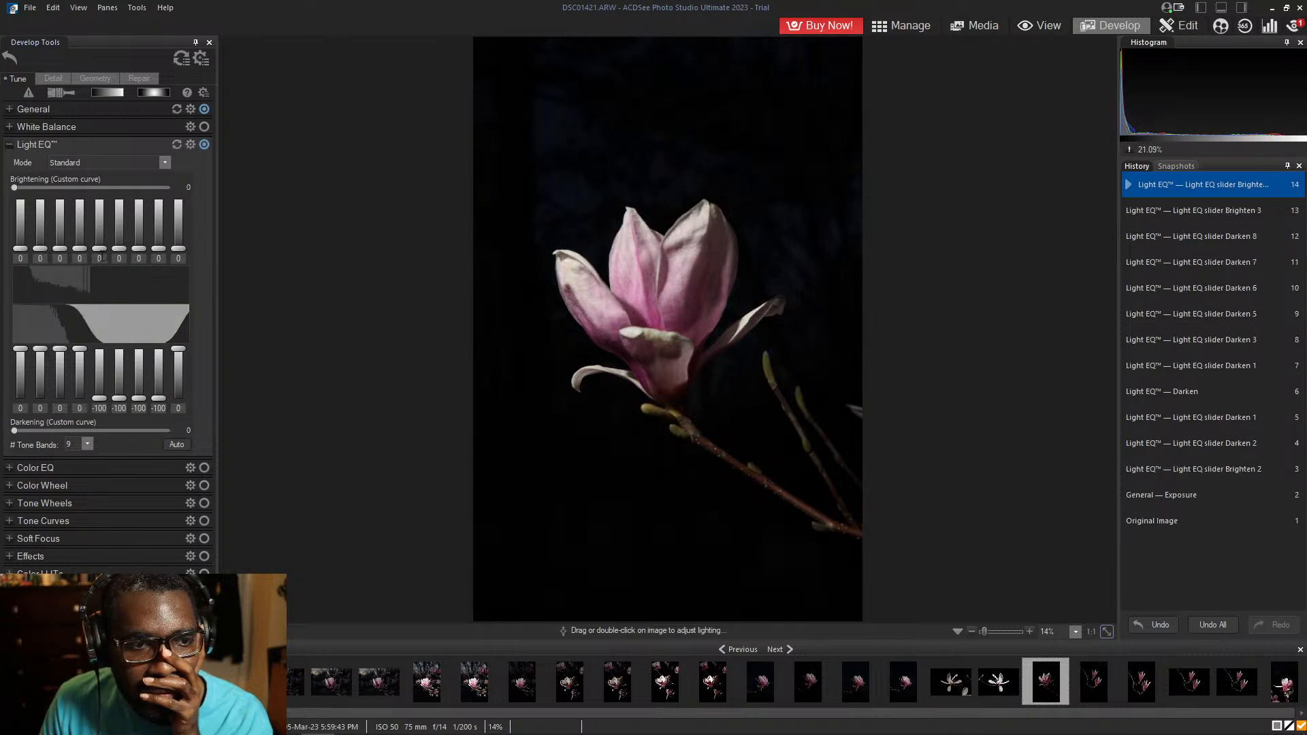
mouse_move(79, 350)
mouse_down()
mouse_move(86, 378)
mouse_move(96, 351)
mouse_move(62, 371)
mouse_move(69, 345)
mouse_move(42, 381)
mouse_move(54, 341)
mouse_move(67, 344)
mouse_up()
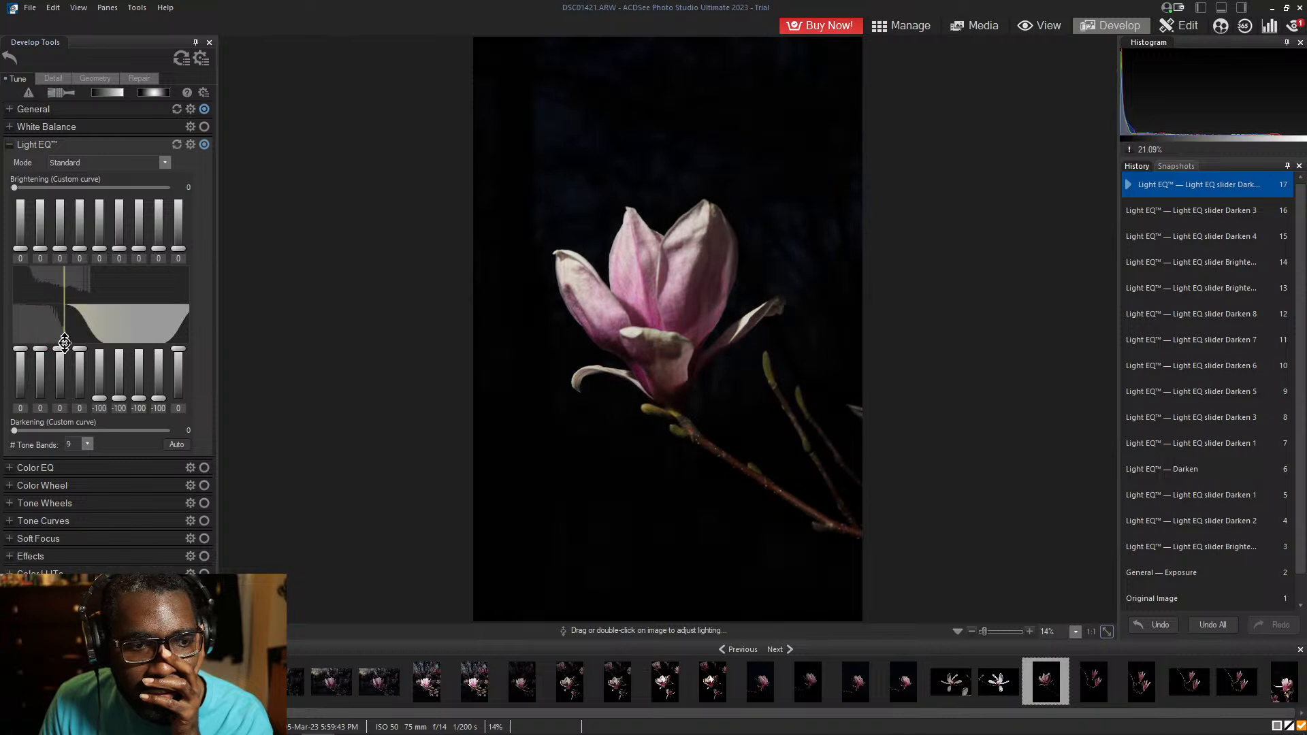
click(41, 407)
text(-10)
key(Return)
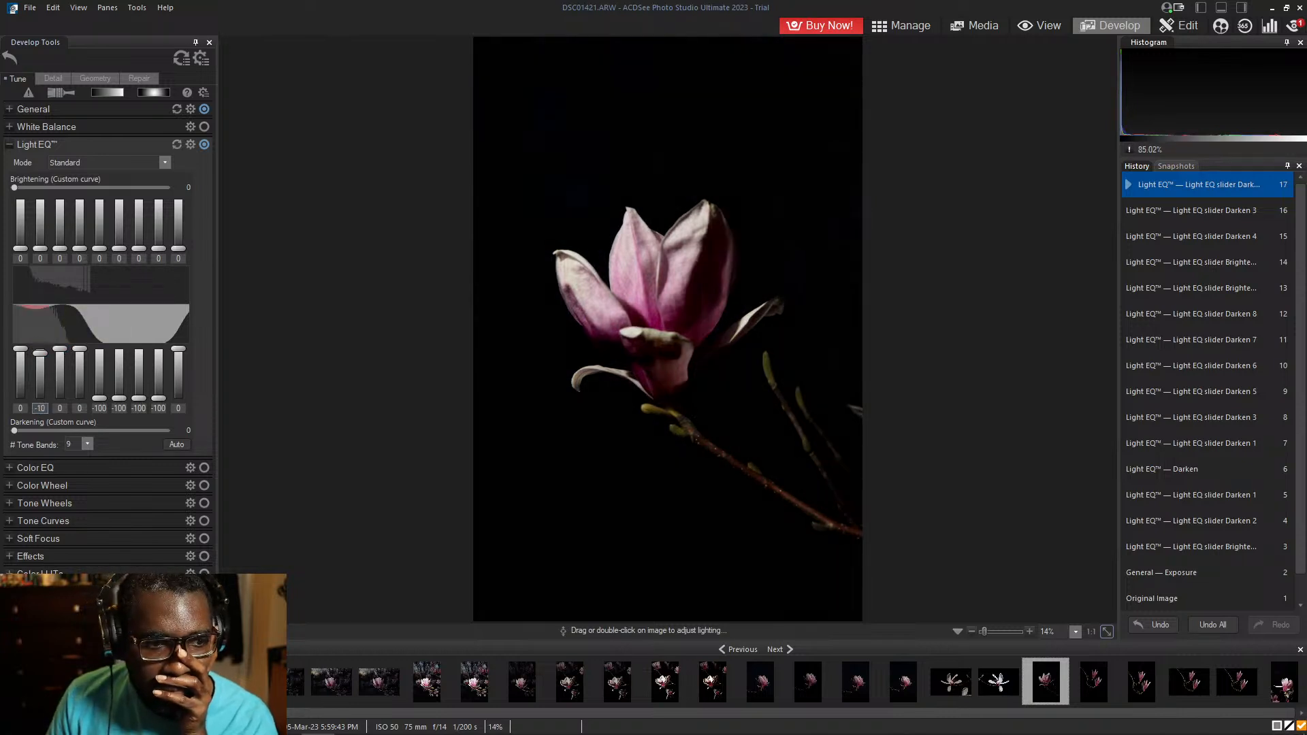
key(BackSpace)
key(Return)
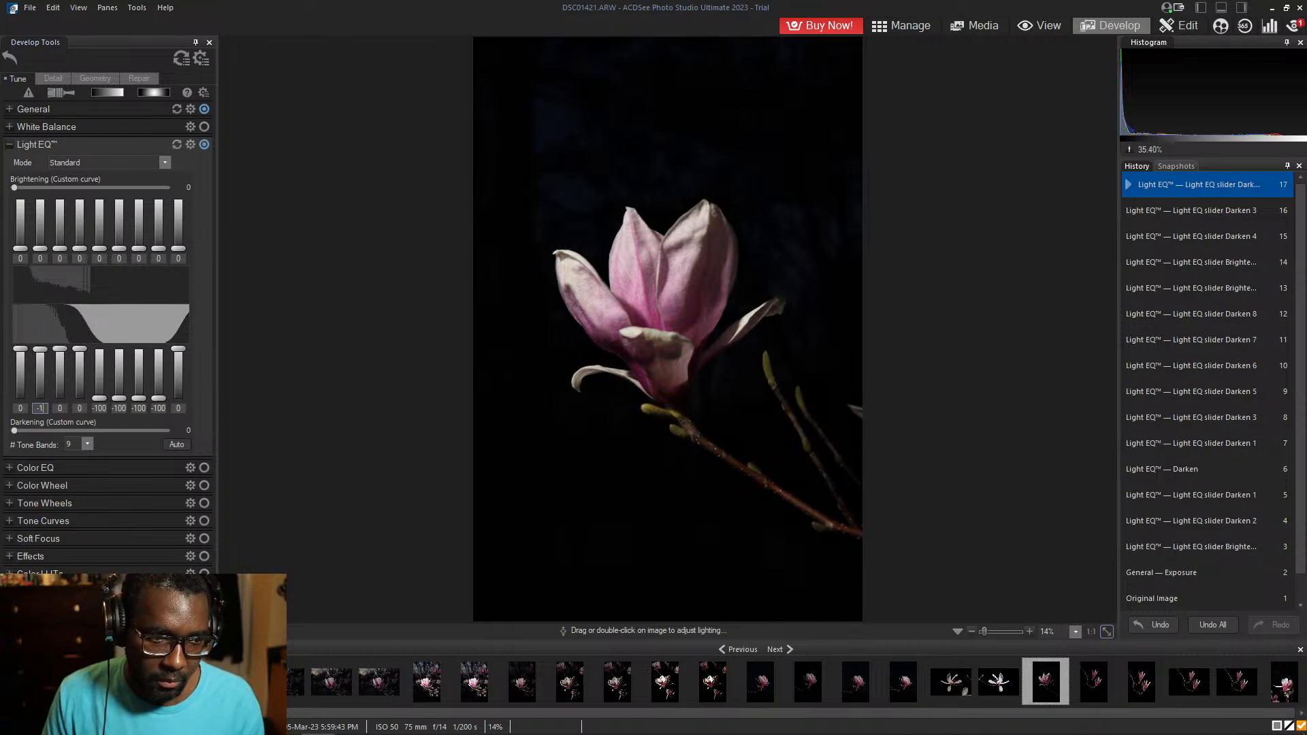
- Try stronger darkening of the second Light EQ tone band in single-unit increments, ending at -4
key(BackSpace)
text(2)
key(BackSpace)
text(3)
key(BackSpace)
text(4)
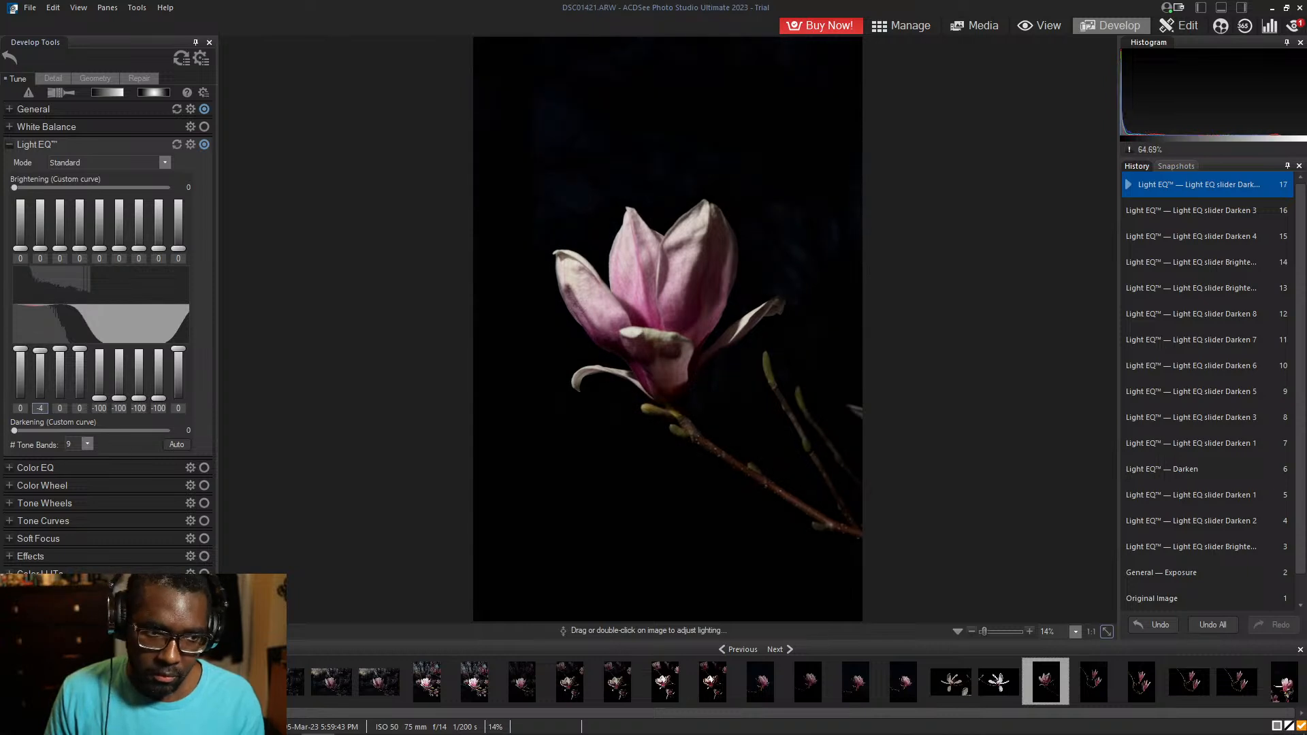
- Try darkening the first Light EQ tone band at values from -1 to -3, and settle on -2
click(22, 408)
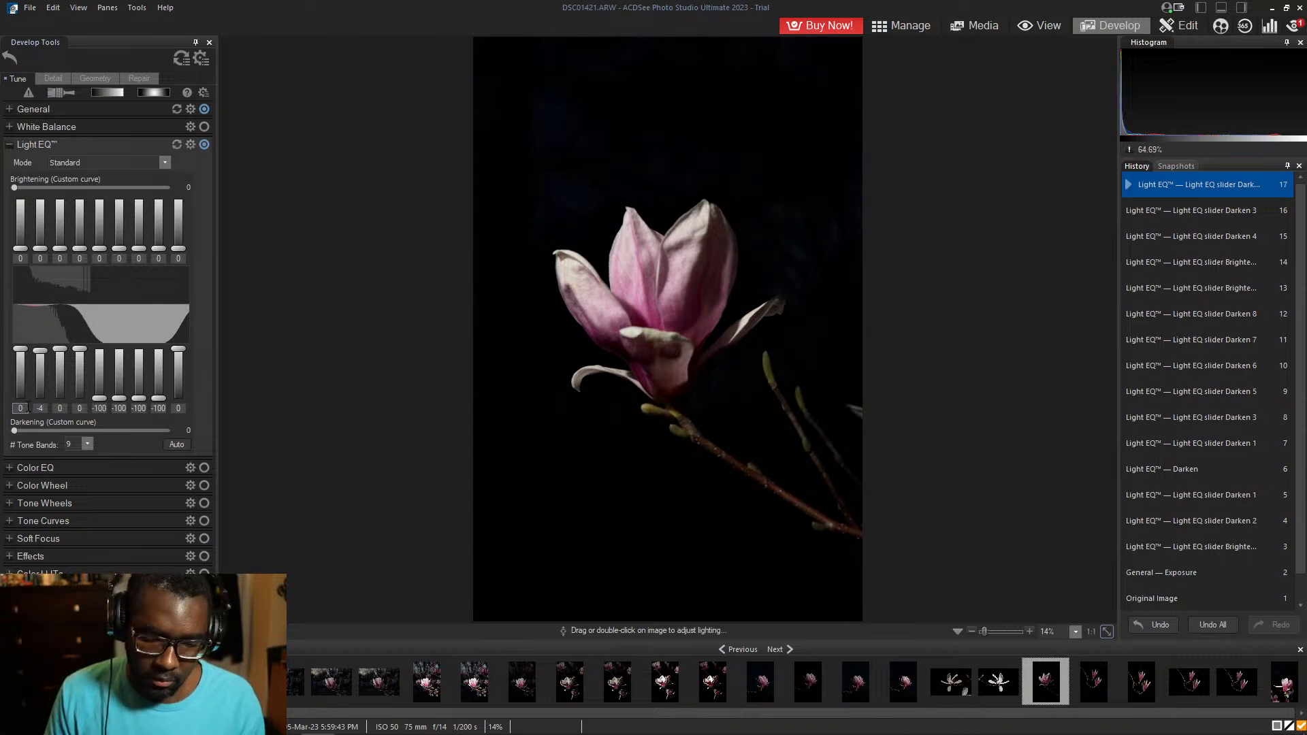
key(BackSpace)
text(-1)
key(BackSpace)
text(2)
key(BackSpace)
text(3)
key(BackSpace)
text(2)
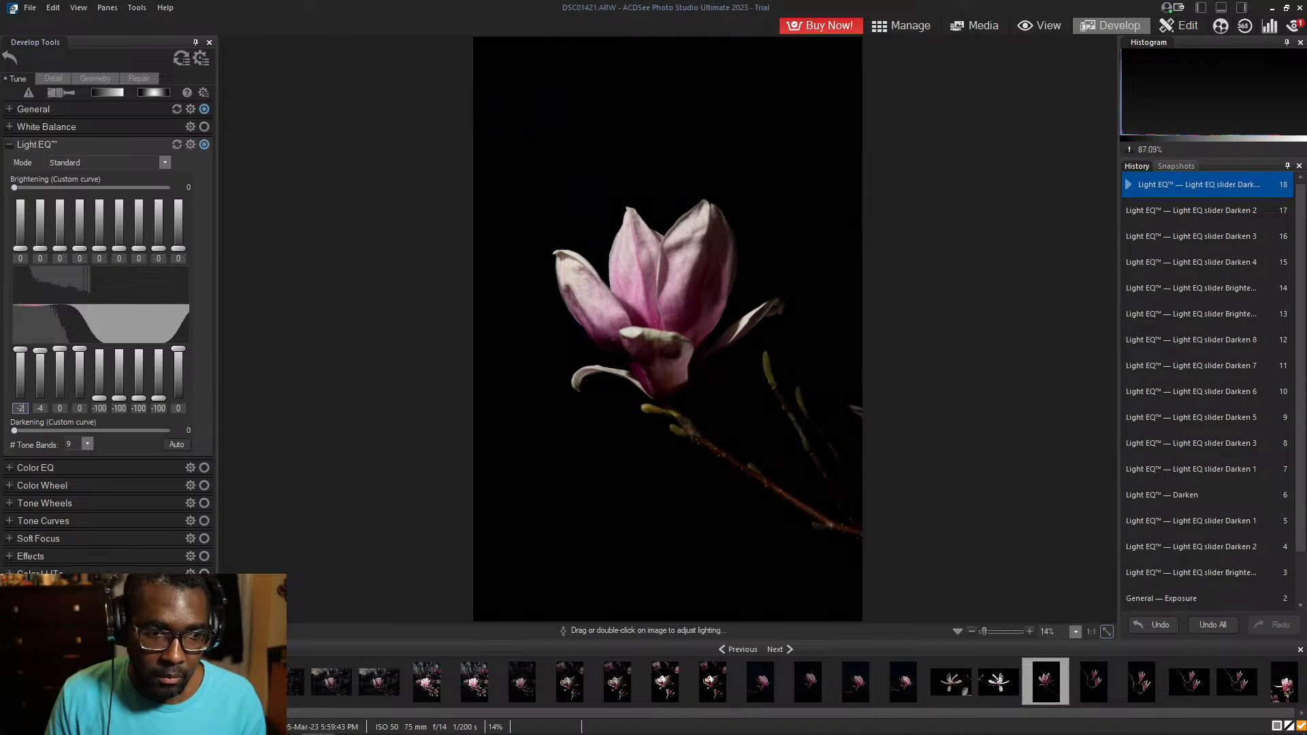
key(Return)
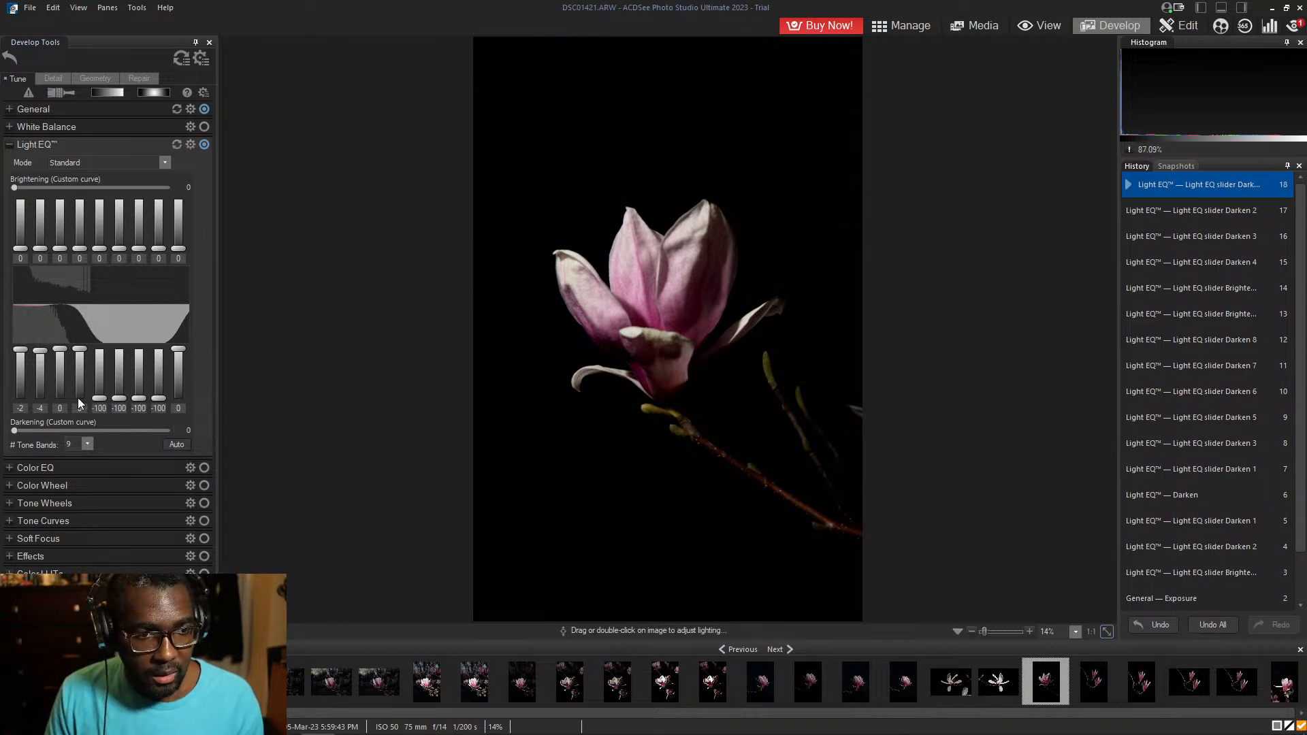
- Reset the Light EQ adjustments and leave DSC01421.ARW for Media mode, discarding its changes
click(176, 145)
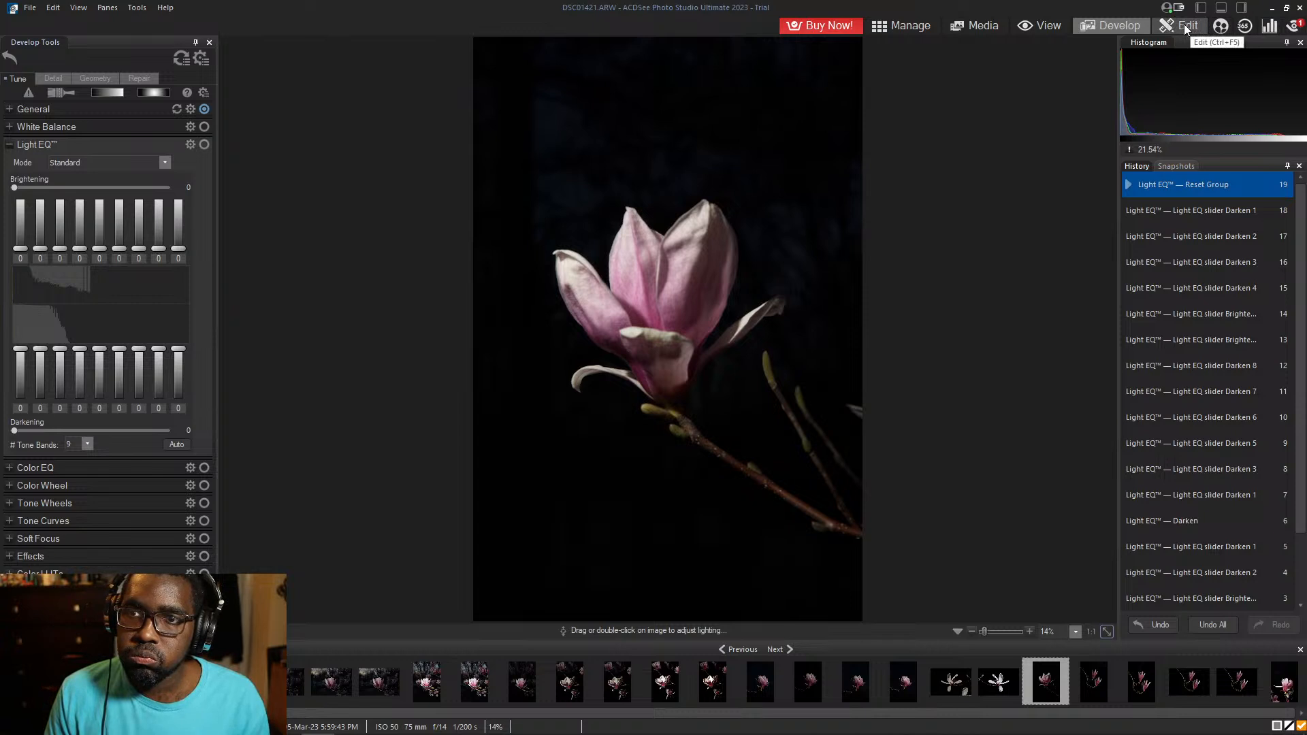
click(980, 32)
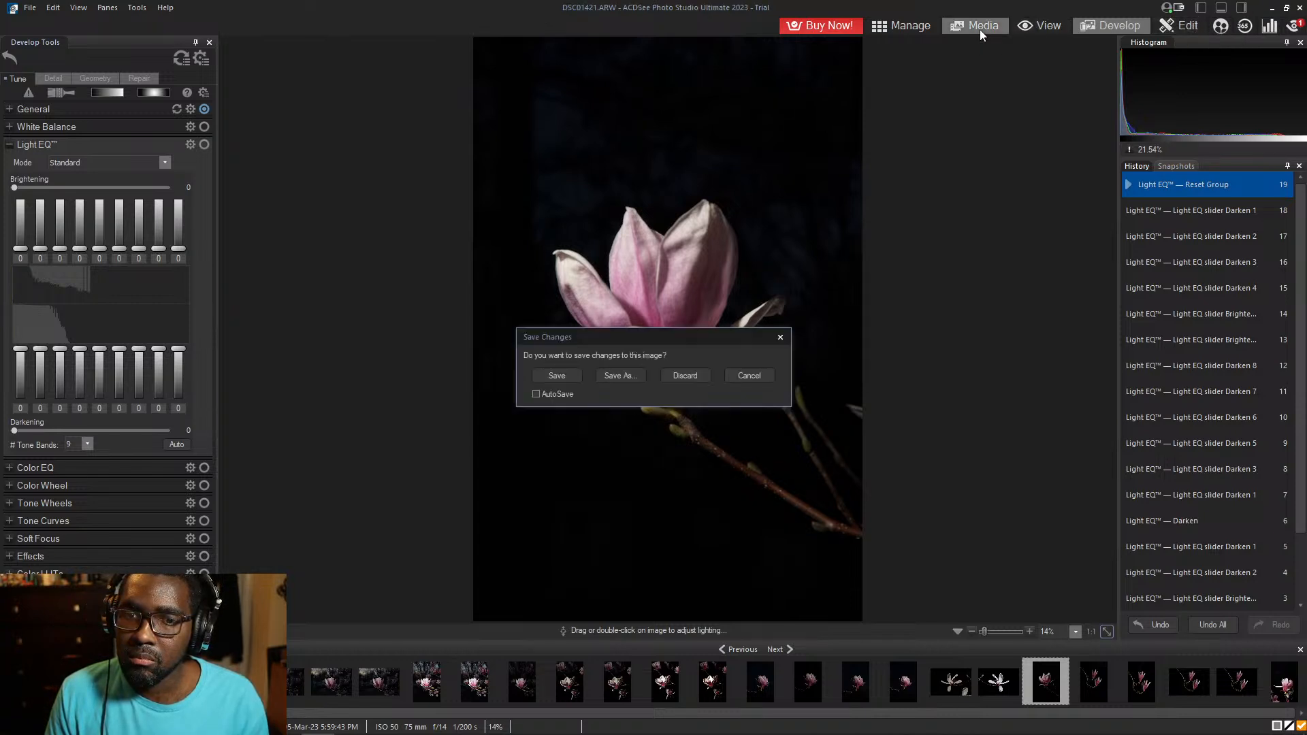
click(683, 377)
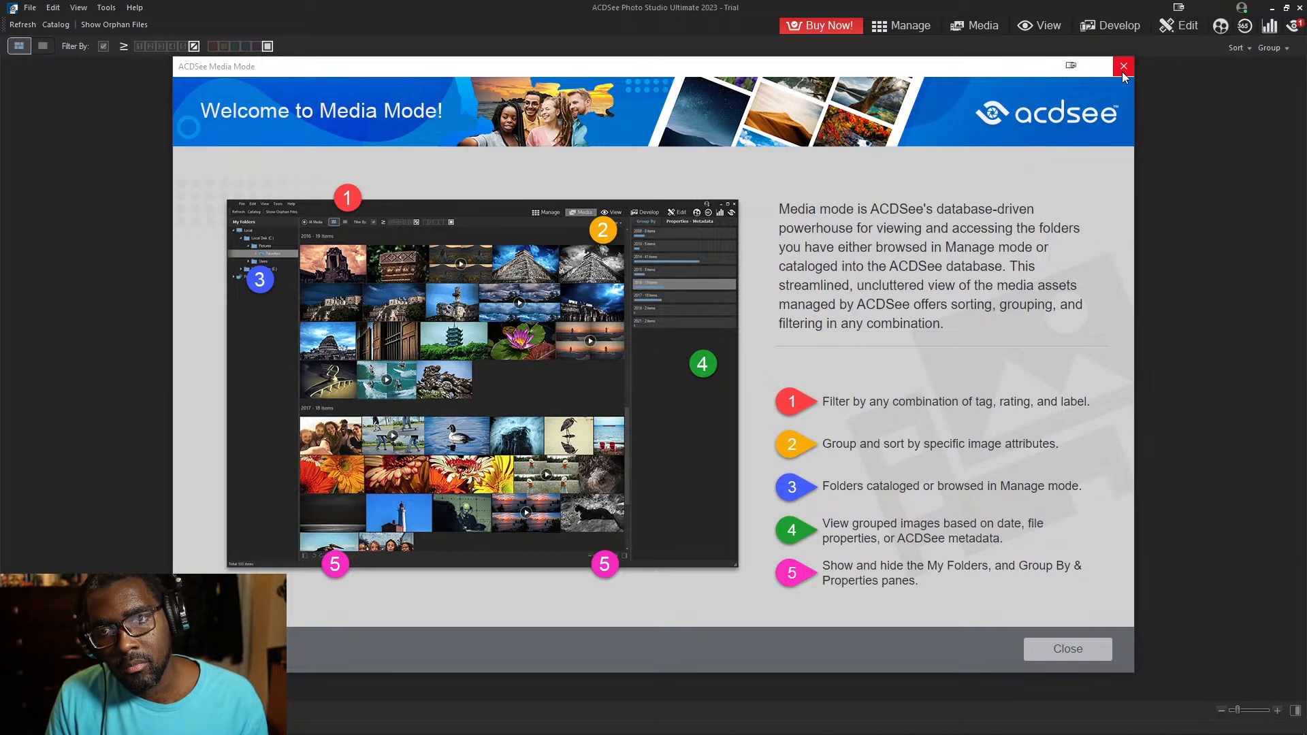
- Dismiss the Media mode welcome screen, return to Develop mode and open DSC01428.jpg in Edit mode
click(1123, 66)
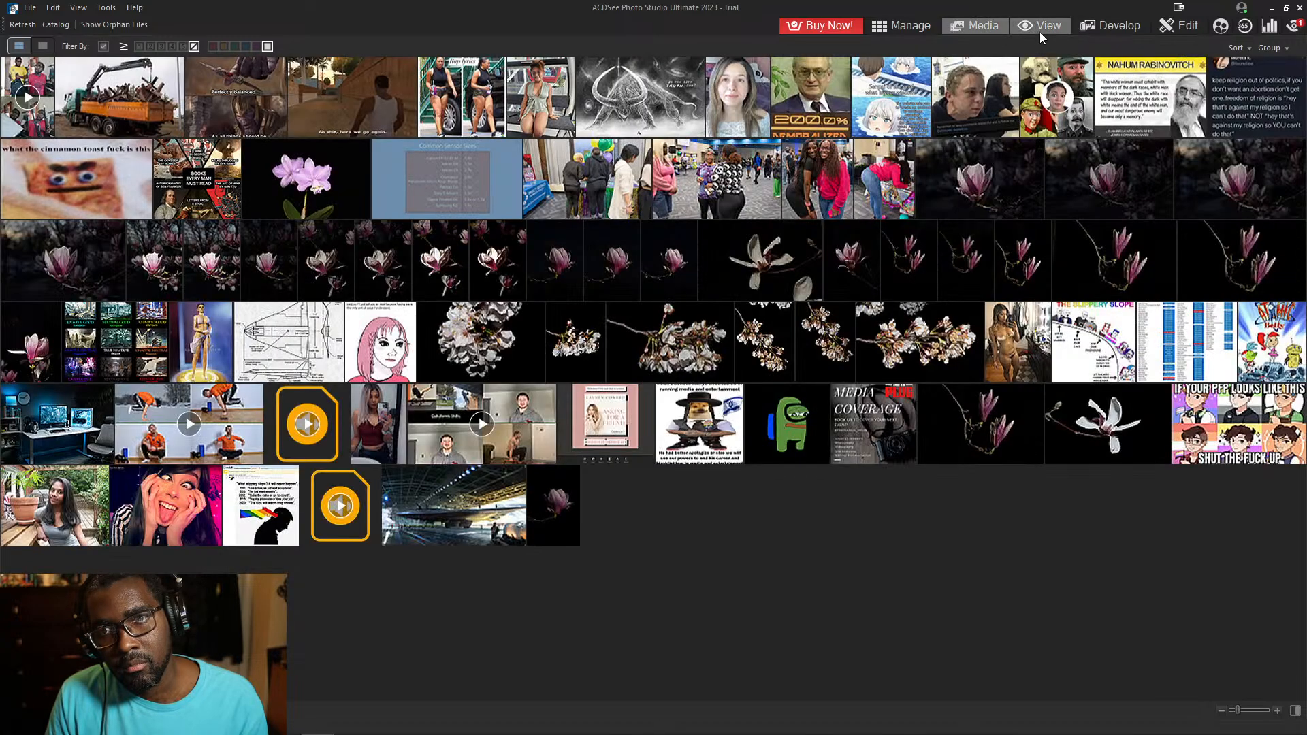
click(1040, 31)
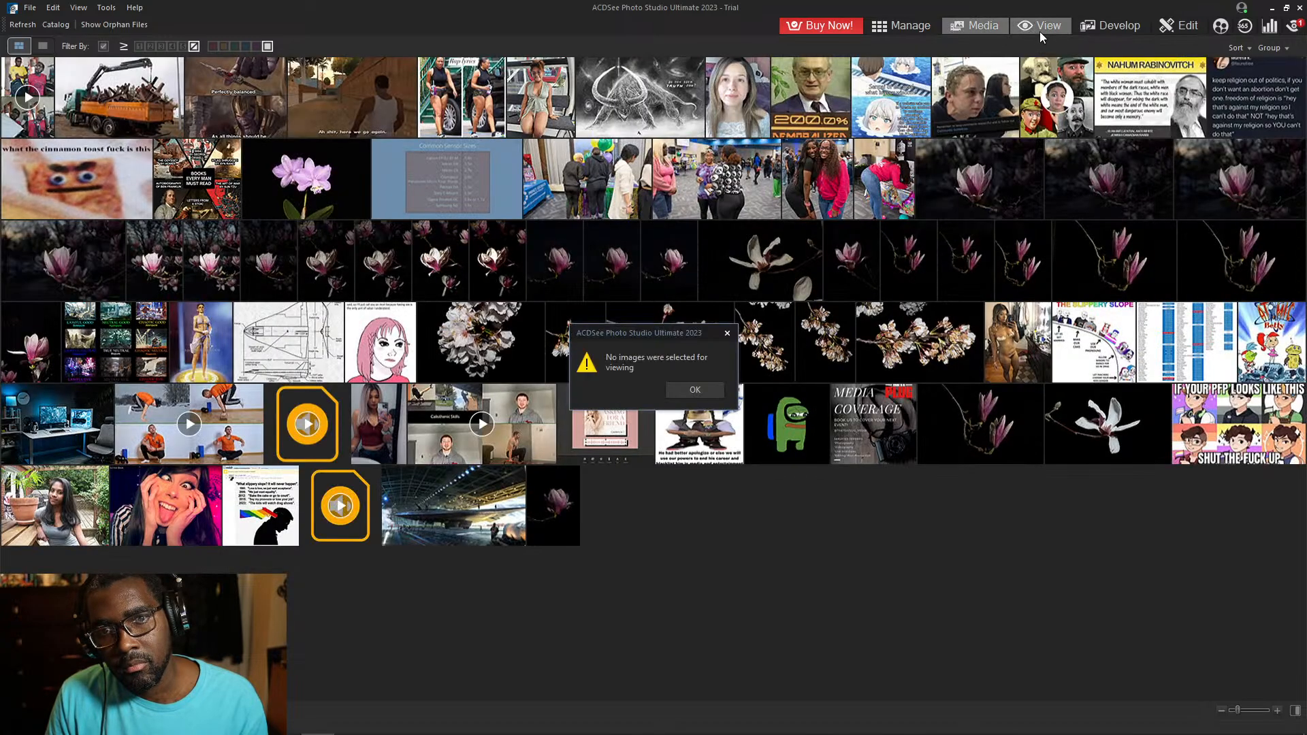
click(695, 389)
click(1091, 25)
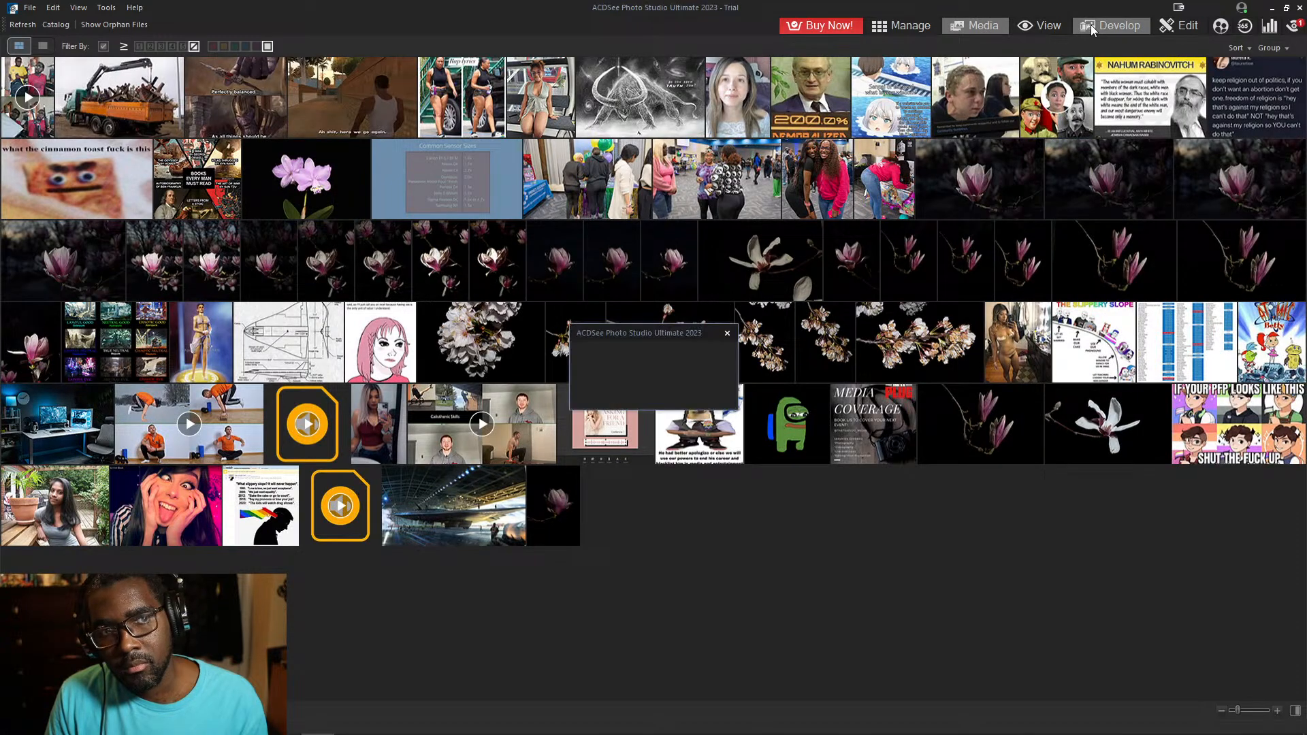
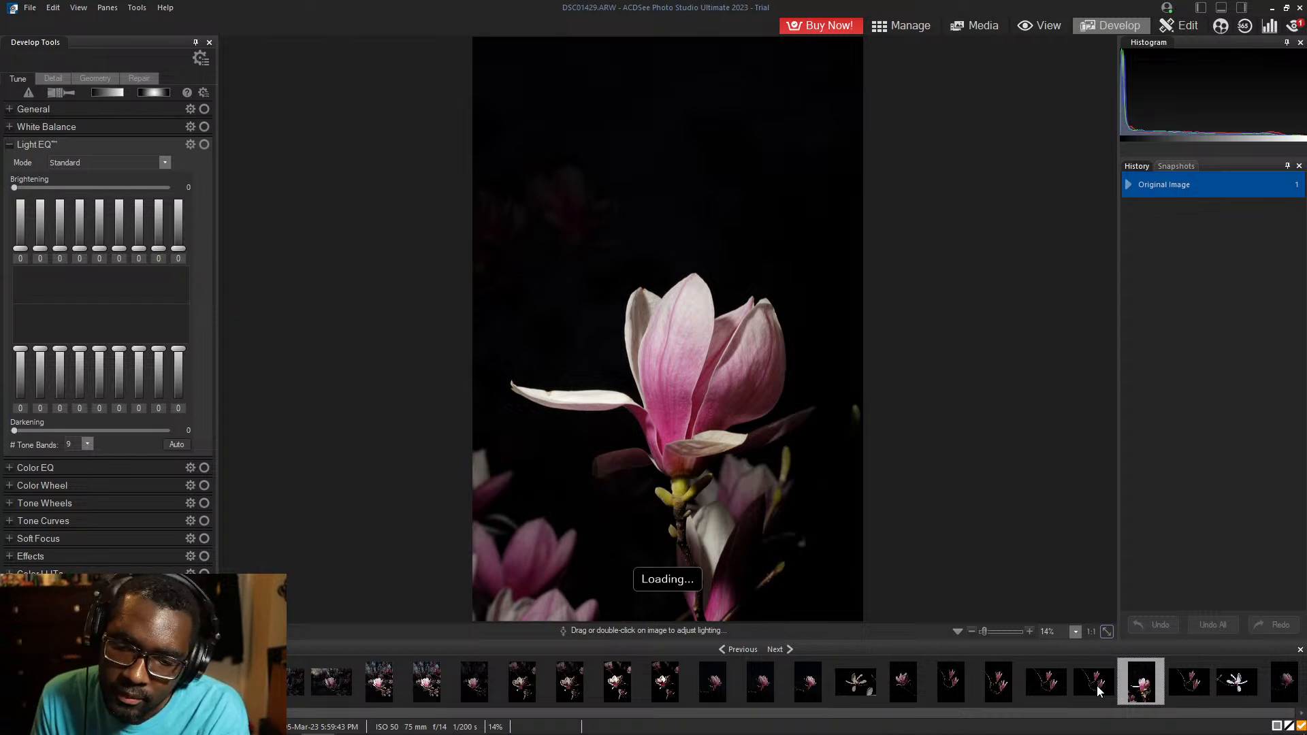
click(1097, 685)
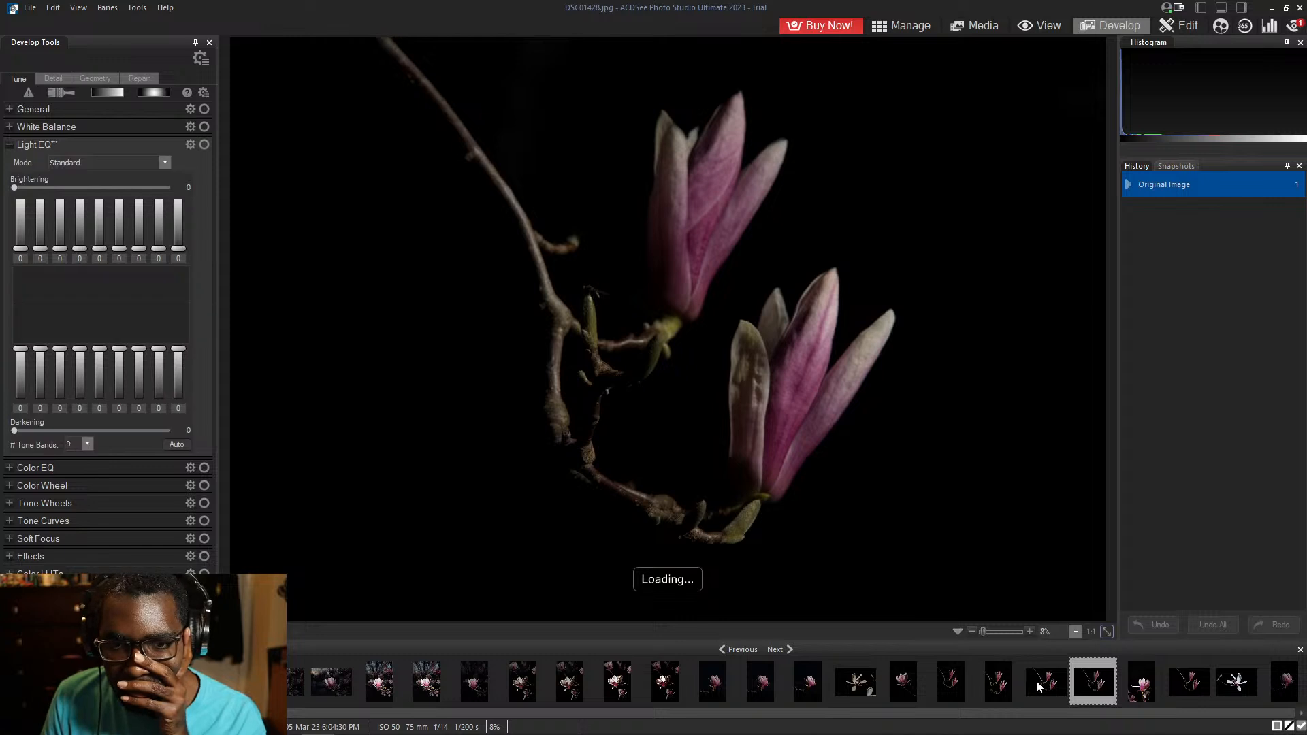
click(1183, 26)
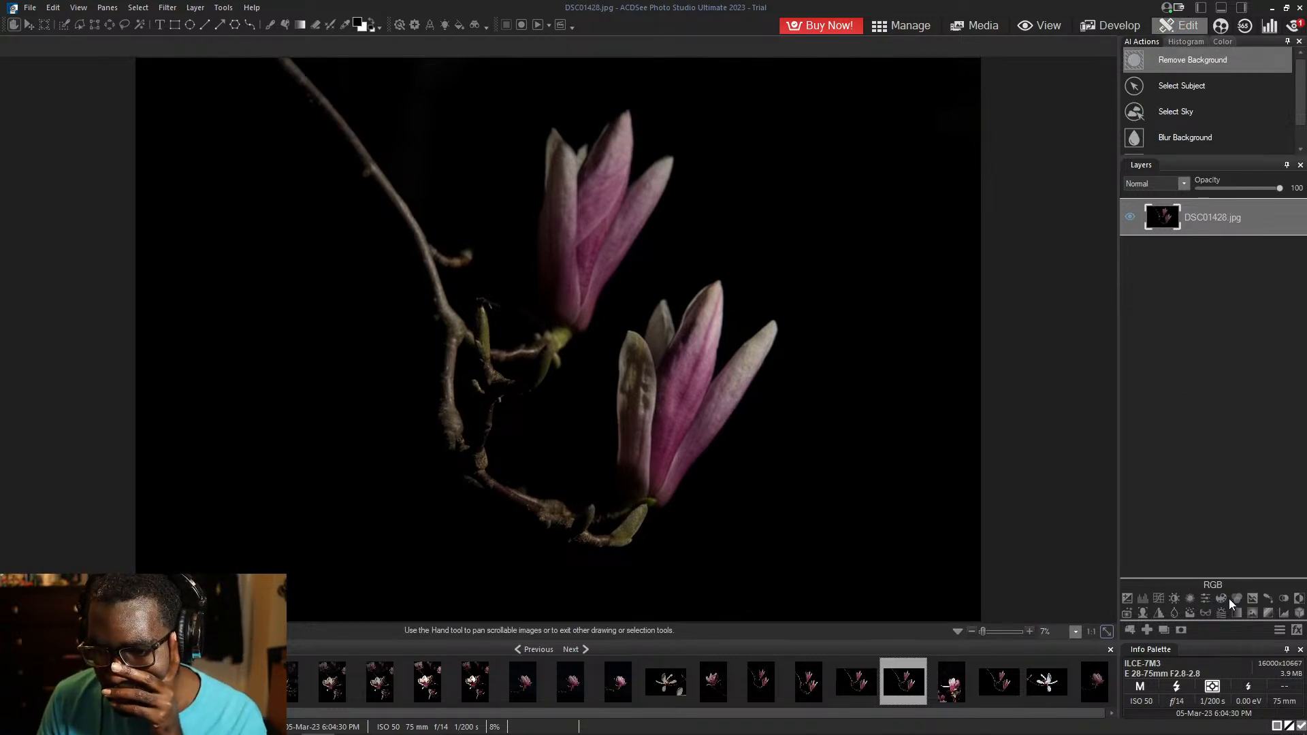
- Add a Light EQ adjustment layer above DSC01428.jpg and set its Brighten value to 41
click(1175, 598)
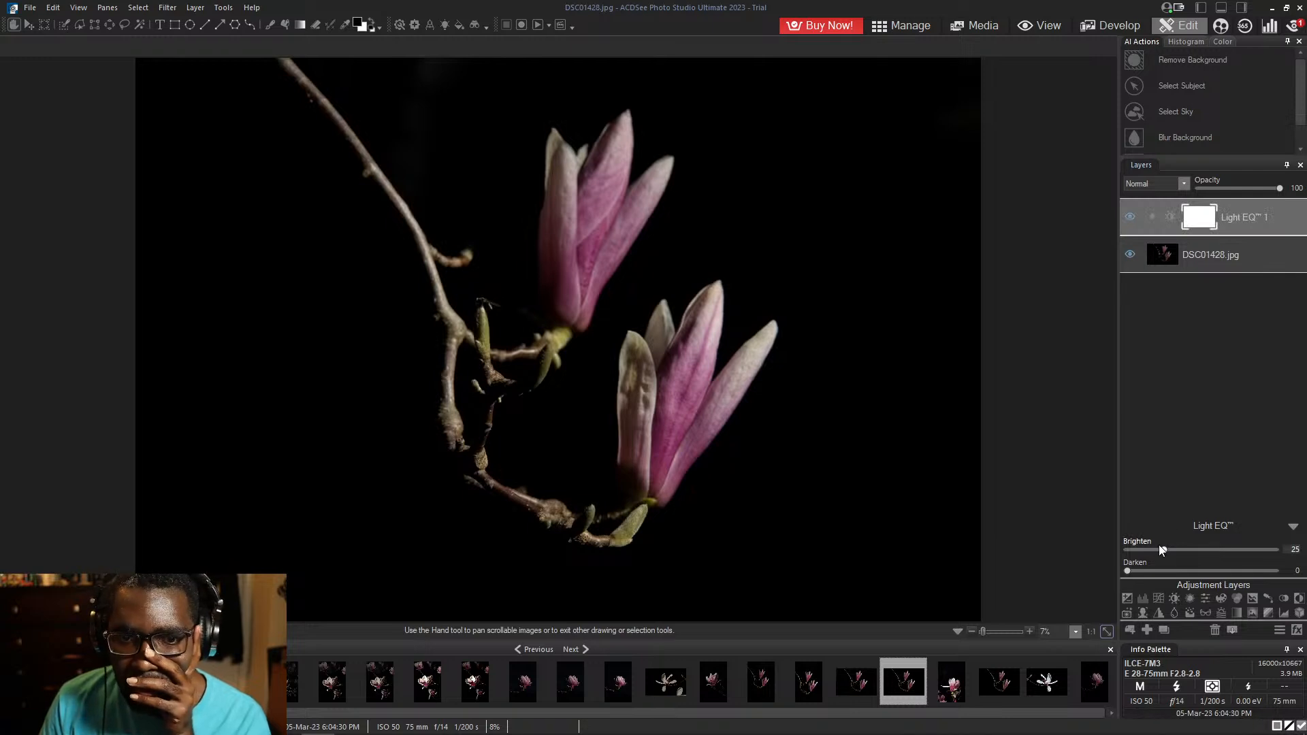
drag(1159, 549, 1278, 549)
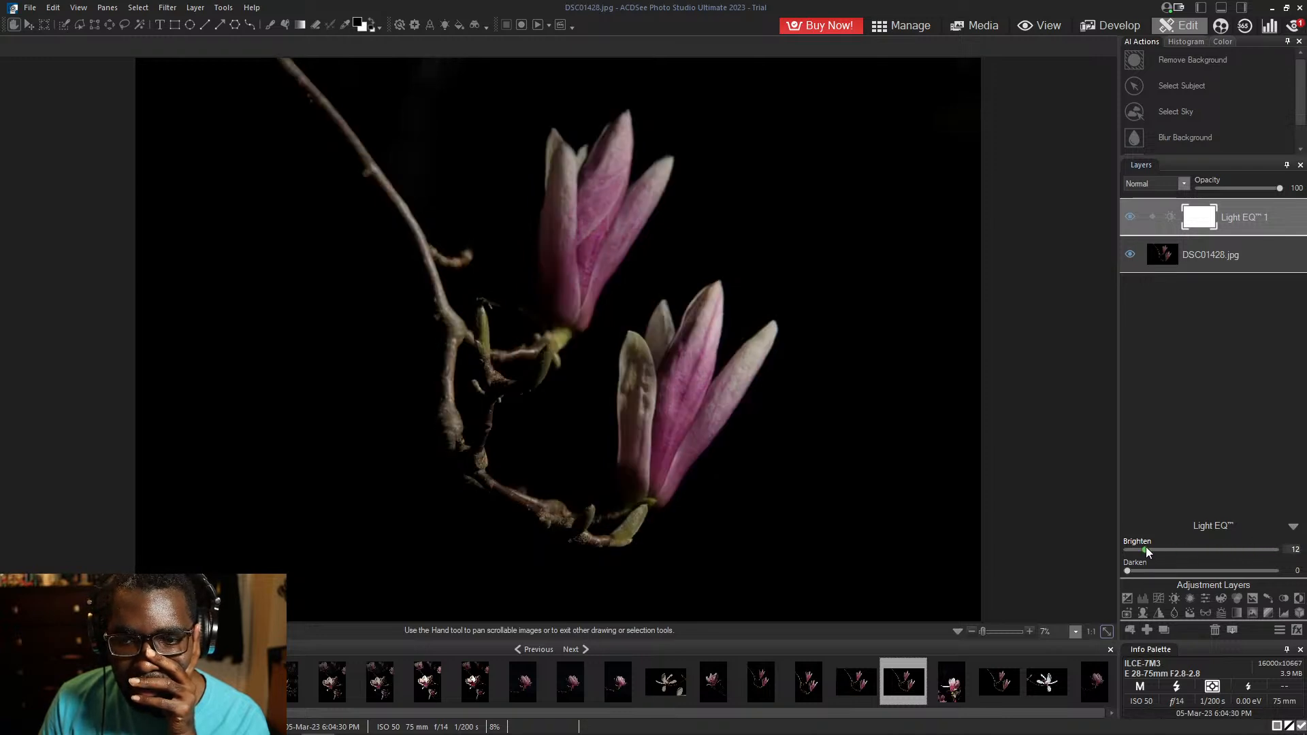
drag(1146, 546, 1194, 542)
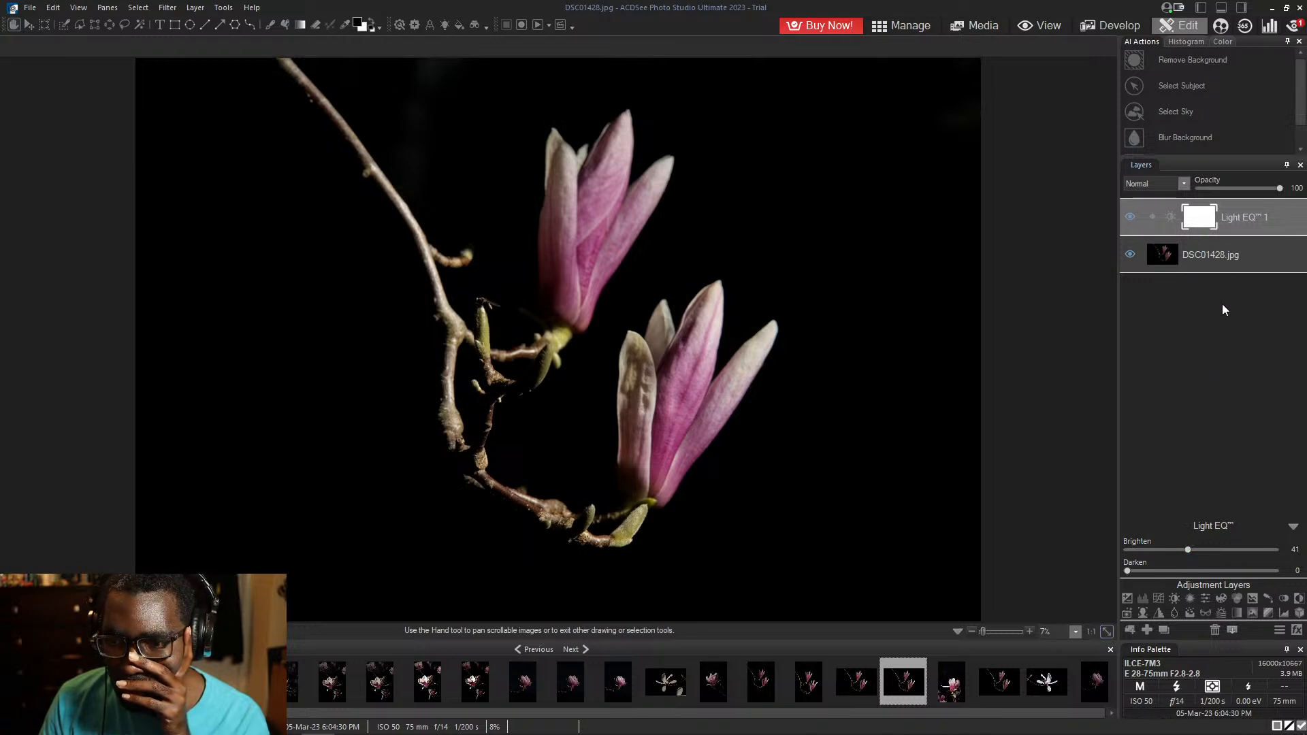
- Compare the photo with and without the Light EQ layer, and clip that layer to the DSC01428.jpg layer
click(1215, 254)
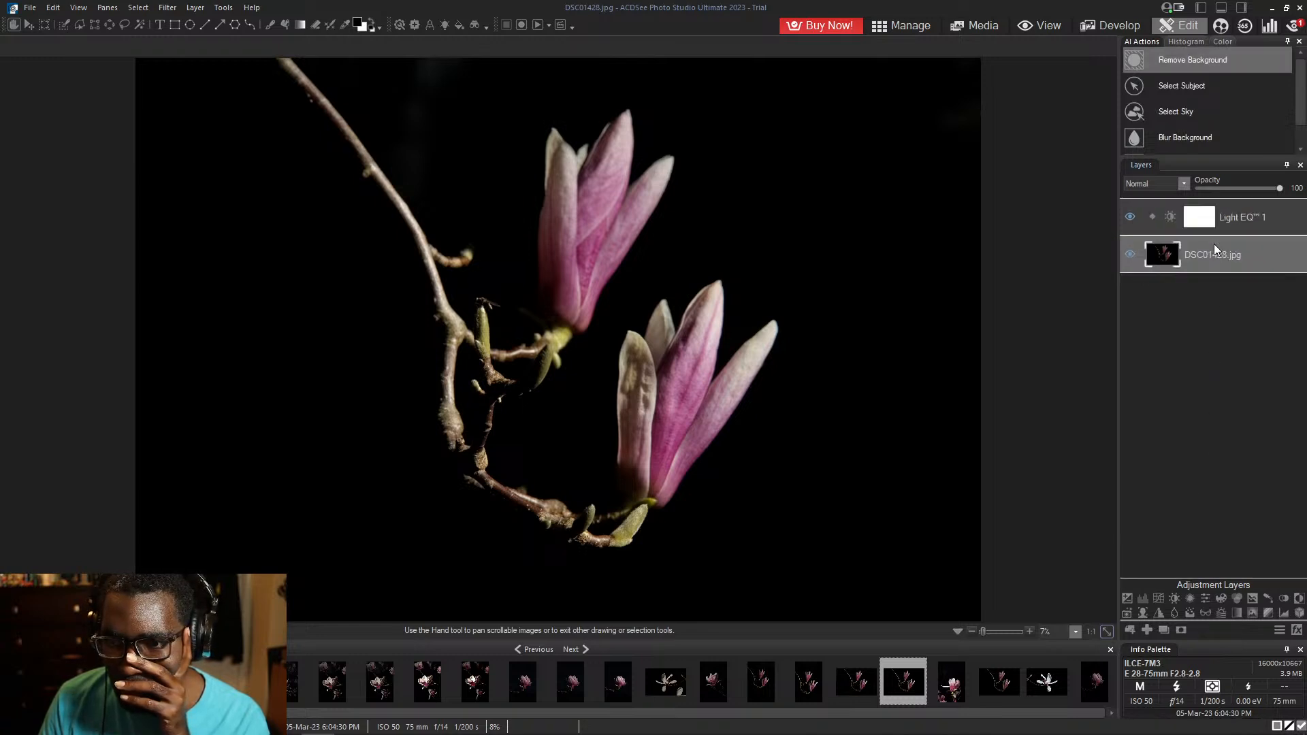
click(1212, 223)
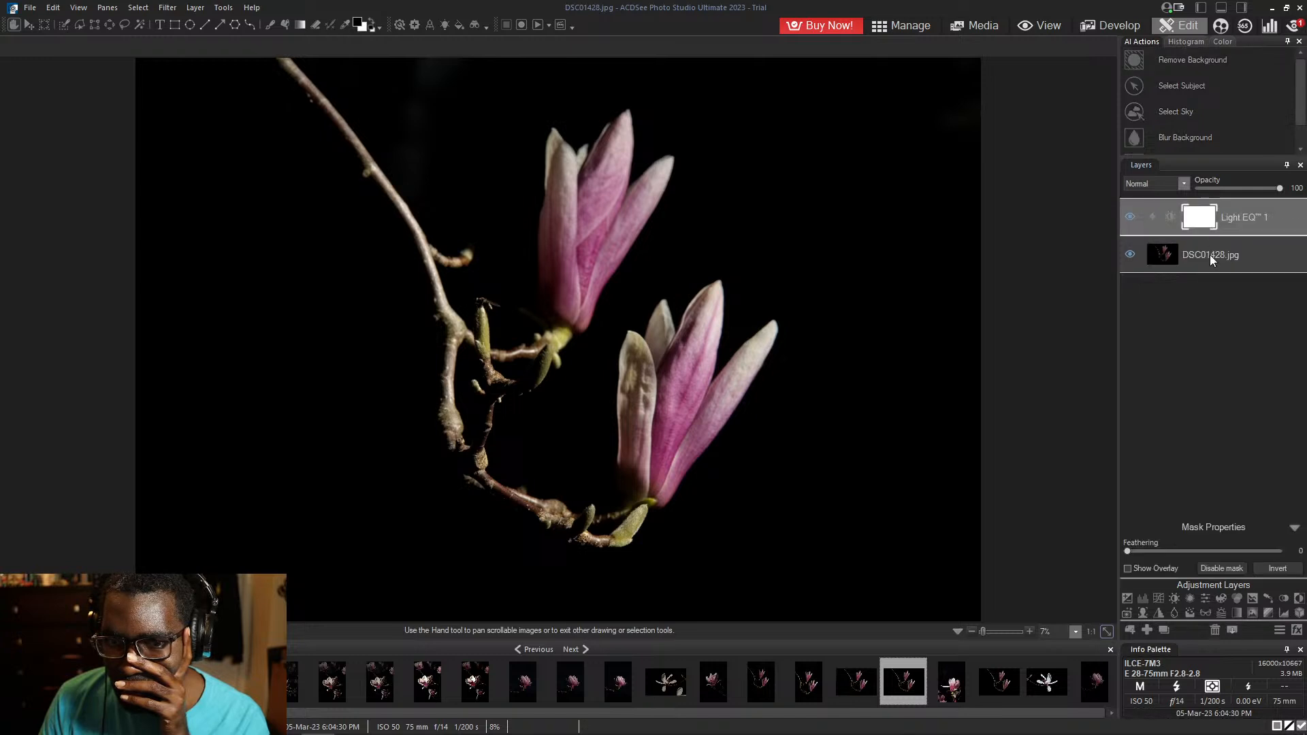
click(1210, 255)
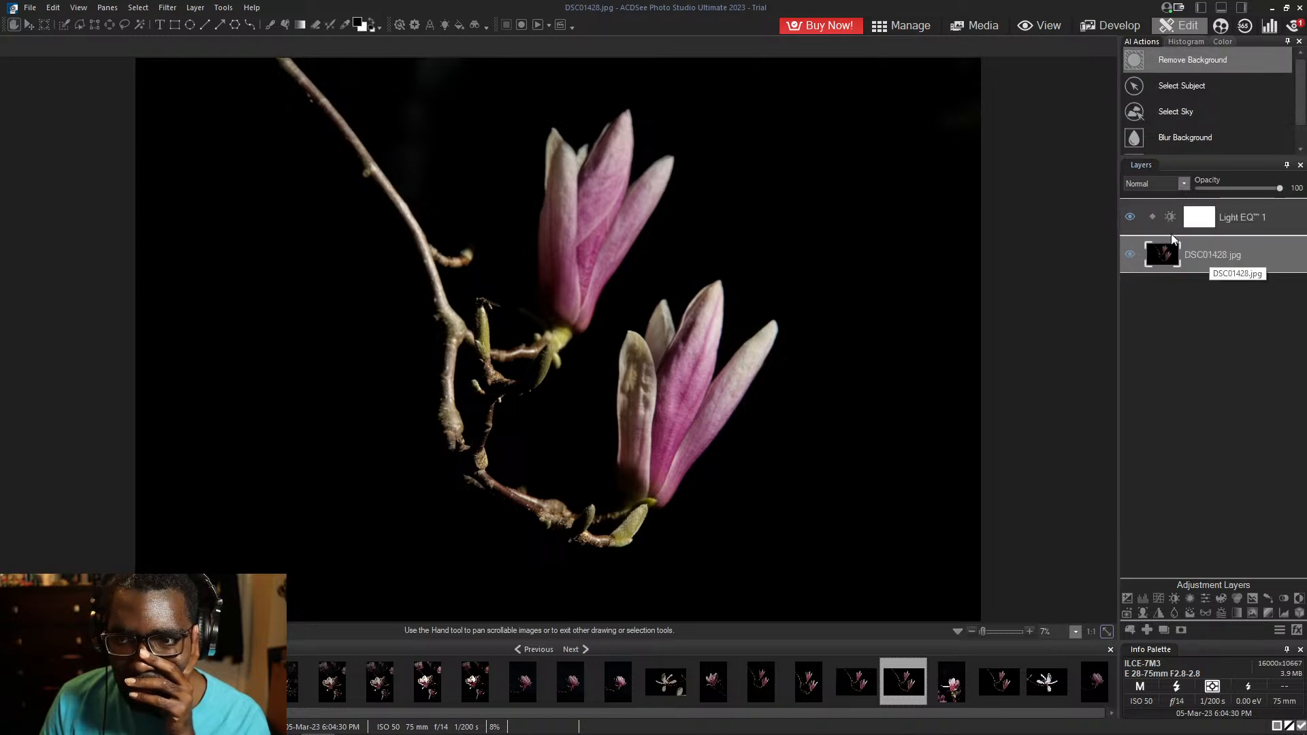
click(1133, 219)
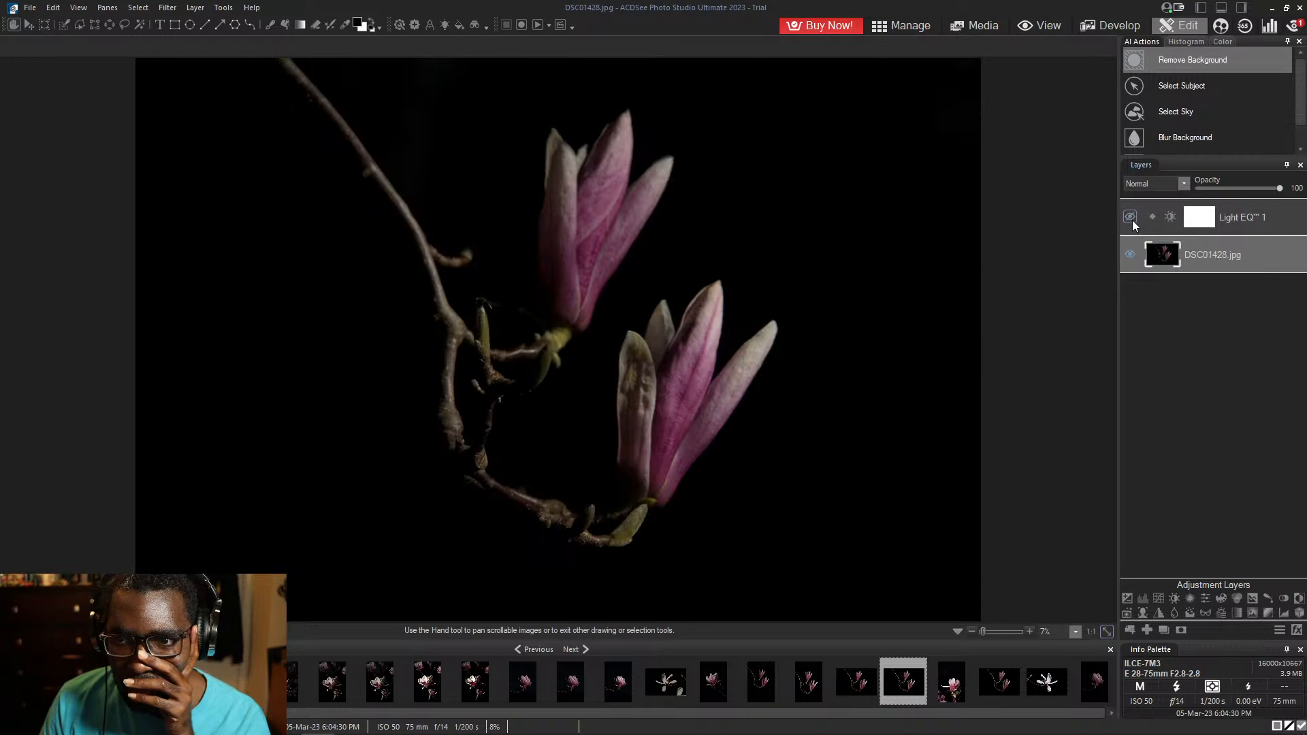
click(1133, 220)
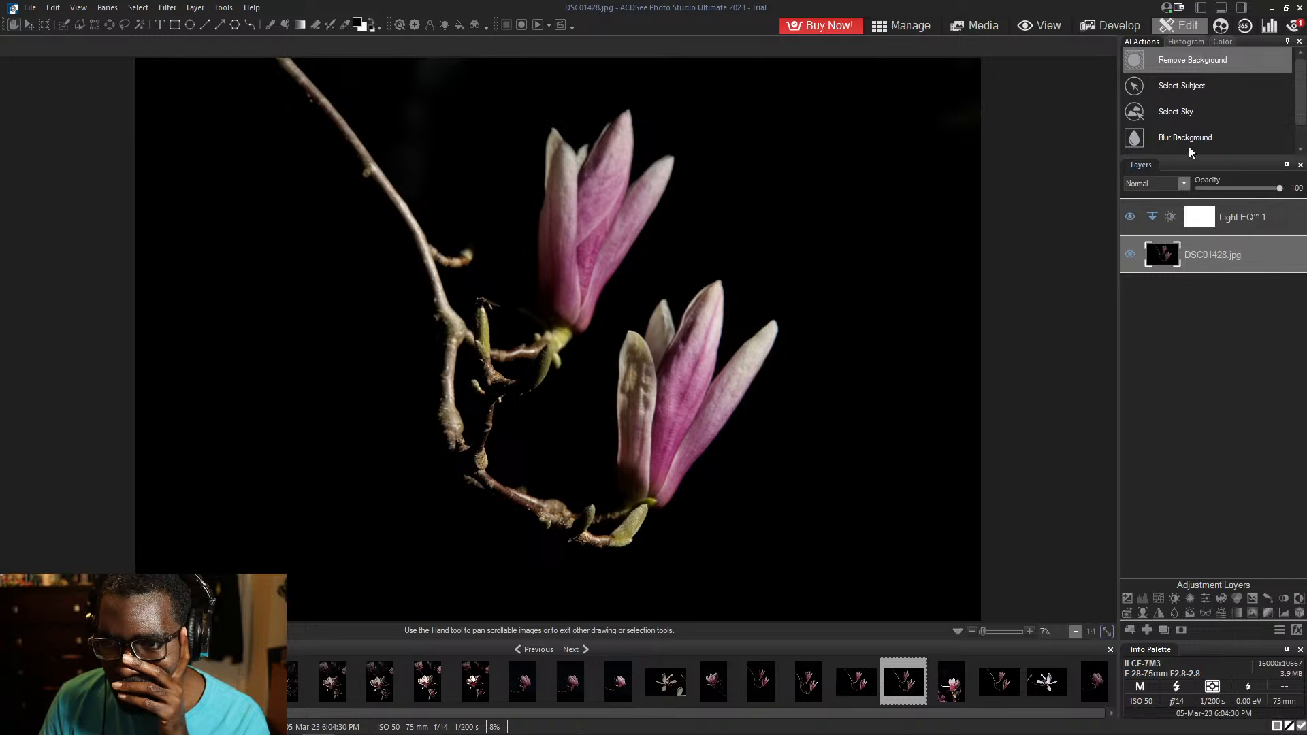
- Try isolating the flowers on the DSC01428.jpg layer with the Remove Background and Select Subject AI actions, deleting the background-removal mask
click(1199, 60)
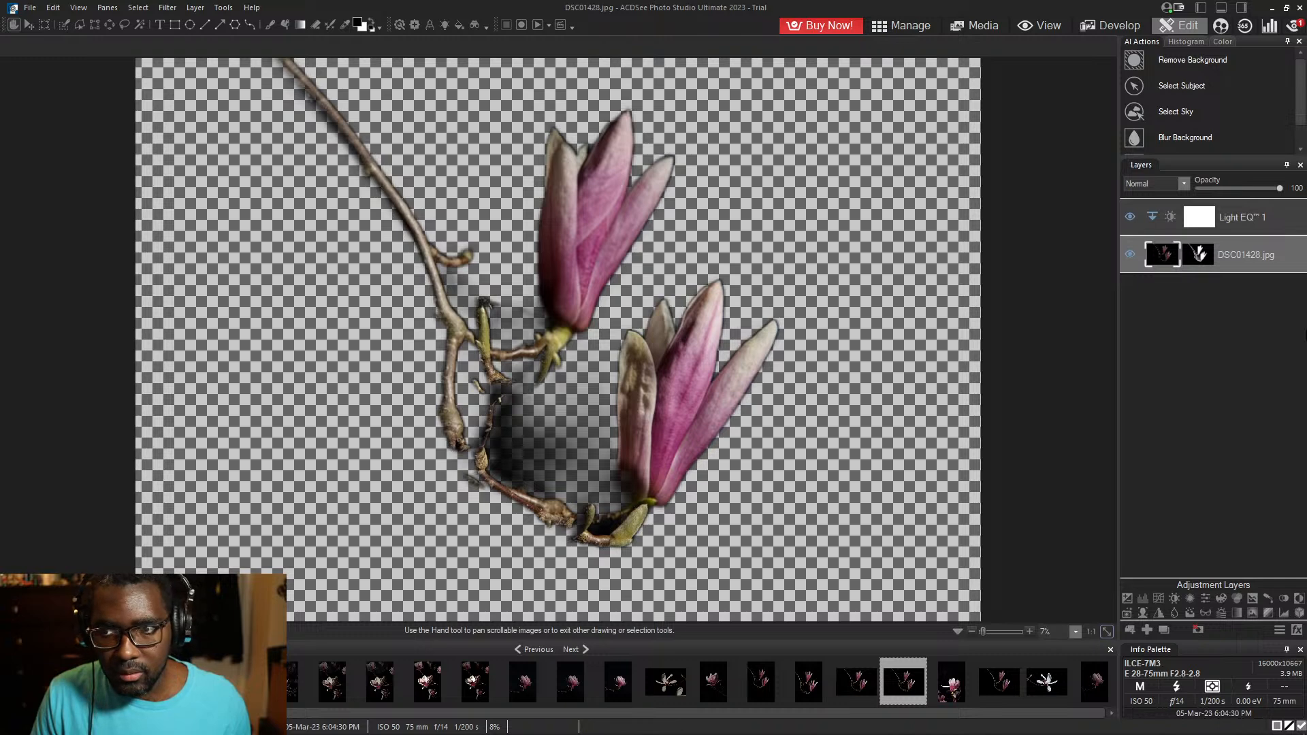
click(1200, 258)
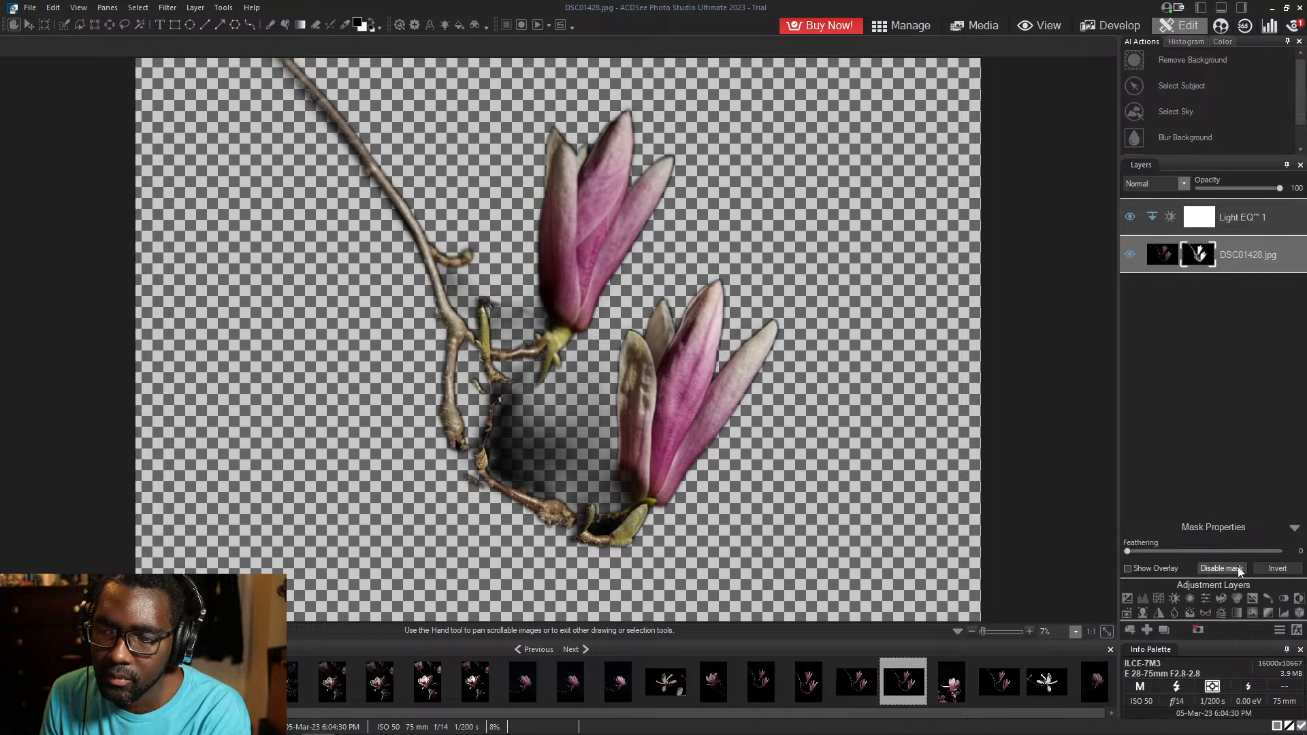
click(1200, 629)
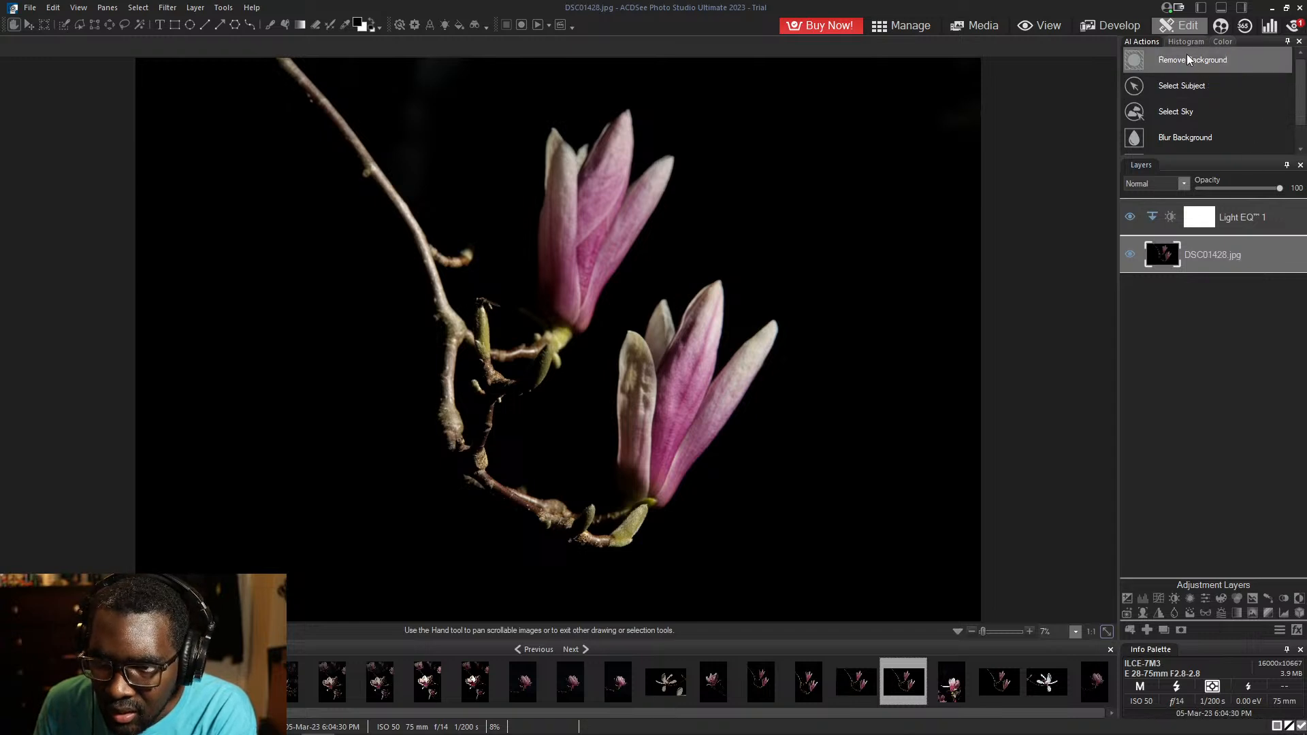
mouse_move(1301, 120)
mouse_down()
mouse_move(1302, 146)
mouse_move(1304, 97)
mouse_up()
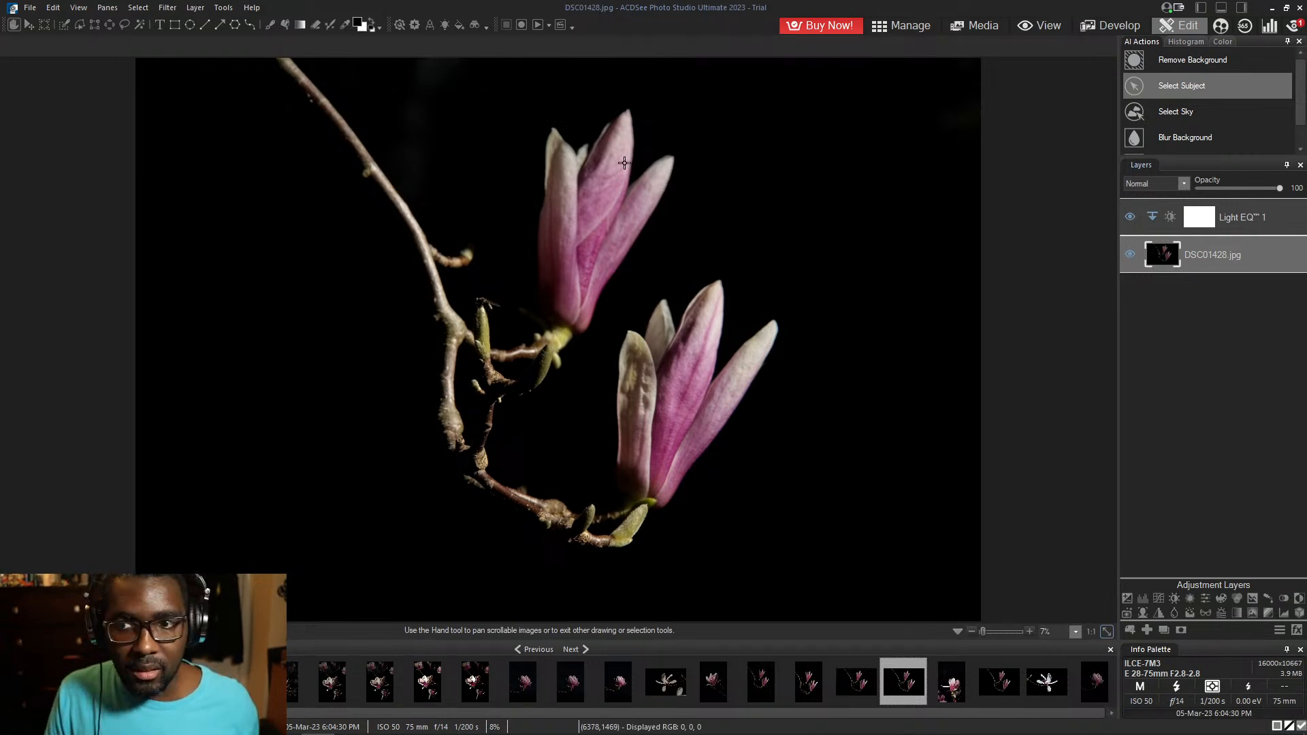
click(1182, 85)
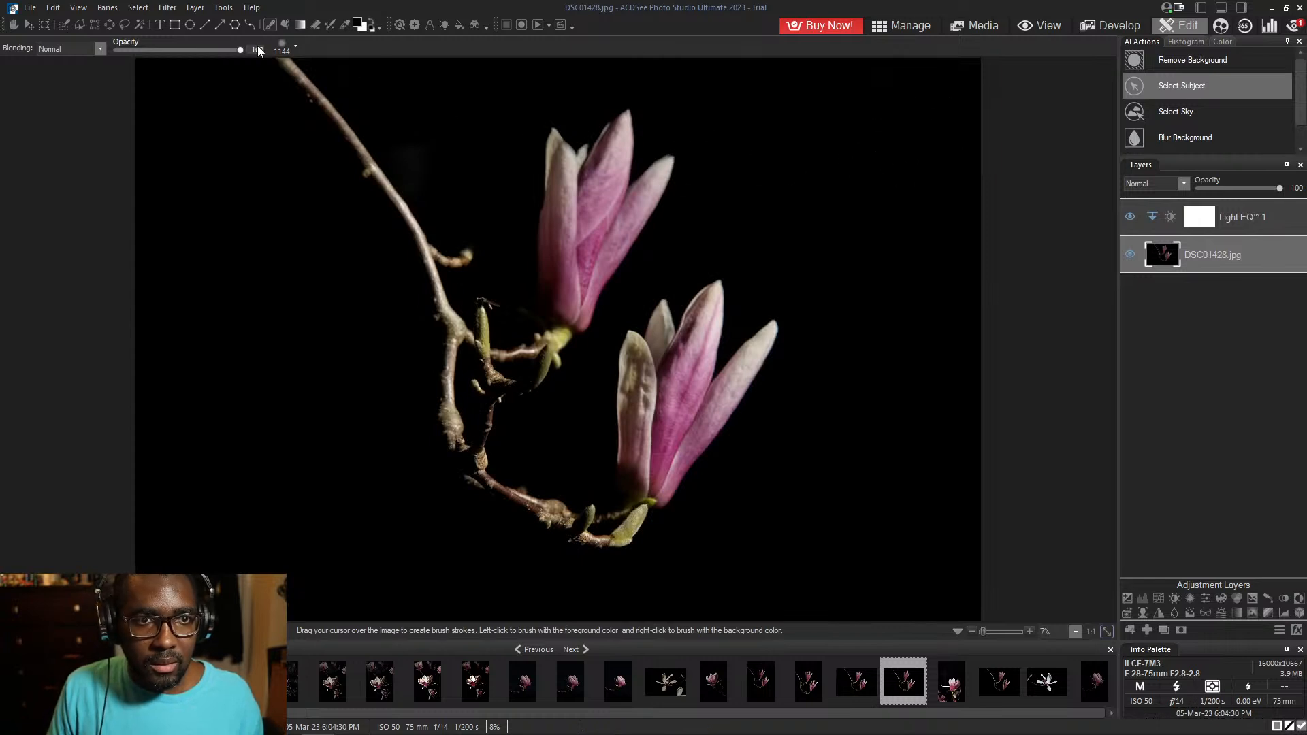
- Set the brush nib width to 266 and dab black on the dark background beside the upper flower
click(297, 46)
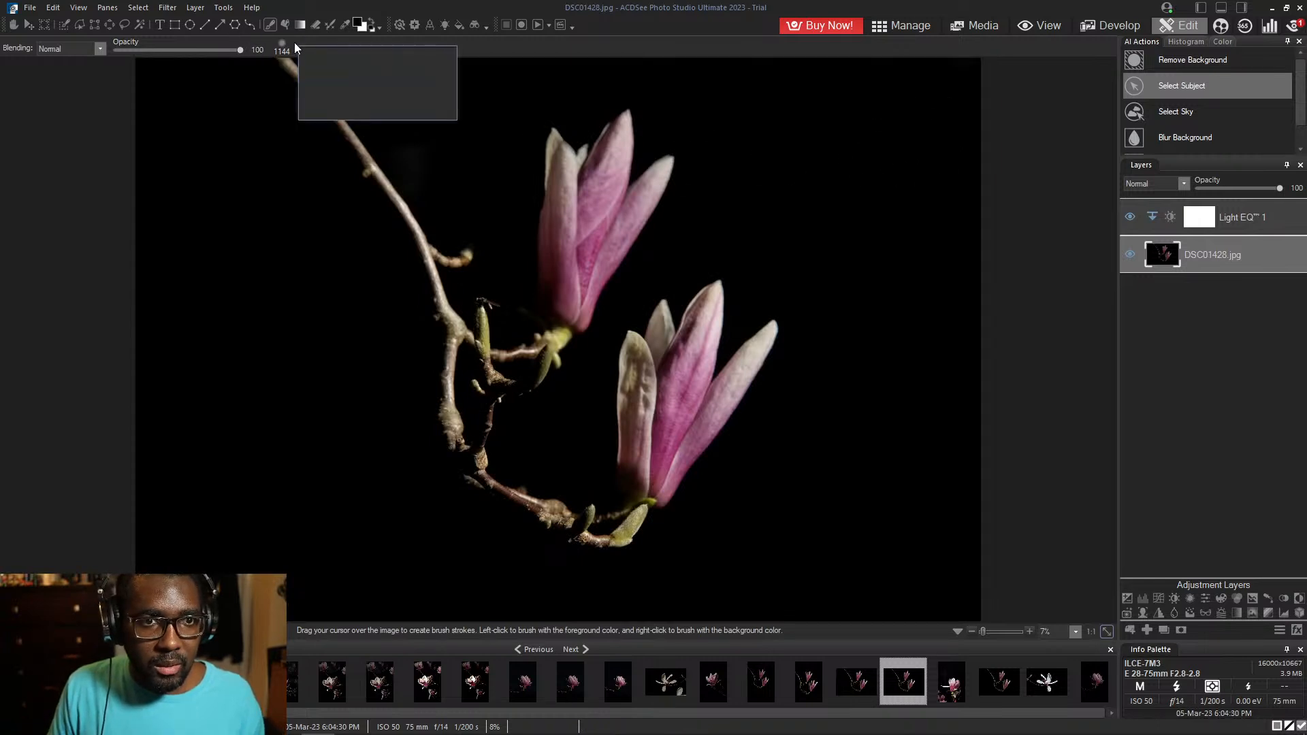
drag(356, 61, 319, 60)
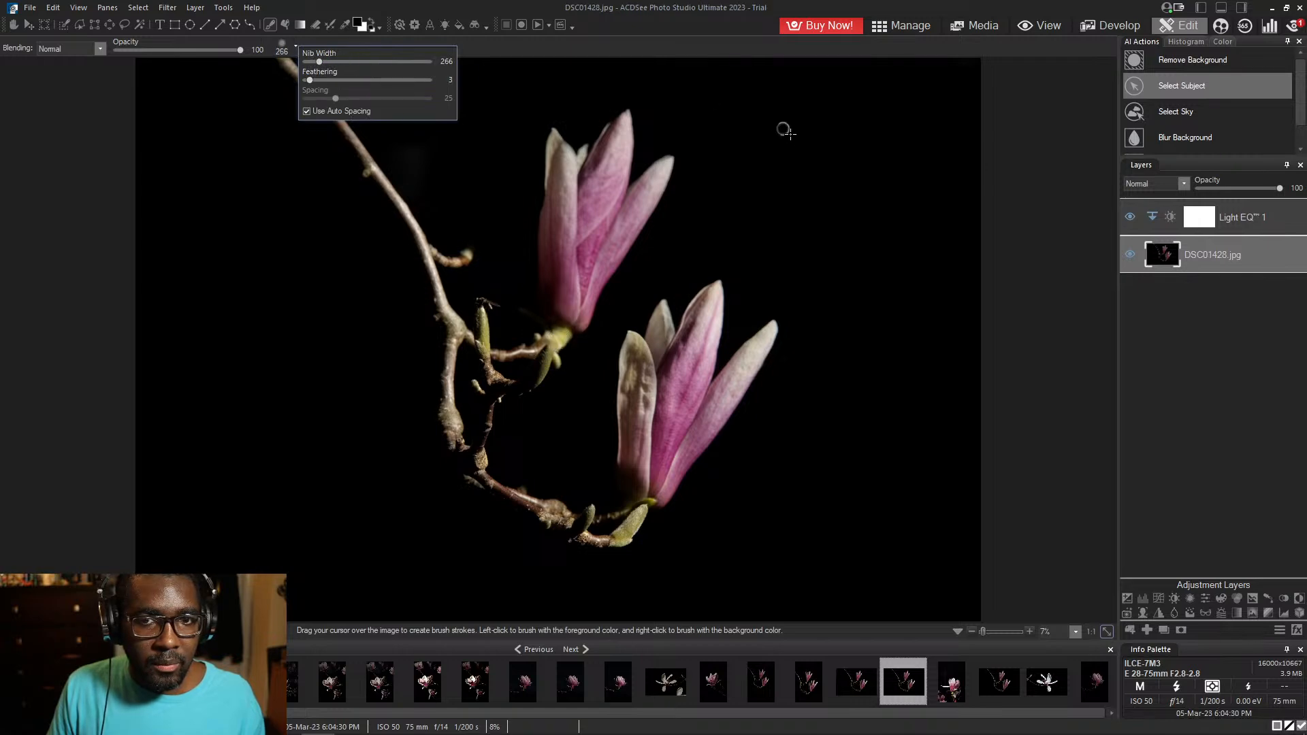
click(824, 164)
click(826, 180)
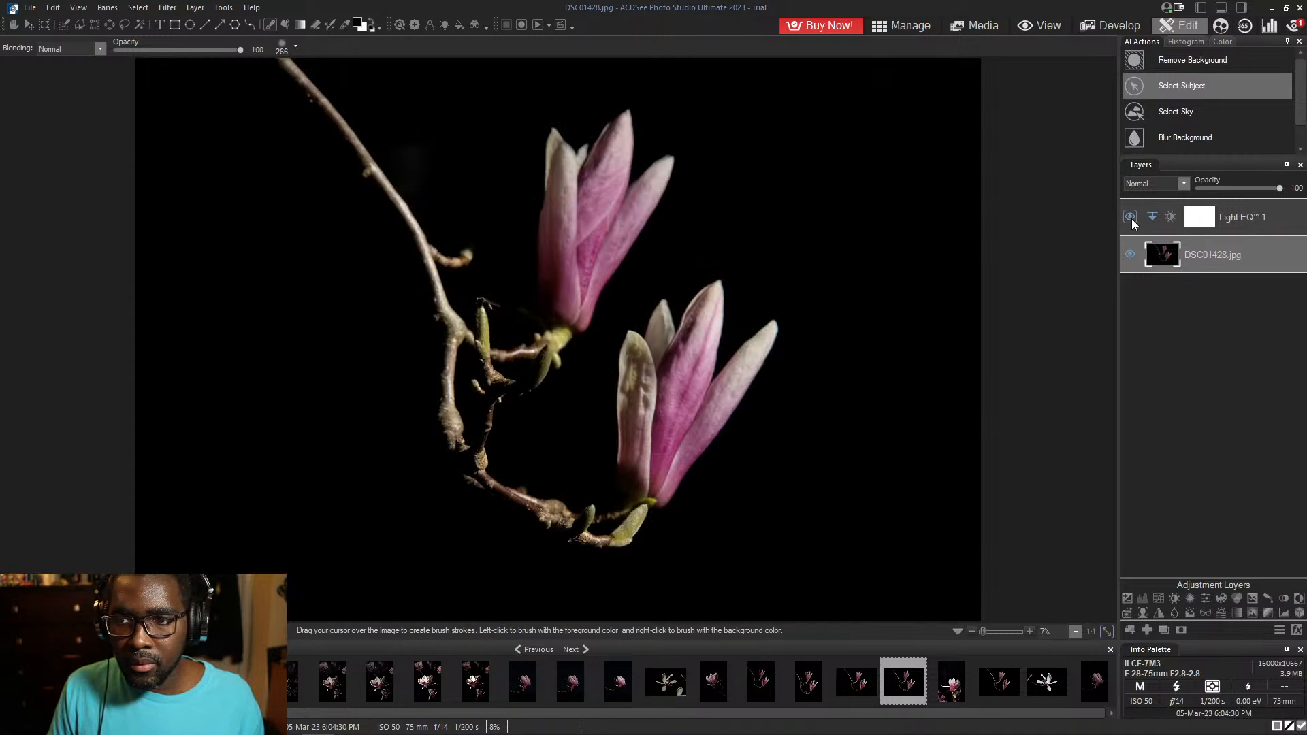
- Toggle the Light EQ layer's visibility to compare the brightened photo with the original
click(1131, 217)
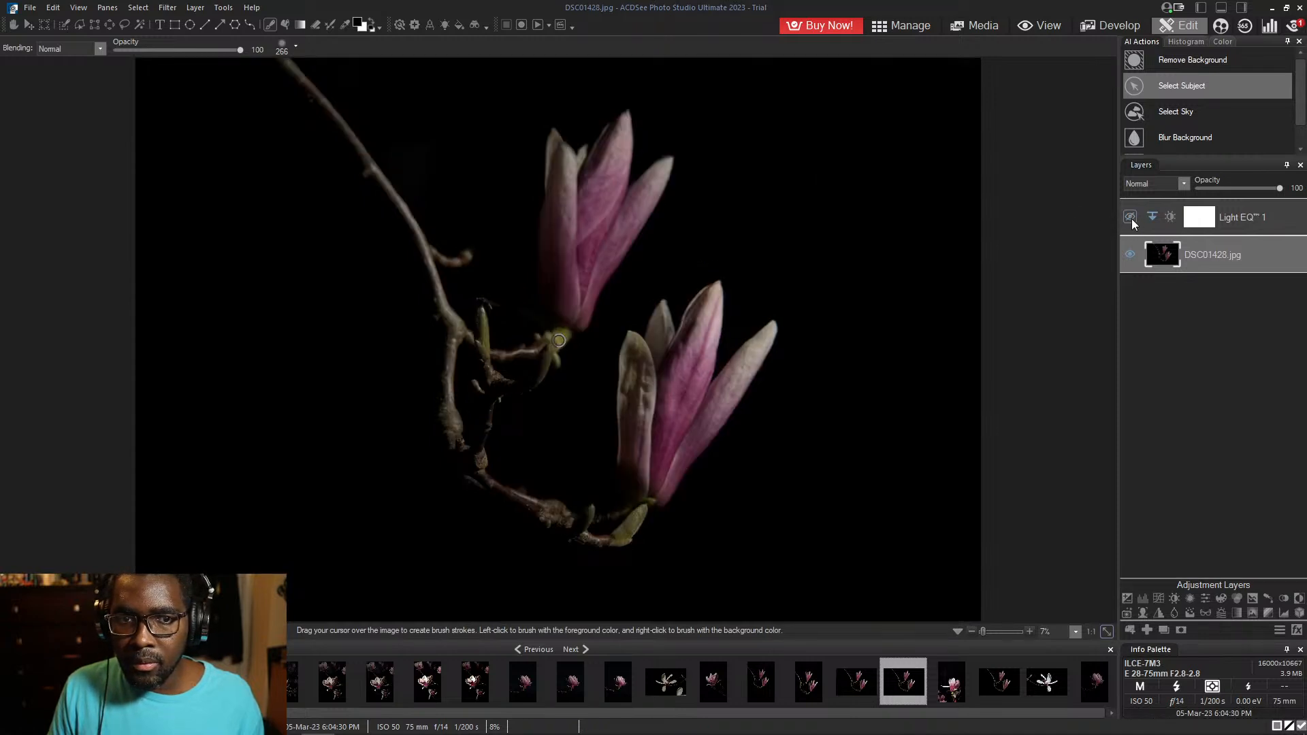
click(1131, 217)
click(1131, 217)
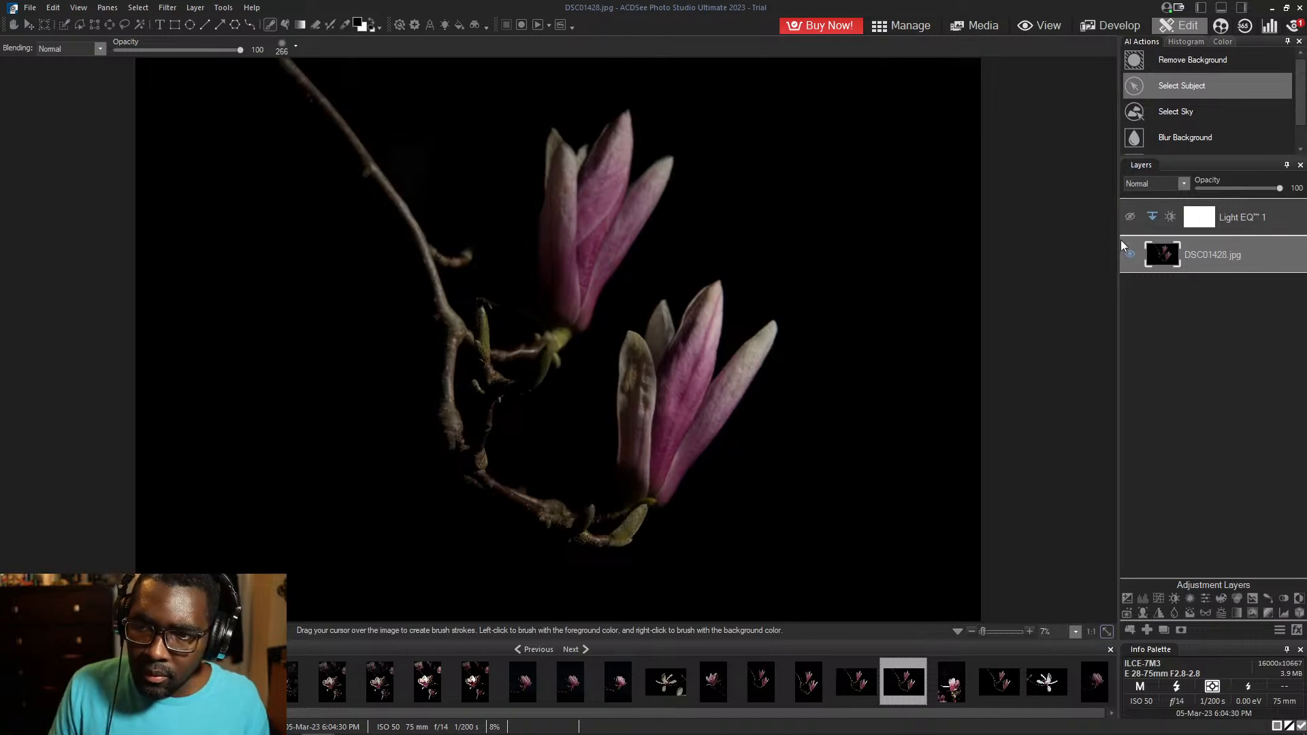
click(1129, 216)
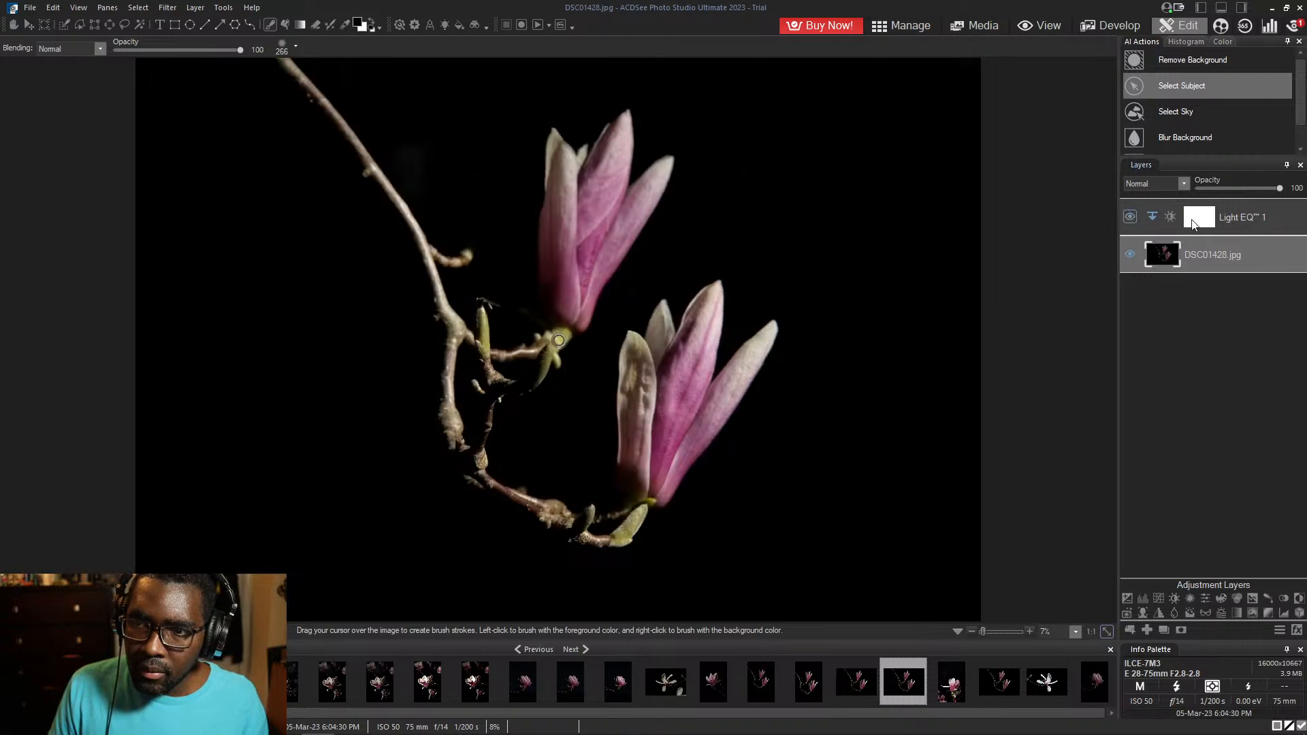
- Paint black on the Light EQ layer's mask over the dark background around the branch and upper flower, enlarging the brush nib width to 1355
click(1210, 219)
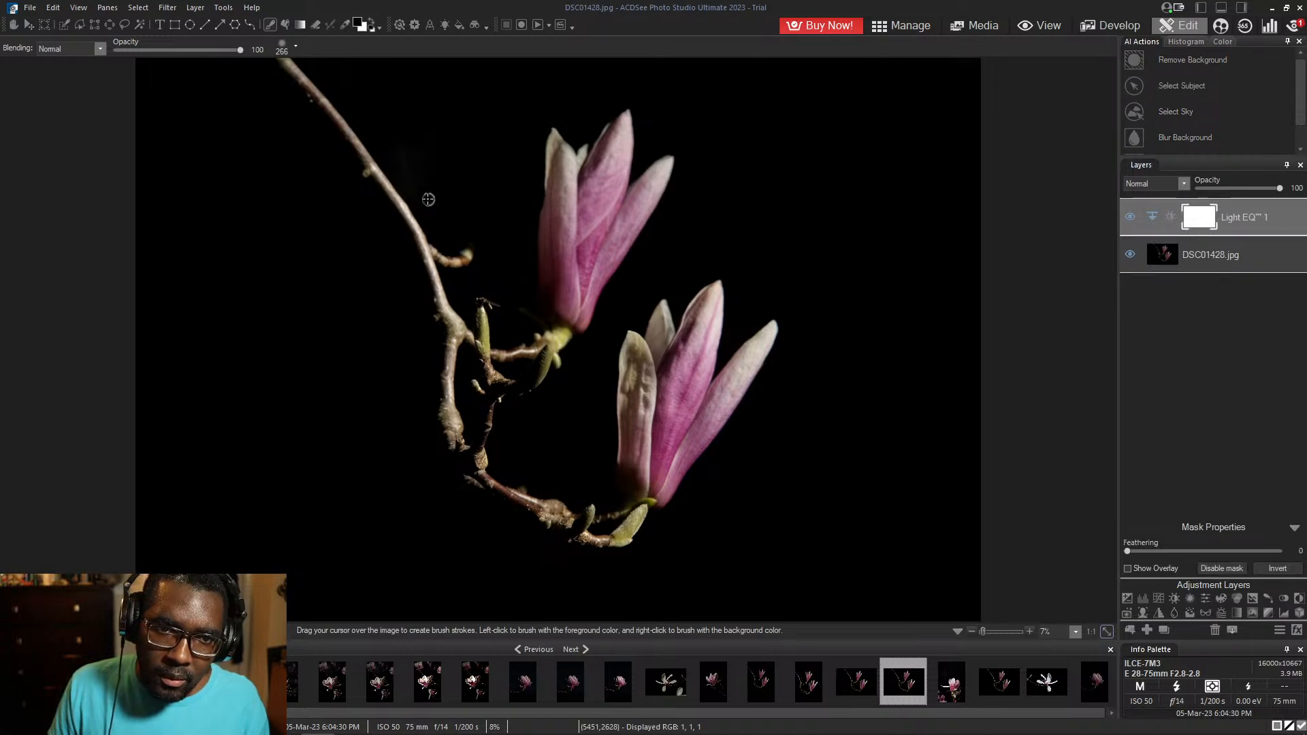
drag(428, 199, 399, 138)
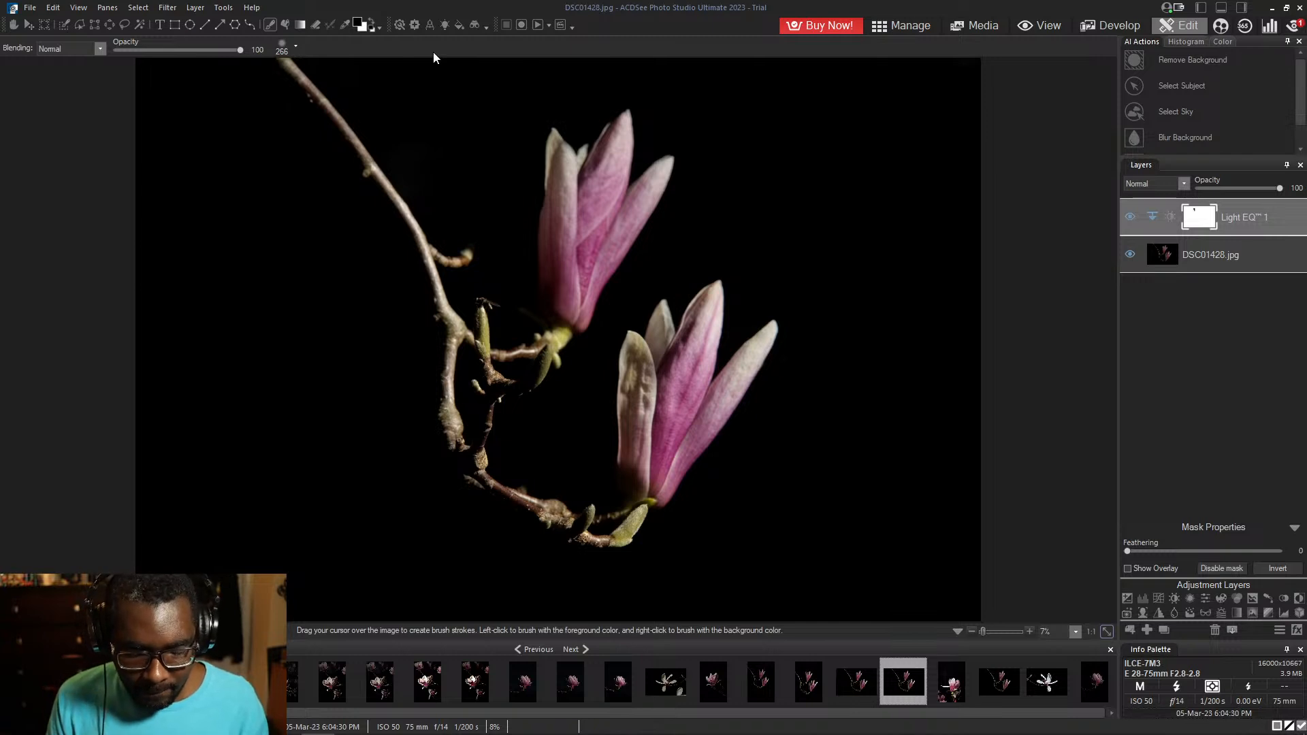
click(297, 48)
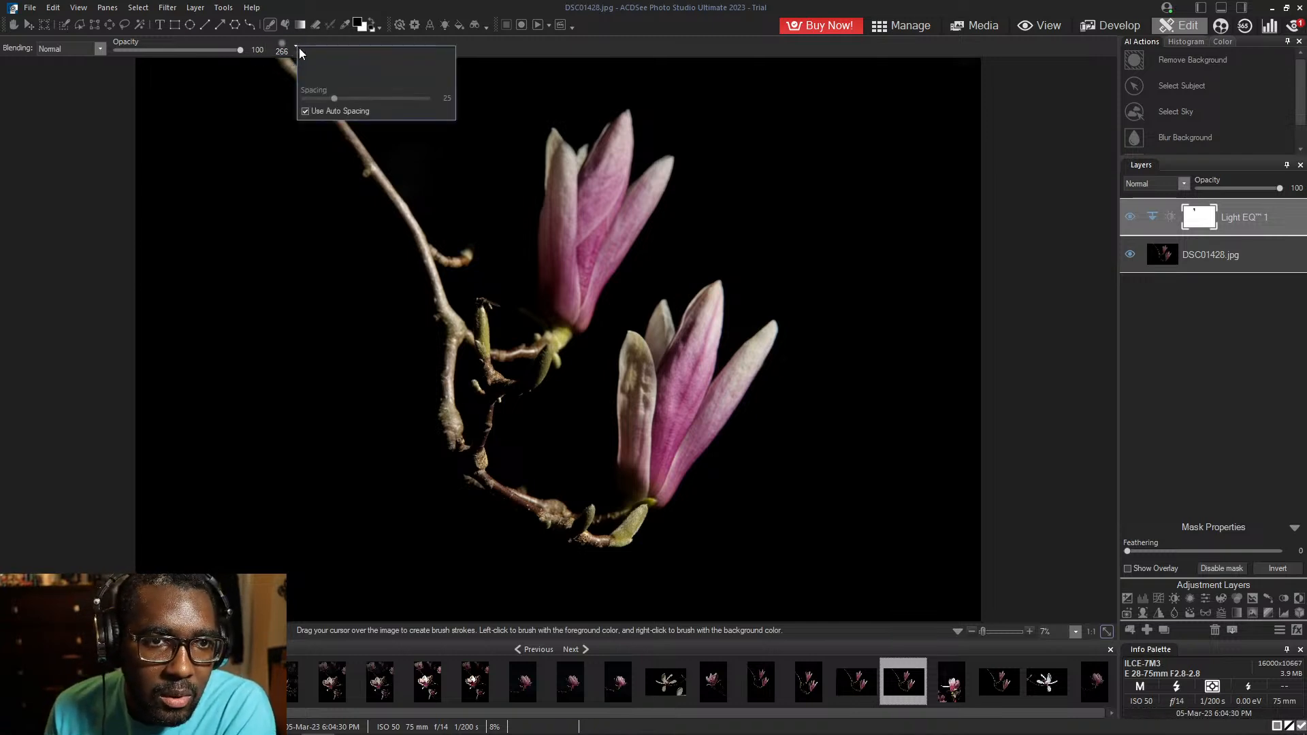
drag(322, 59, 379, 53)
click(278, 275)
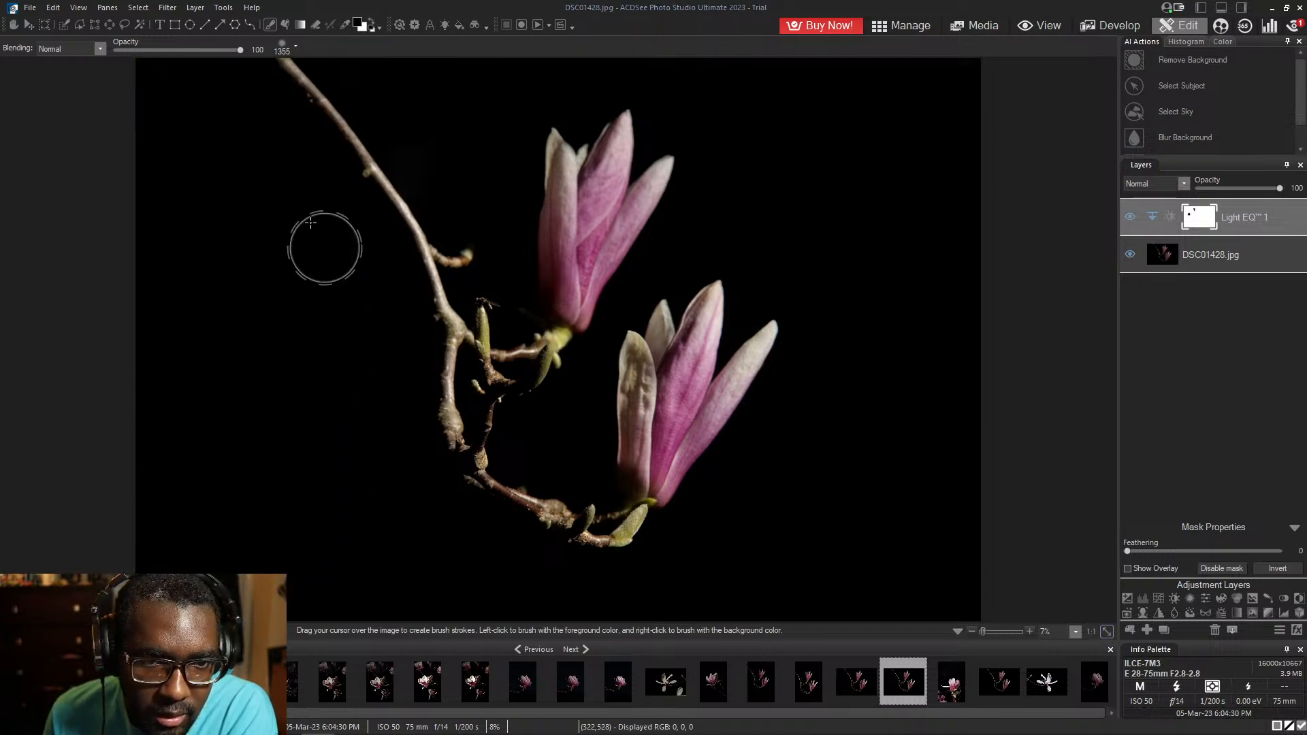
mouse_move(499, 203)
mouse_down()
mouse_move(455, 170)
mouse_move(410, 98)
mouse_up()
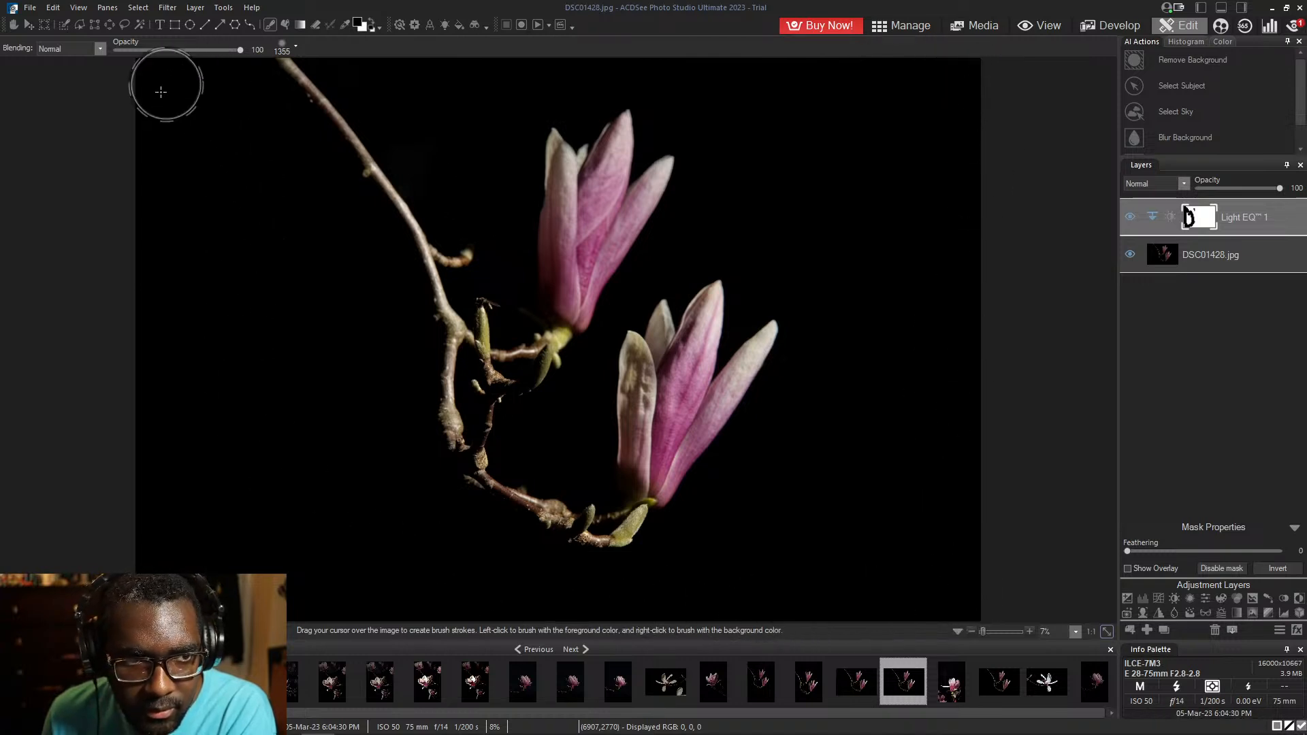
drag(229, 368, 455, 166)
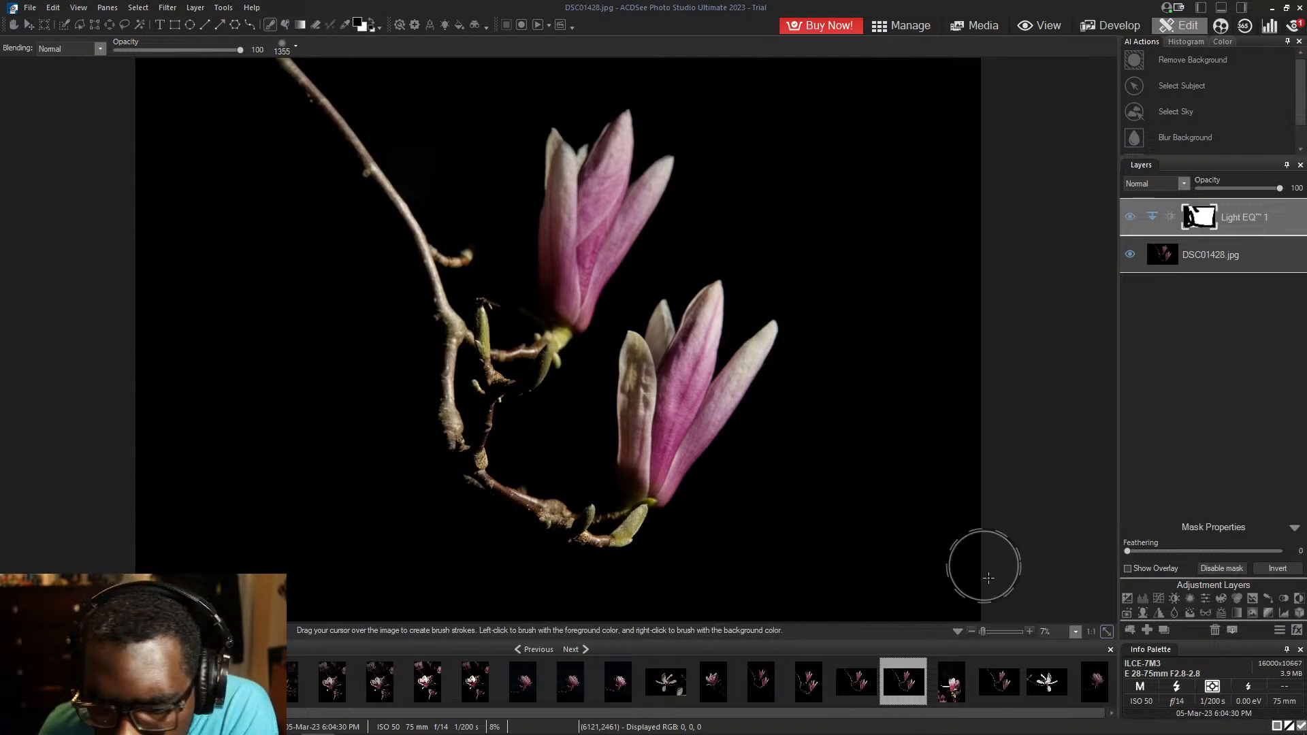
- Inspect the flowers and branch at several magnifications up to 100%, and return to the whole photo
click(1030, 632)
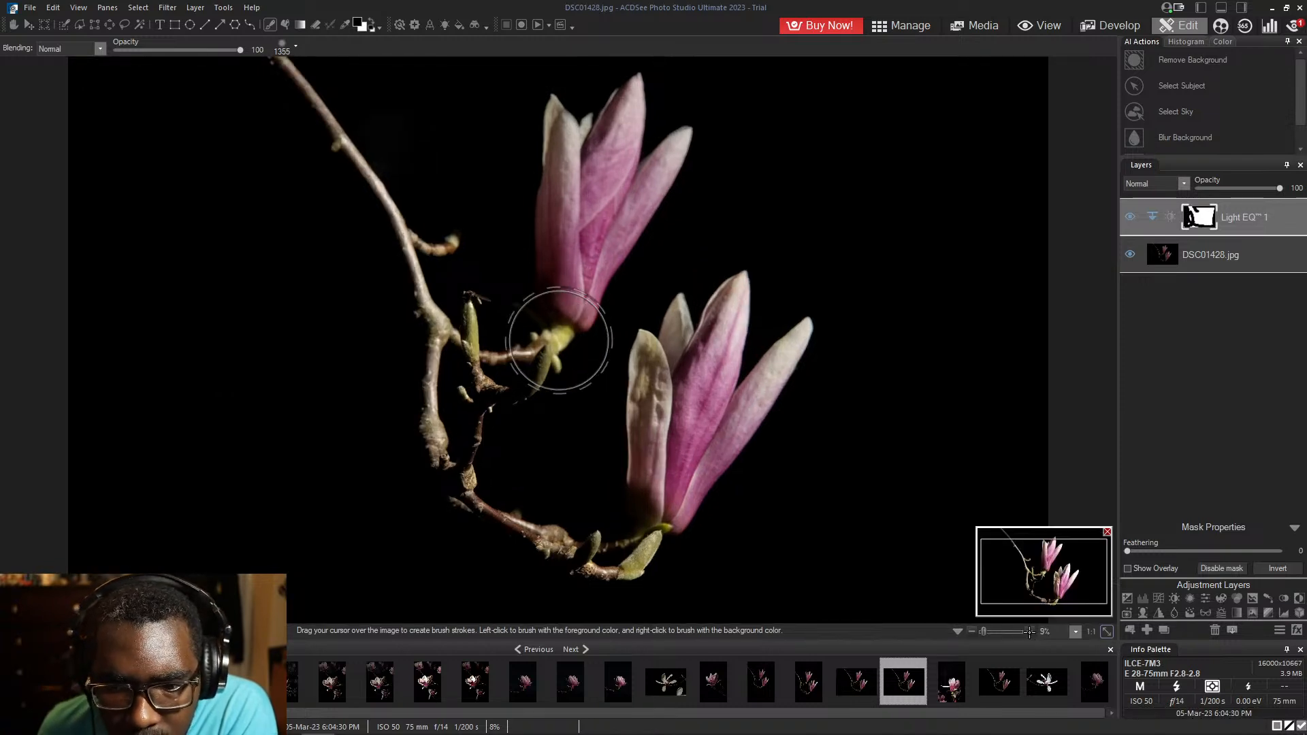
click(1030, 632)
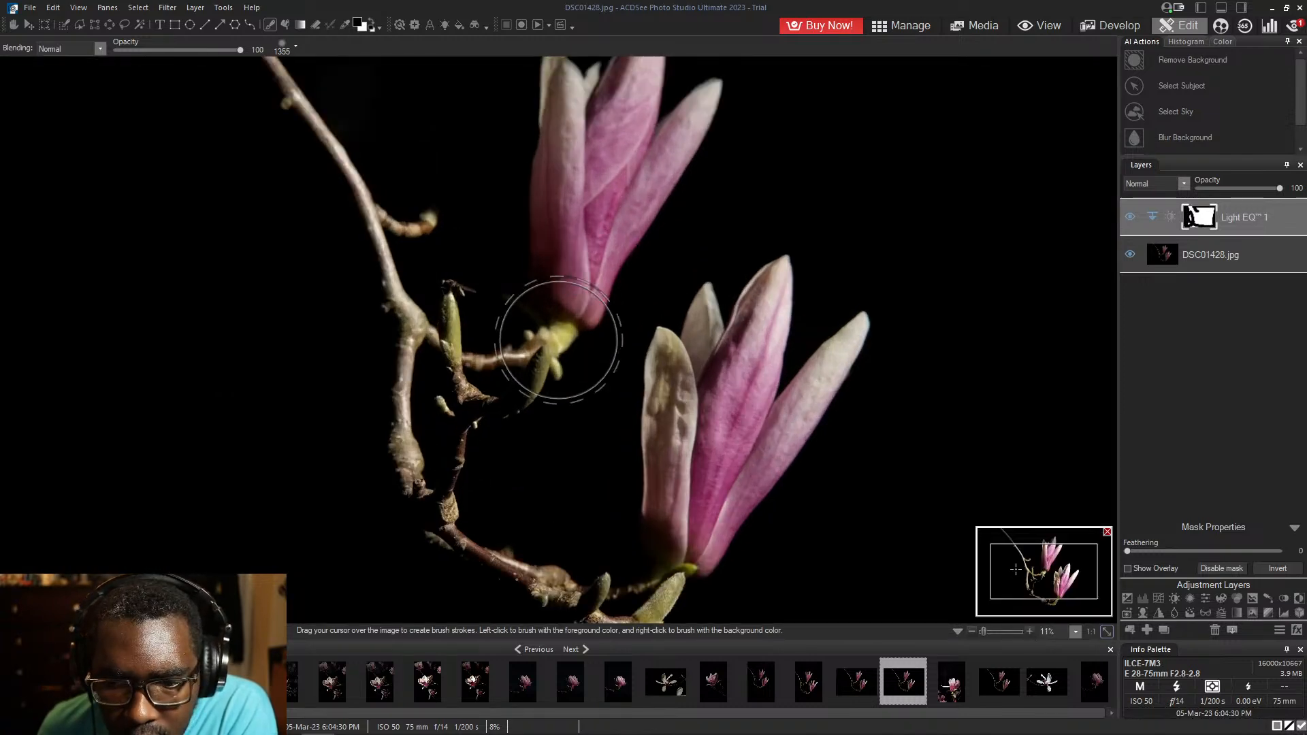
drag(1001, 546, 998, 545)
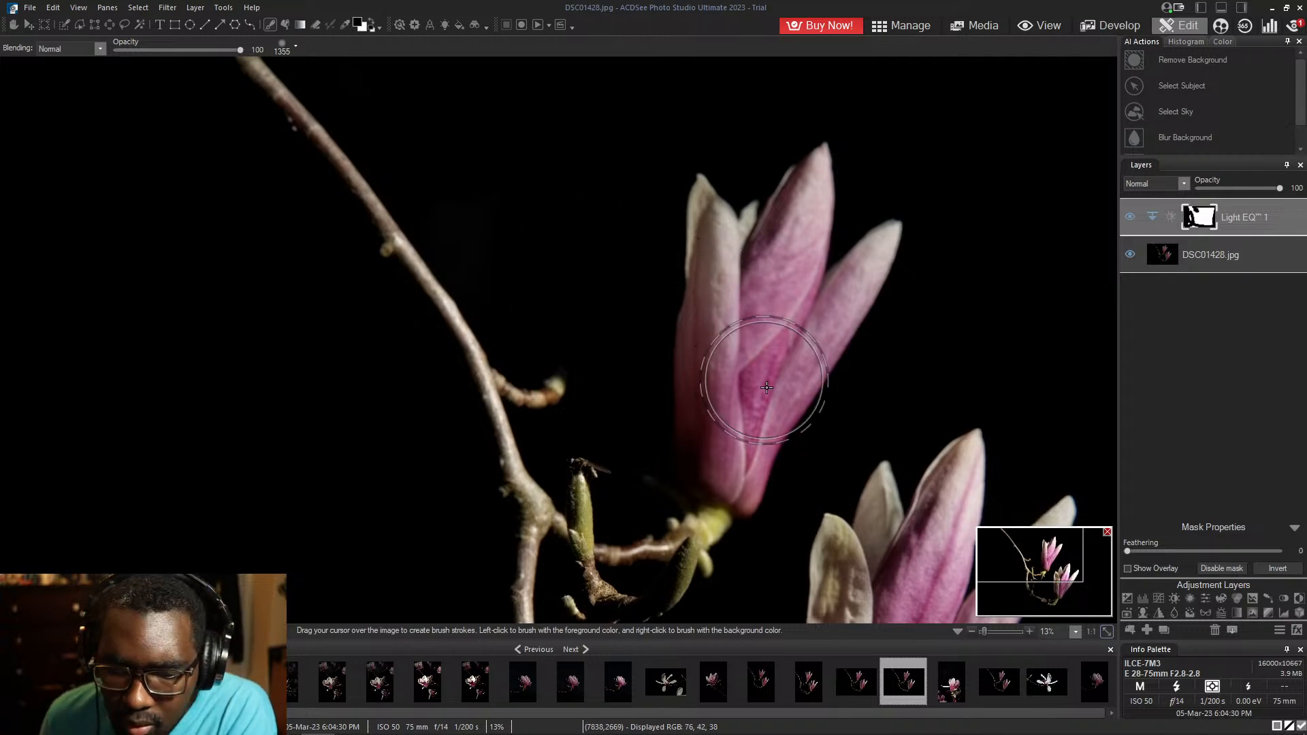
click(972, 630)
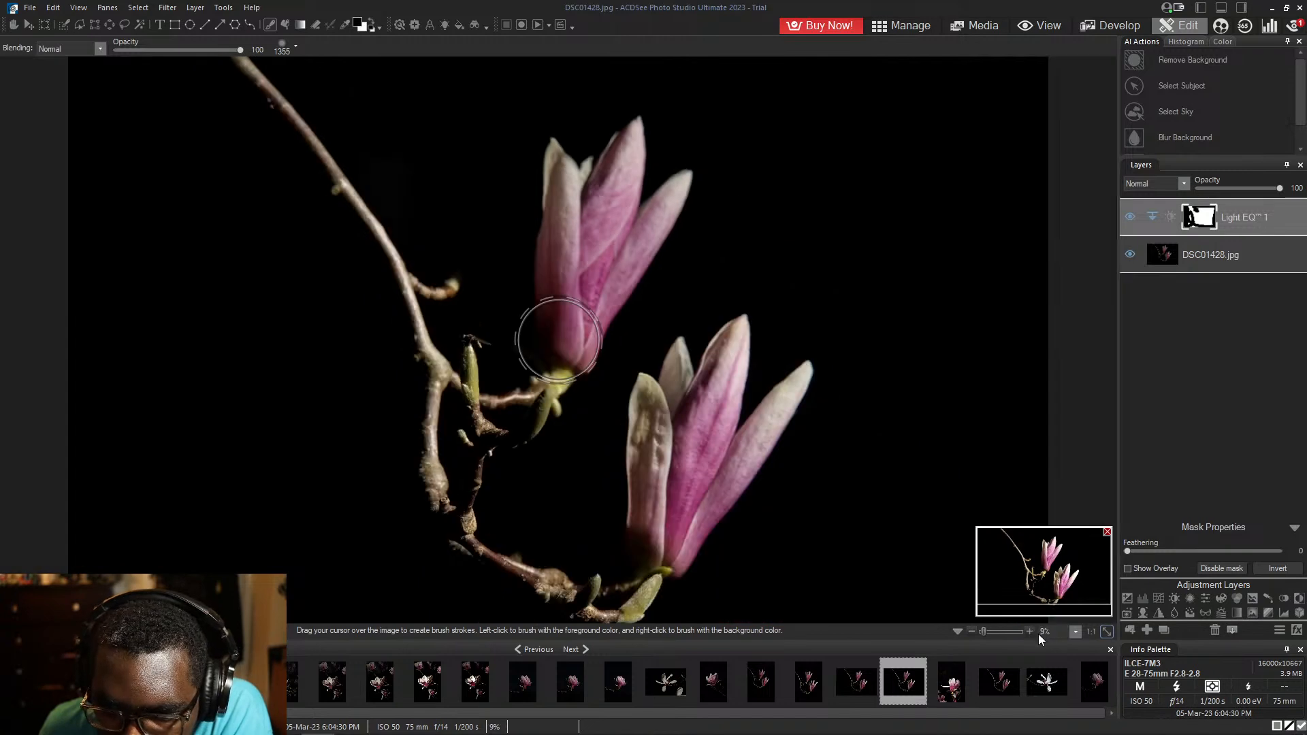
click(1030, 632)
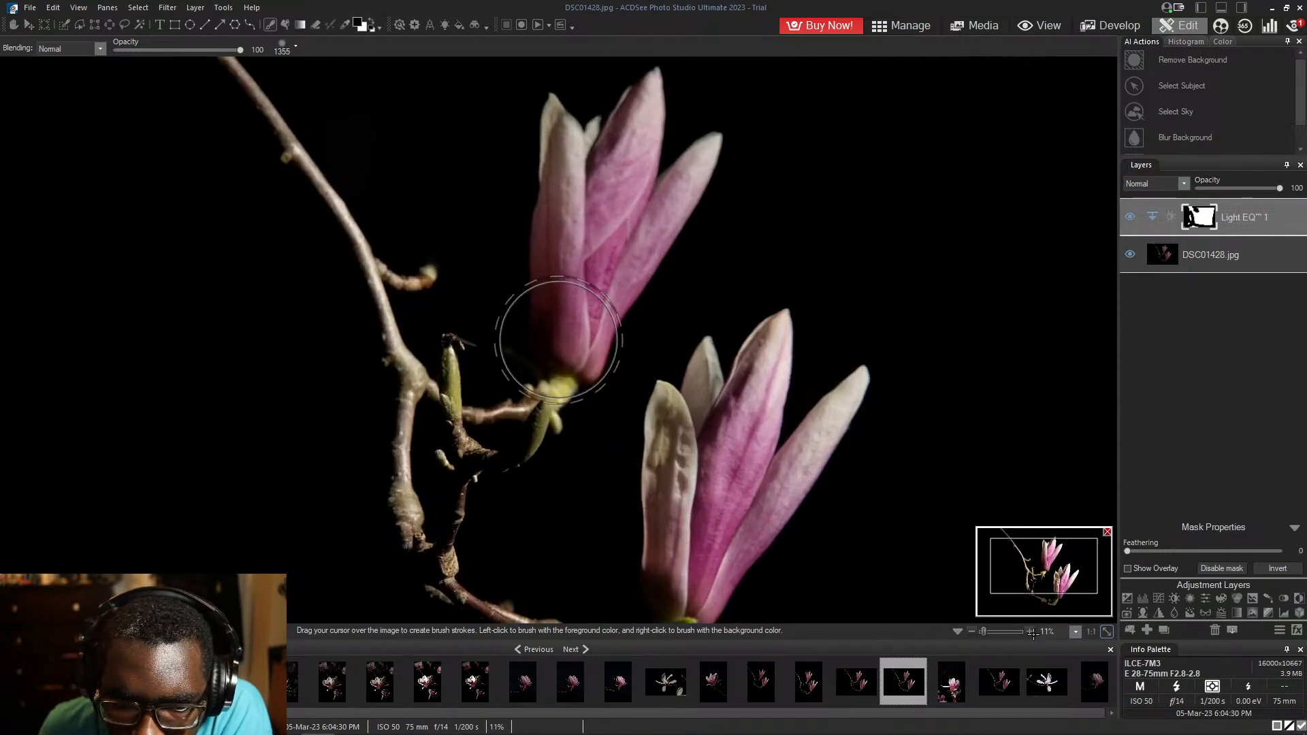
click(1031, 632)
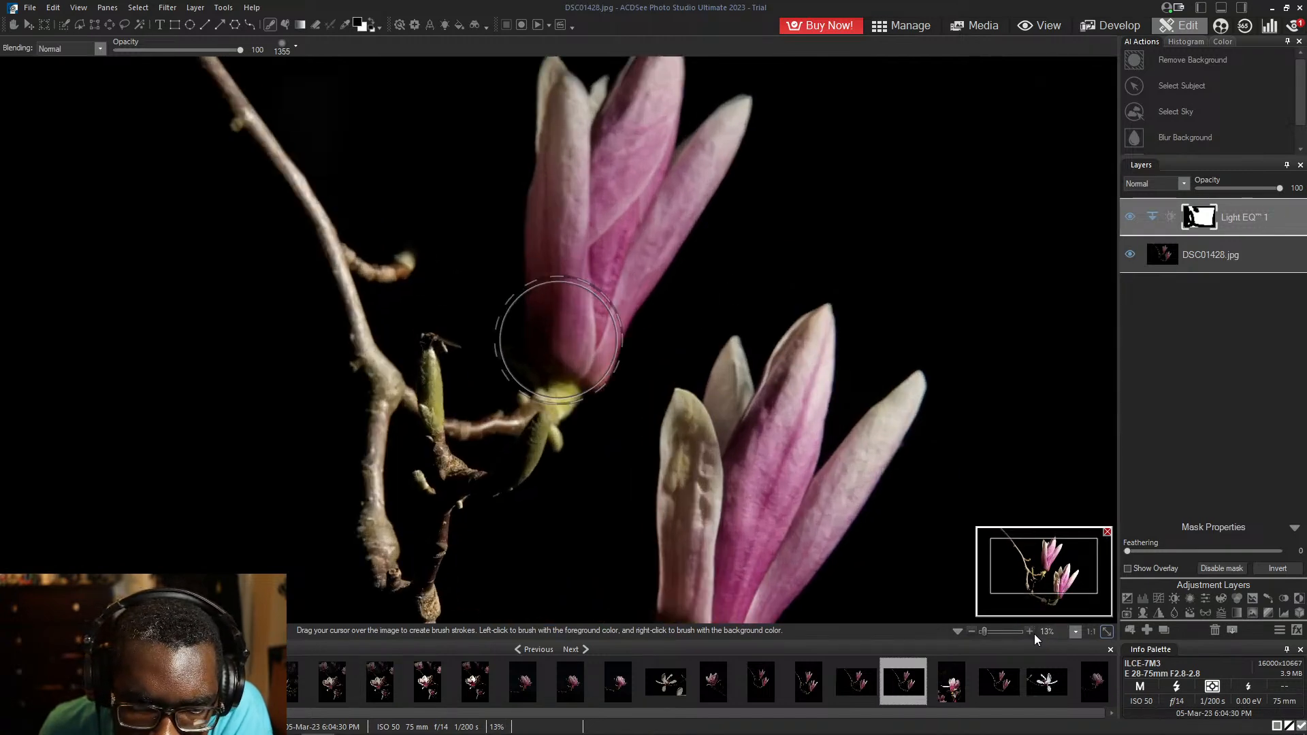
click(971, 631)
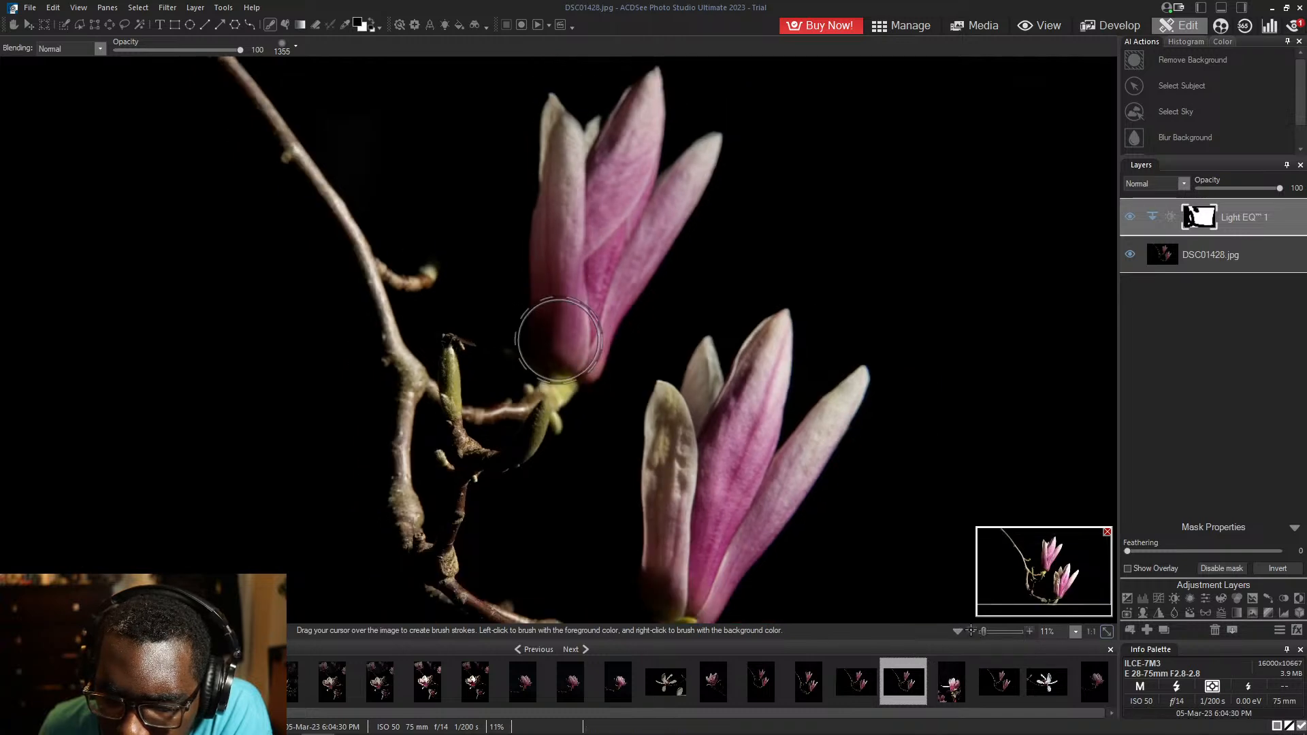
click(971, 631)
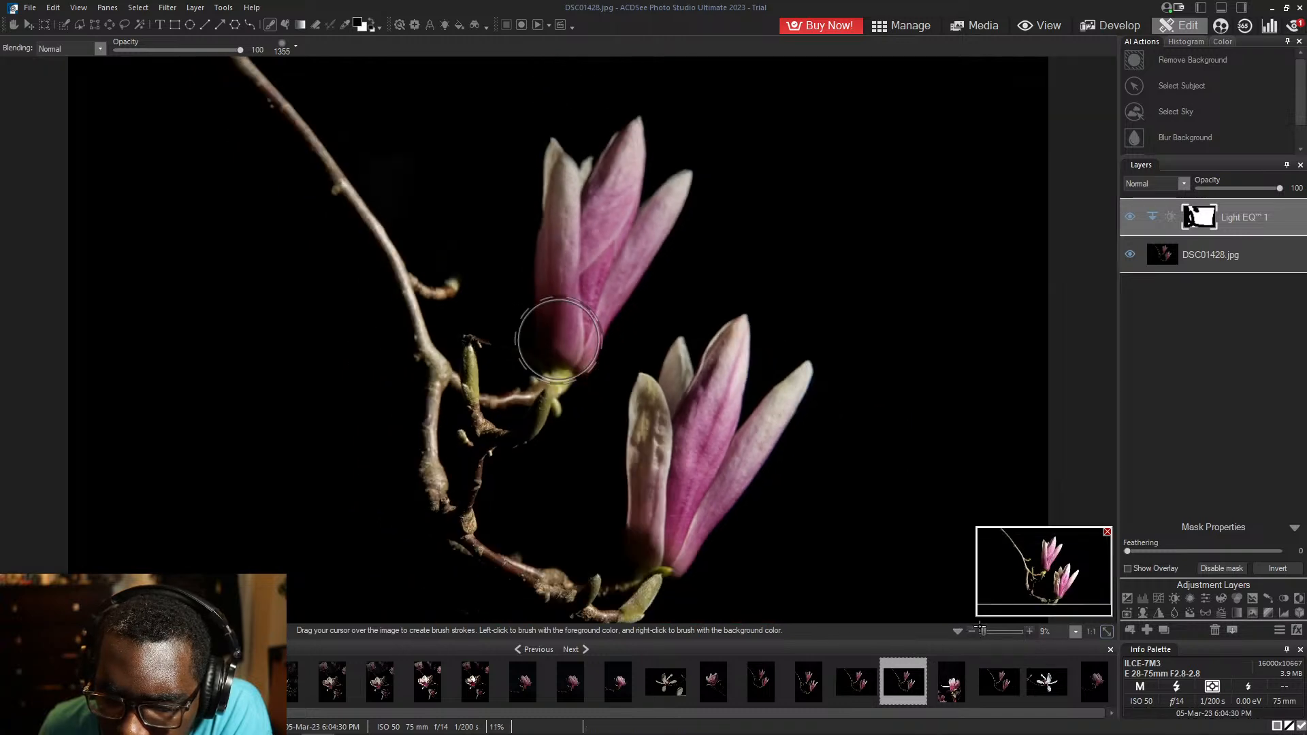
click(1090, 631)
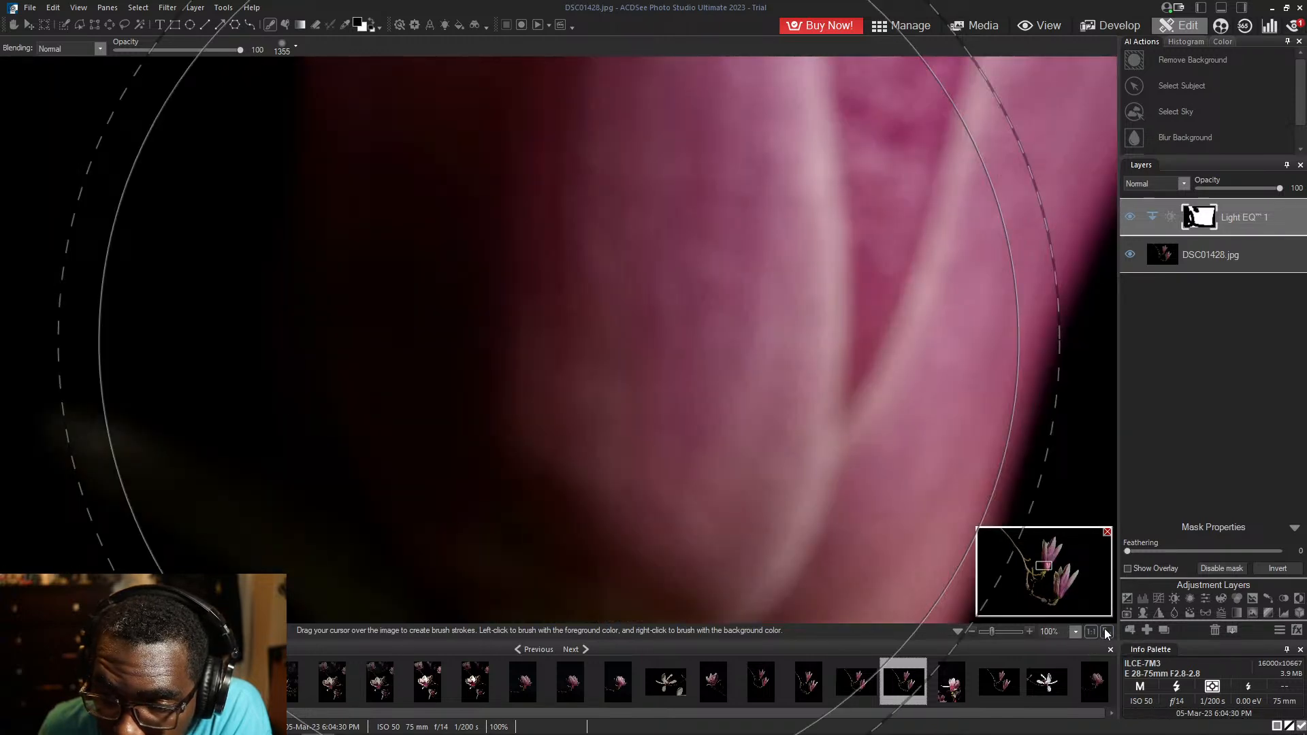
click(1107, 632)
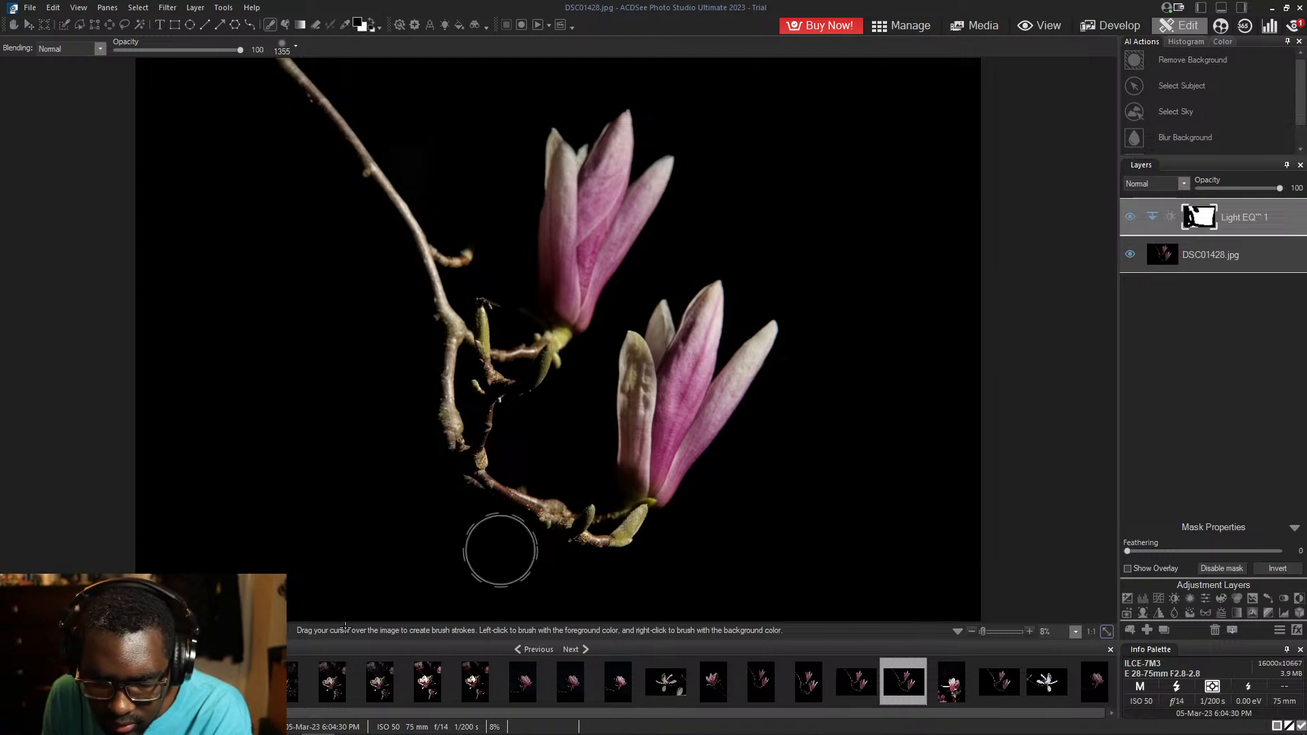
- Switch to File Explorer to check the files in the Neighbour's Flowers Magnolia folder, and return to ACDSee Photo Studio
mouse_move(231, 733)
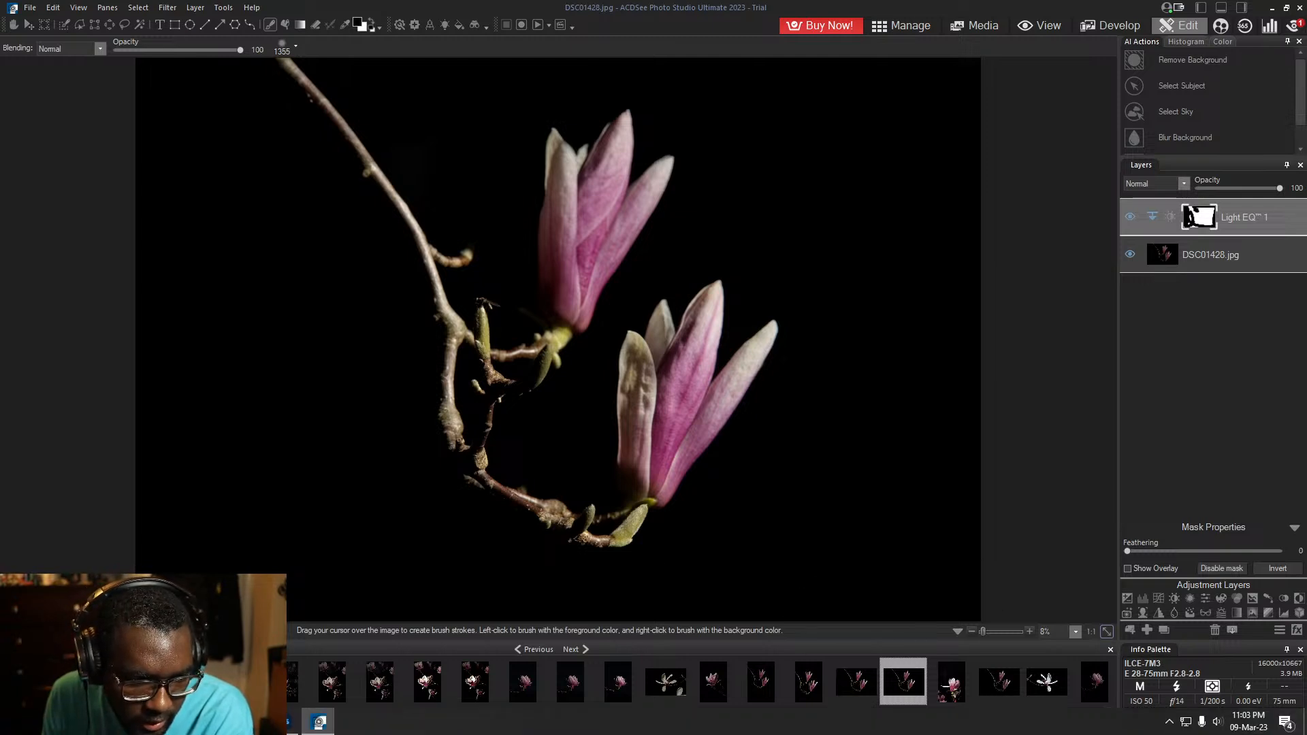
click(318, 722)
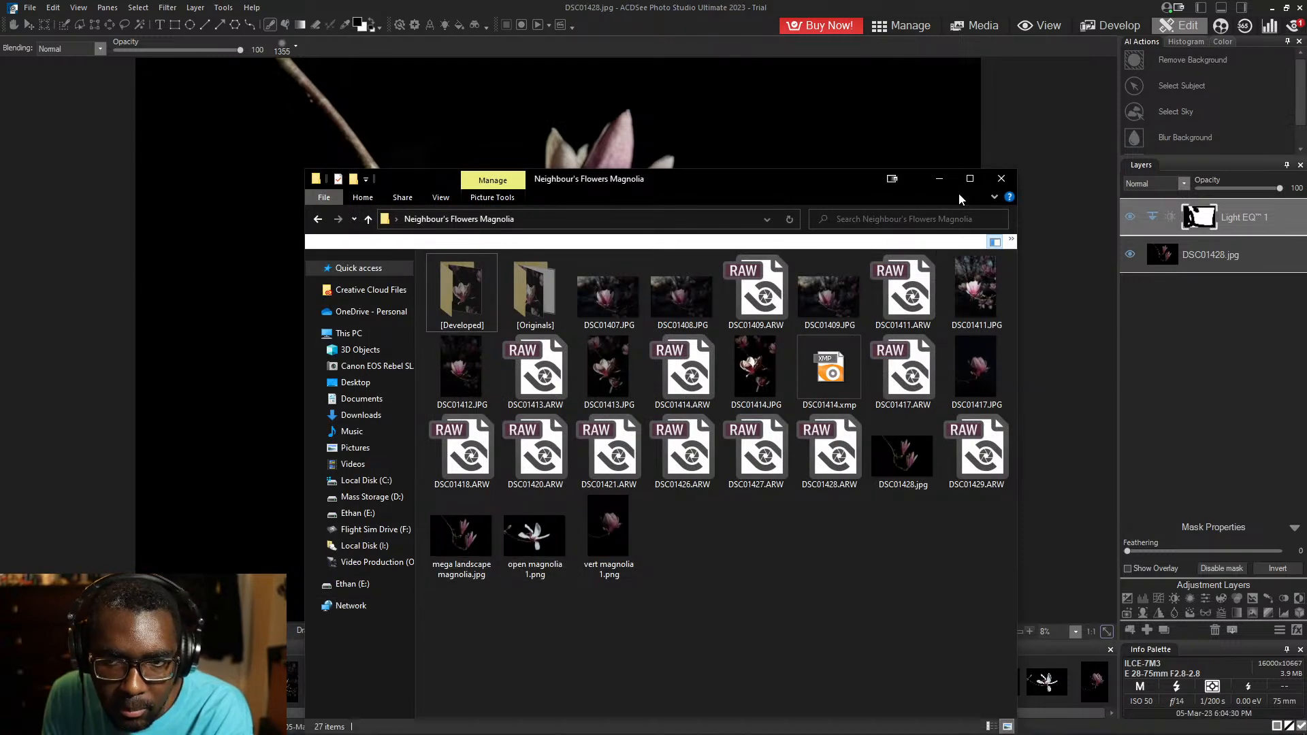
click(940, 178)
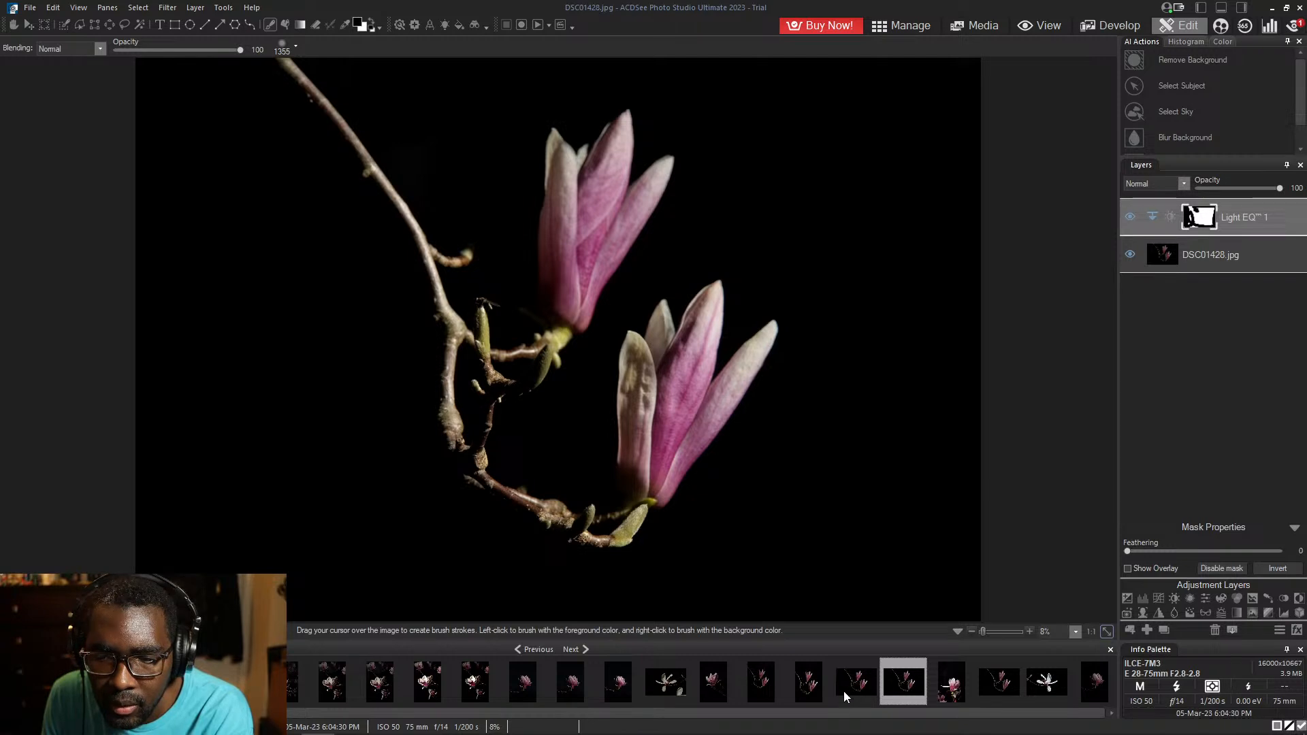
- Move on to the vertical photo DSC01427.ARW, choosing to save the current edit under a new file in PNG format
click(809, 683)
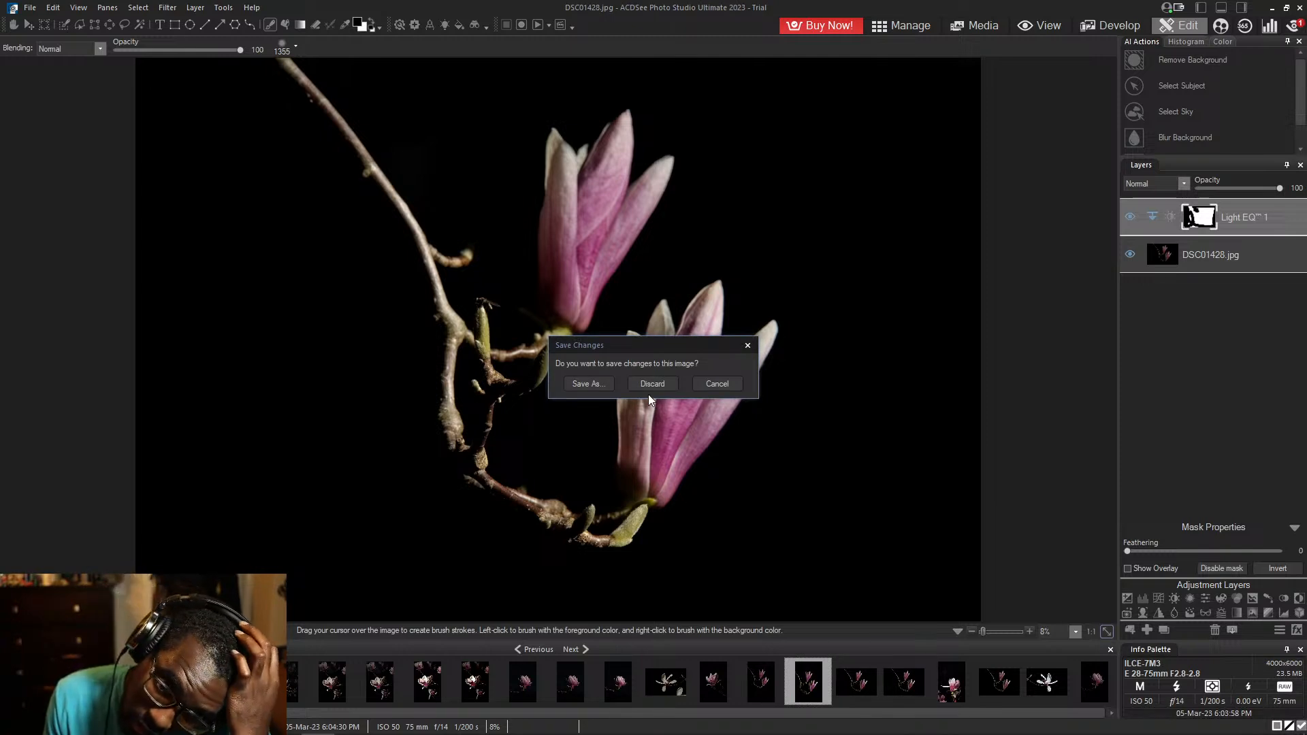
click(599, 386)
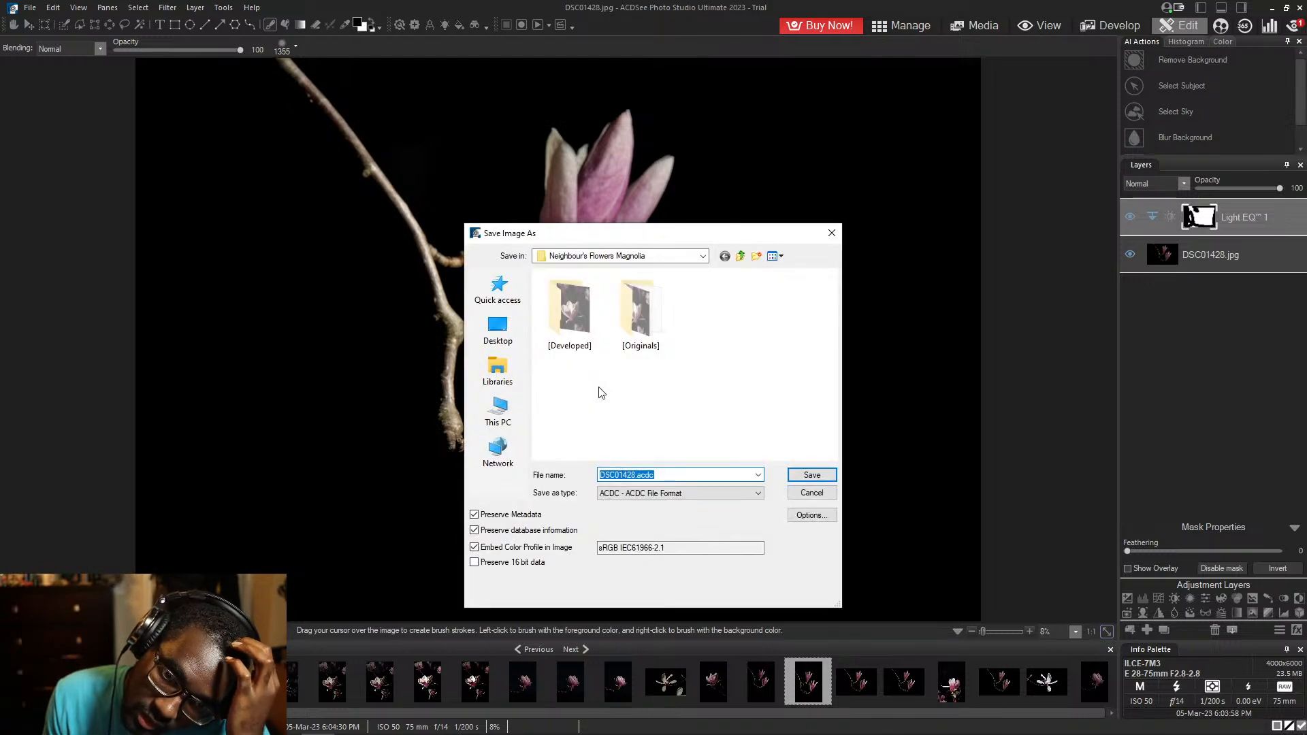
click(734, 494)
click(678, 550)
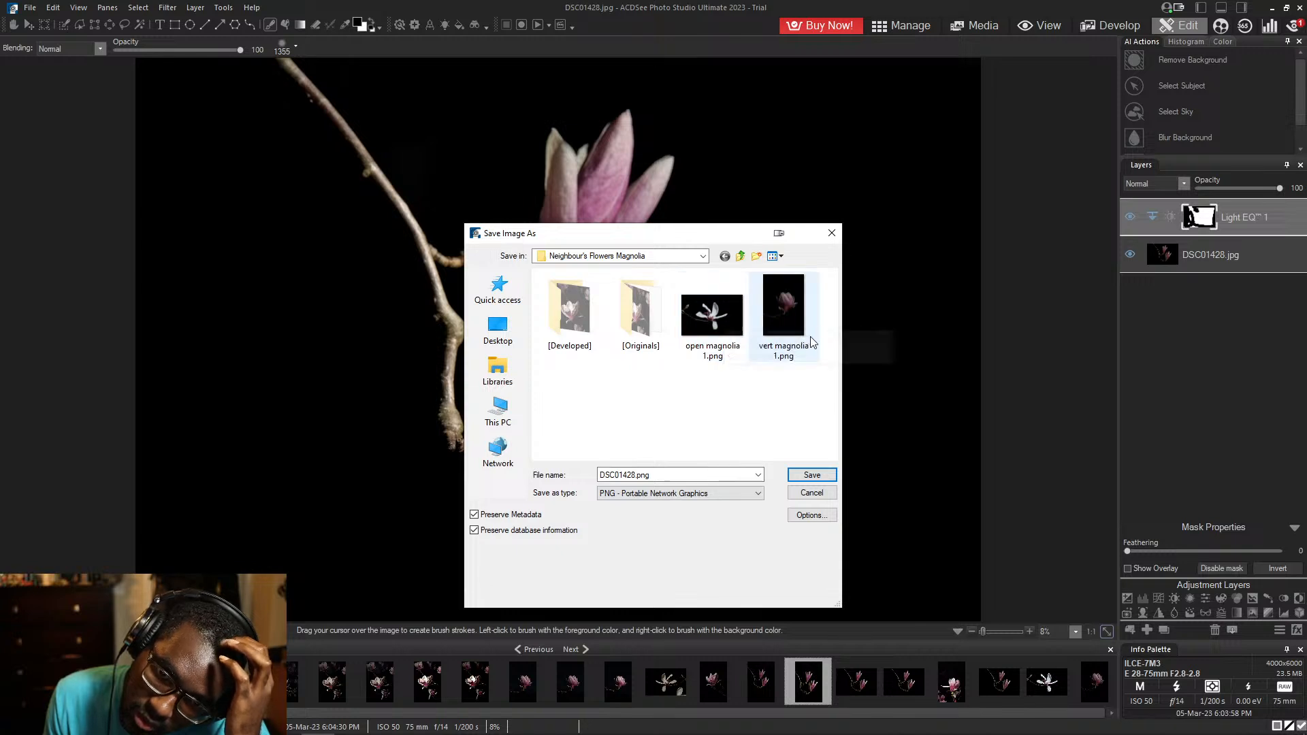
- Name the PNG landscape magnolia 2 and save it in the Neighbour's Flowers Magnolia folder, accepting the color profile conversion
double_click(660, 479)
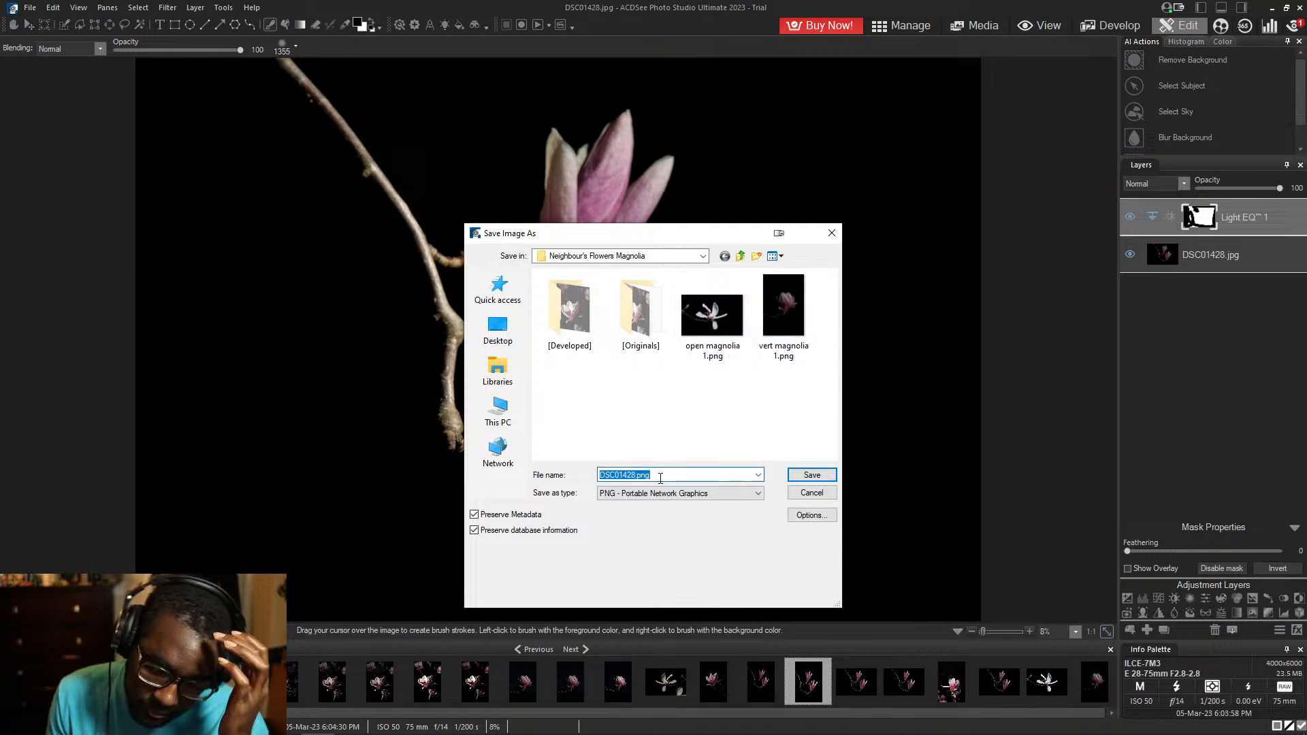
text(me)
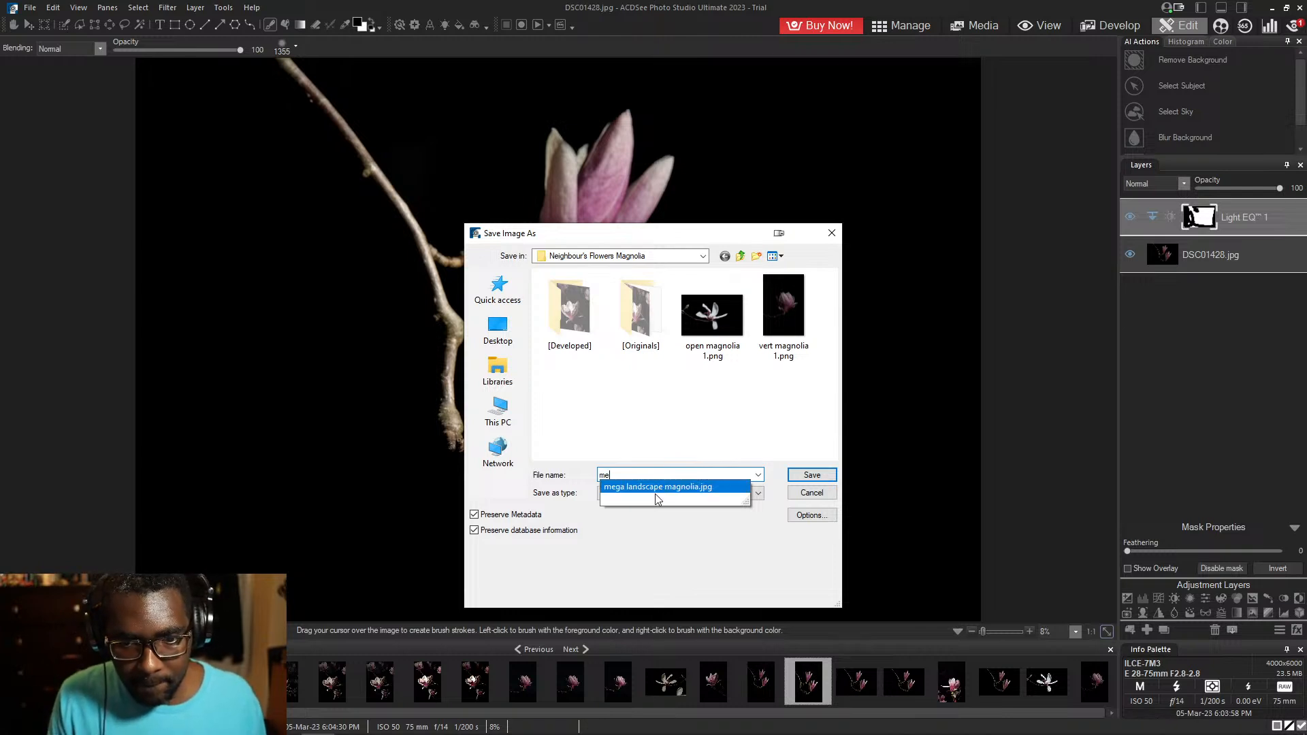
click(658, 488)
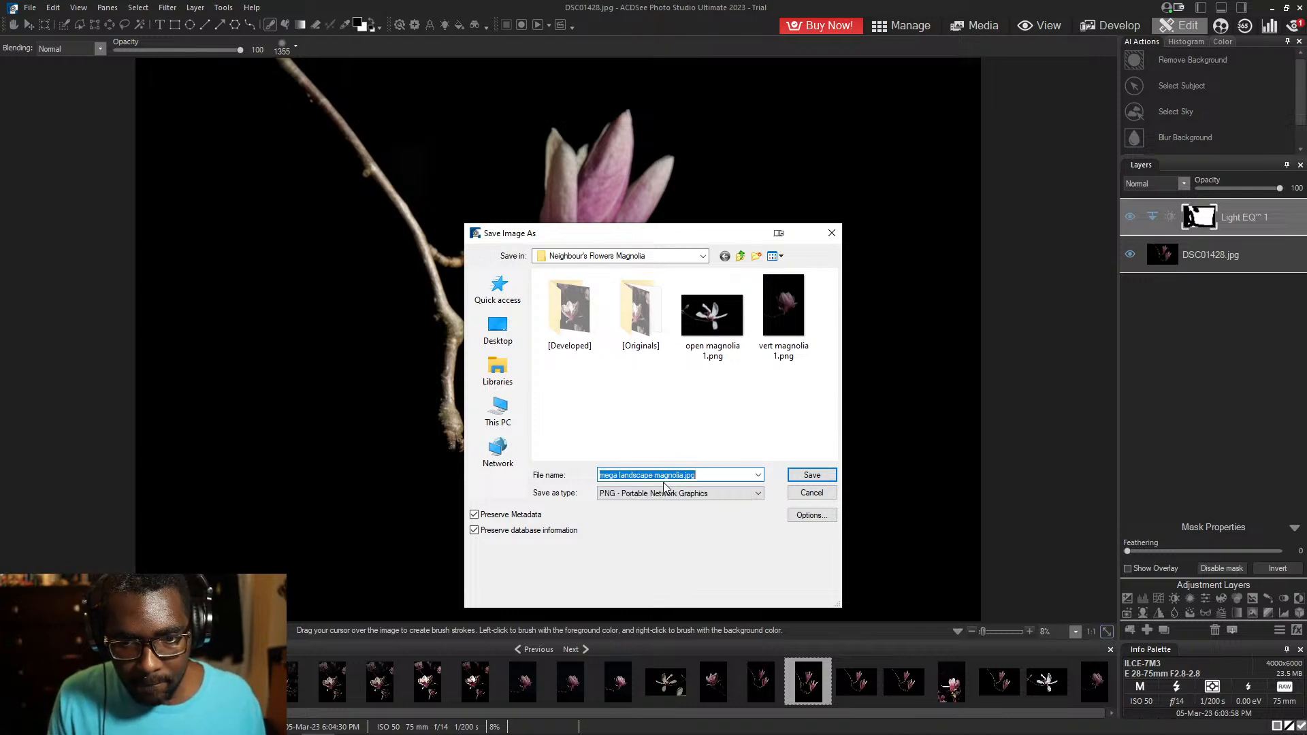
click(707, 474)
key(BackSpace)
key(BackSpace)
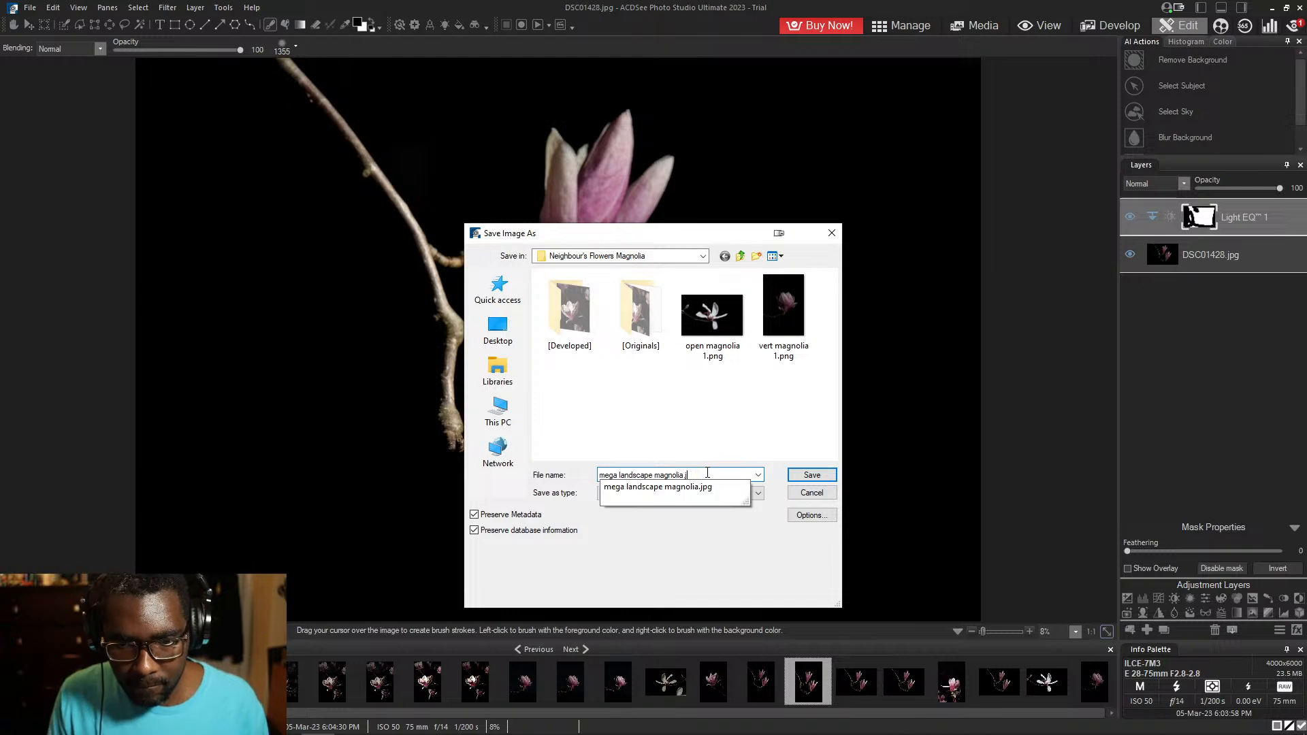
text(2)
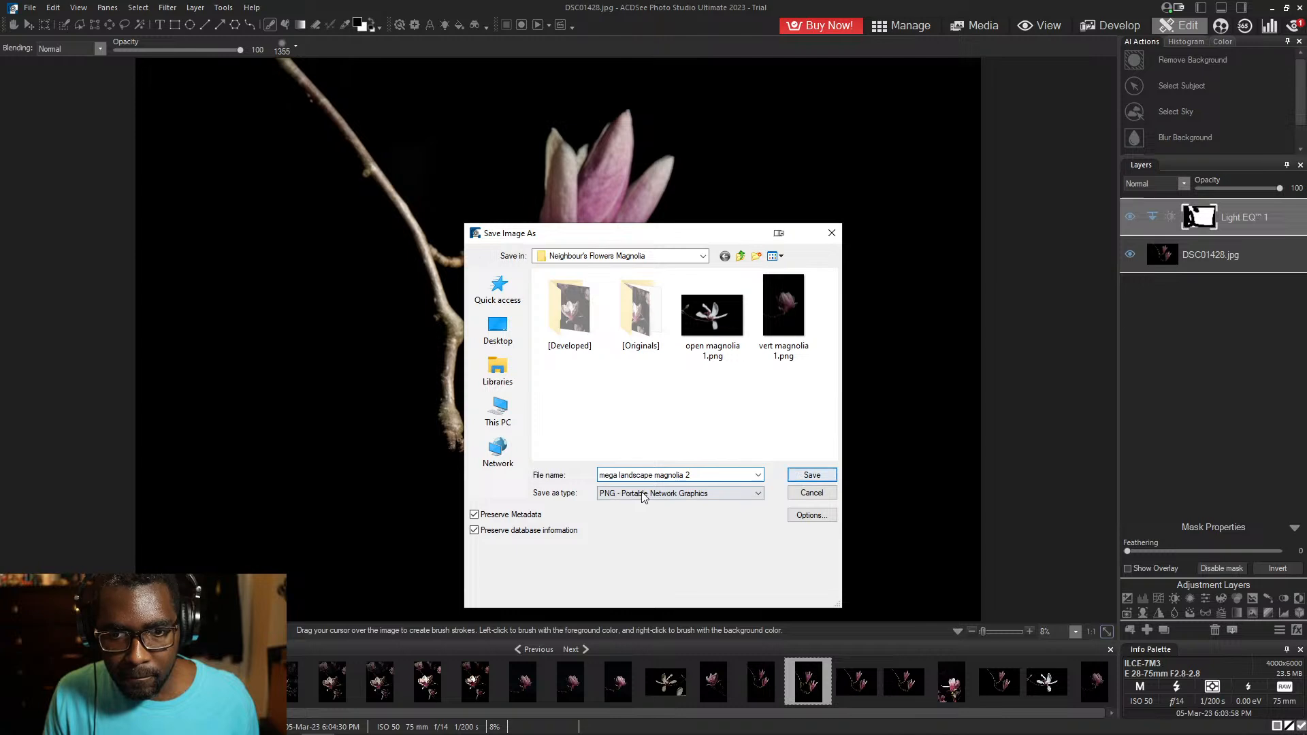
double_click(609, 474)
key(BackSpace)
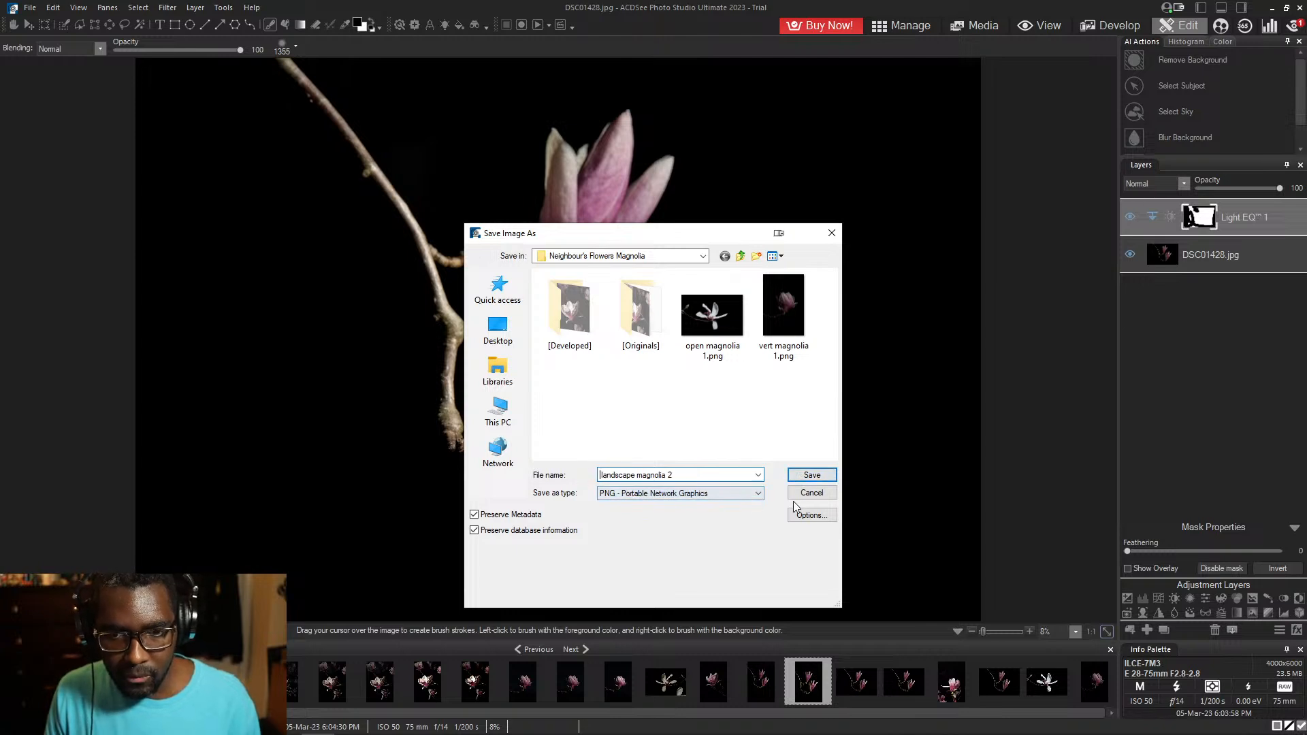
click(813, 476)
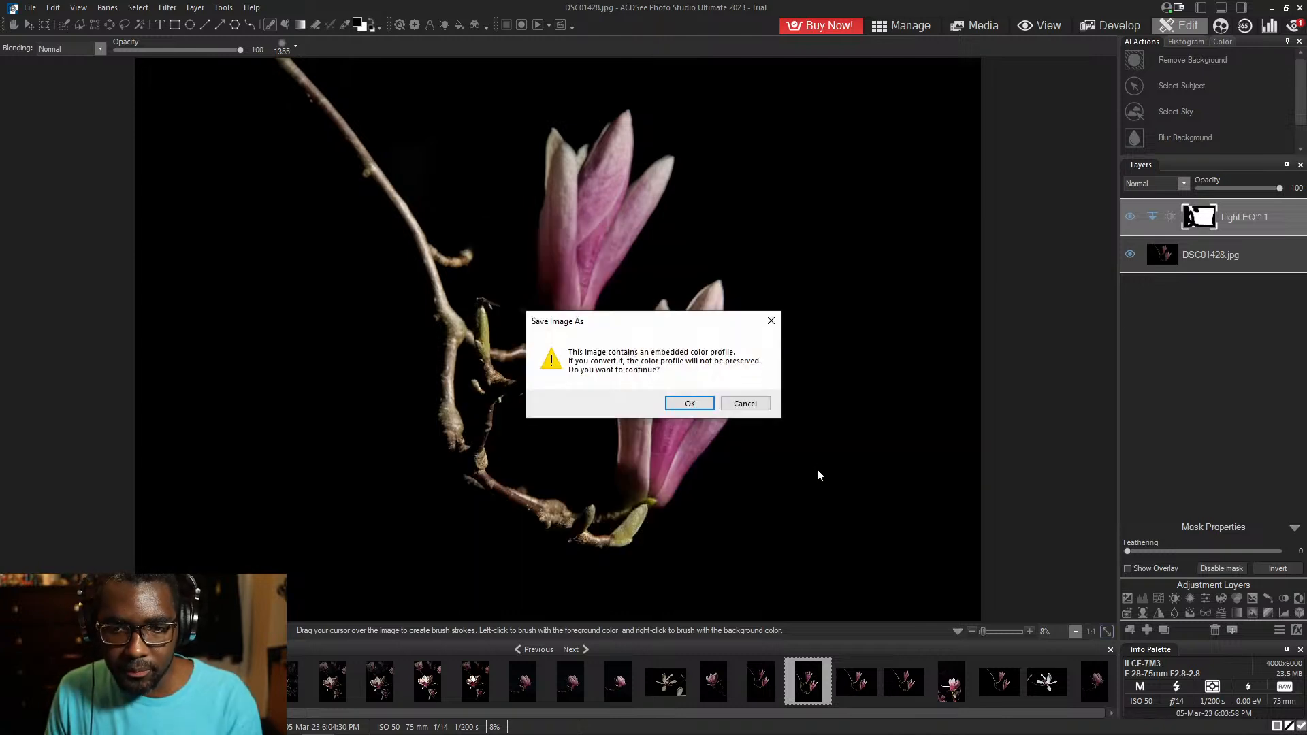
click(689, 401)
click(689, 402)
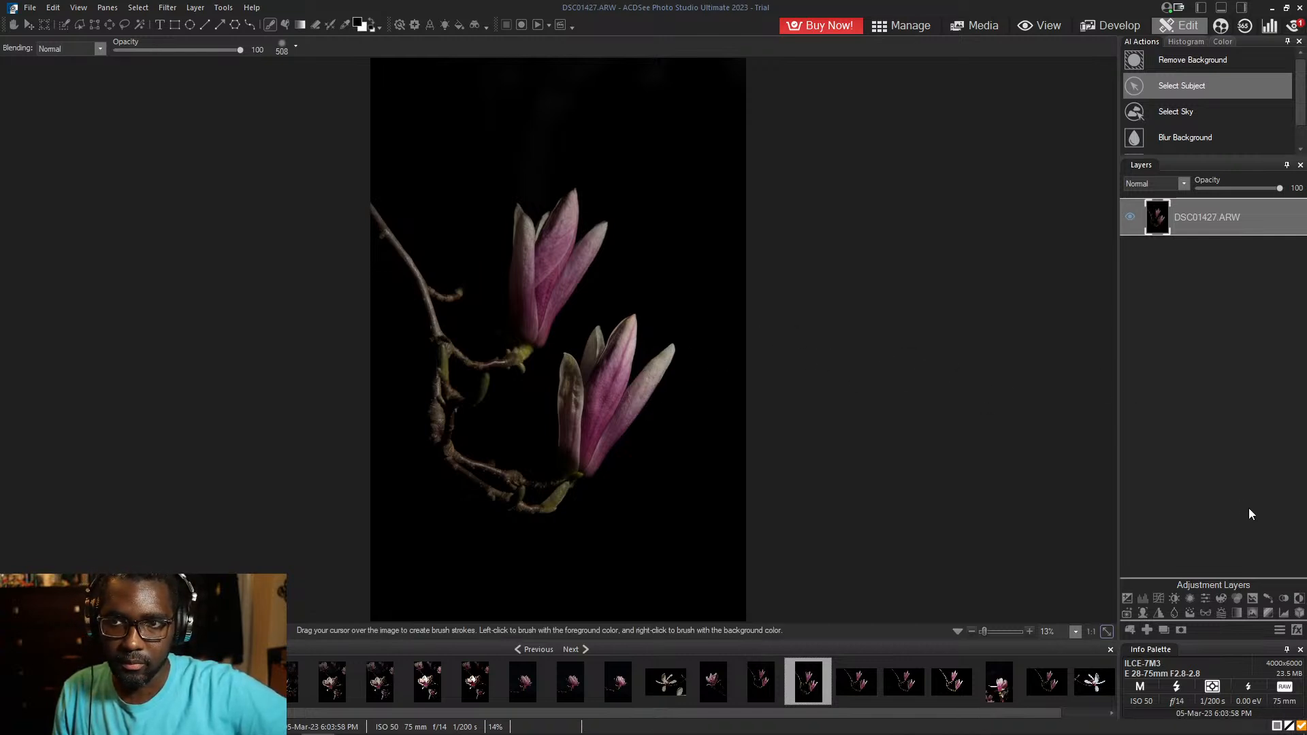
- Try two Color EQ layers on DSC01427.ARW, add a Levels adjustment layer, and delete both Color EQ layers
click(1224, 598)
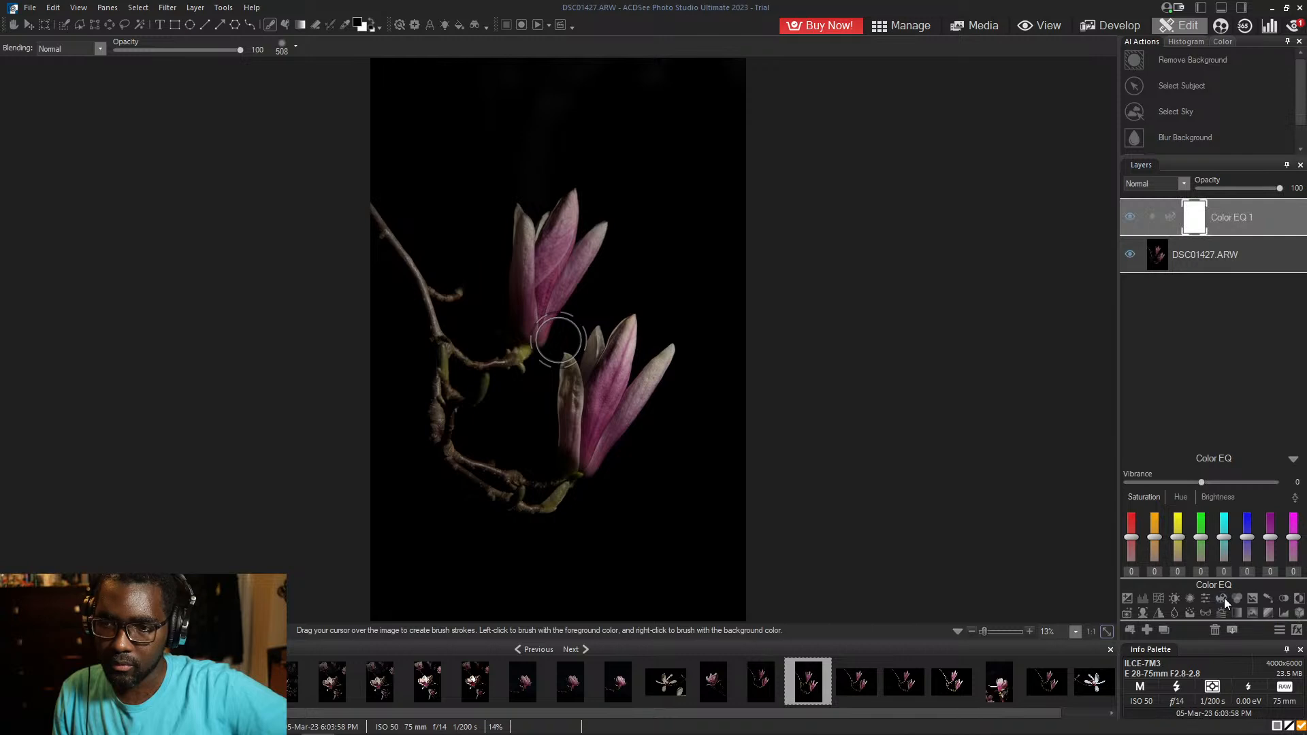
click(1223, 599)
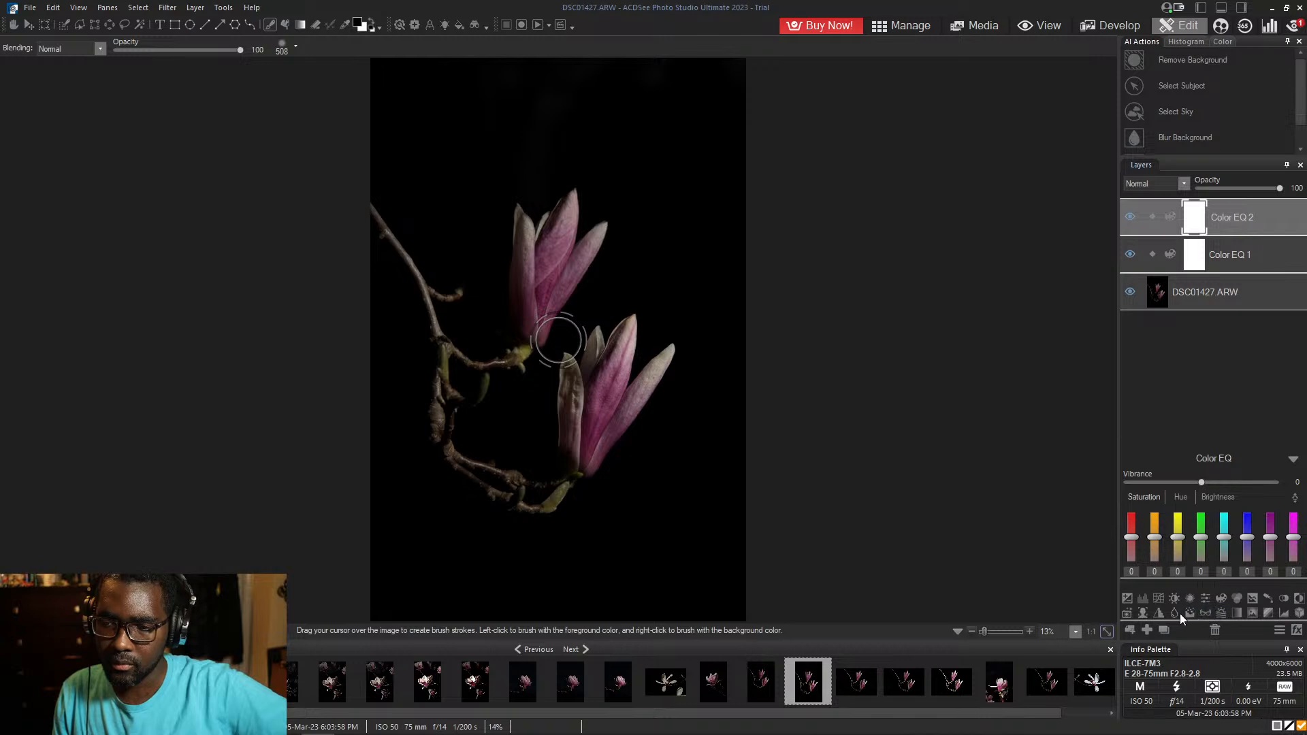
click(1143, 600)
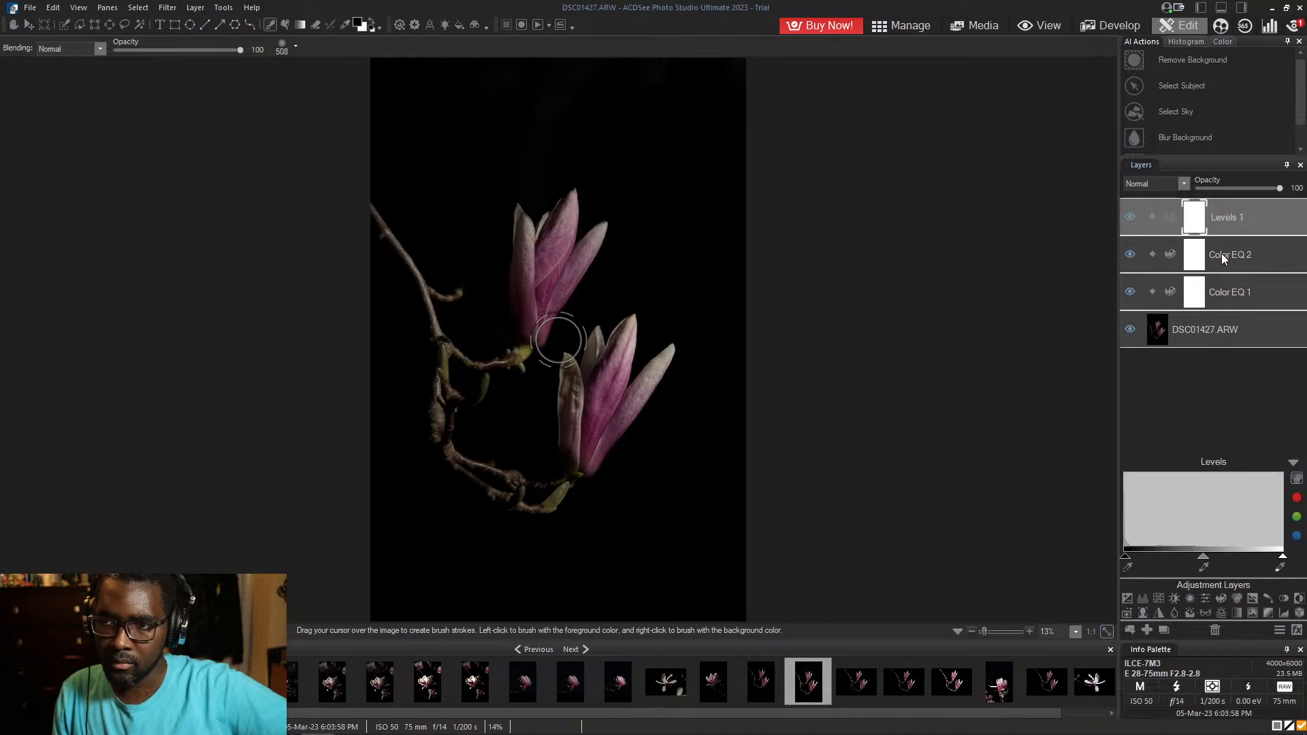
click(1225, 253)
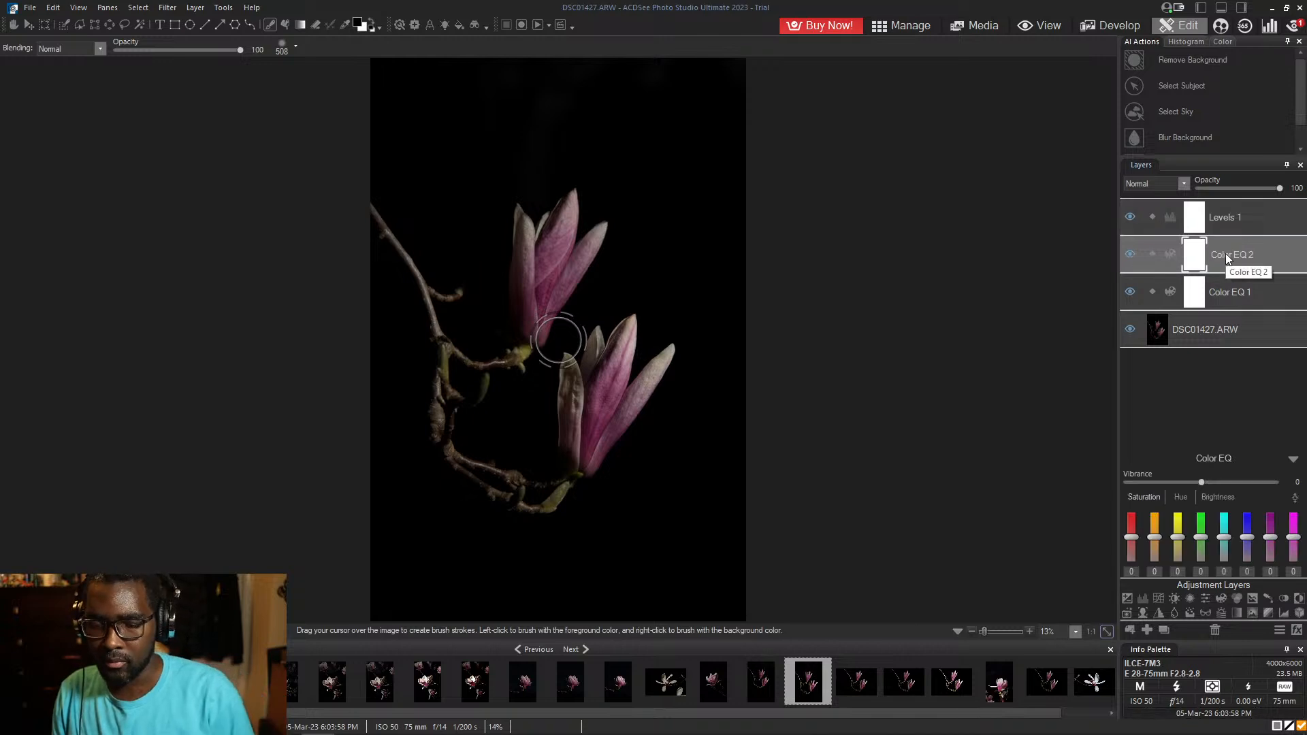
key(Delete)
key(Delete)
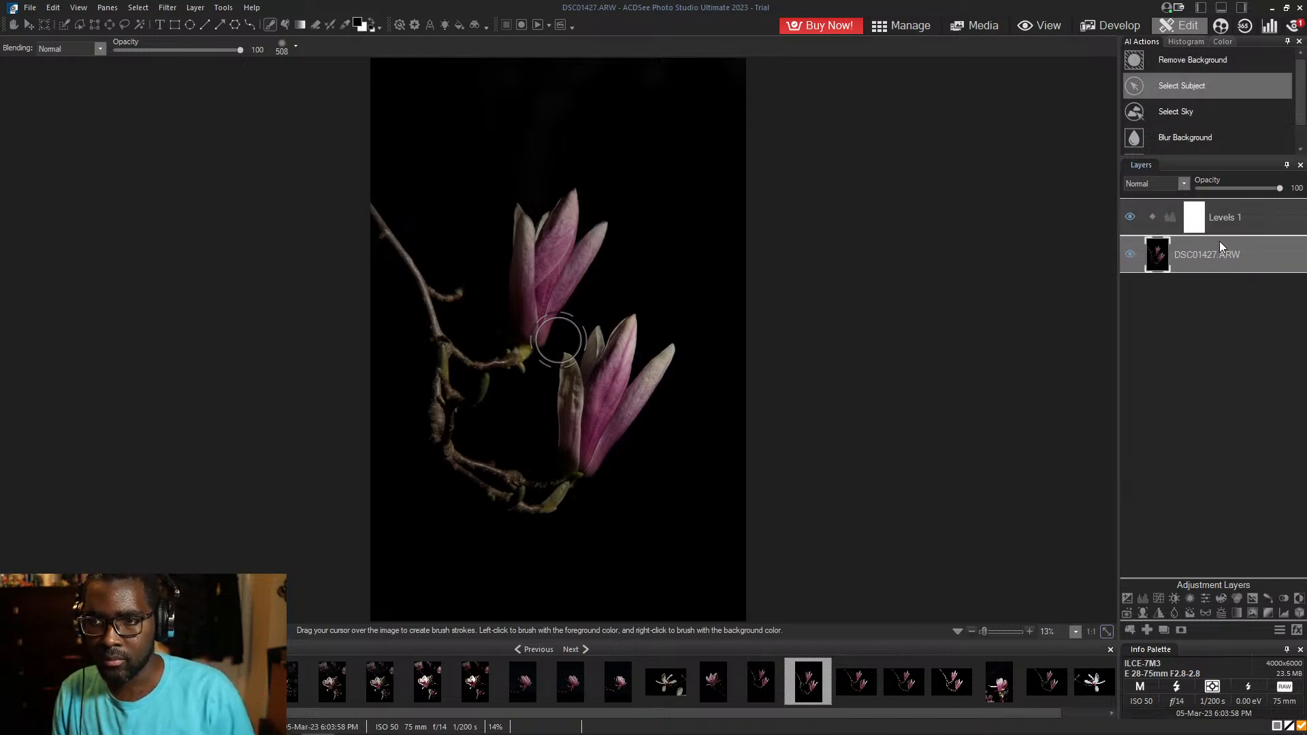
- On the Levels 1 layer, raise the black point slightly, lower the white point, and shift the midtones to brighten the magnolias
click(1230, 225)
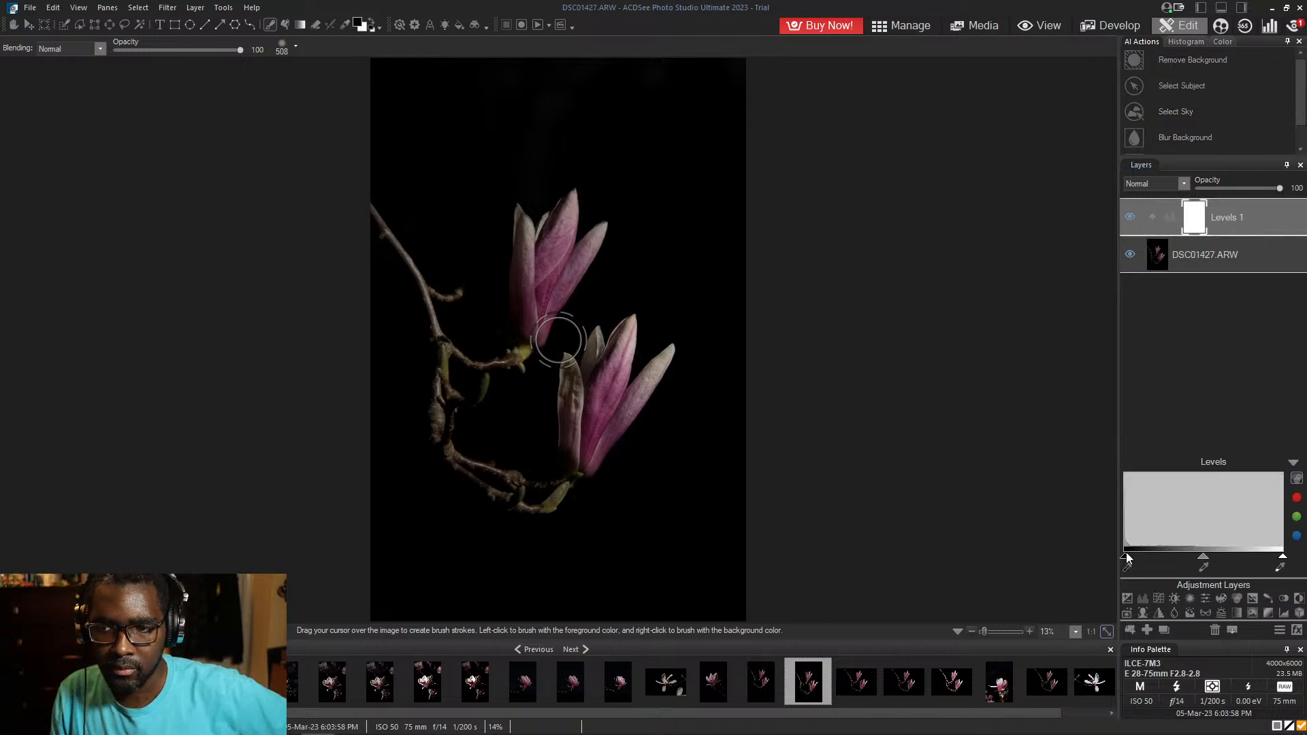
drag(1127, 555, 1136, 555)
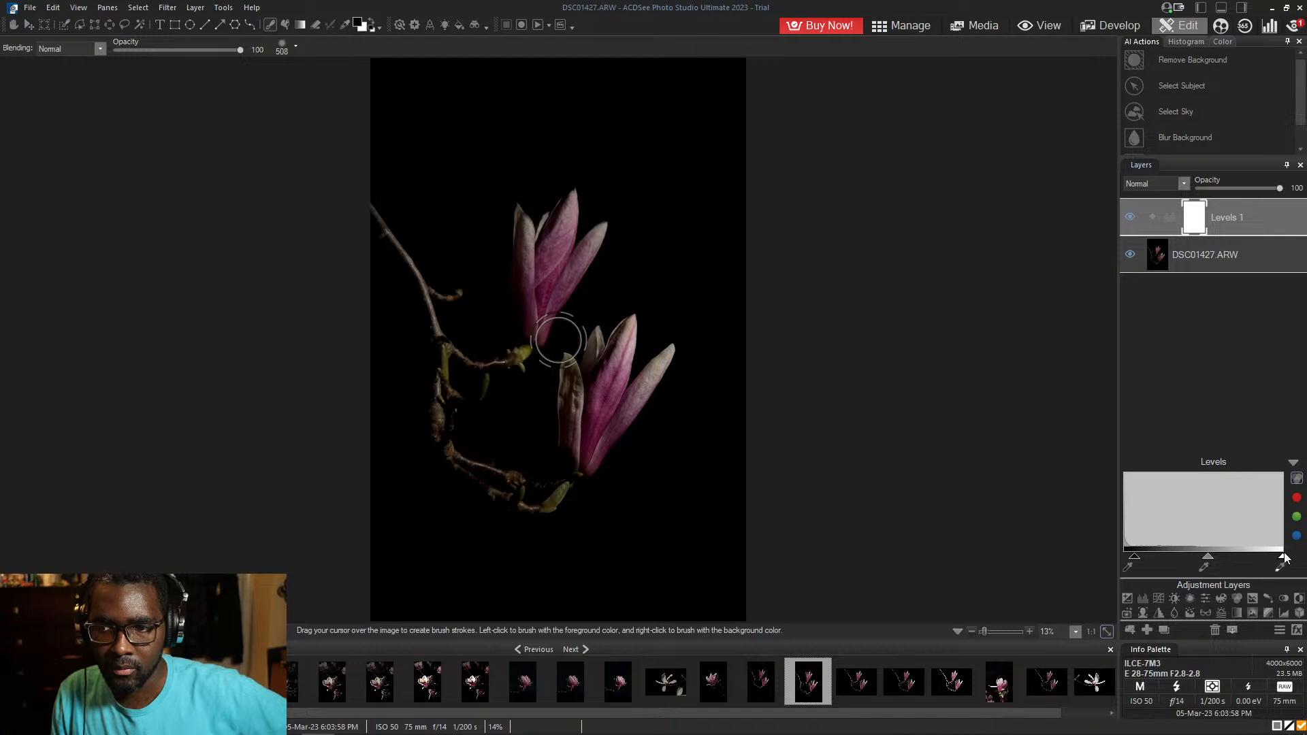
drag(1283, 556, 1184, 560)
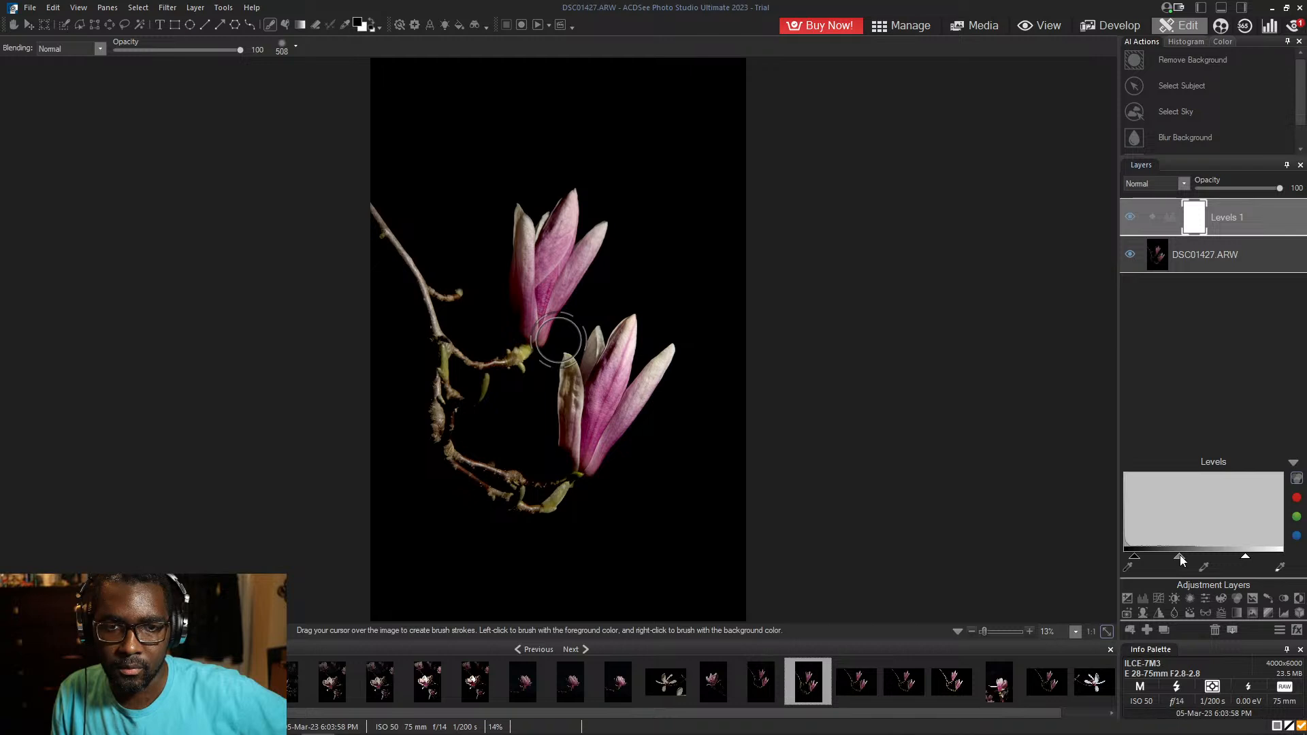
drag(1181, 560, 1180, 560)
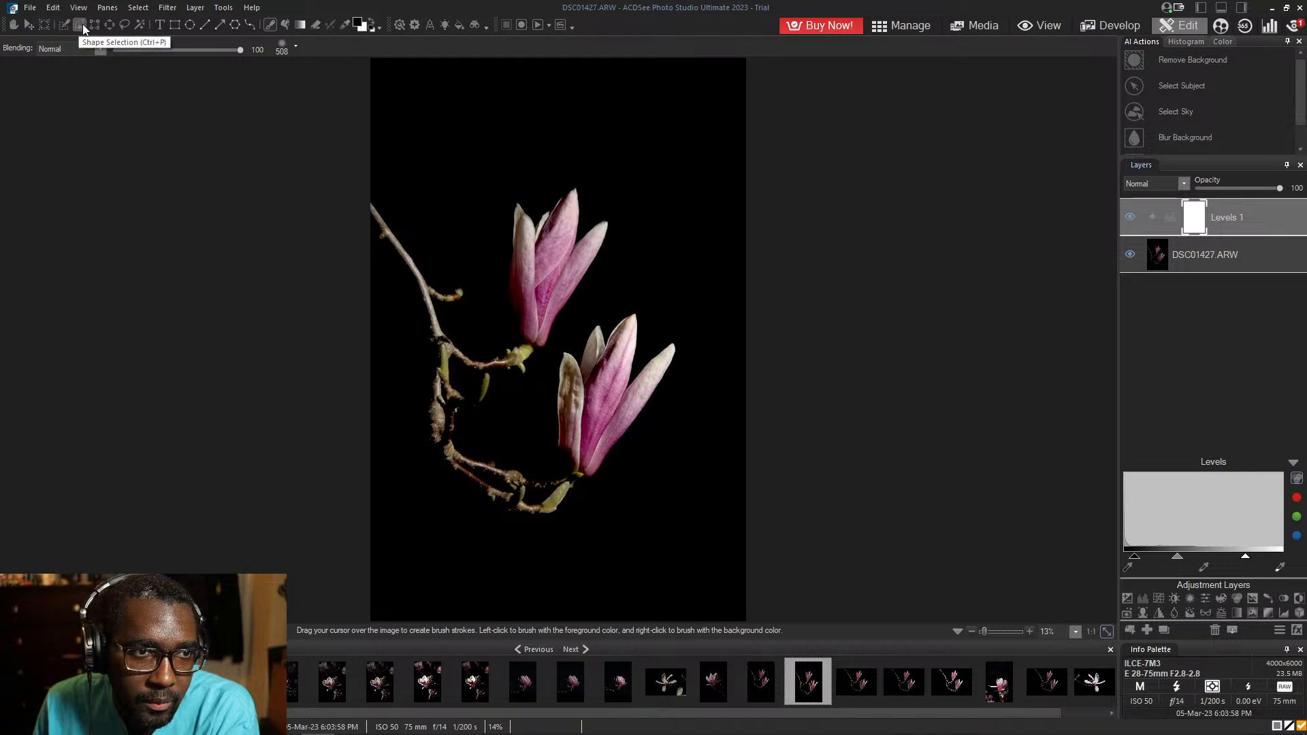
click(124, 24)
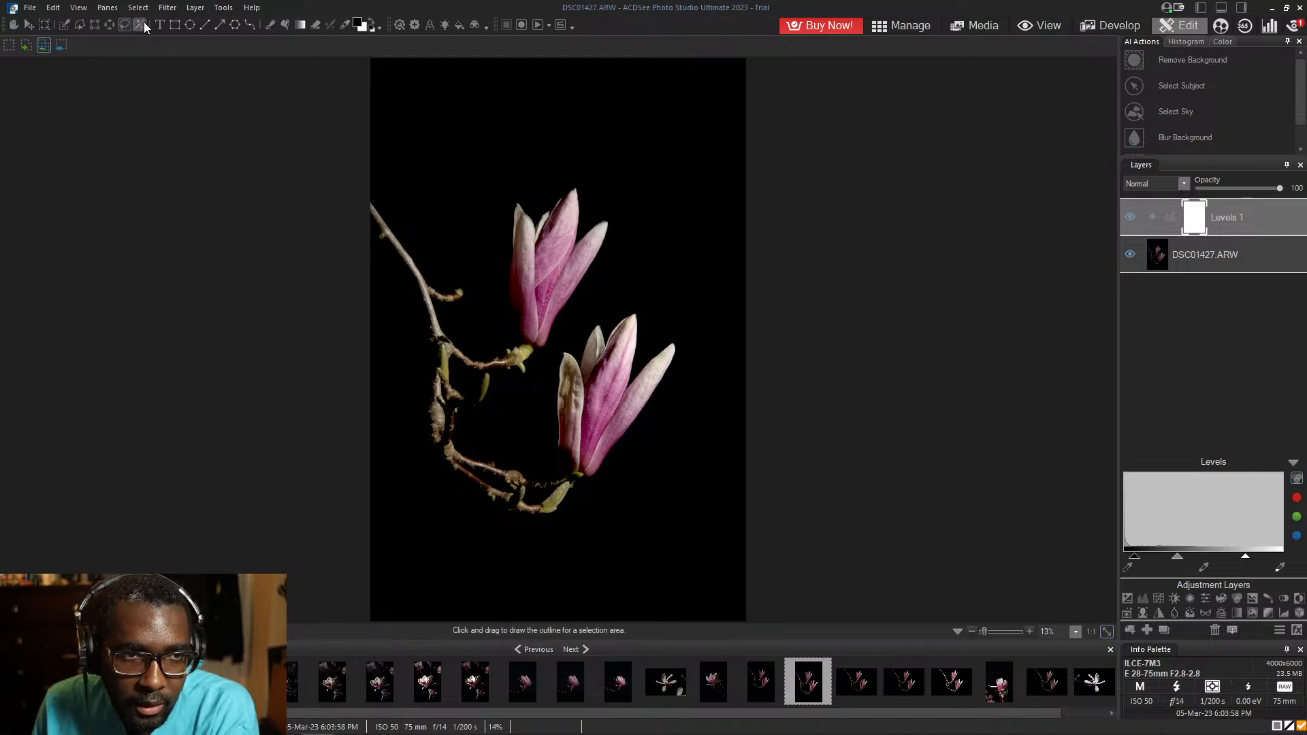
click(144, 21)
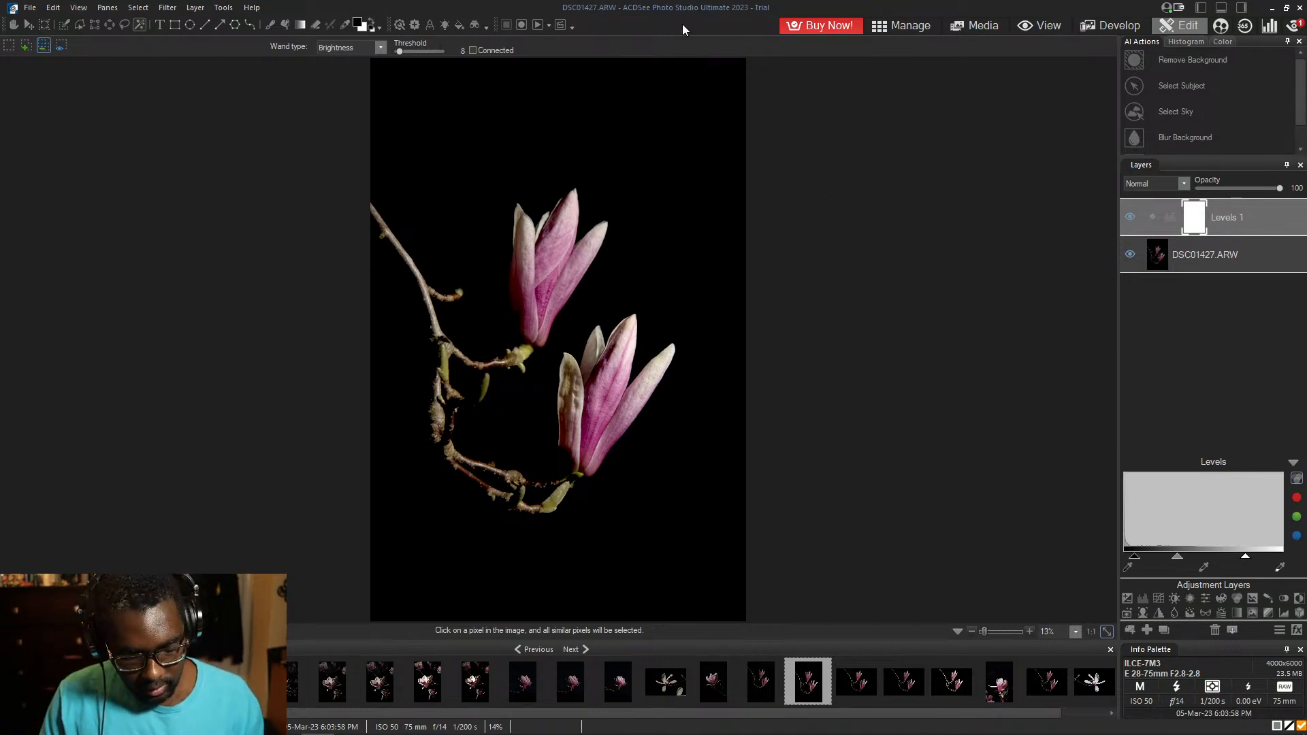
- Set the image's resize dimensions to 10667 x 16000 pixels with the original aspect ratio preserved, and estimate the new file size
key(ctrl+z)
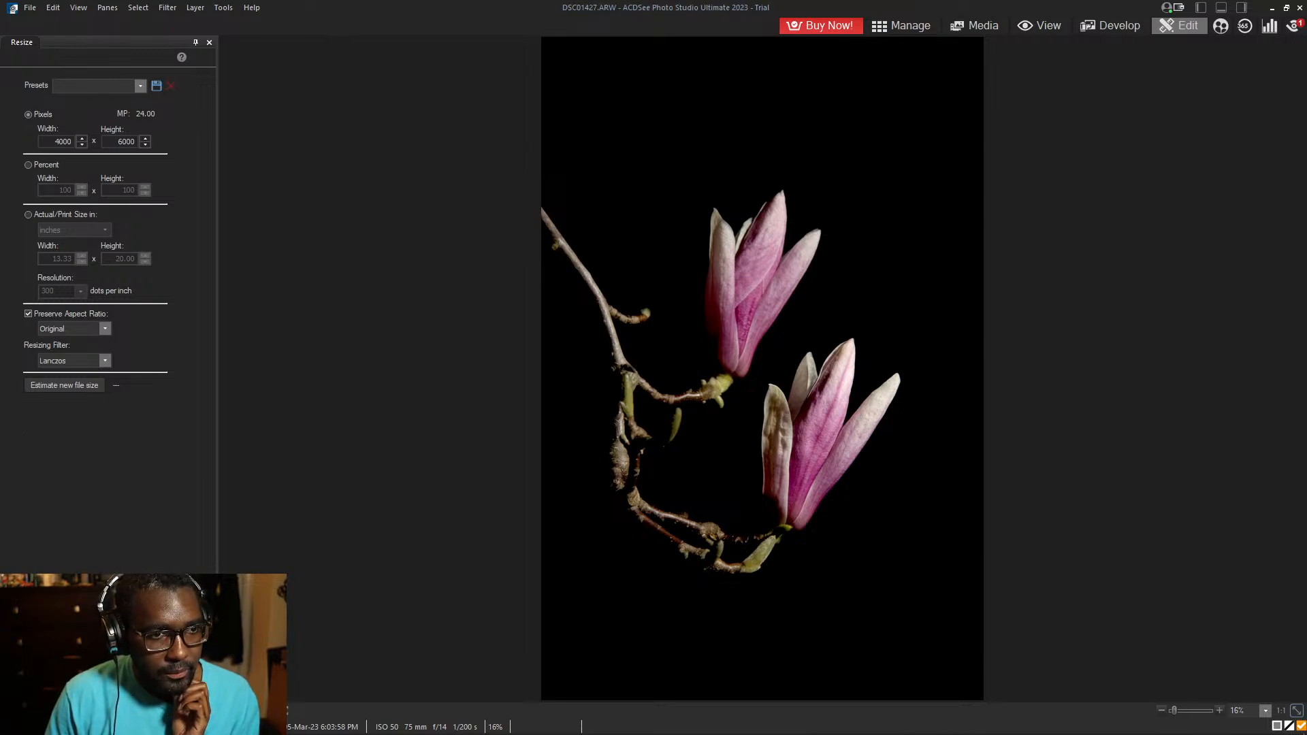
click(56, 141)
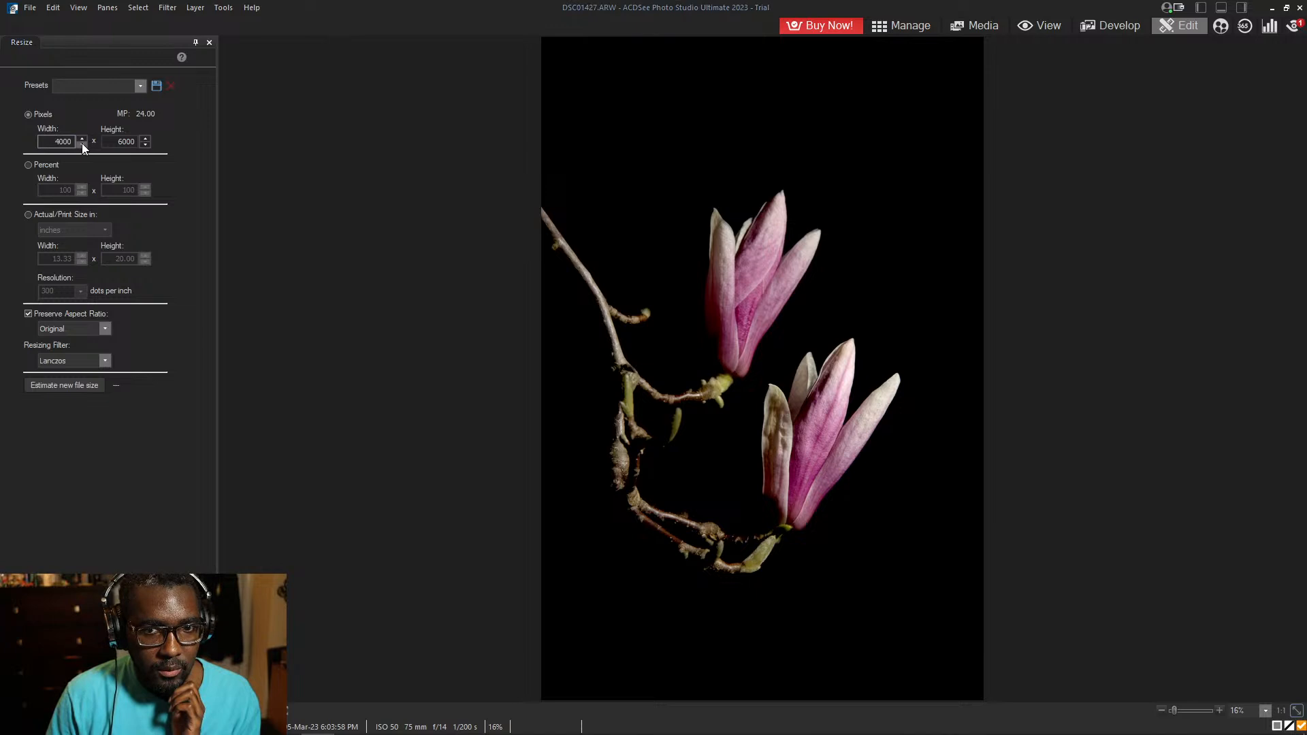
text(10667)
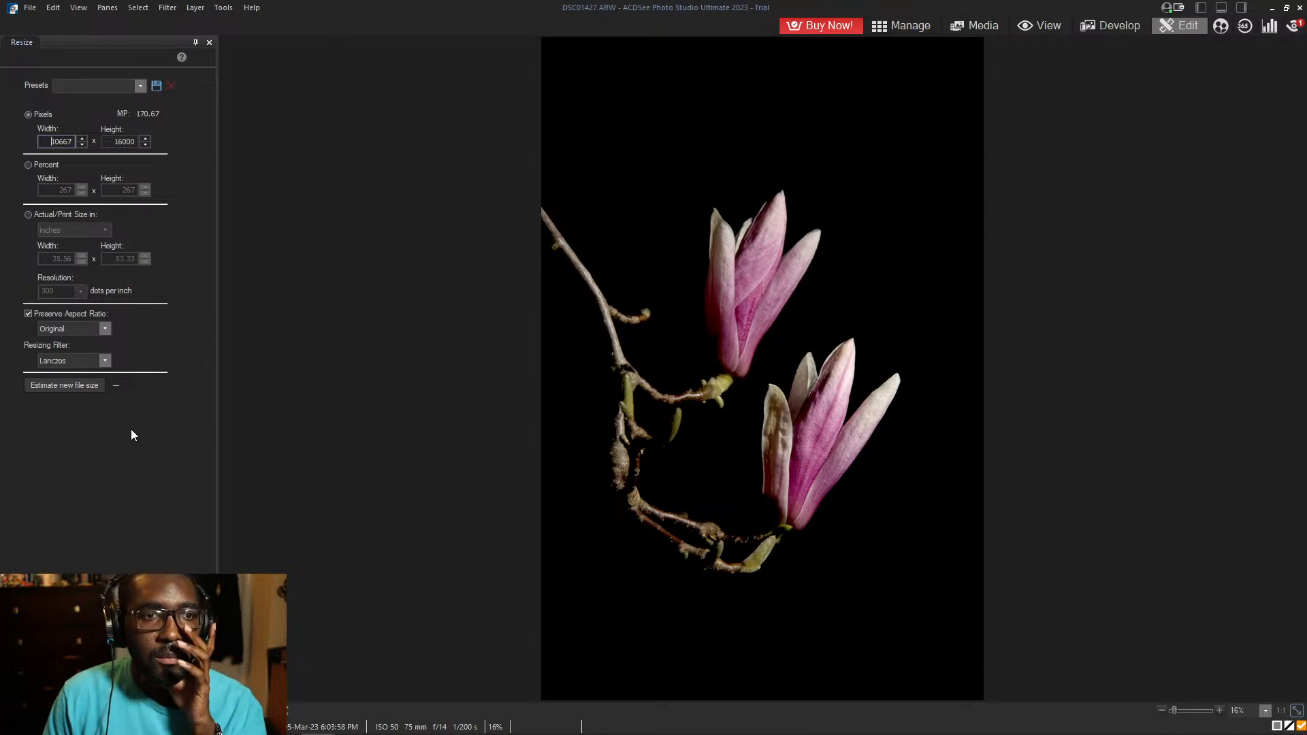
click(70, 384)
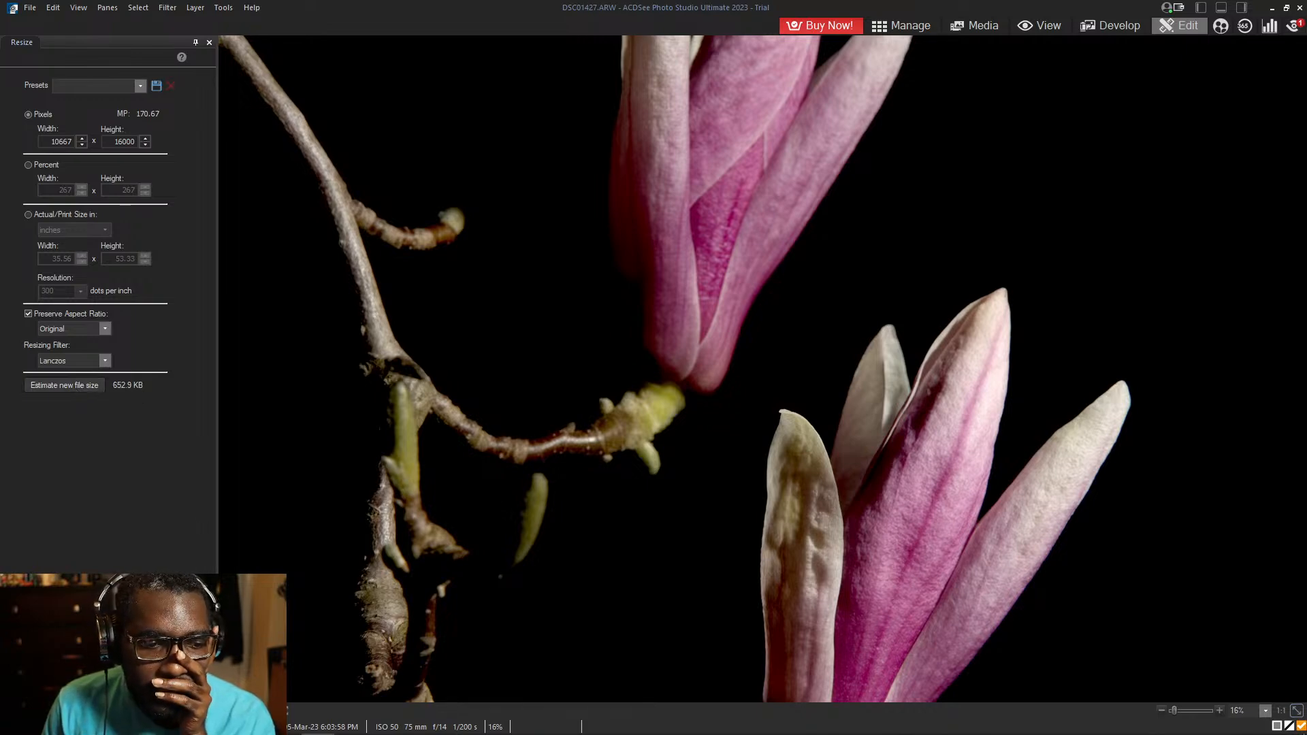
- Choose Bicubic as the resizing filter, estimate the file size again, and apply the resize
click(106, 361)
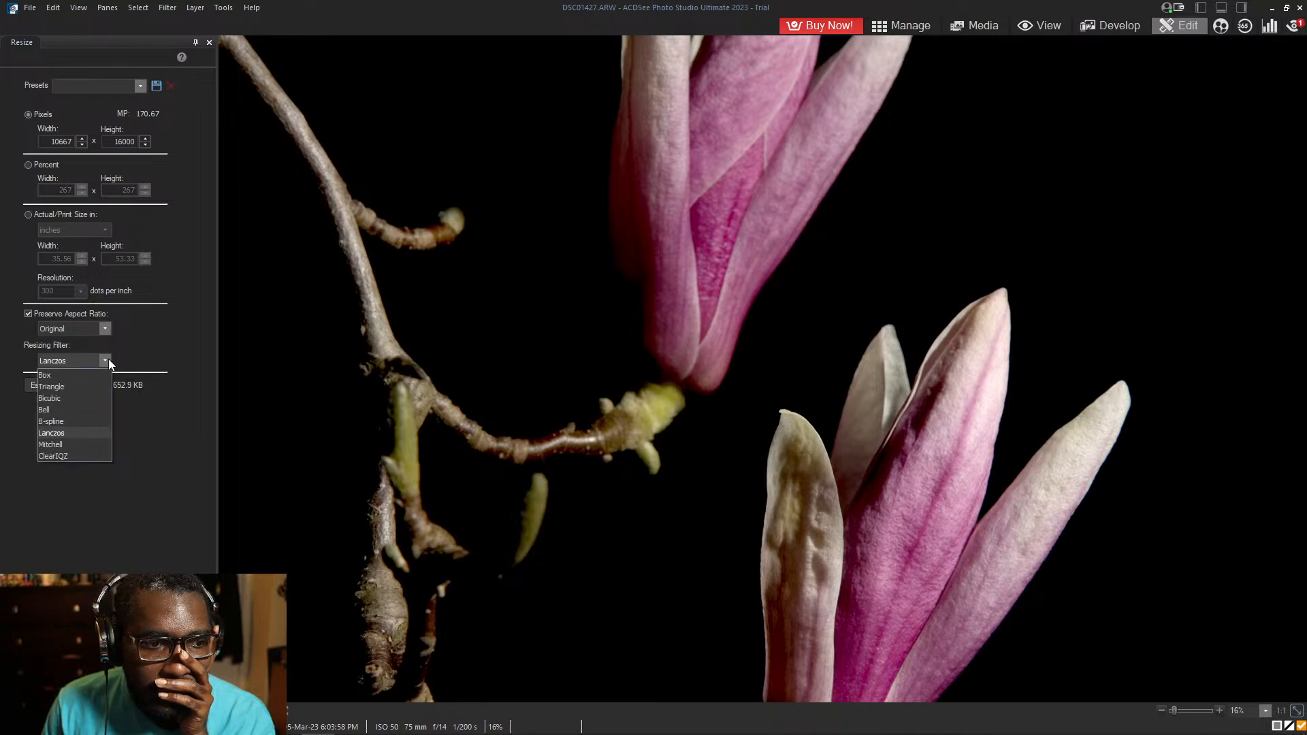
click(80, 401)
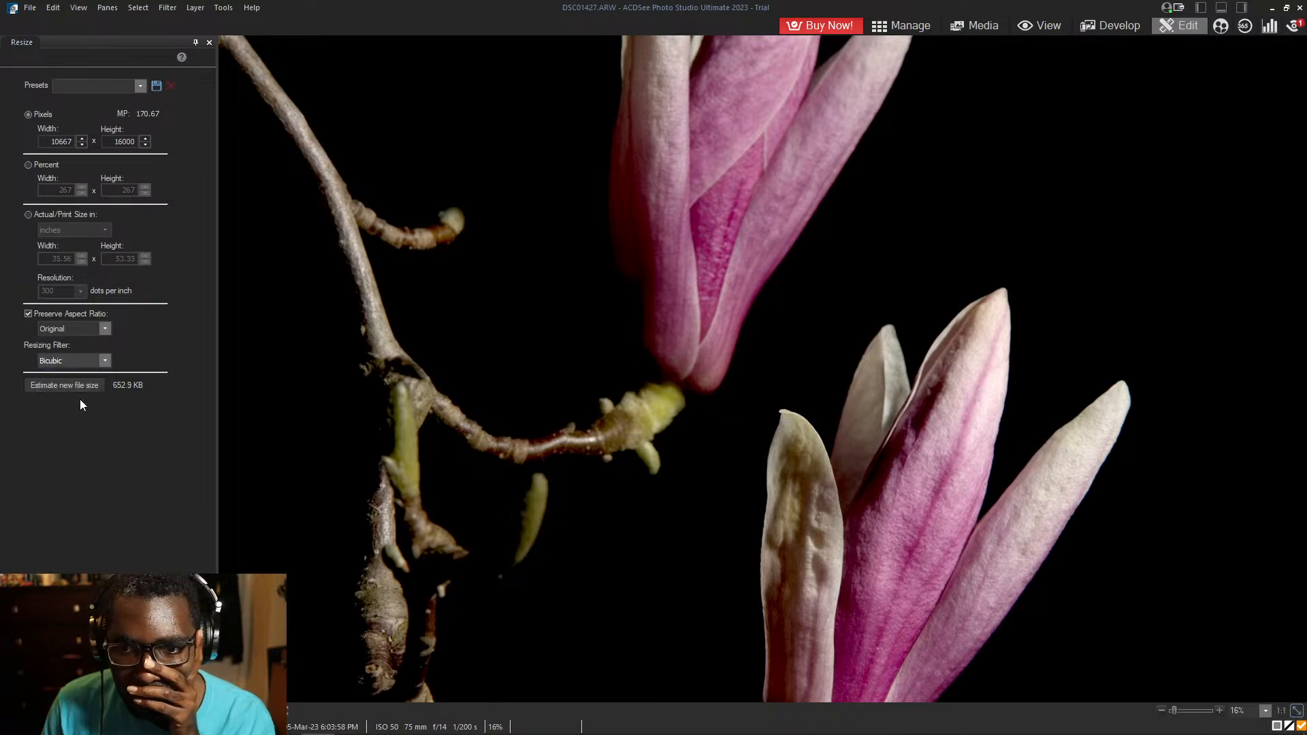
click(81, 385)
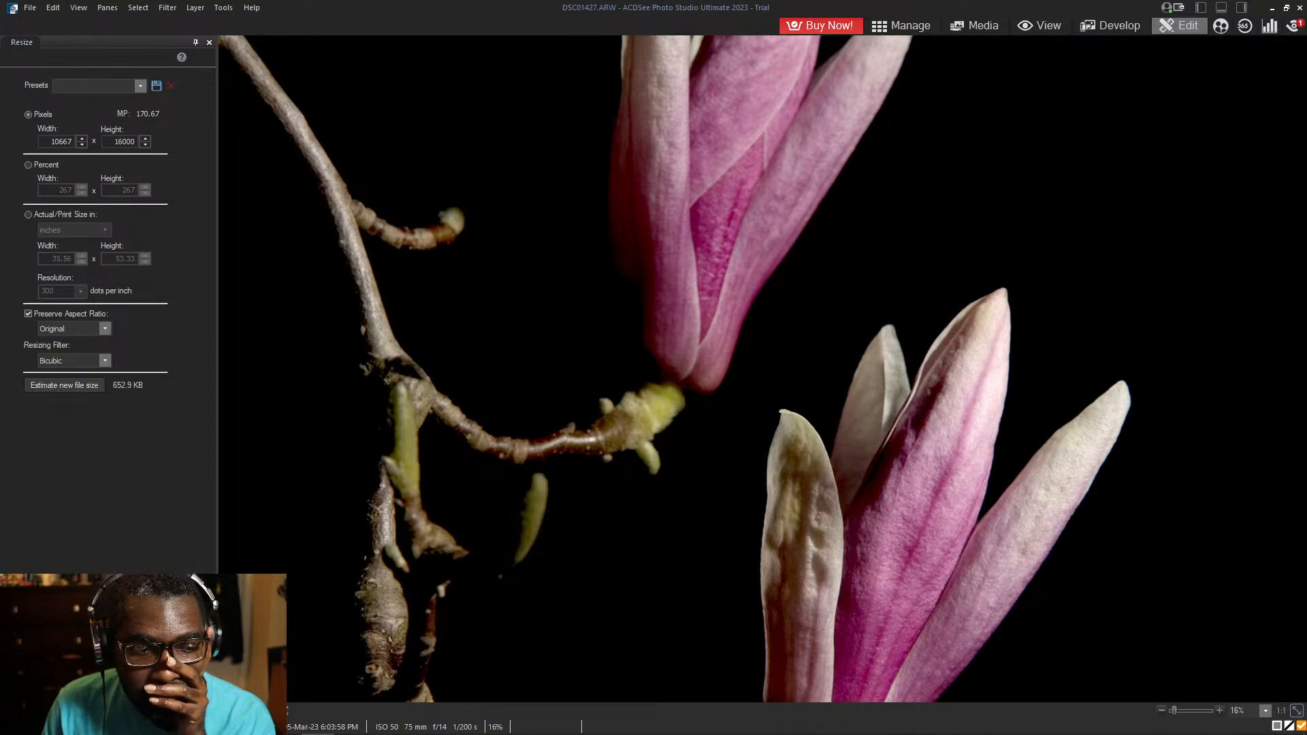
key(Return)
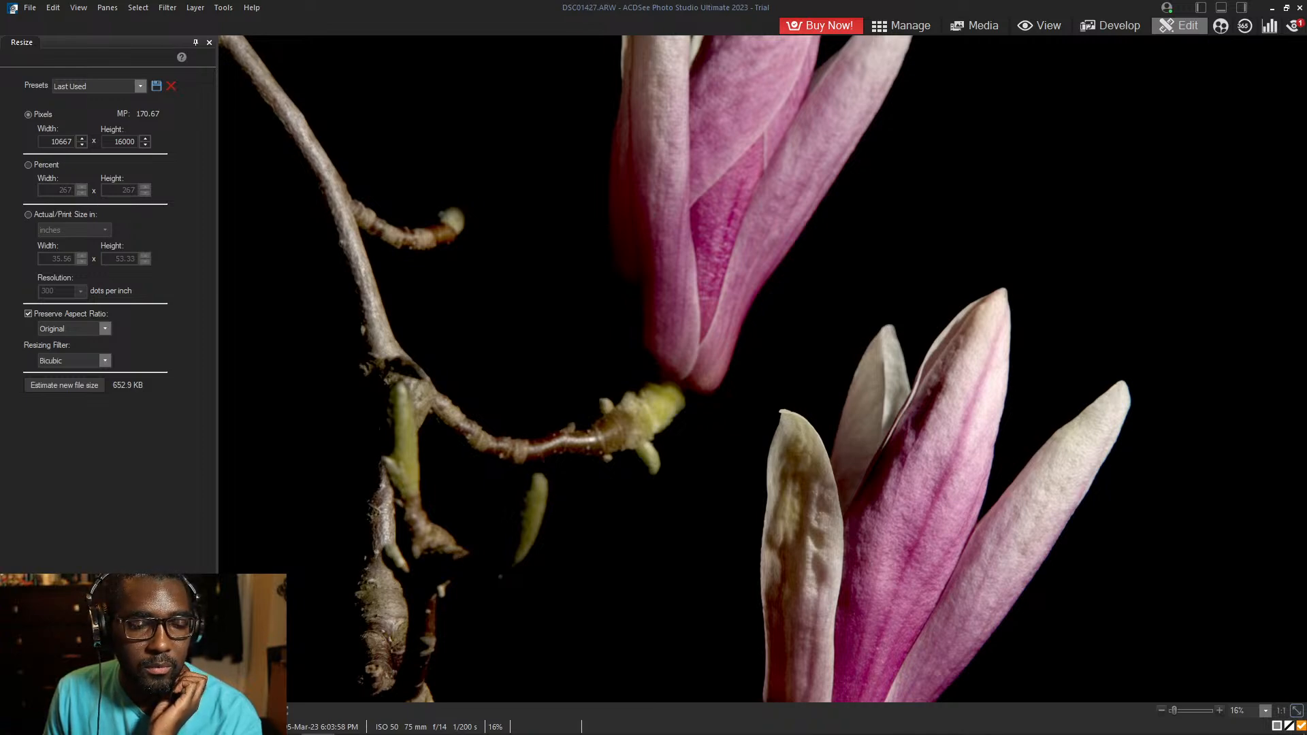
click(145, 568)
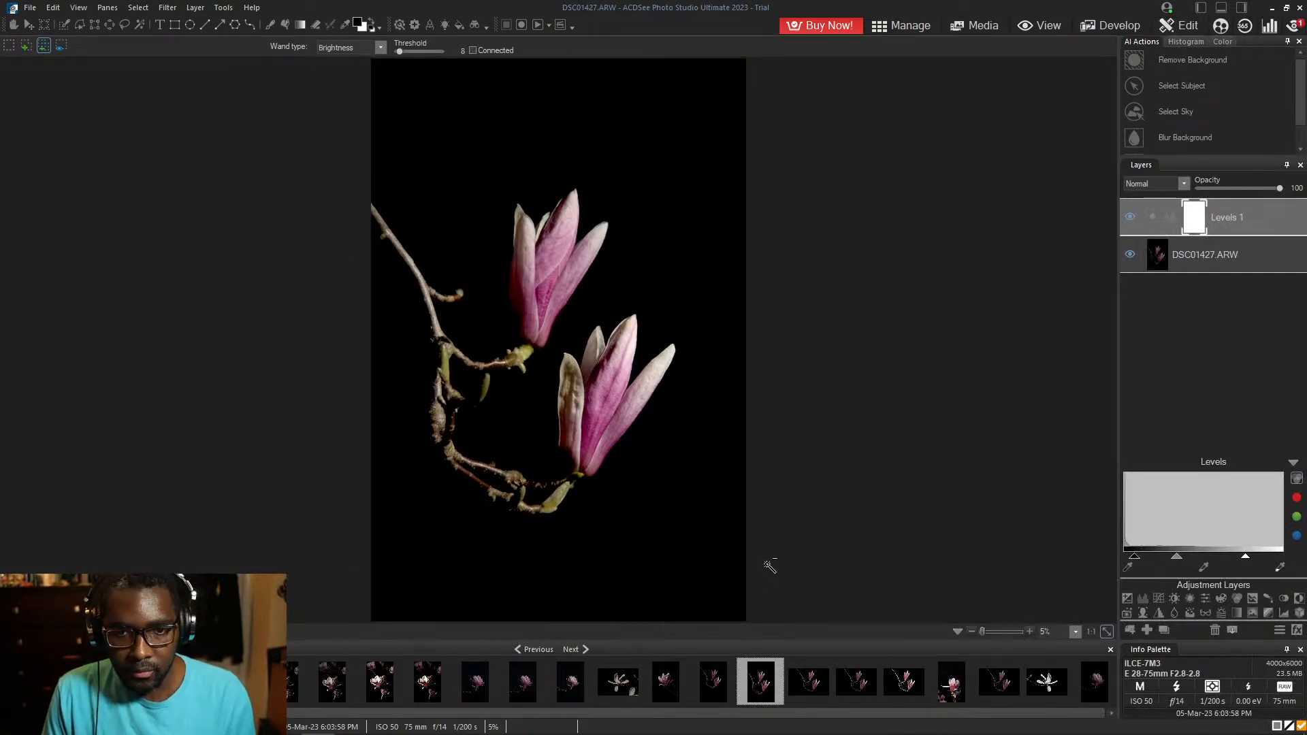
- Move on to the preceding vertical magnolia photo, choosing to save the current edit under a new file in PNG format
click(717, 687)
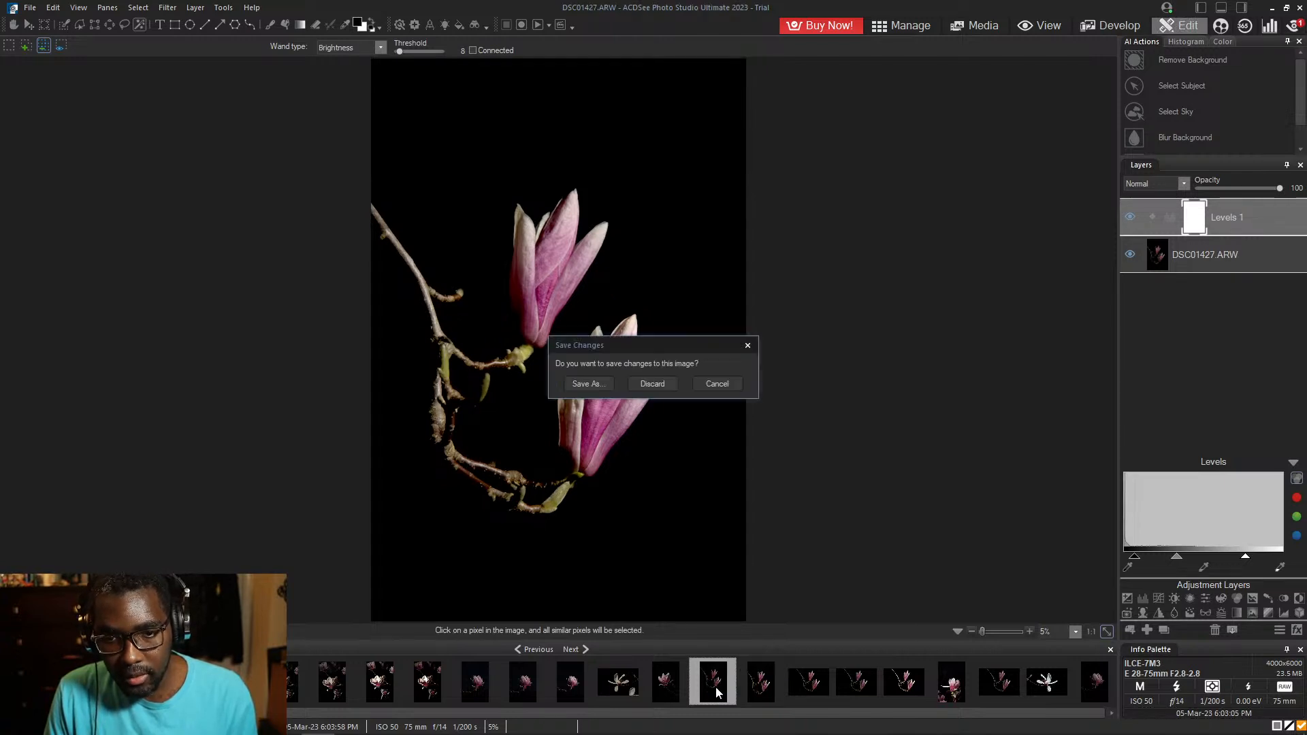
click(599, 392)
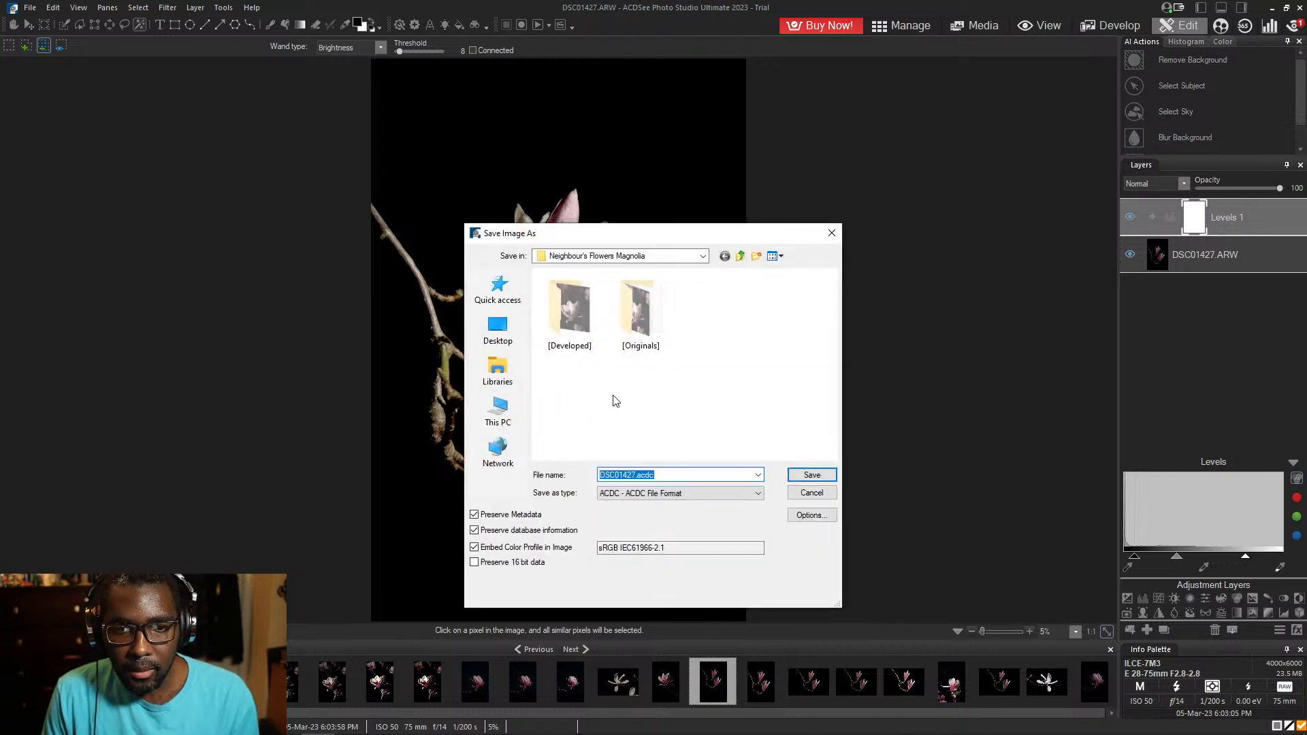
click(757, 493)
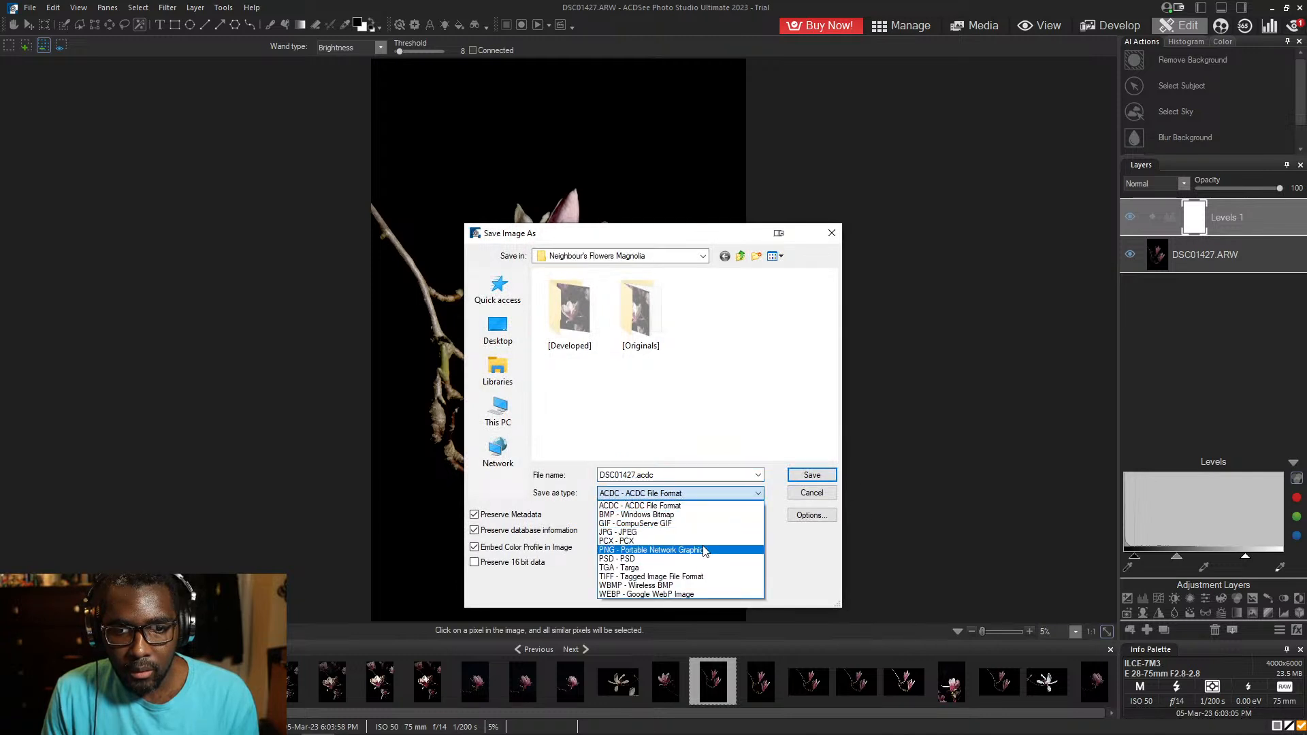
click(709, 551)
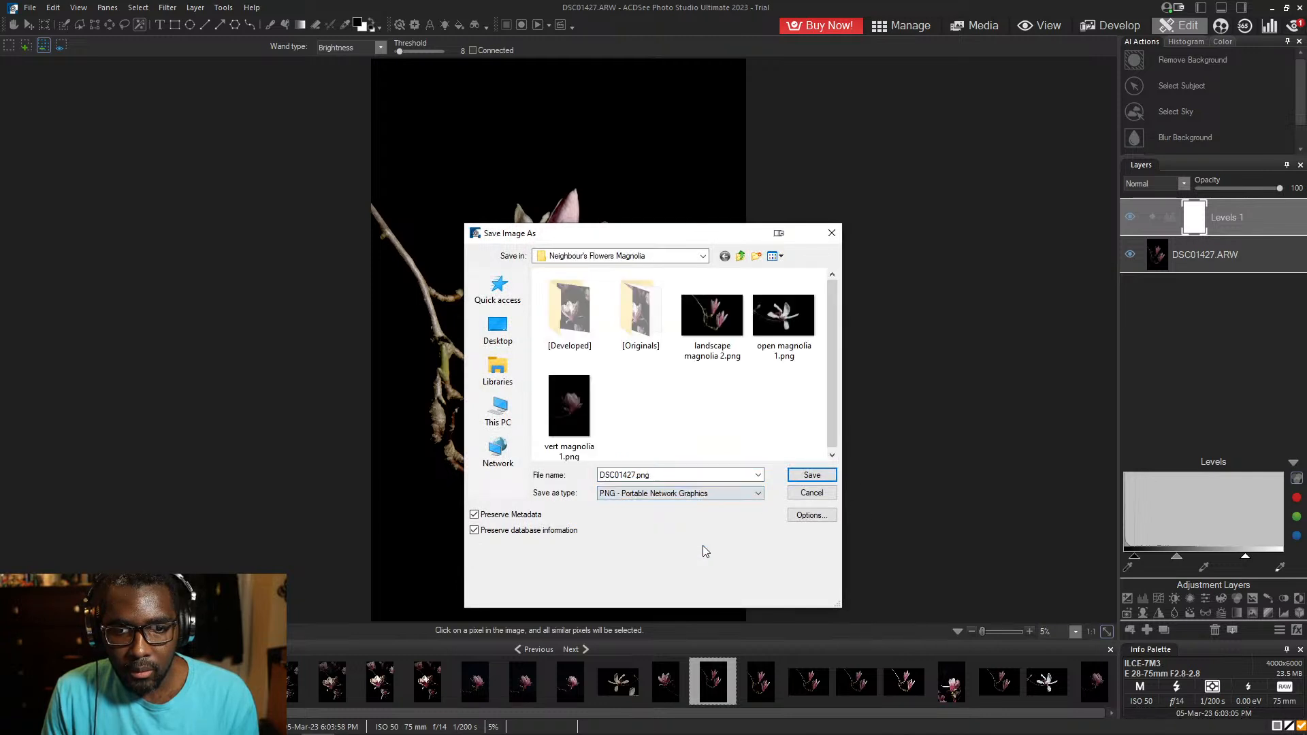
- Name the PNG vert magnolia 2 and save it in the Neighbour's Flowers Magnolia folder
click(682, 477)
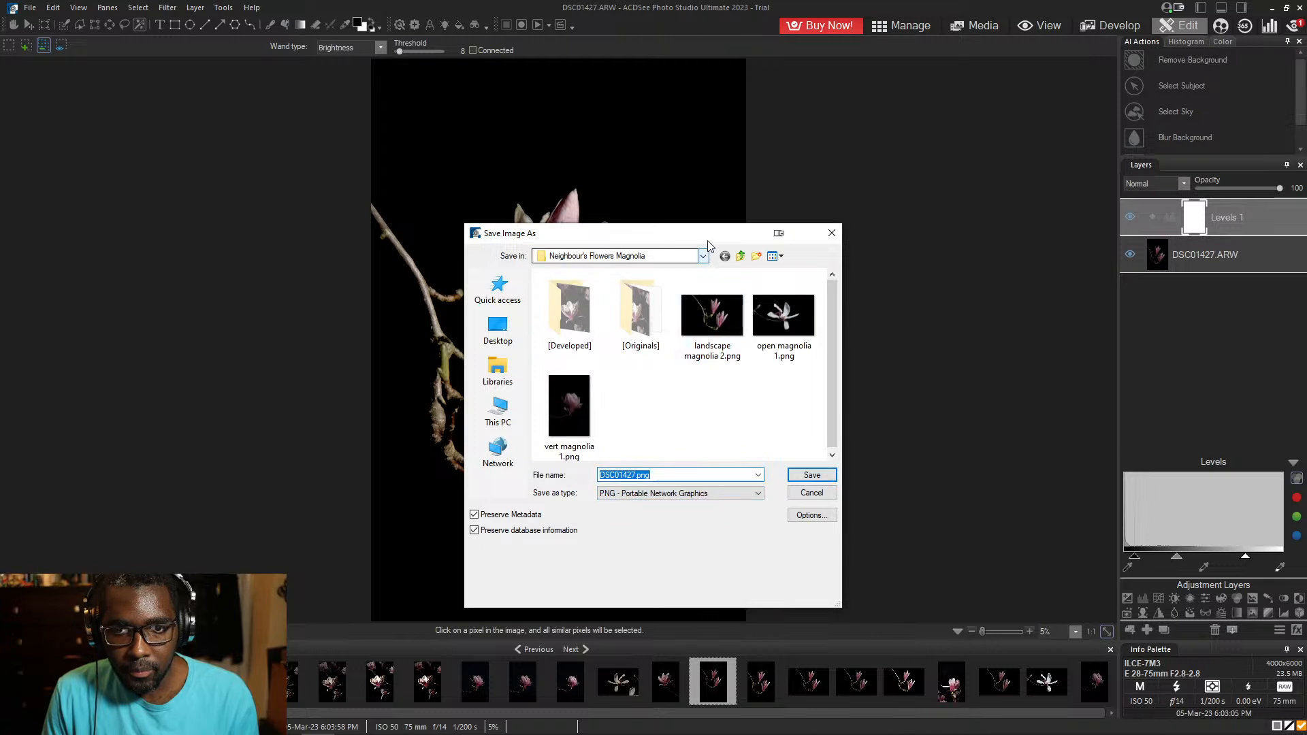
drag(721, 235, 942, 209)
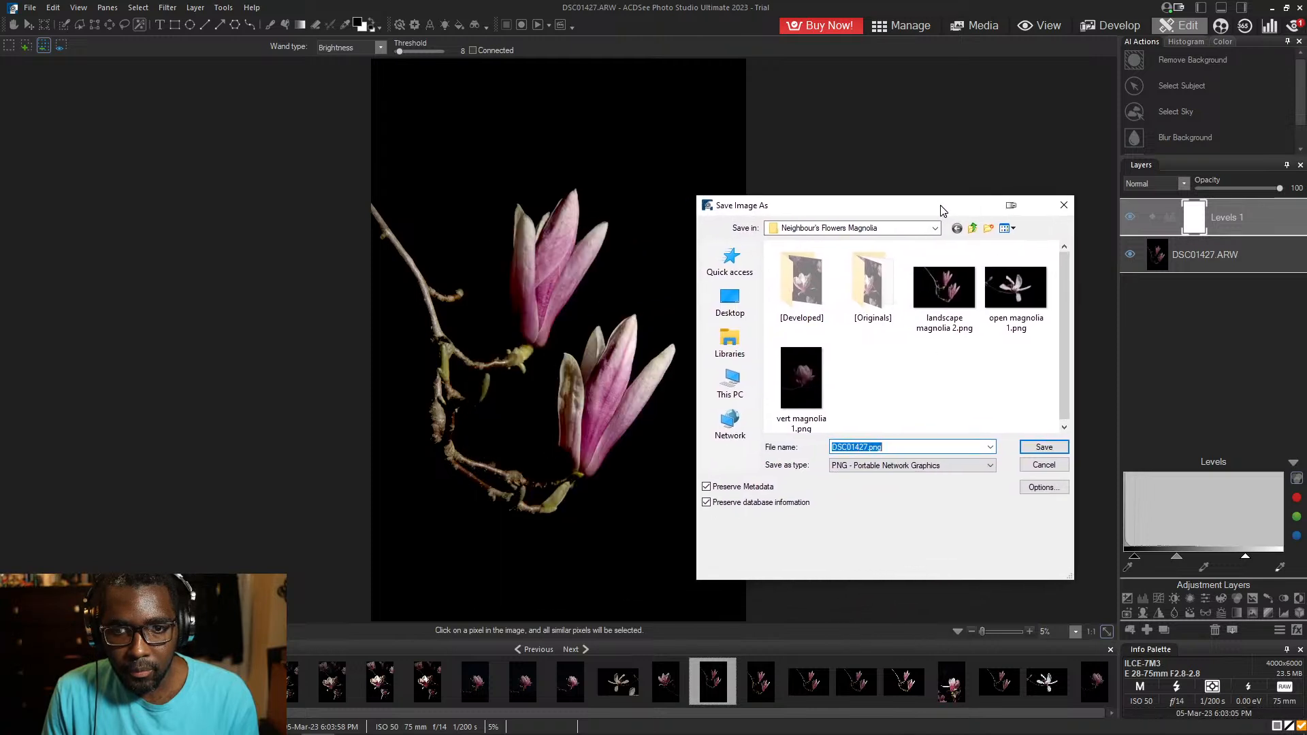
text(vert)
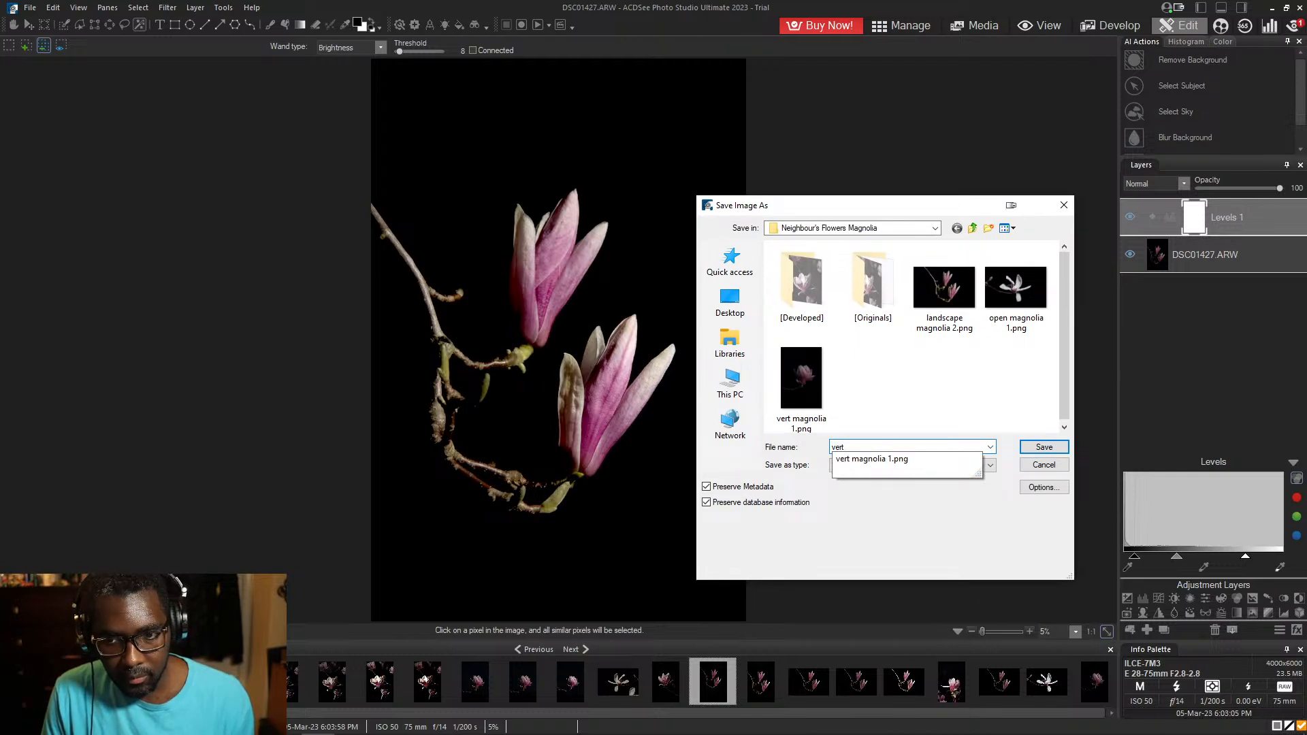
click(897, 458)
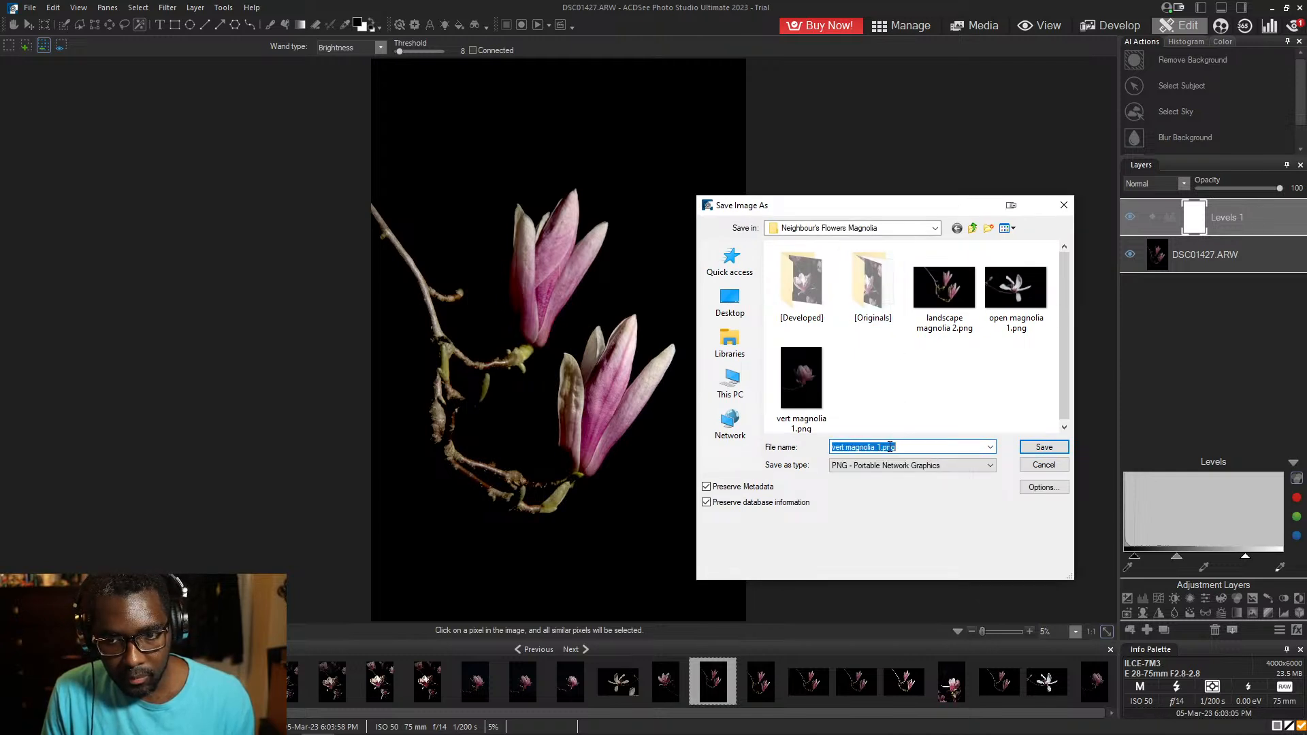
click(885, 447)
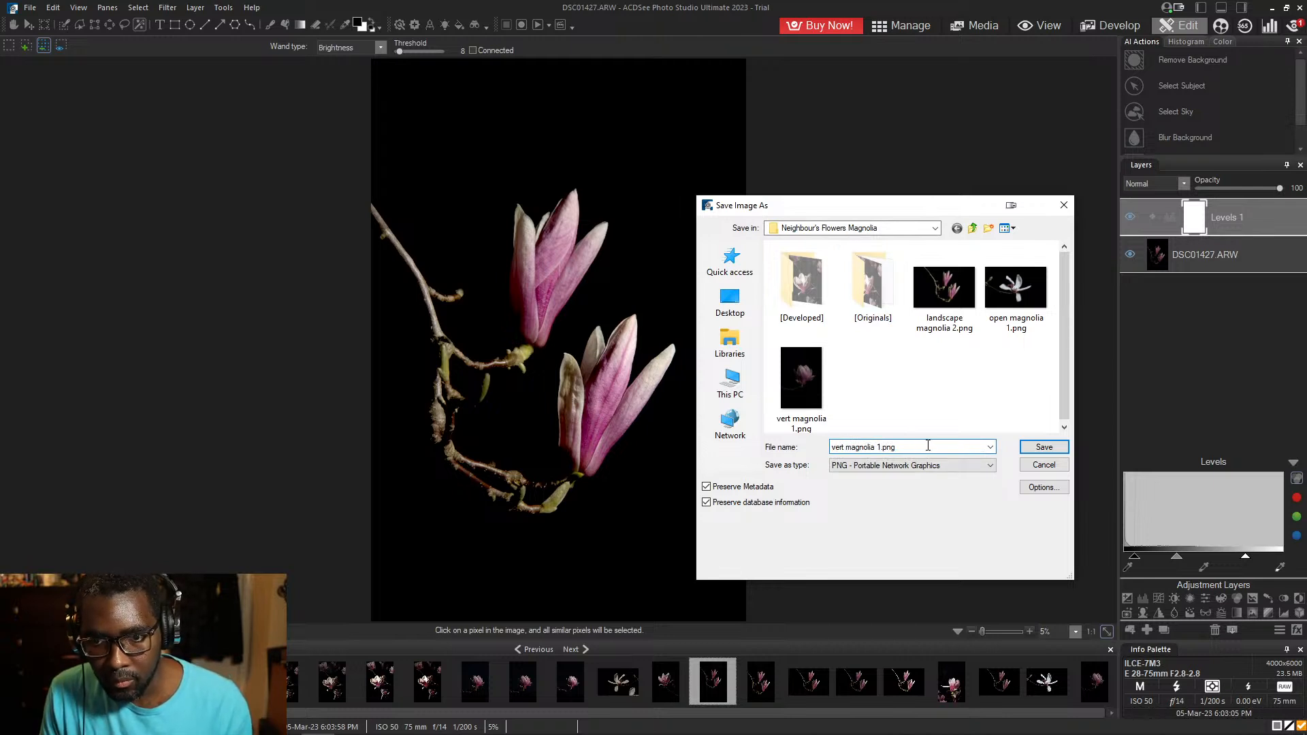
key(BackSpace)
text(2)
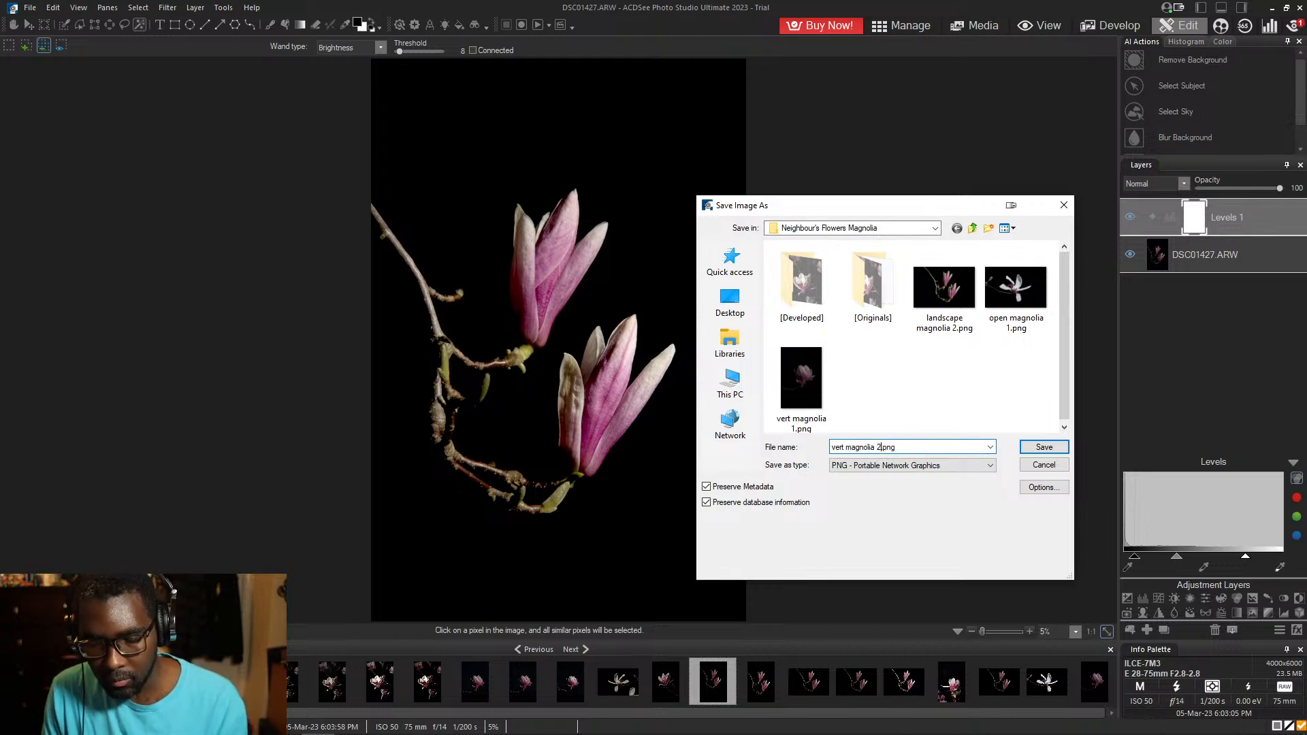
click(1054, 449)
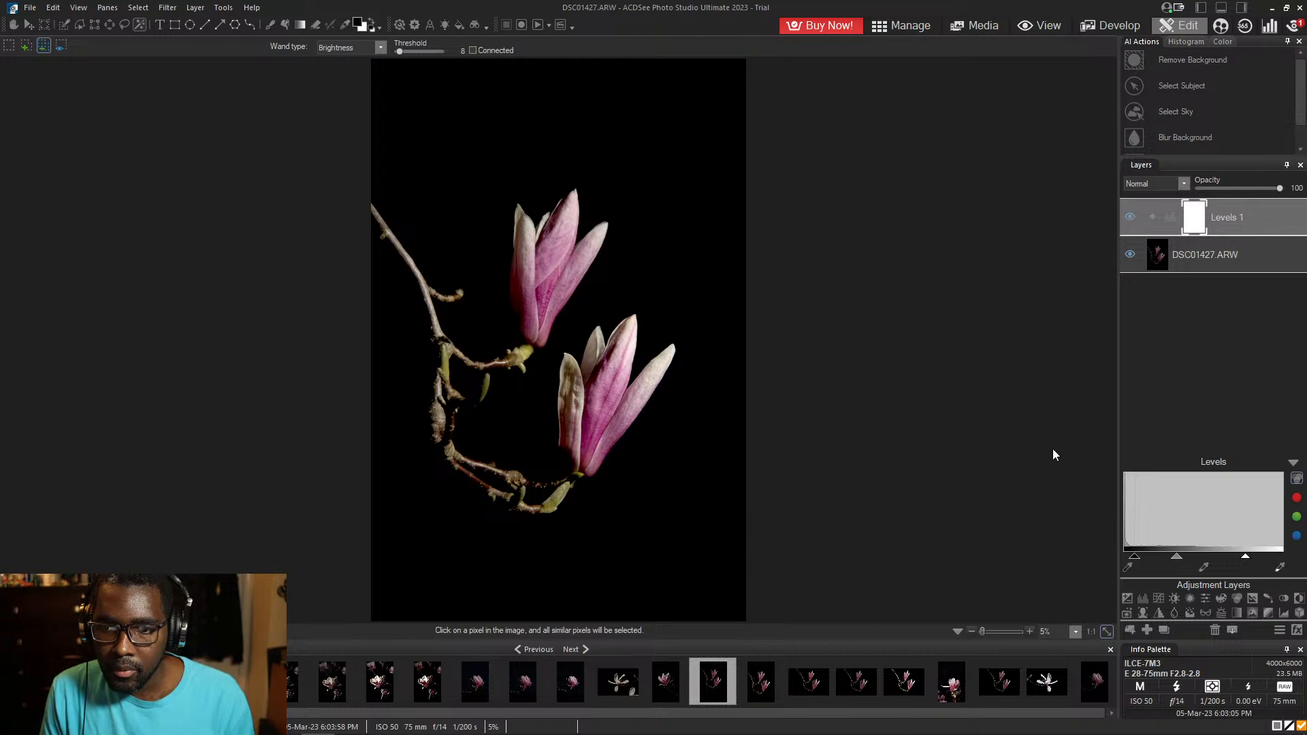
click(700, 402)
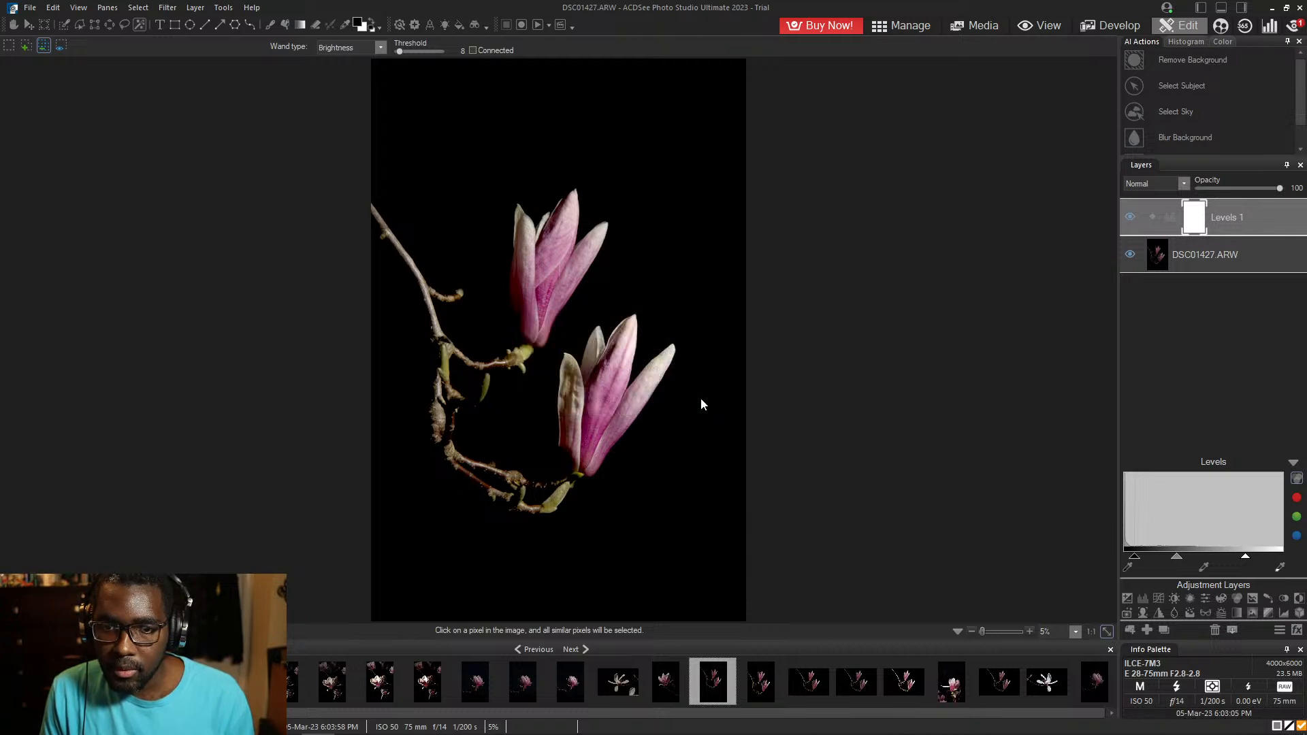
click(699, 402)
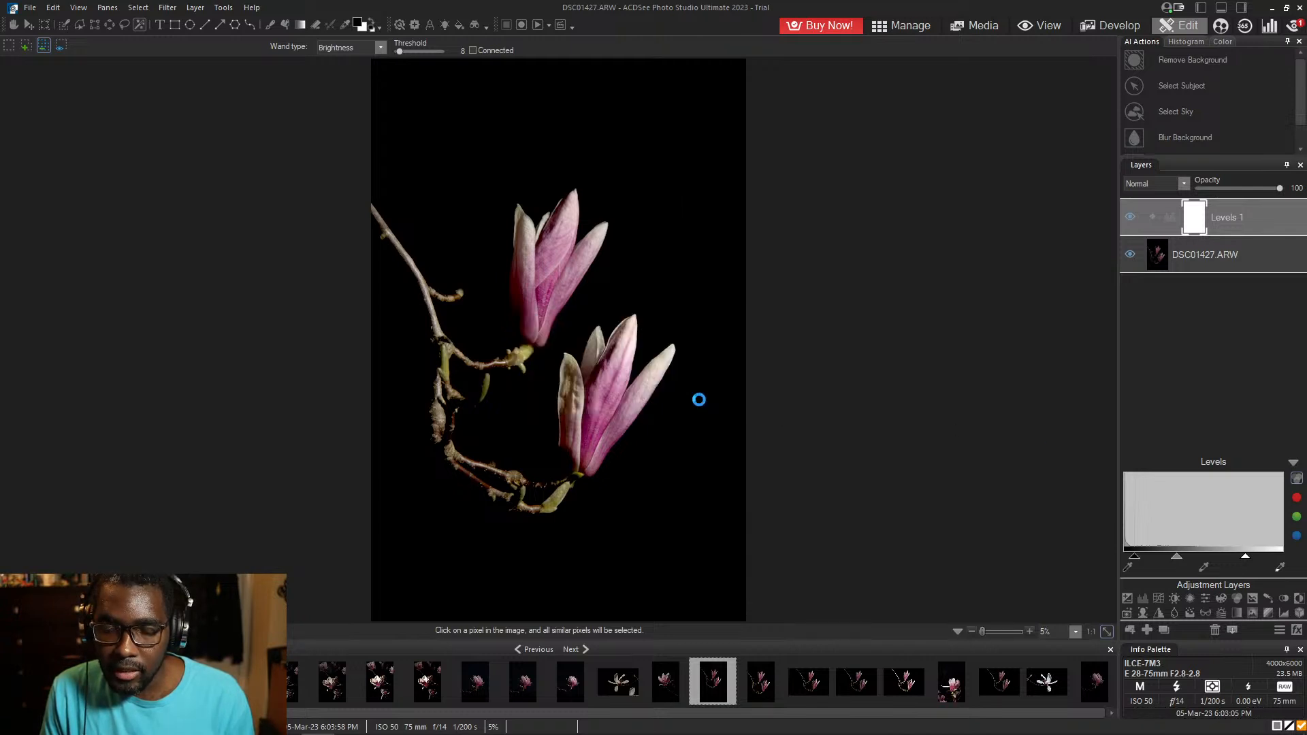